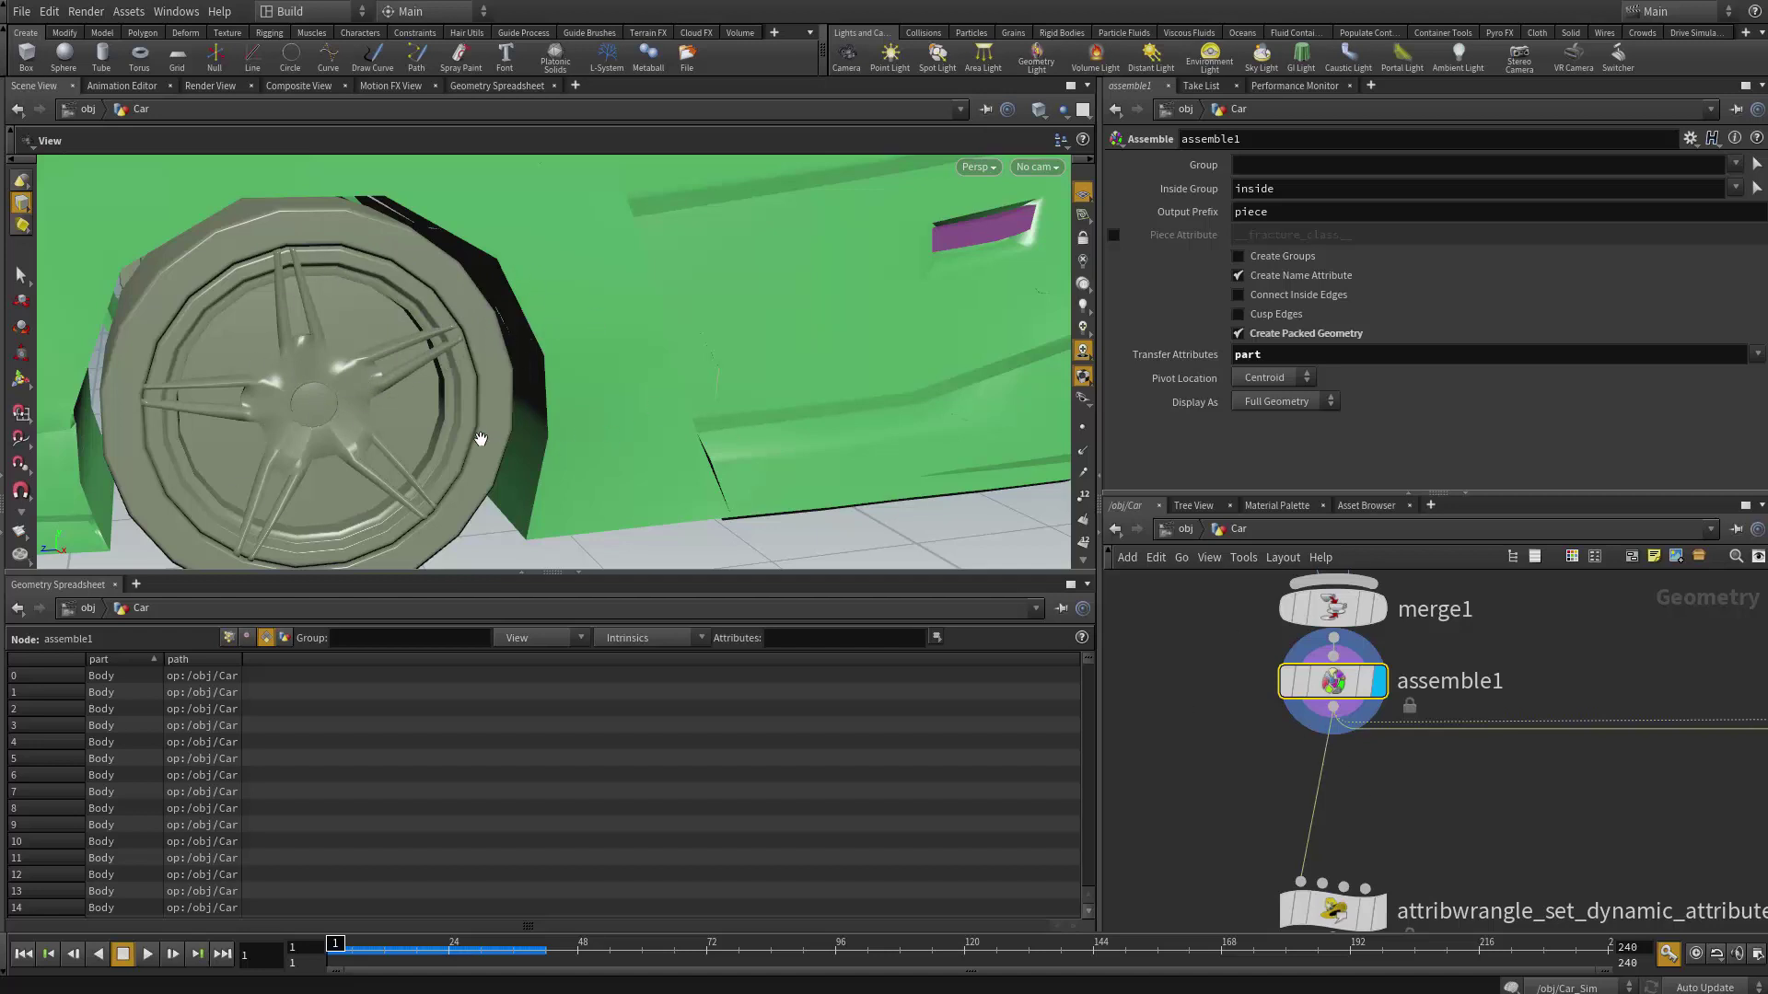
- Display the attribcopy1 node's output and examine the connection lines around the front wheel area
drag(531, 405, 541, 381)
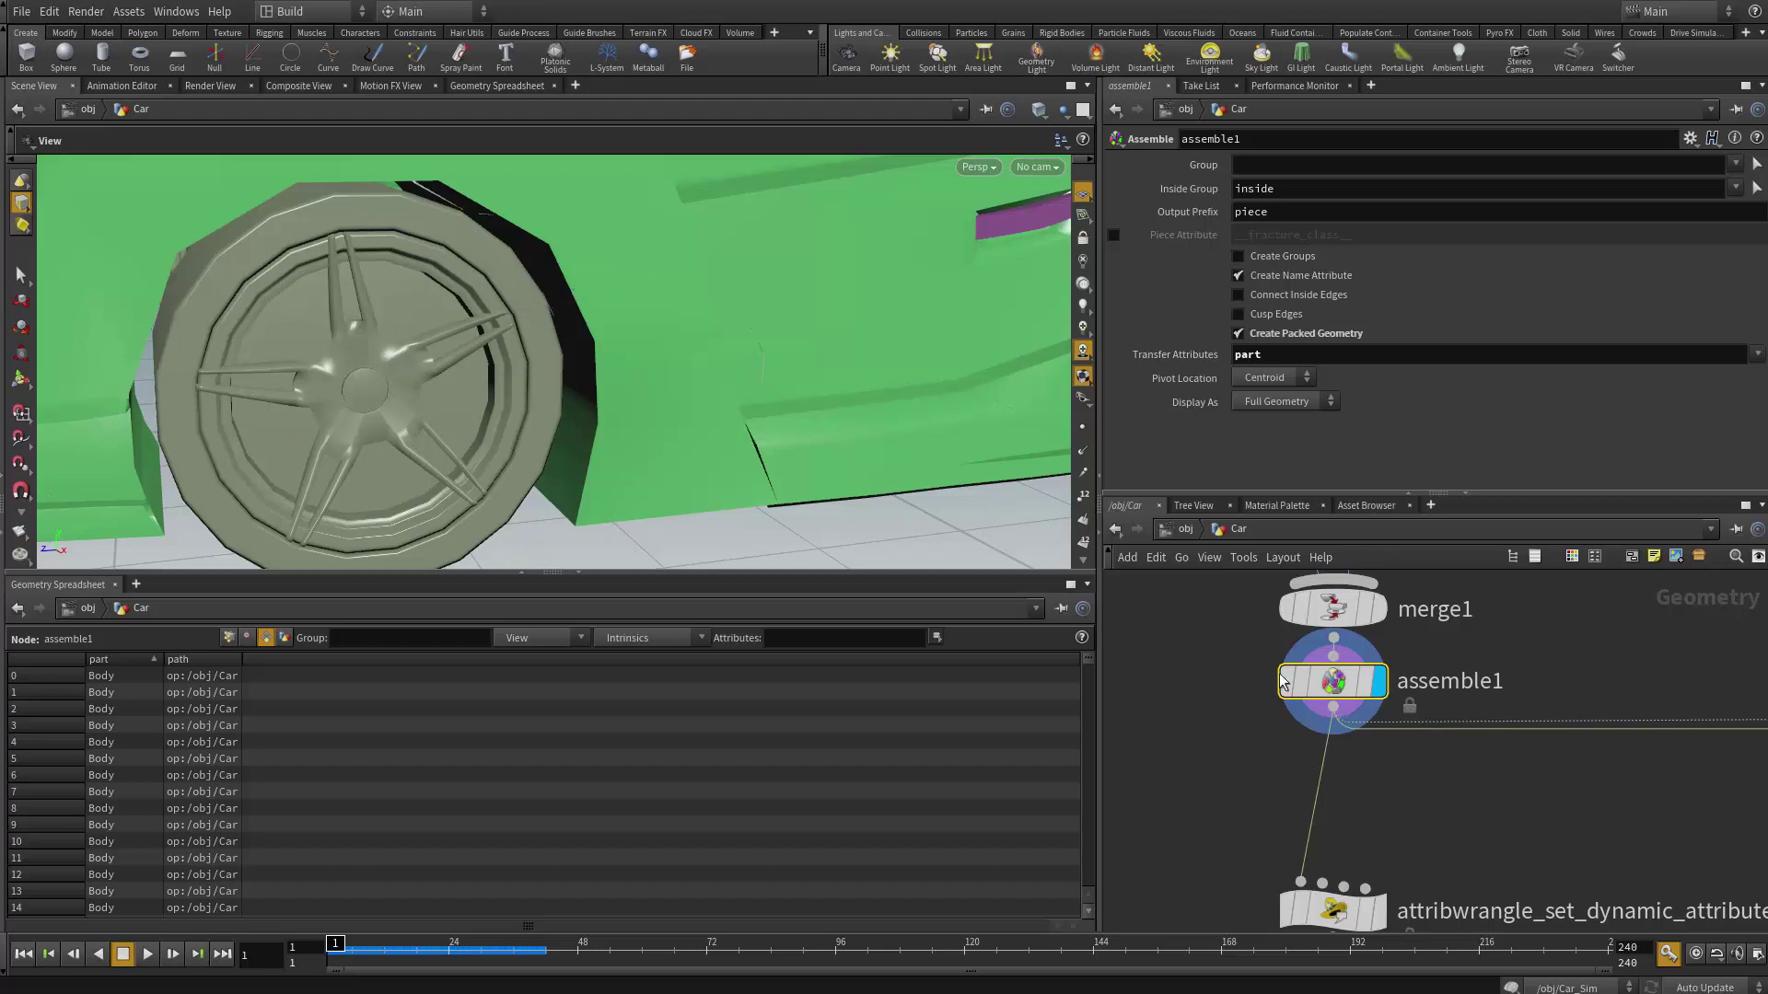
middle_drag(1509, 778, 1103, 715)
middle_drag(1657, 764, 1384, 650)
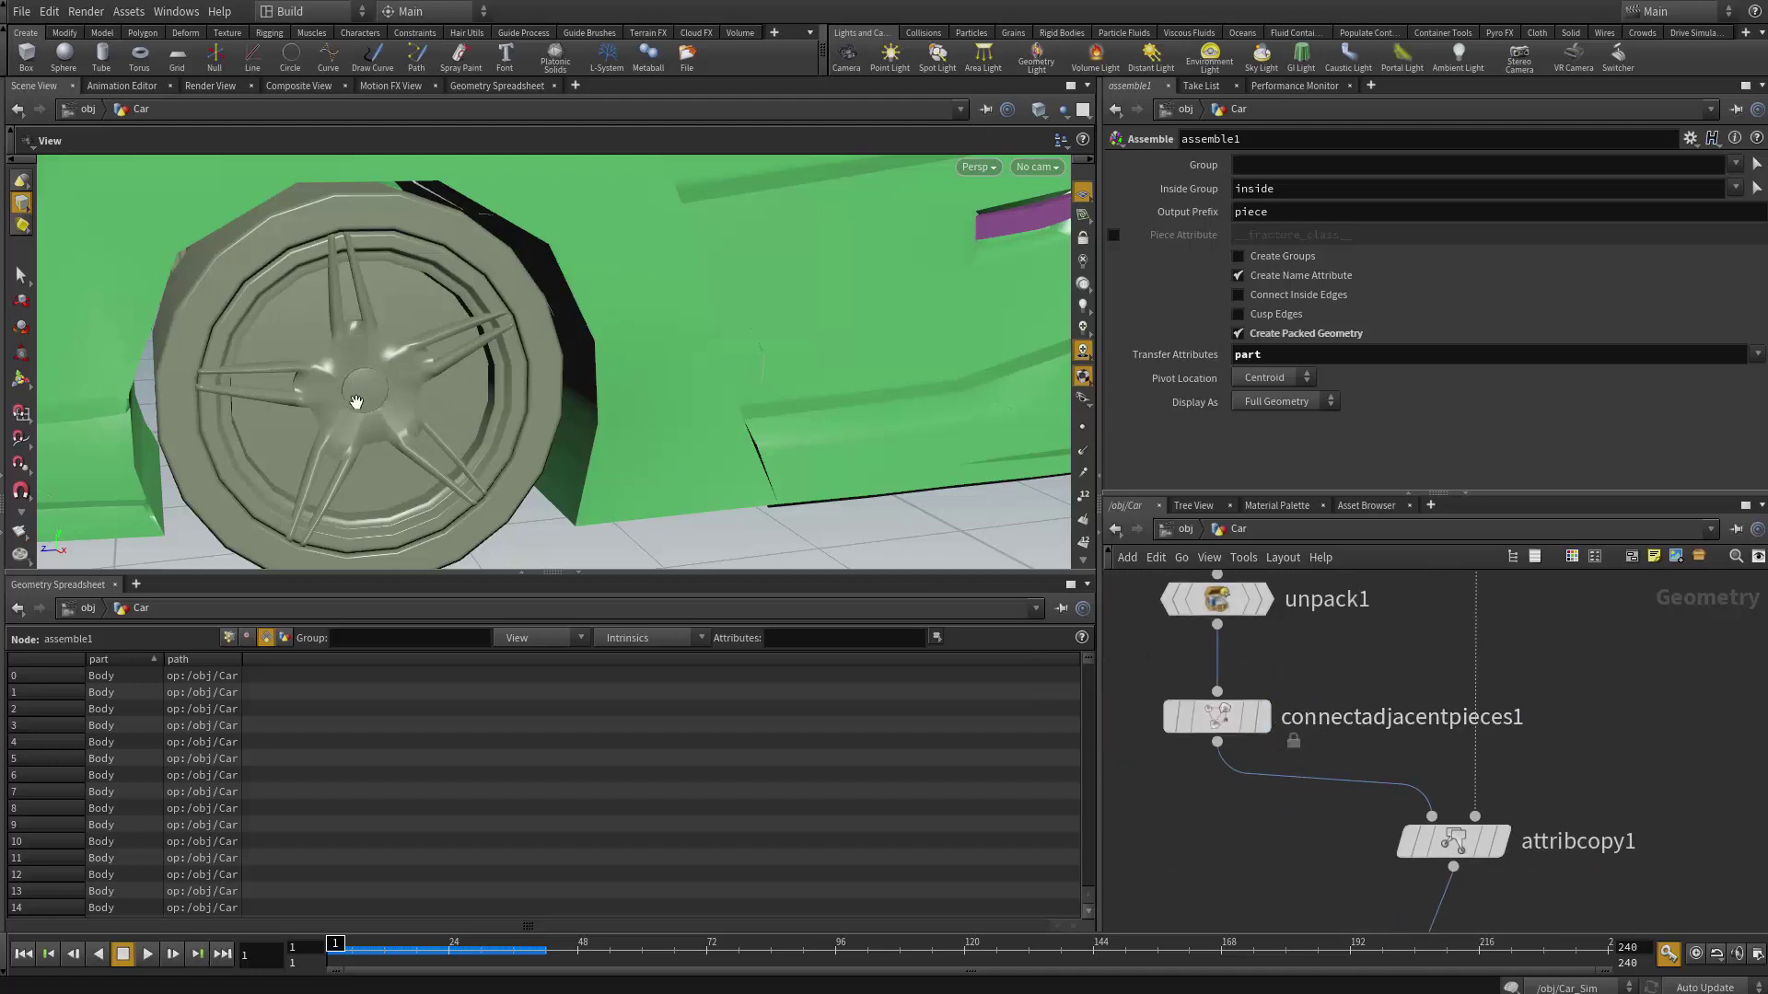
middle_drag(1317, 858, 1208, 796)
mouse_move(1372, 810)
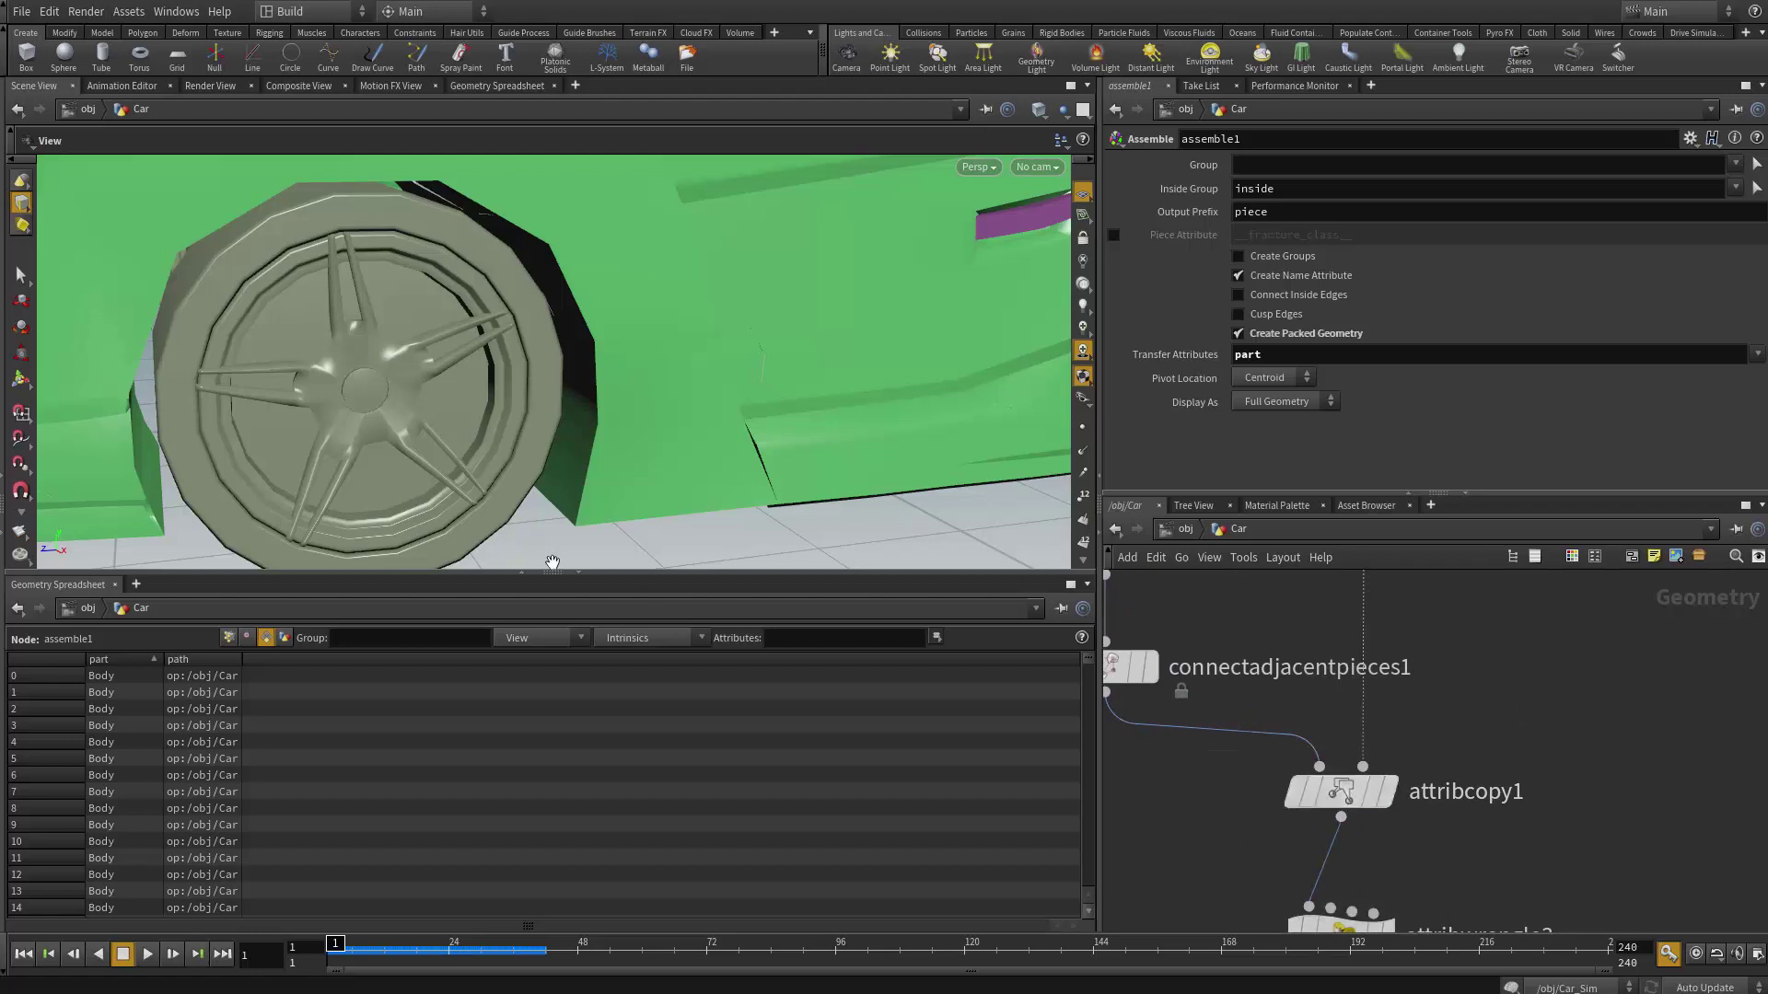
middle_drag(465, 405, 472, 455)
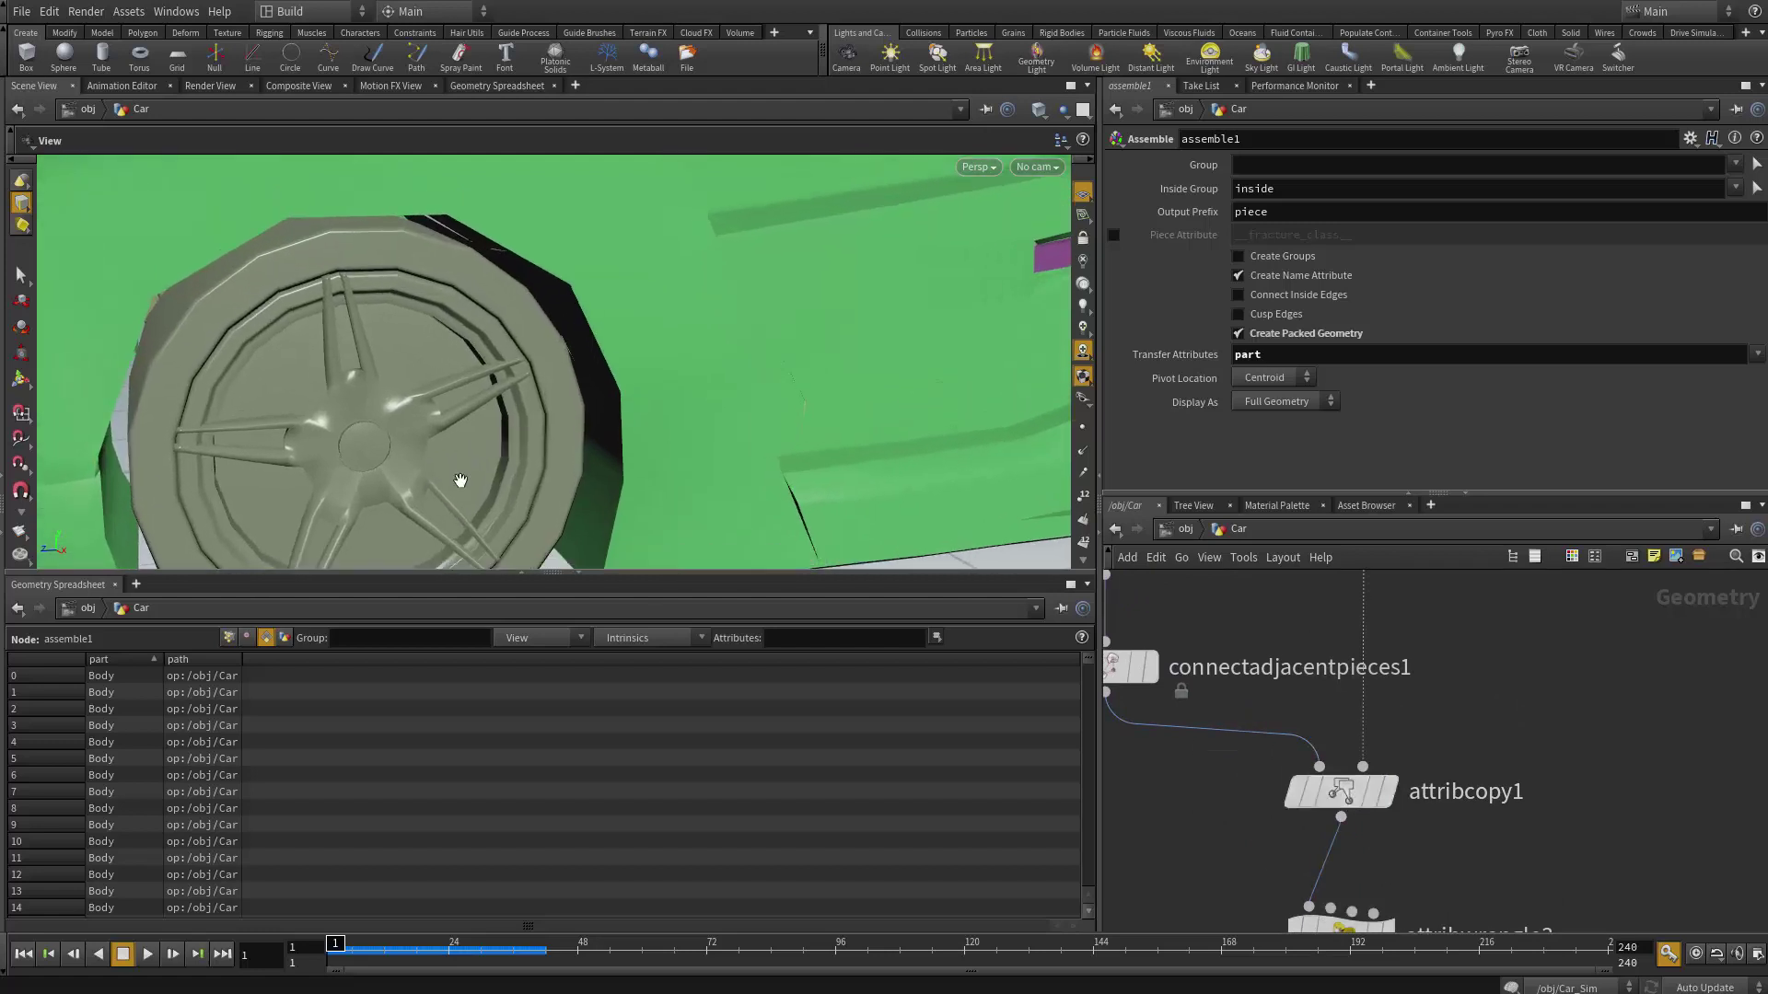
click(1338, 798)
middle_drag(665, 469, 592, 399)
click(1391, 793)
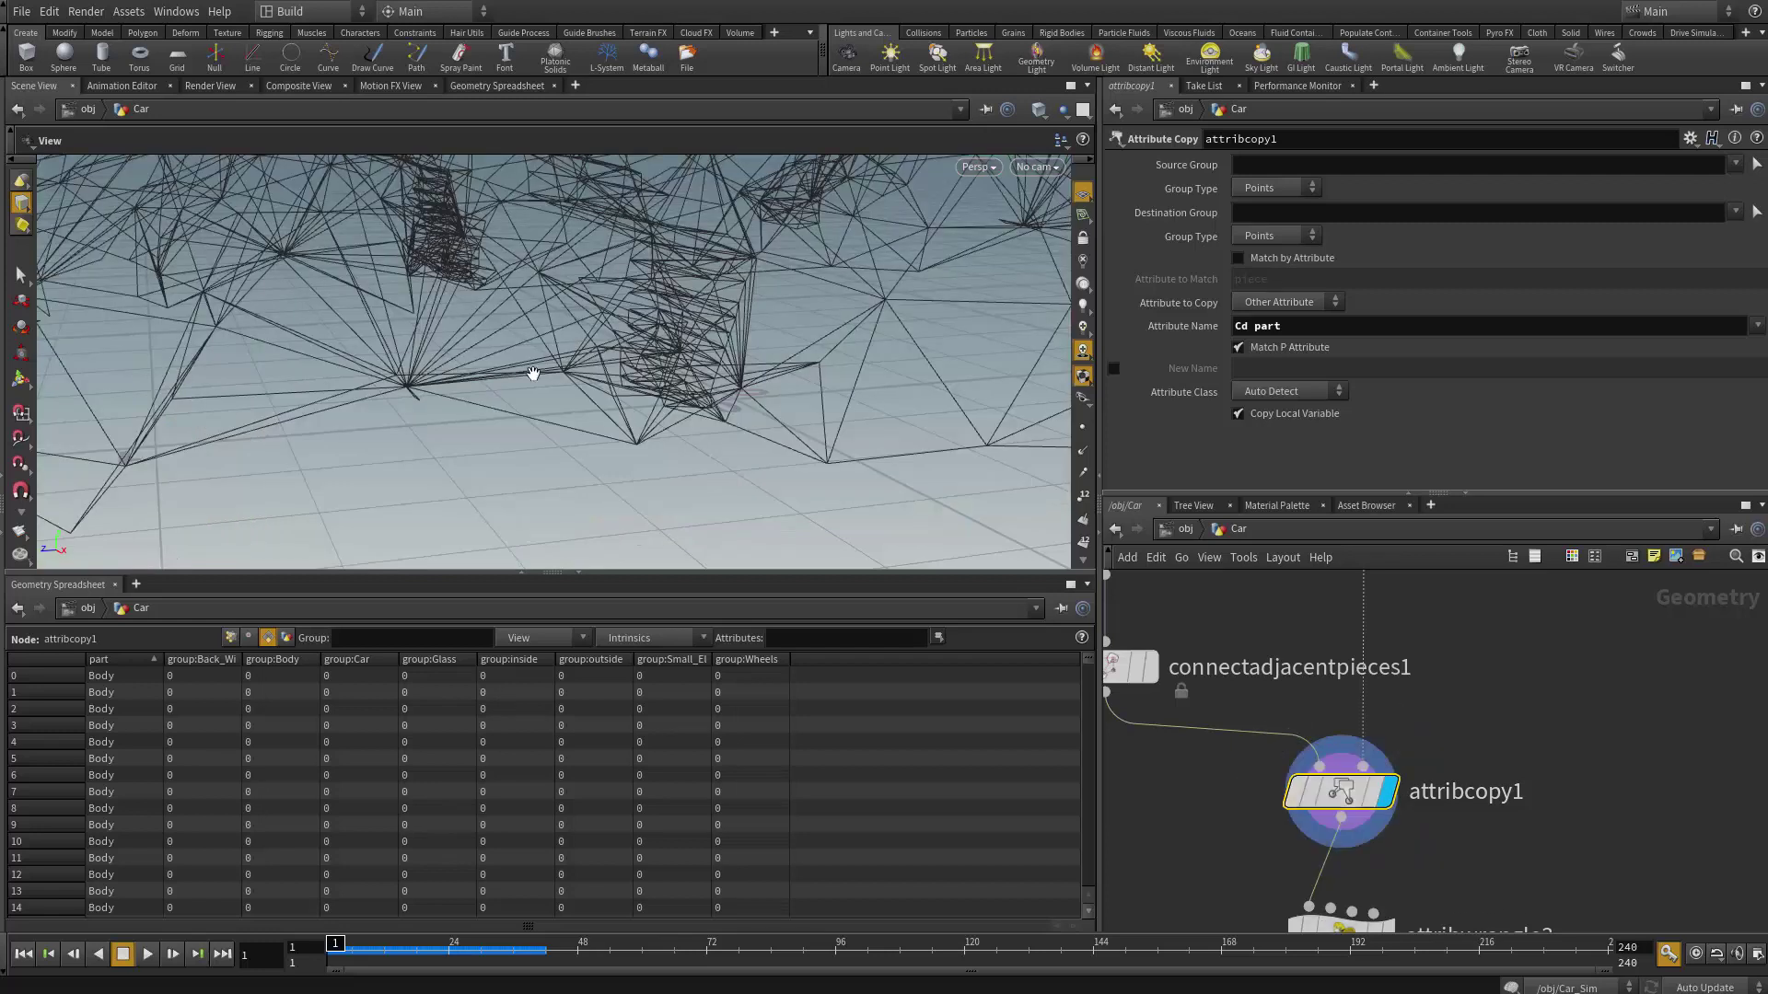
key(s)
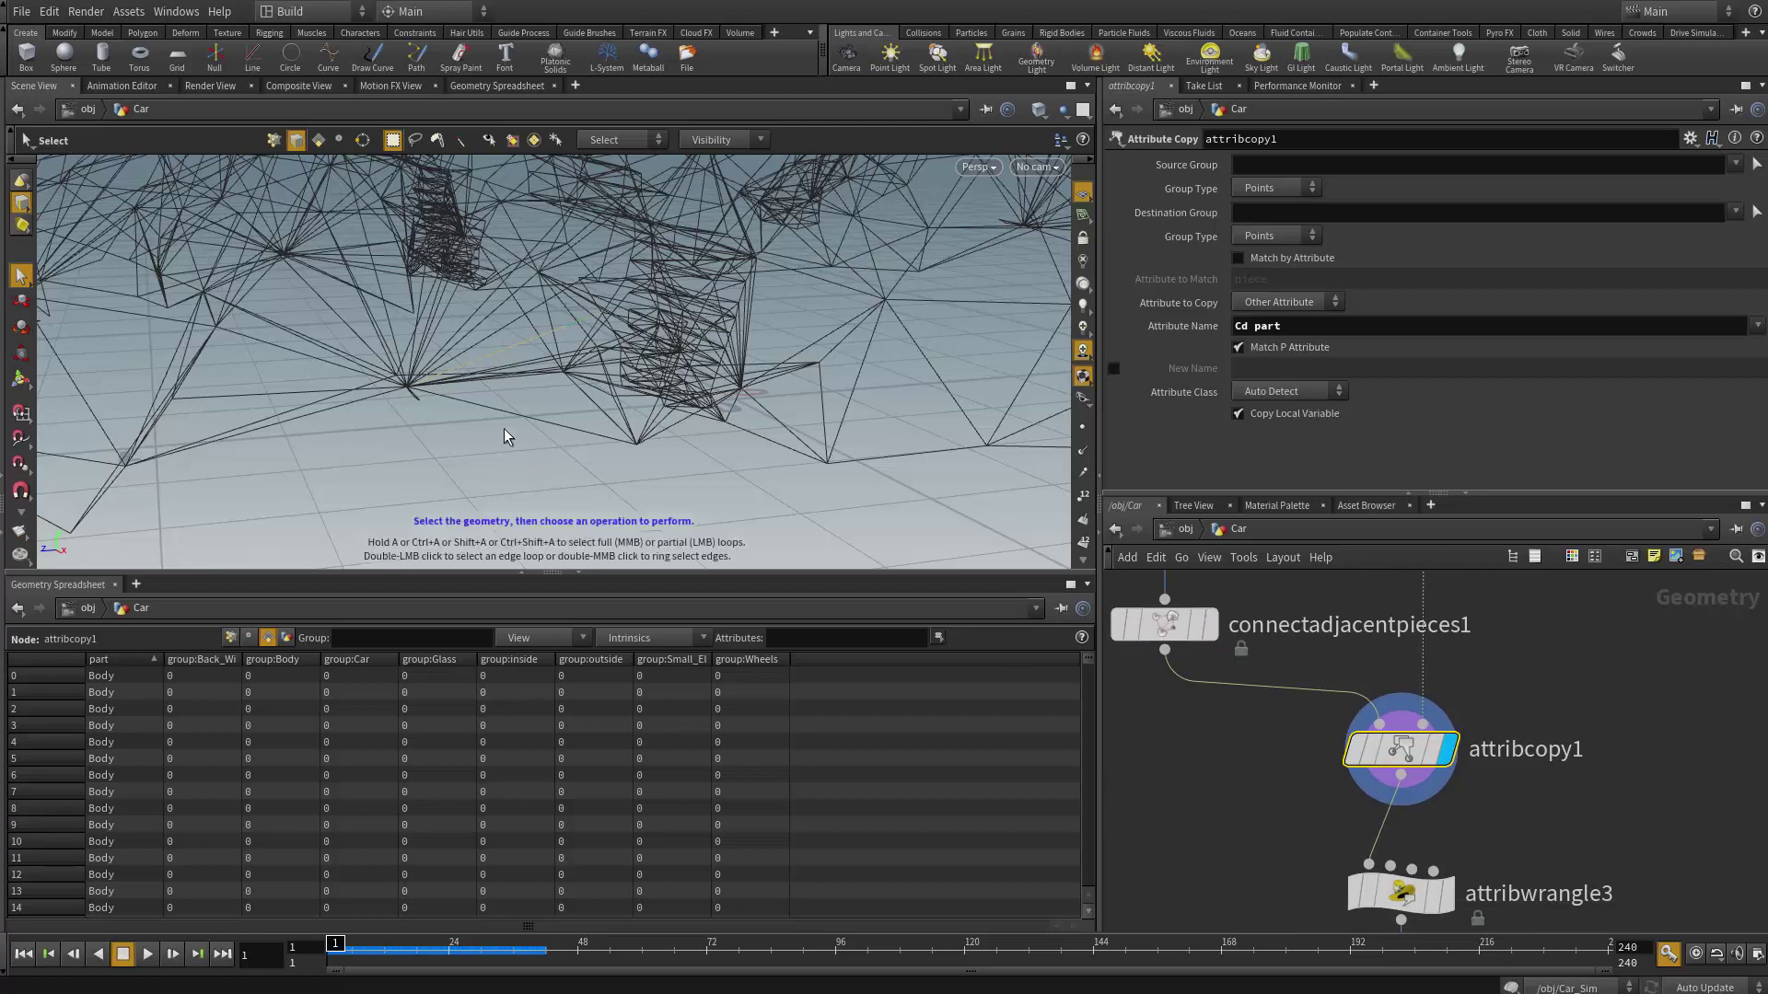
key(Escape)
drag(456, 404, 589, 347)
key(s)
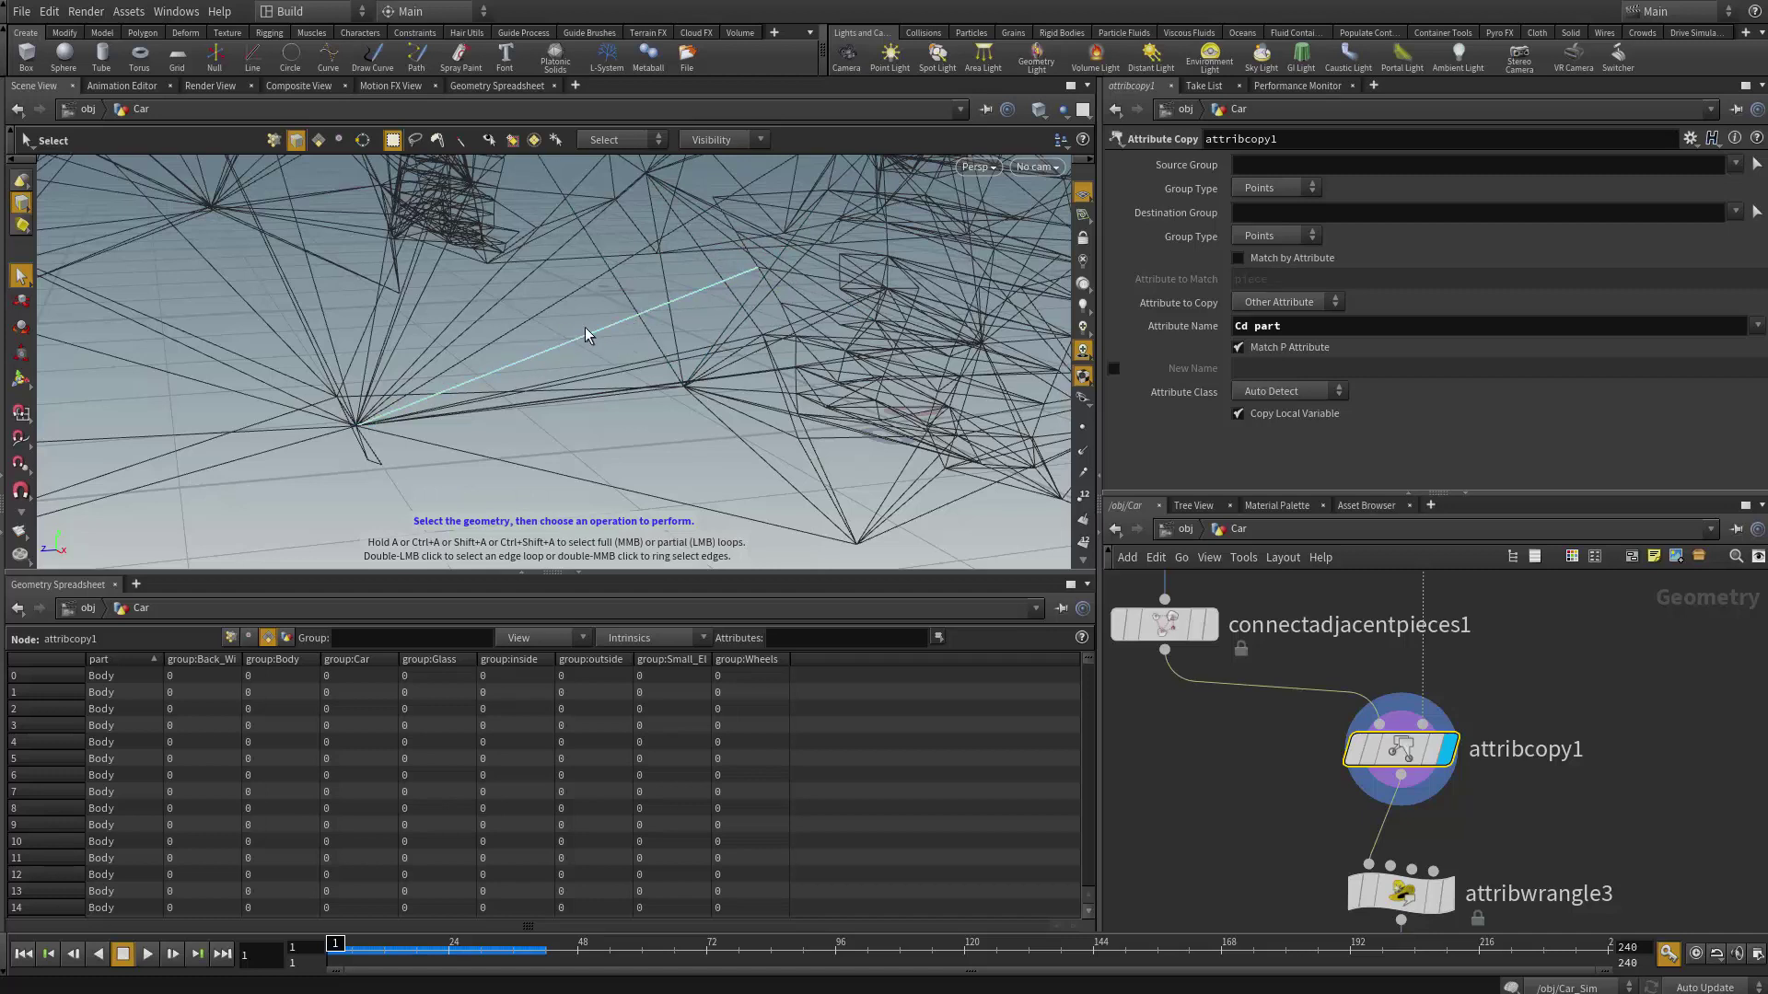
alt+drag(569, 348, 412, 455)
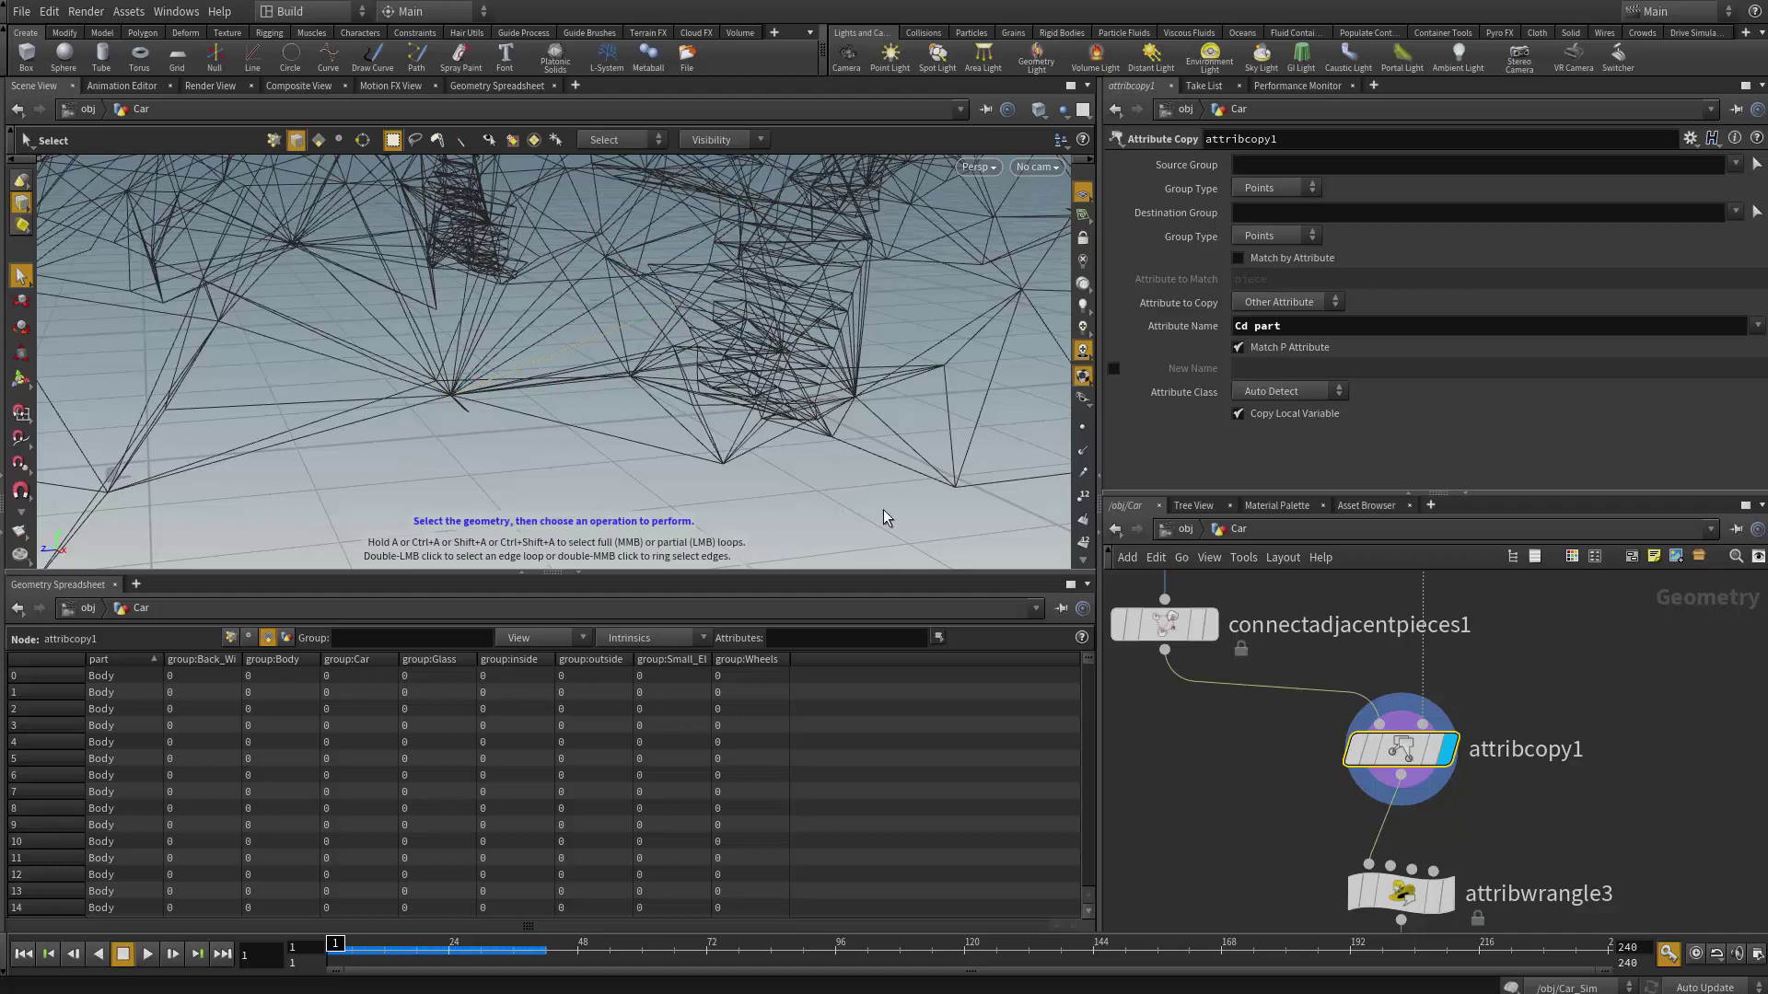
- Display assemble1 again and preview its packed pieces as Point Cloud and Centroid, ending on Full Geometry
middle_drag(1234, 783, 1318, 786)
click(1298, 681)
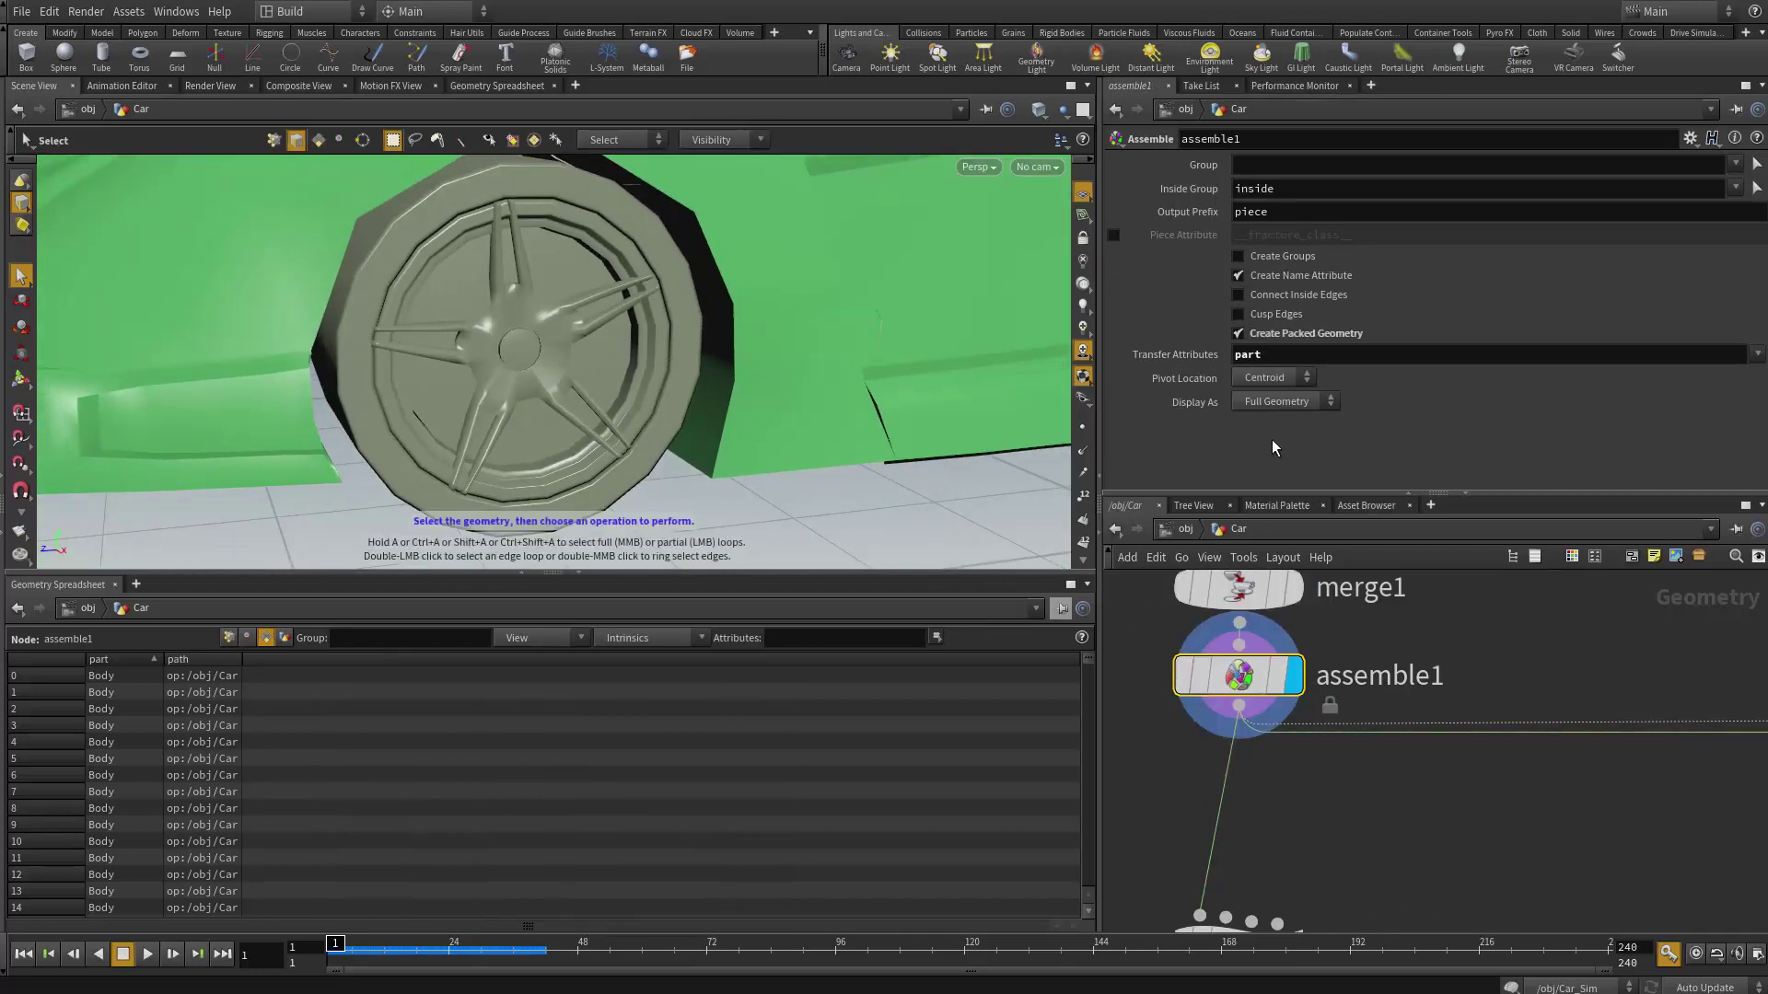
click(1284, 407)
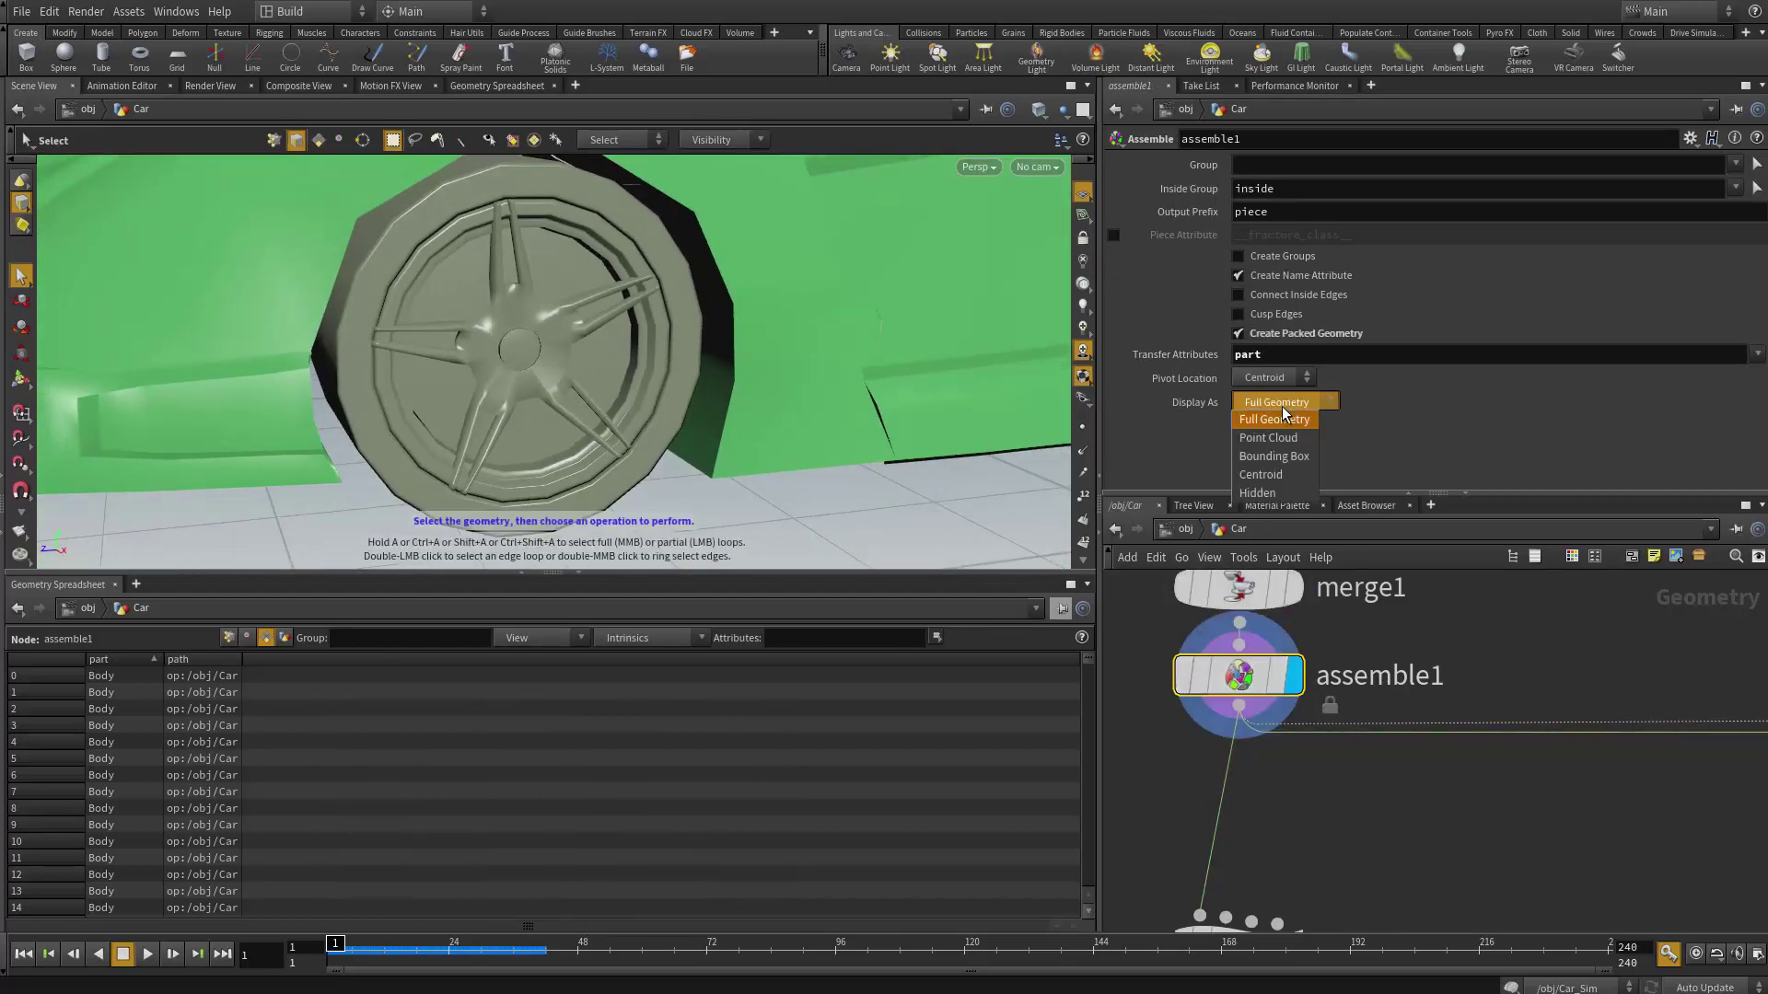
click(1287, 440)
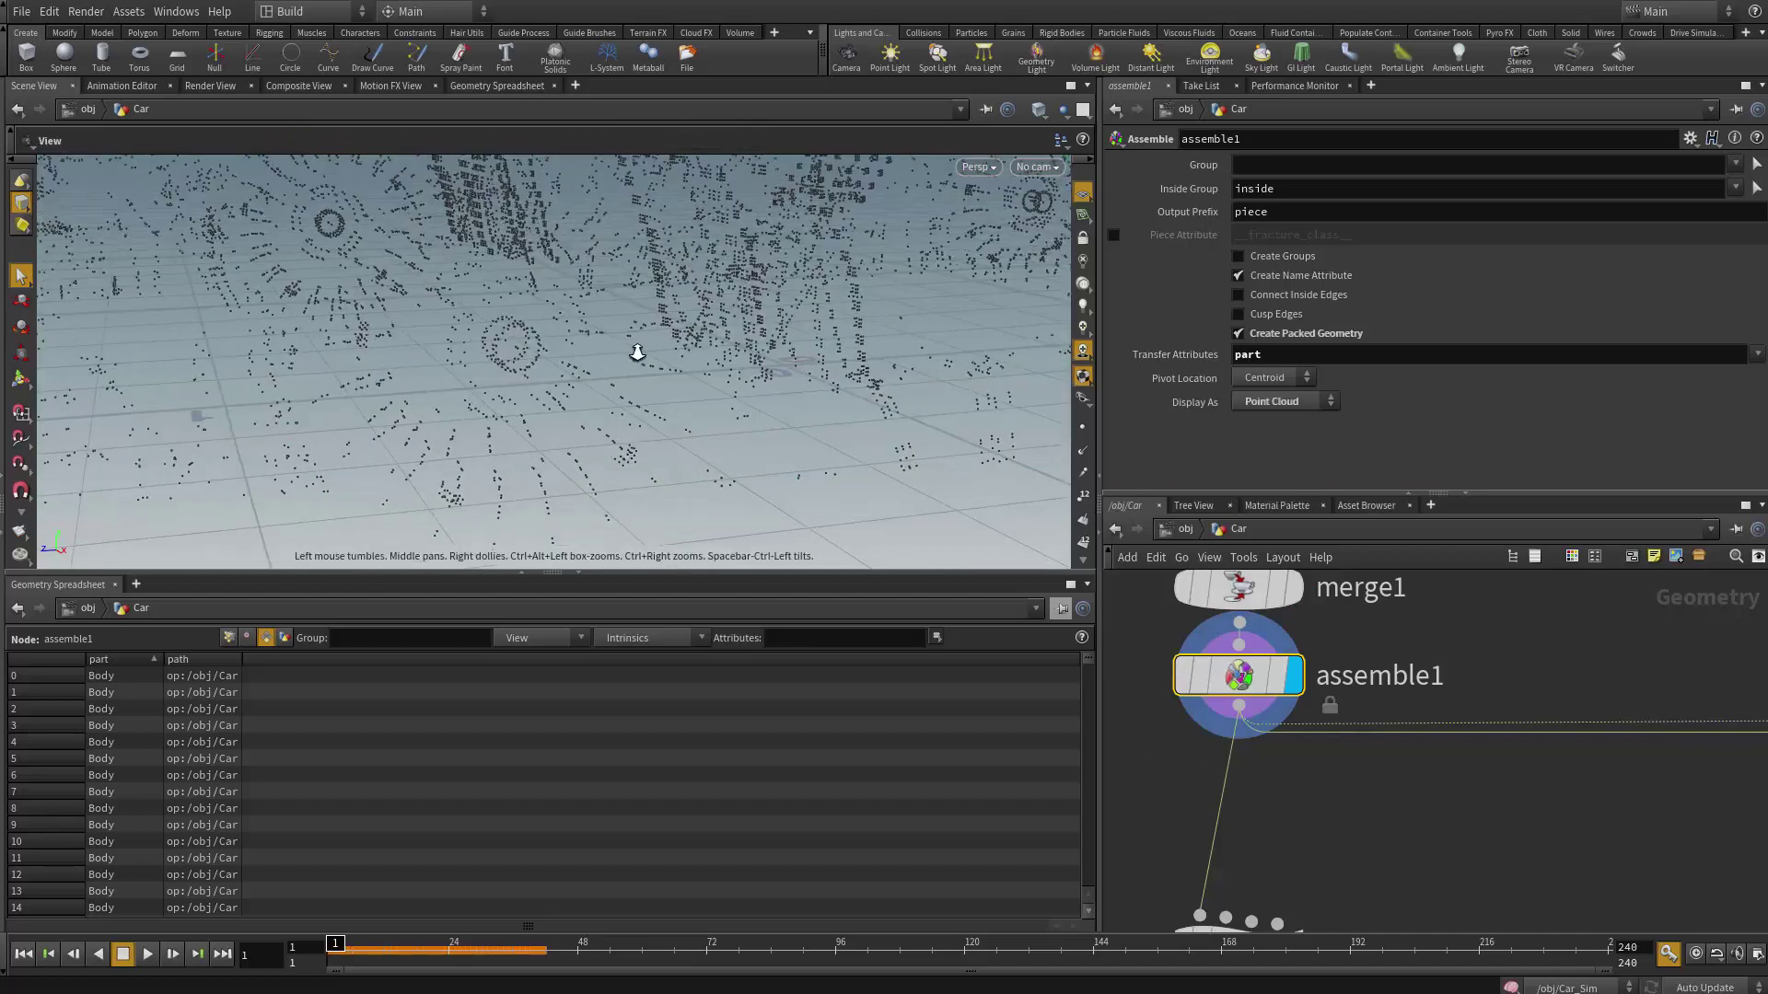
click(1285, 406)
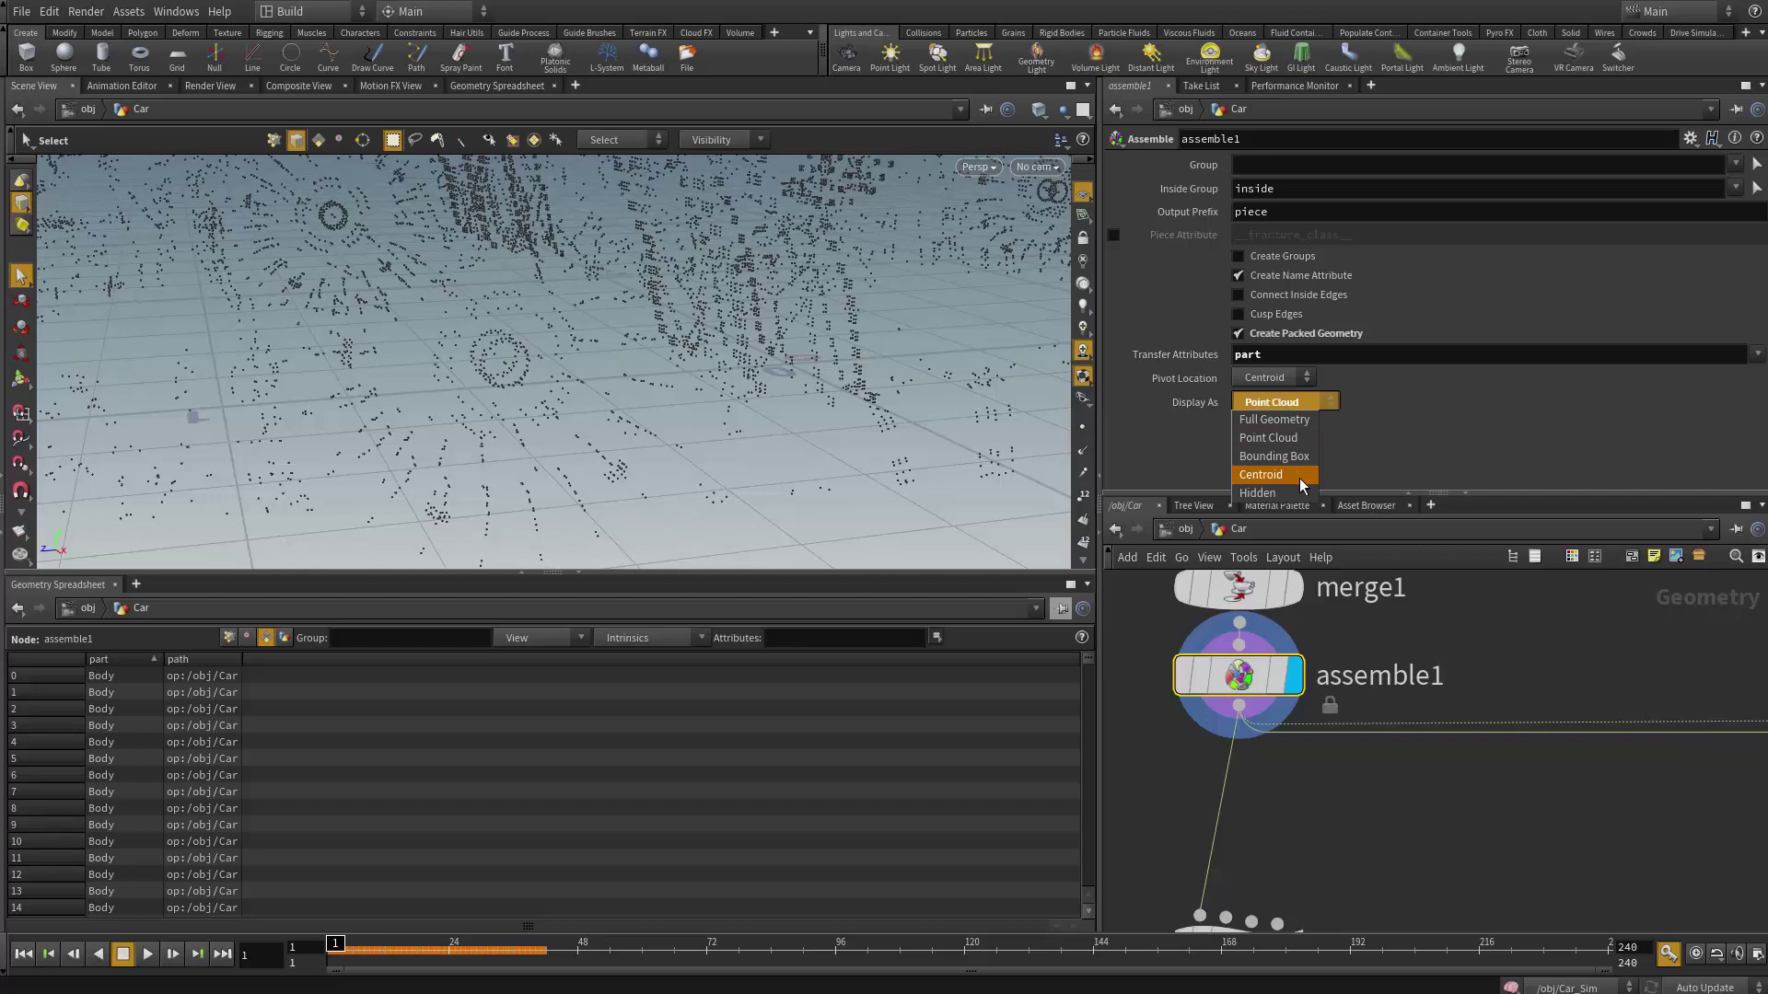
click(1300, 476)
alt+drag(615, 381, 781, 453)
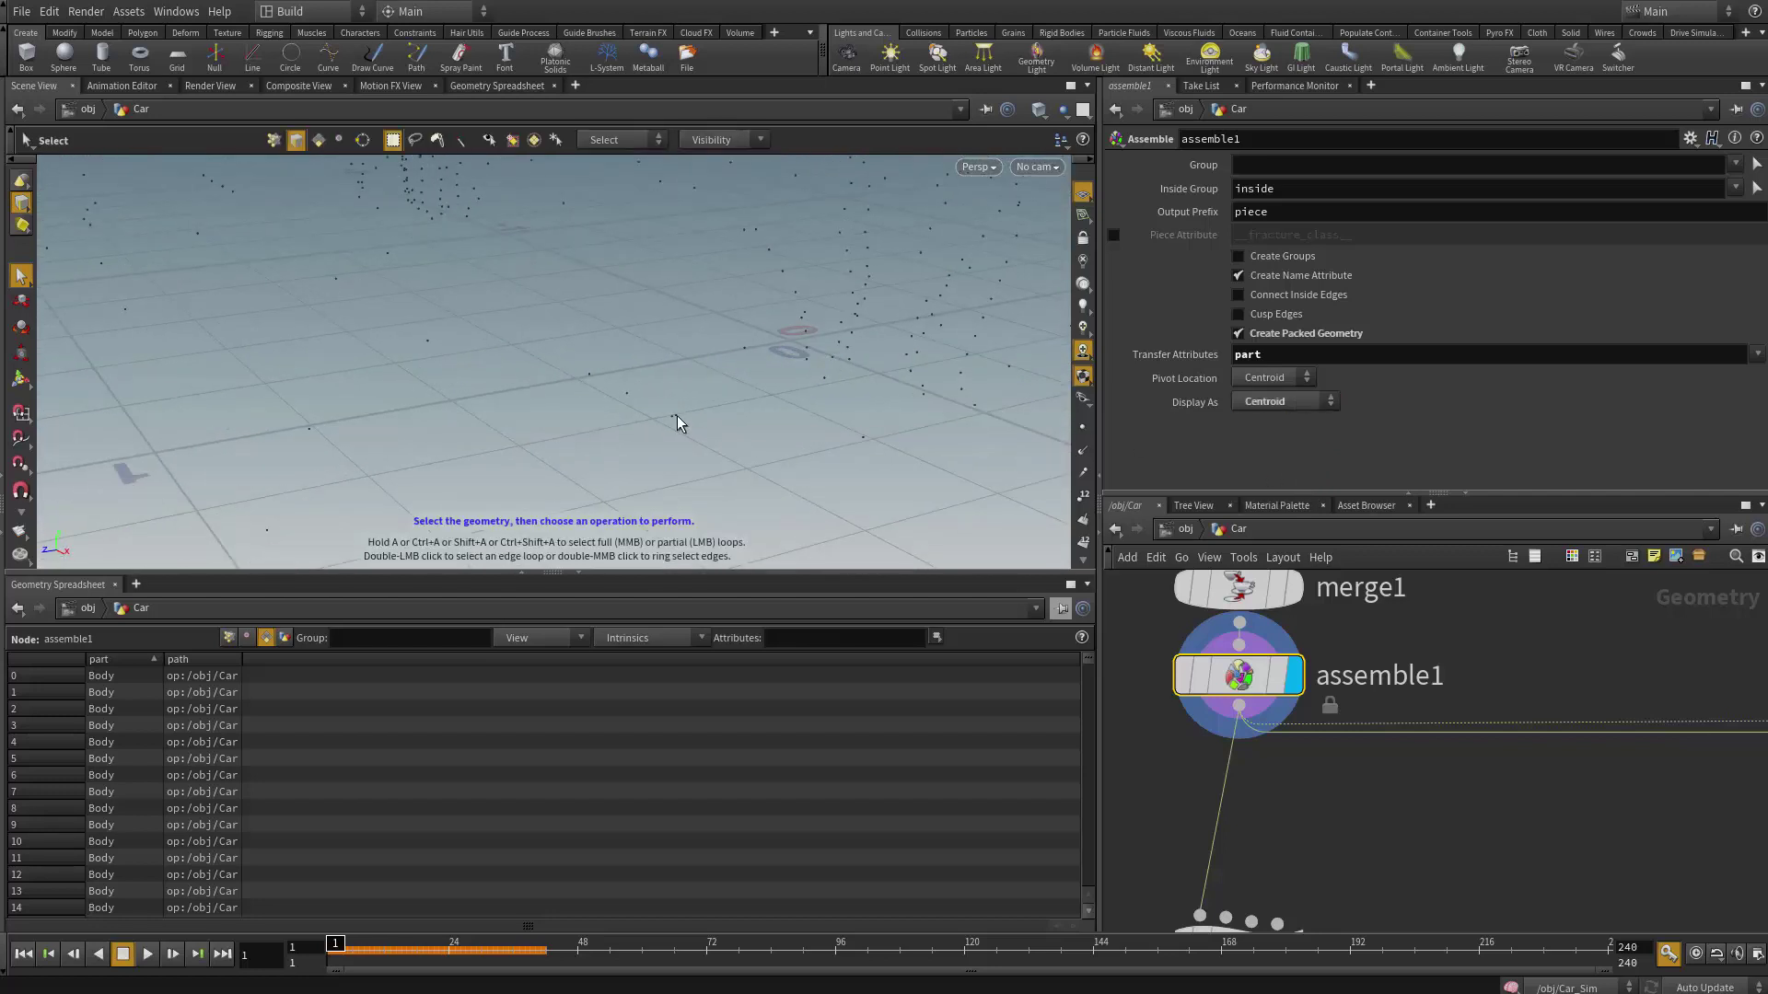
click(1293, 402)
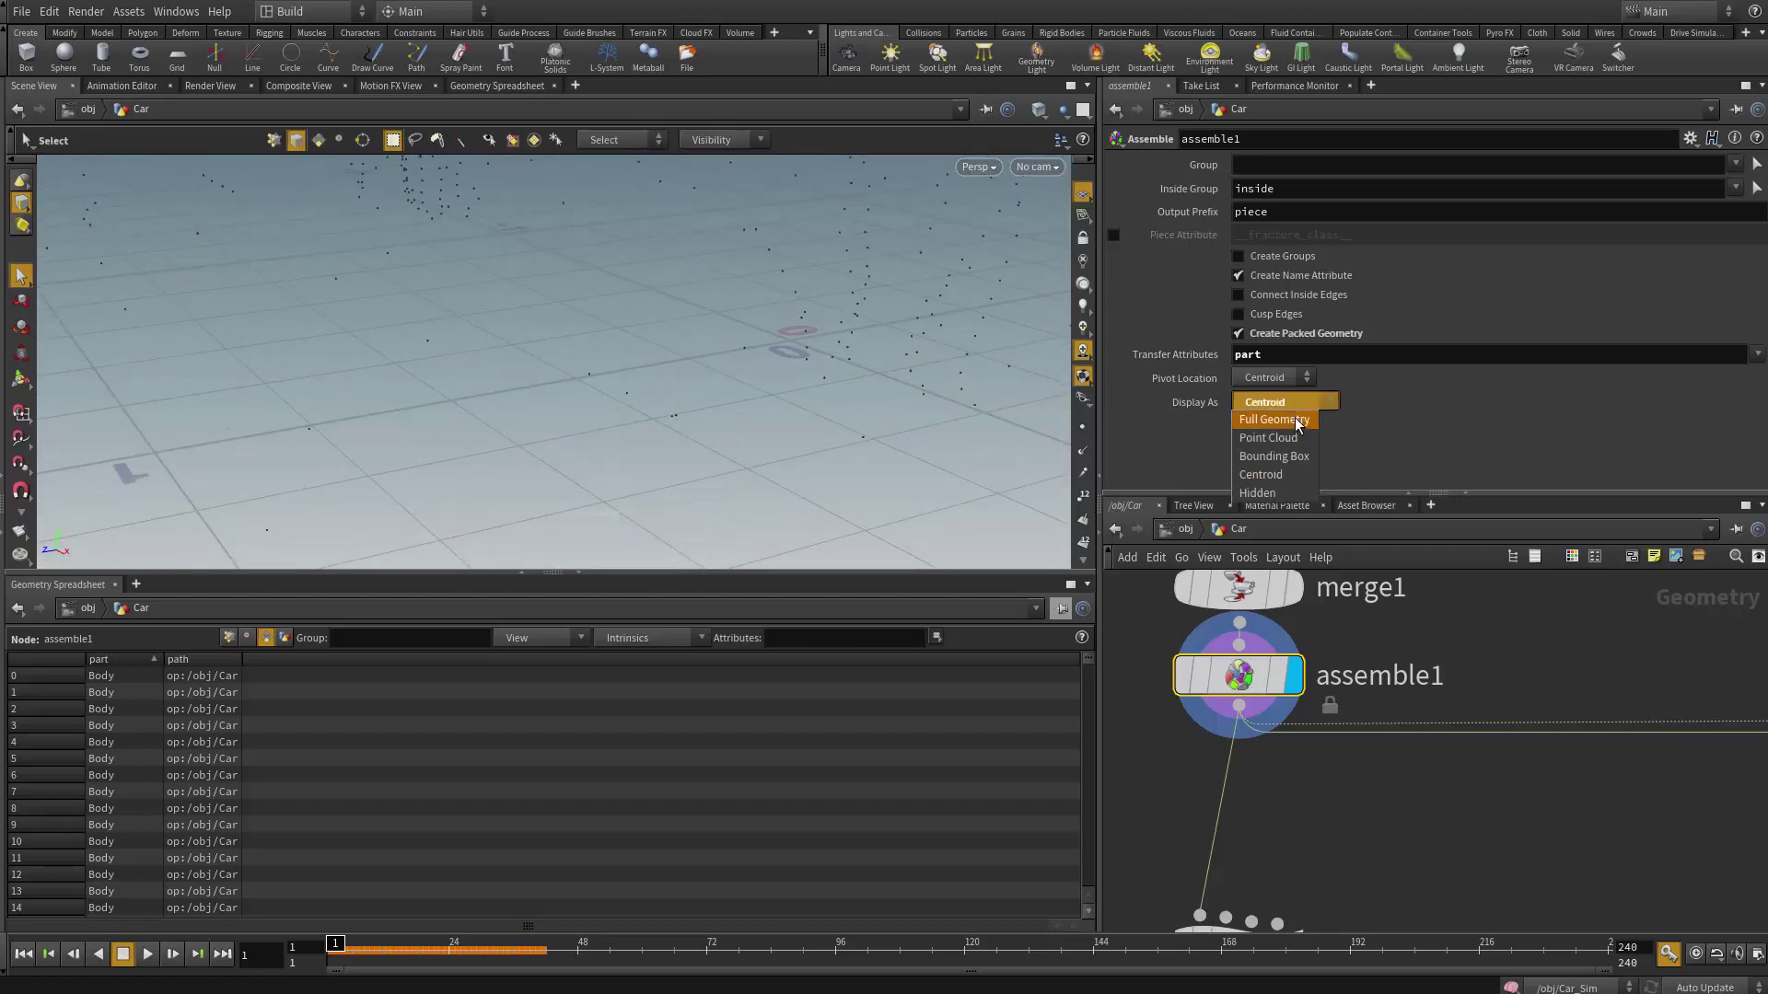
click(1298, 420)
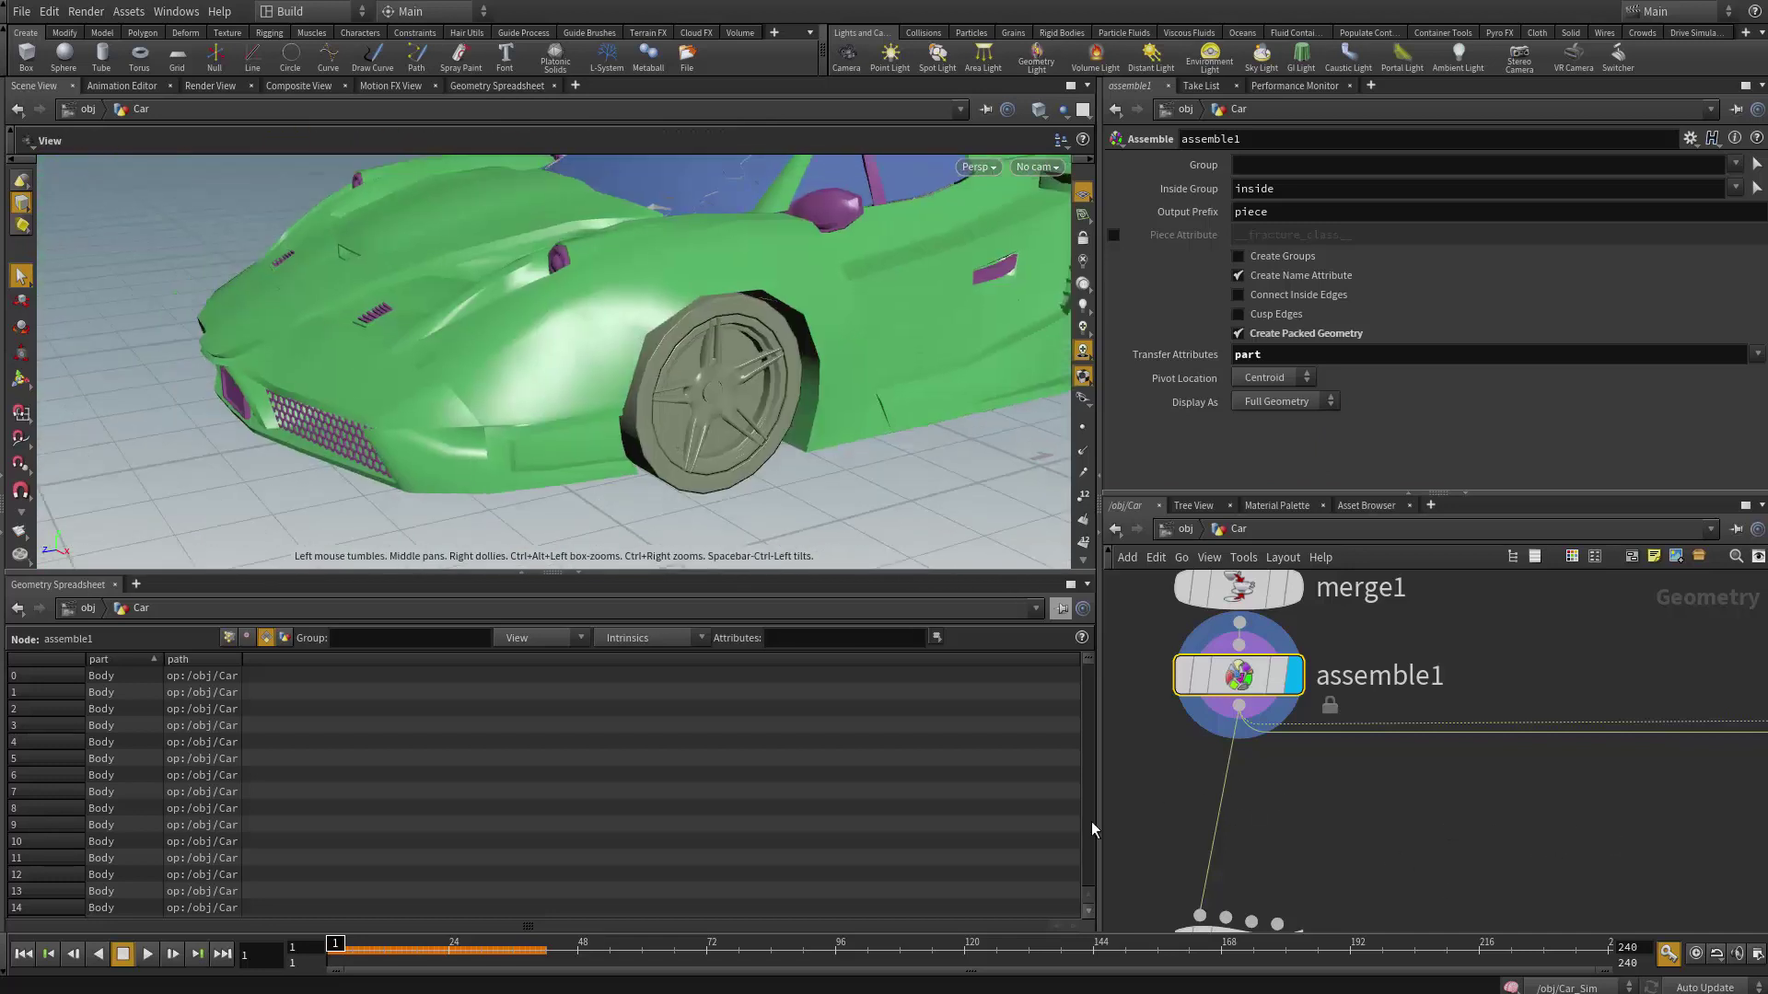
- Inspect assemble1's point, vertex and primitive attributes in the spreadsheet, plus its node information
click(227, 637)
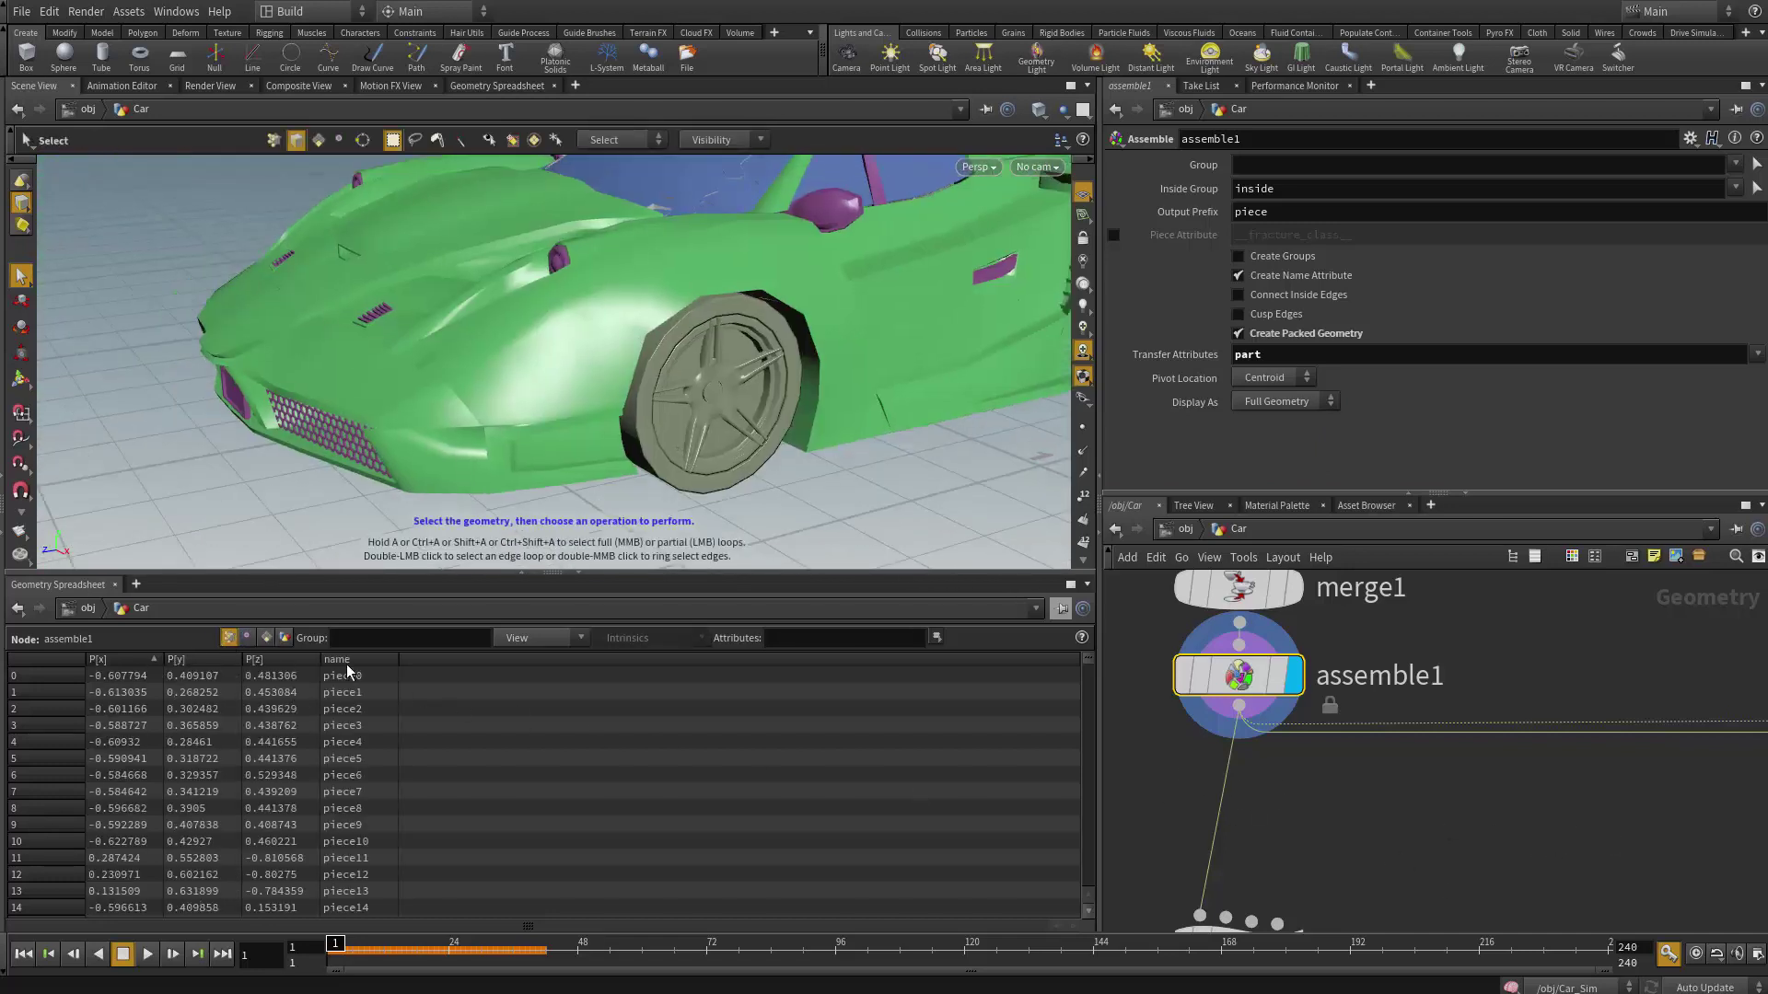
click(246, 637)
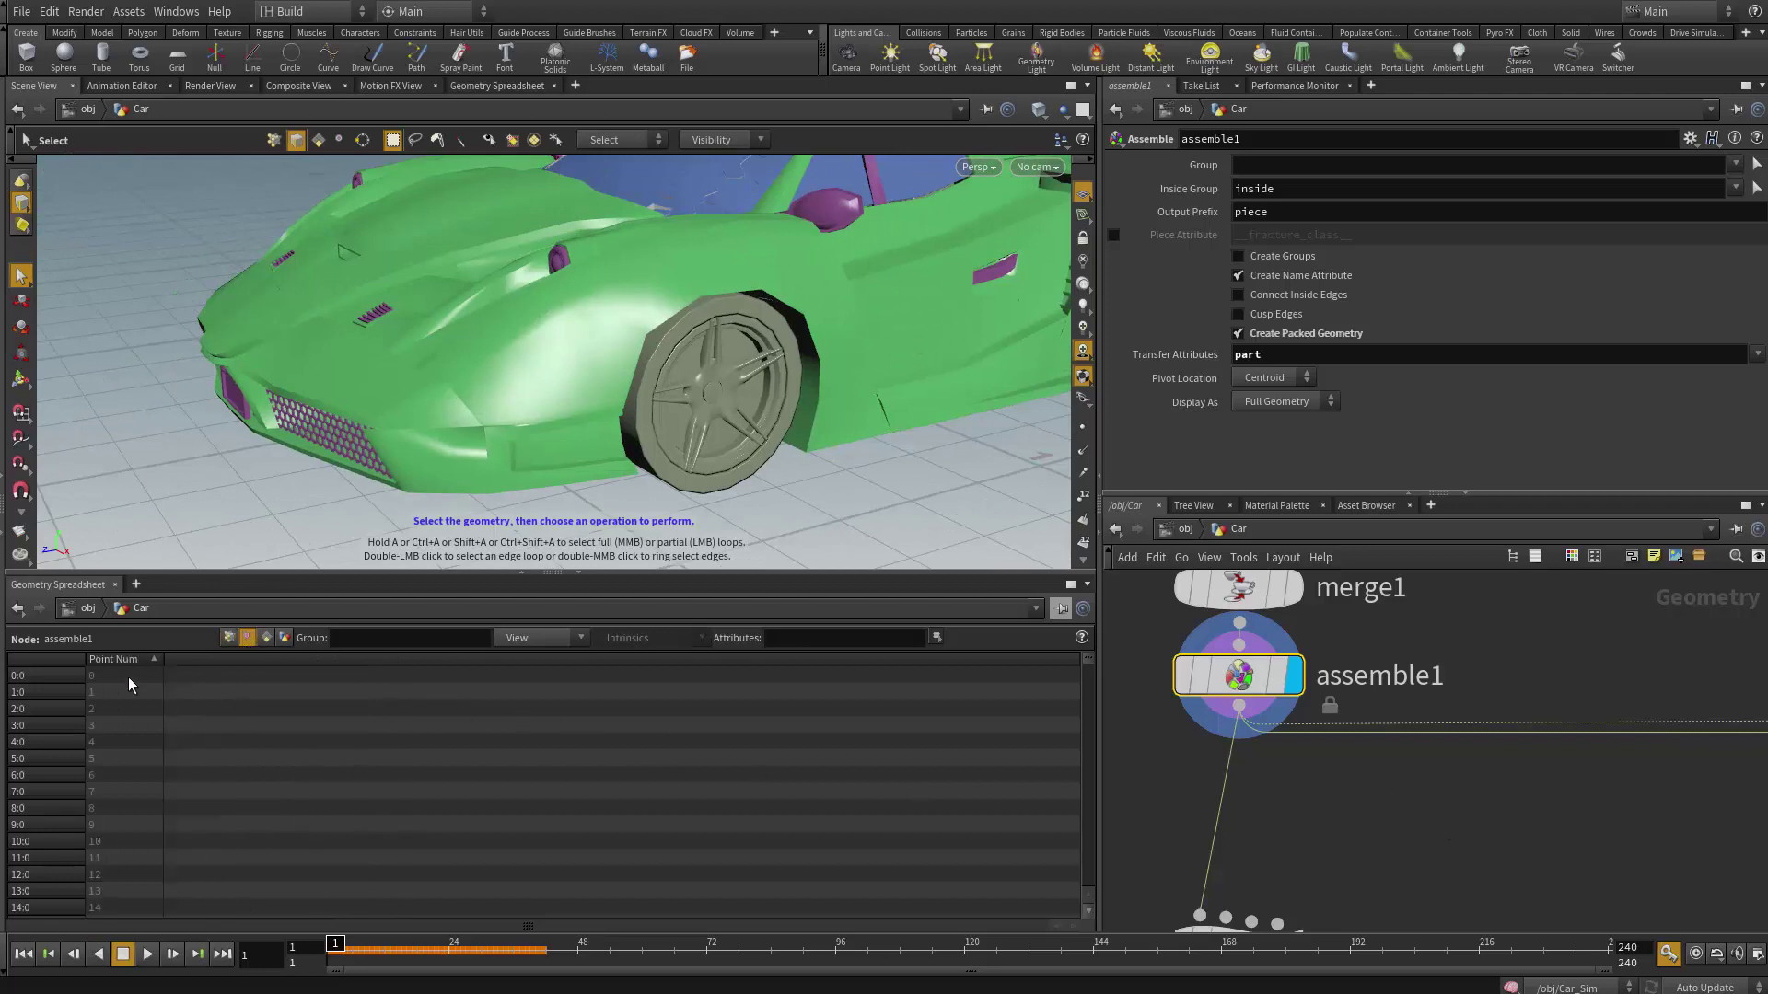
click(266, 637)
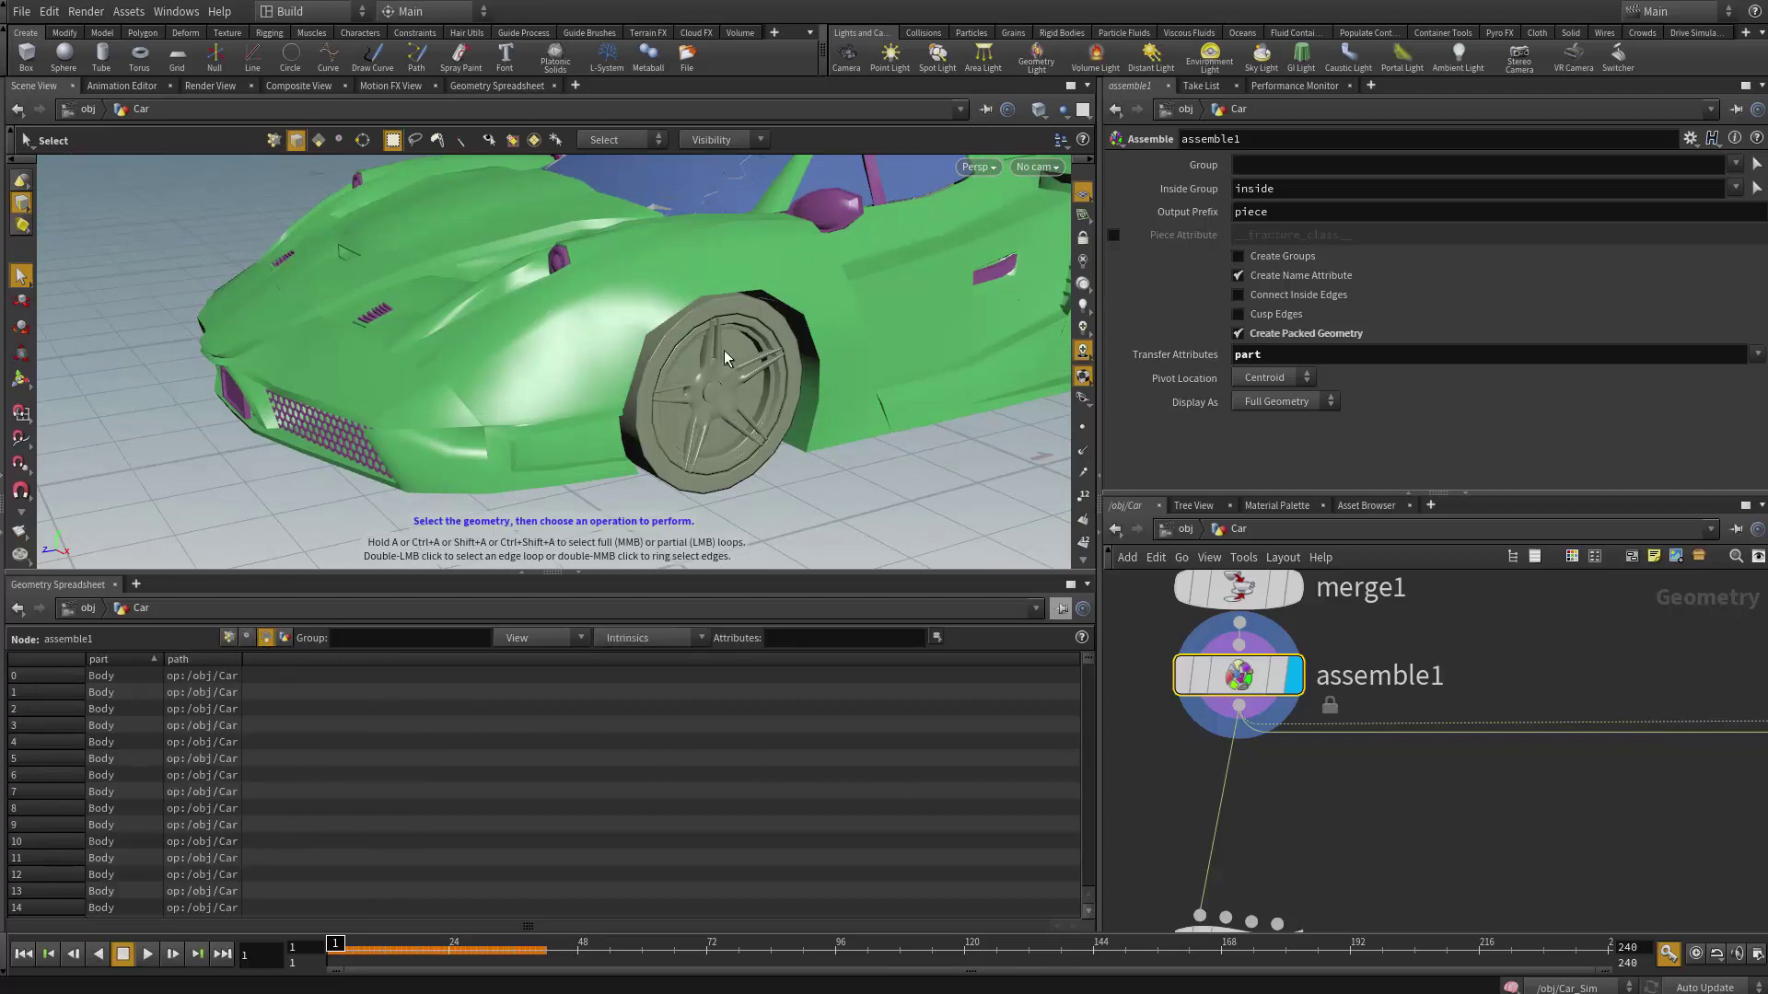
middle_click(1239, 676)
- Select attribcopy1 and examine its primitive attributes and the connection line crossing the front wheel
middle_drag(1448, 848, 1482, 583)
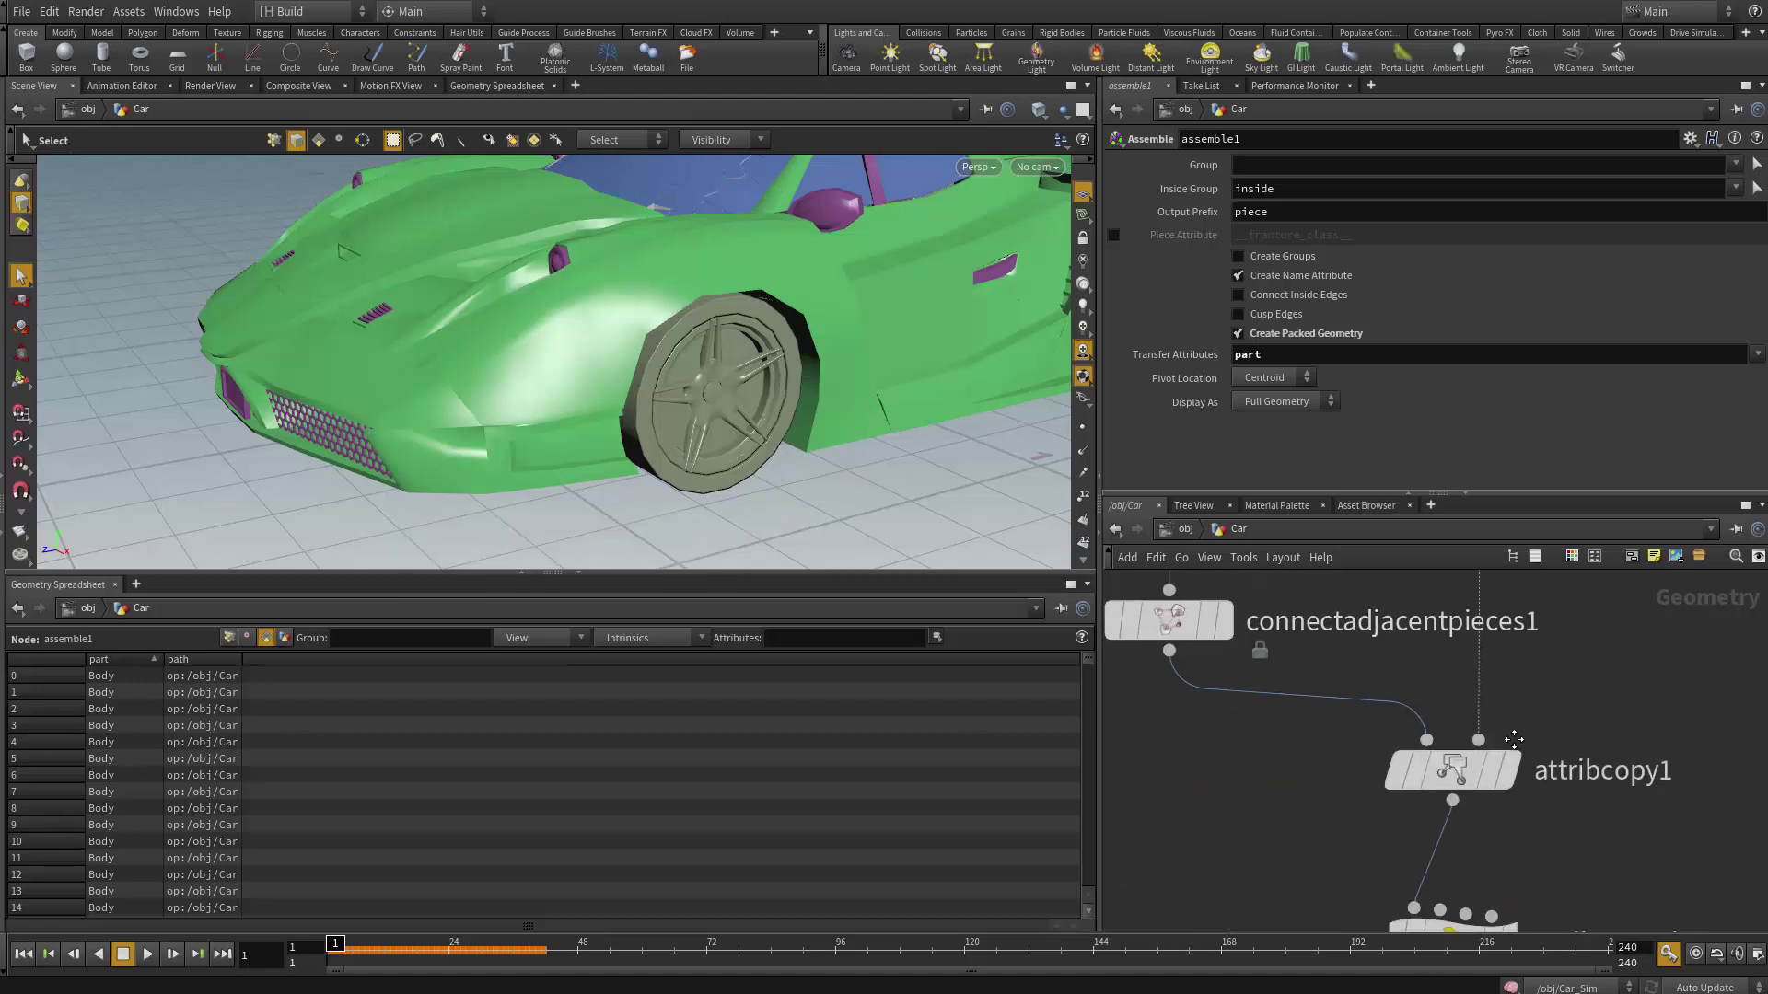
click(1466, 772)
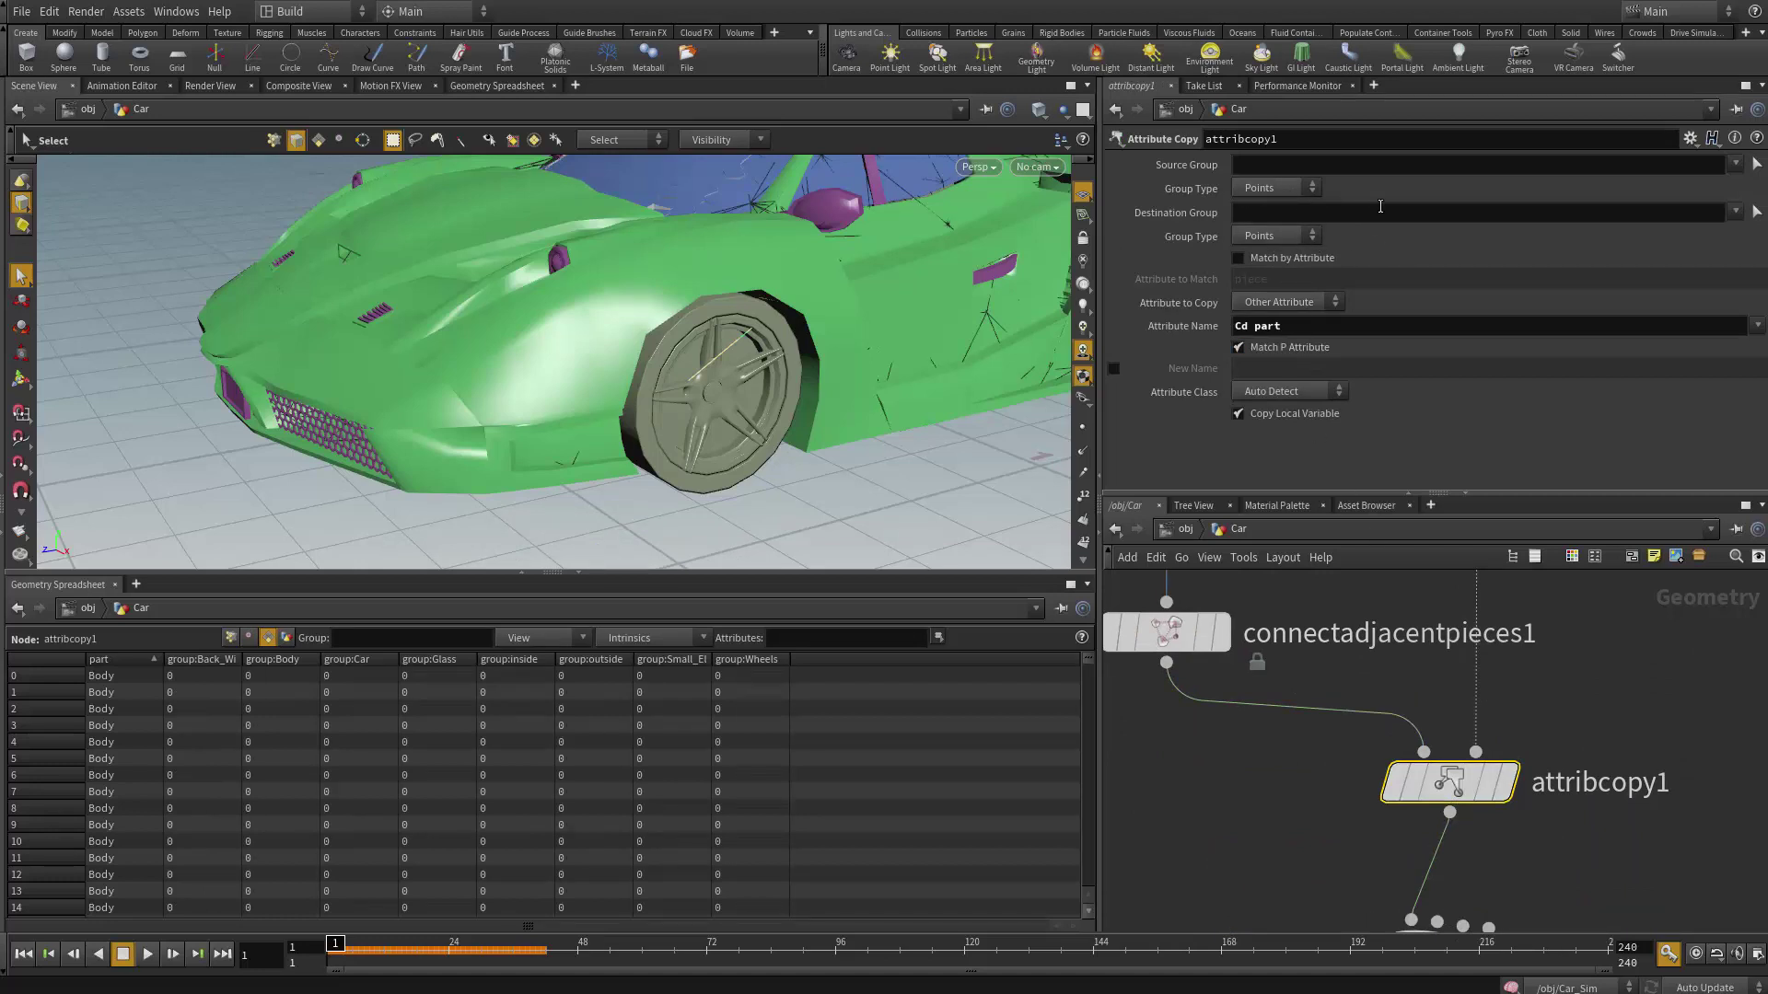
middle_drag(1450, 812, 1349, 792)
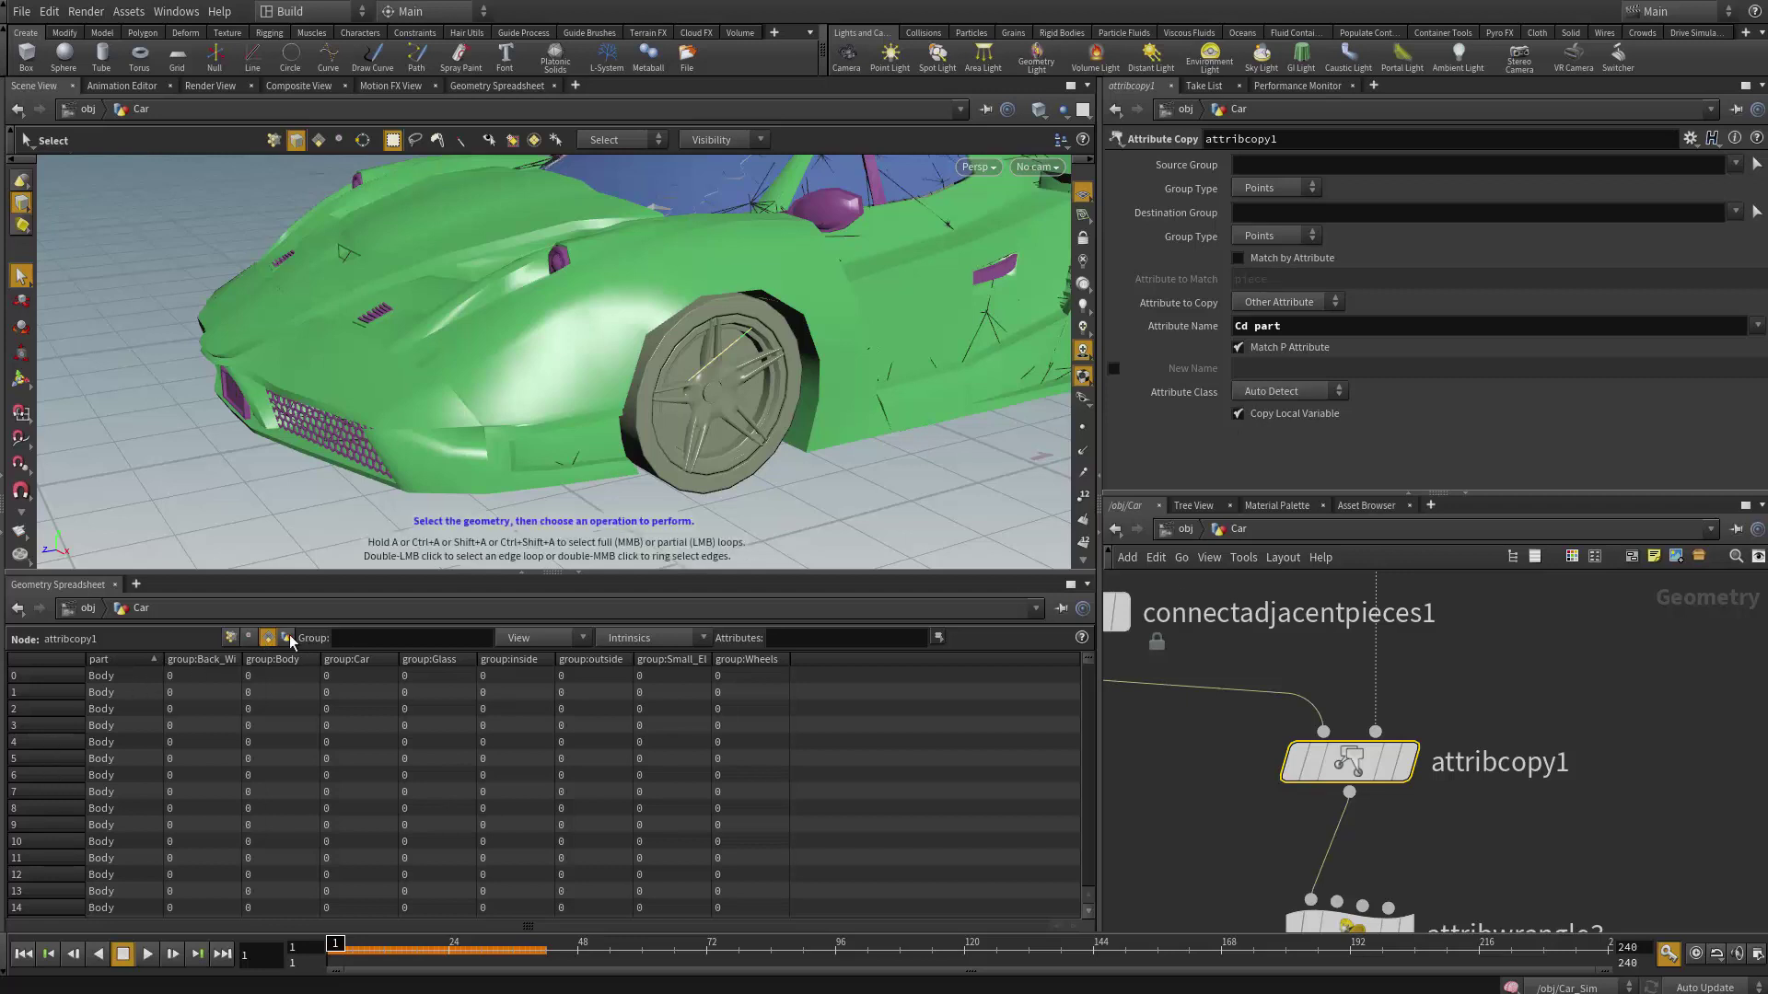
scroll(138, 755, down, 5)
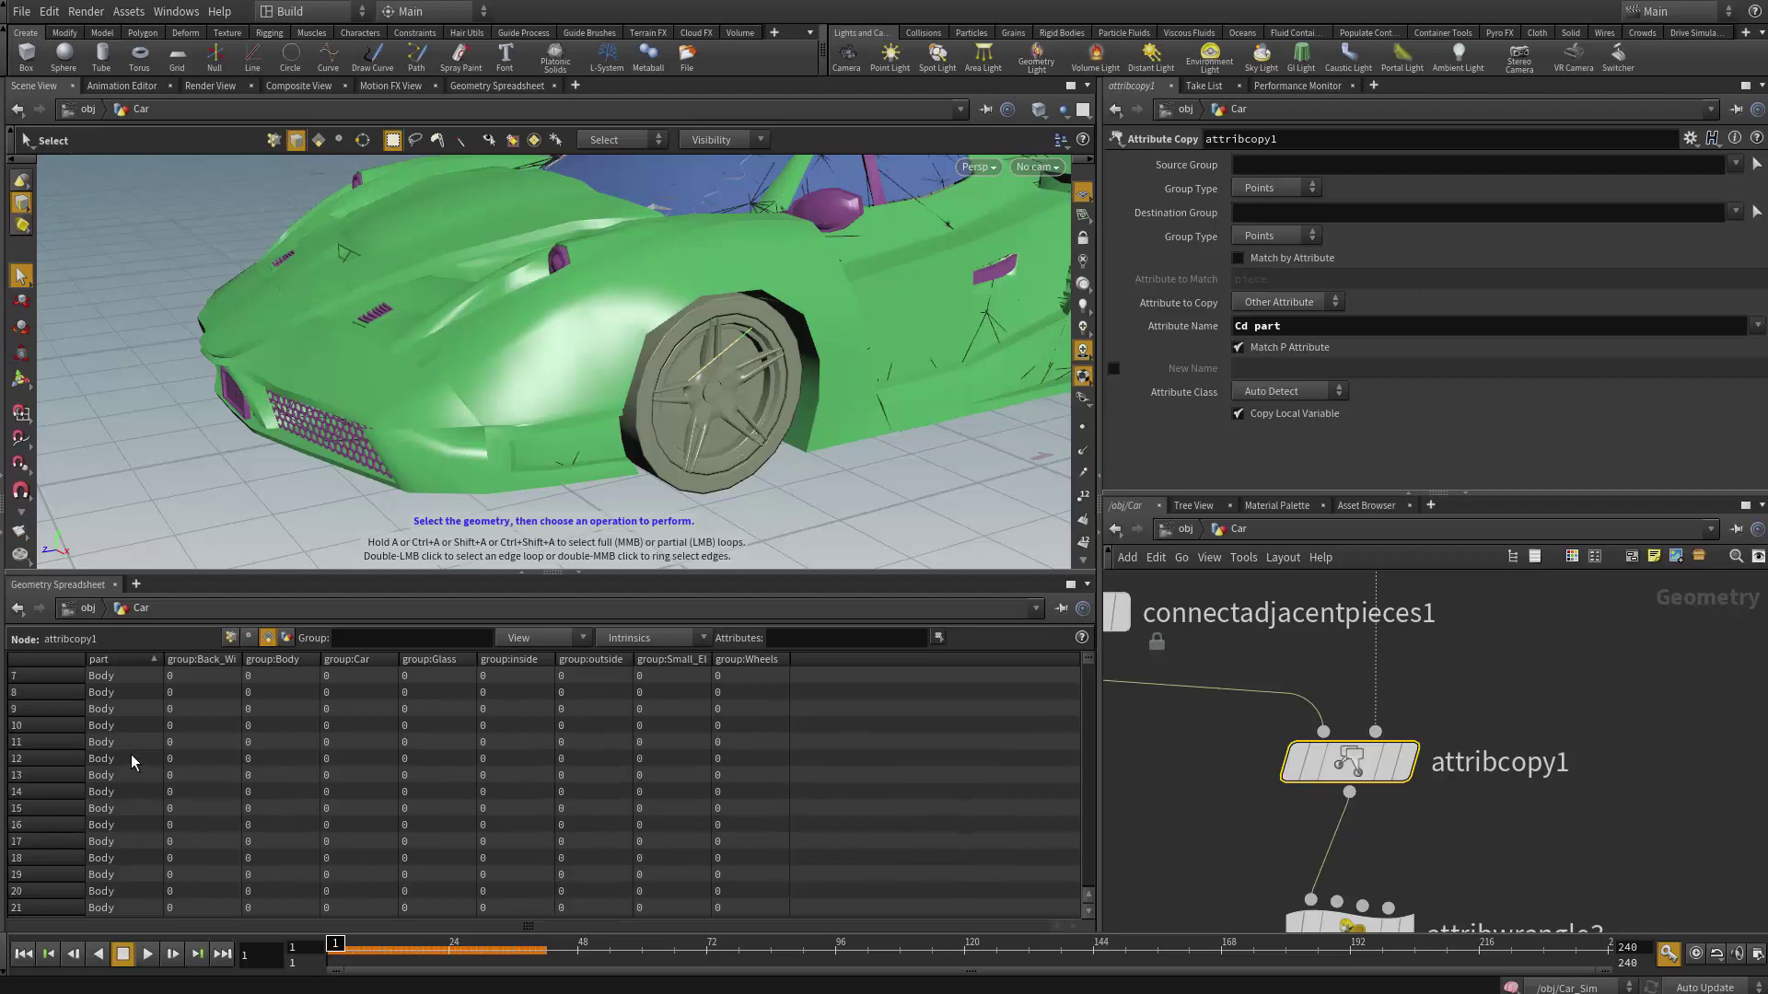
scroll(130, 747, up, 3)
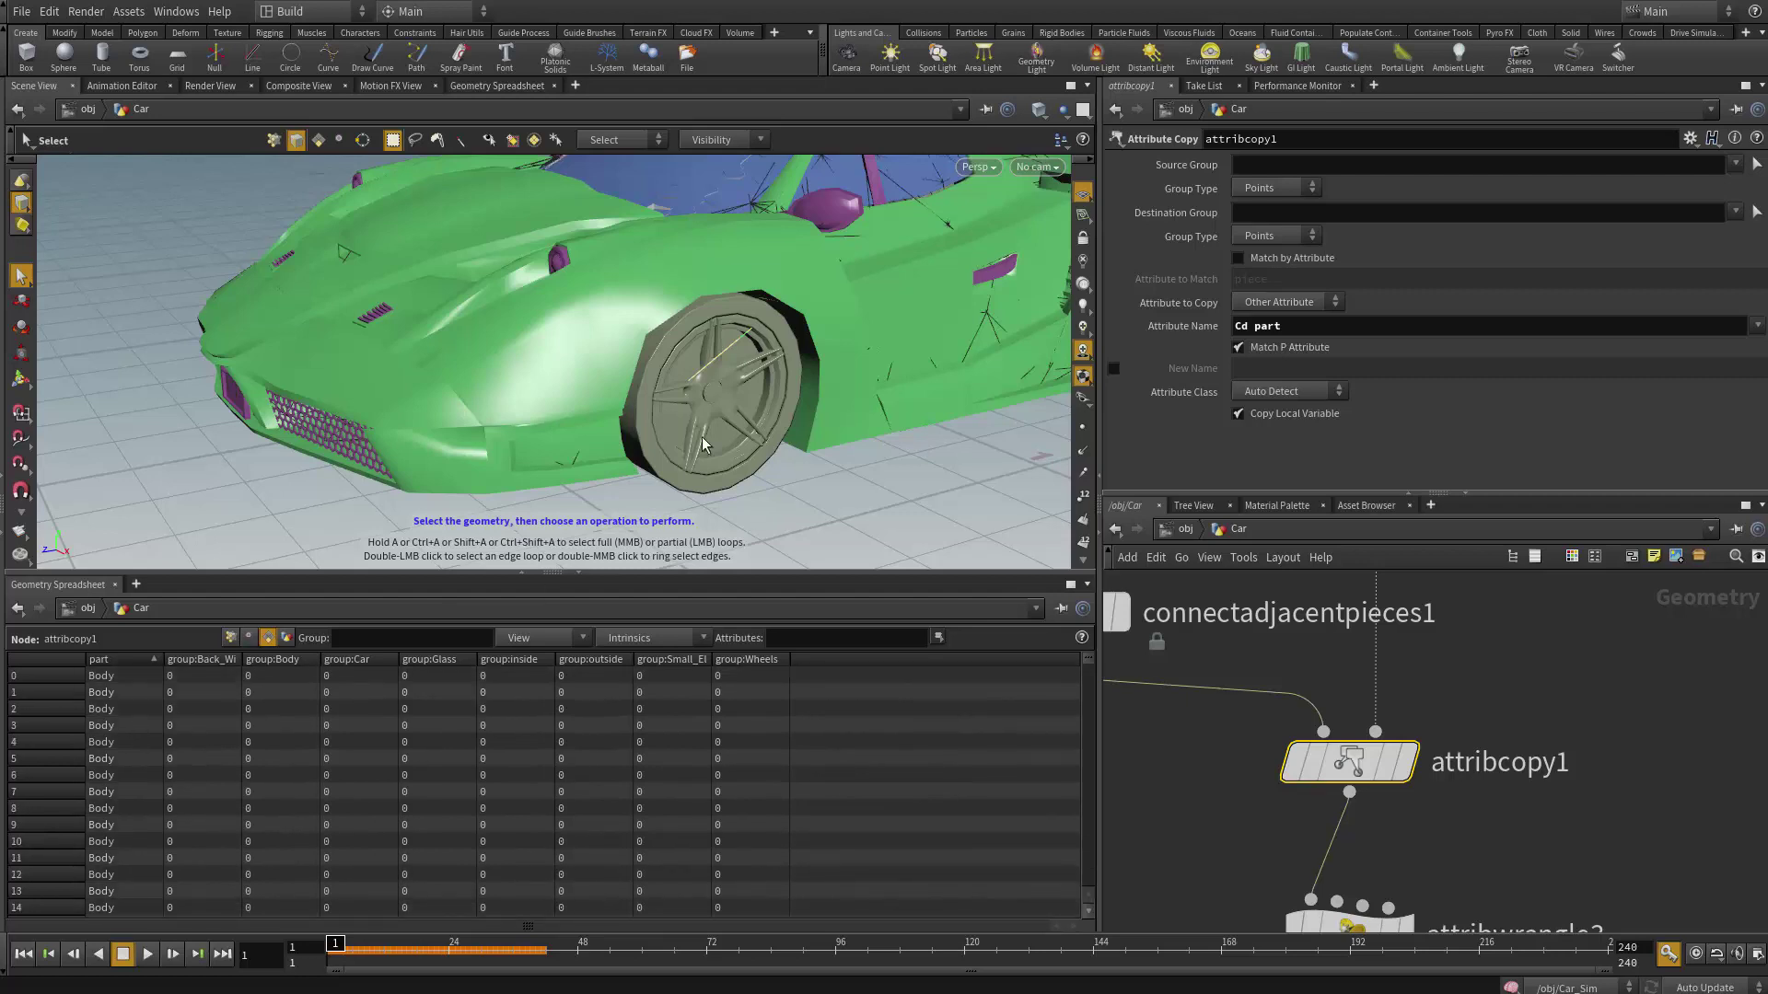
key(Escape)
drag(702, 445, 683, 294)
key(s)
alt+right_drag(578, 318, 528, 385)
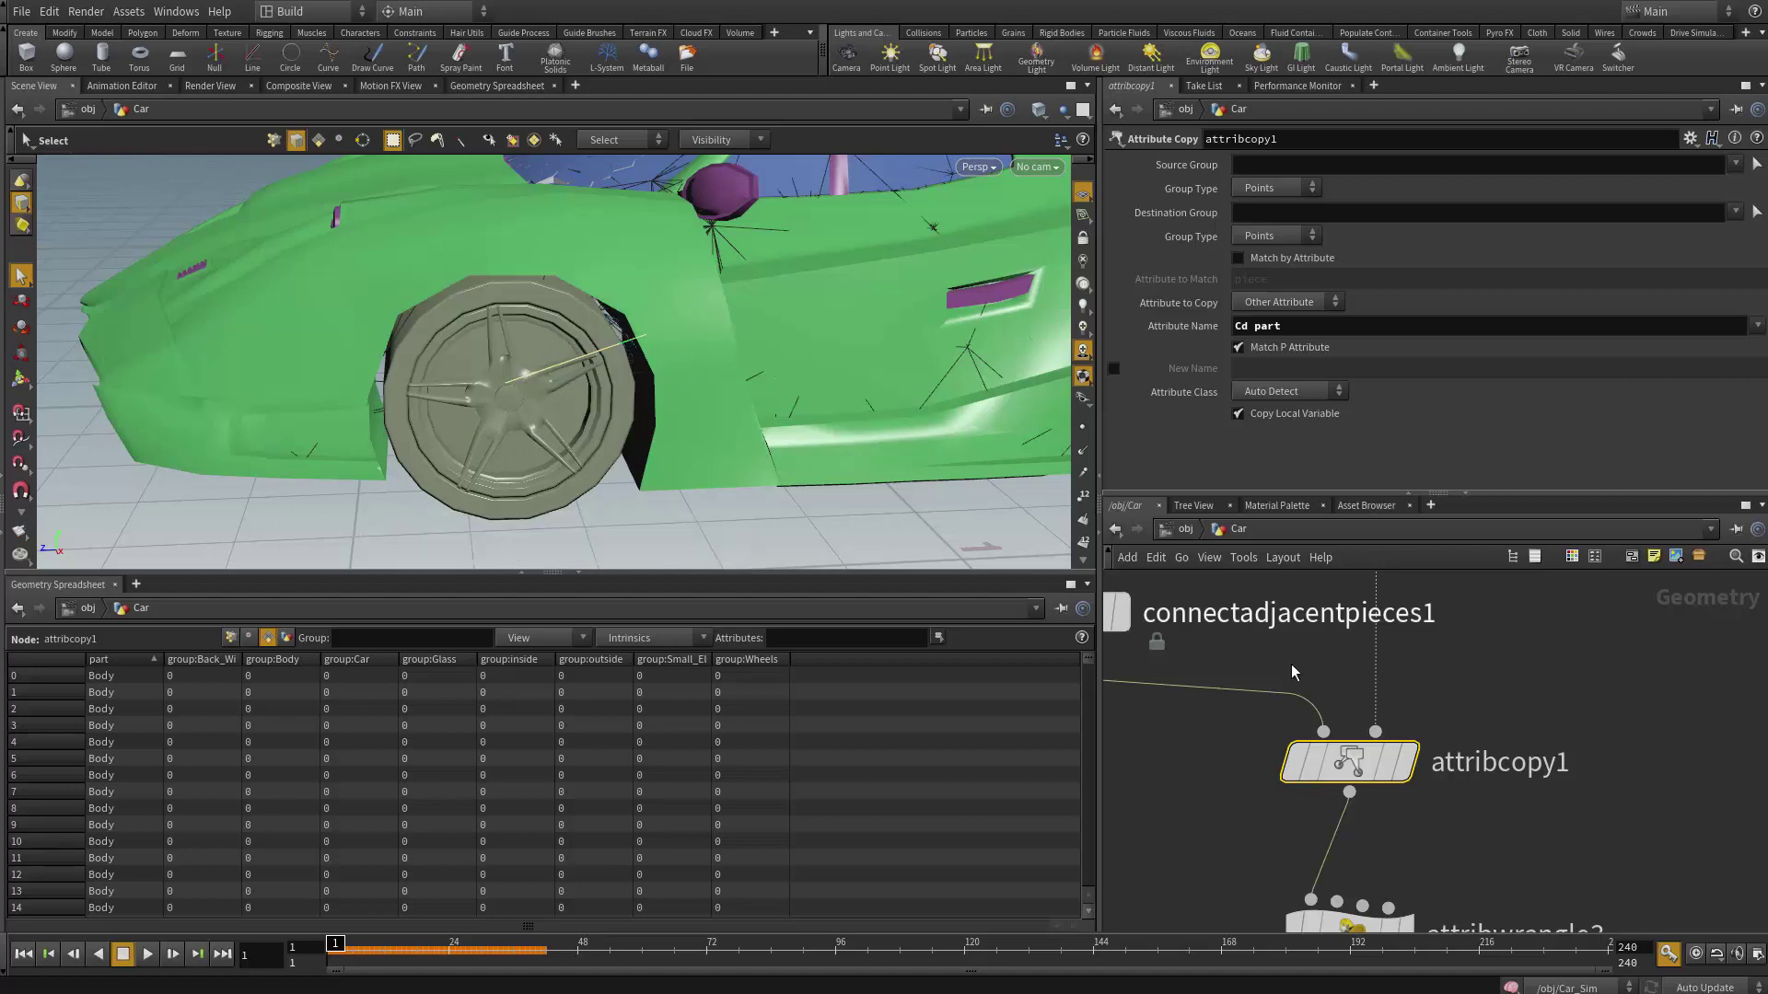
- Add an Attribute Promote node wired from the assemble1 output, placed above unpack1
middle_drag(1460, 720, 1459, 729)
scroll(1459, 728, down, 2)
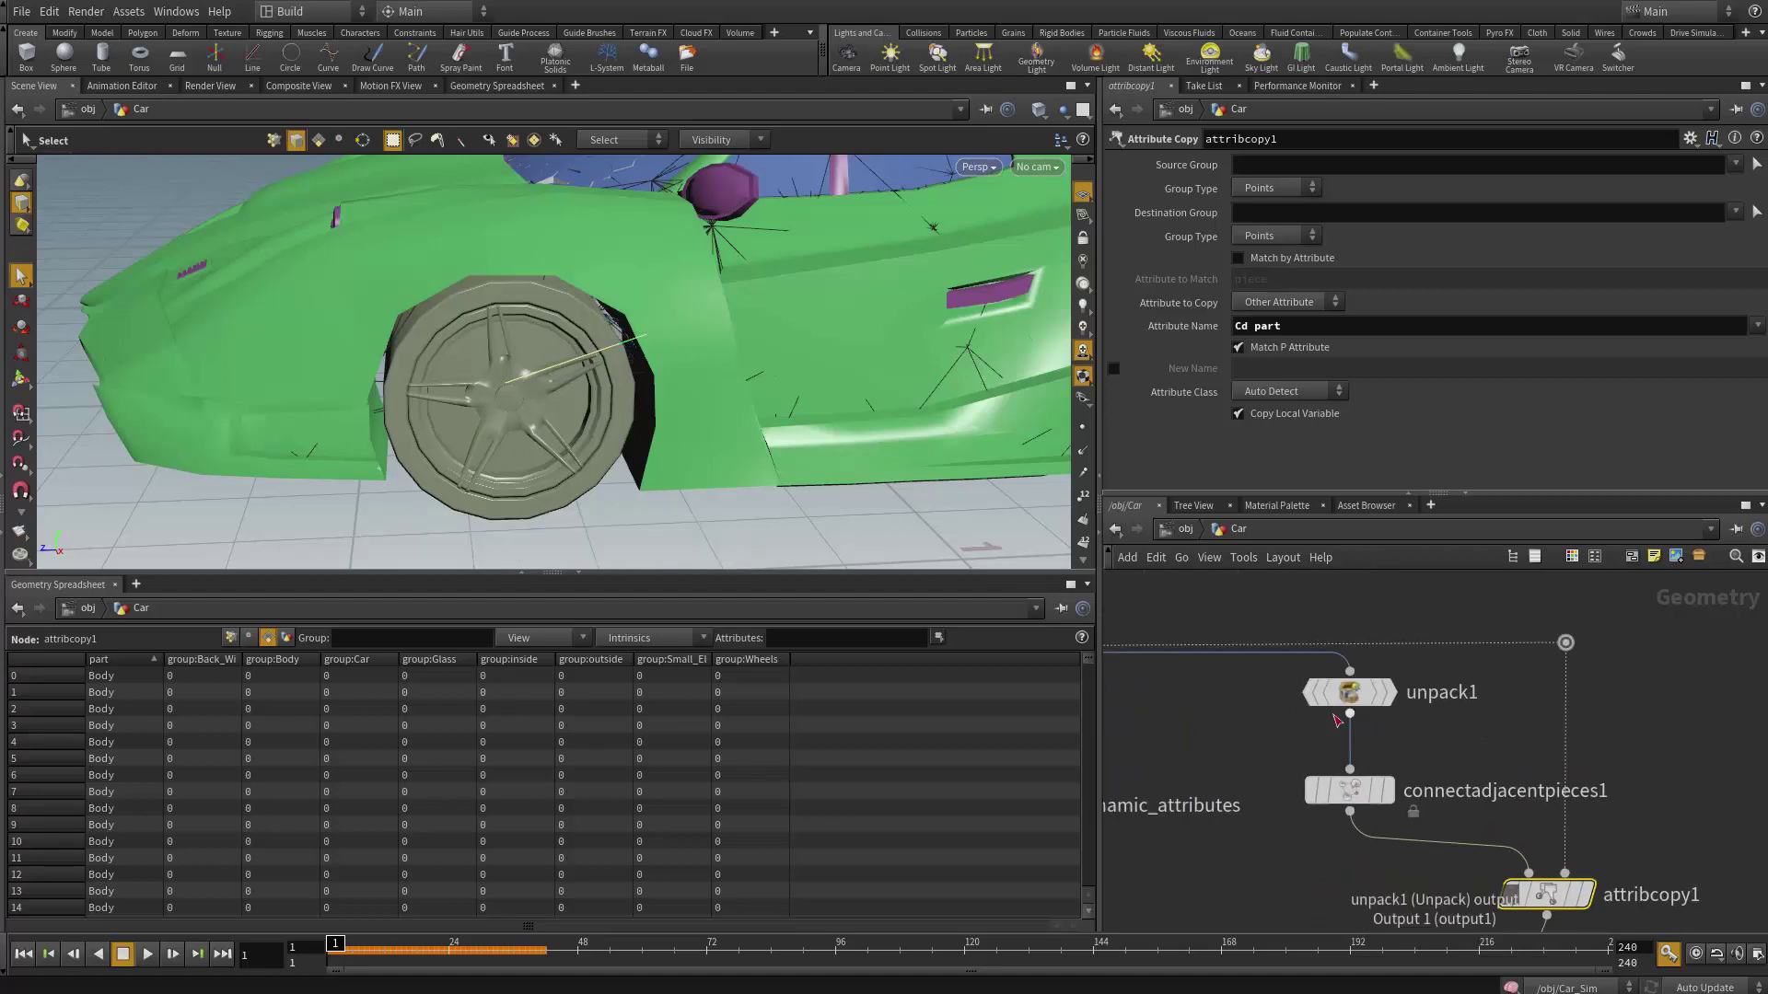
scroll(1337, 698, down, 1)
mouse_move(1337, 698)
middle_down()
mouse_move(1227, 722)
mouse_move(1311, 714)
middle_up()
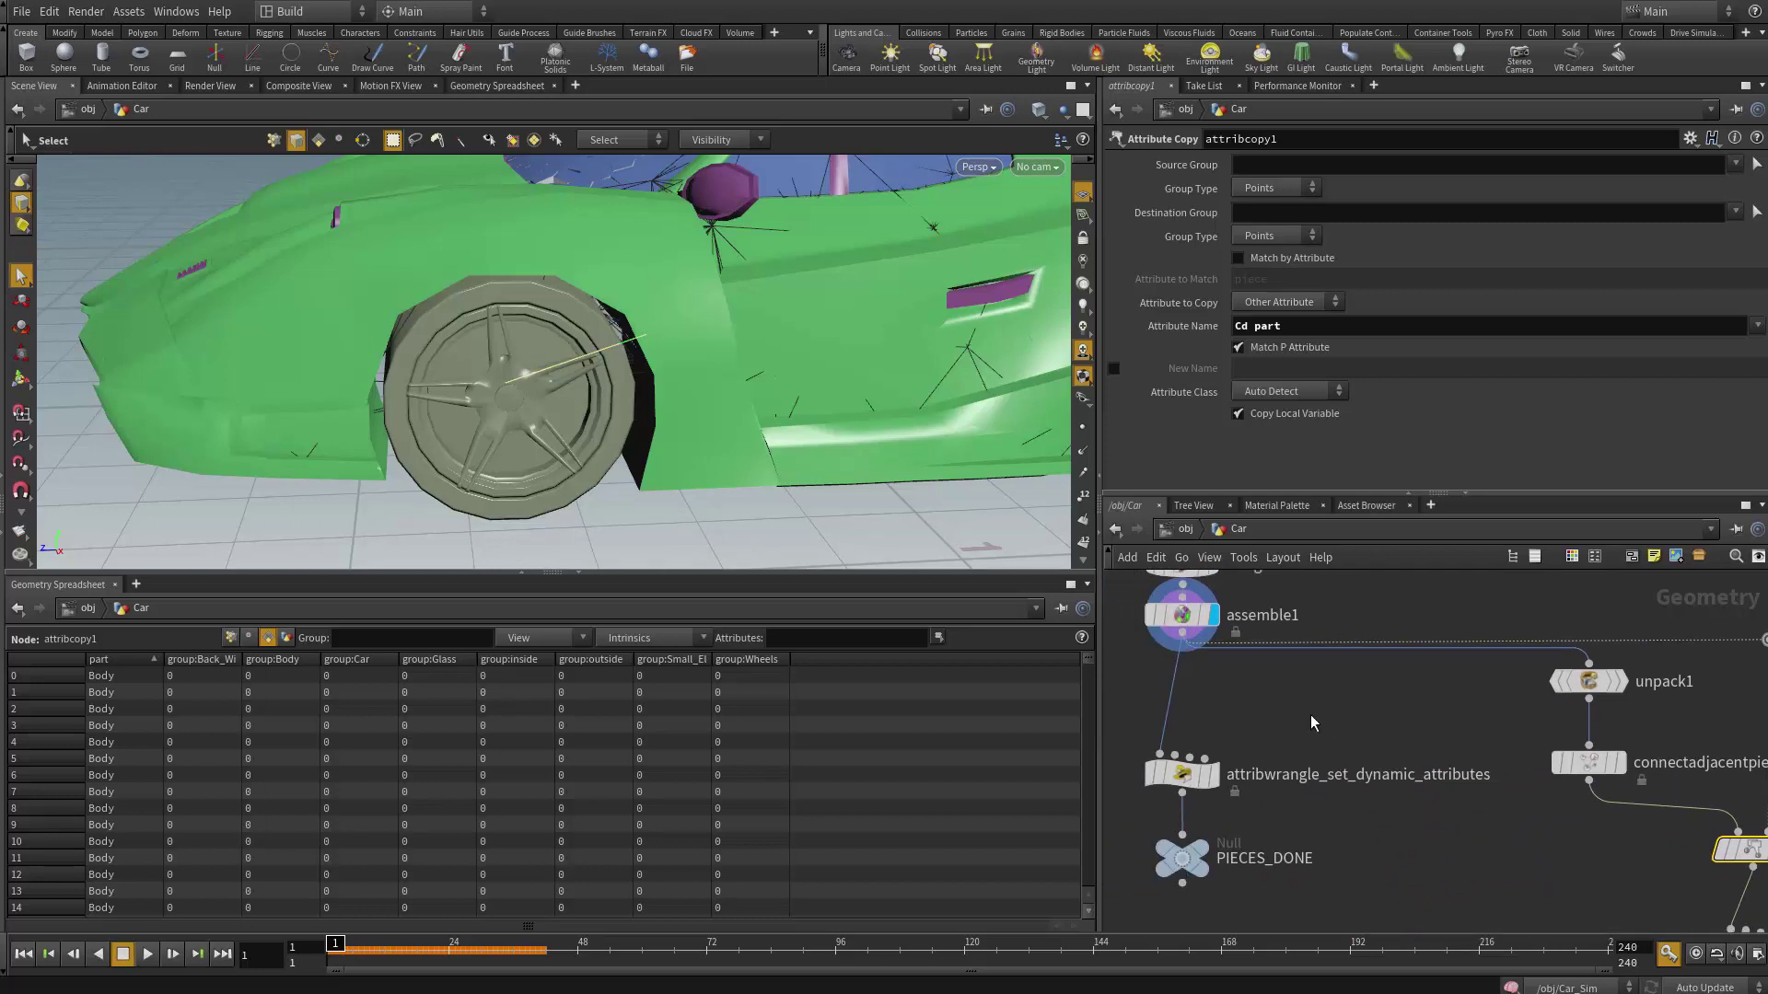
click(1184, 635)
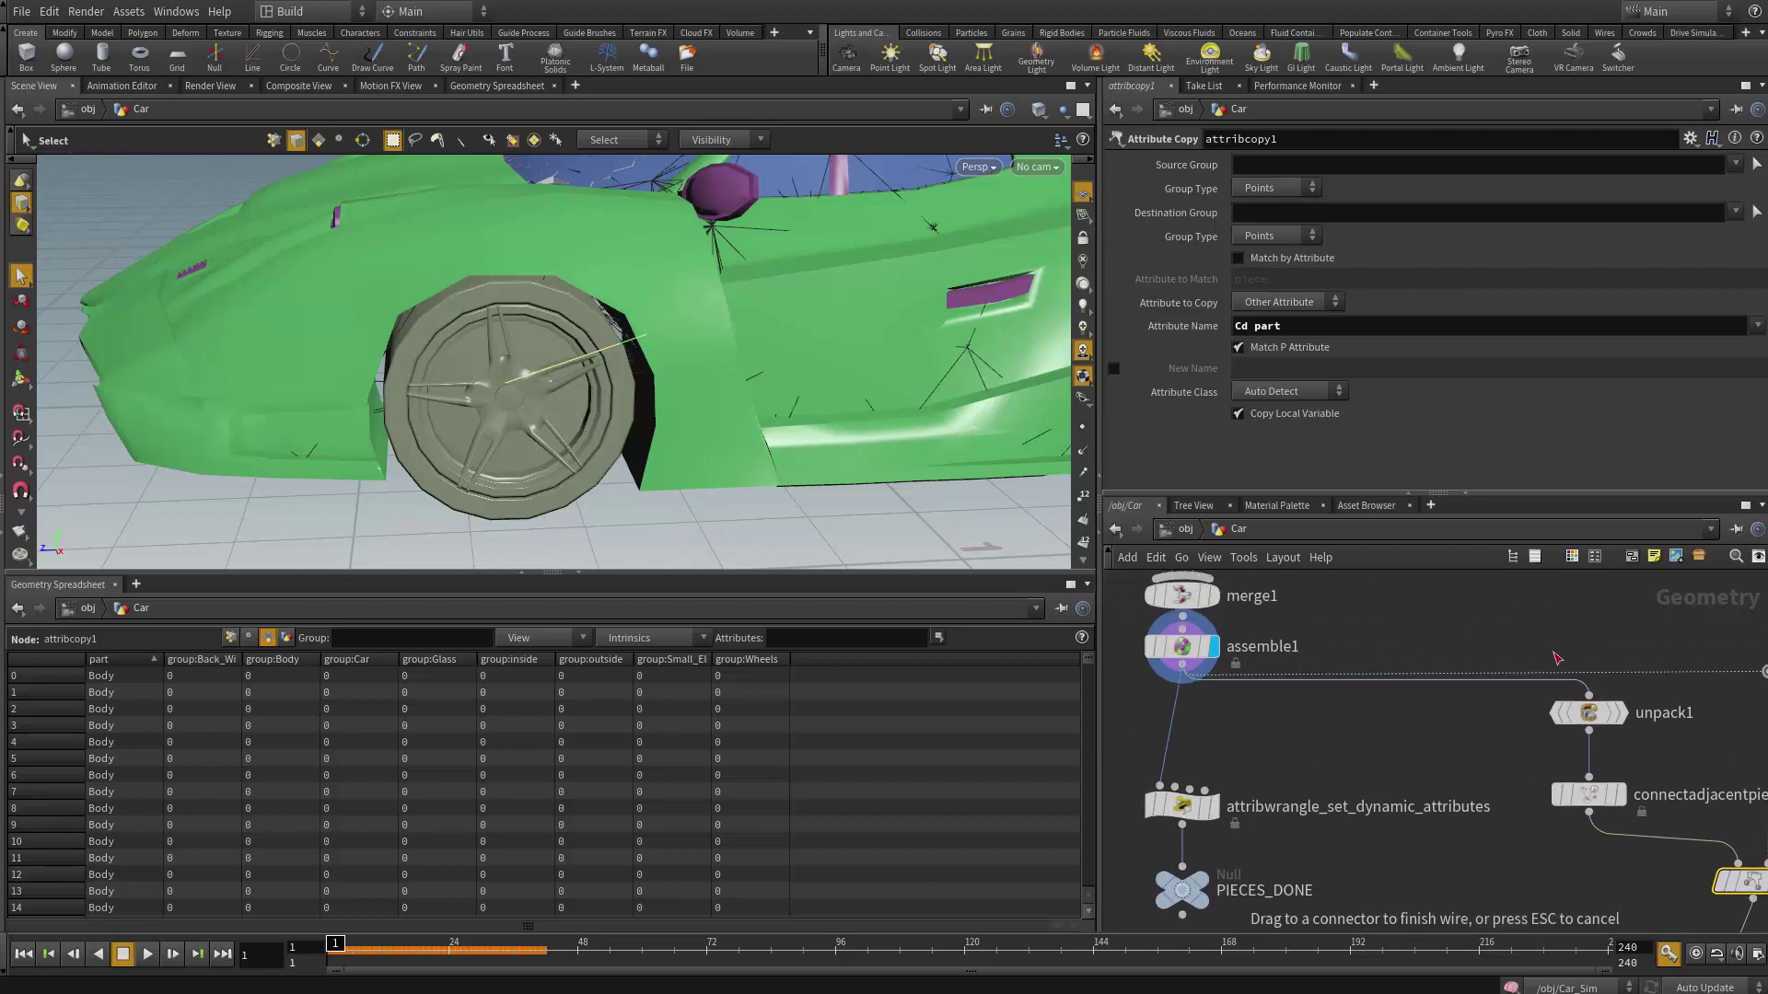
key(Tab)
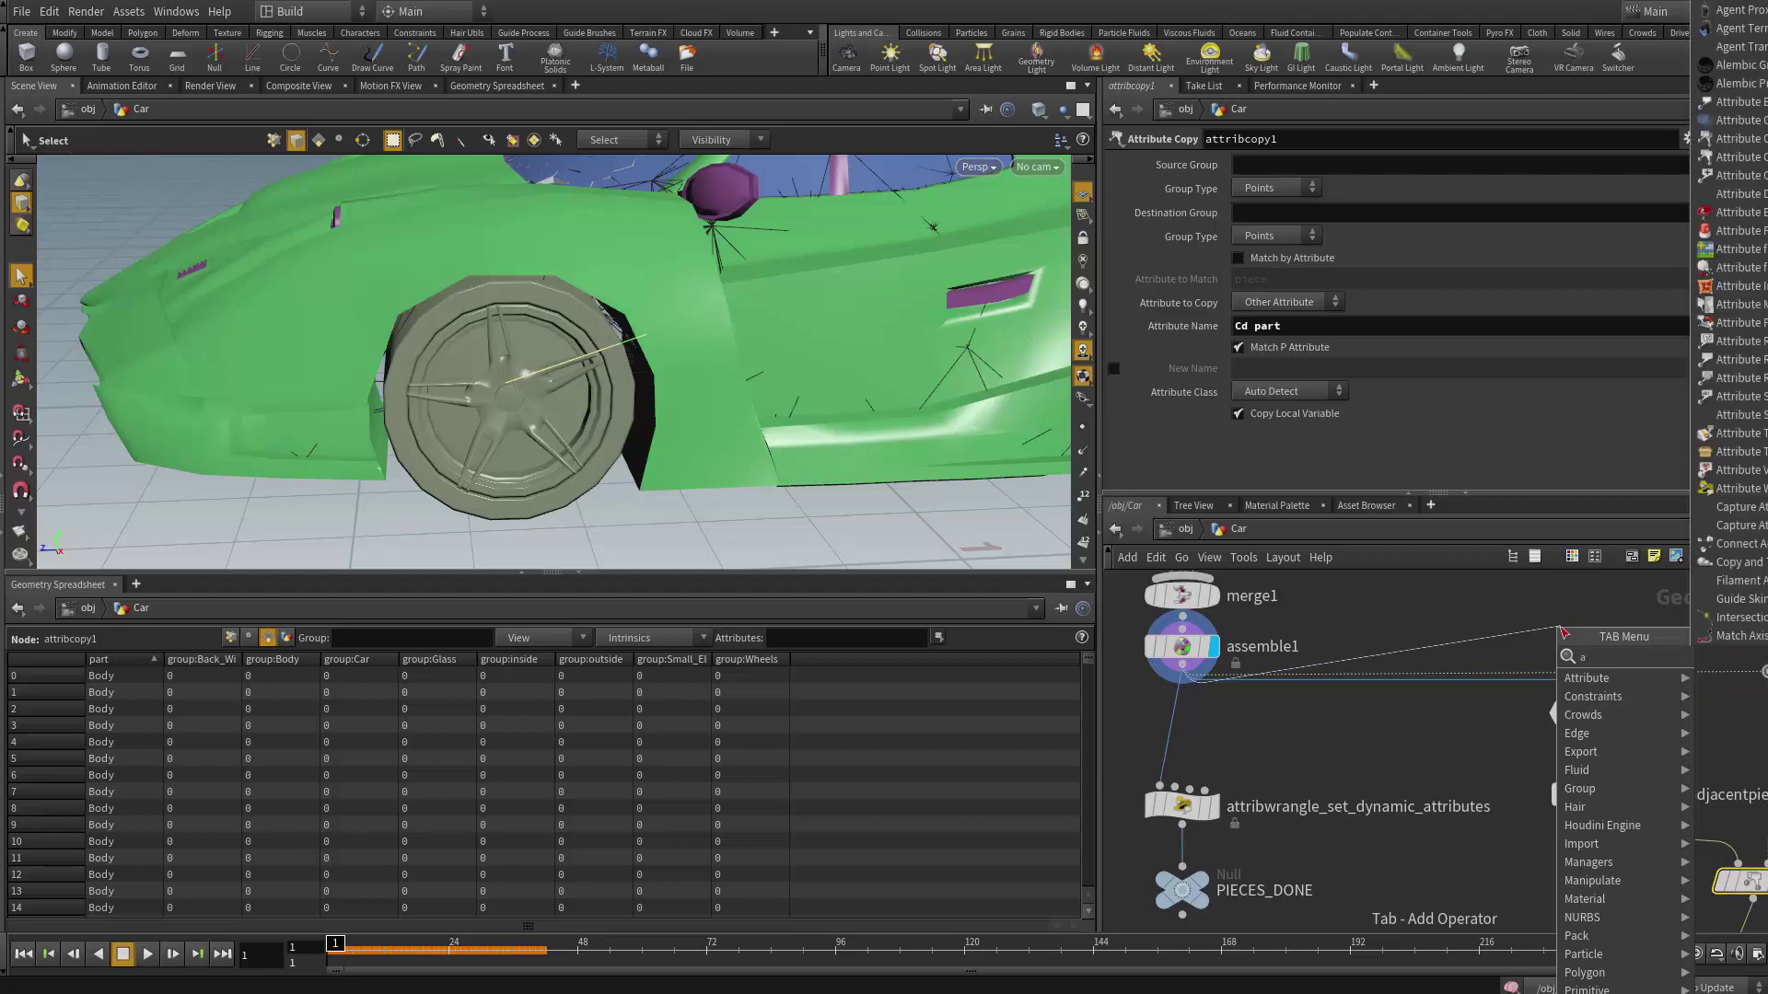
text(prom)
key(Return)
click(1563, 629)
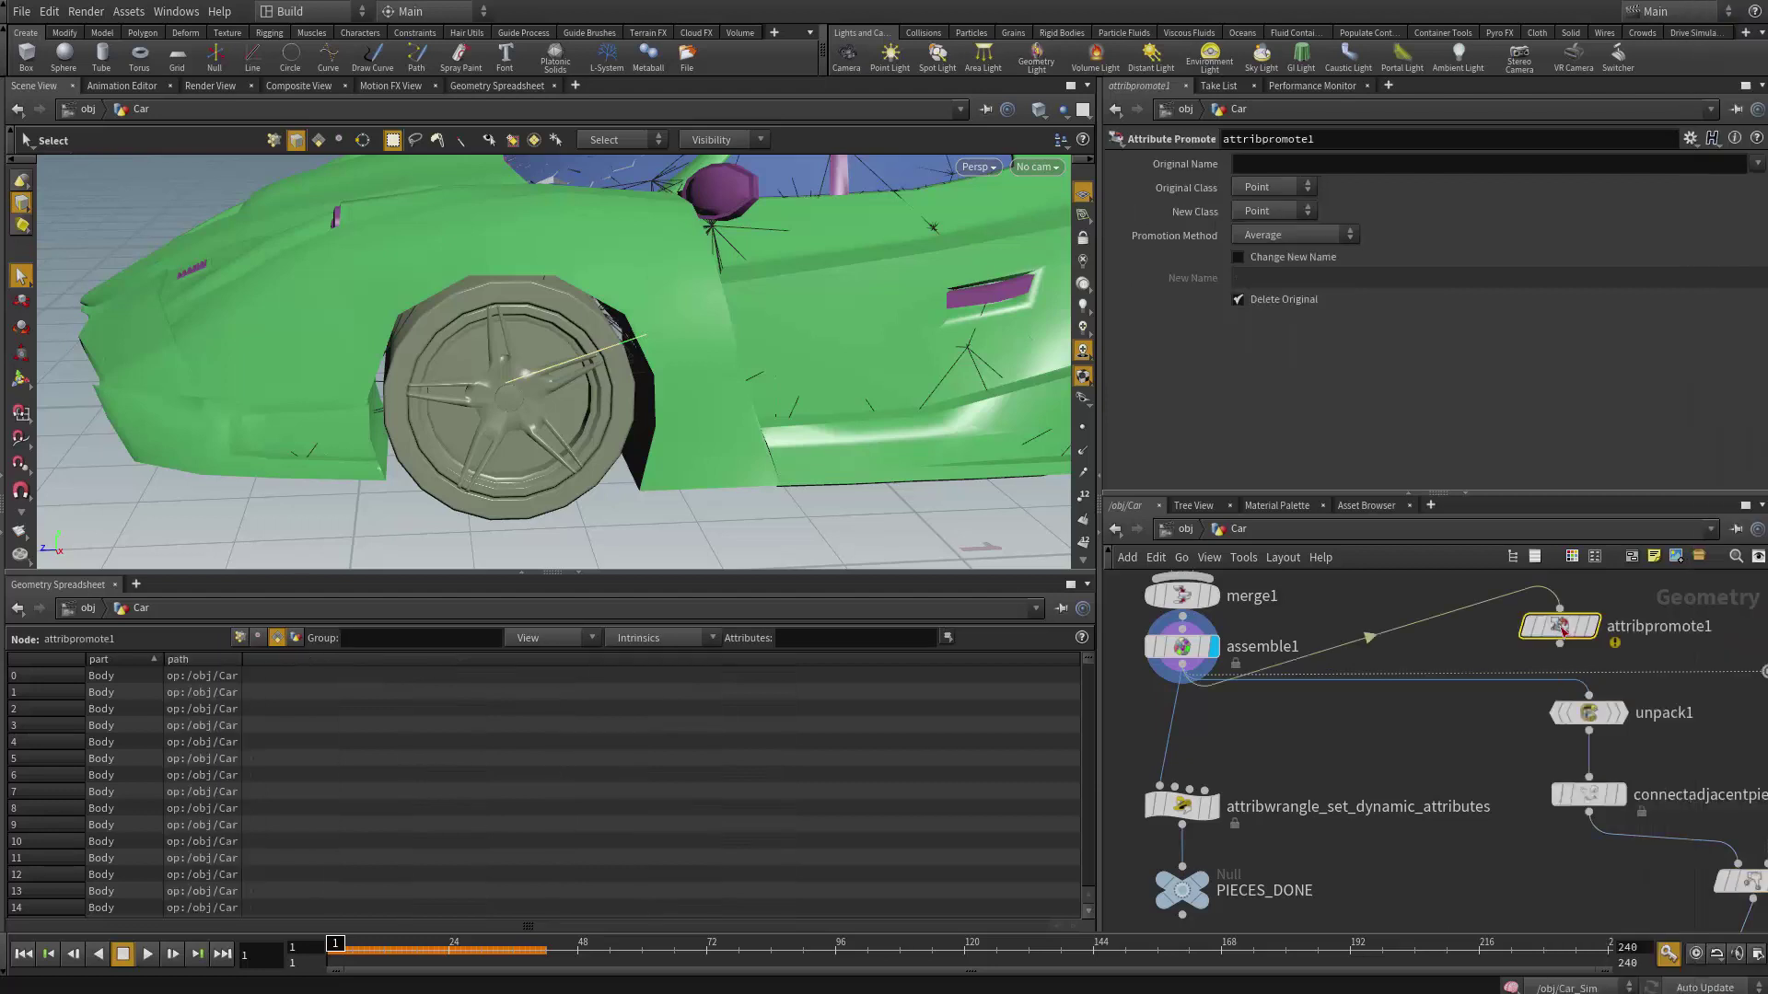
- Set the Attribute Promote's original name to part with Primitive as original class, and check assemble1's attribute information
click(1355, 167)
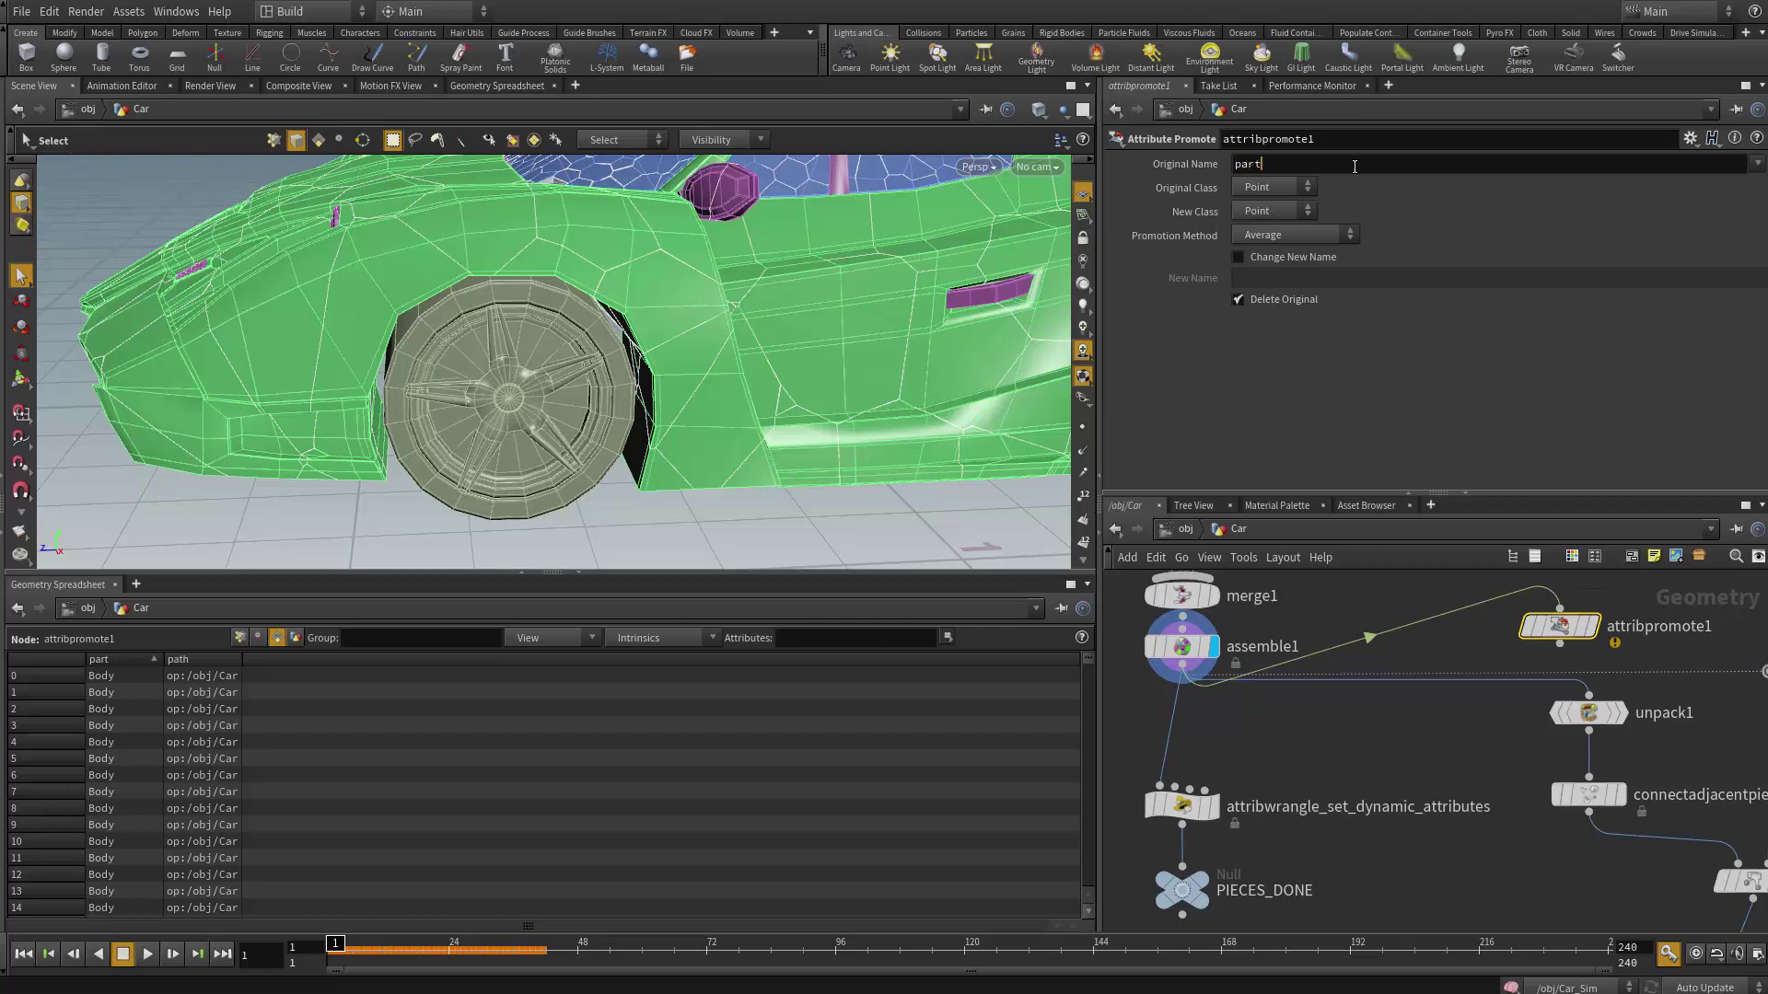
click(1310, 189)
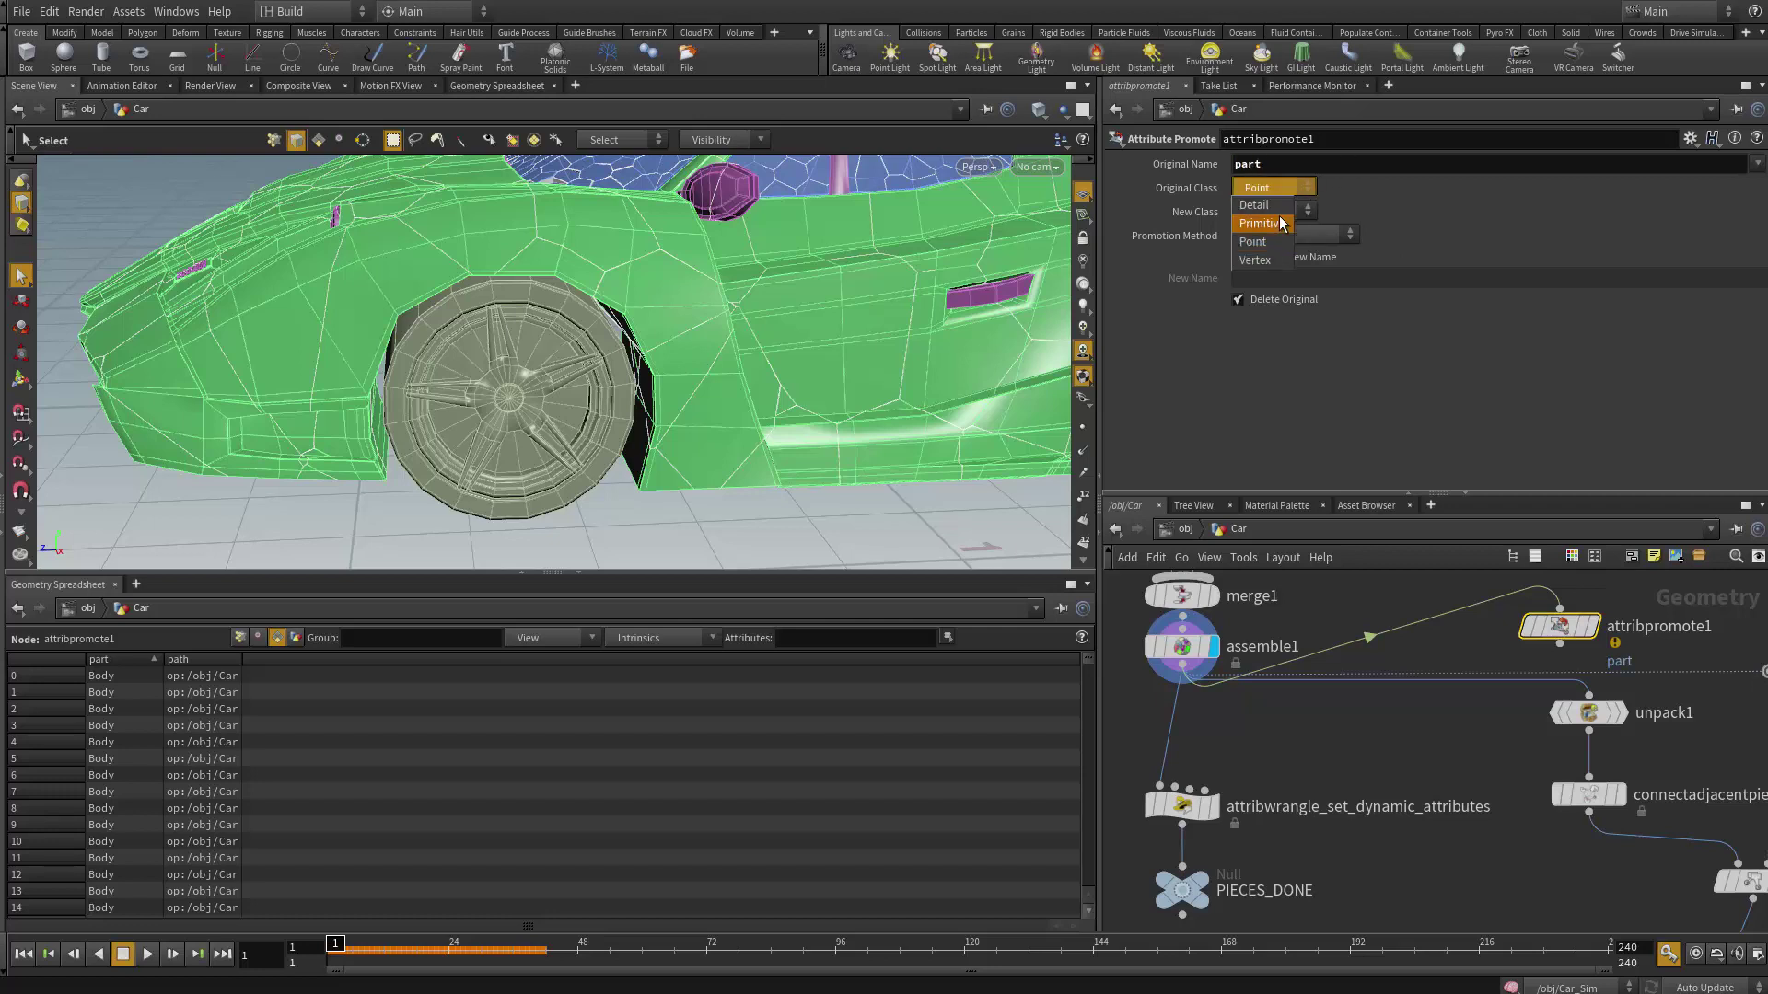
click(1281, 224)
middle_click(1192, 649)
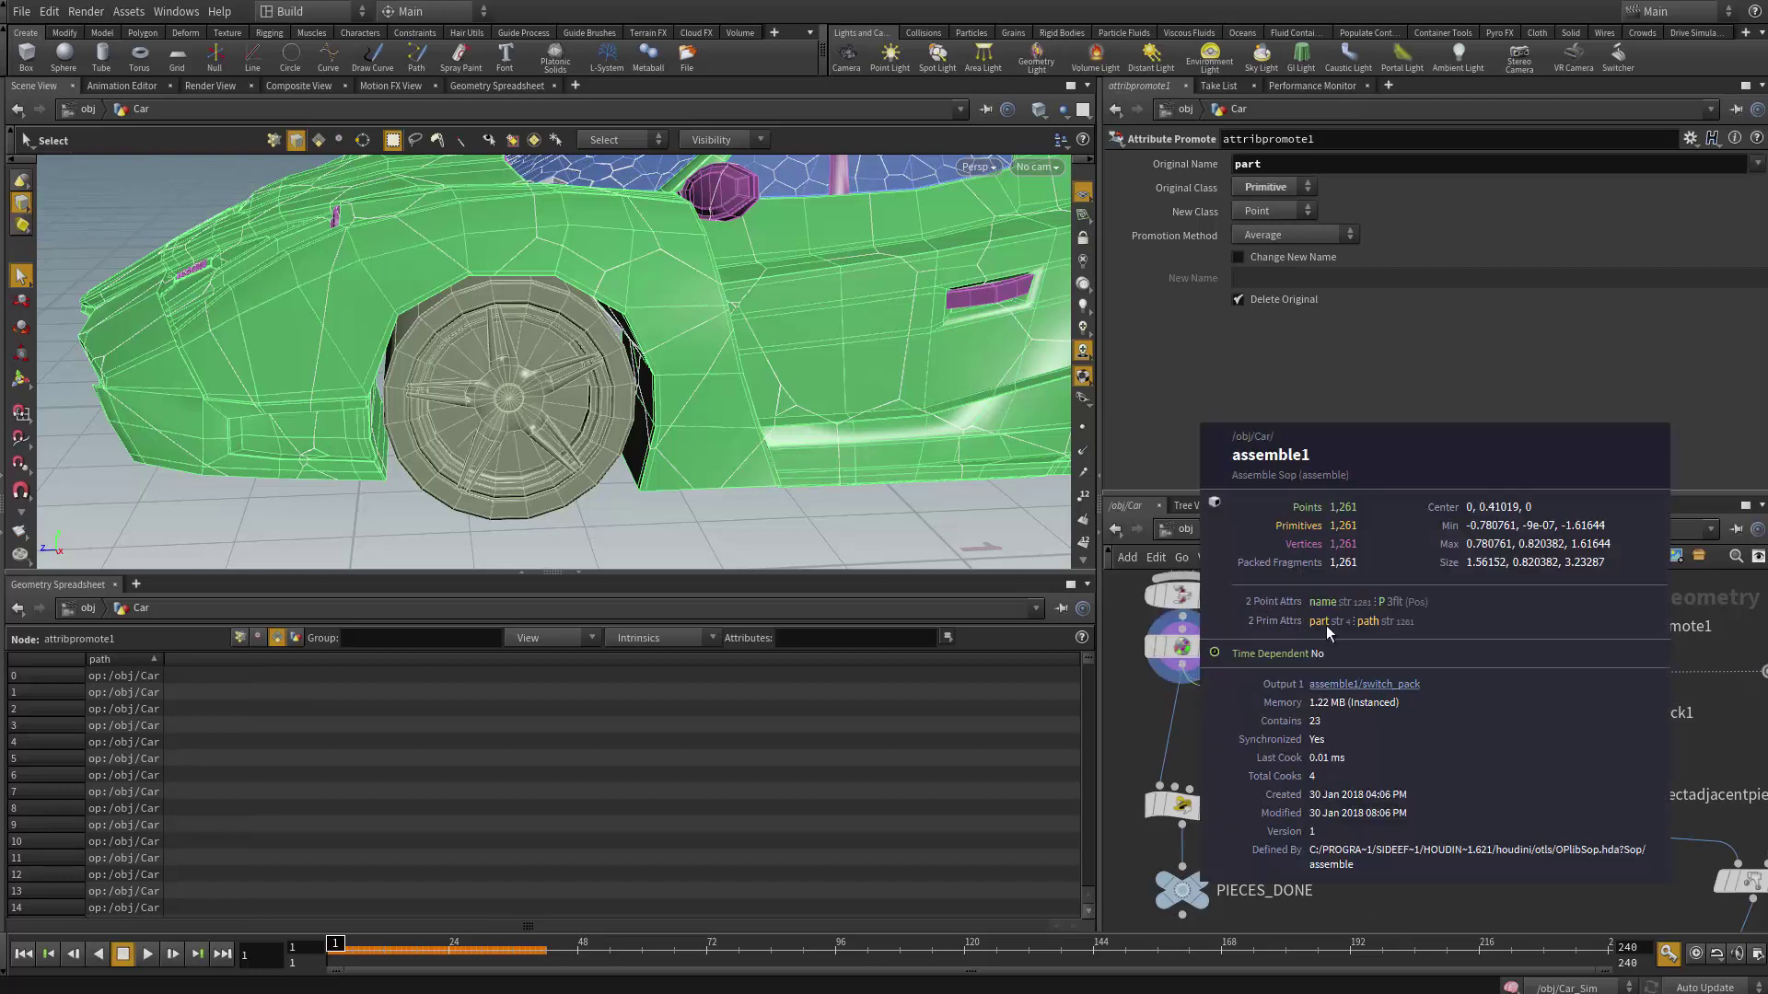
- Move attribpromote1 to the right of unpack1 and route its input wire through the network dot above attribcopy1
scroll(1282, 724, up, 2)
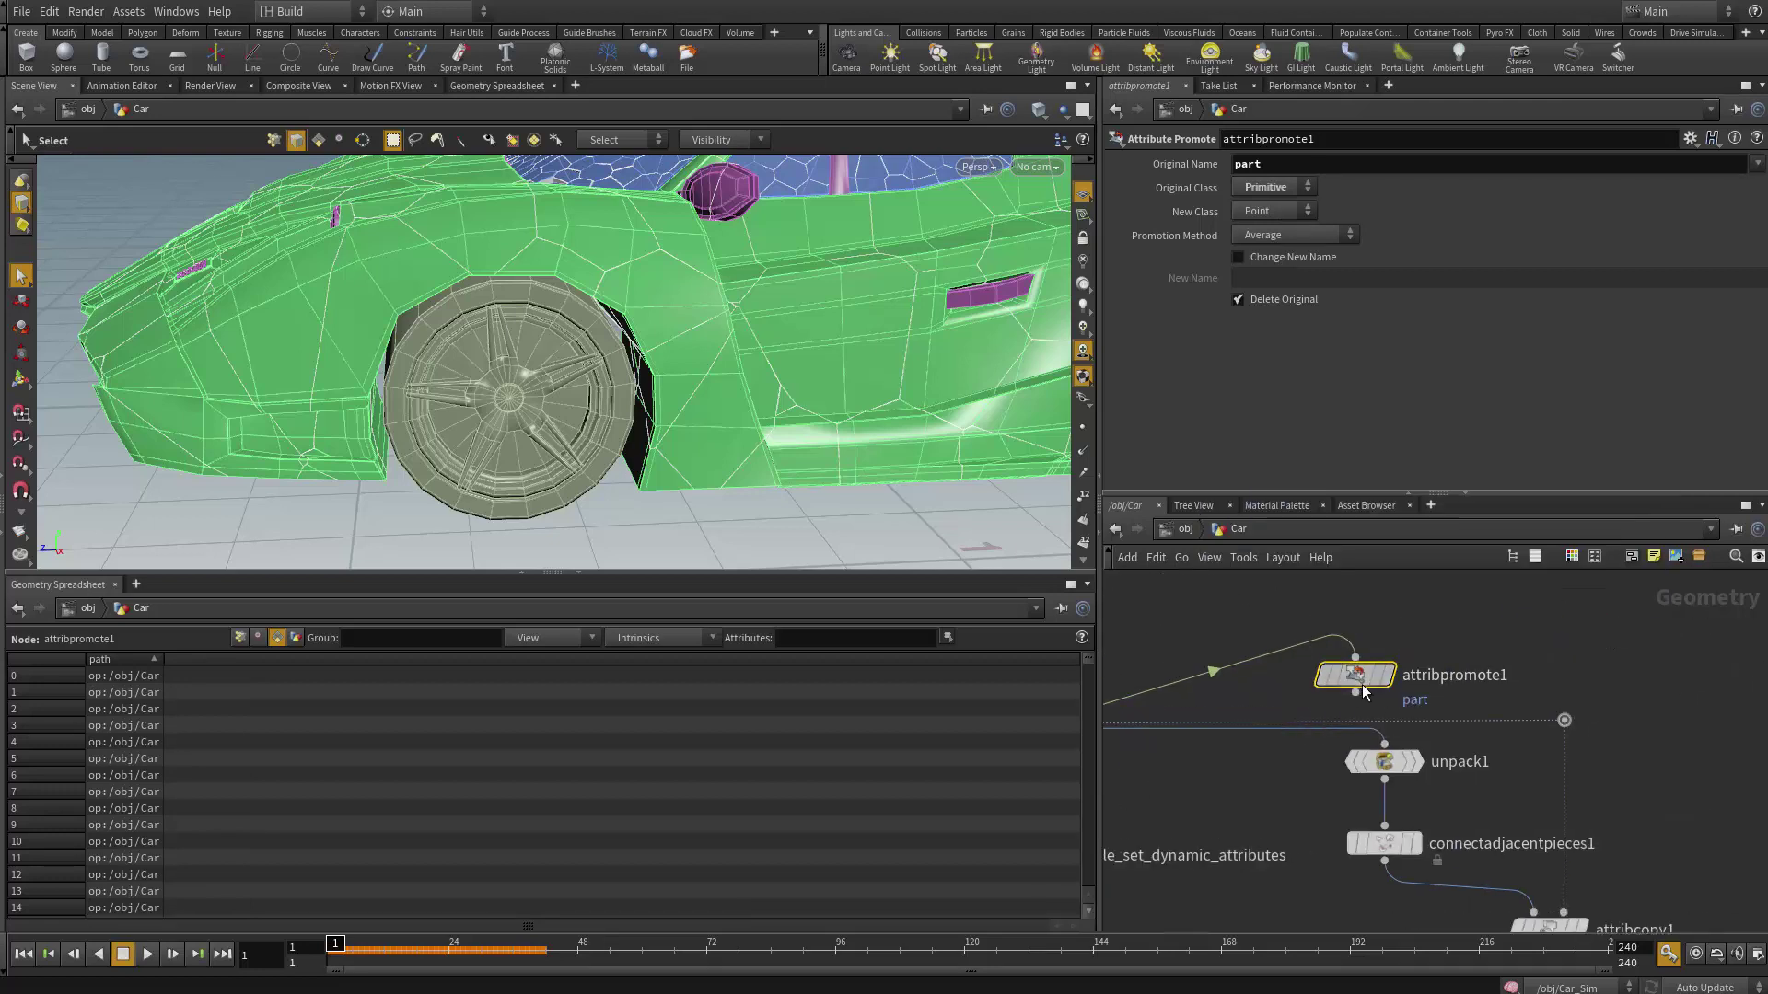
drag(1358, 677, 1731, 691)
middle_drag(1731, 691, 1491, 594)
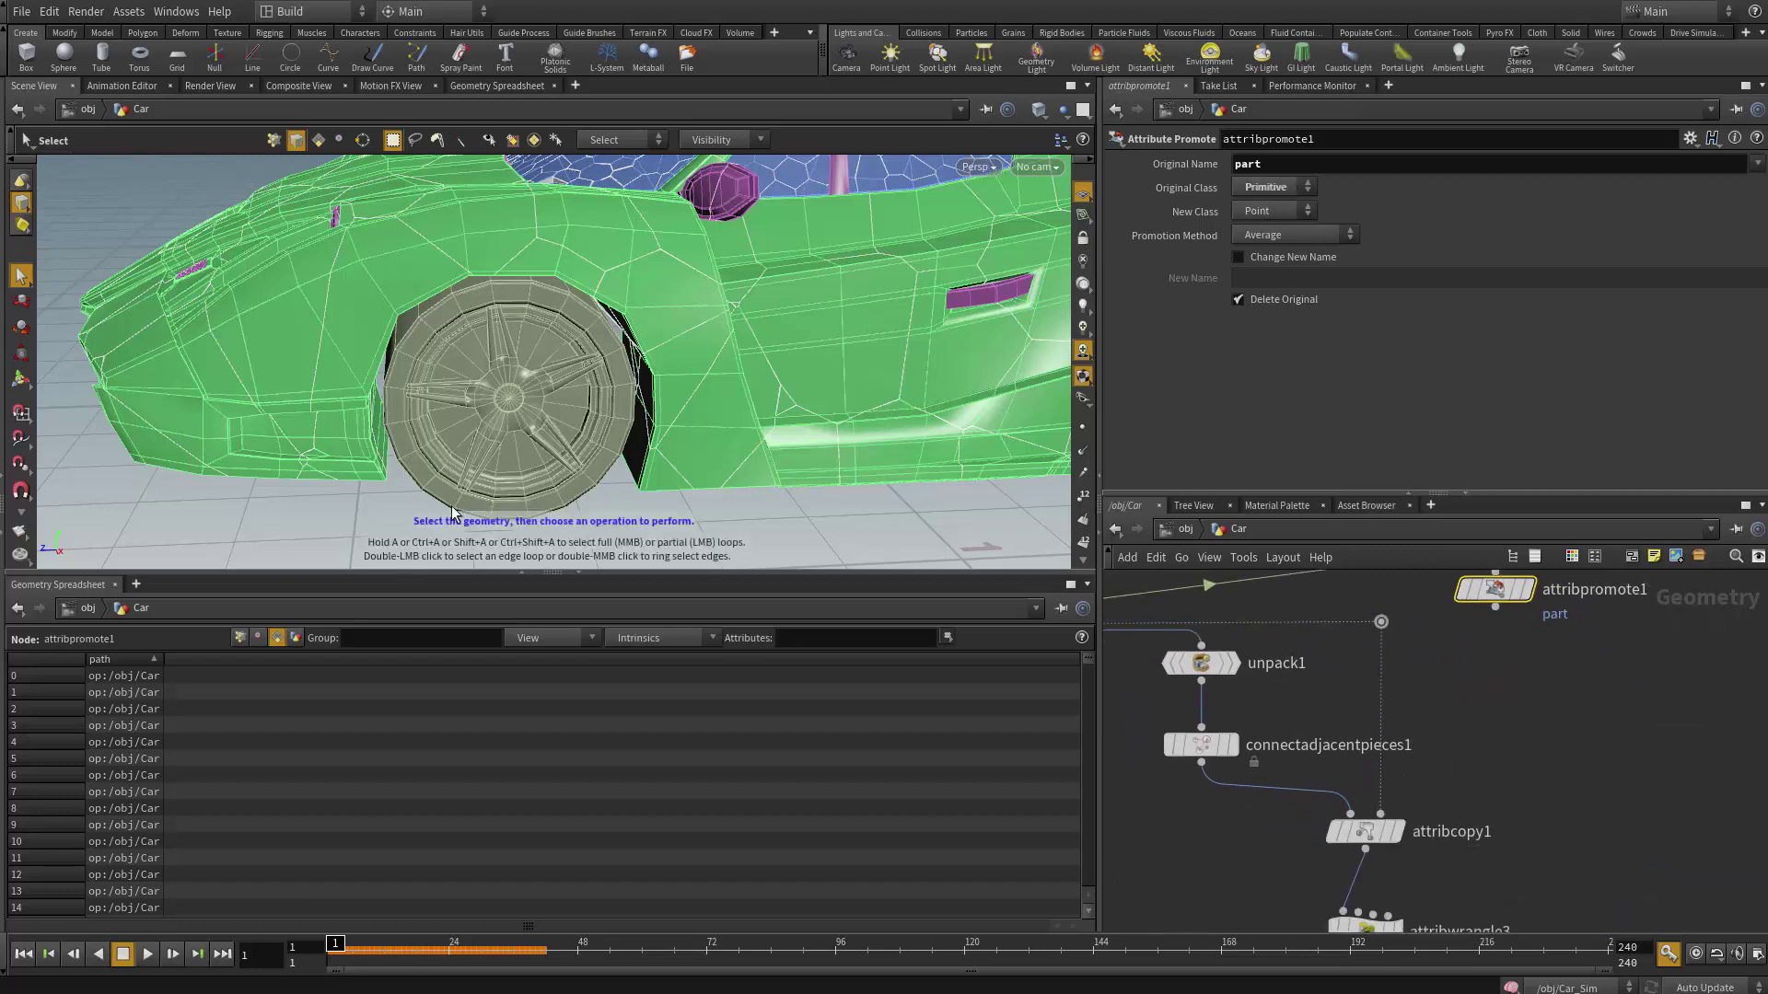
middle_drag(1381, 626, 1357, 686)
drag(1468, 656, 1485, 727)
middle_drag(1311, 665, 1350, 641)
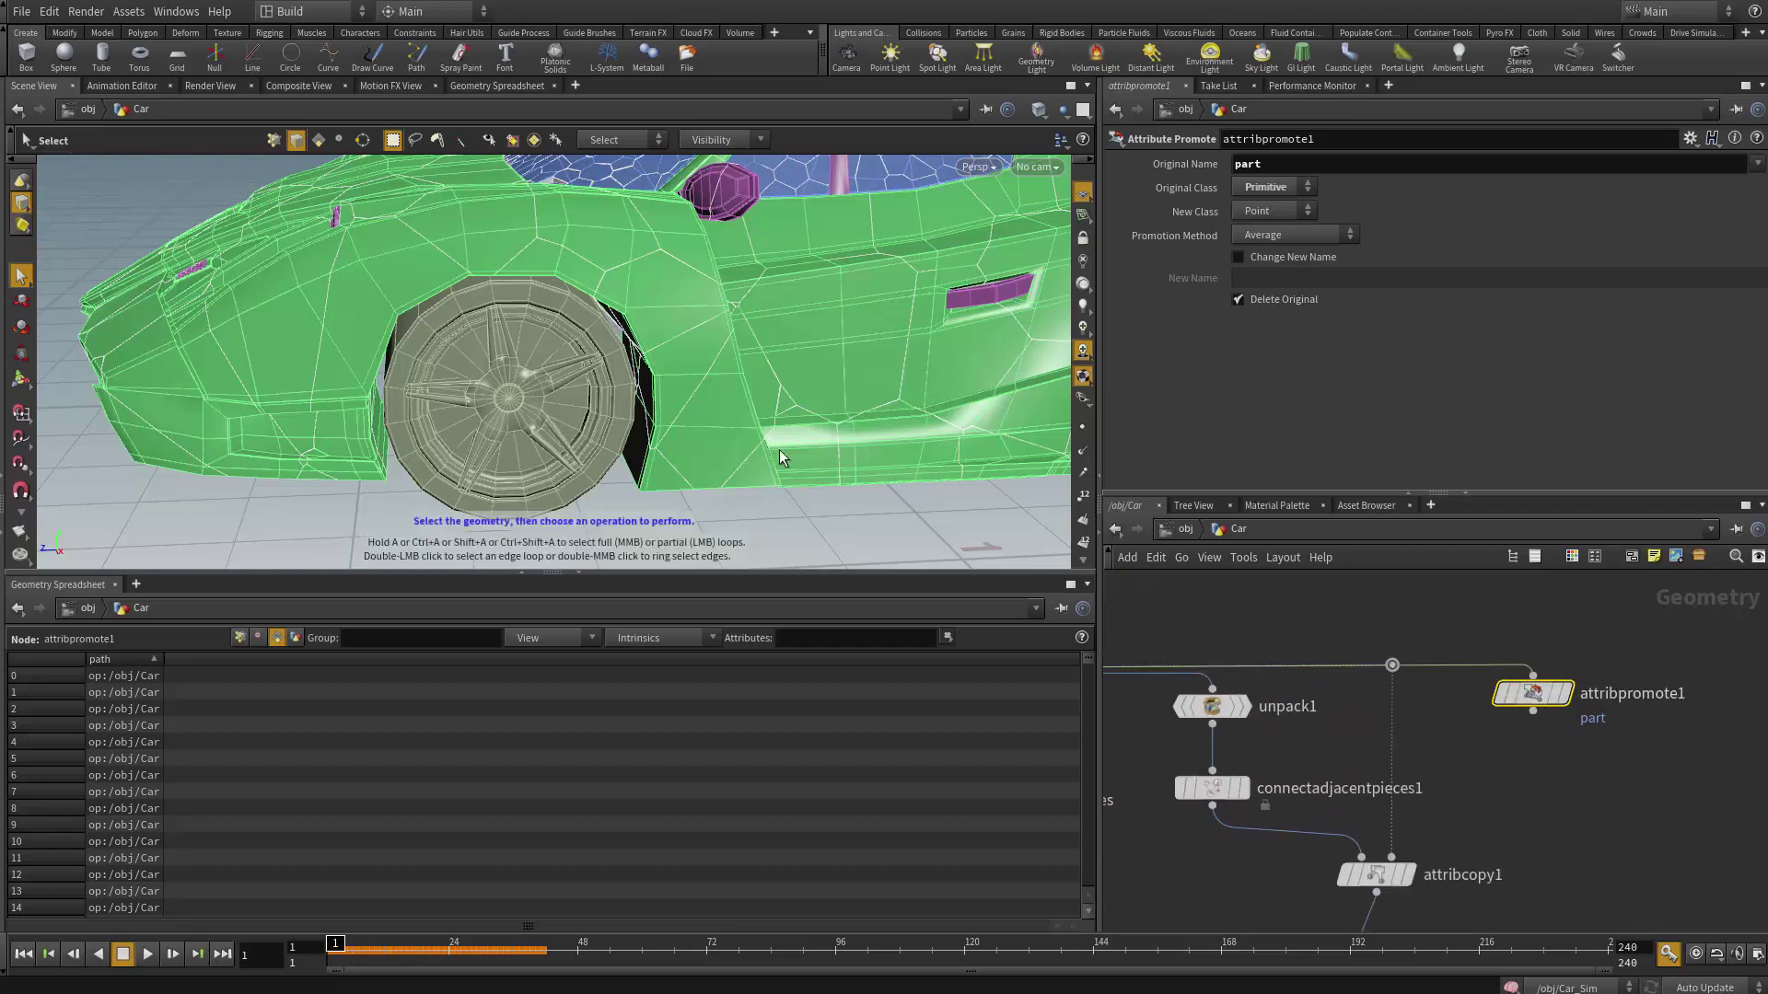
- Display attribpromote1 and check its node information for the point and primitive attributes
shift+scroll(1140, 700, left, 5)
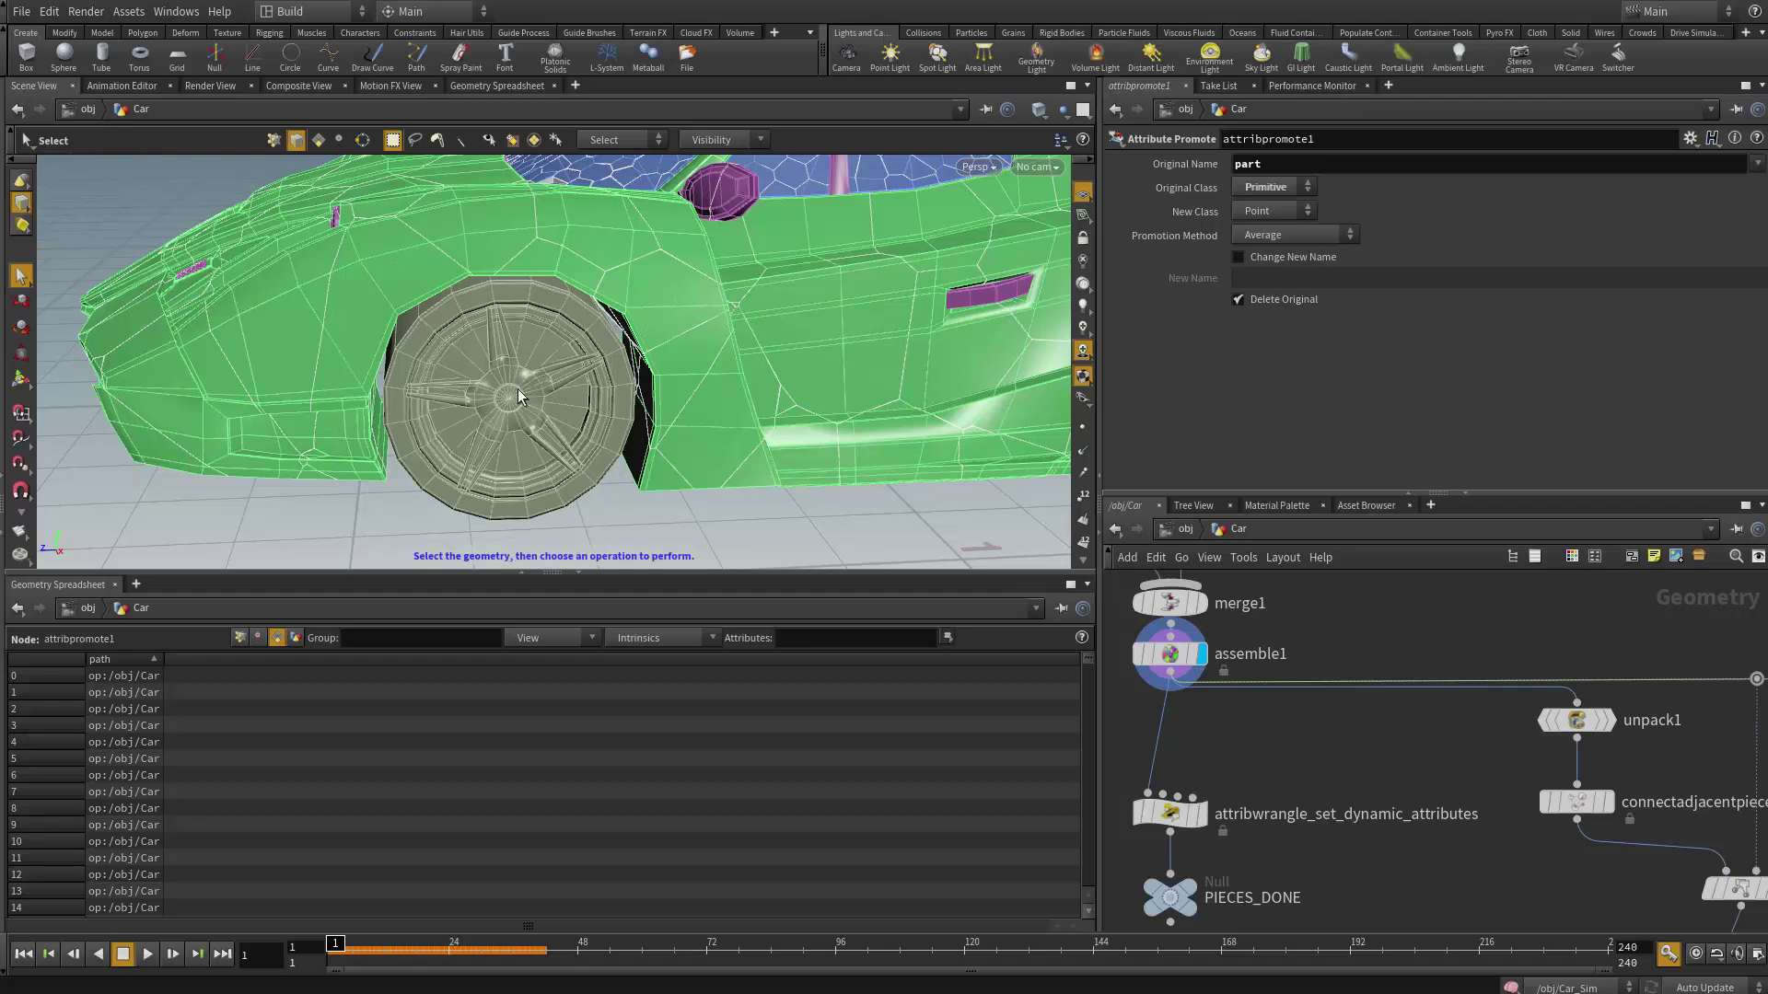
key(f)
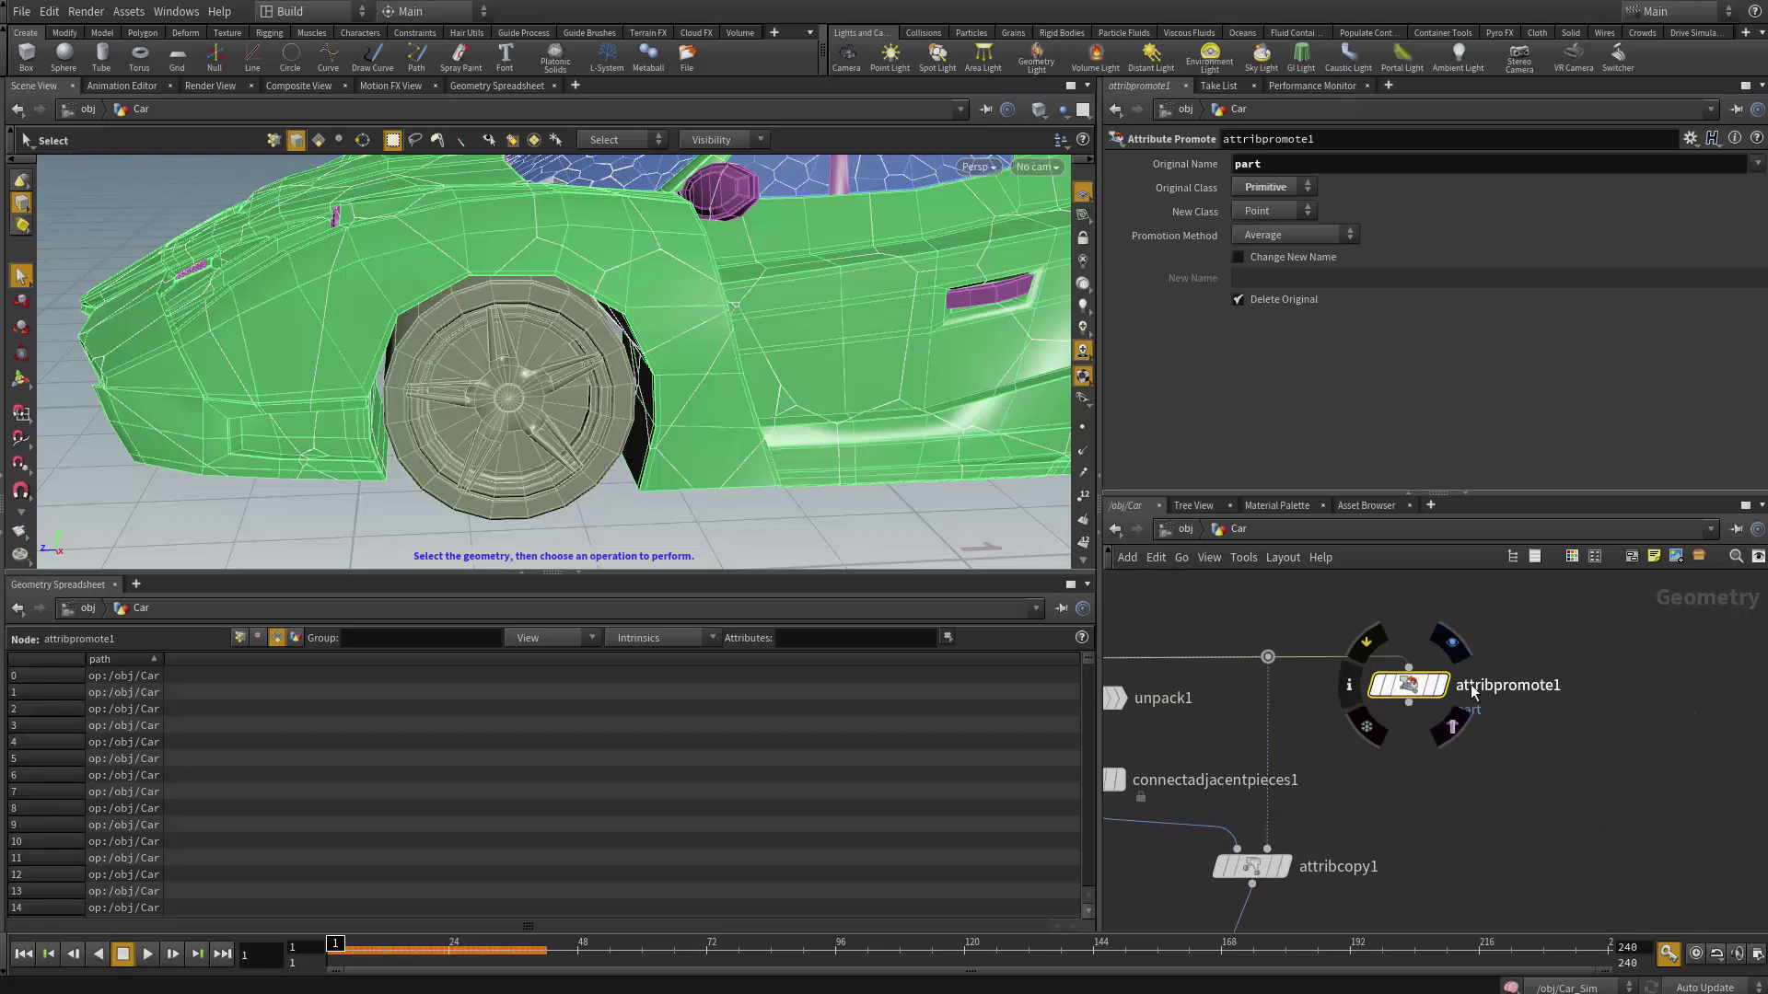
click(1427, 690)
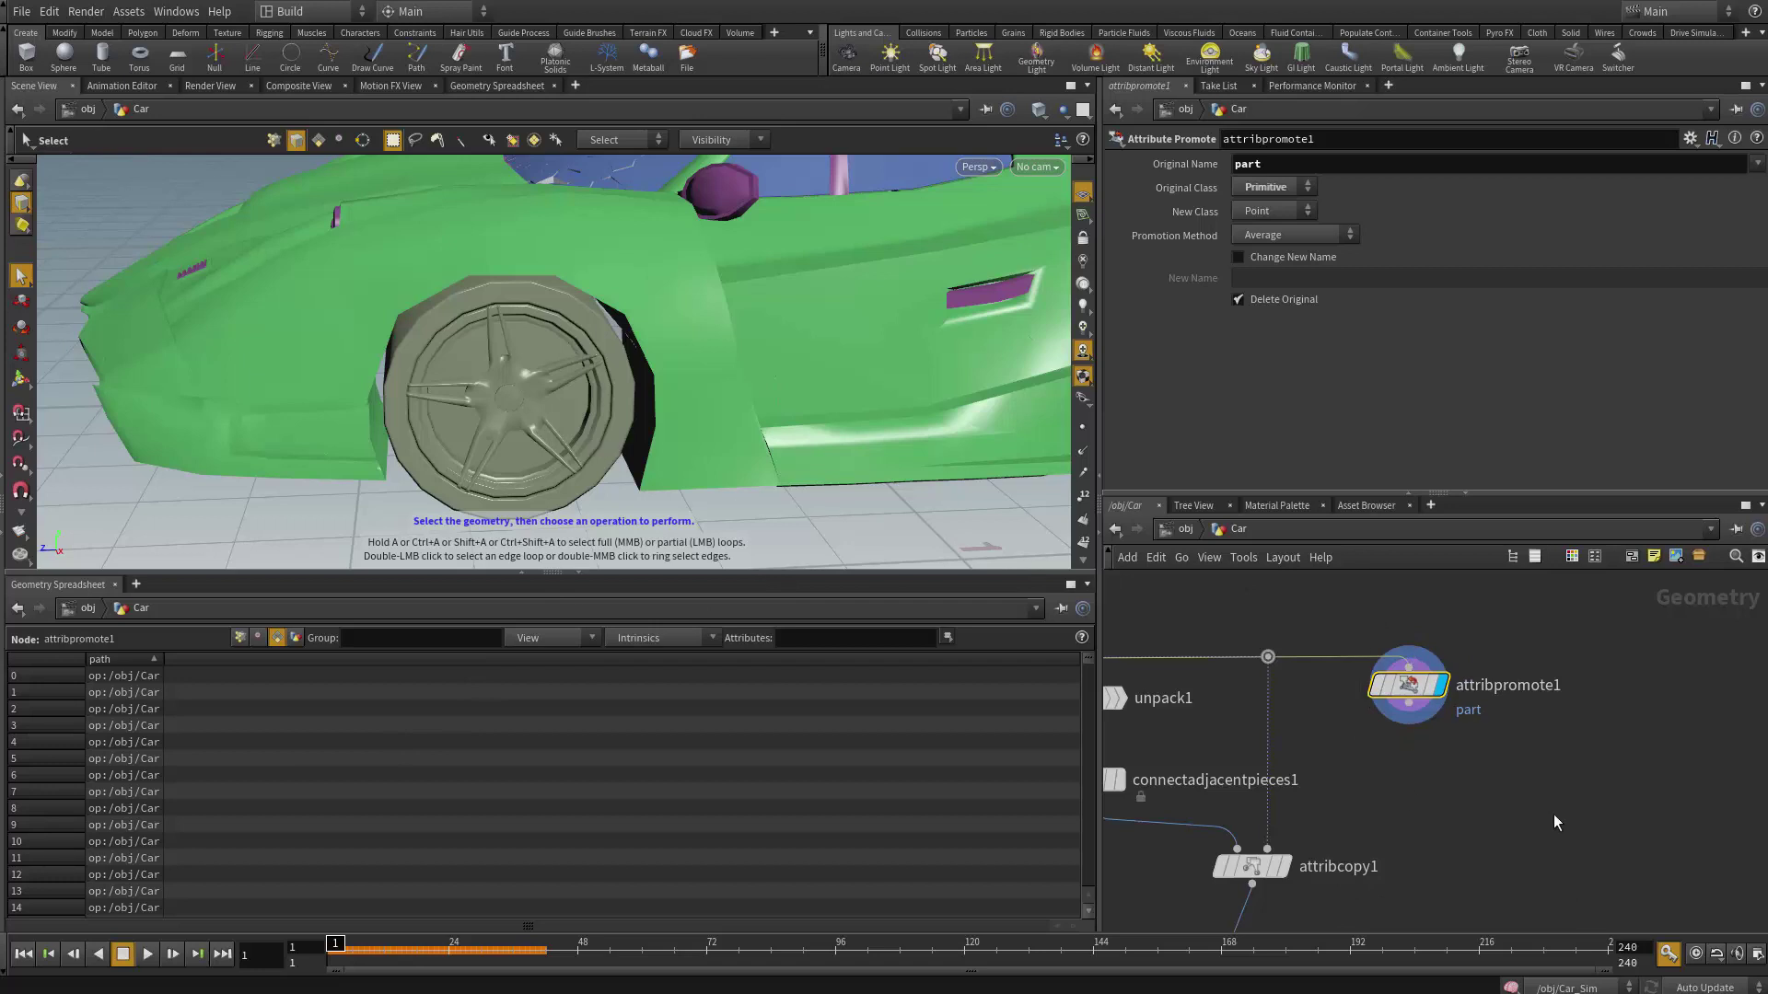
scroll(1544, 734, down, 2)
scroll(1488, 724, up, 2)
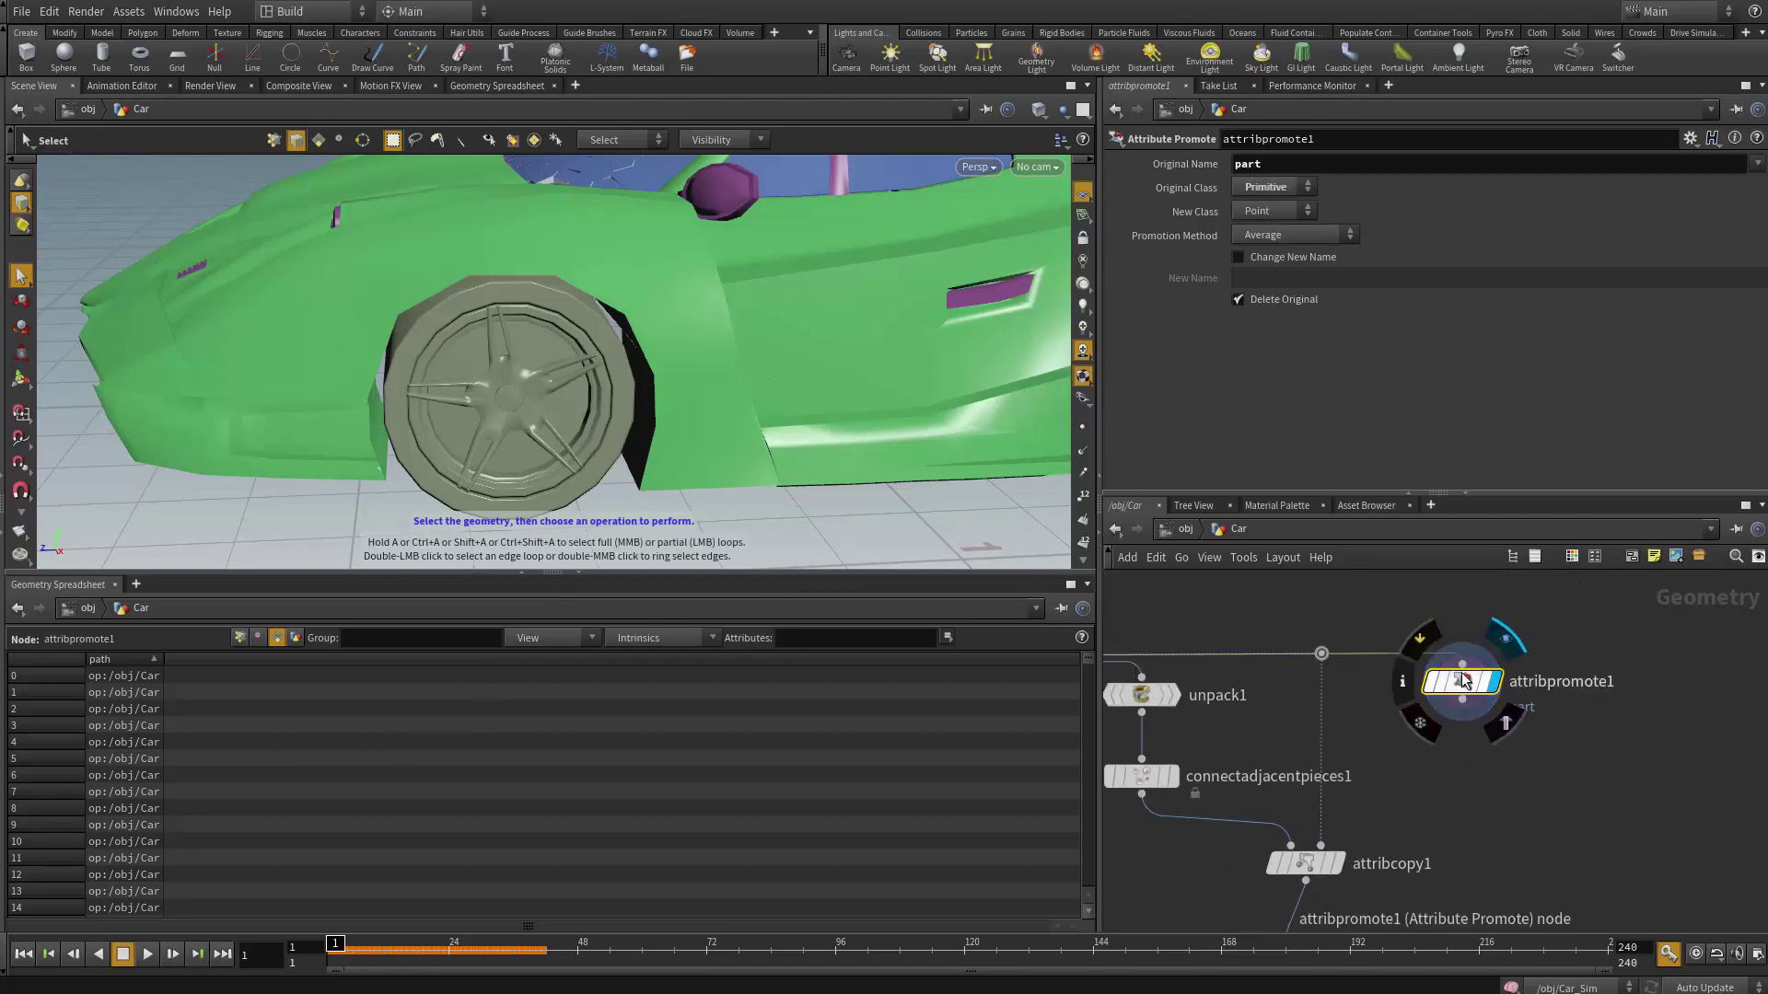
click(1499, 698)
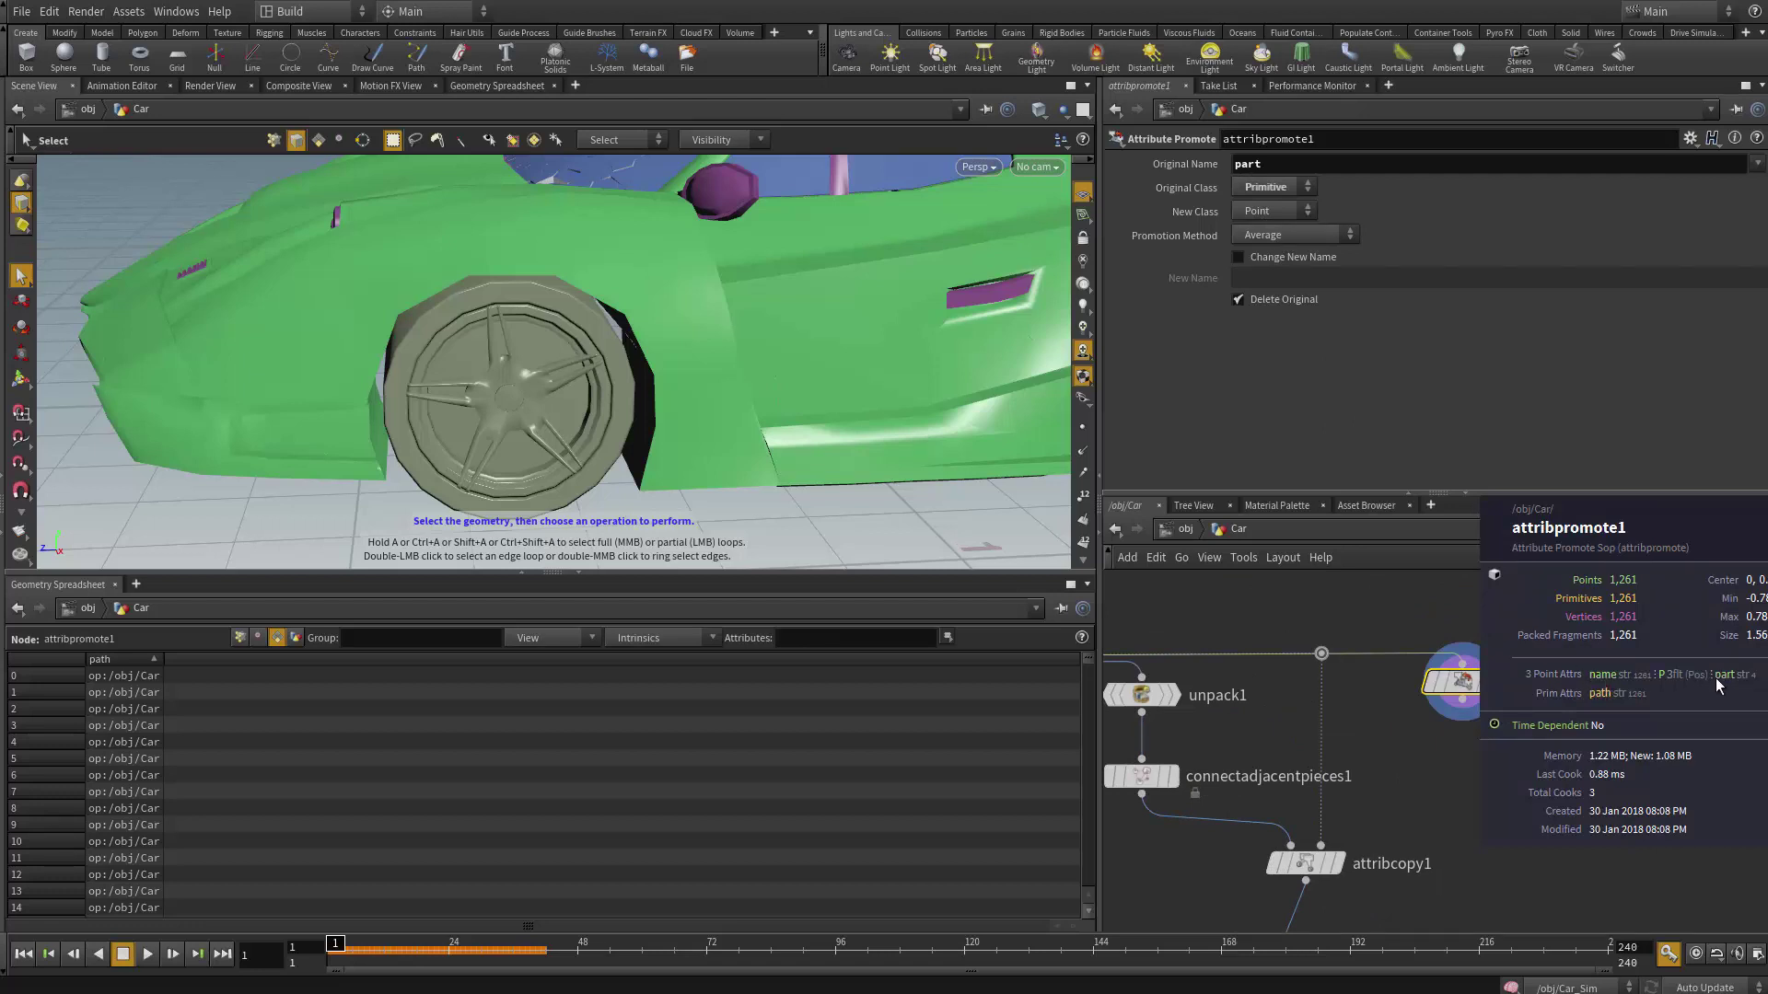
- Wire attribpromote1's output into attribcopy1's second input and delete the leftover network dot
middle_drag(1565, 718, 1564, 652)
drag(1460, 633, 1356, 744)
middle_drag(1332, 589, 1355, 678)
drag(1355, 677, 1344, 615)
key(Delete)
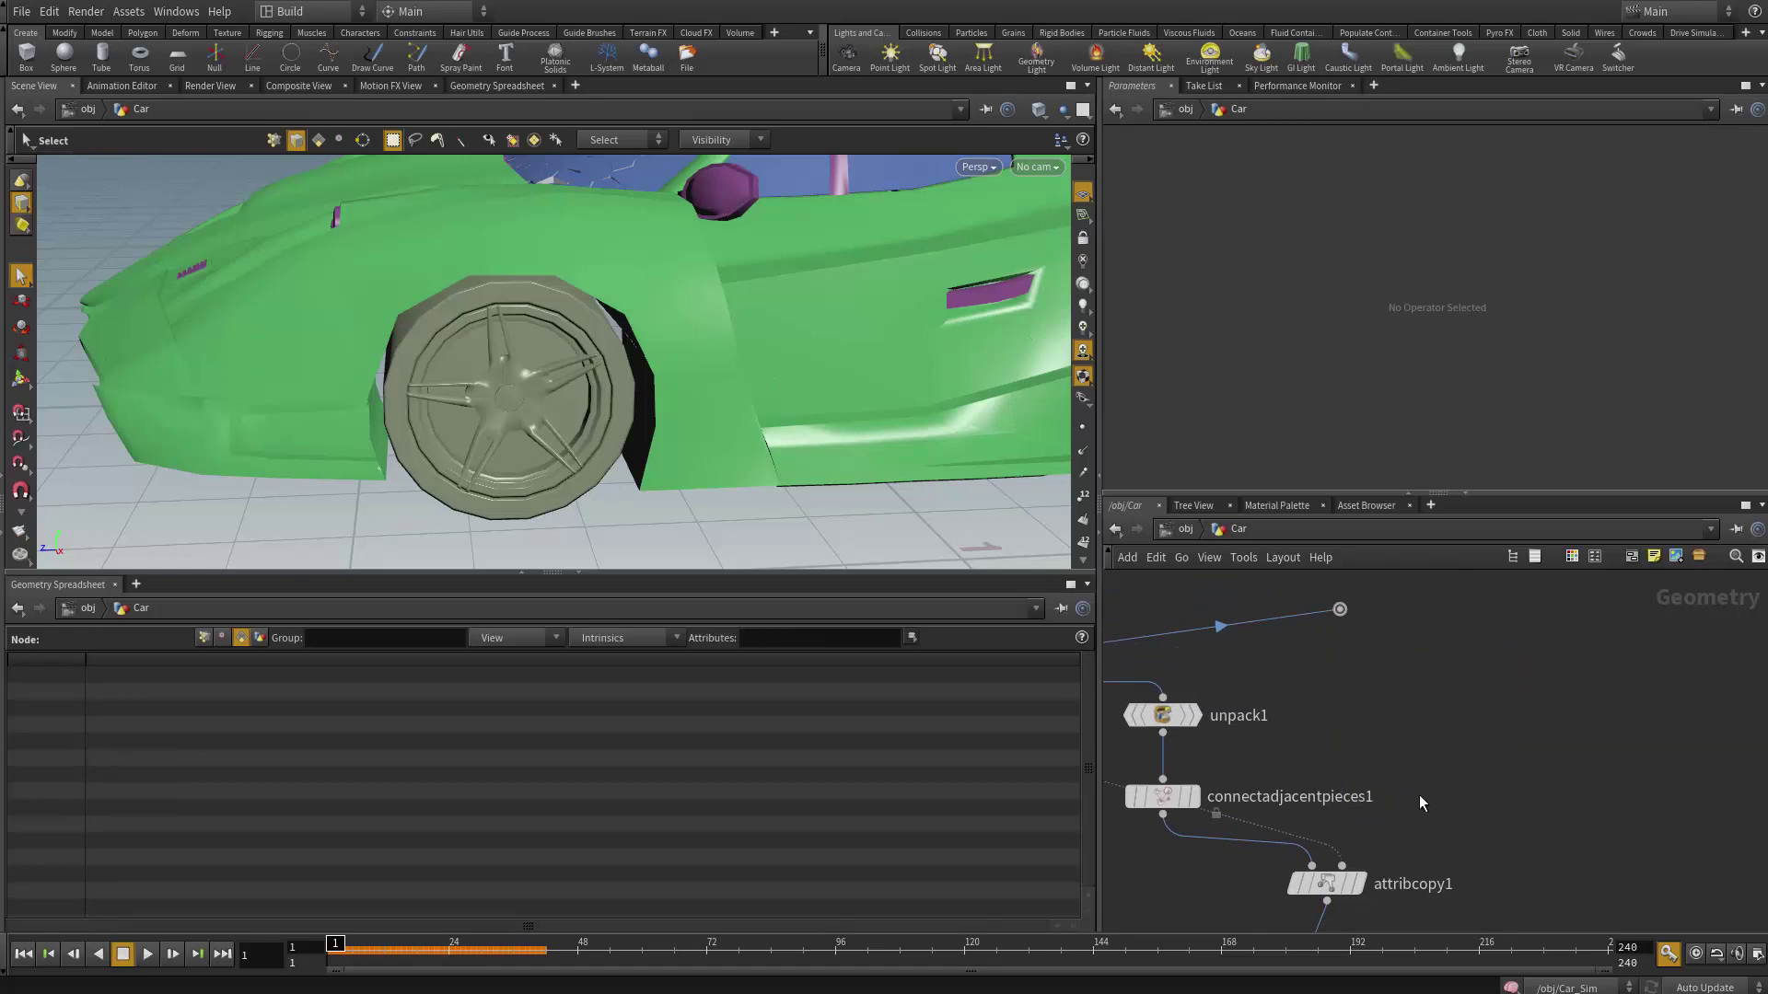
key(ctrl+z)
drag(1300, 579, 1409, 646)
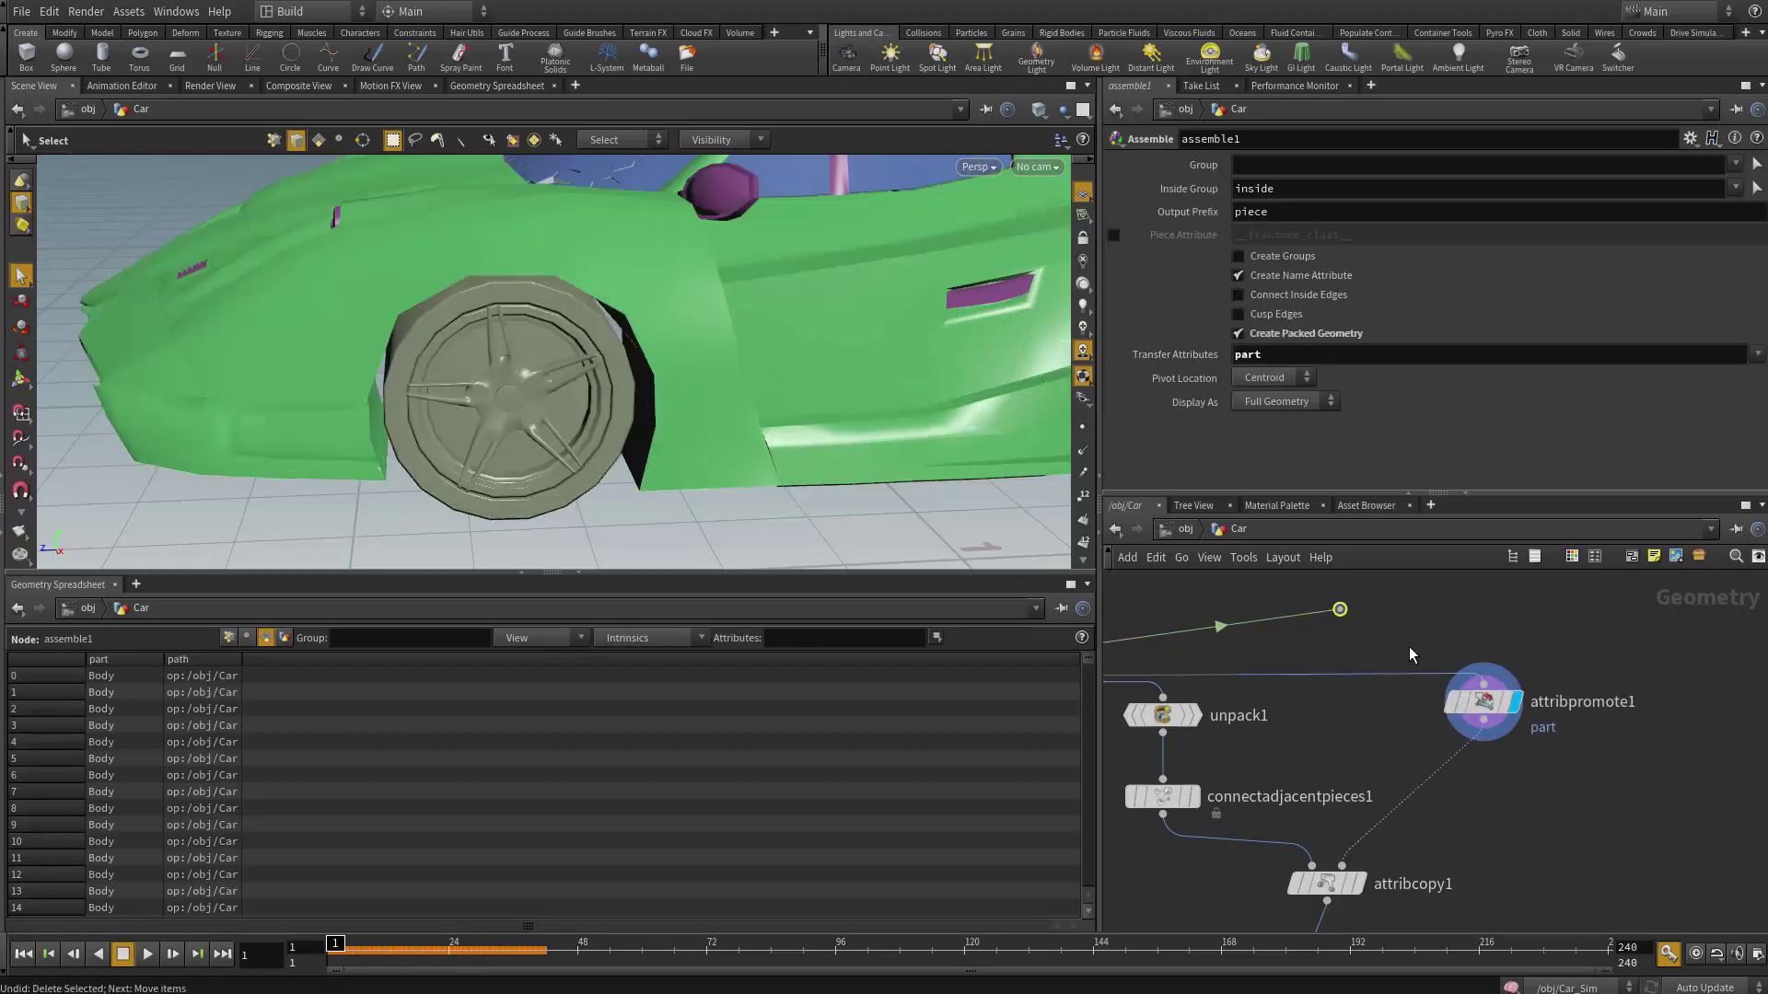
key(Delete)
middle_drag(1438, 799, 1421, 746)
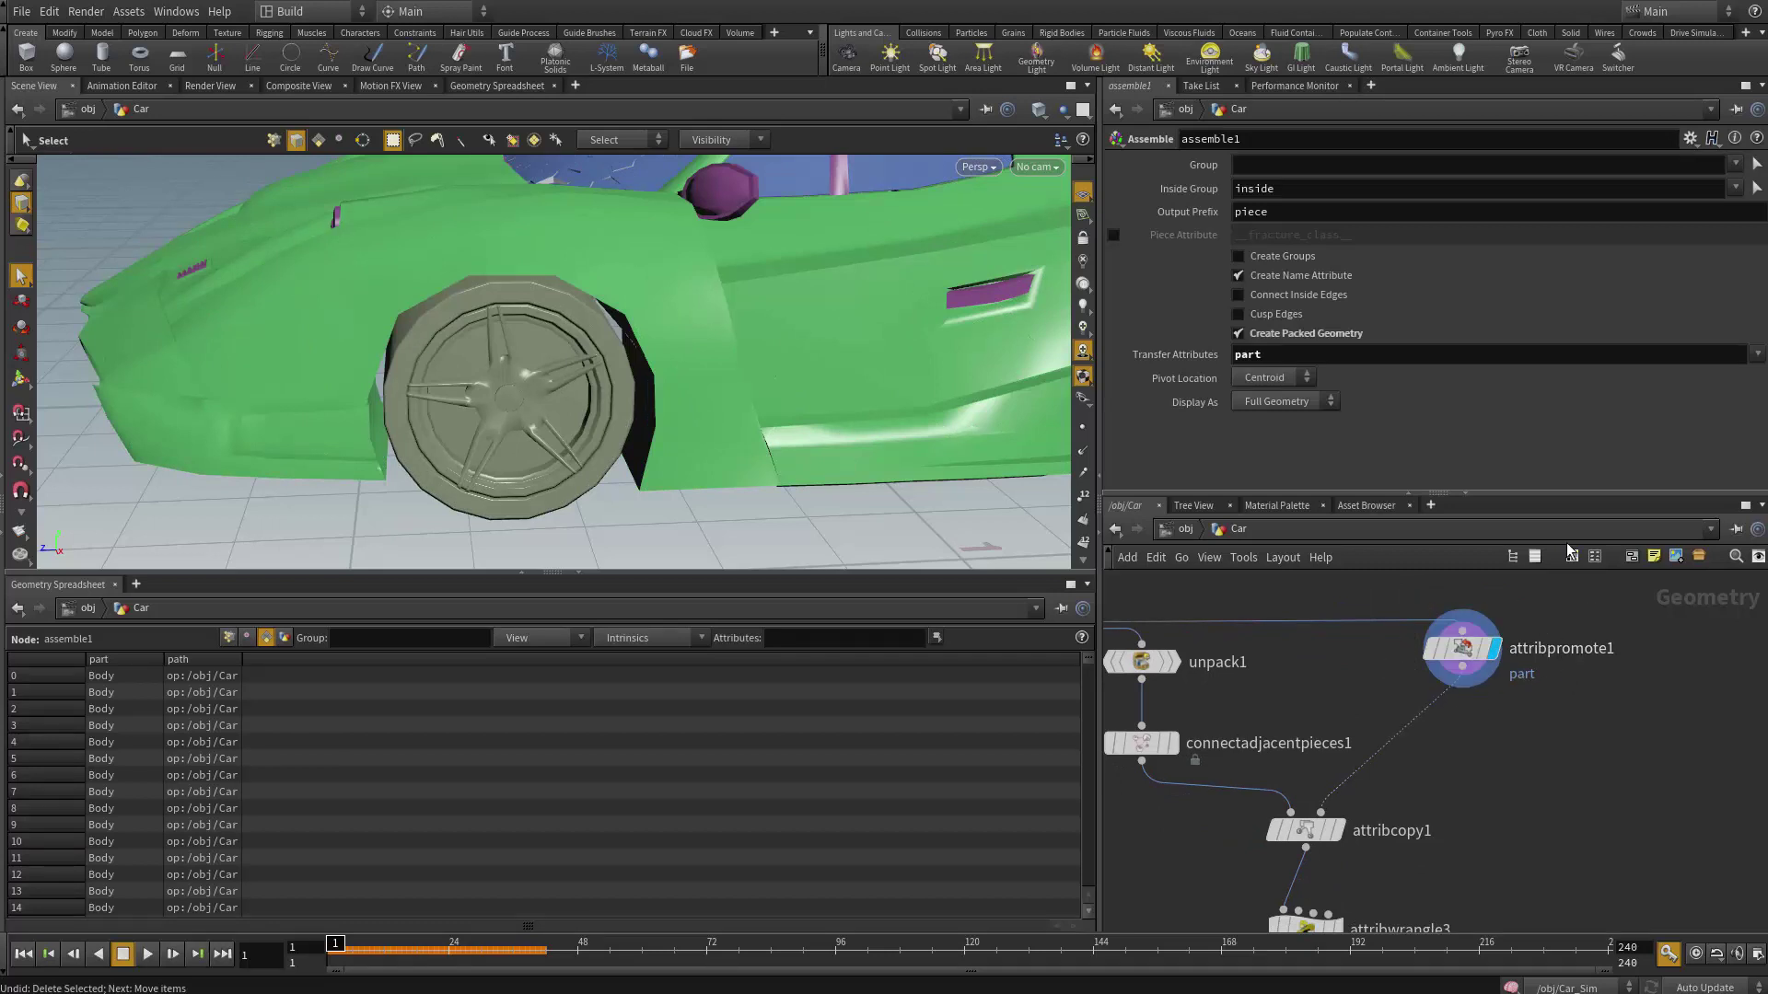
- Review attribpromote1's settings and examine the part values among attribcopy1's point attributes
click(1462, 648)
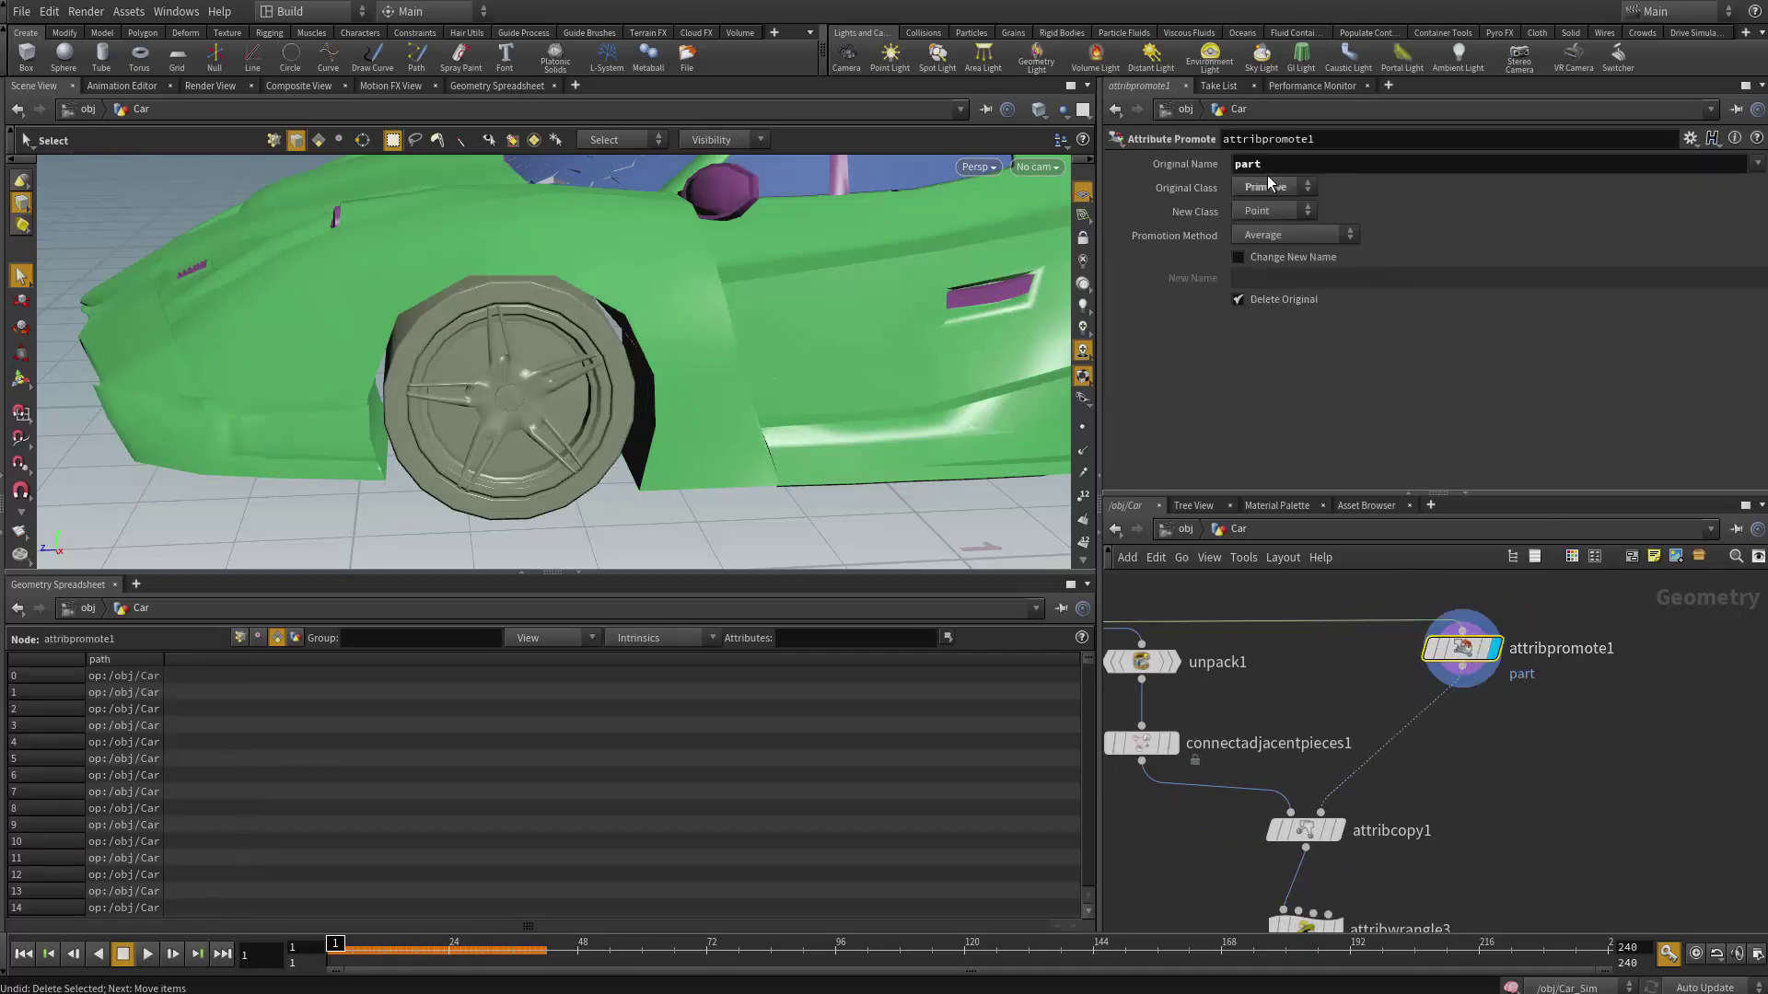
drag(1267, 171, 1192, 177)
middle_drag(1523, 819, 1549, 813)
click(1344, 824)
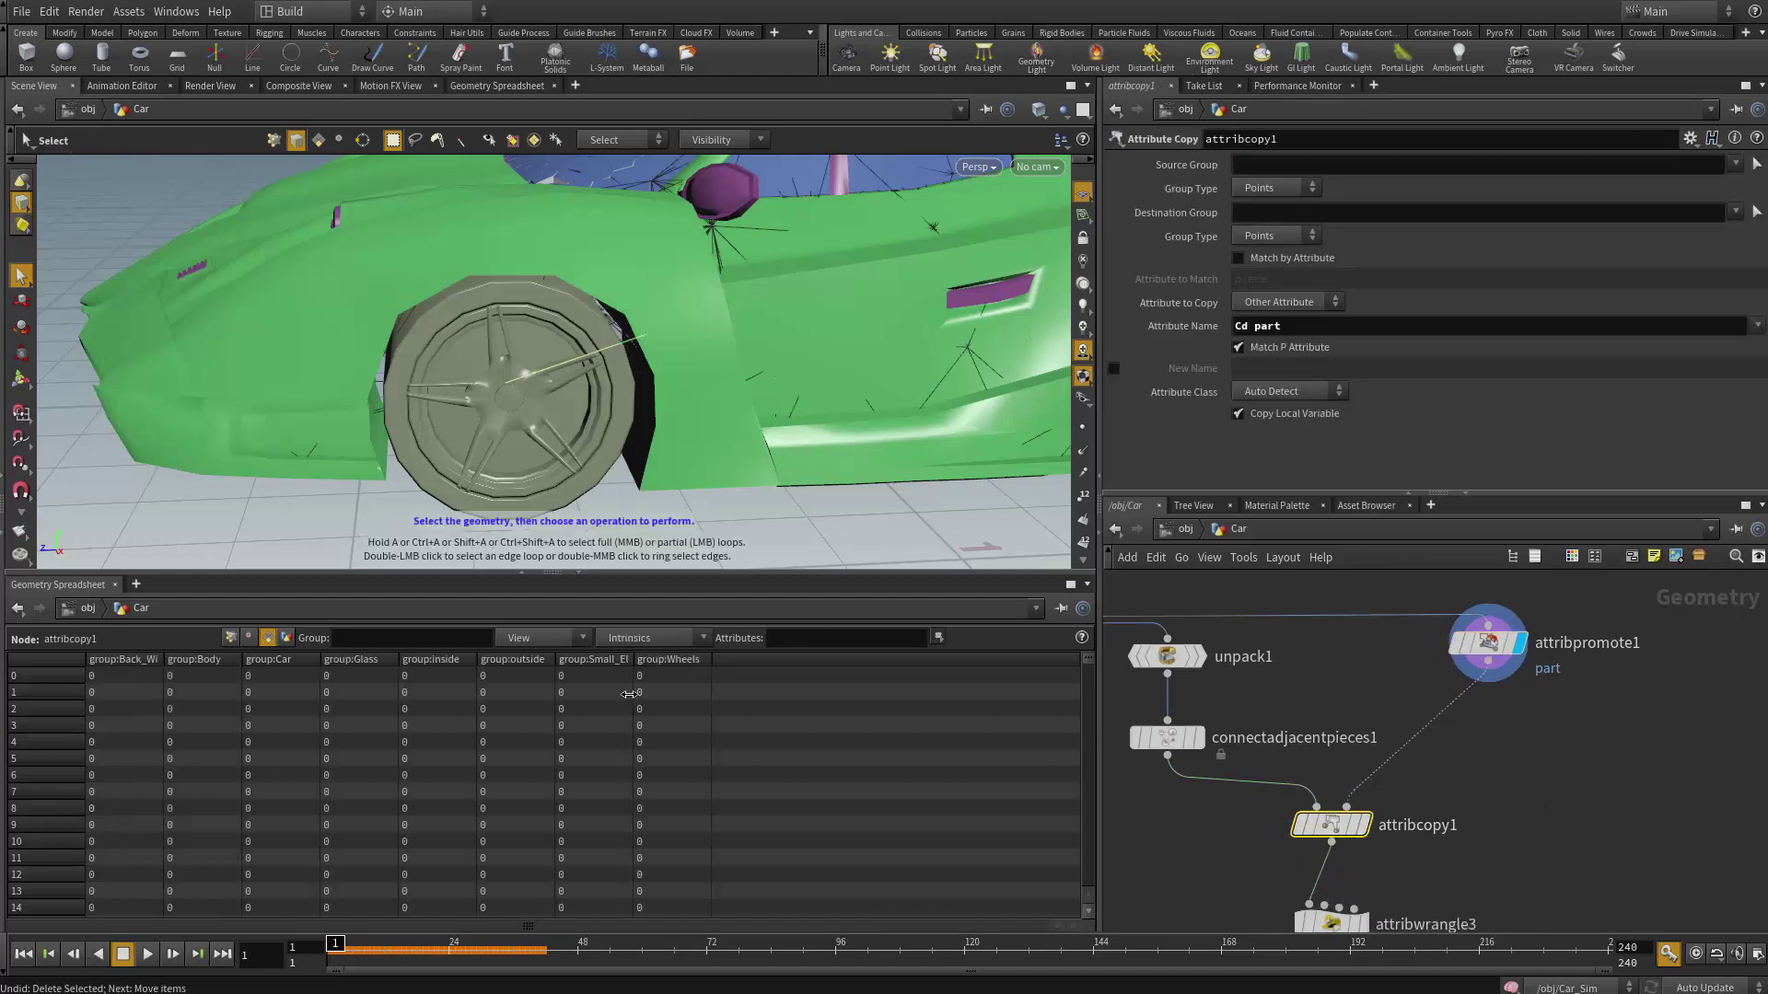
click(230, 637)
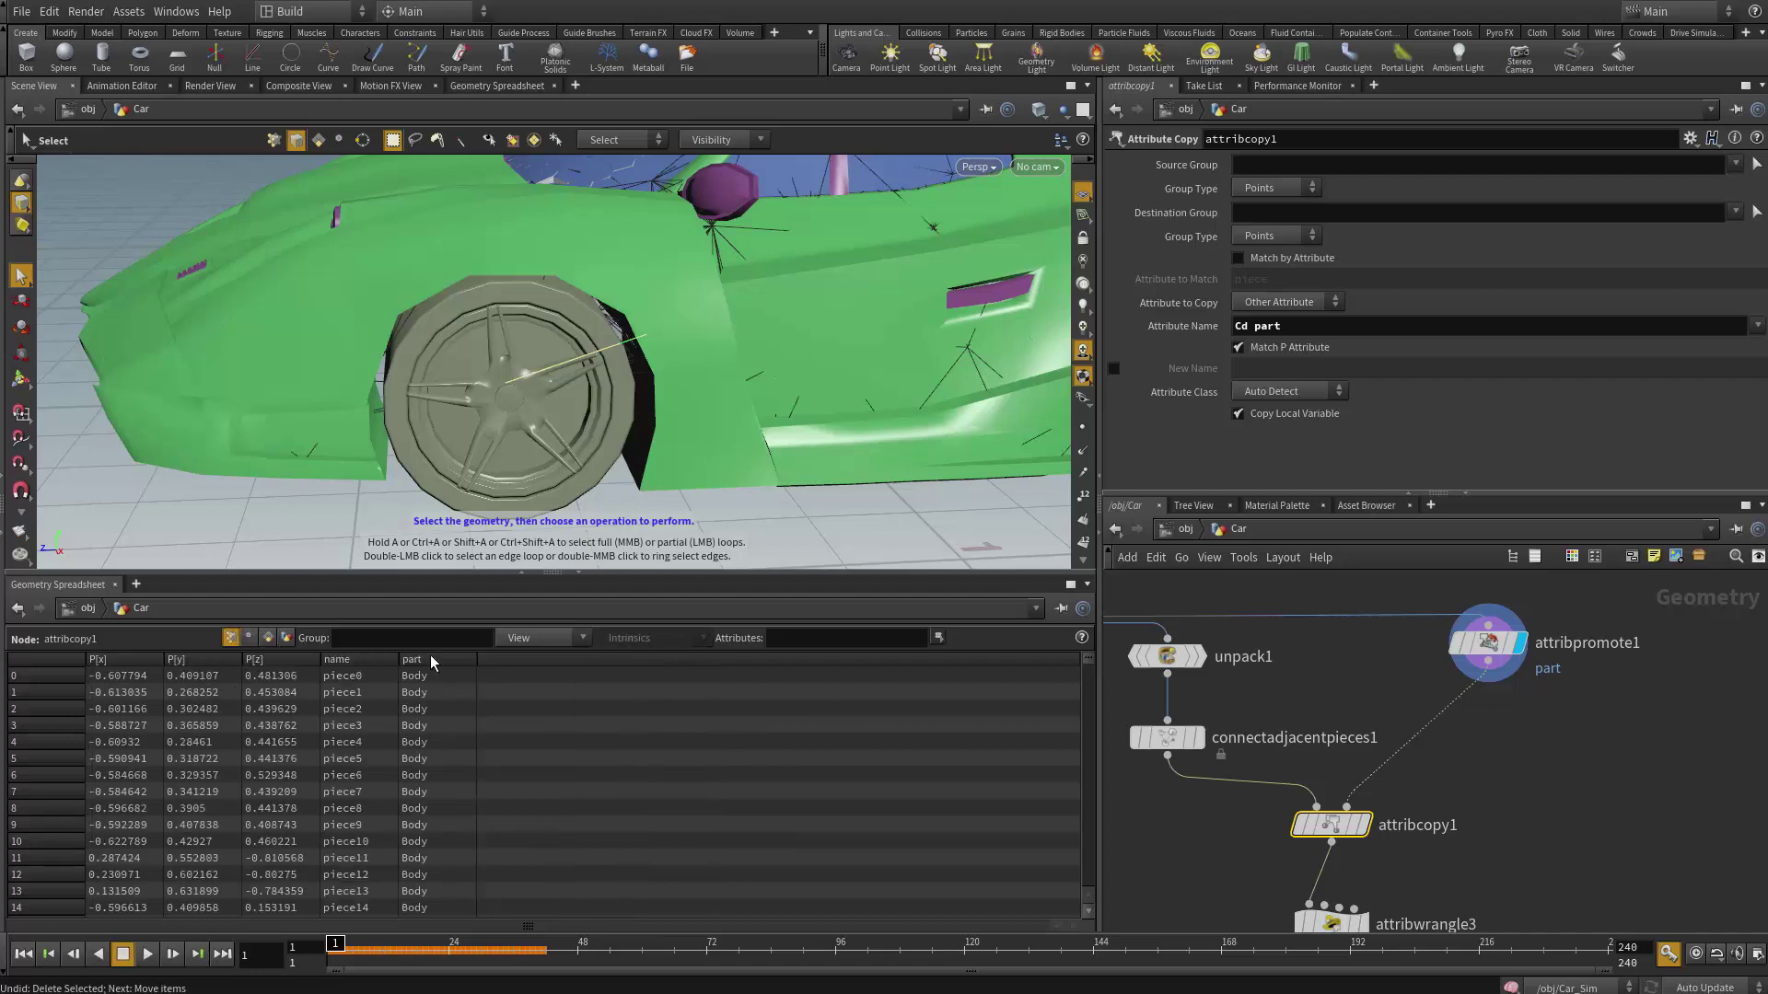
scroll(1093, 695, down, 1)
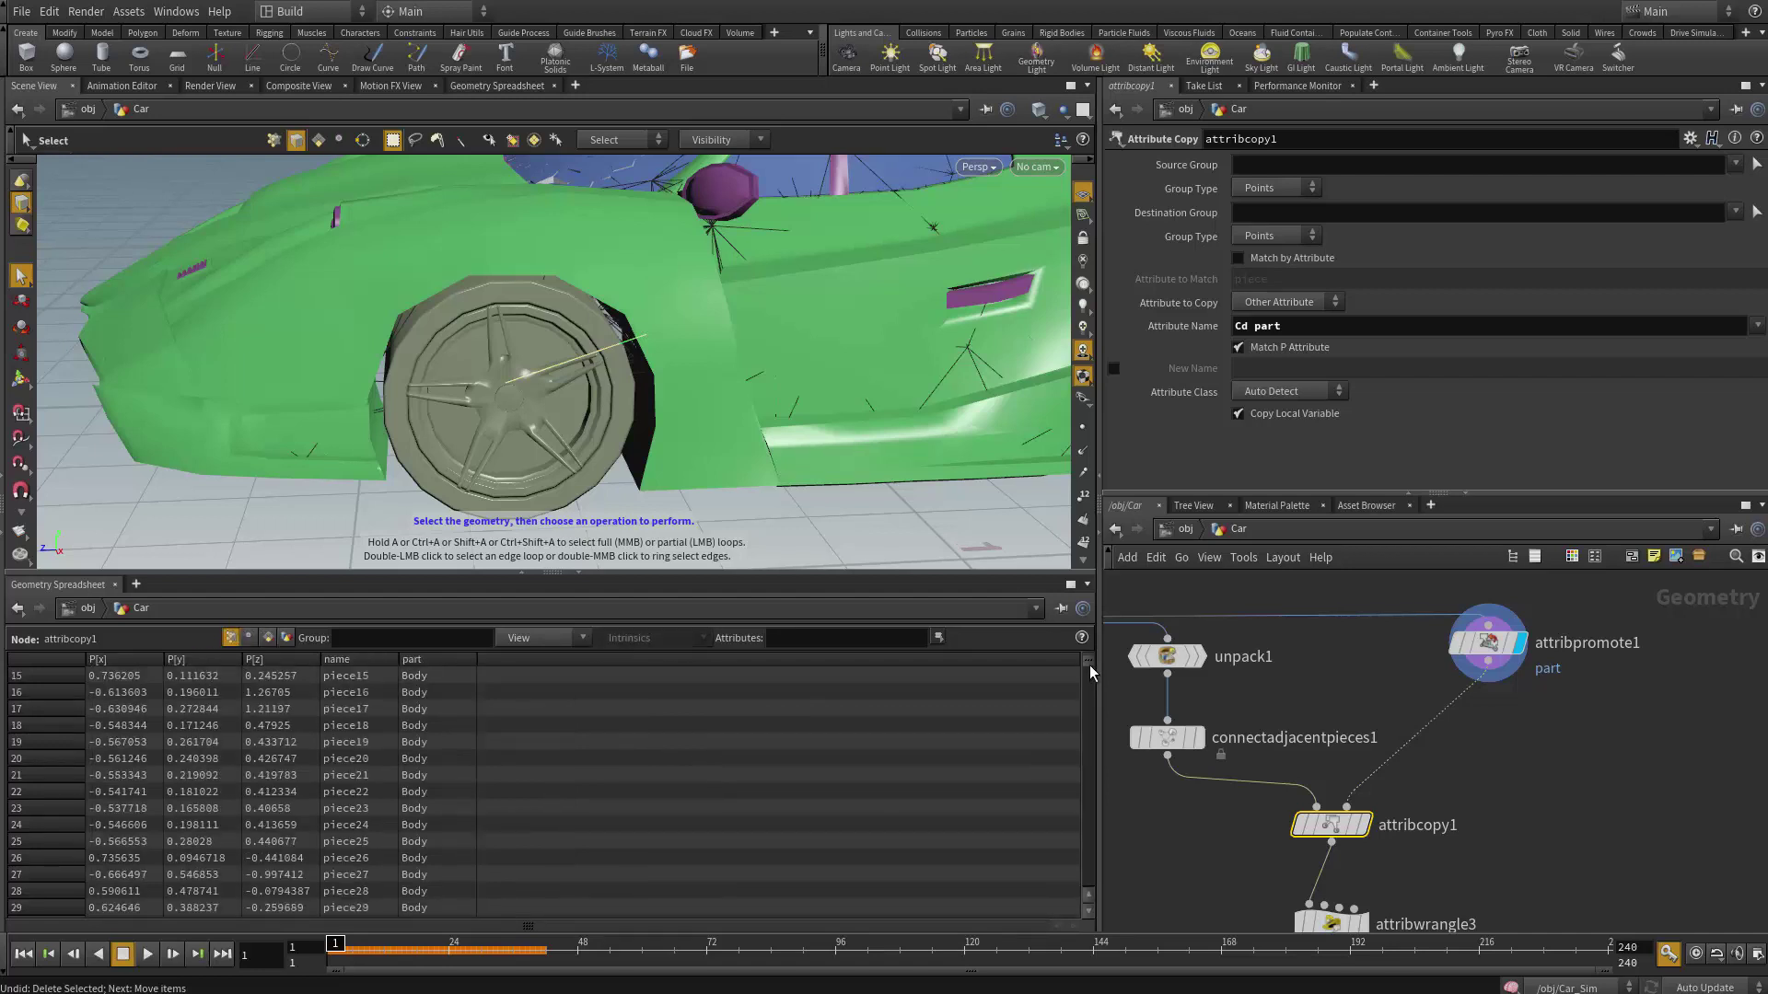
scroll(1095, 671, up, 1)
- Select the connection line crossing the front wheel and dissolve it
key(Escape)
scroll(634, 378, up, 5)
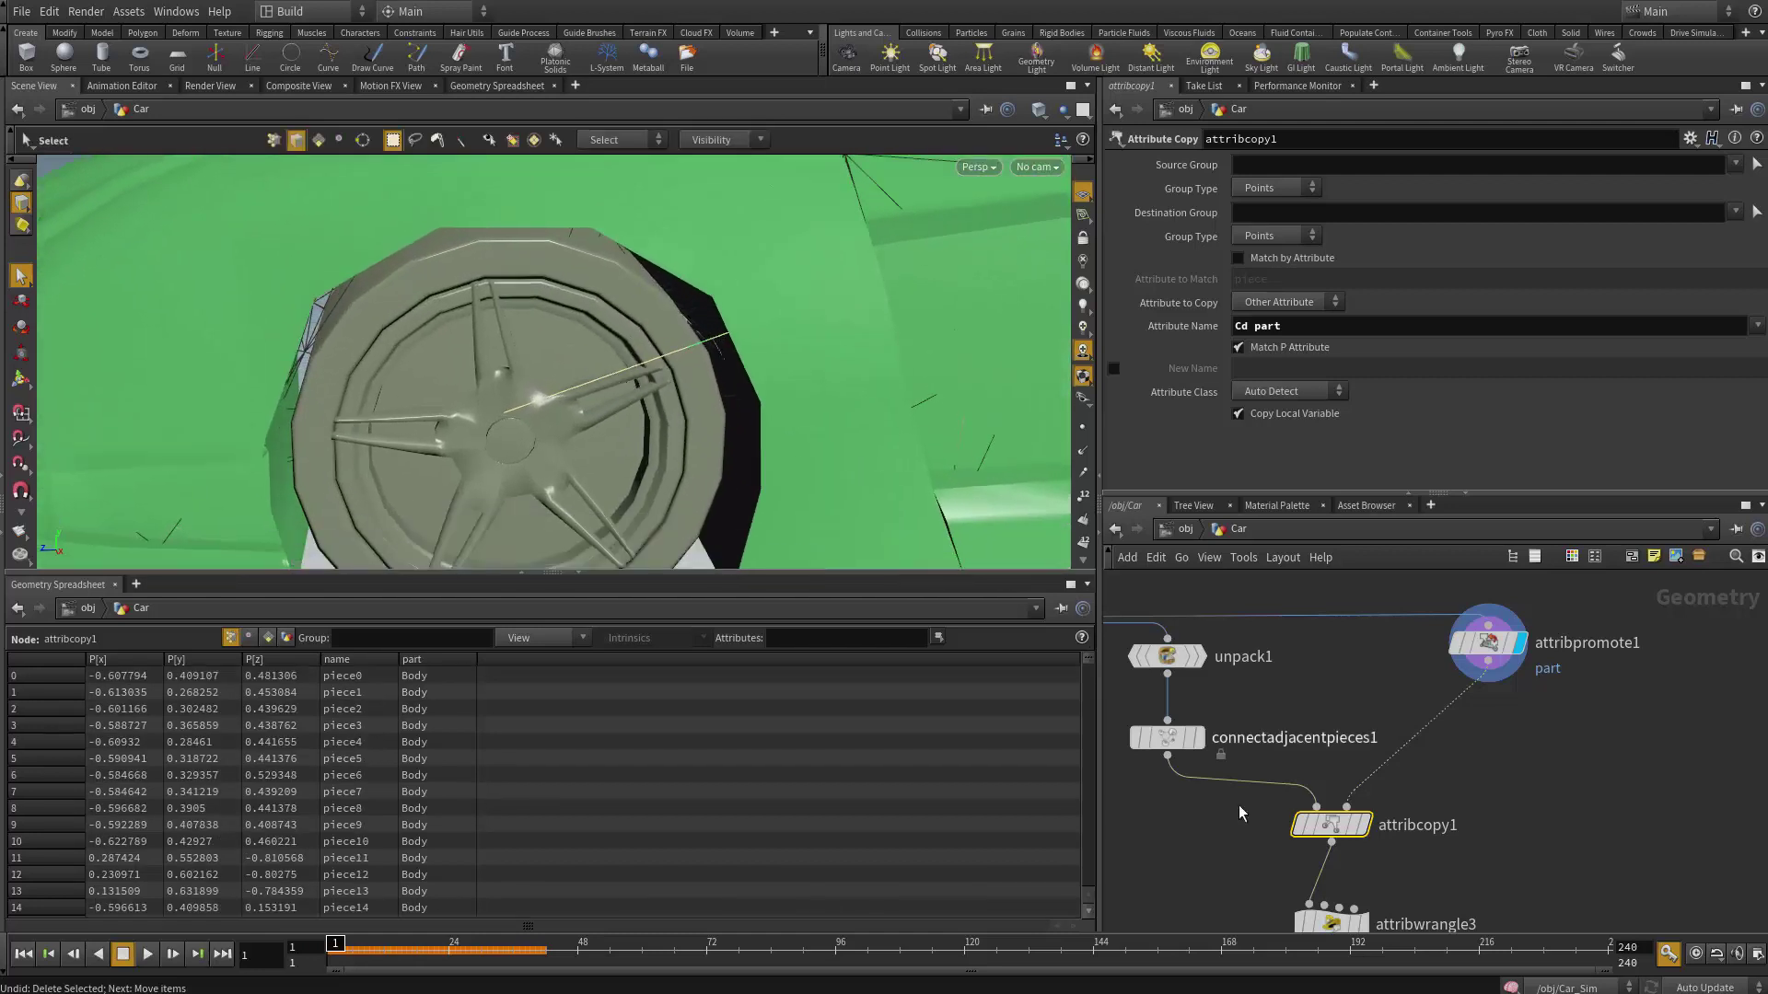
middle_drag(617, 404, 694, 388)
key(s)
key(Delete)
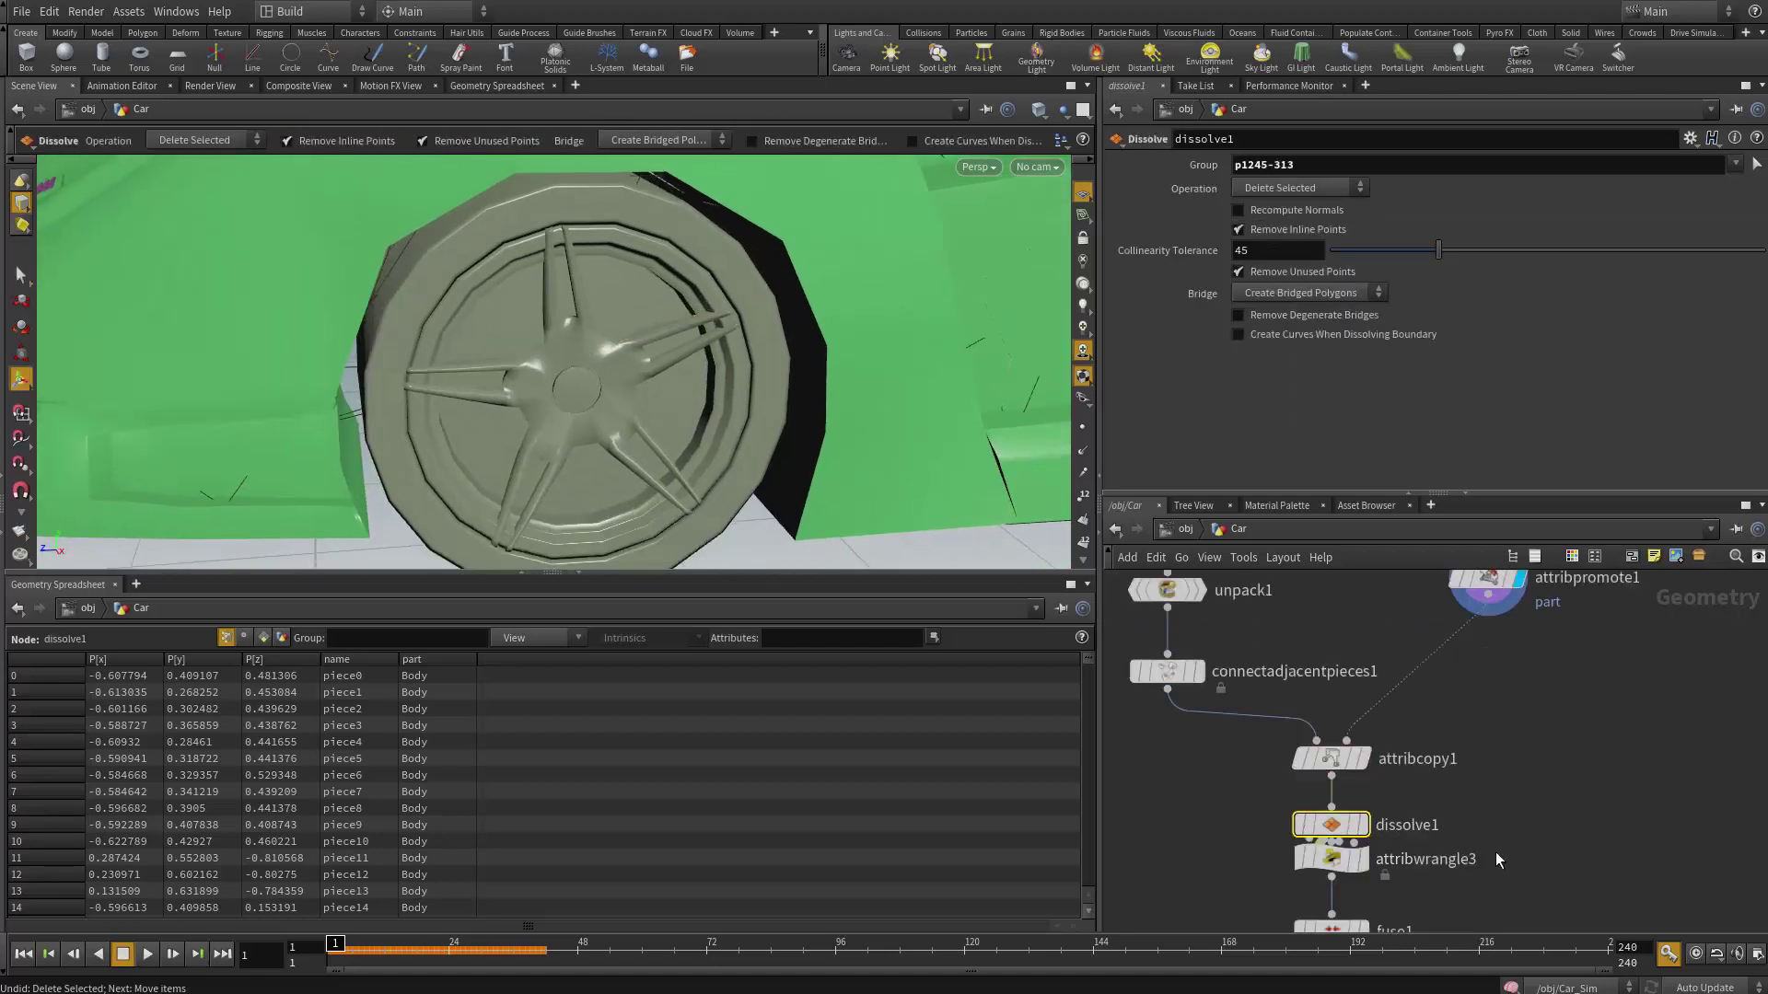
- Move dissolve1 out of the main chain onto its own branch from attribcopy1, leaving attribcopy1 wired directly to attribwrangle3
mouse_move(1326, 826)
mouse_down()
mouse_move(1252, 784)
mouse_move(1307, 806)
mouse_move(1527, 782)
mouse_move(1289, 757)
mouse_move(1235, 772)
mouse_move(1195, 827)
mouse_up()
click(1232, 769)
click(1331, 776)
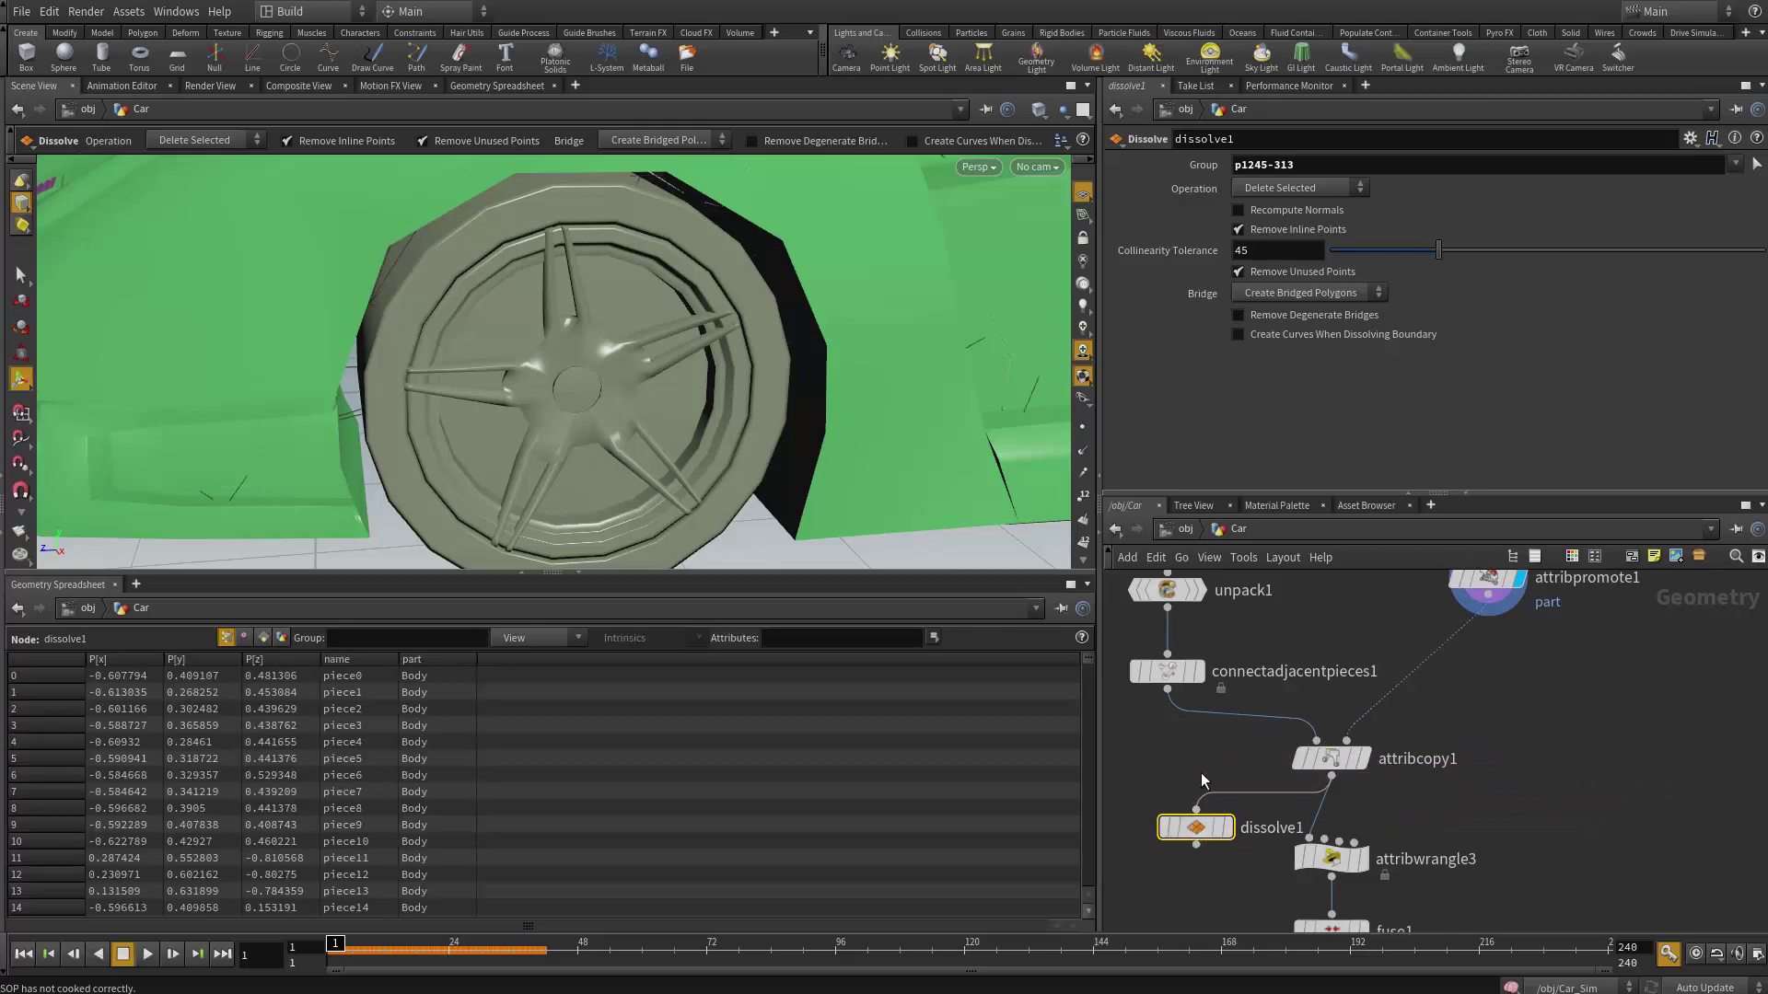
middle_drag(1201, 781, 1260, 740)
- Display dissolve1, set its operation to Delete Non-Selected, and examine the isolated line and its two points' part values
click(1286, 786)
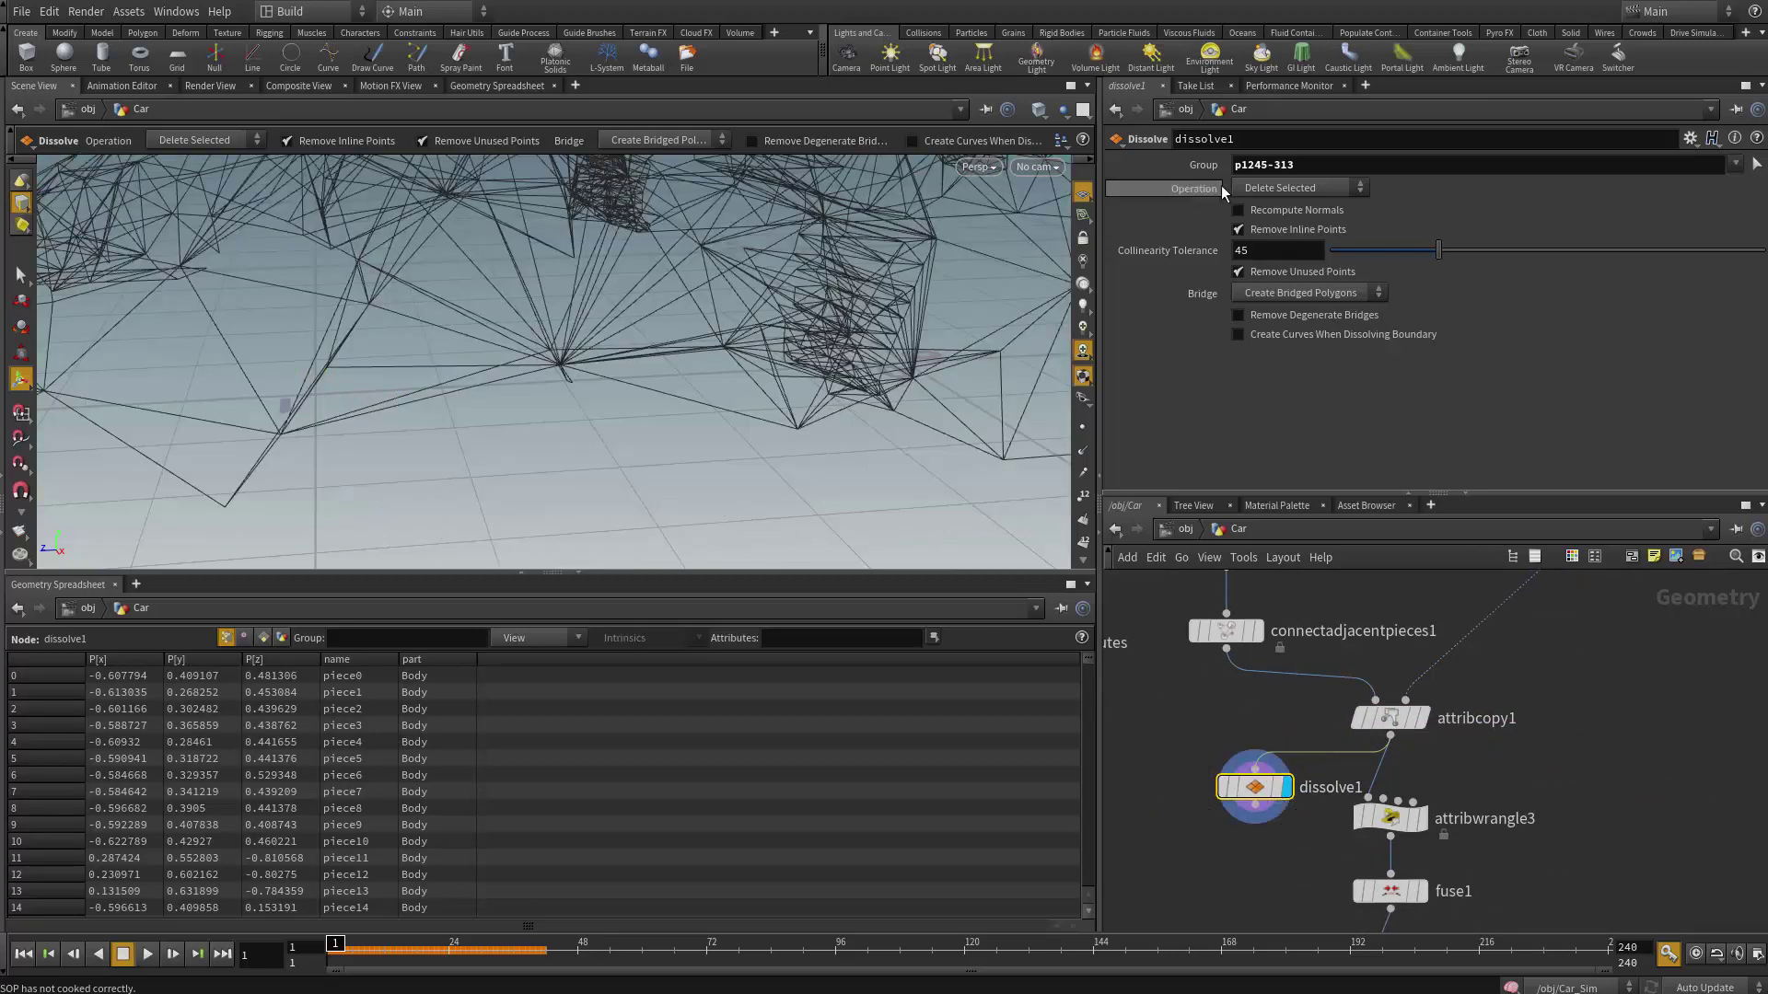
click(1298, 188)
click(1298, 211)
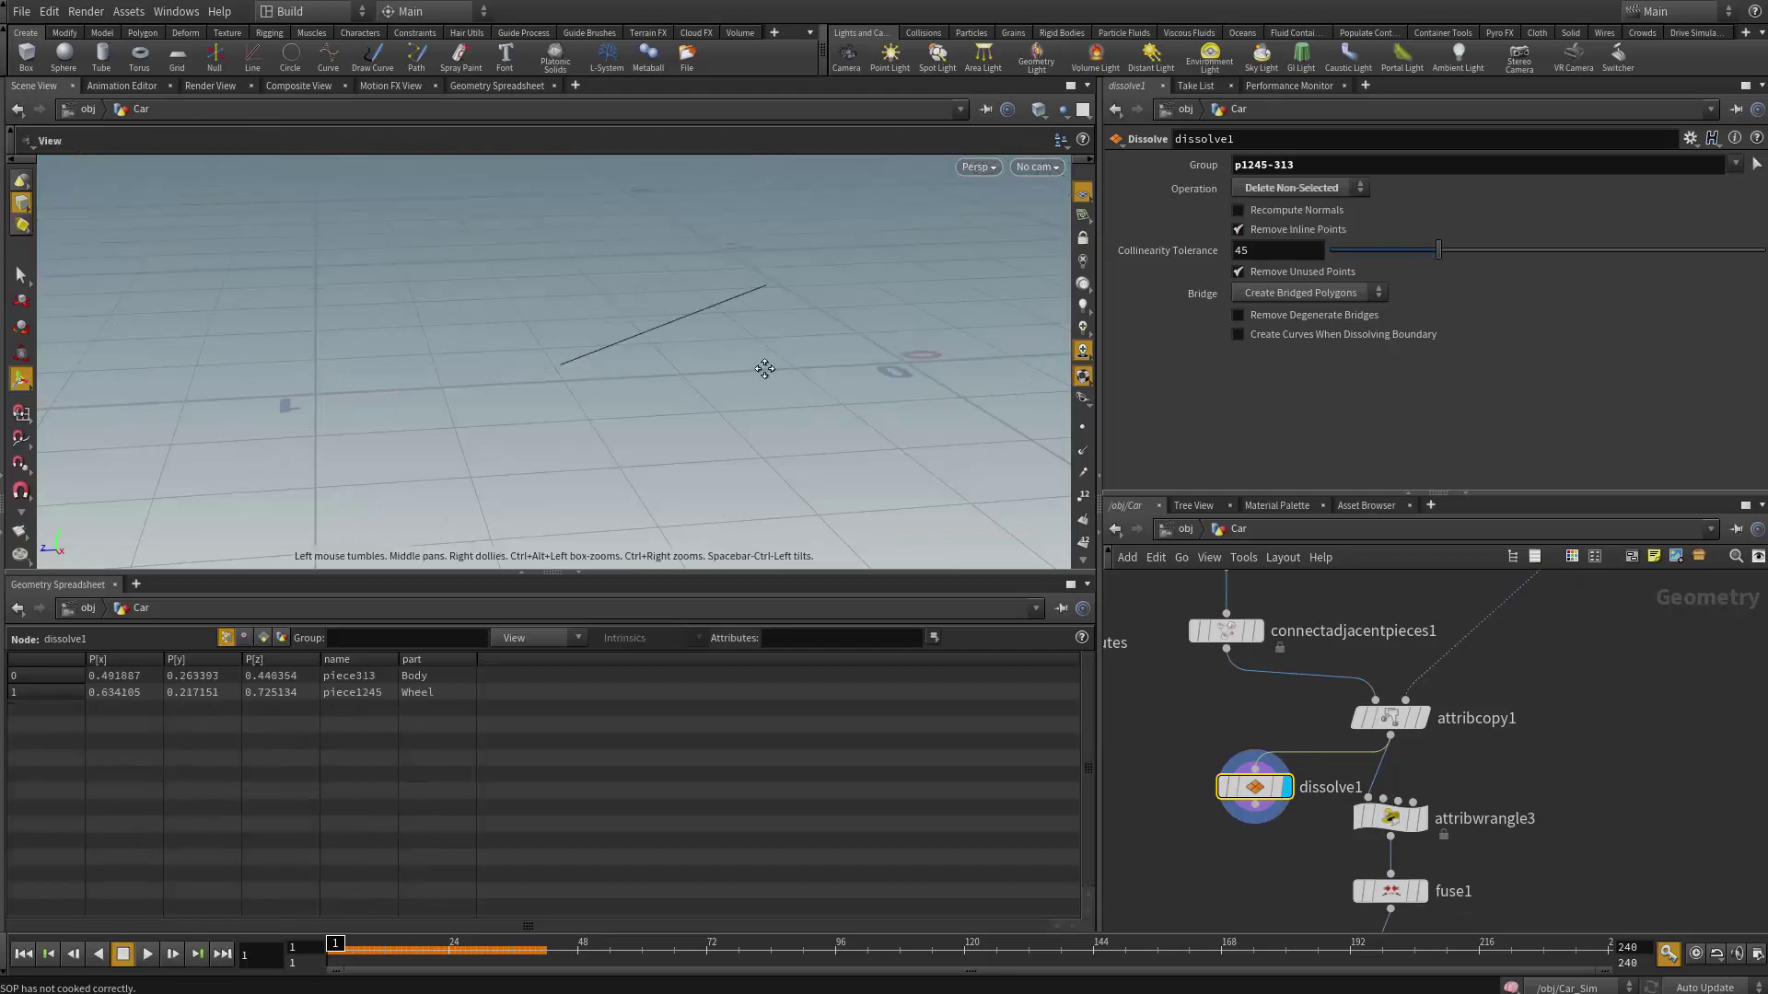
drag(764, 368, 703, 367)
key(Return)
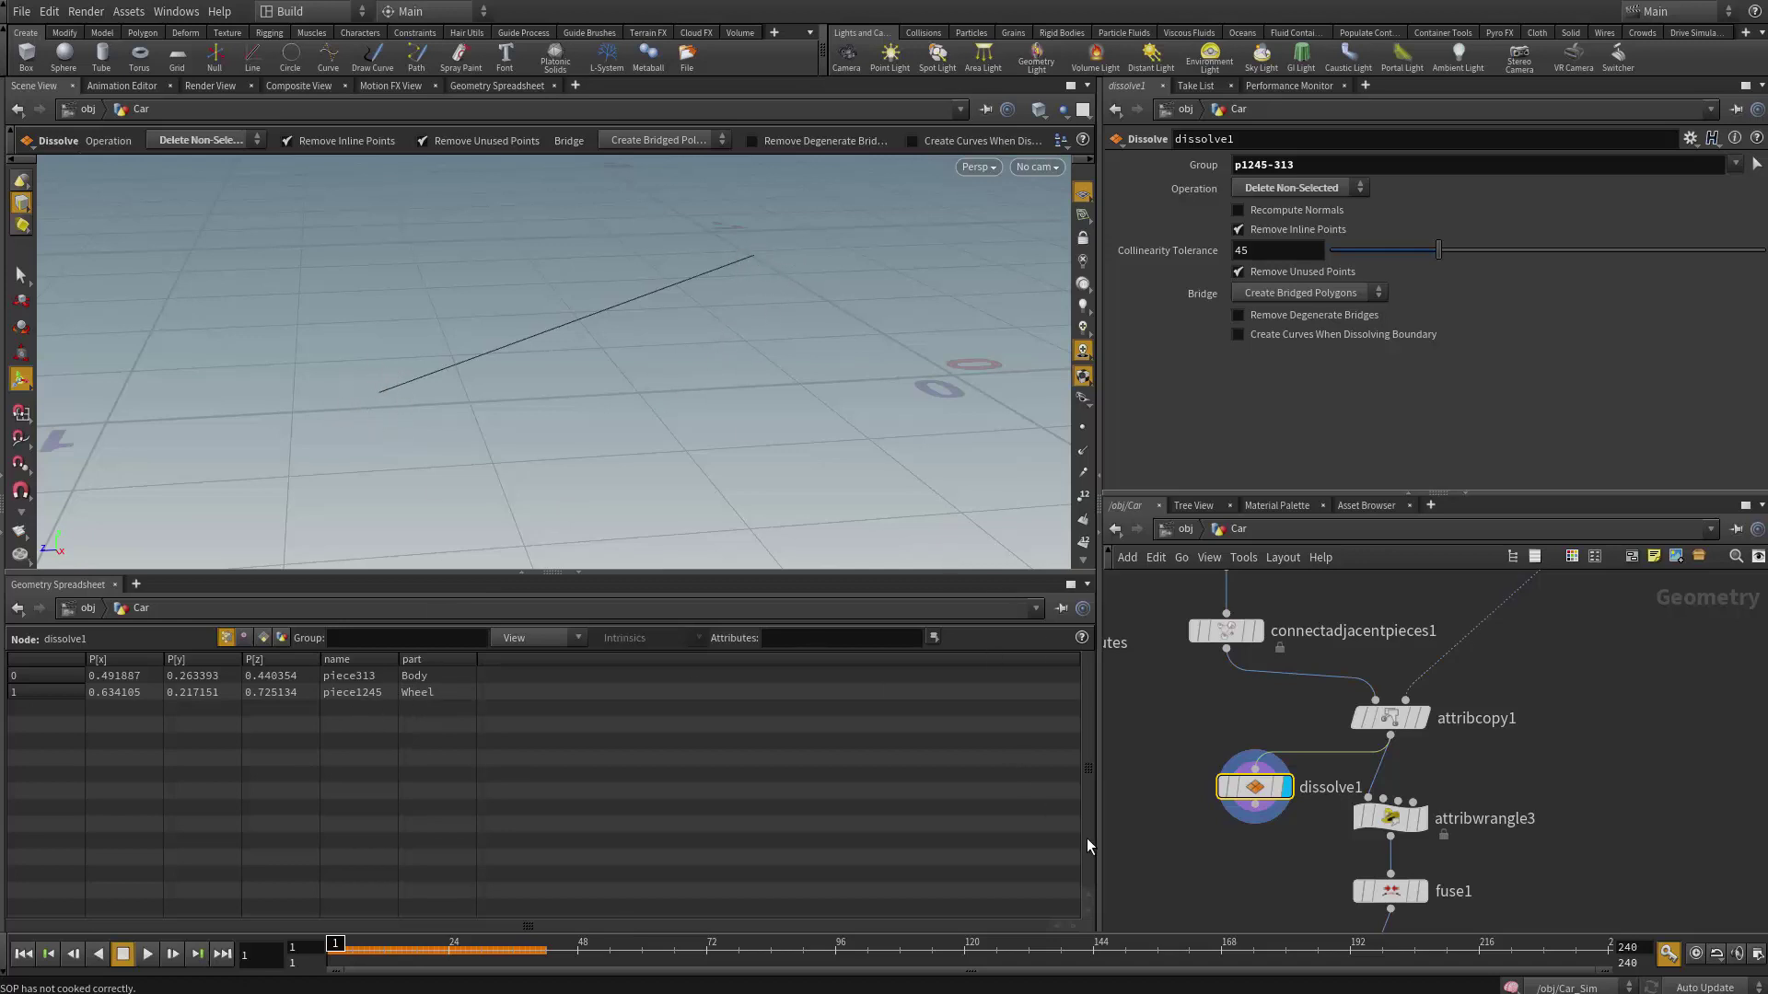
drag(1201, 789, 1167, 803)
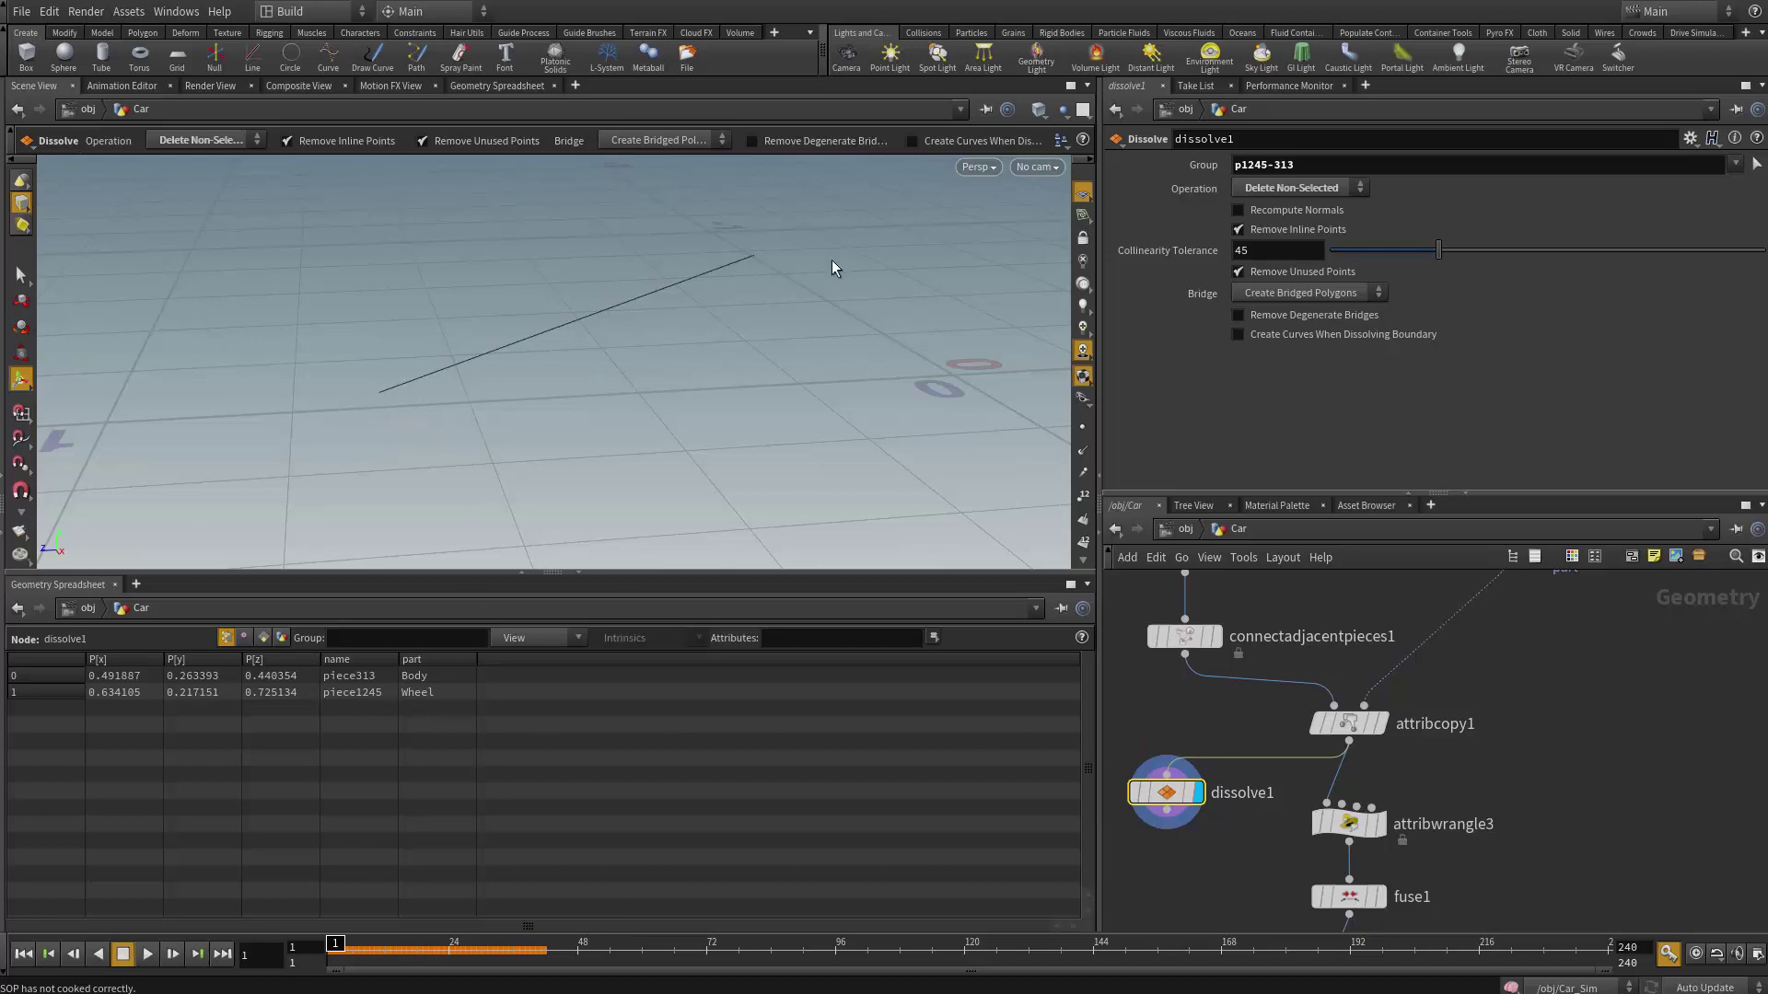
- Delete the dissolve1 node
middle_drag(1286, 887, 1380, 848)
mouse_move(1268, 750)
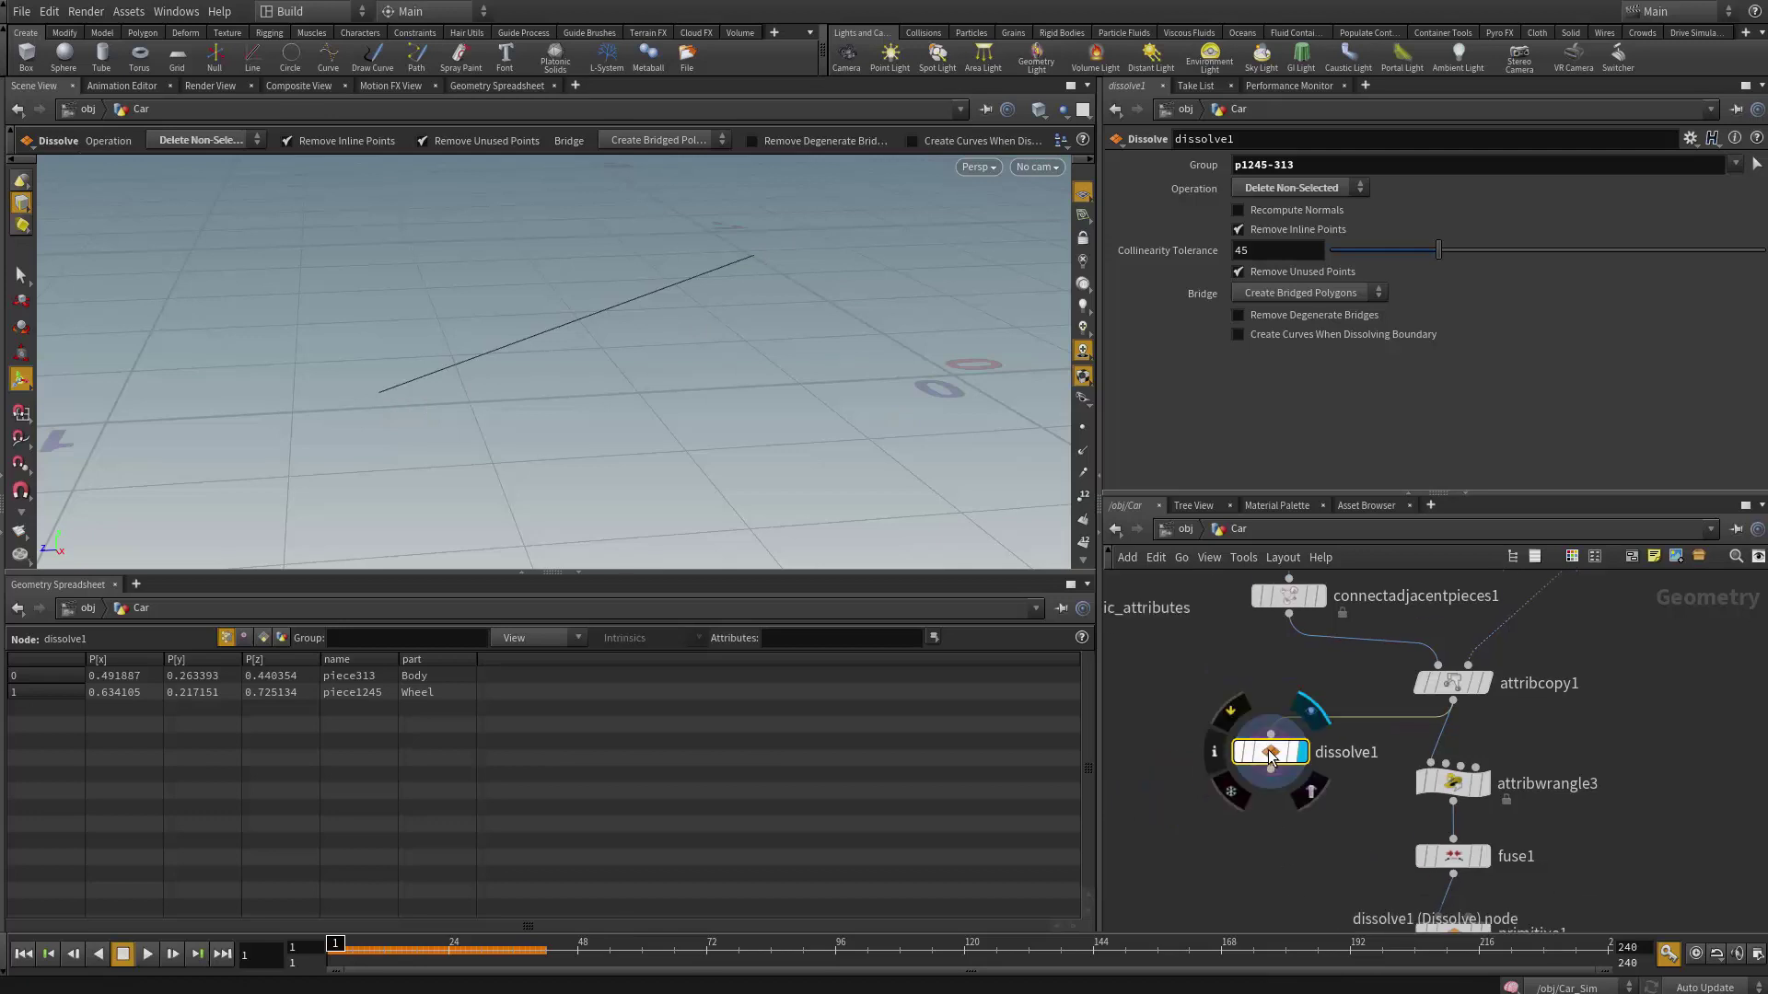
key(Delete)
- Display attribcopy1 and compare its point, vertex and primitive attributes
middle_drag(1352, 764, 1462, 732)
click(1348, 691)
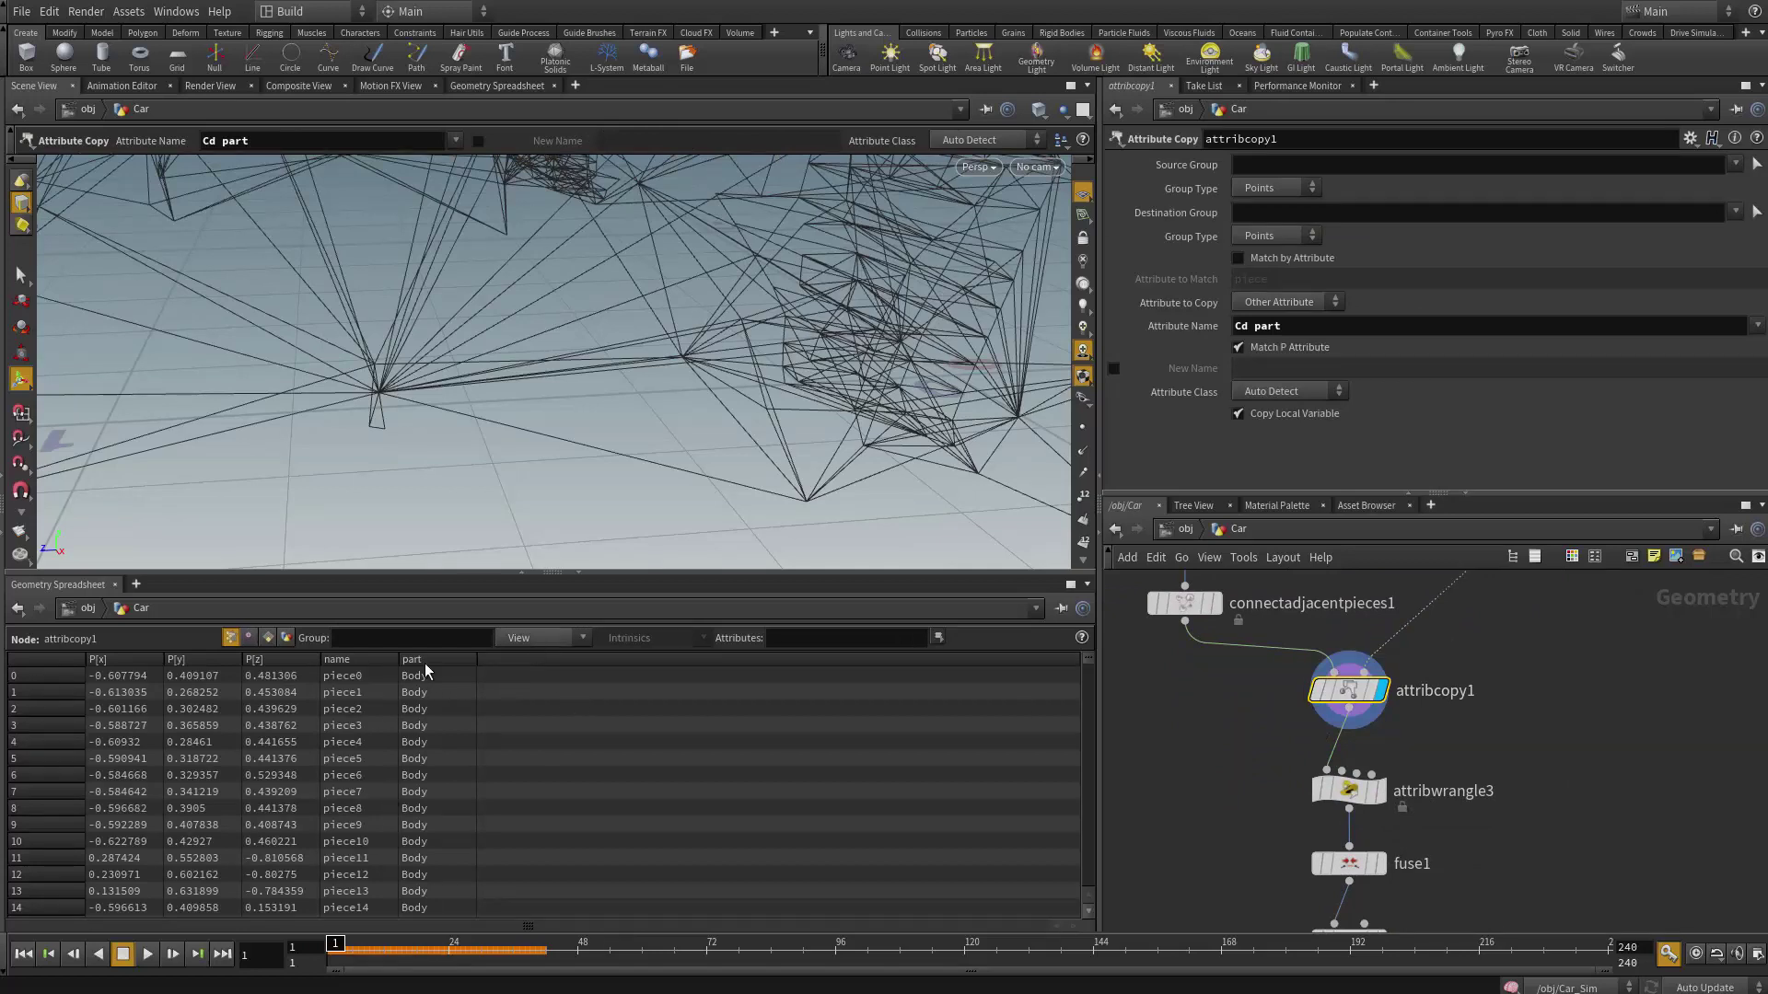
click(248, 637)
click(267, 637)
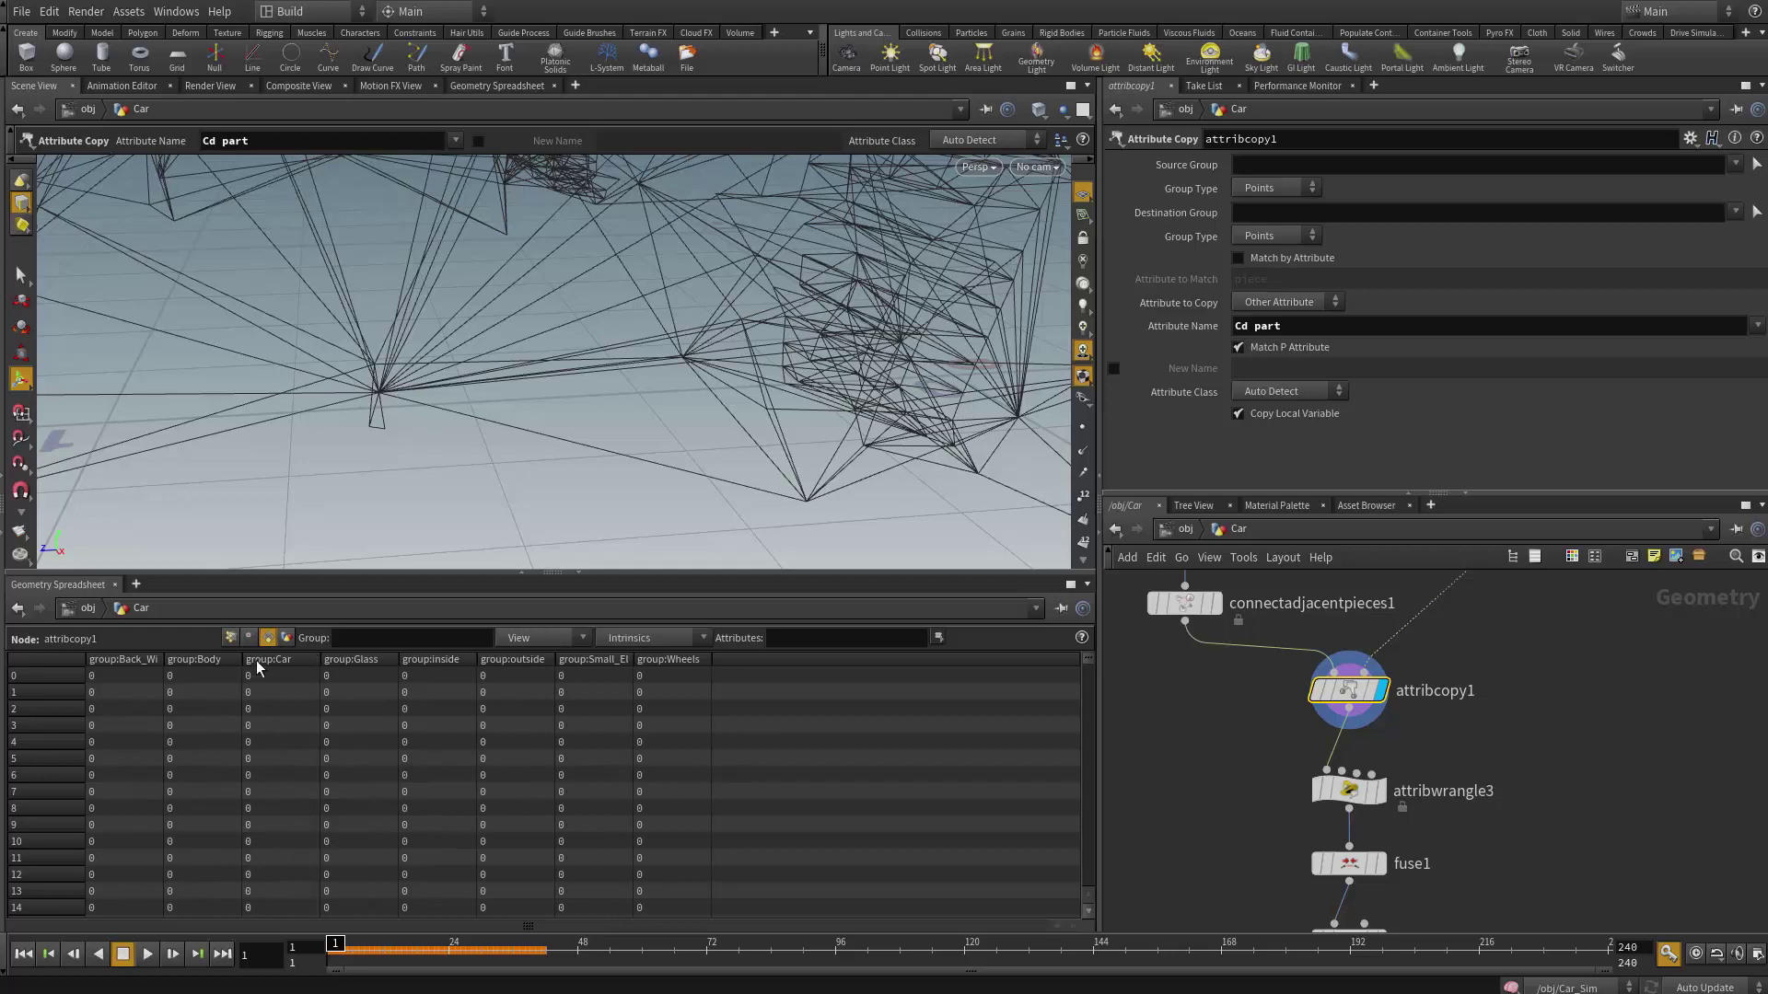
click(231, 637)
- Display attribwrangle3 and view the whole car's connection line network
drag(1185, 838, 1167, 799)
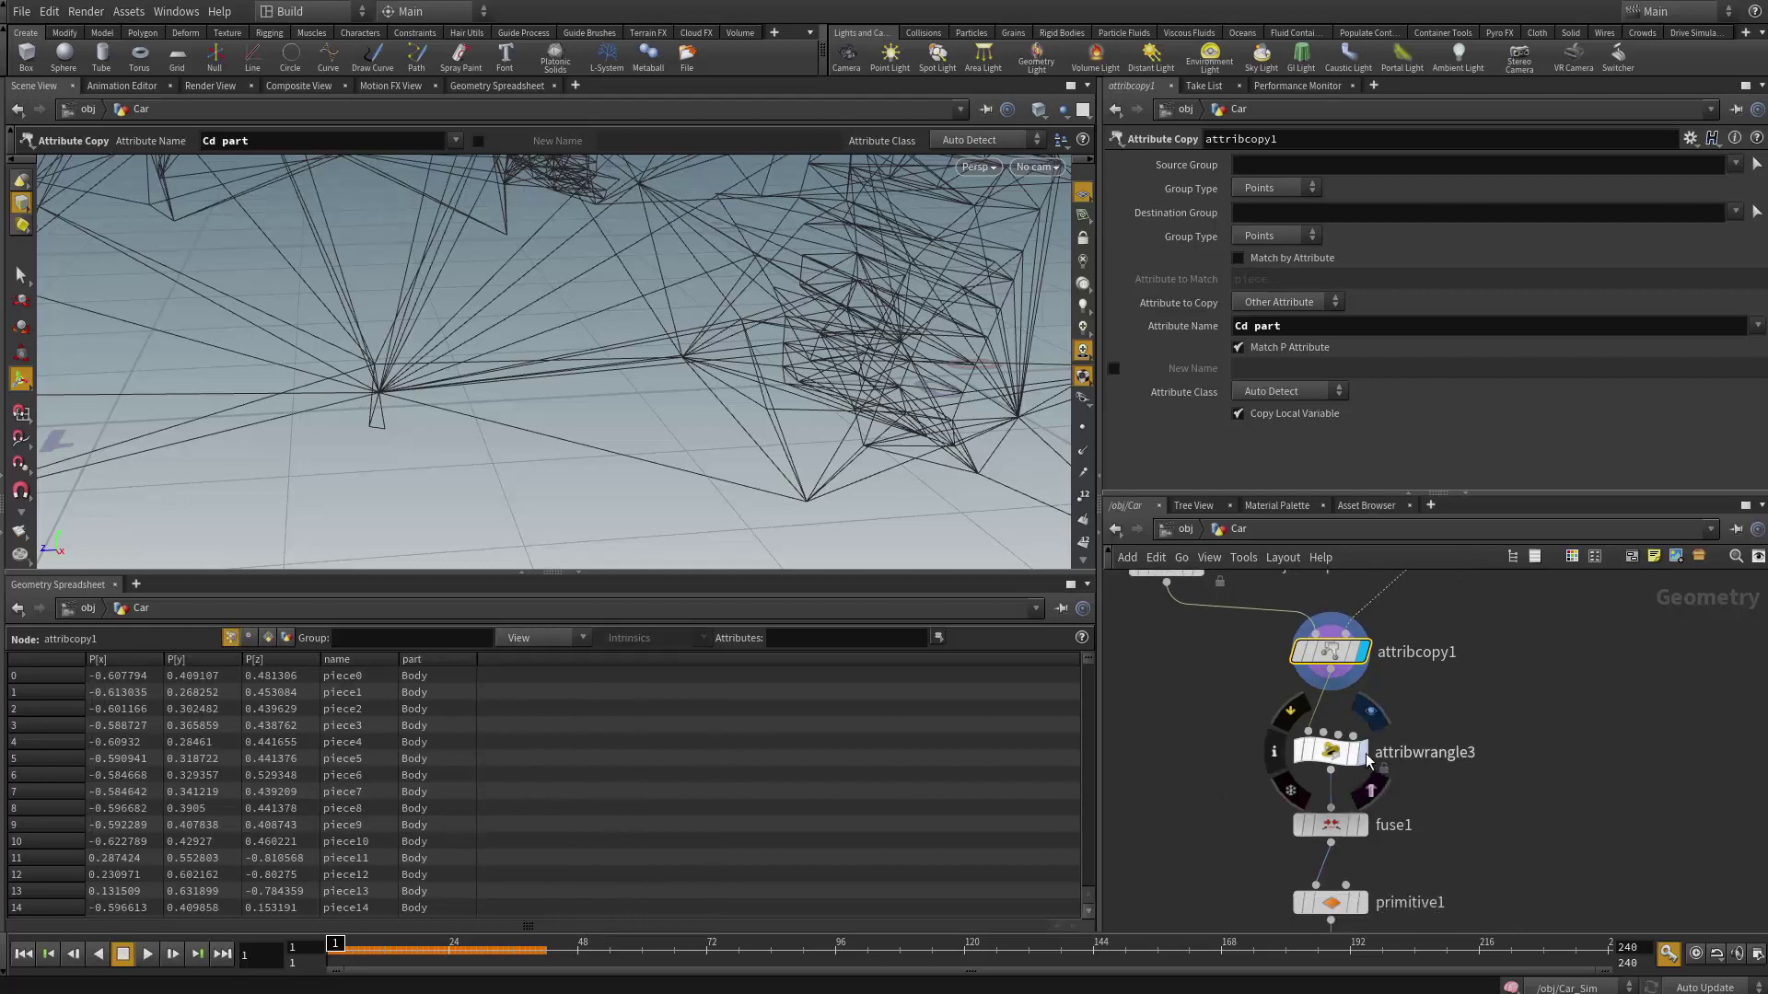
click(1330, 755)
key(Escape)
scroll(482, 414, down, 5)
drag(481, 414, 672, 497)
scroll(1267, 748, down, 2)
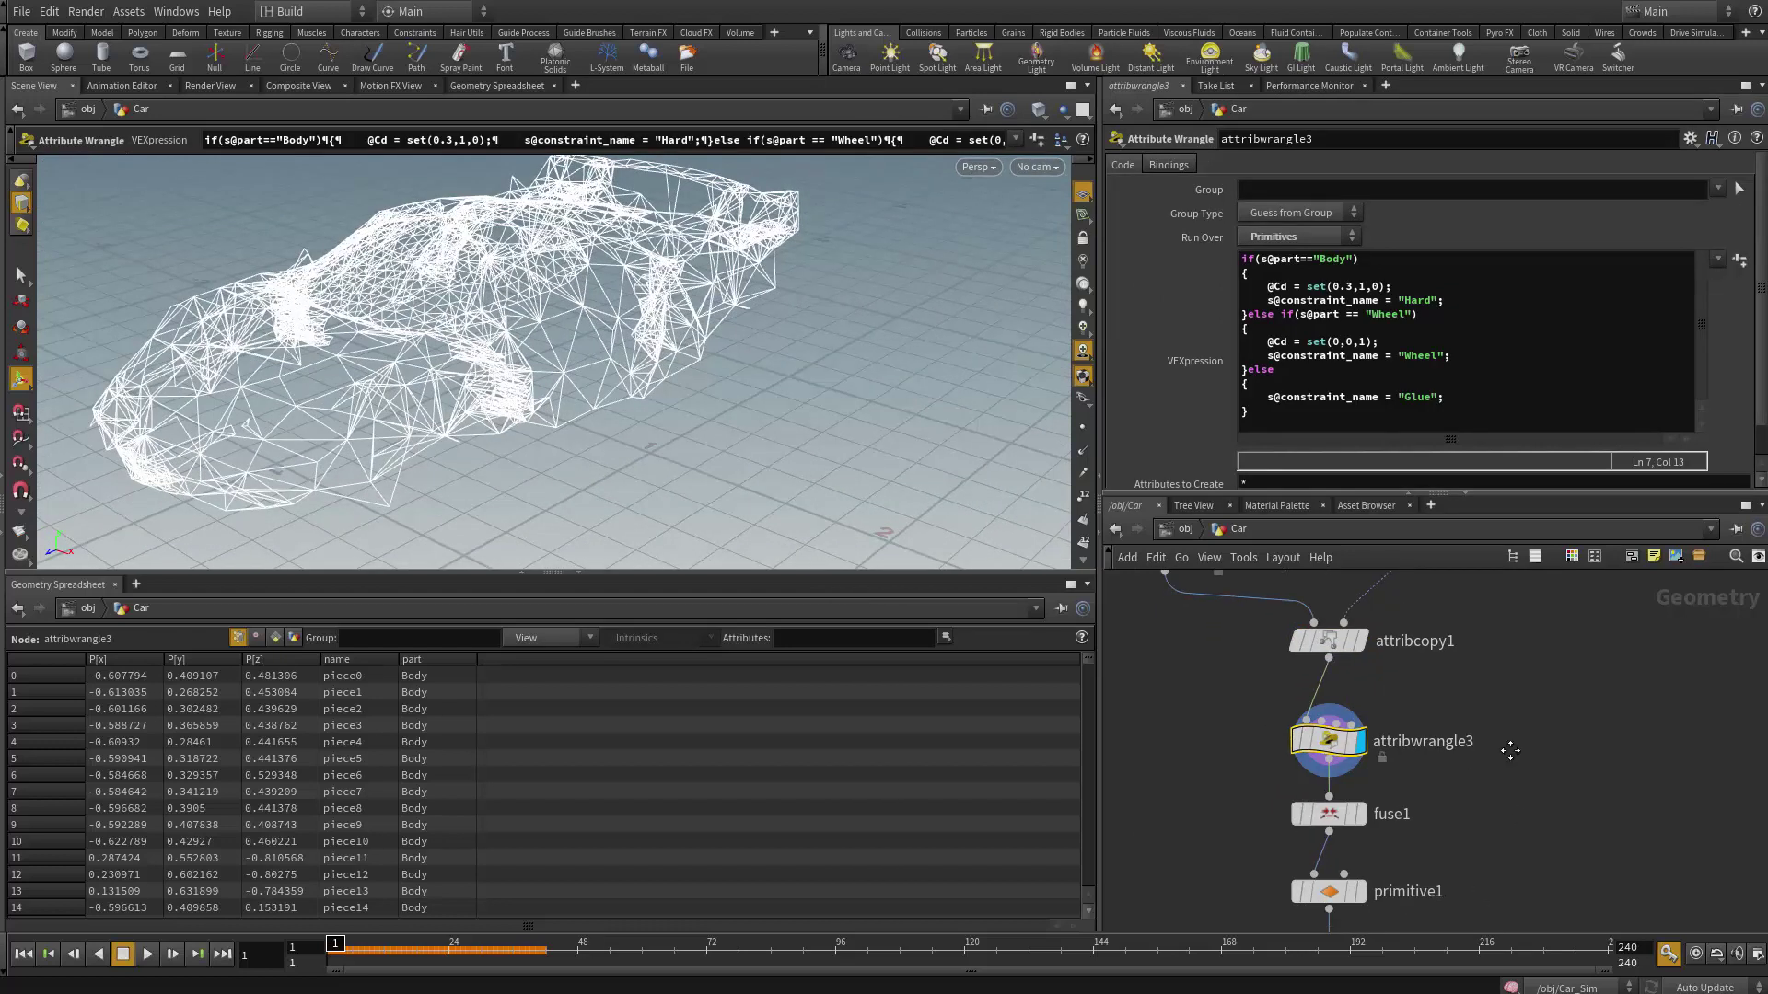
- Move attribwrangle3 and the nodes below it down, and insert an Attribute Promote node between attribcopy1 and attribwrangle3
drag(1298, 686, 1501, 926)
drag(1383, 697, 1378, 795)
scroll(1412, 715, up, 2)
click(1405, 729)
key(Tab)
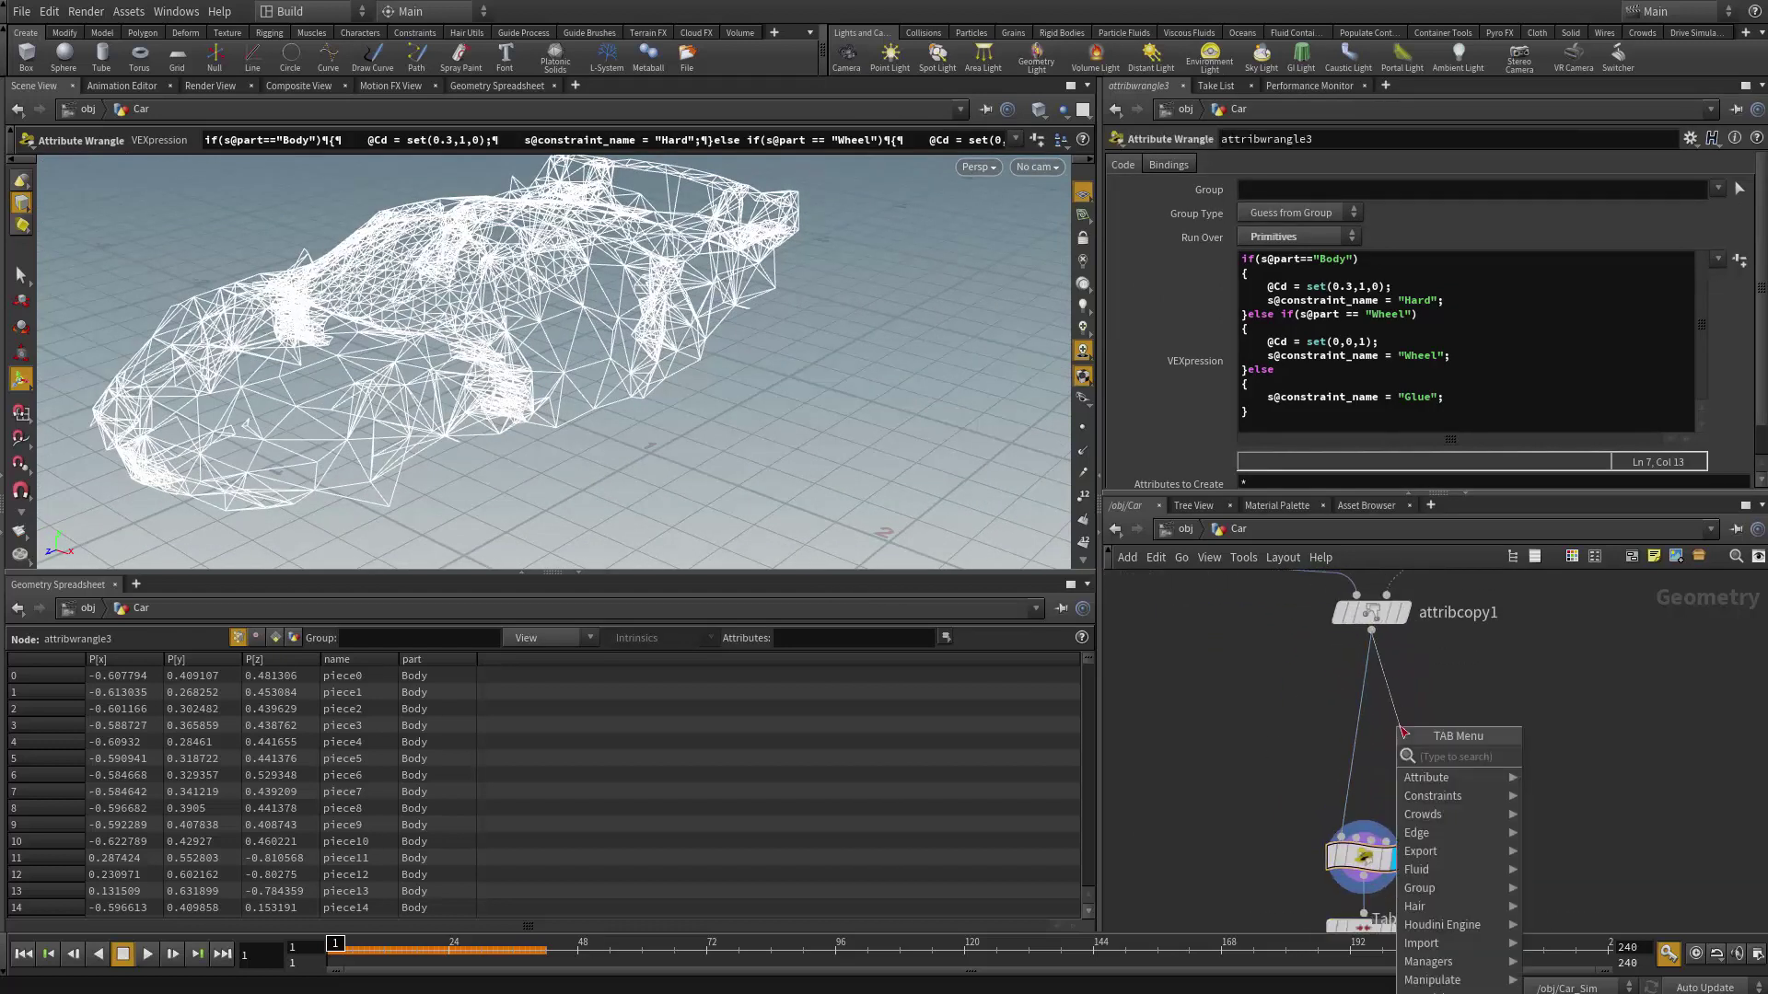
text(attribute pro)
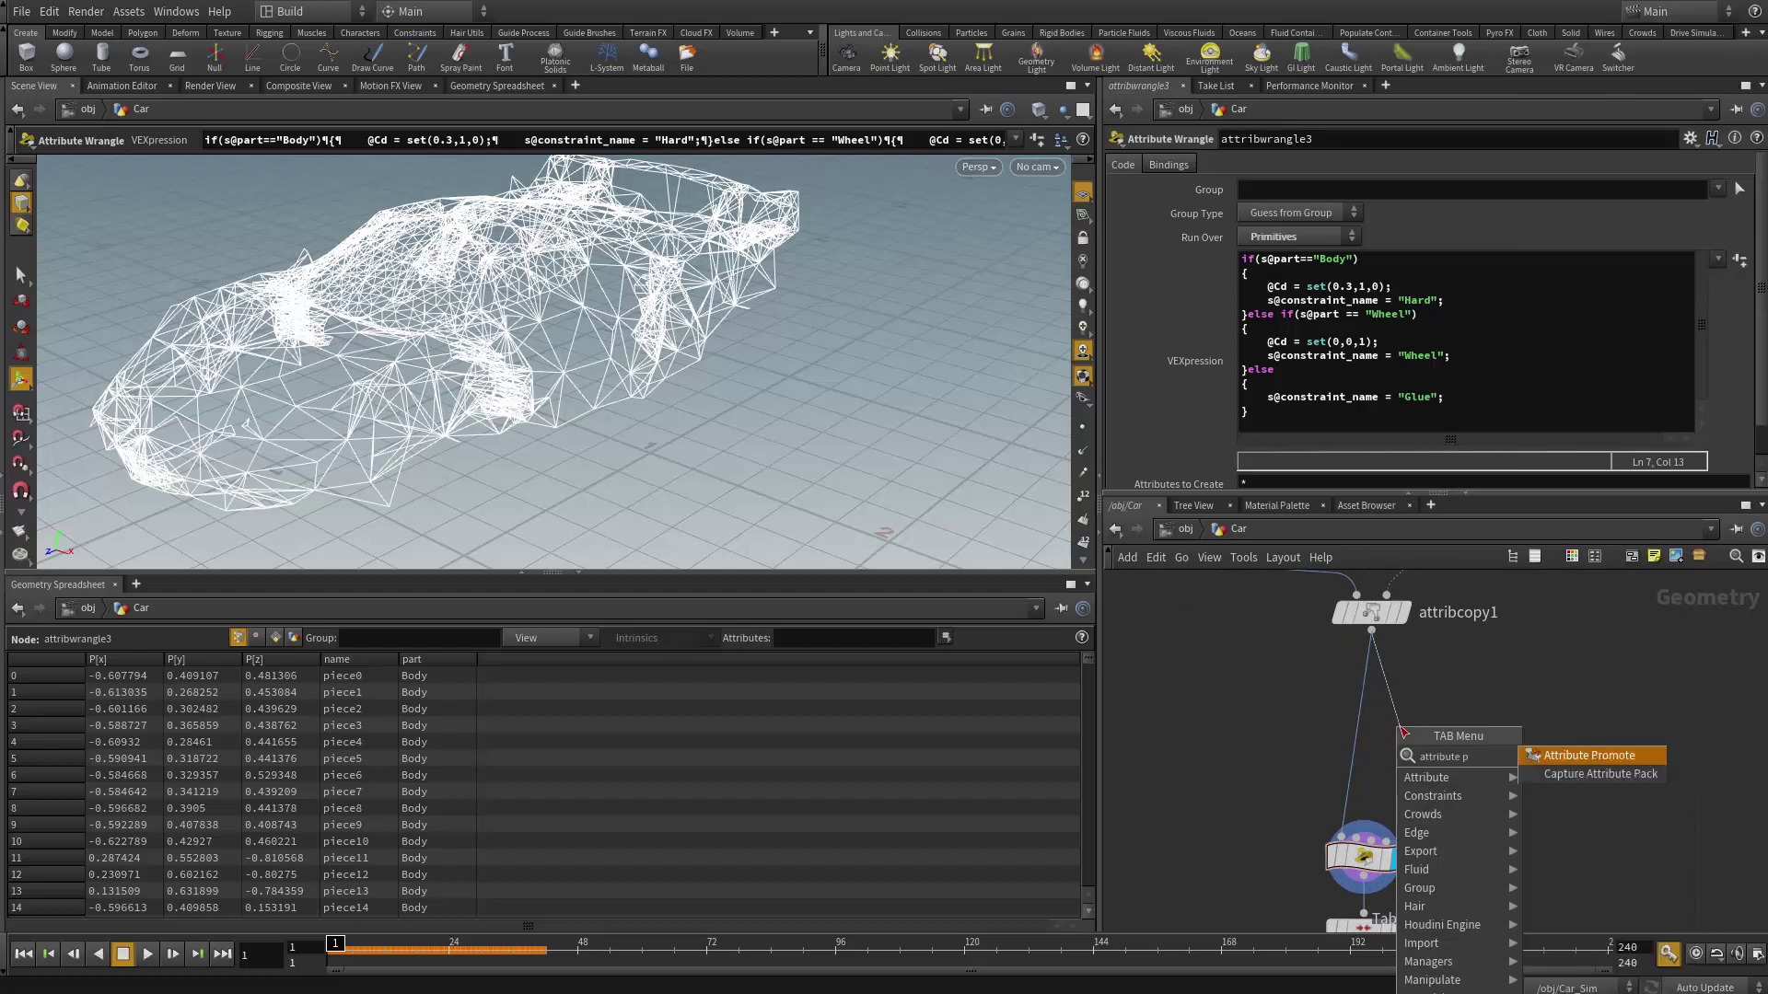
key(Return)
click(1401, 727)
drag(1402, 729, 1374, 727)
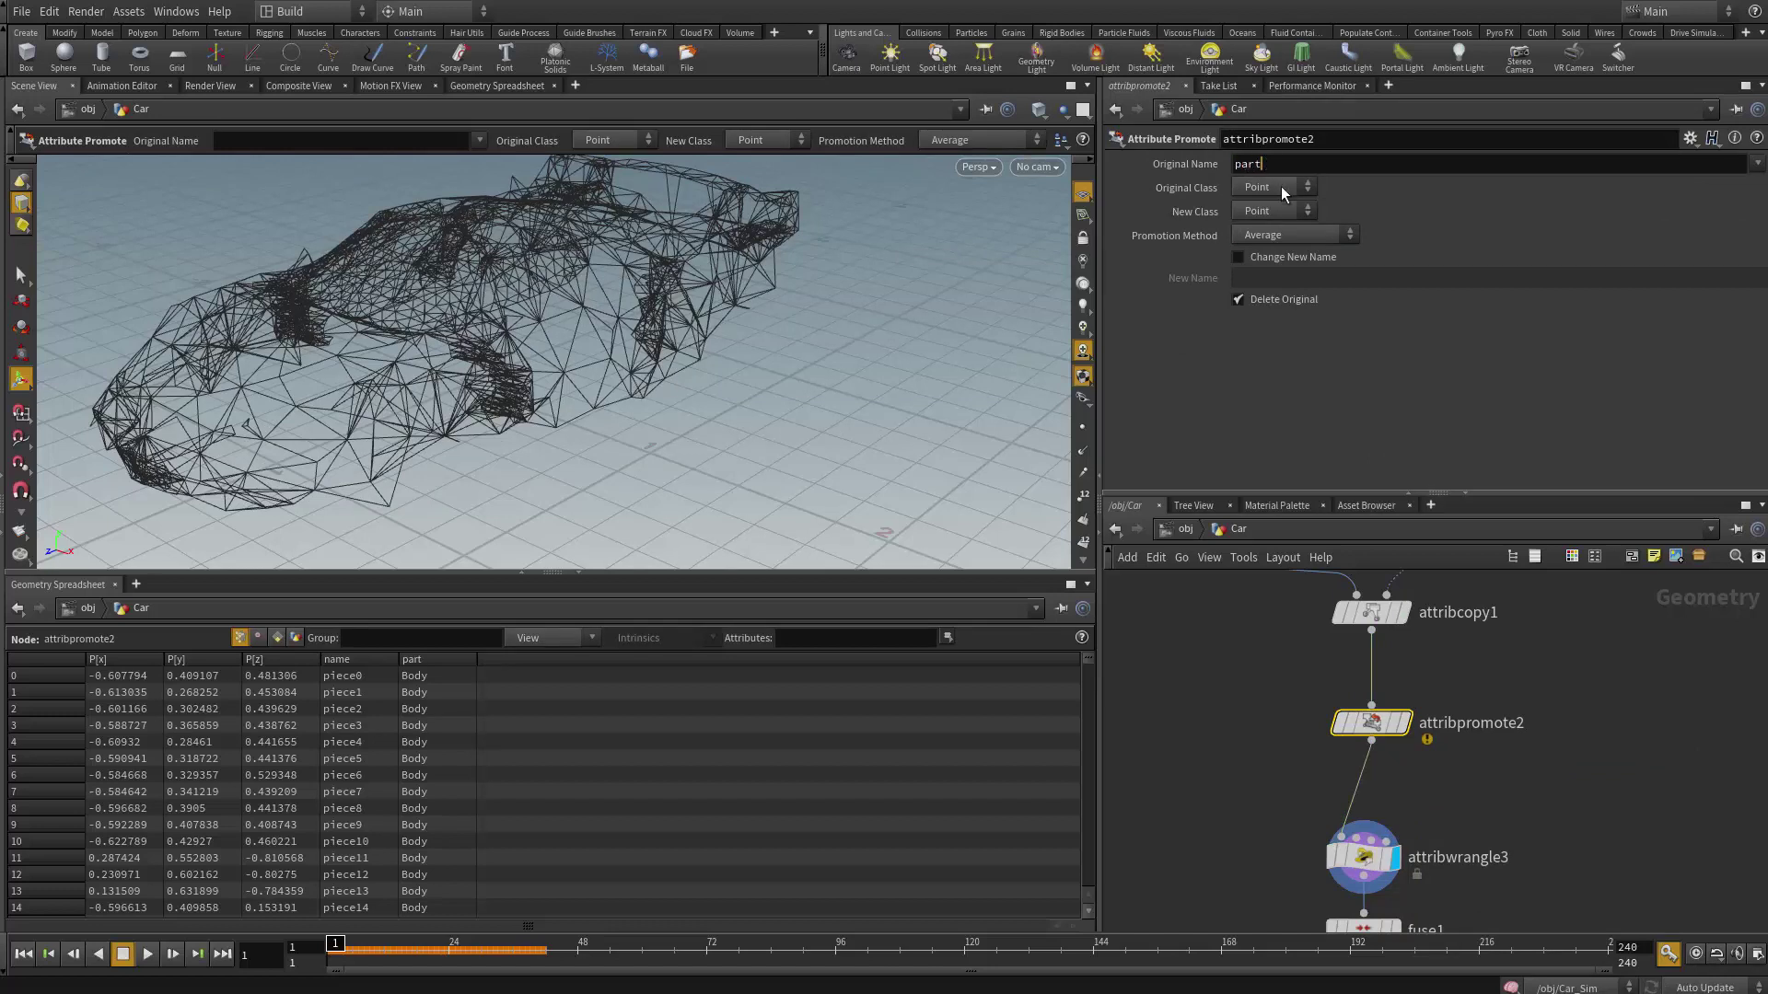
- Set attribpromote2's original name to part and new class to Primitive, and examine the connection lines at attribwrangle3
click(1289, 211)
click(1261, 248)
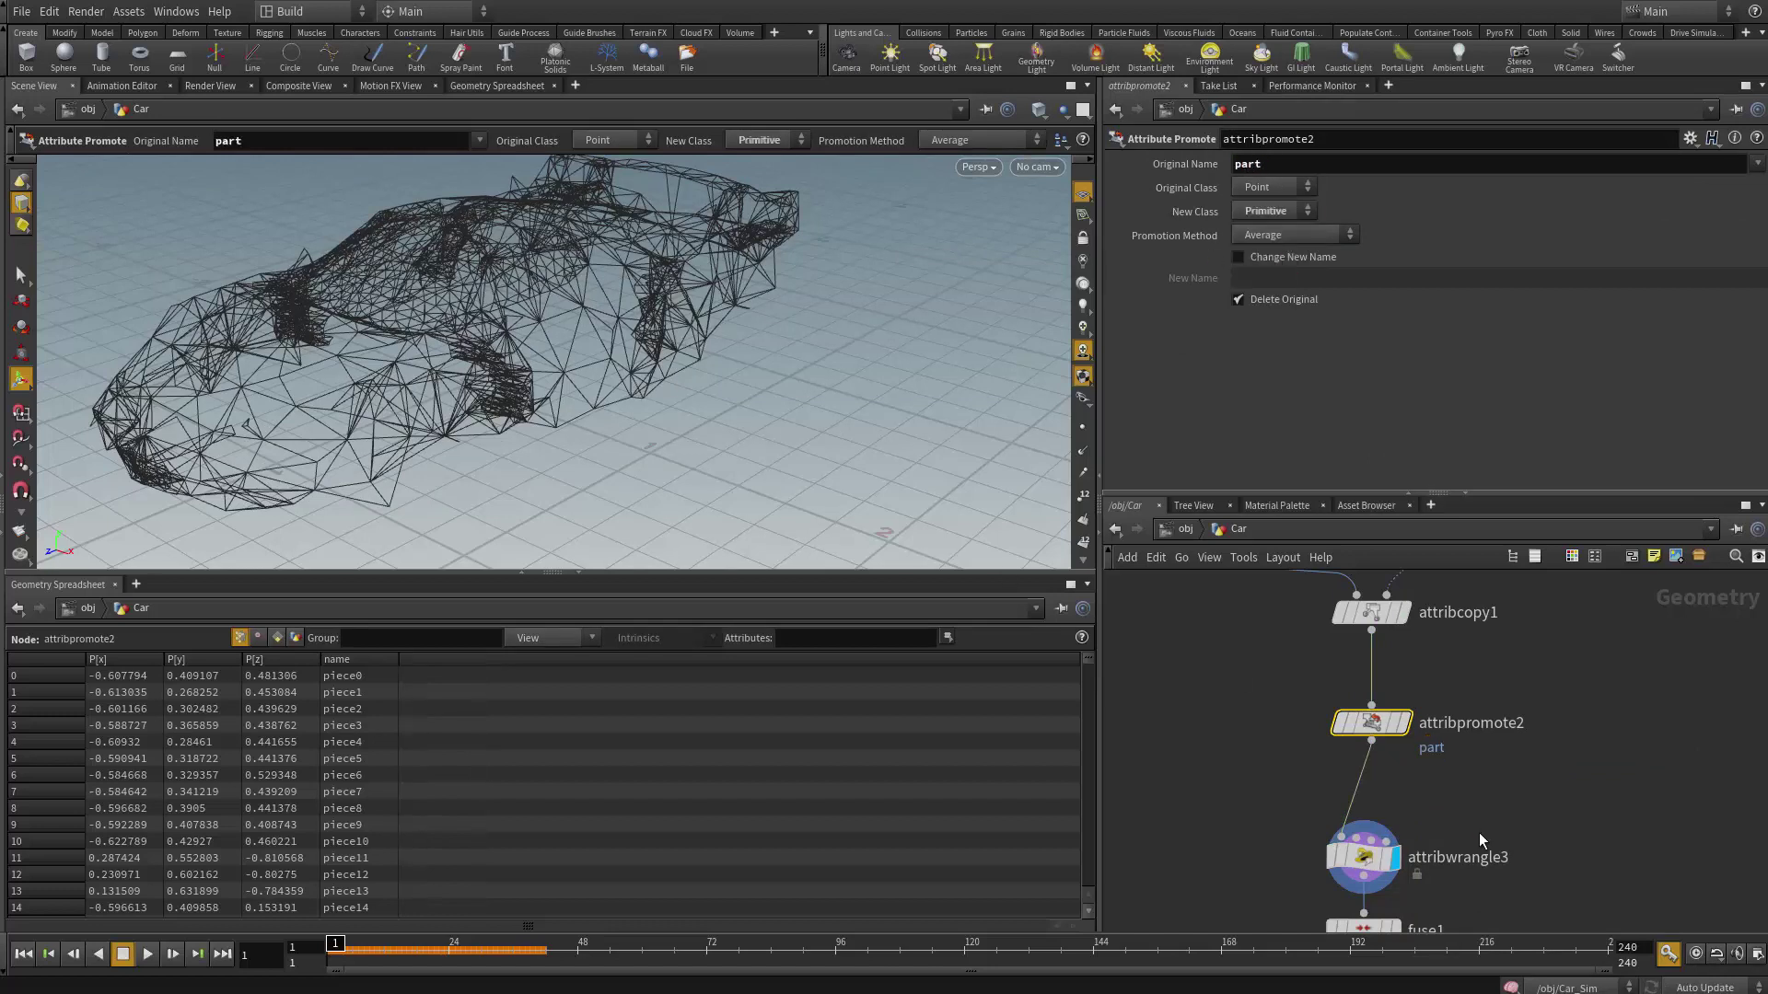
middle_drag(1479, 833, 1431, 755)
click(1362, 856)
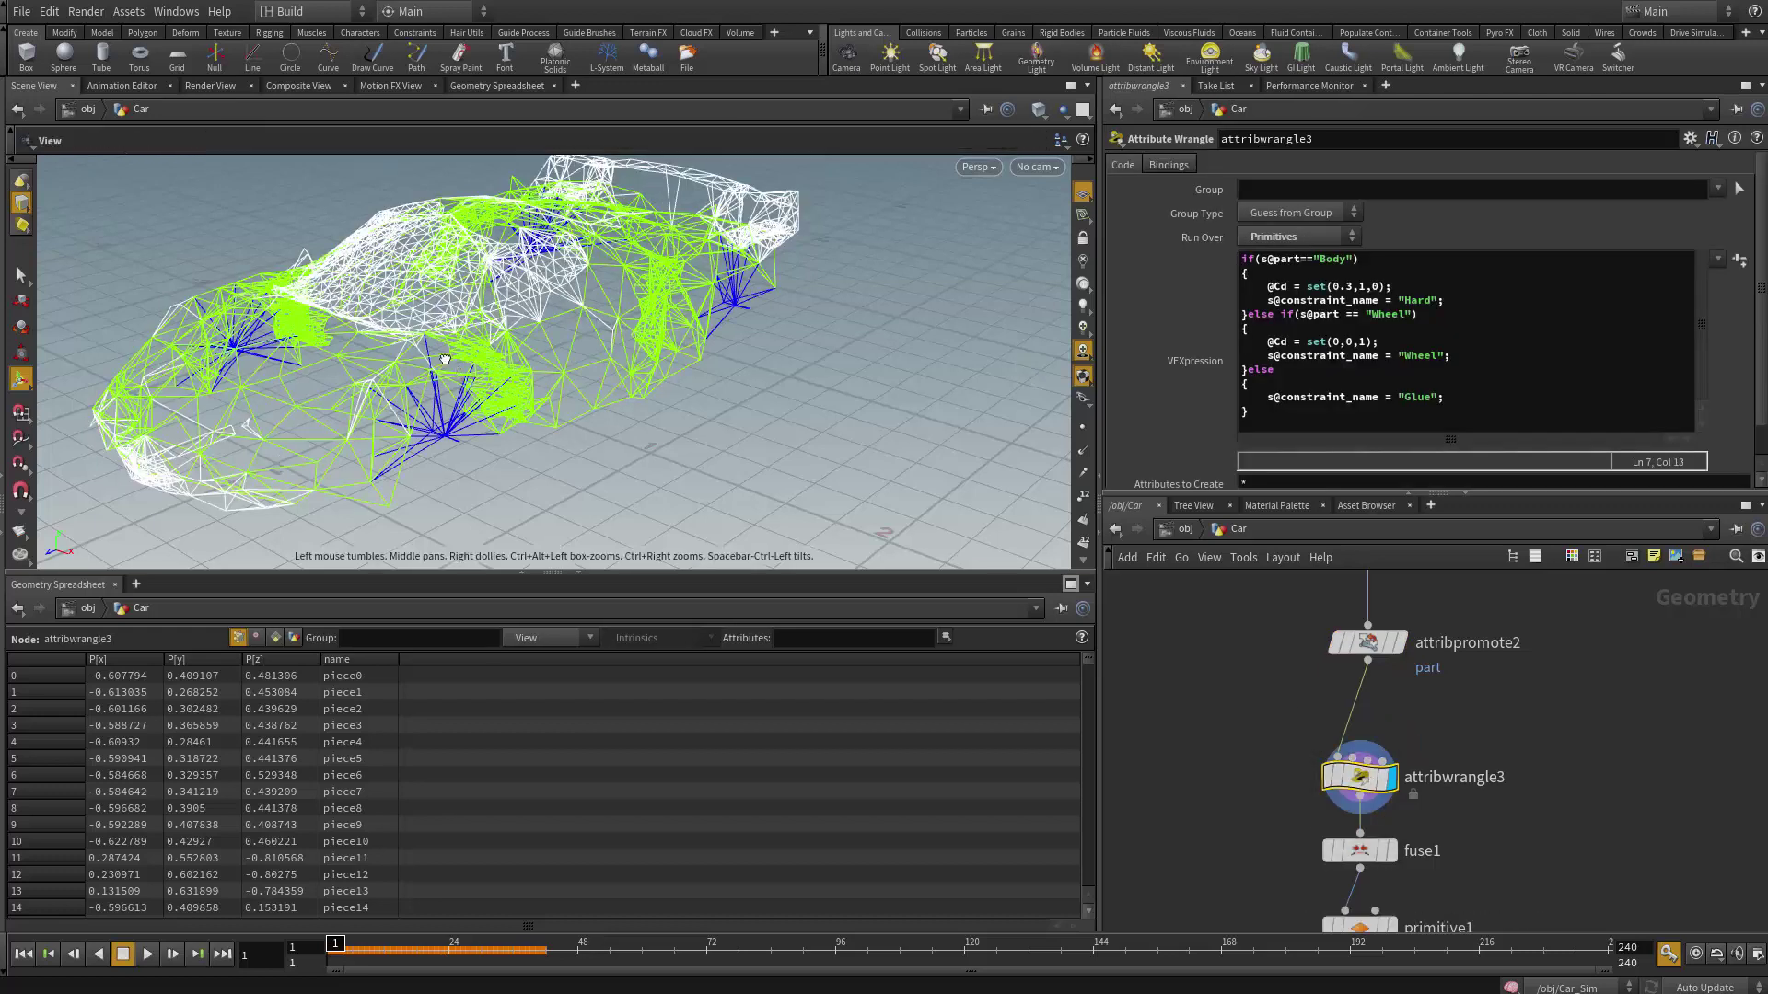
drag(445, 359, 562, 410)
middle_drag(1396, 662, 1401, 705)
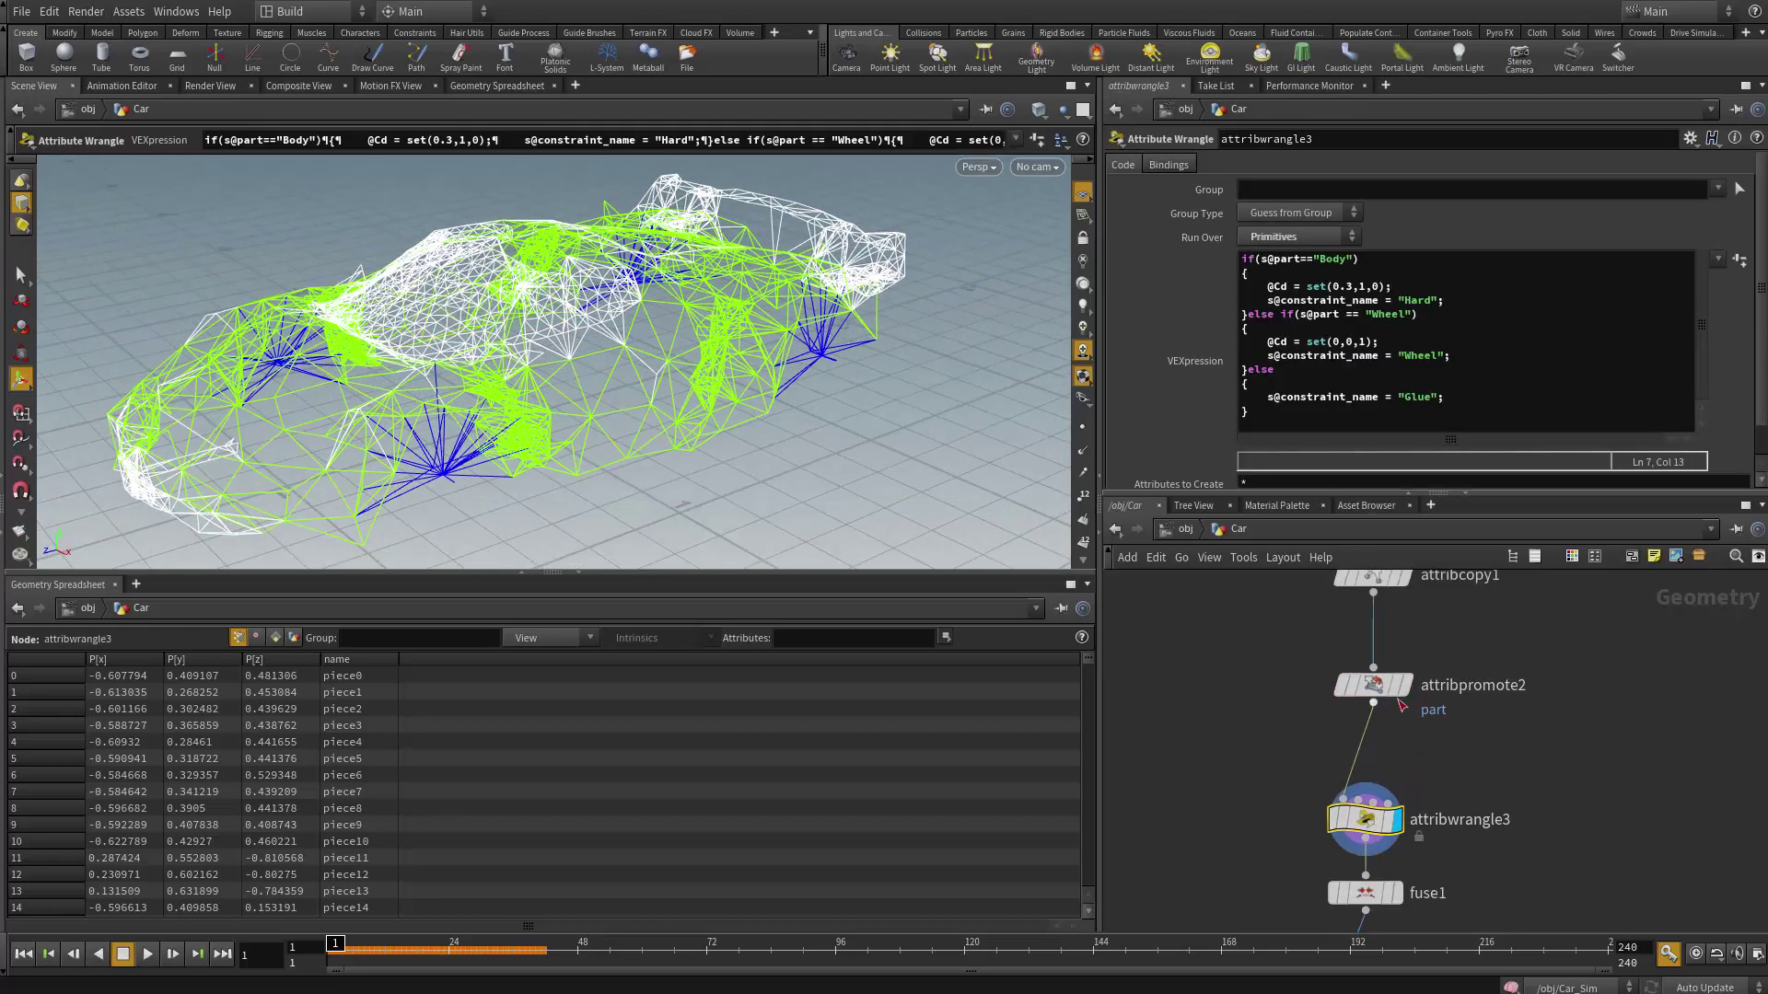
- Select attribpromote2 and examine the connection lines around the front wheel up close
click(1384, 688)
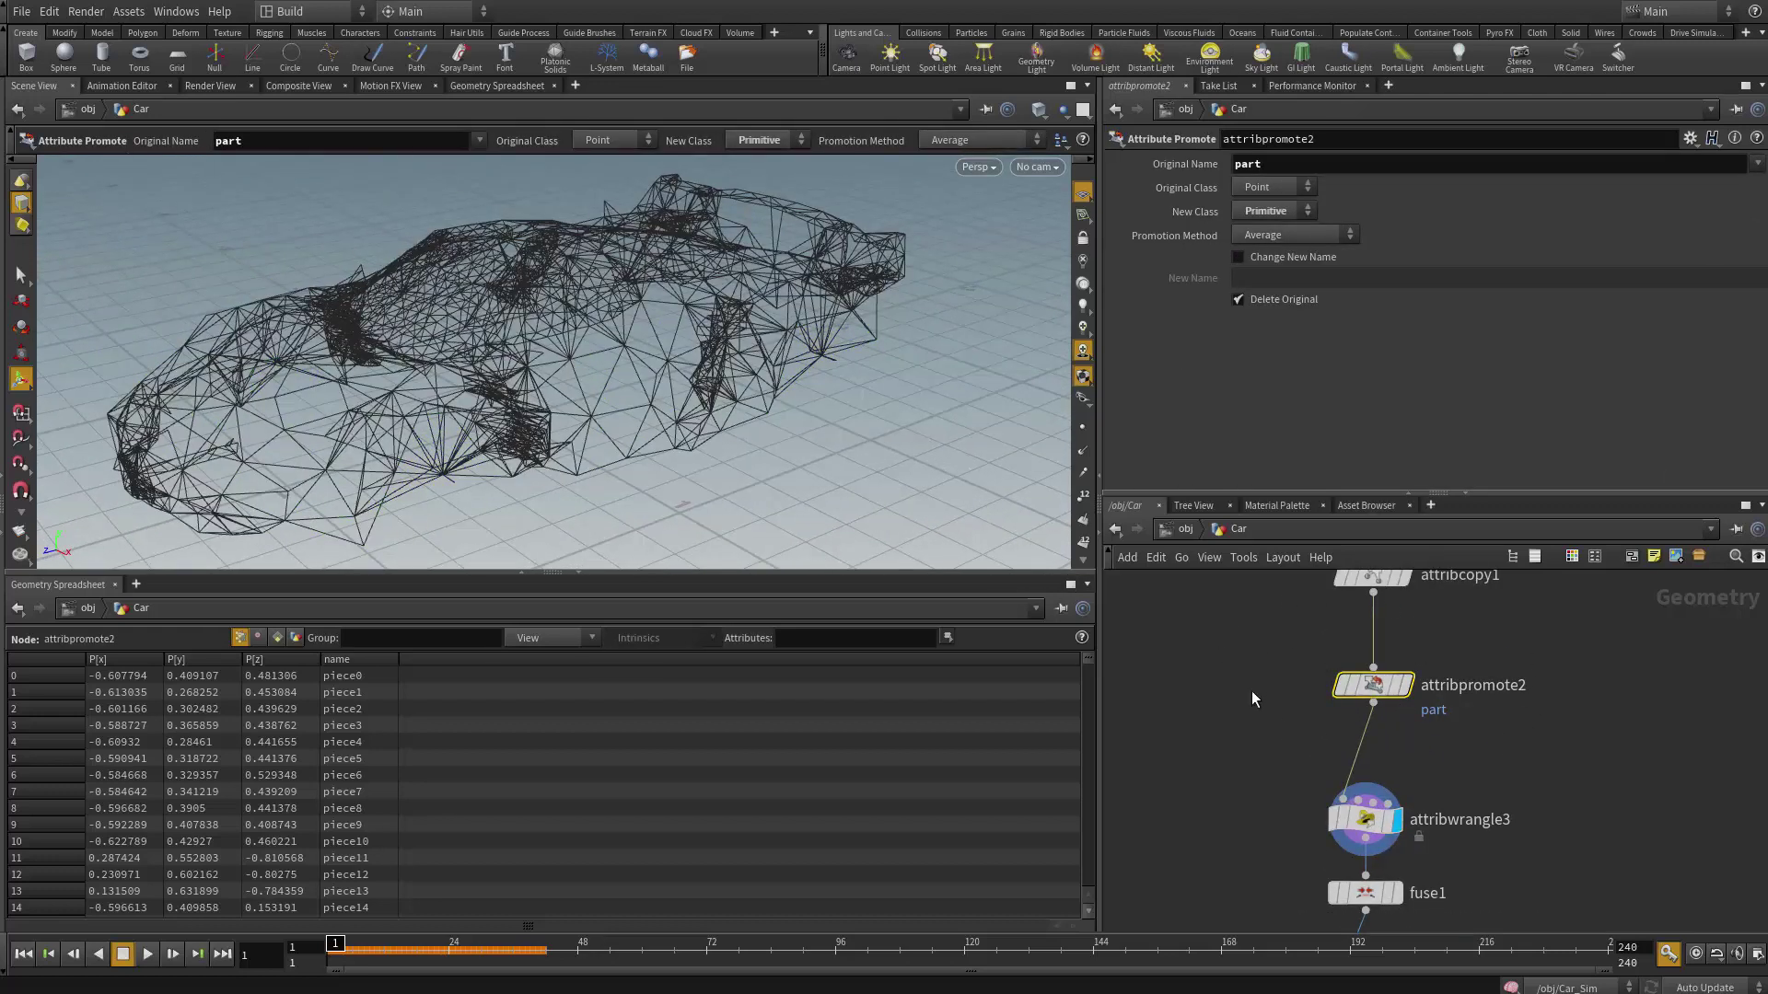
scroll(1251, 697, up, 2)
key(s)
click(865, 444)
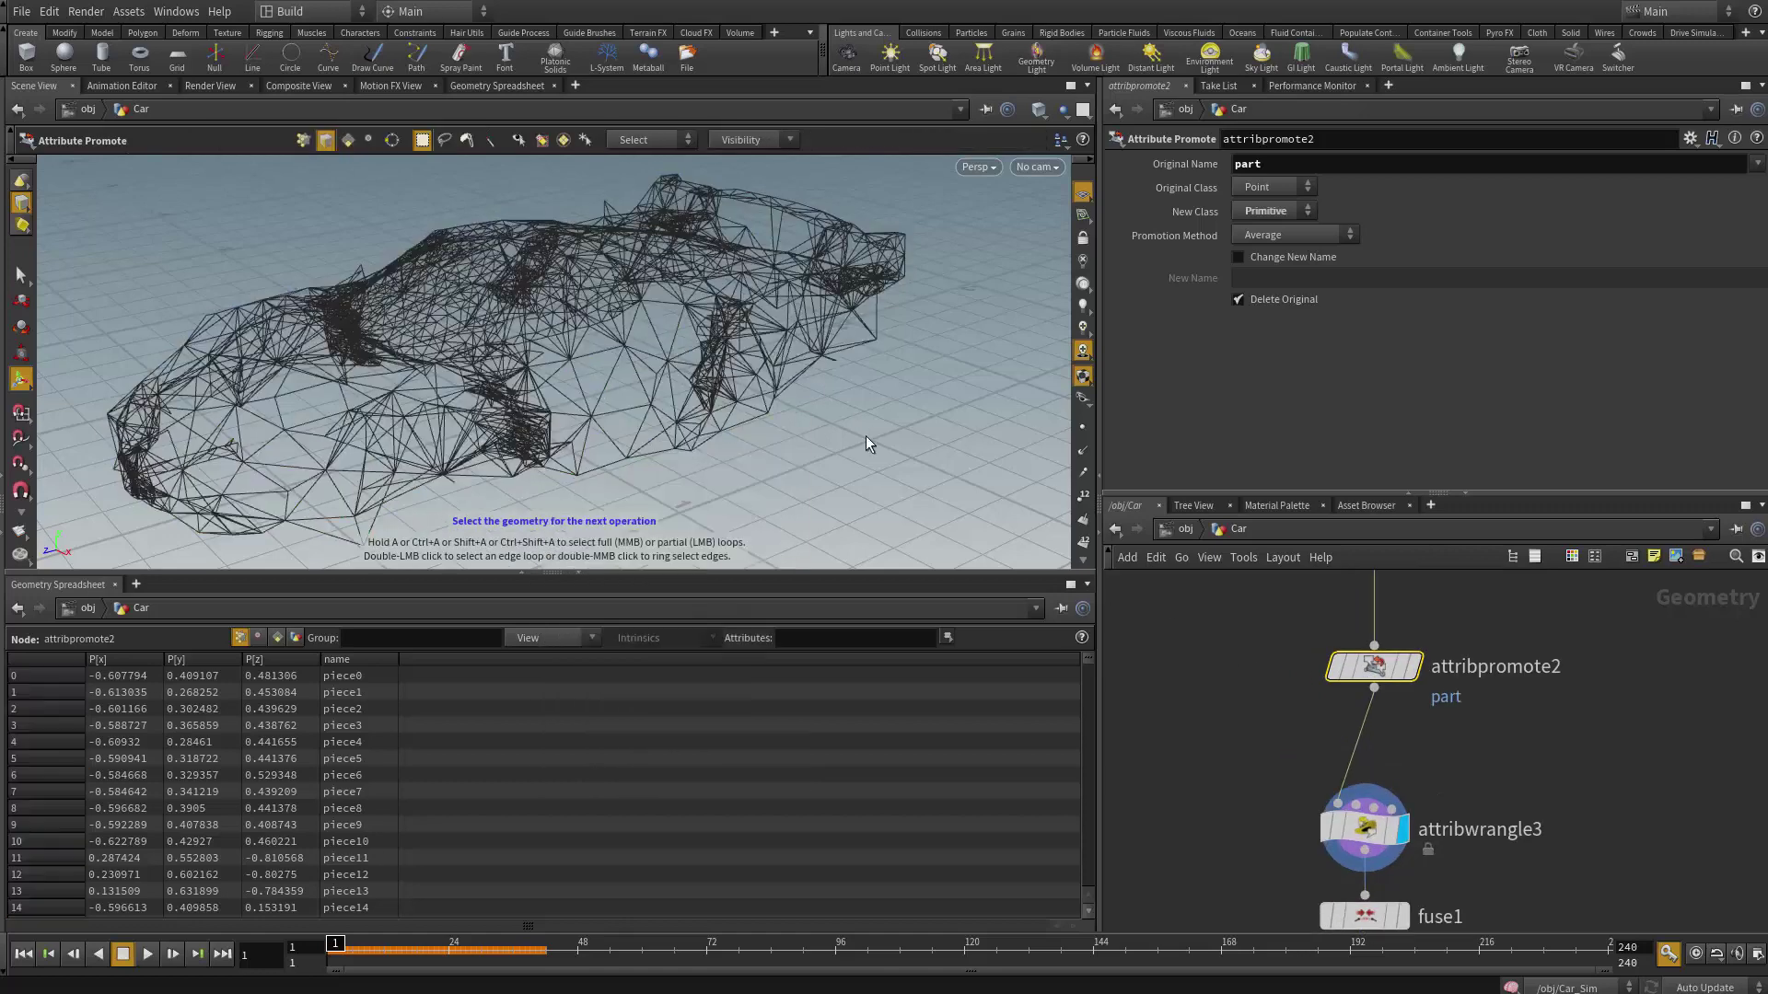
key(Escape)
scroll(411, 385, up, 5)
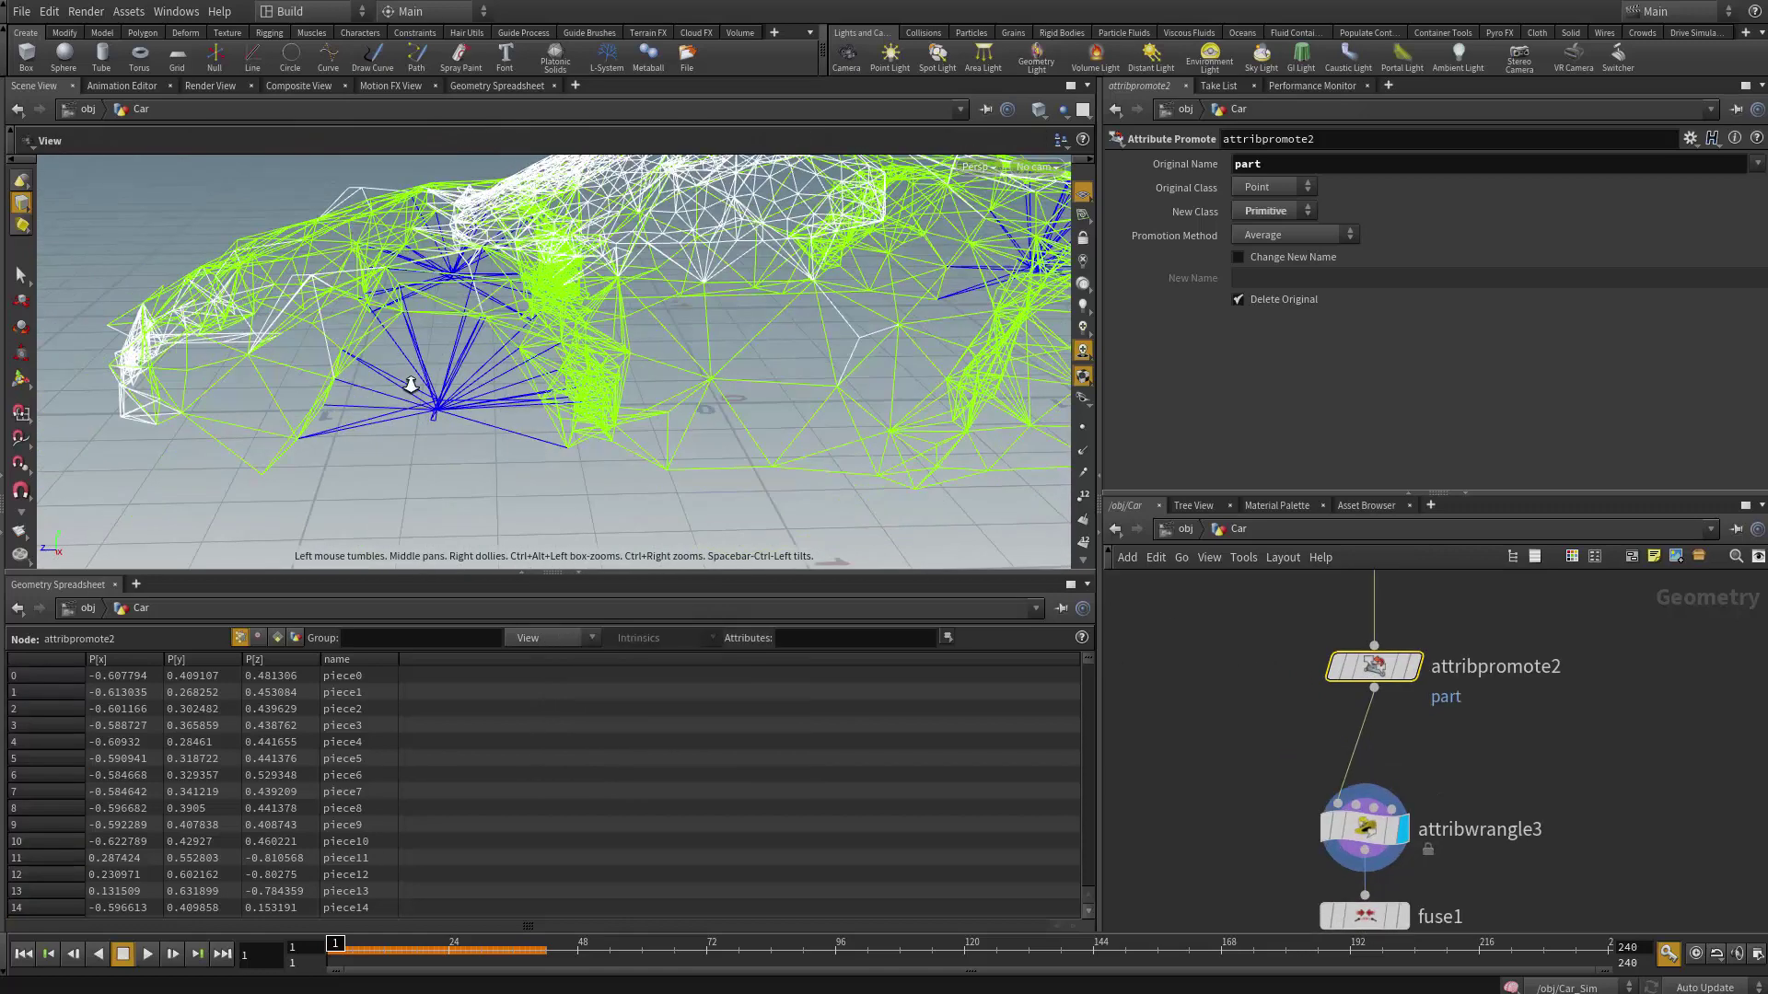
scroll(411, 385, up, 3)
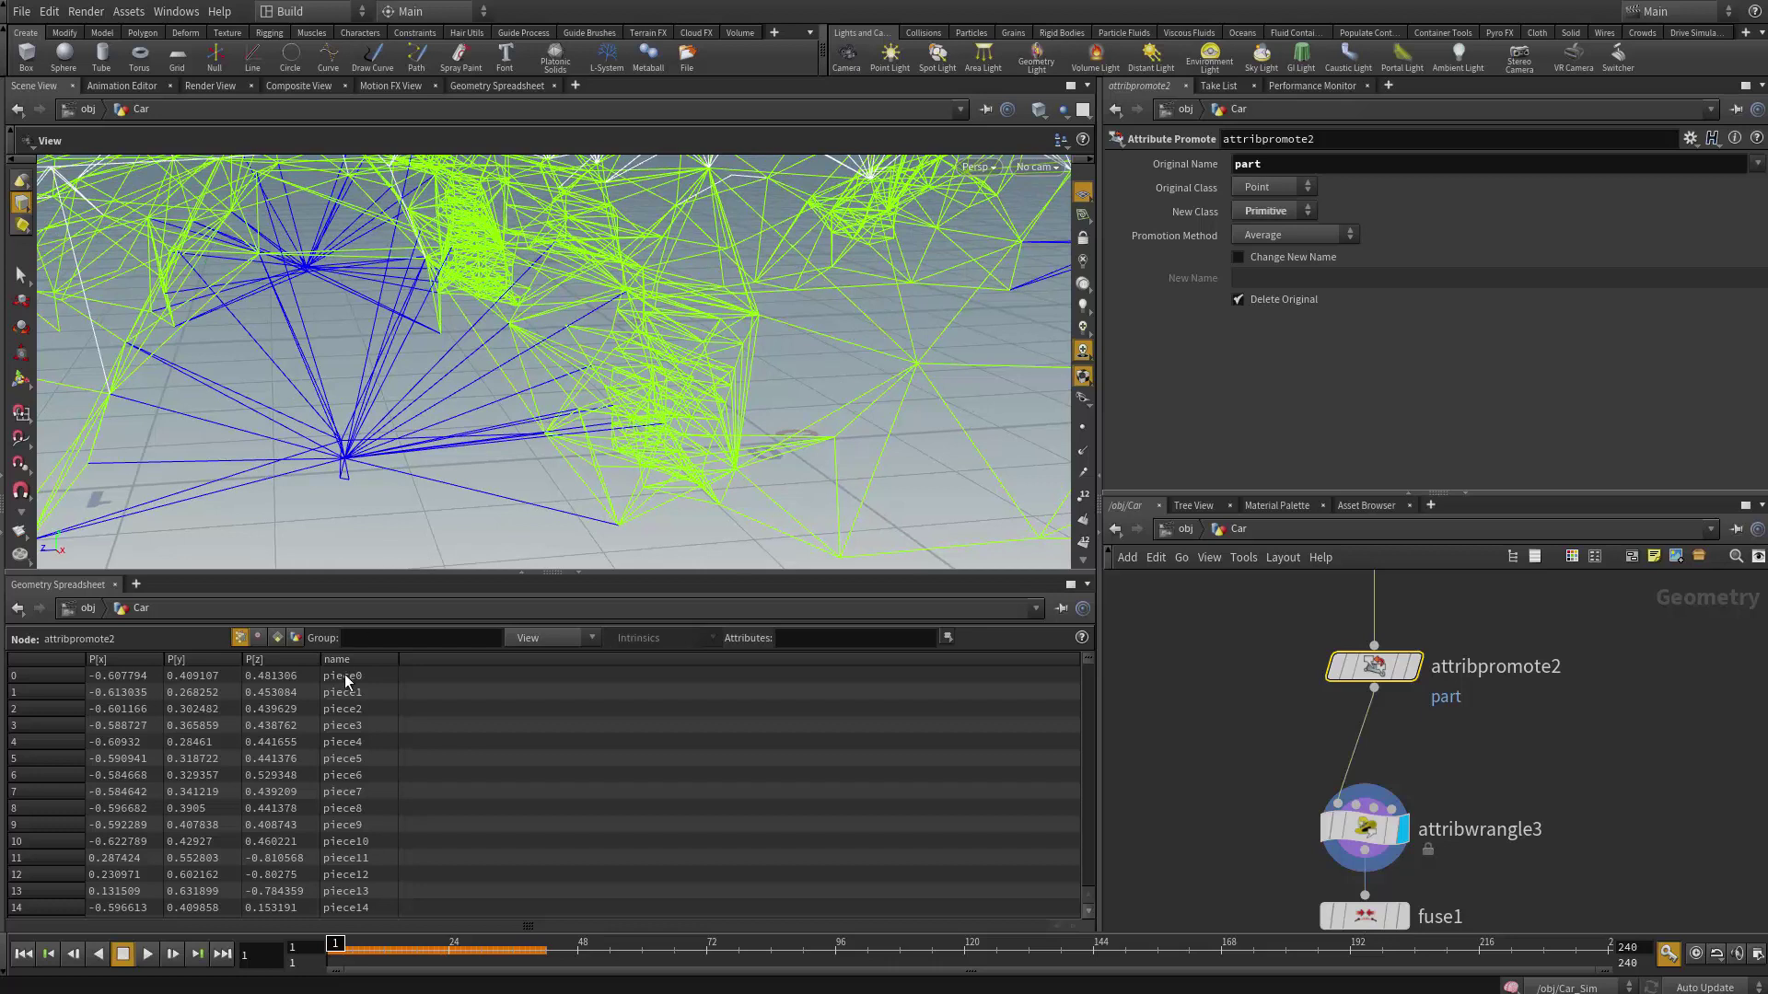
- Select attribcopy1 and check the part attribute on its points
mouse_move(1371, 681)
middle_drag(1346, 669, 1371, 829)
click(1404, 696)
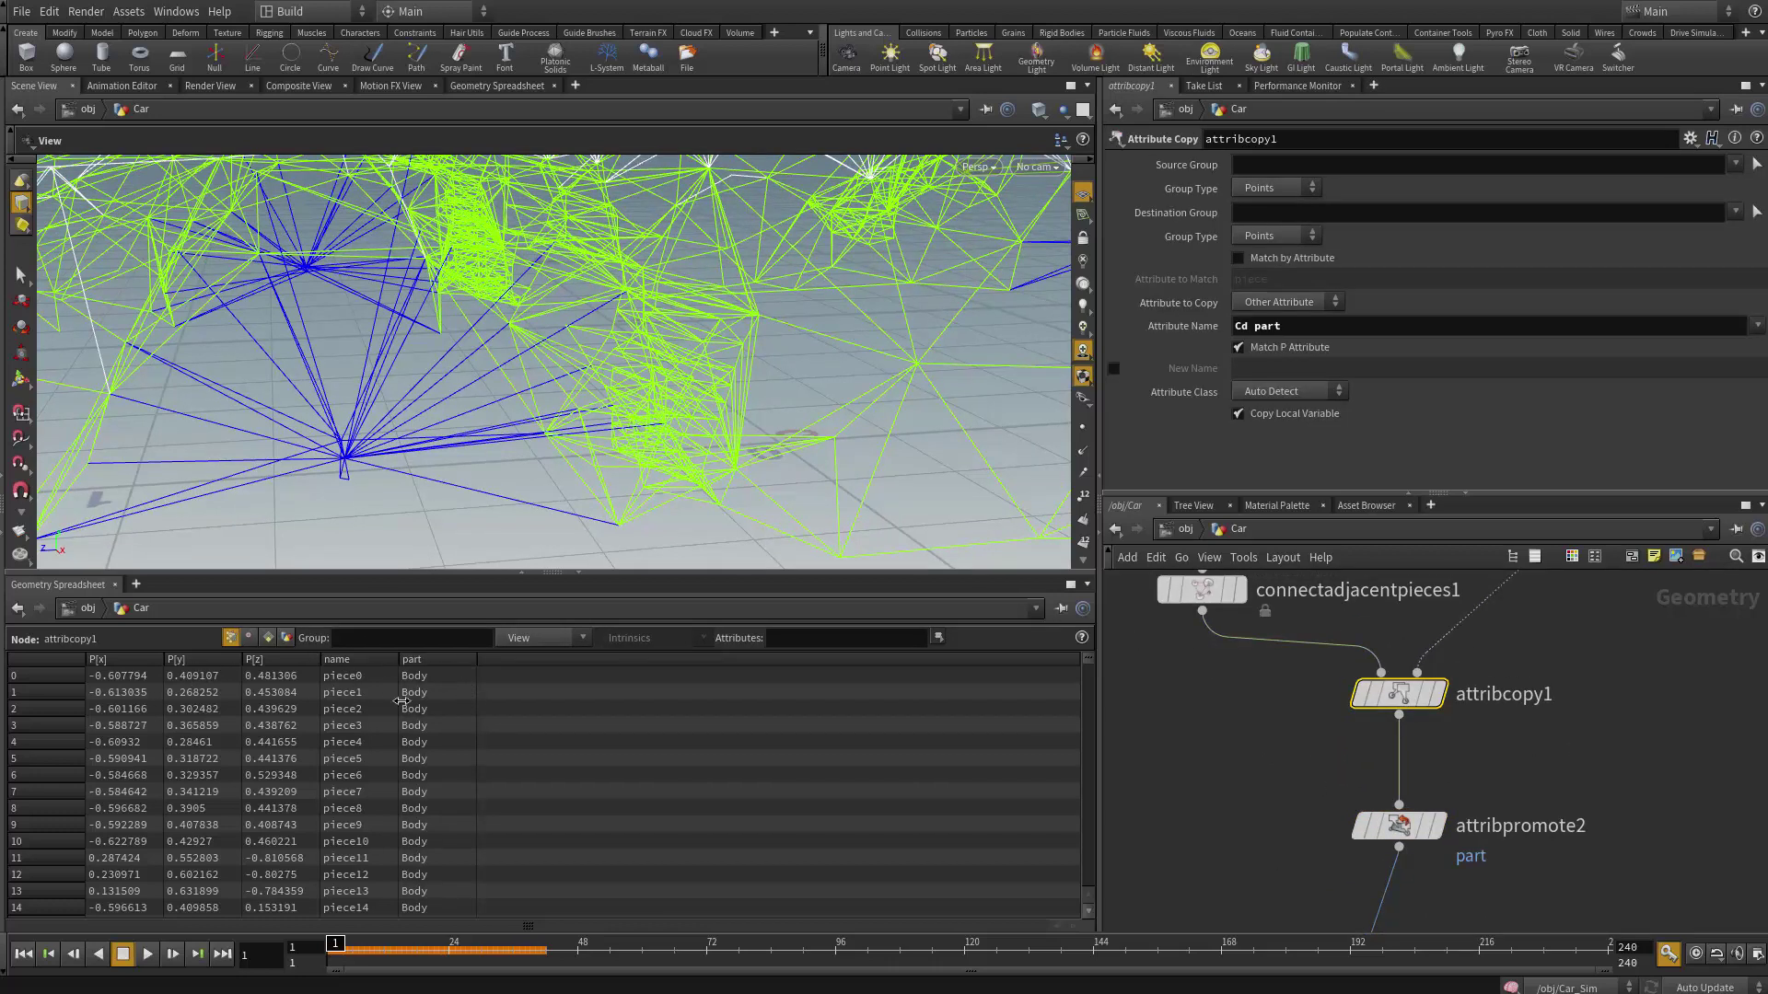
- Dissolve one connection line between the front wheel and the body, and detach and display the dissolve node beside the main chain
middle_drag(1289, 771, 1322, 776)
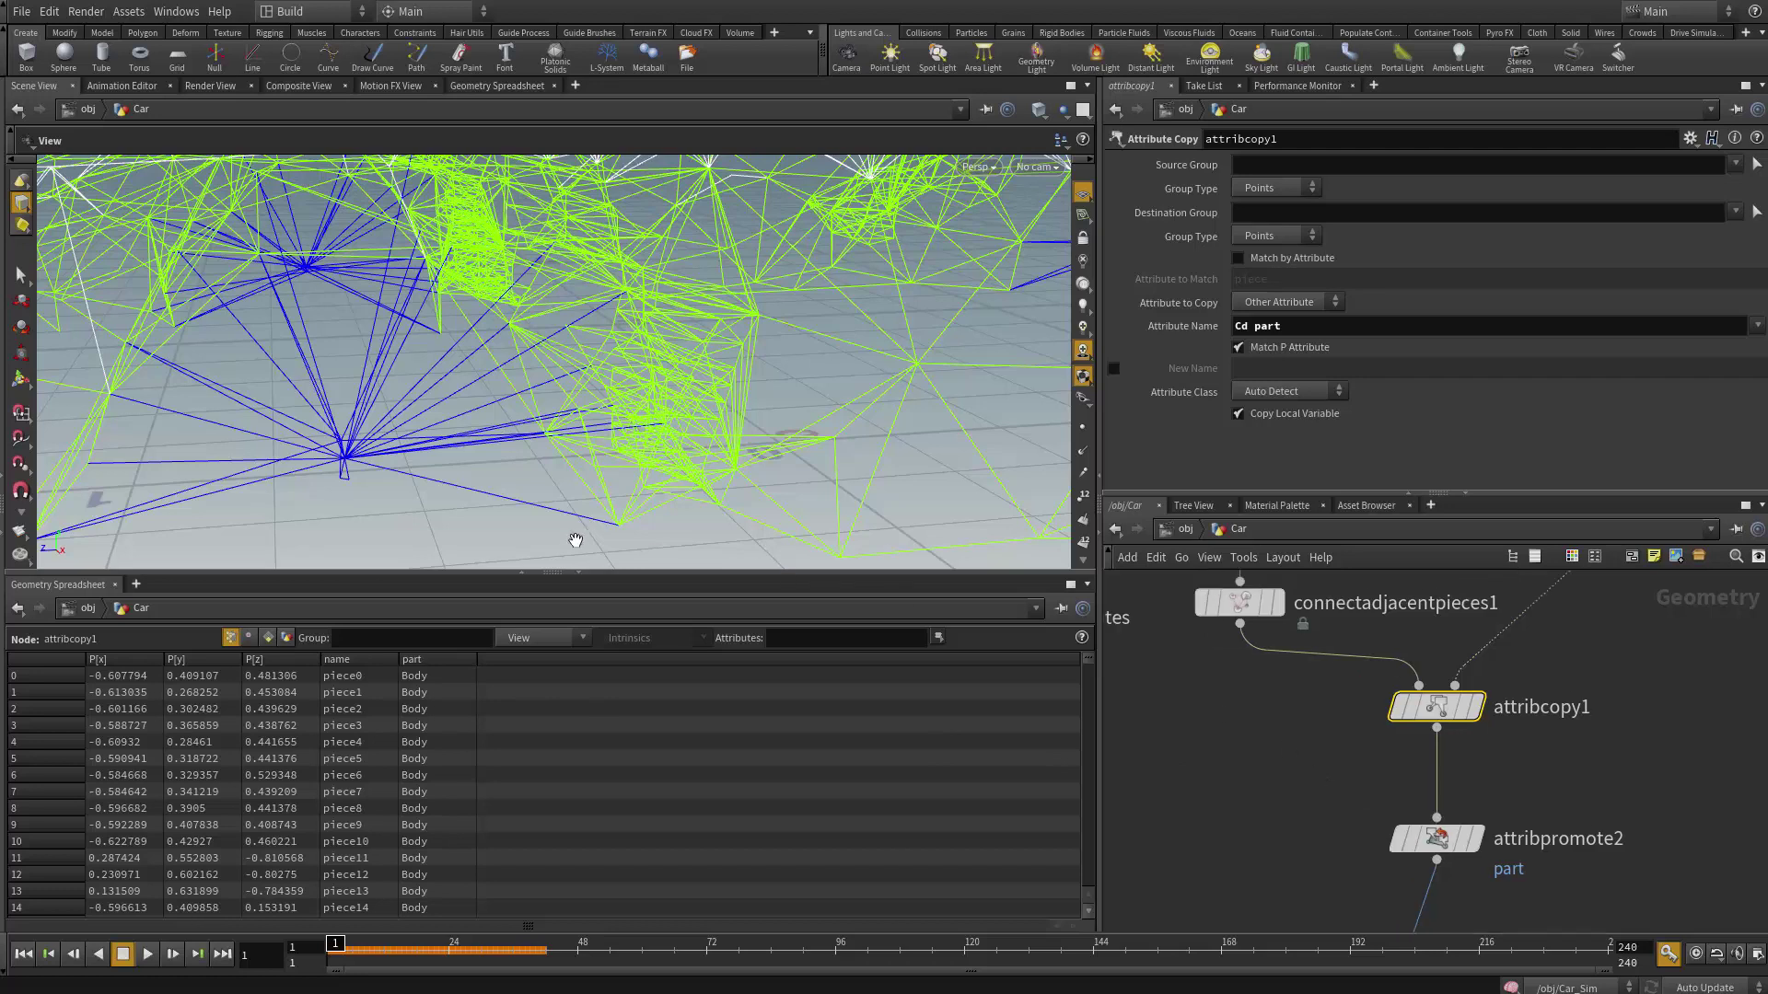
key(s)
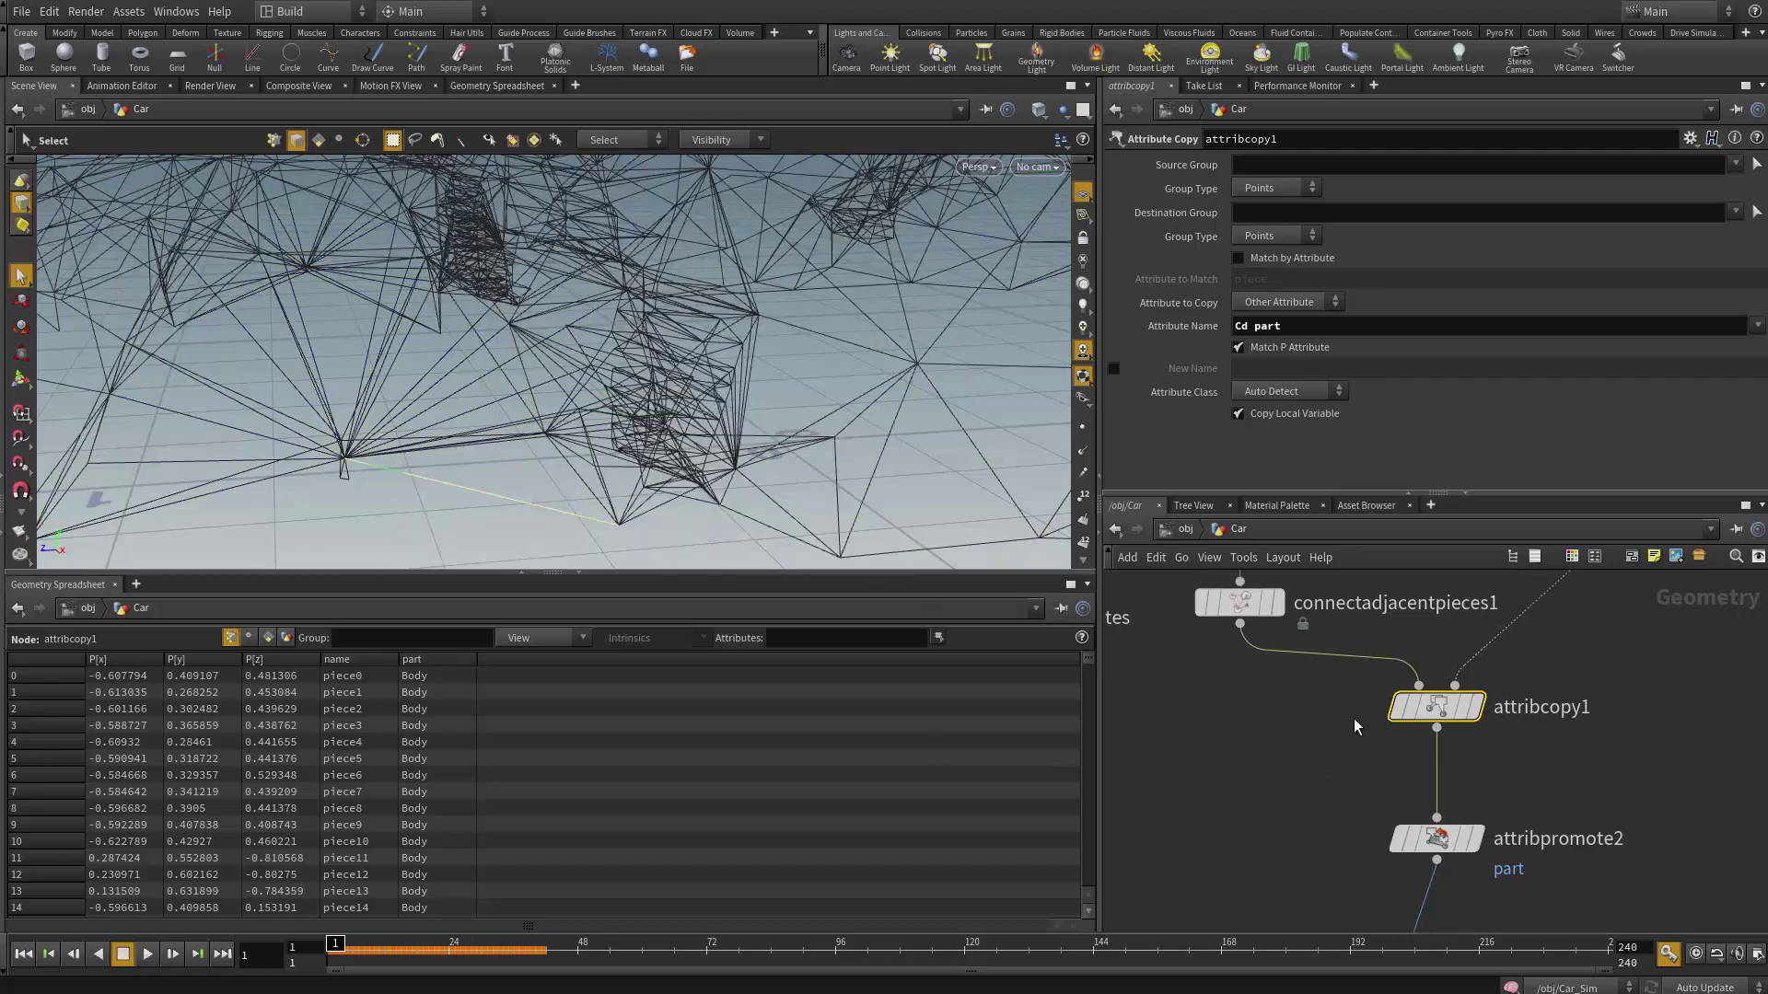
click(608, 409)
key(Delete)
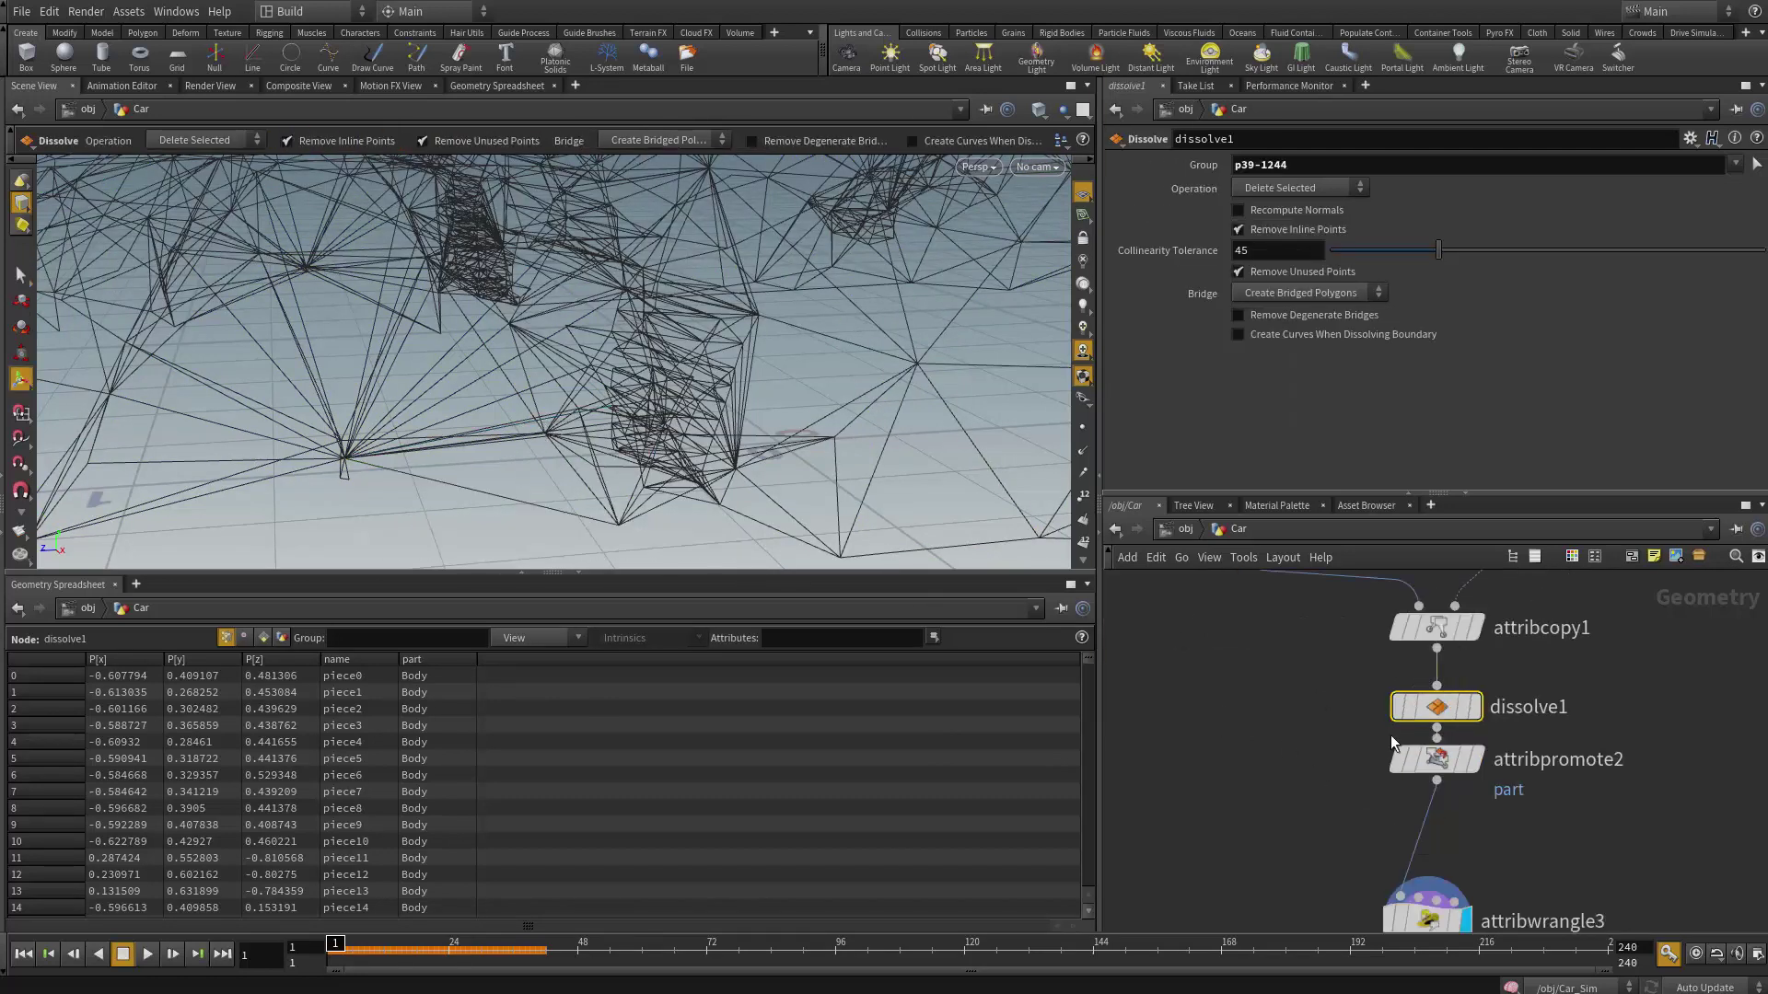
drag(1428, 711, 1278, 706)
click(1314, 702)
- Set dissolve1's operation to Delete Non-Selected and check the isolated line's primitive and point attributes
click(1312, 187)
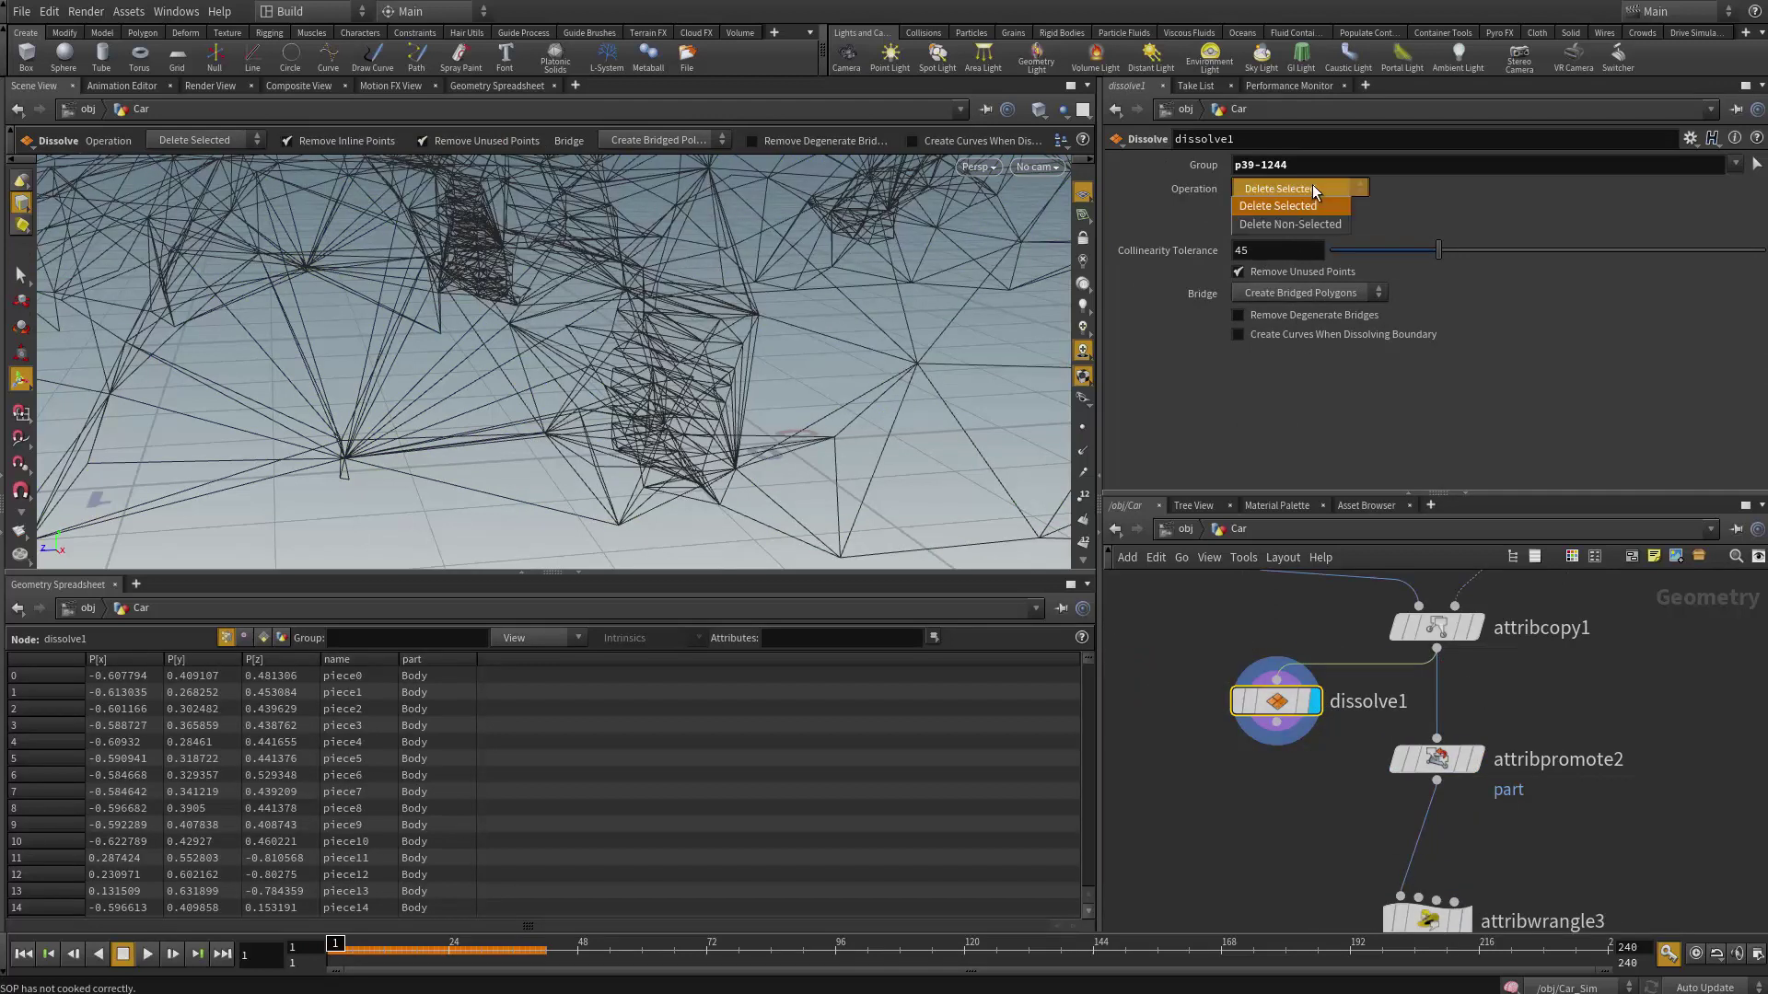
click(1309, 225)
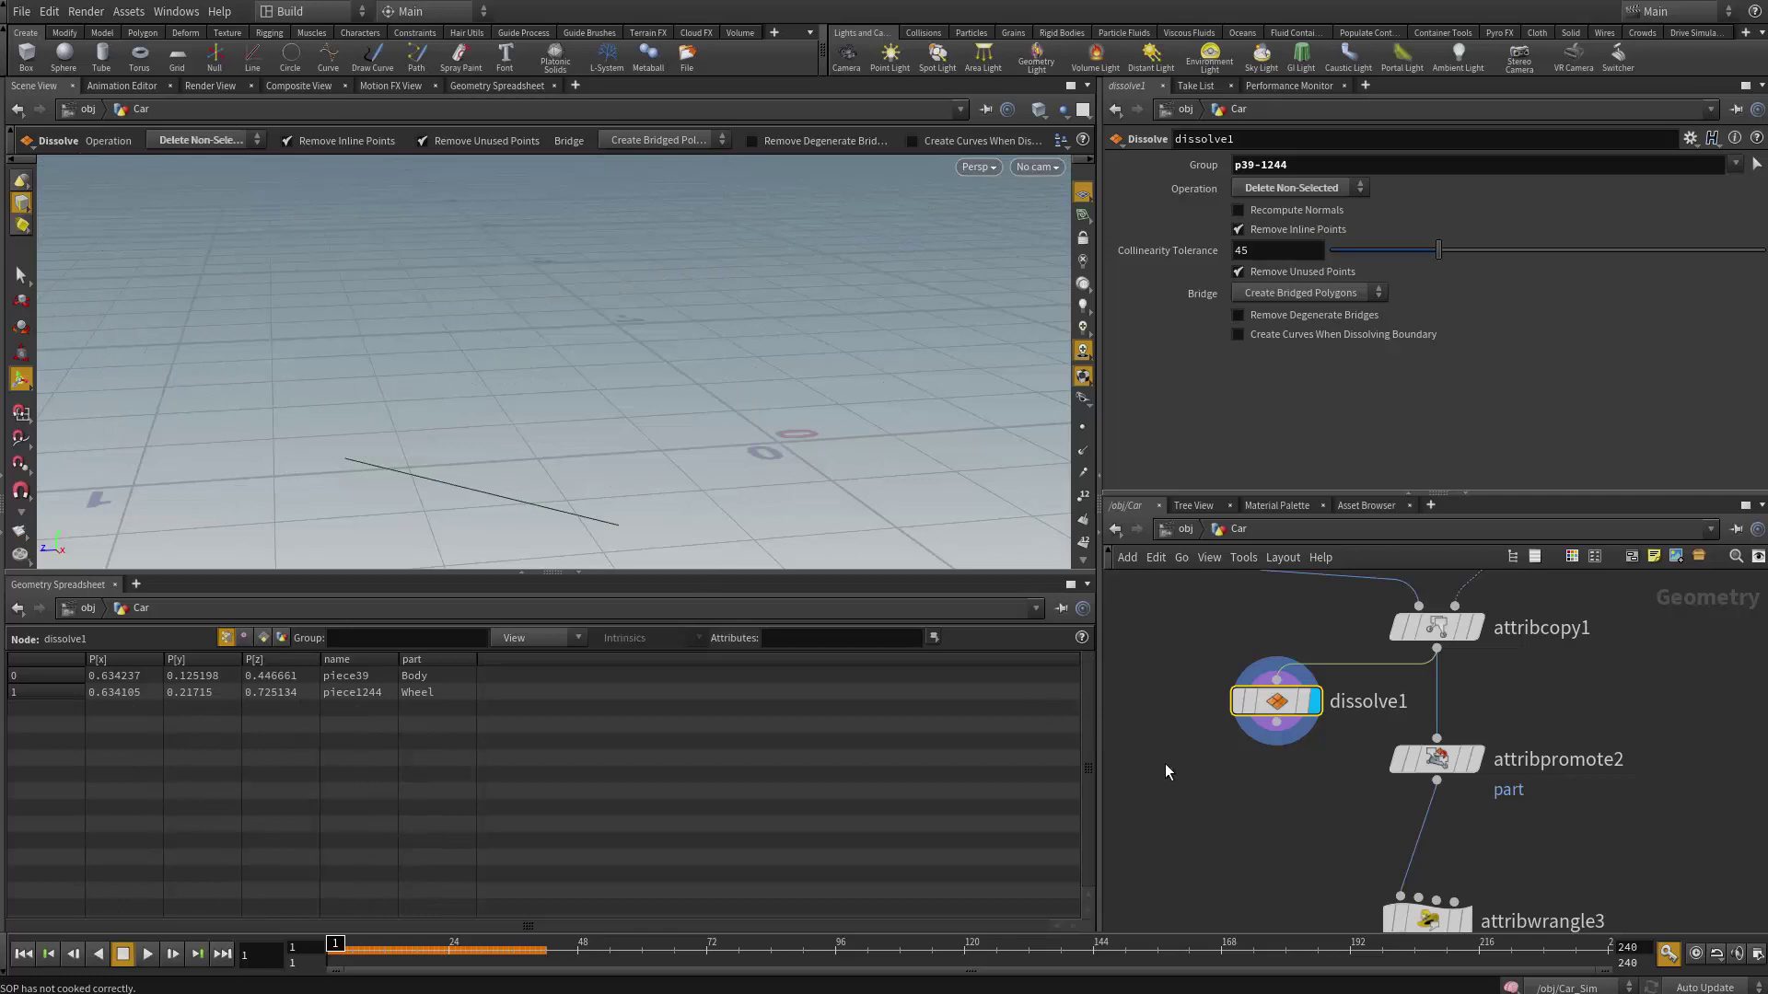
drag(1287, 701, 1249, 709)
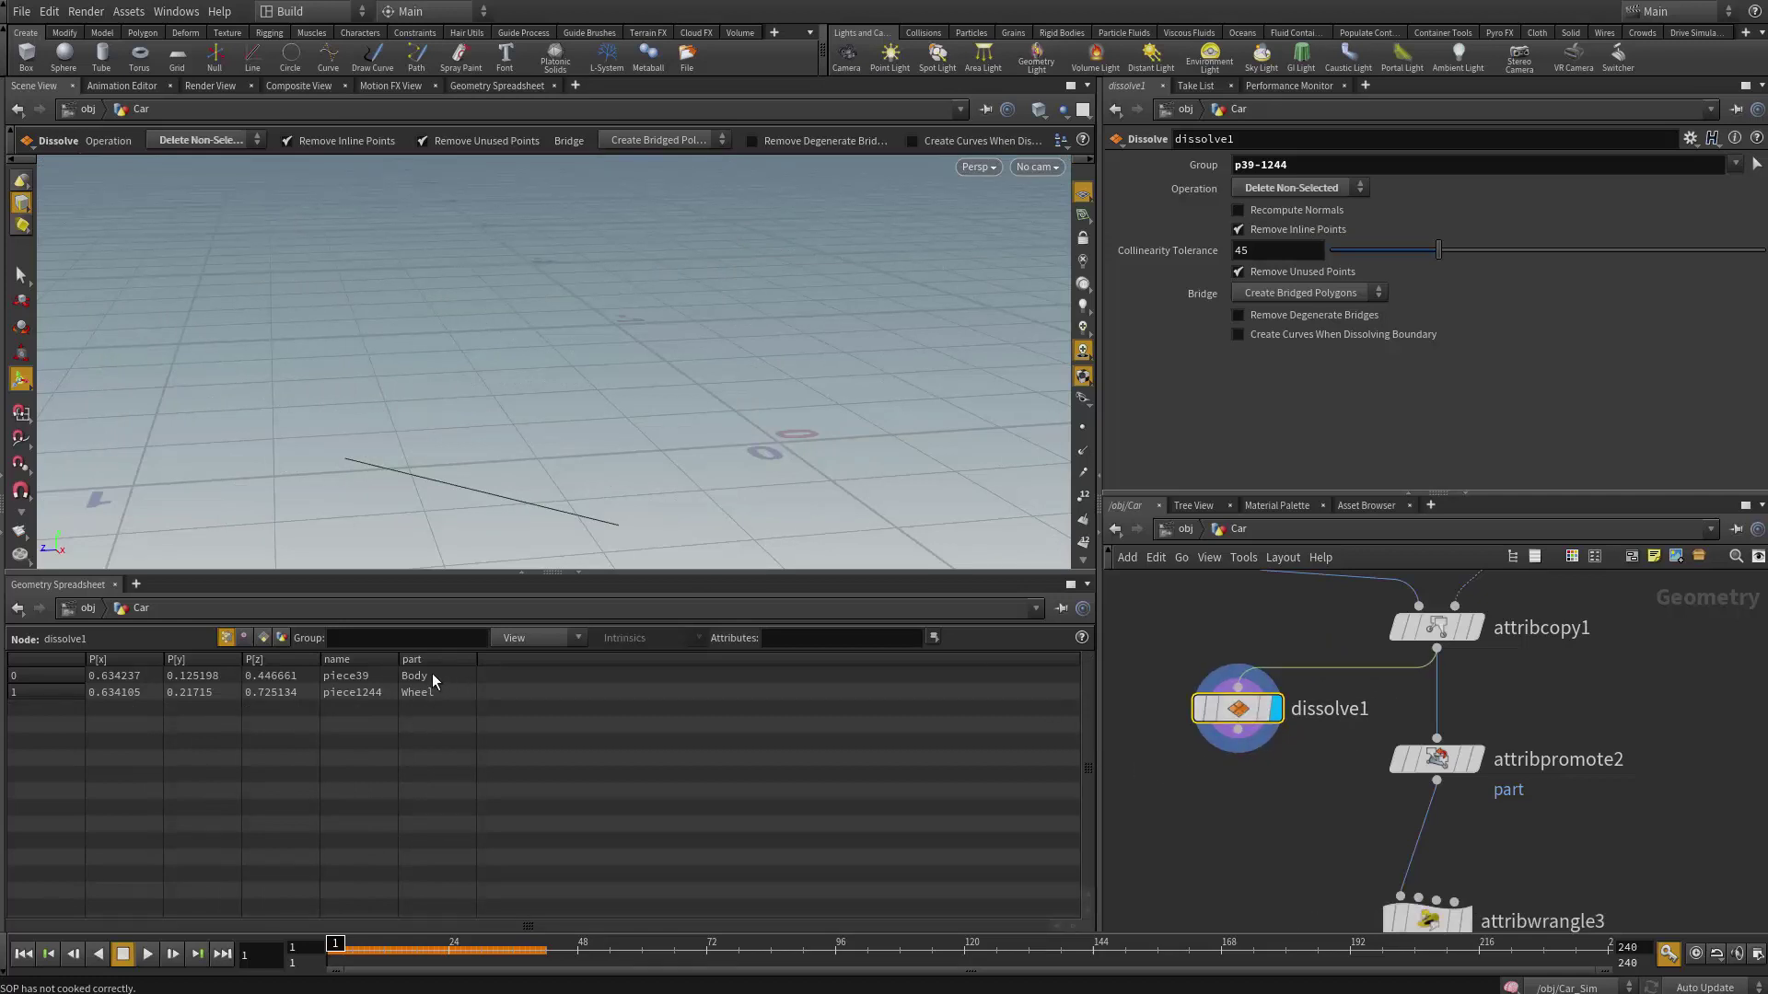
click(263, 637)
click(225, 638)
- Add an Attribute Promote node below dissolve1, display it, and move both nodes away from the main chain
middle_drag(1326, 826, 1378, 785)
click(1289, 689)
key(Tab)
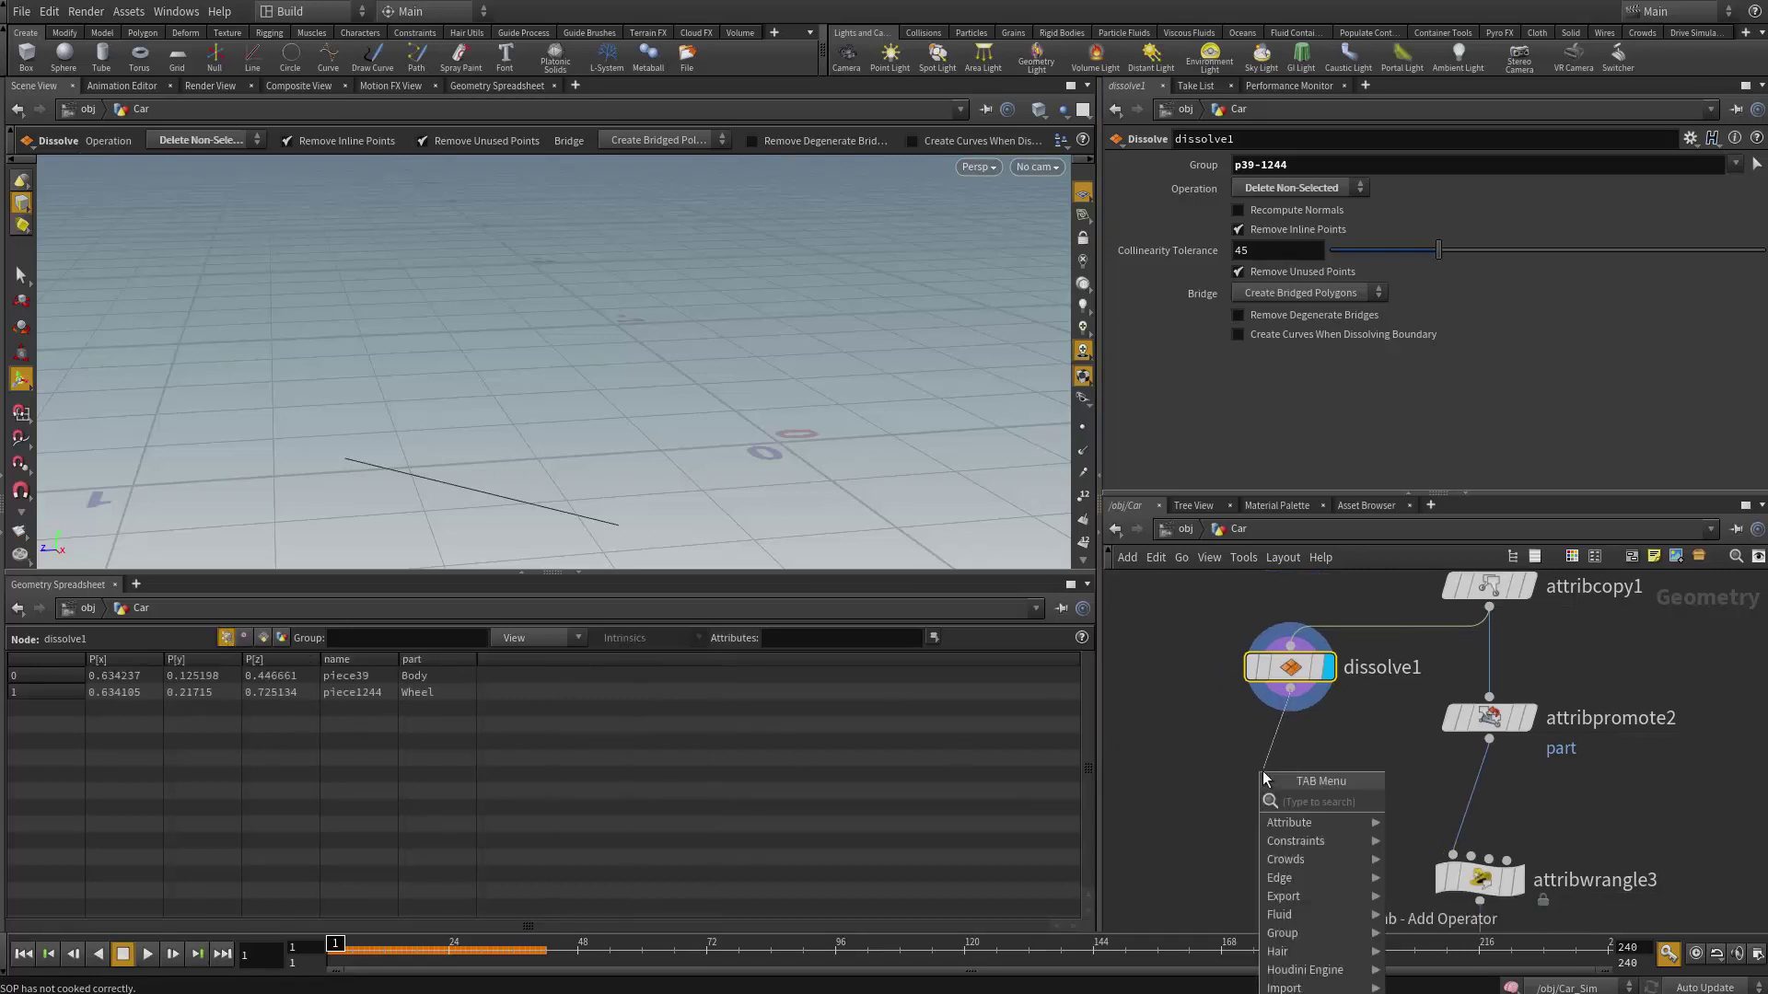
text(attribpro)
key(Return)
click(1263, 778)
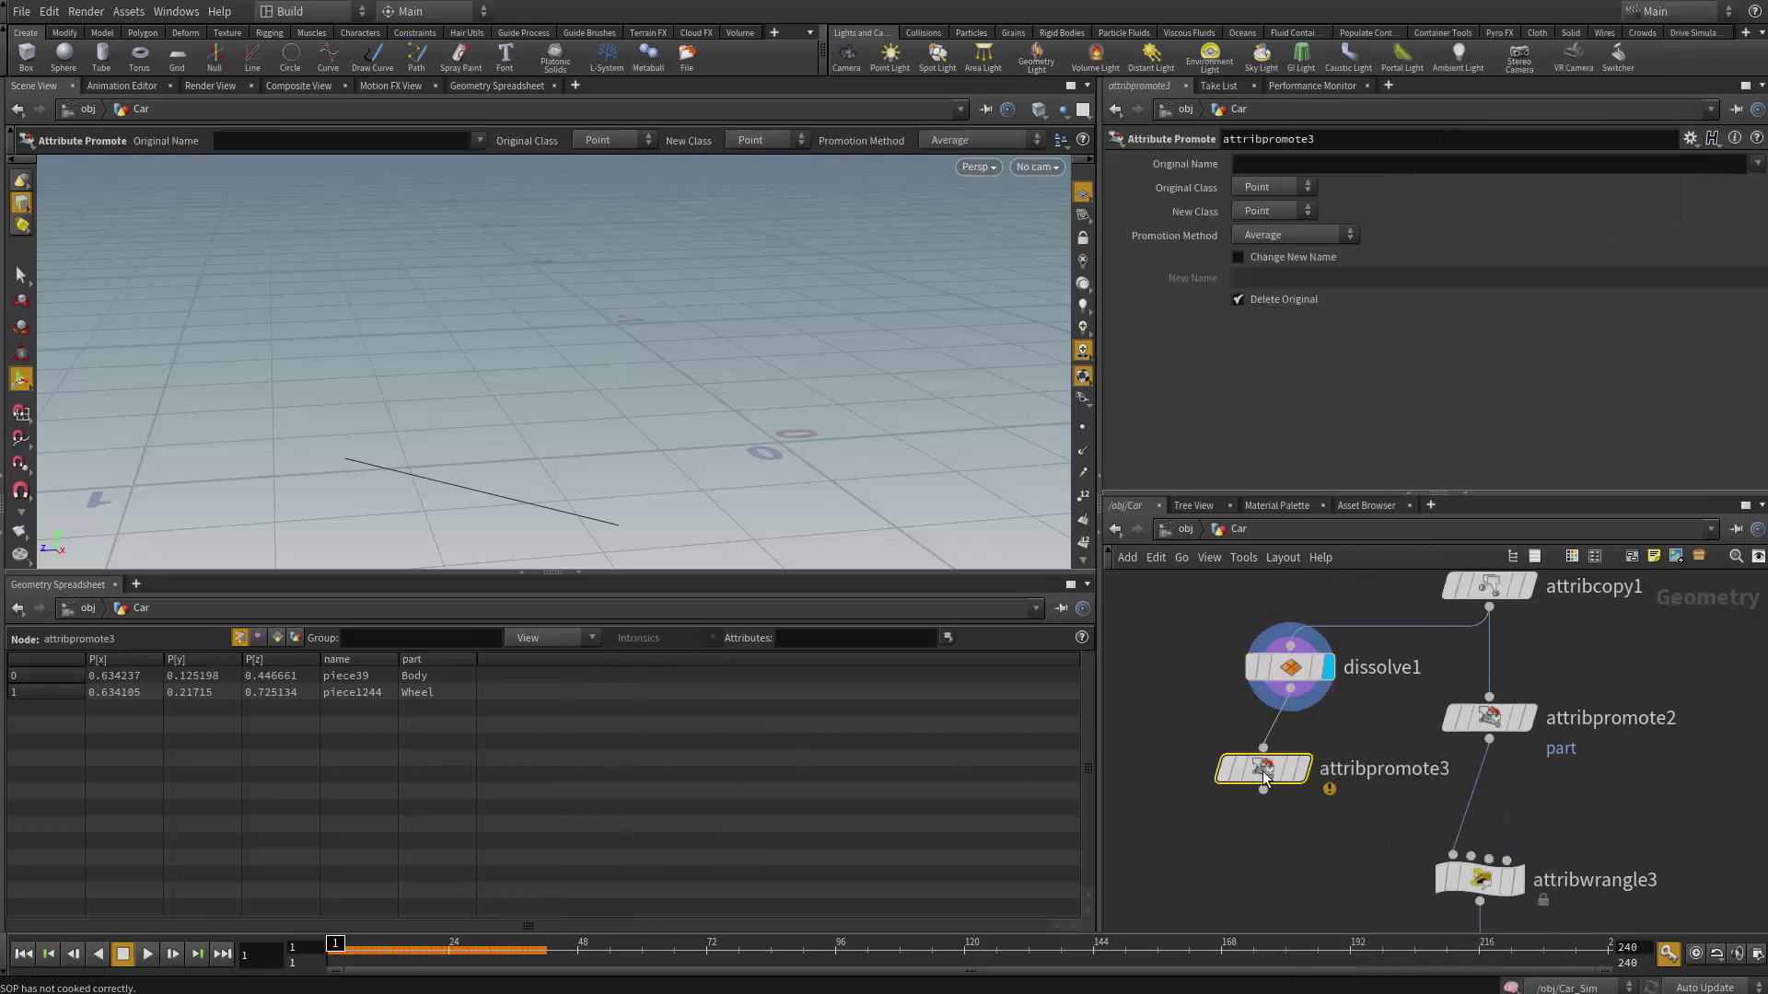
drag(1263, 778, 1279, 778)
click(1319, 768)
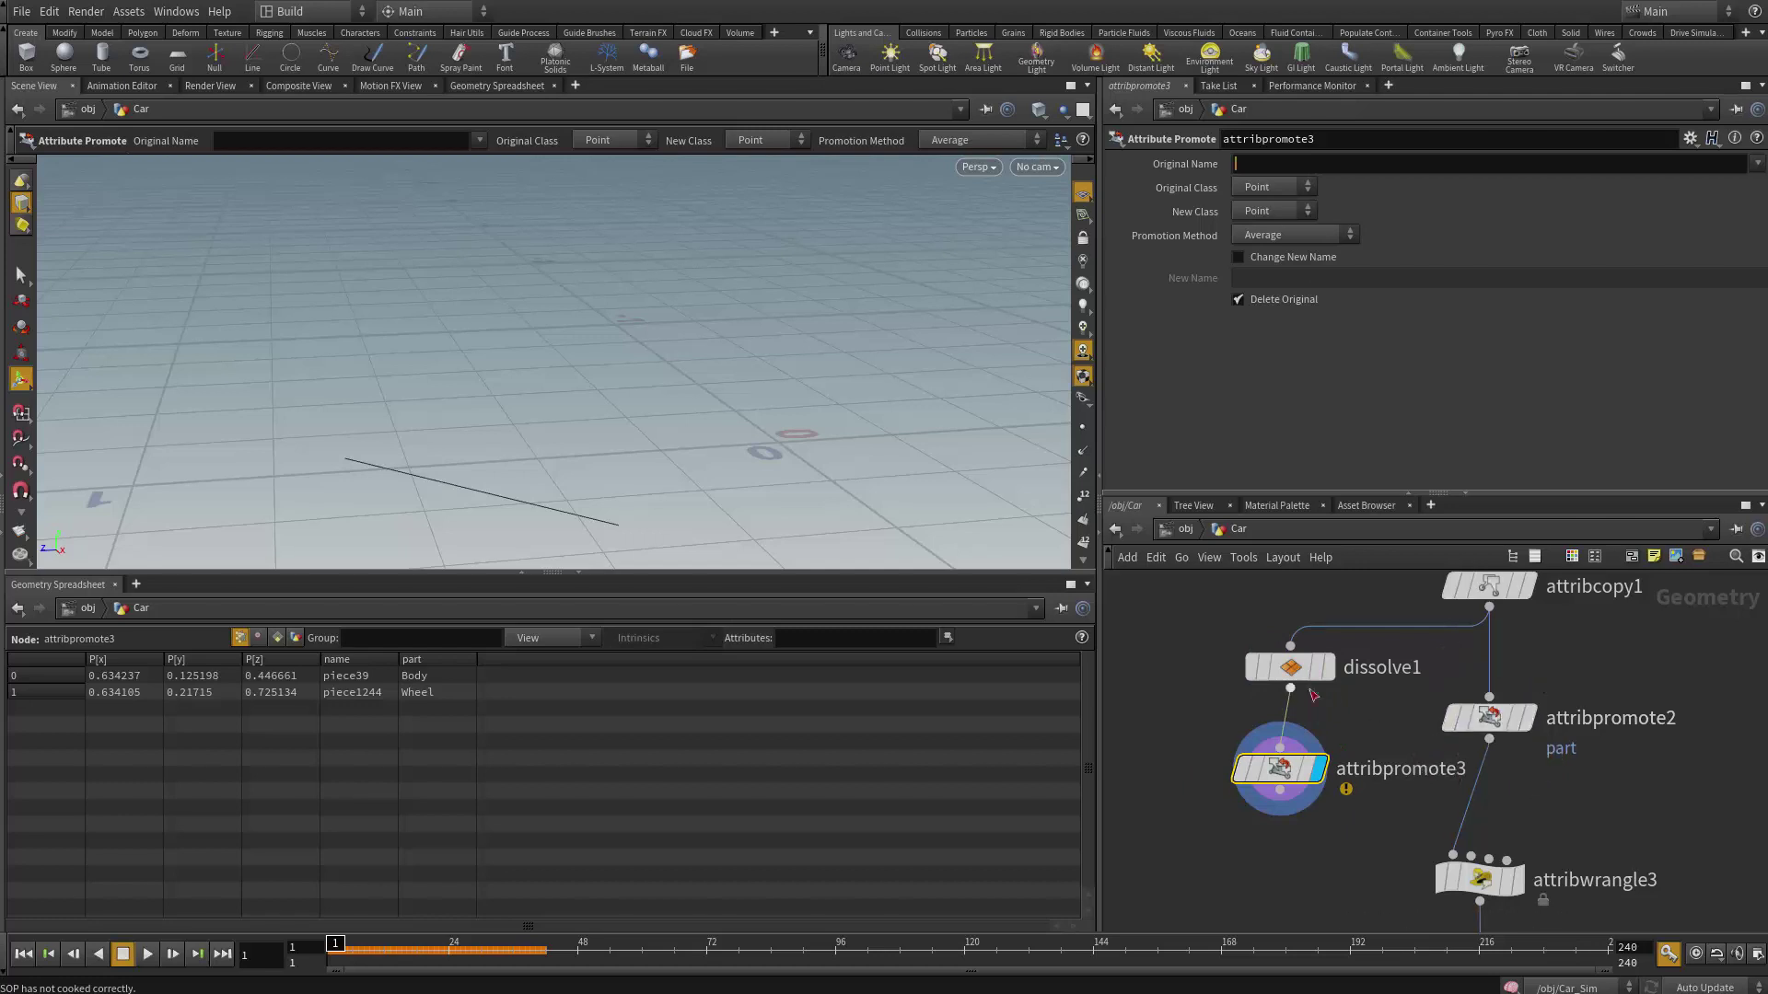
drag(1197, 652, 1326, 843)
drag(1296, 774, 1246, 767)
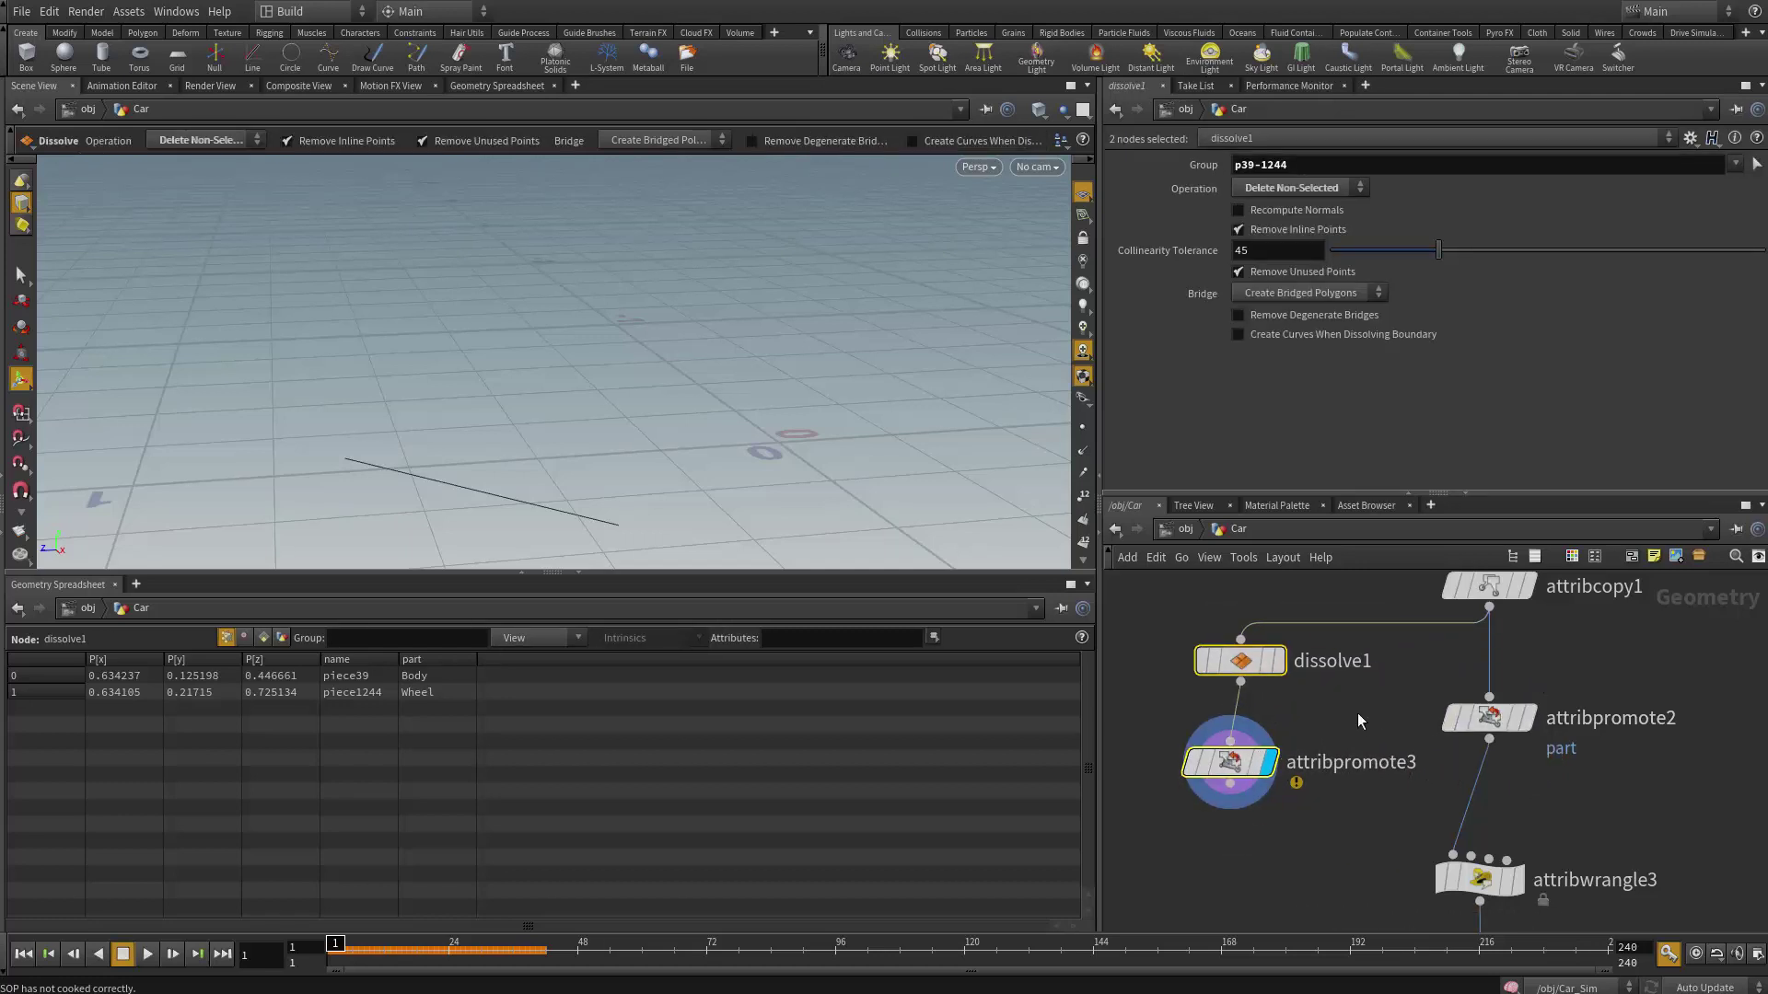
- Set attribpromote3's original name to part and new class to Primitive, and check the line's primitive attributes
click(1238, 764)
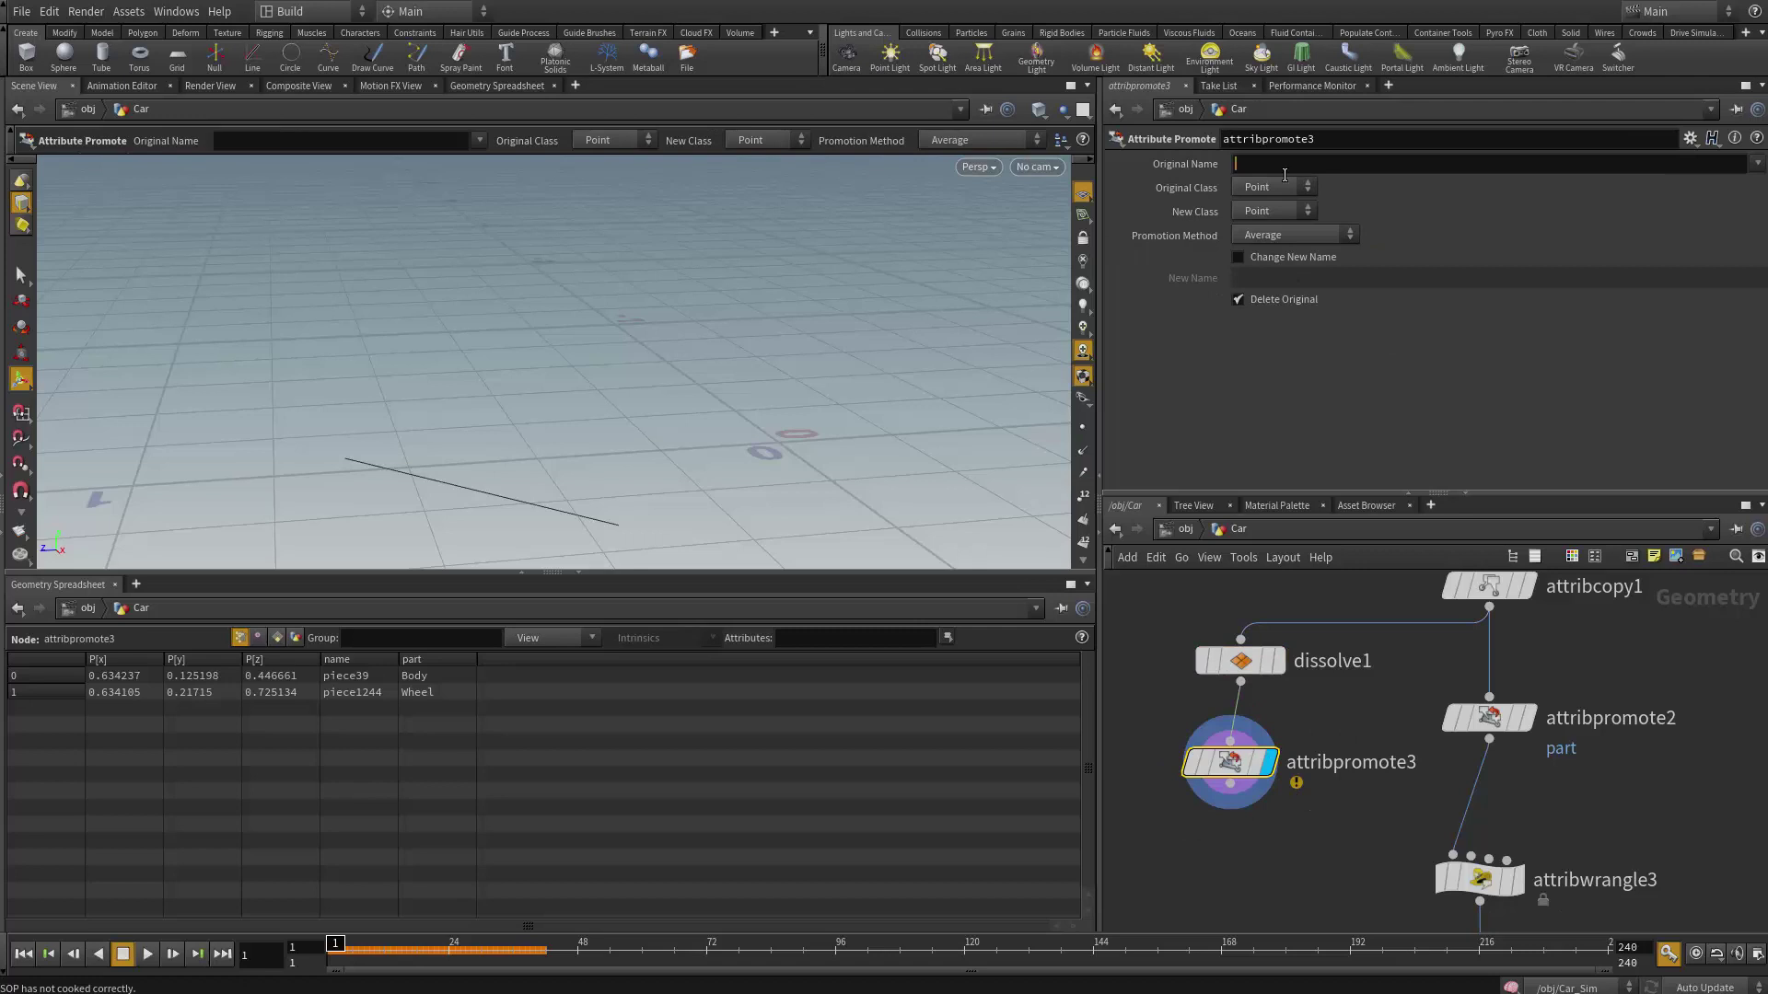
text(part)
key(Return)
click(1289, 212)
click(1273, 250)
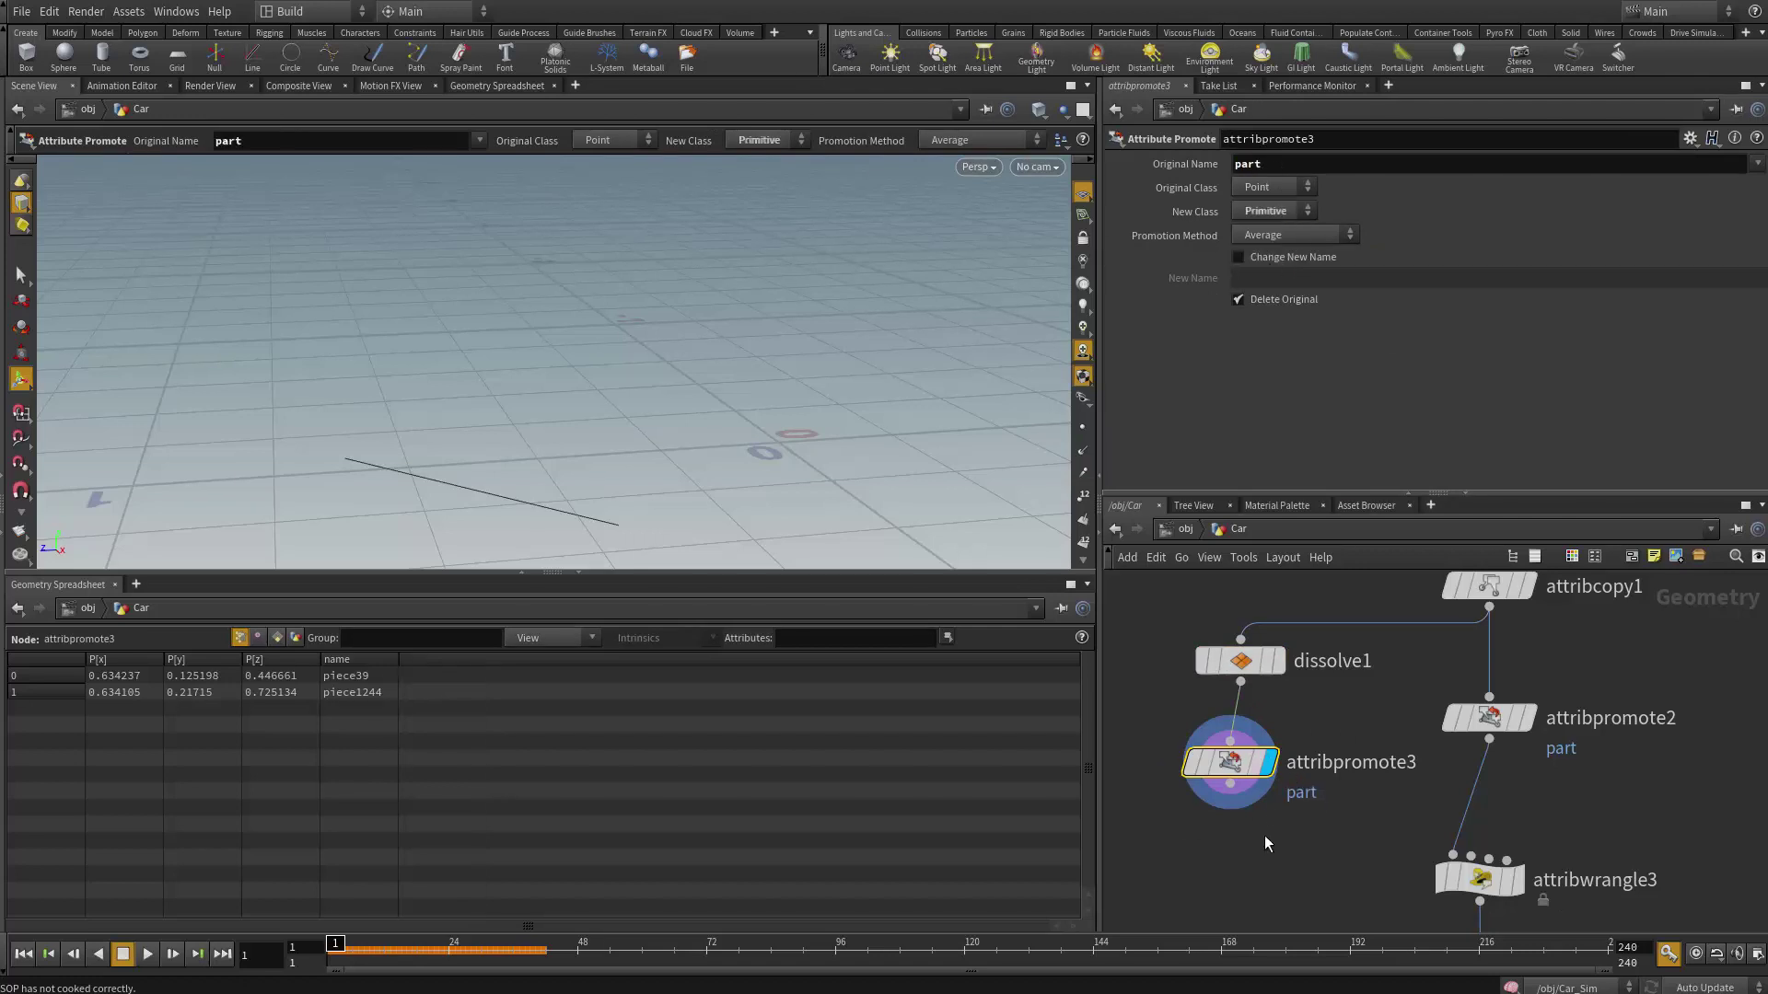
click(277, 637)
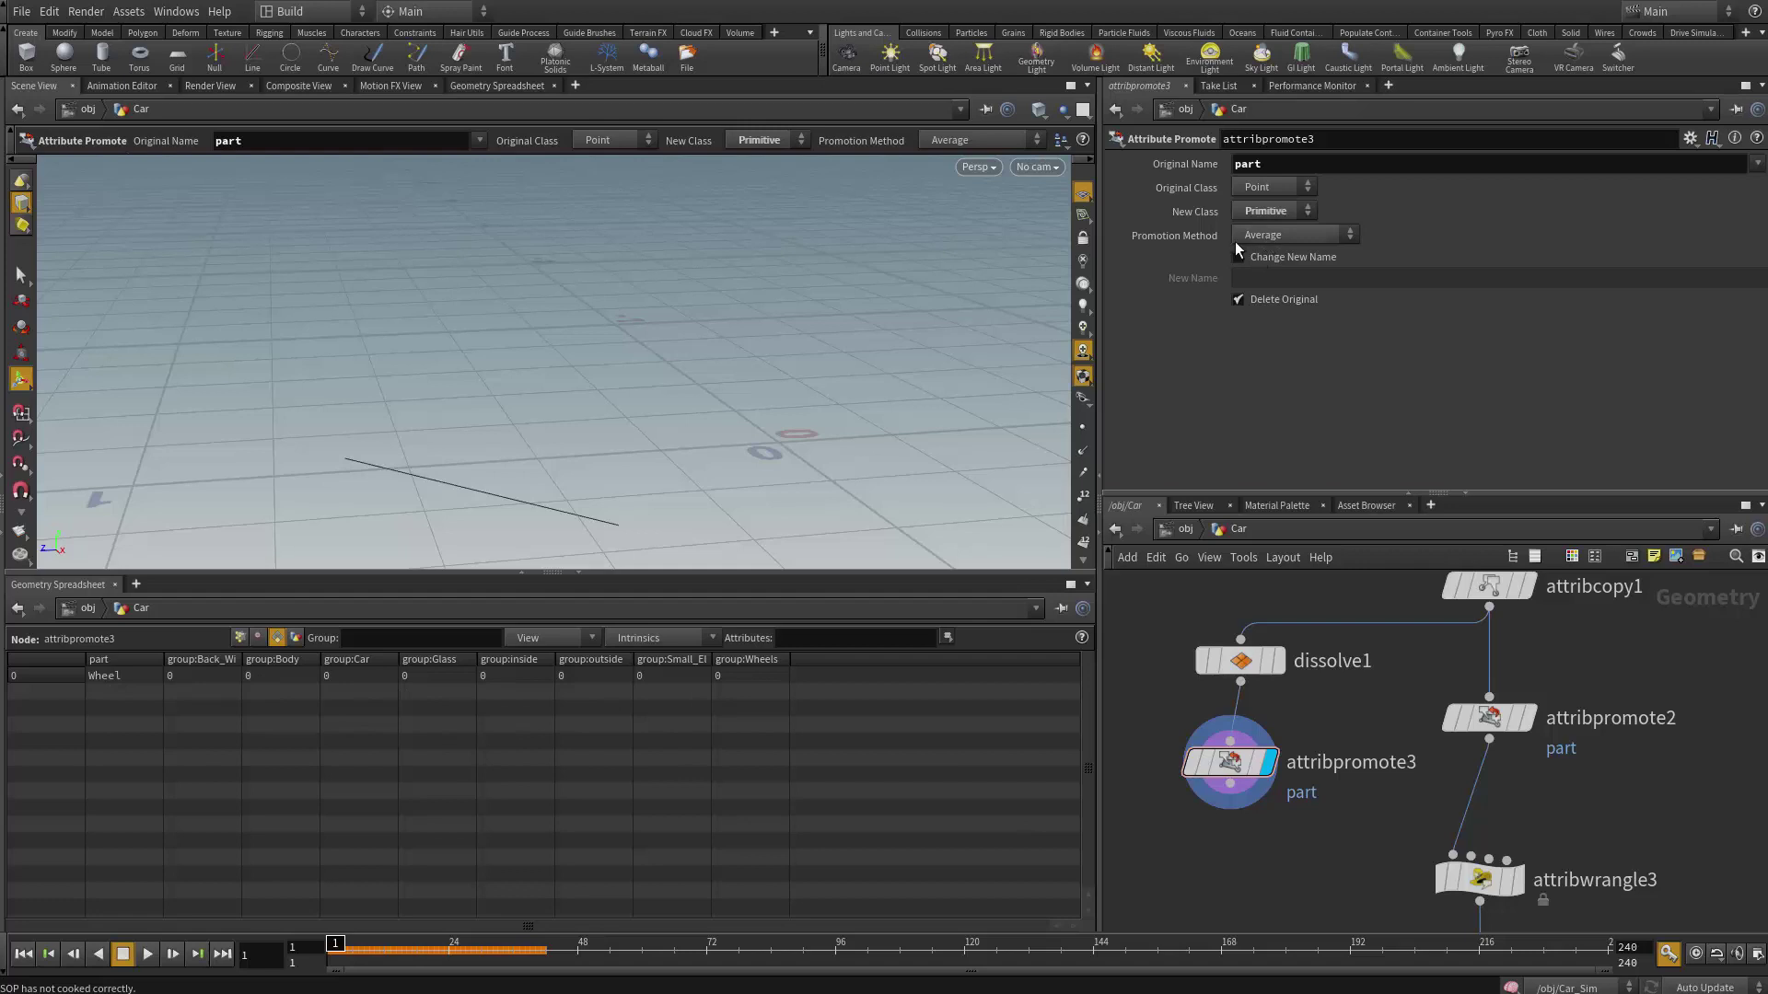
- Compare the Minimum and Maximum promotion methods on attribpromote3, leave it on Minimum, and align the node under dissolve1
click(1305, 236)
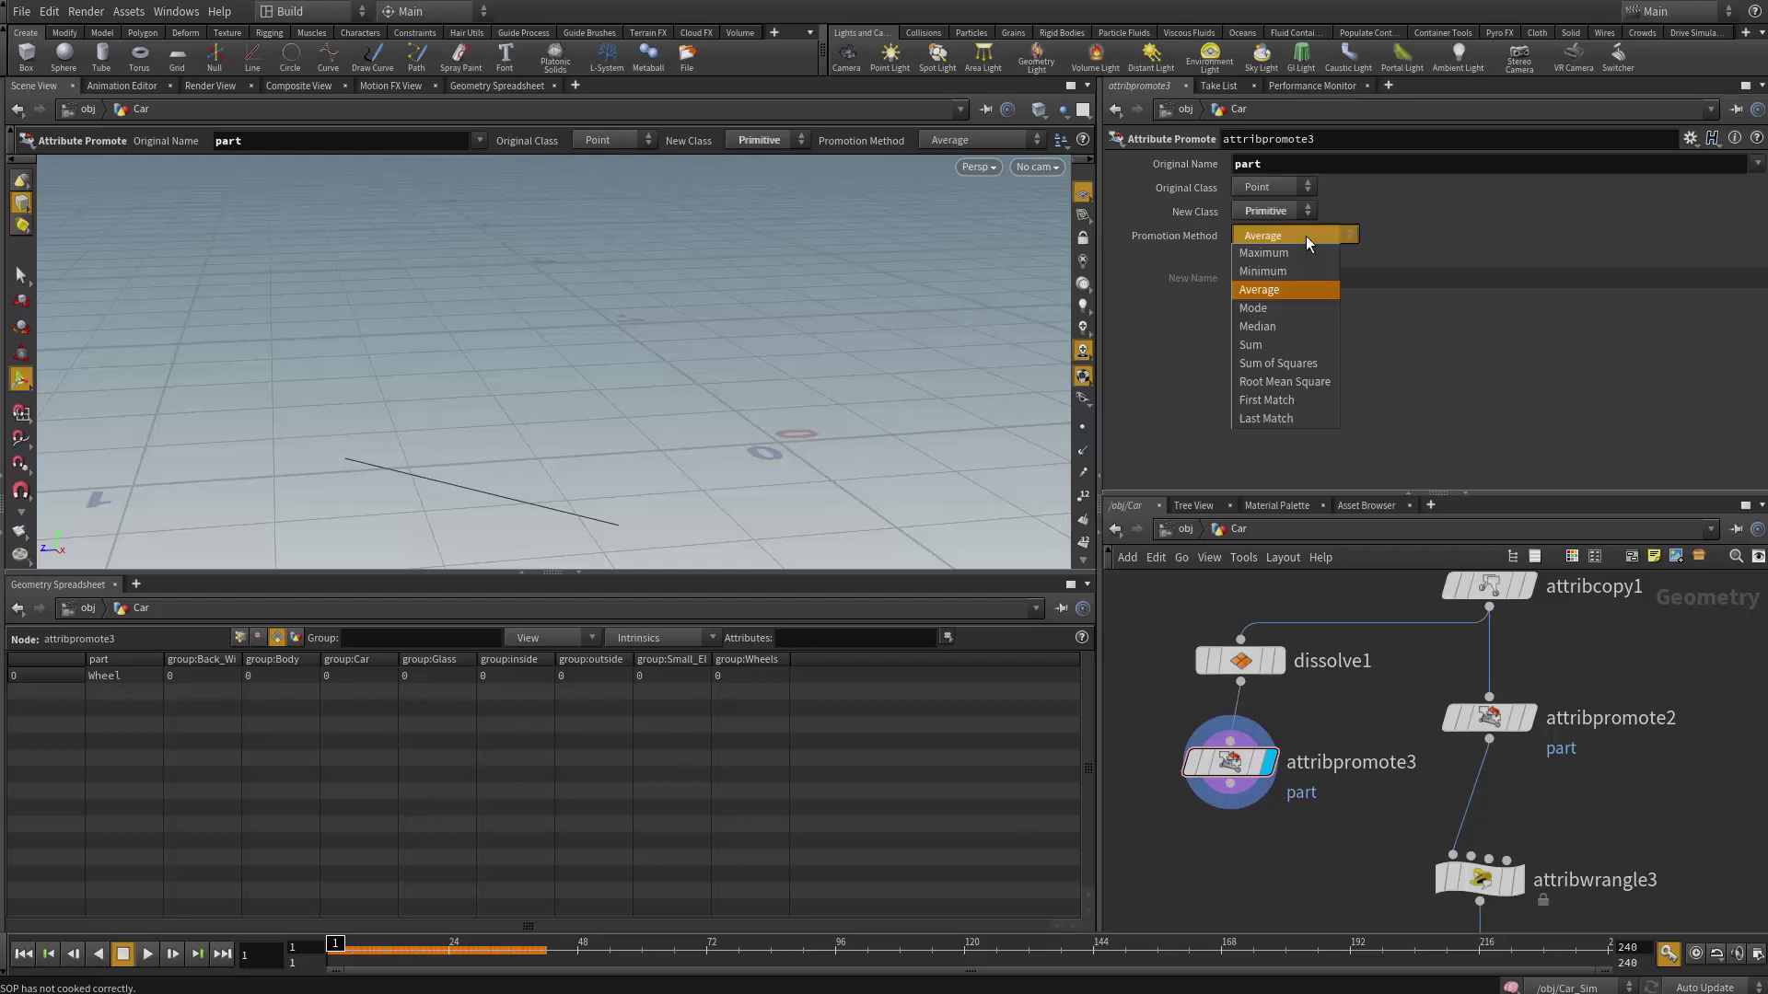
click(1301, 275)
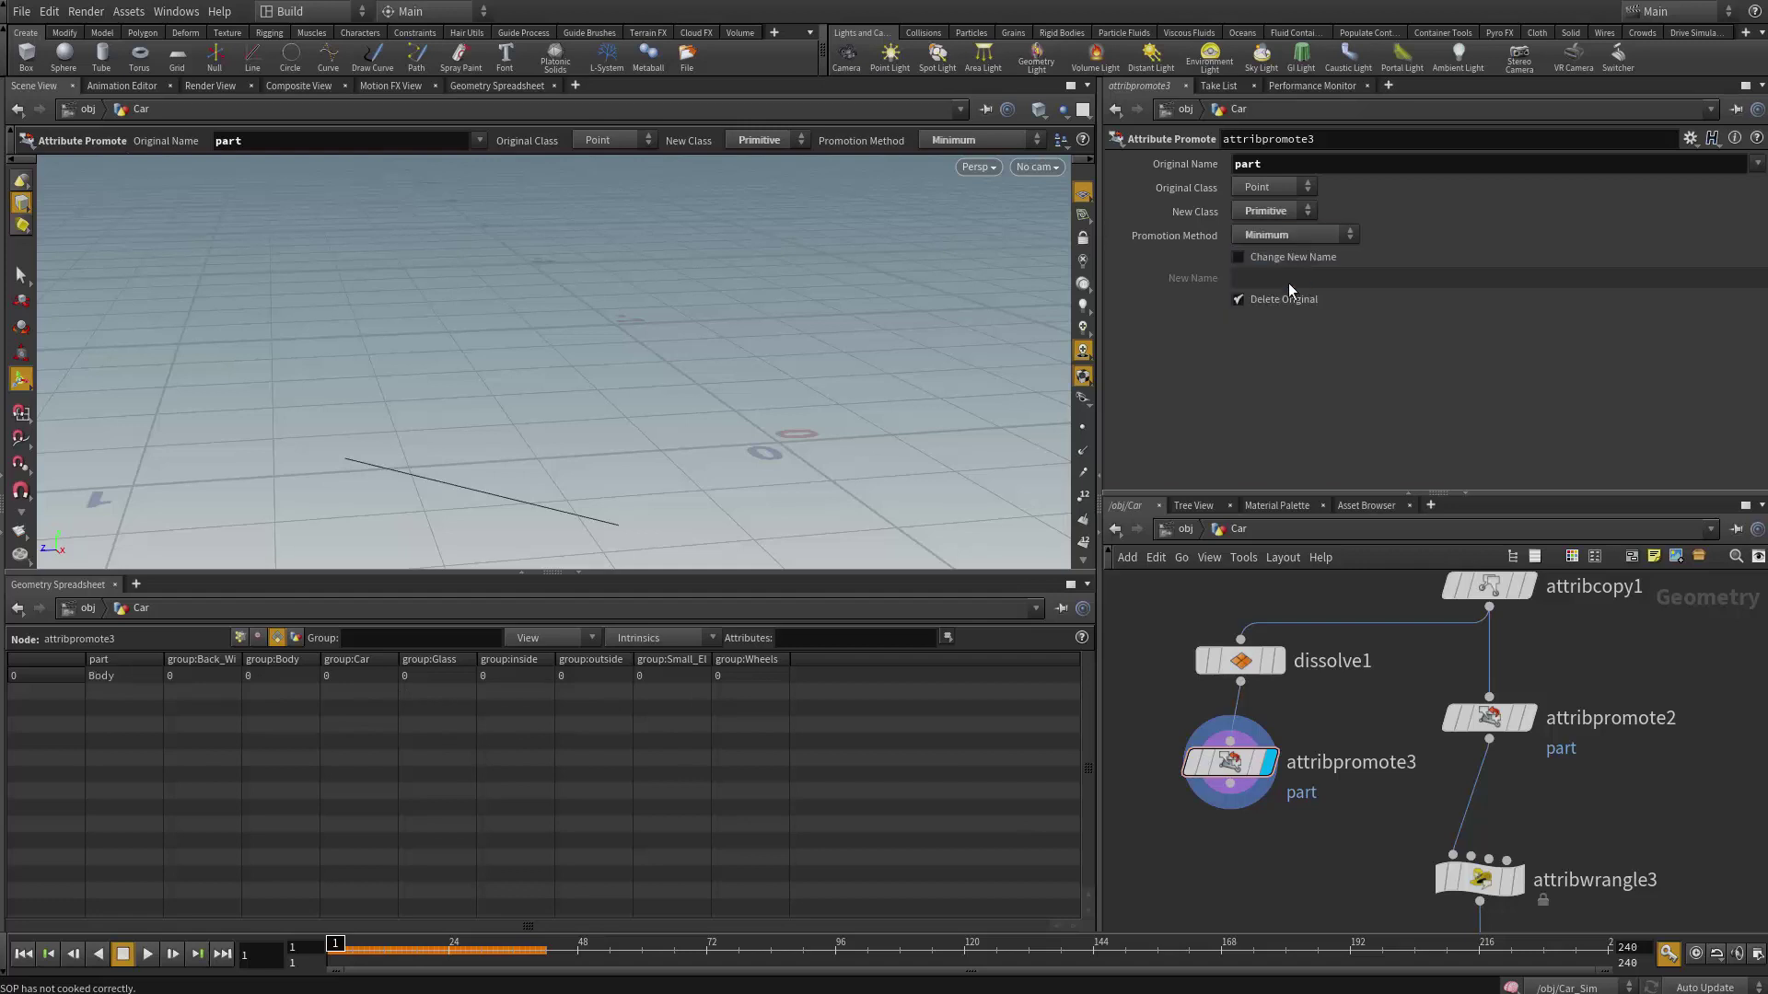
click(1302, 238)
click(1290, 232)
click(1317, 234)
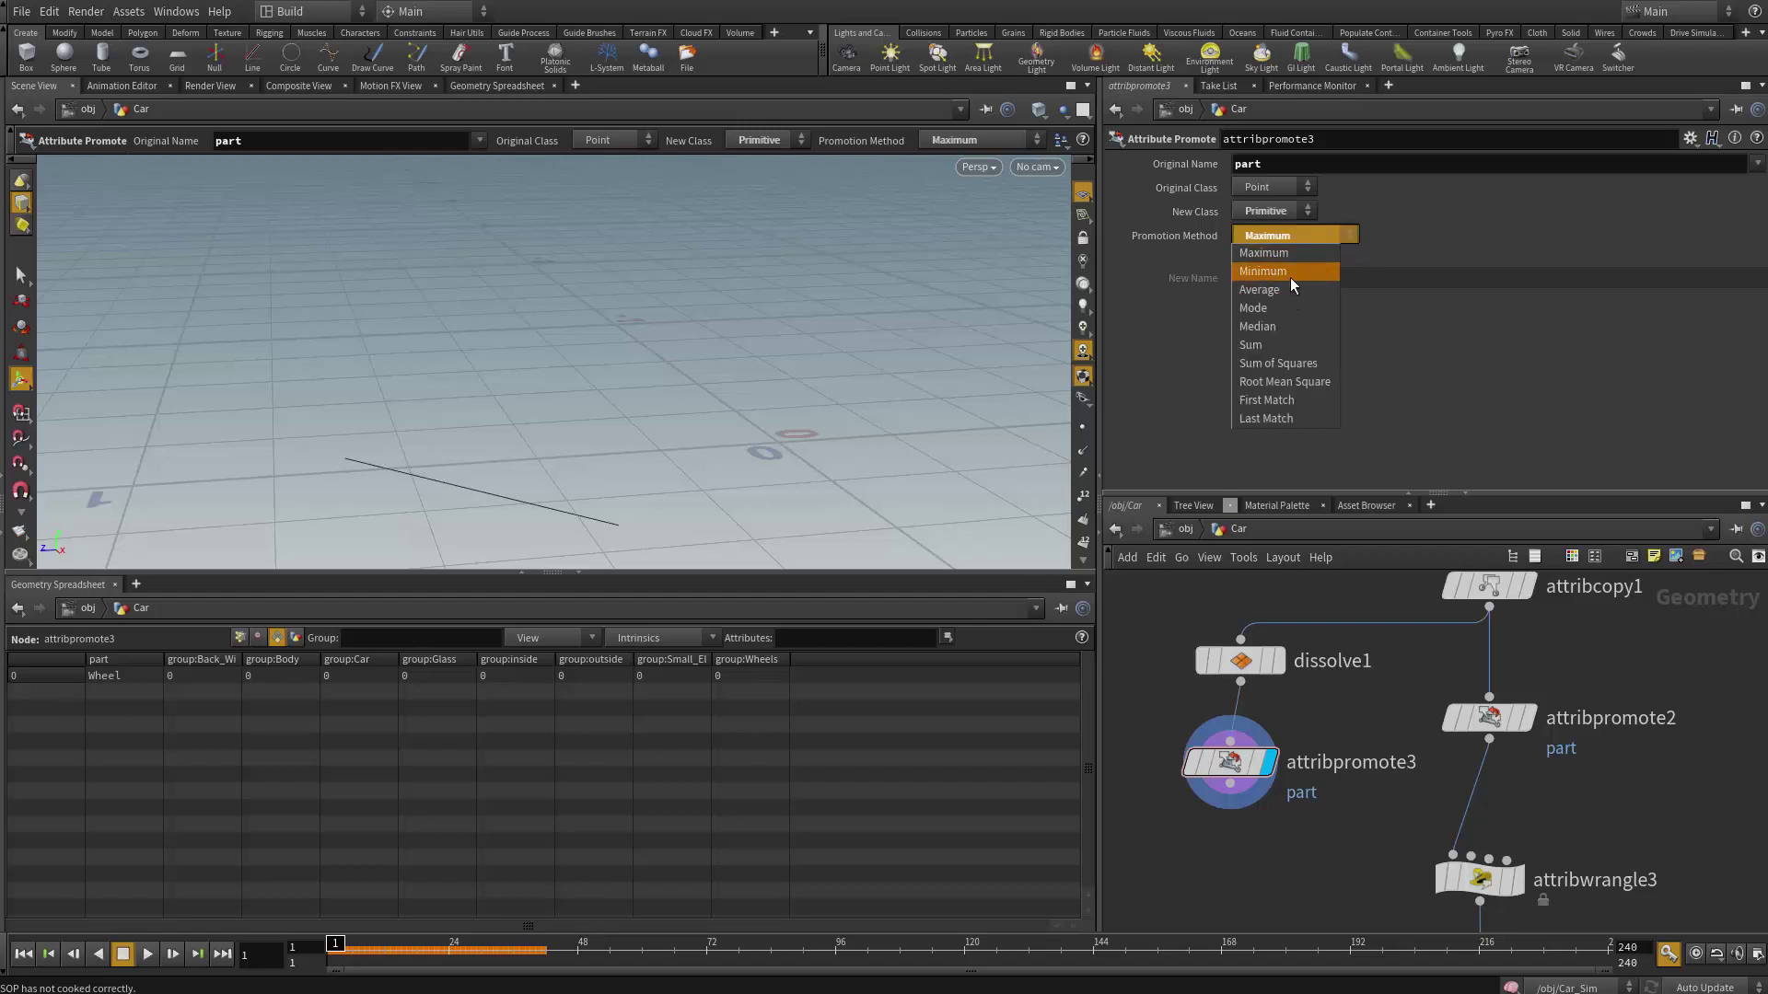
click(1290, 275)
click(1291, 235)
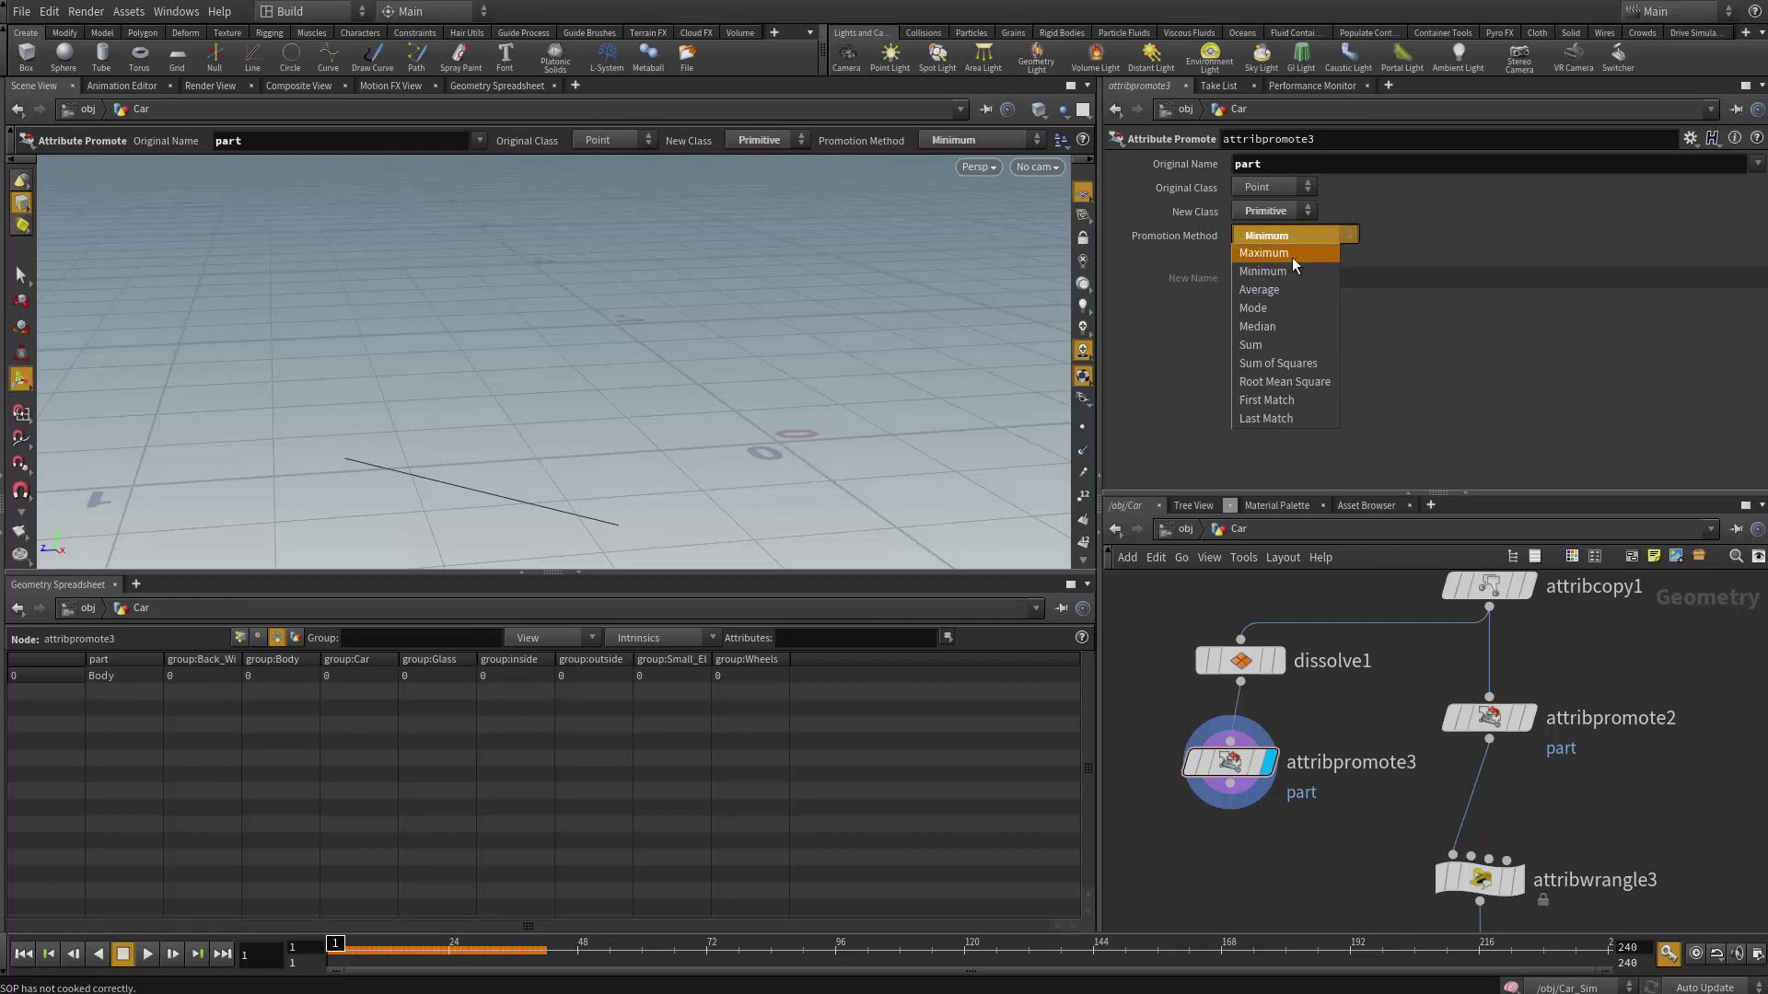
click(1284, 257)
click(1308, 238)
click(1304, 268)
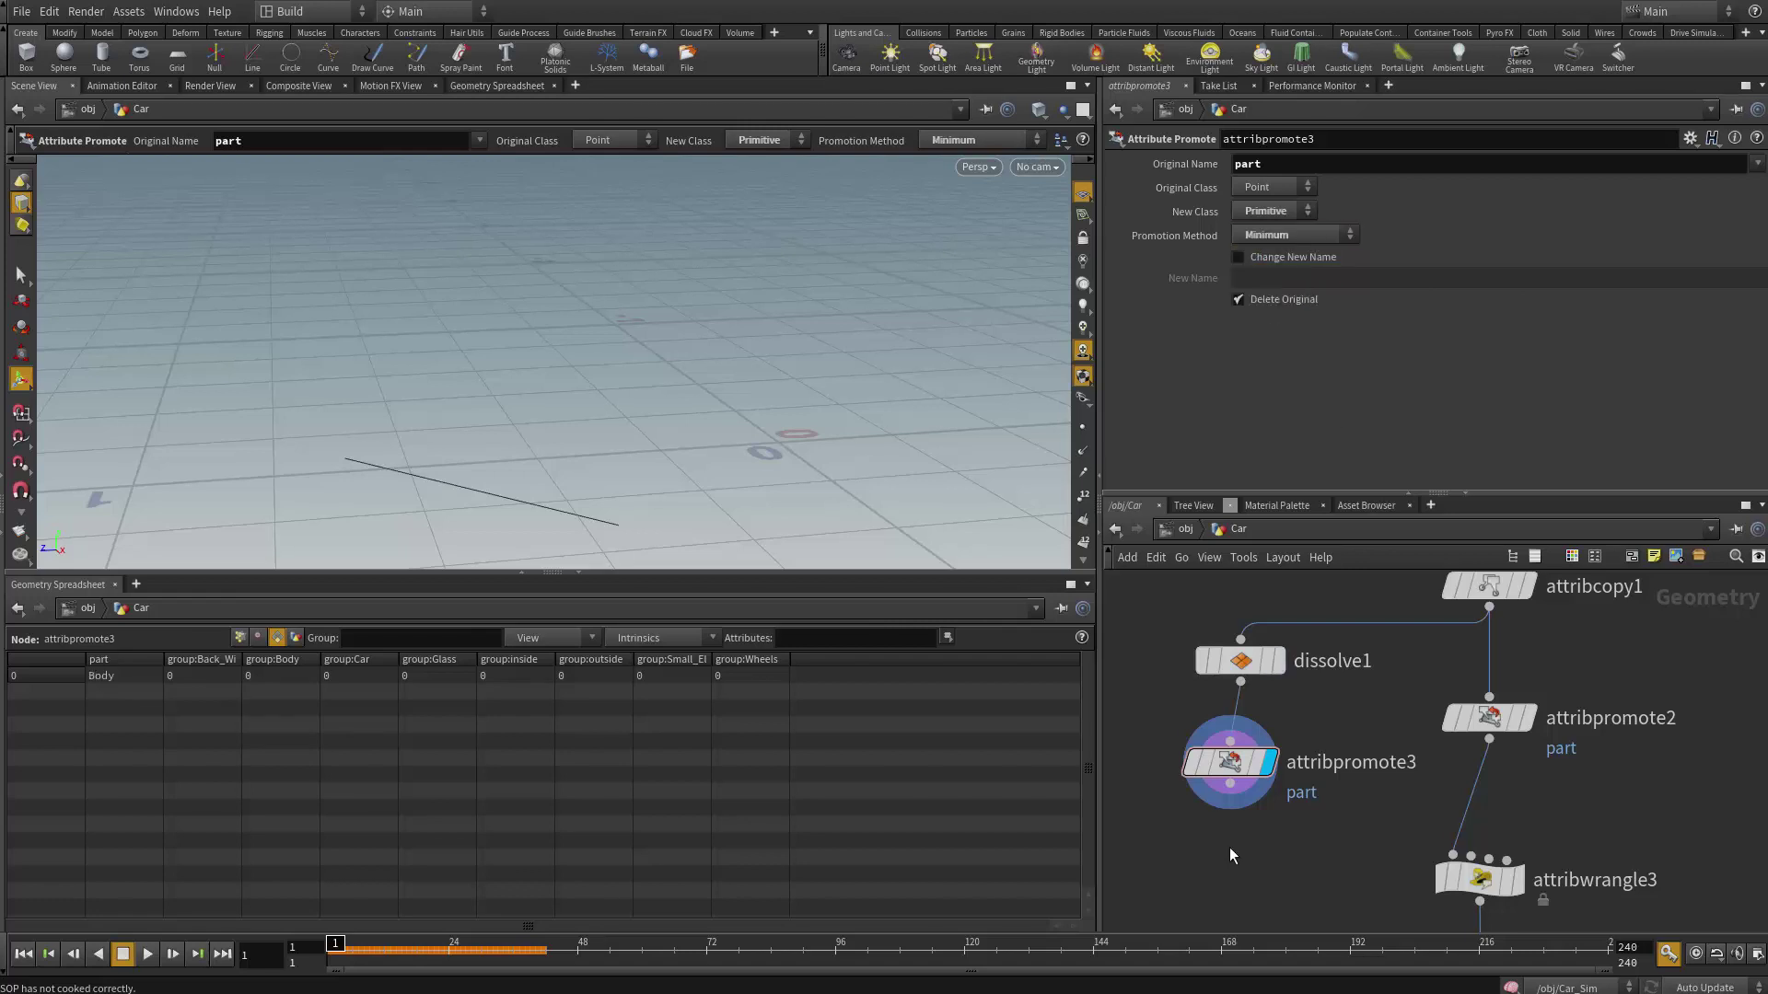
drag(1247, 769, 1257, 771)
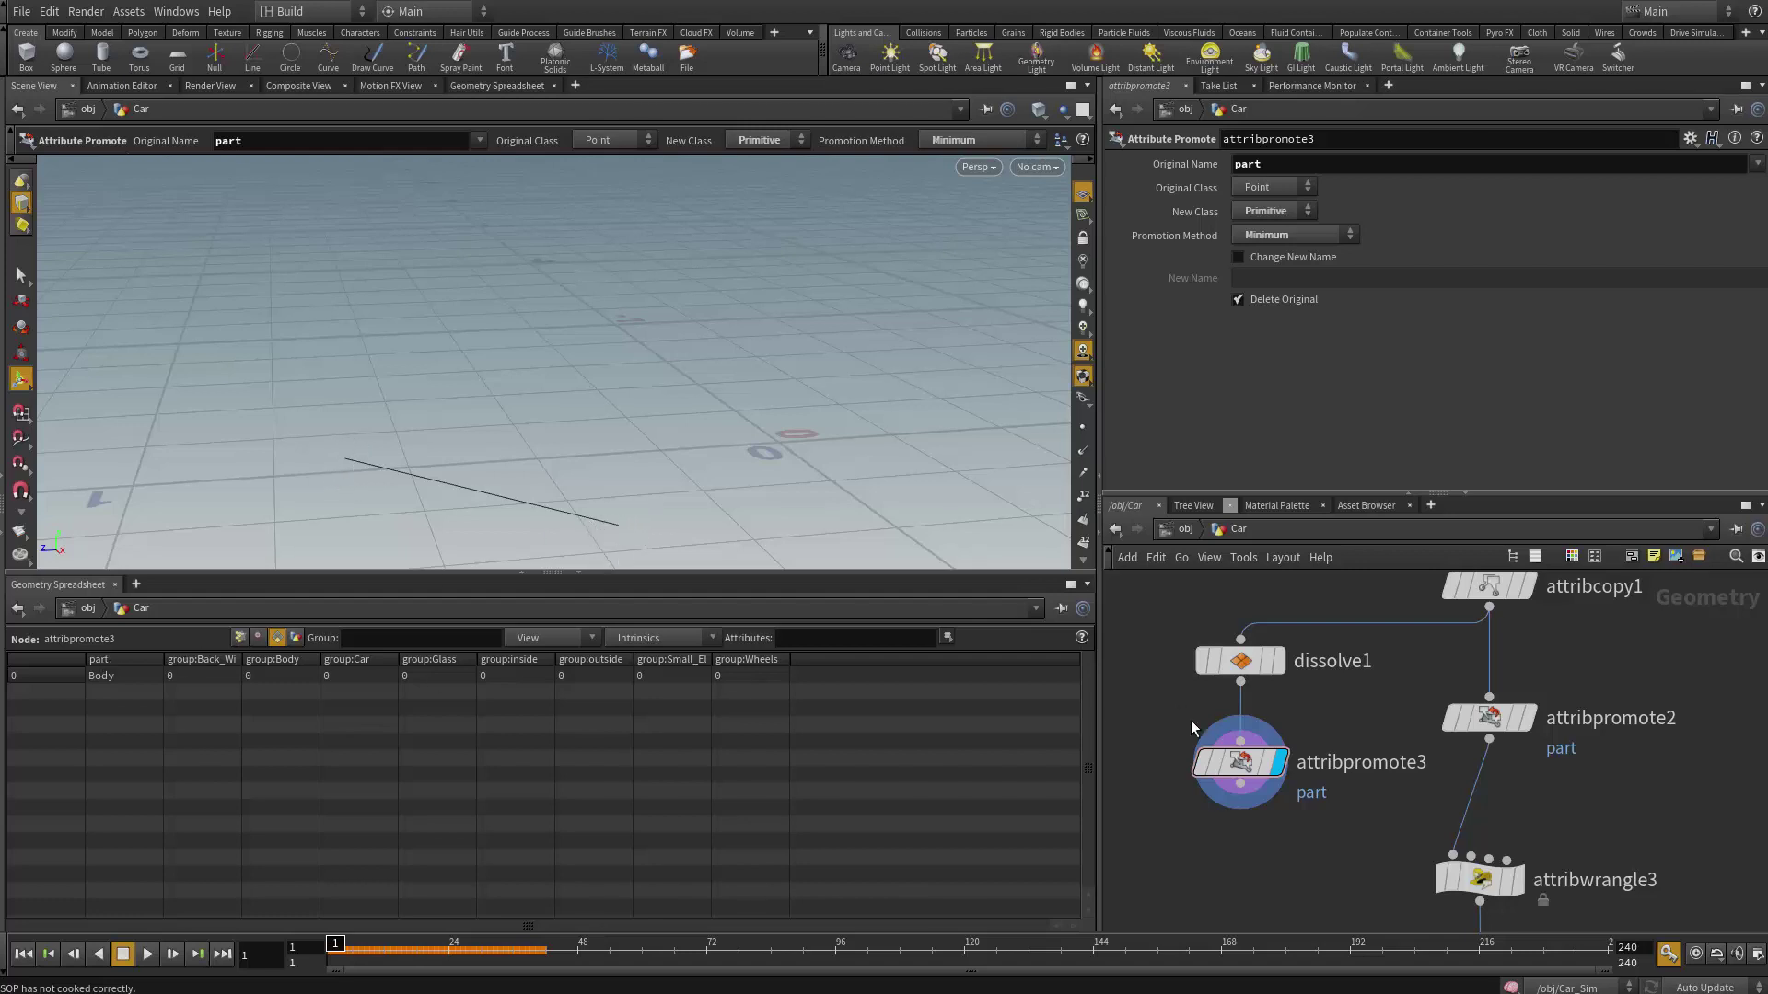
- Compare the part attribute on dissolve1's points with the promoted primitive value at attribpromote3, and review the promotion methods
click(1240, 660)
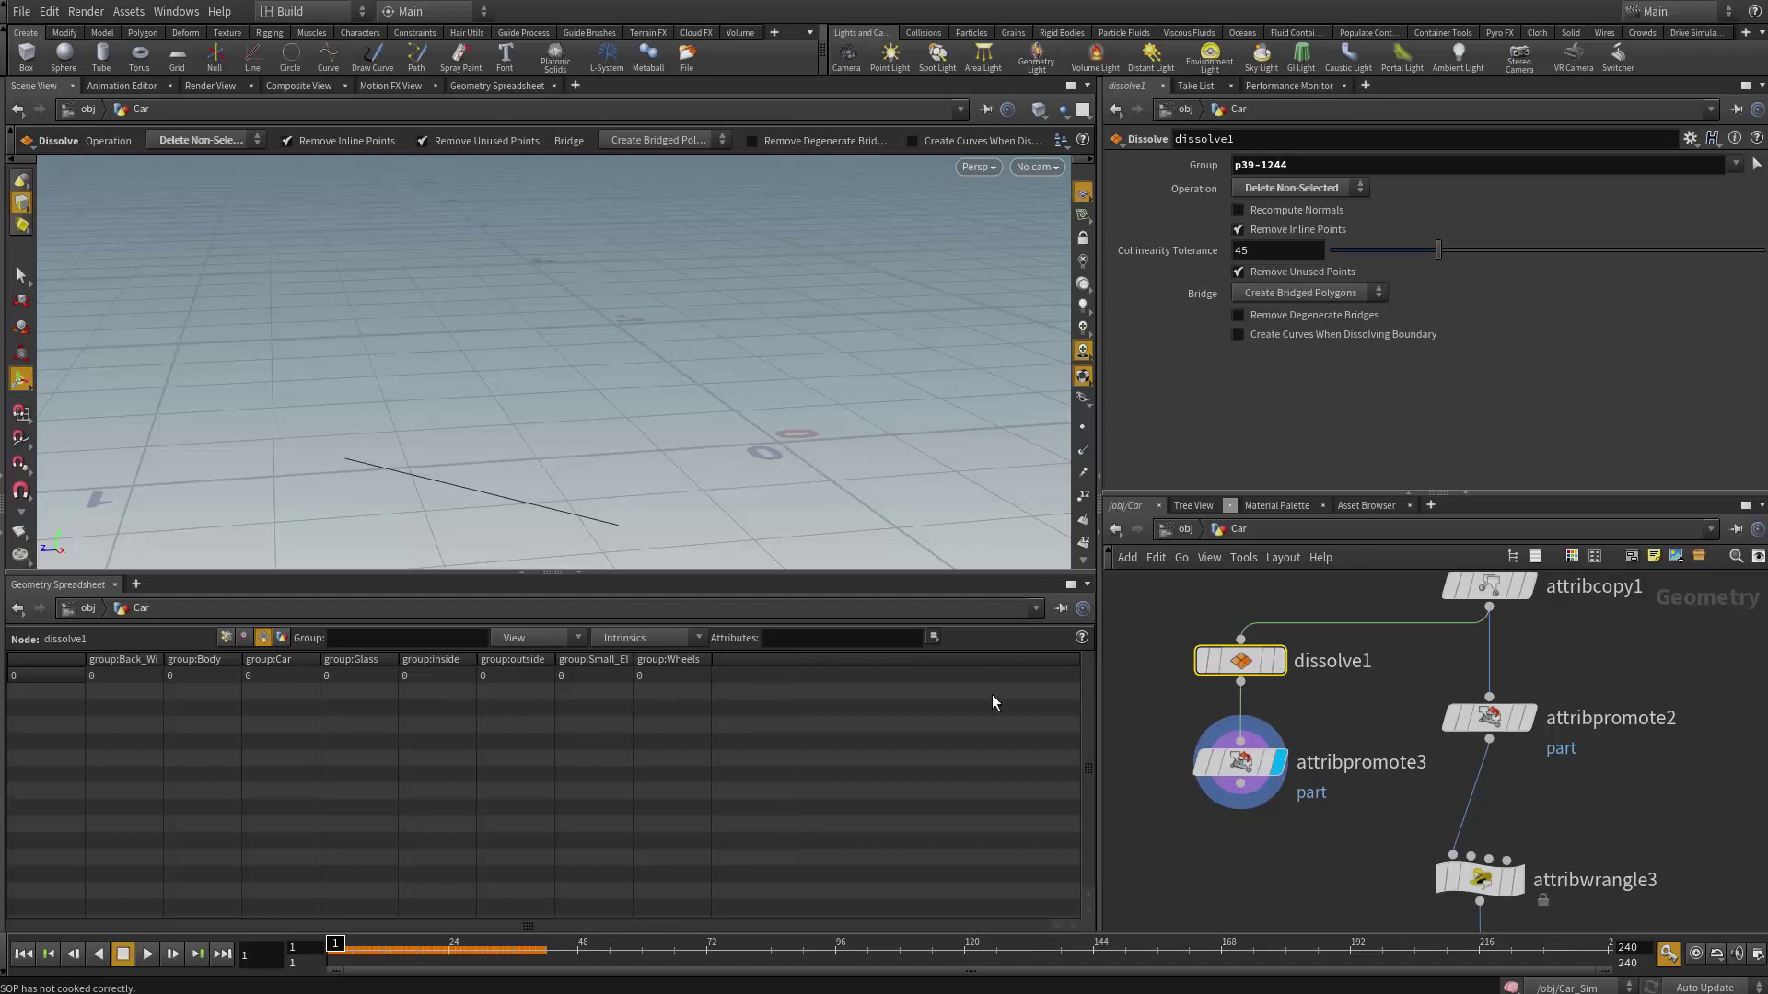
click(226, 638)
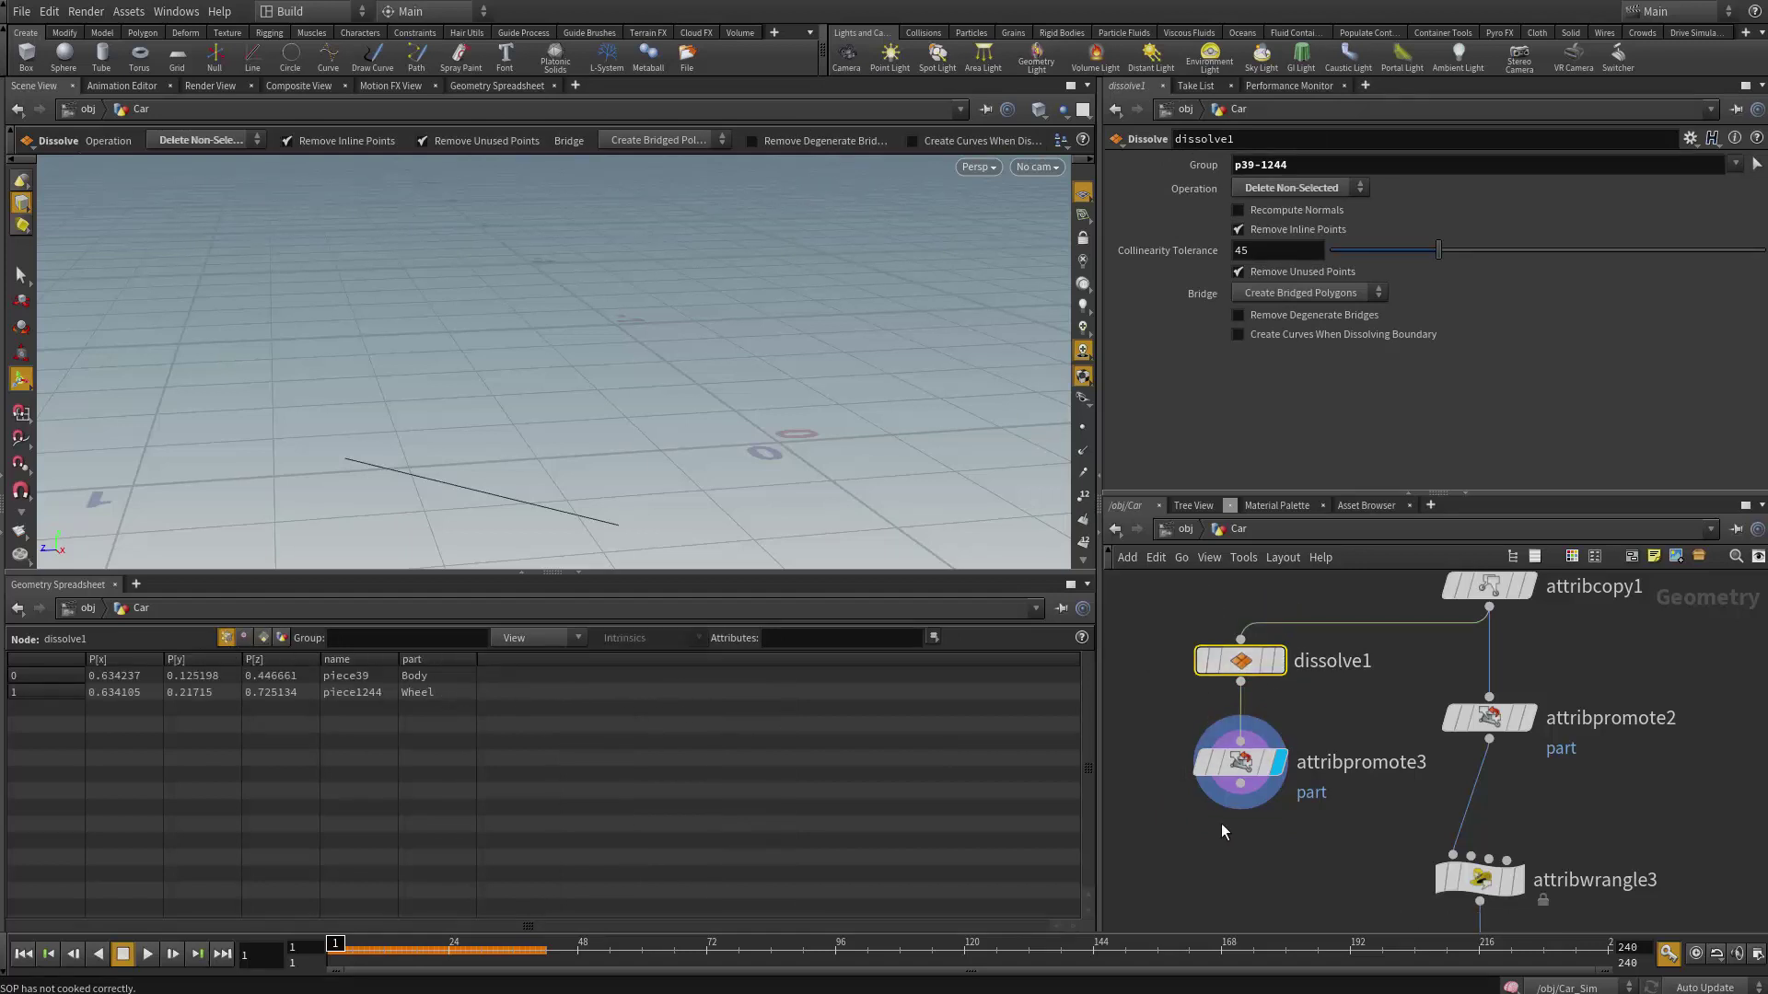
click(1238, 761)
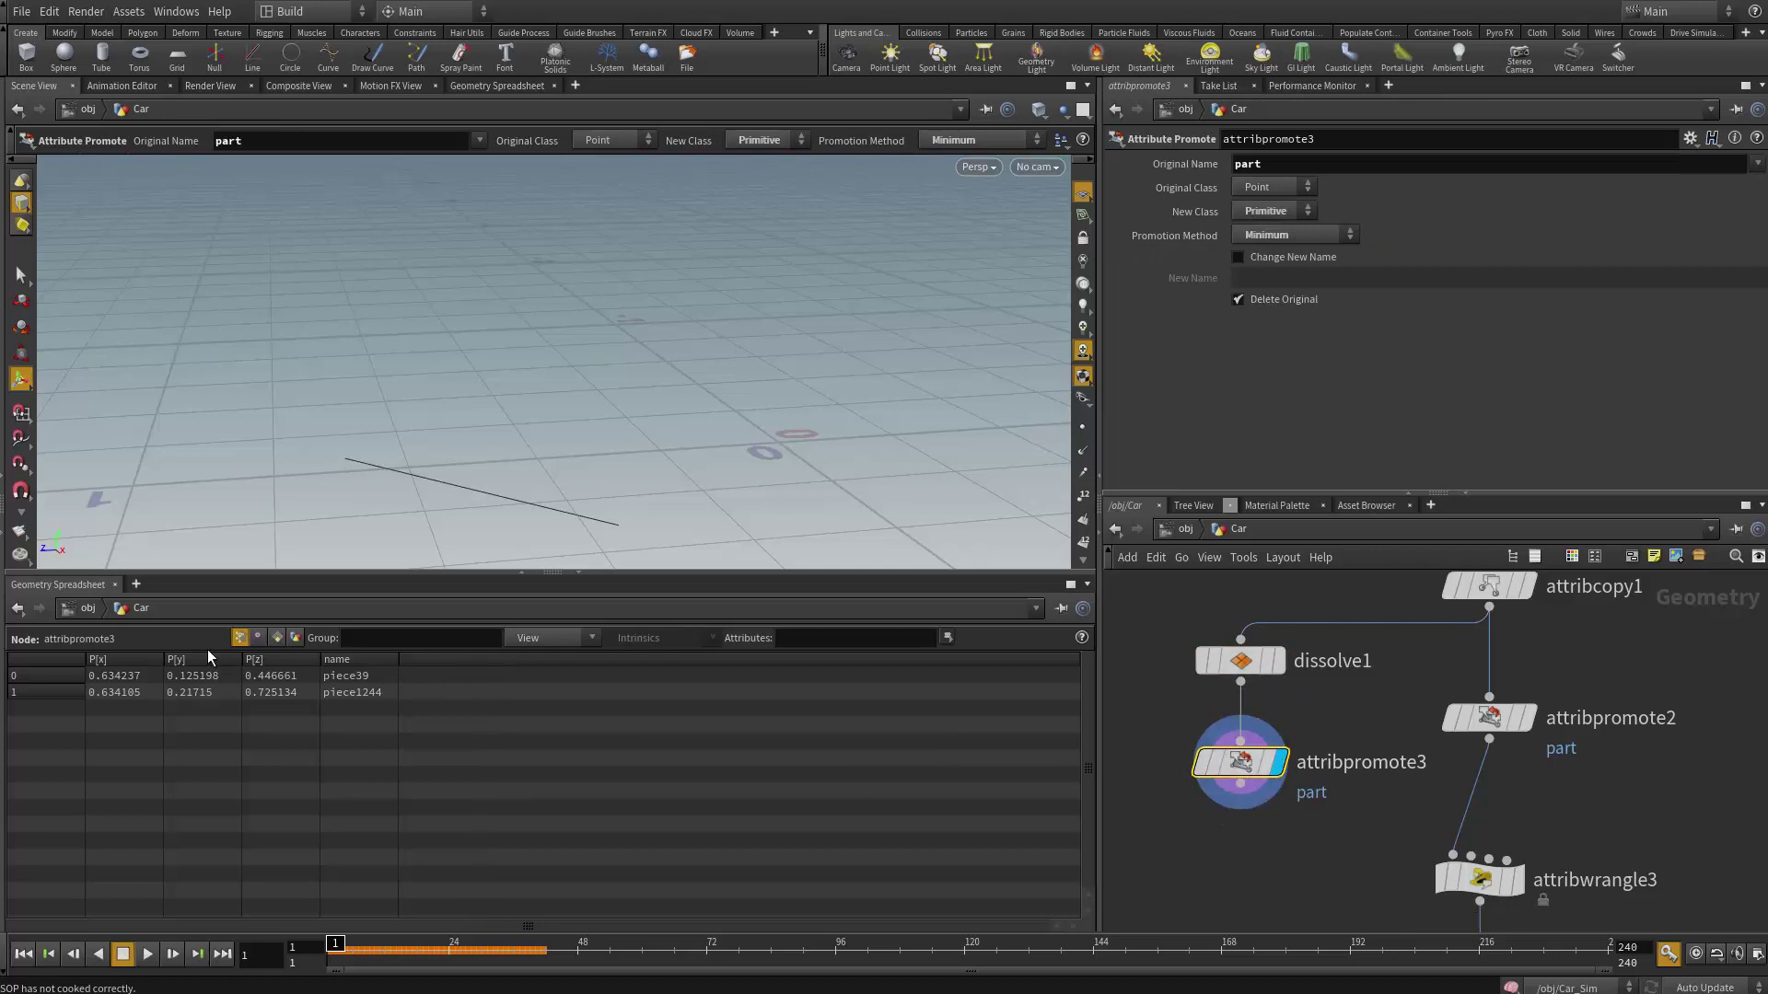
click(276, 638)
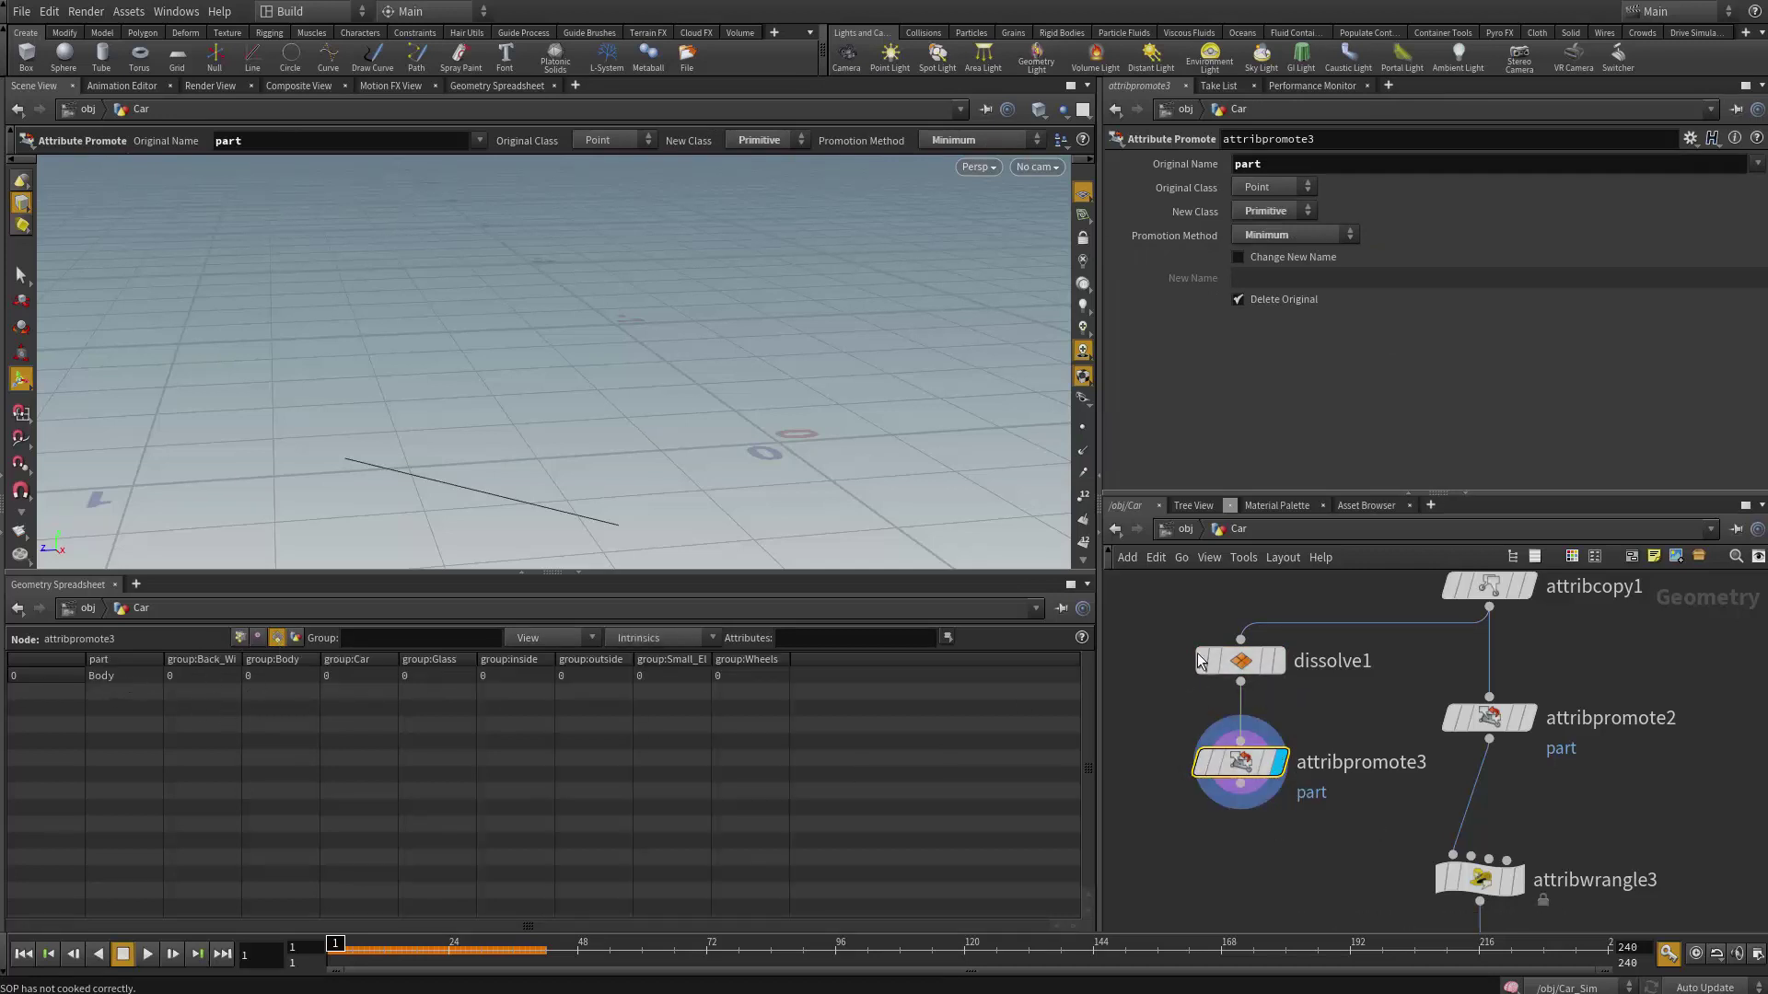
click(1285, 237)
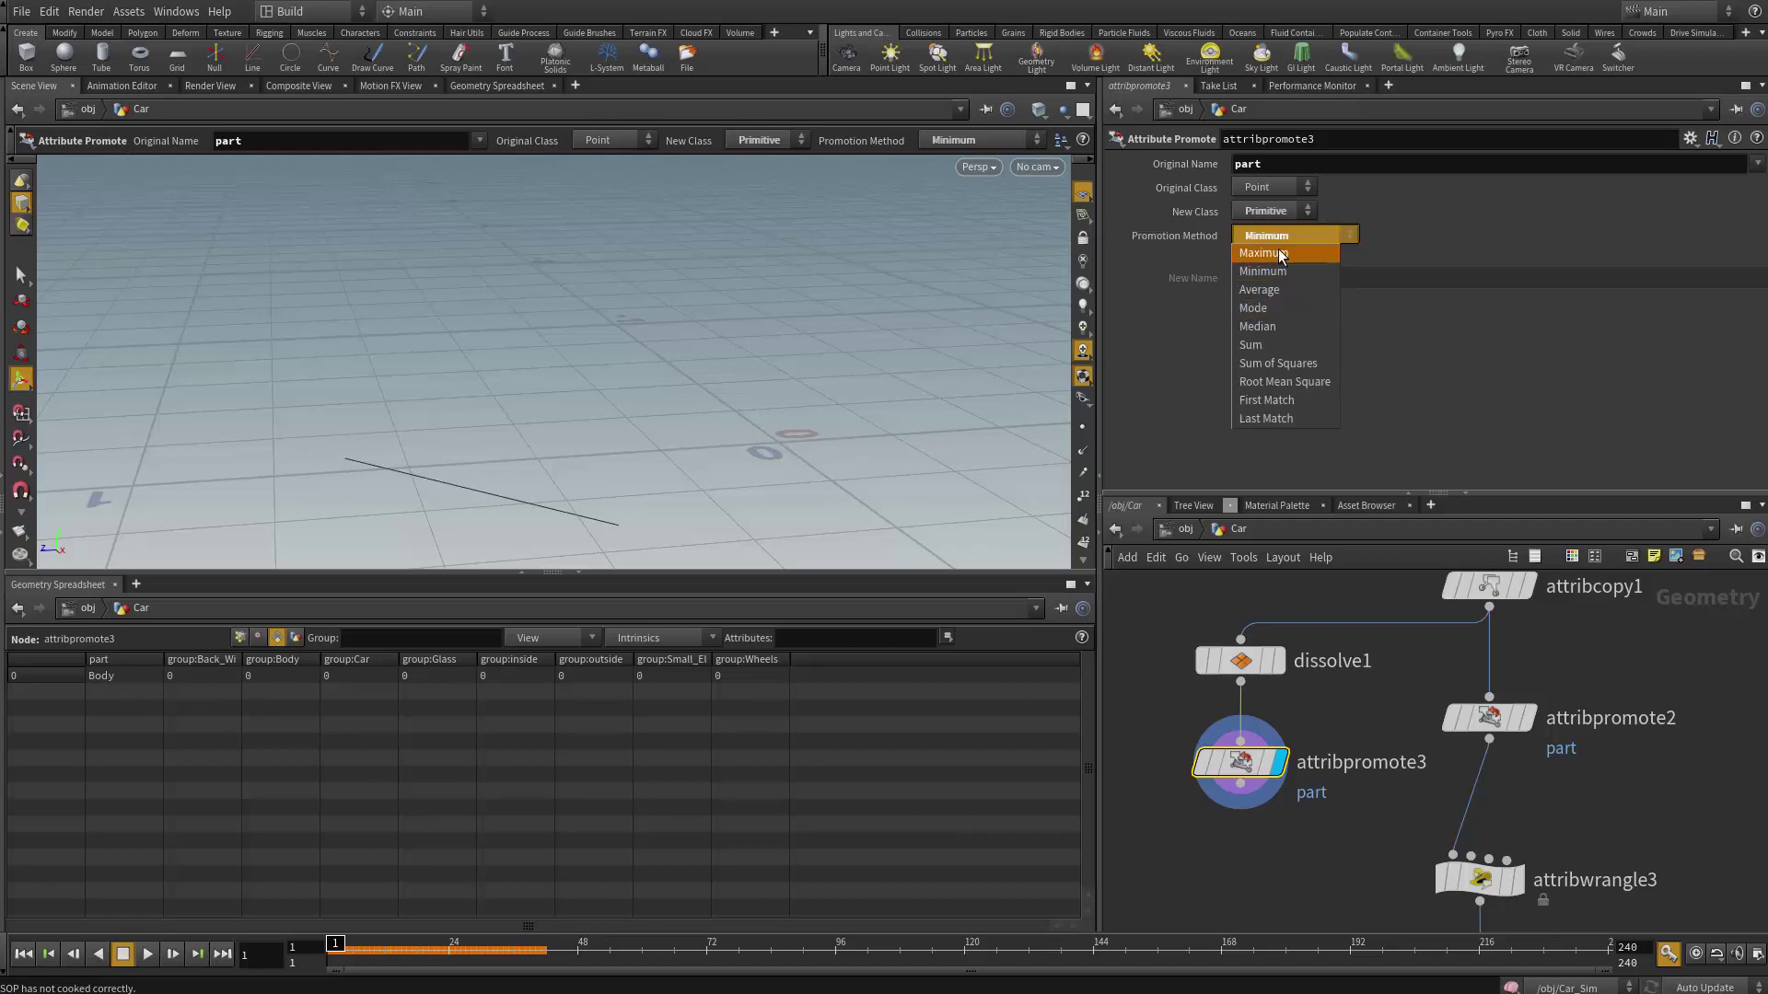
click(1179, 715)
- Move dissolve1 and attribpromote3 further aside and bypass both test nodes
middle_drag(1178, 715, 1217, 736)
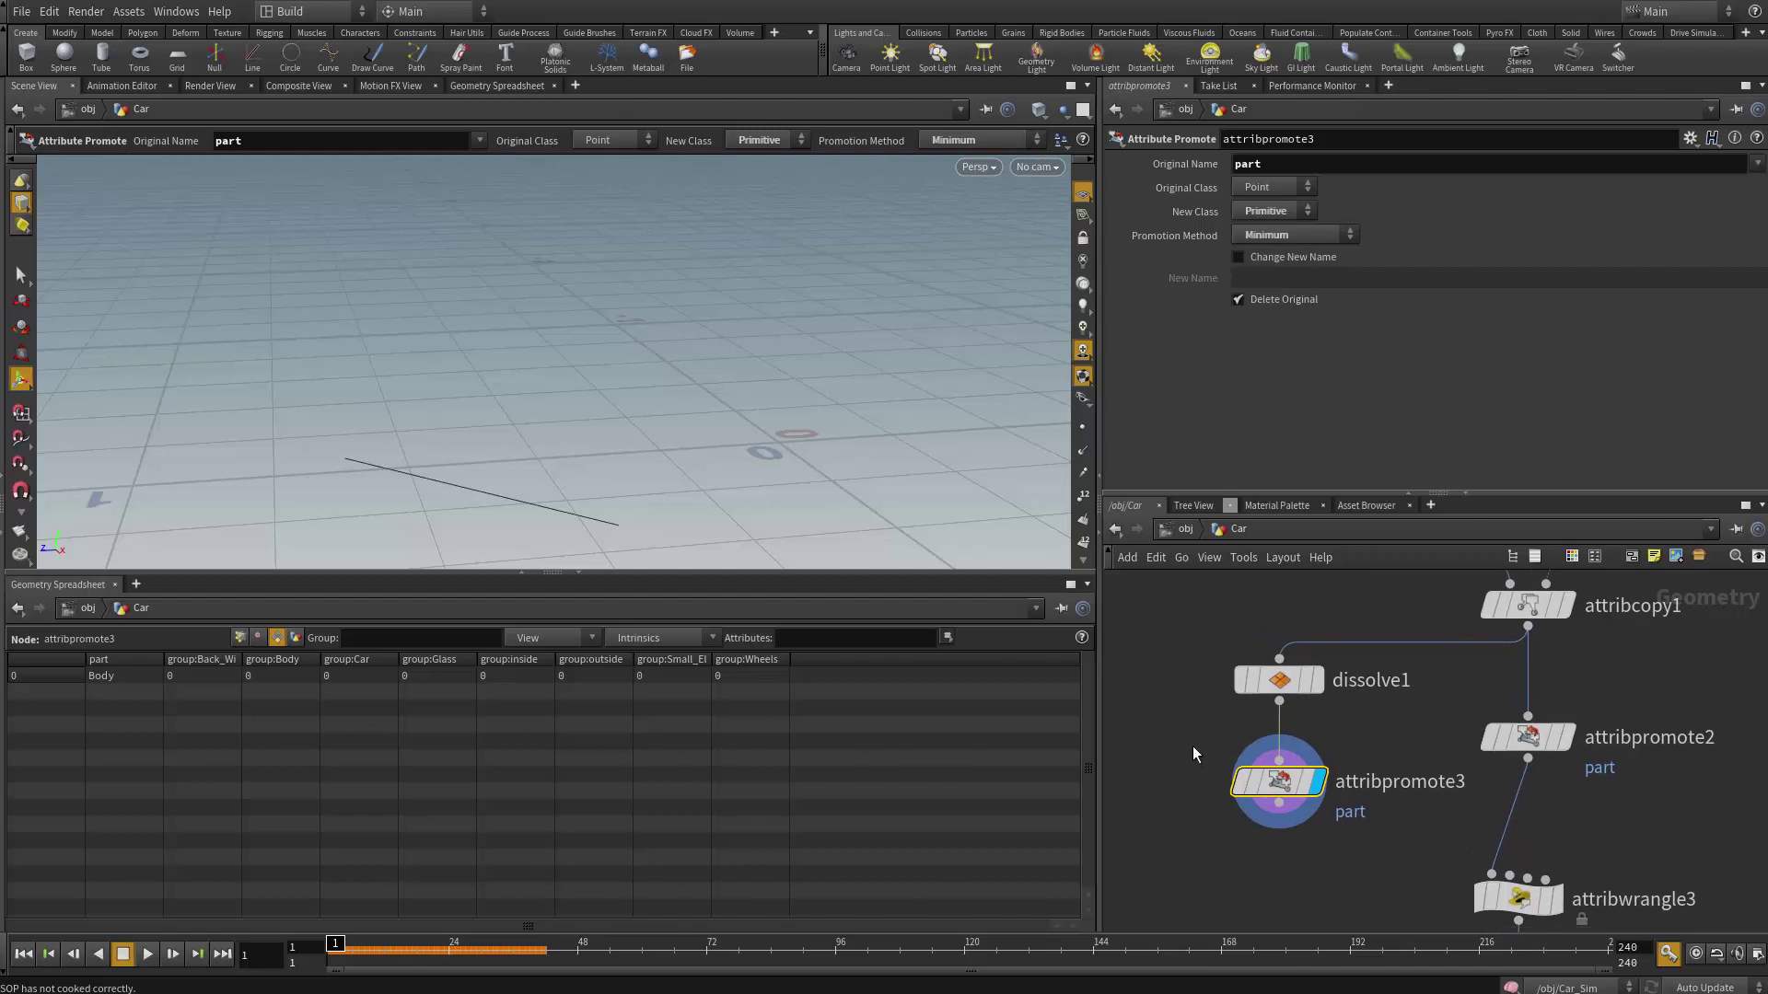
drag(1191, 583, 1391, 833)
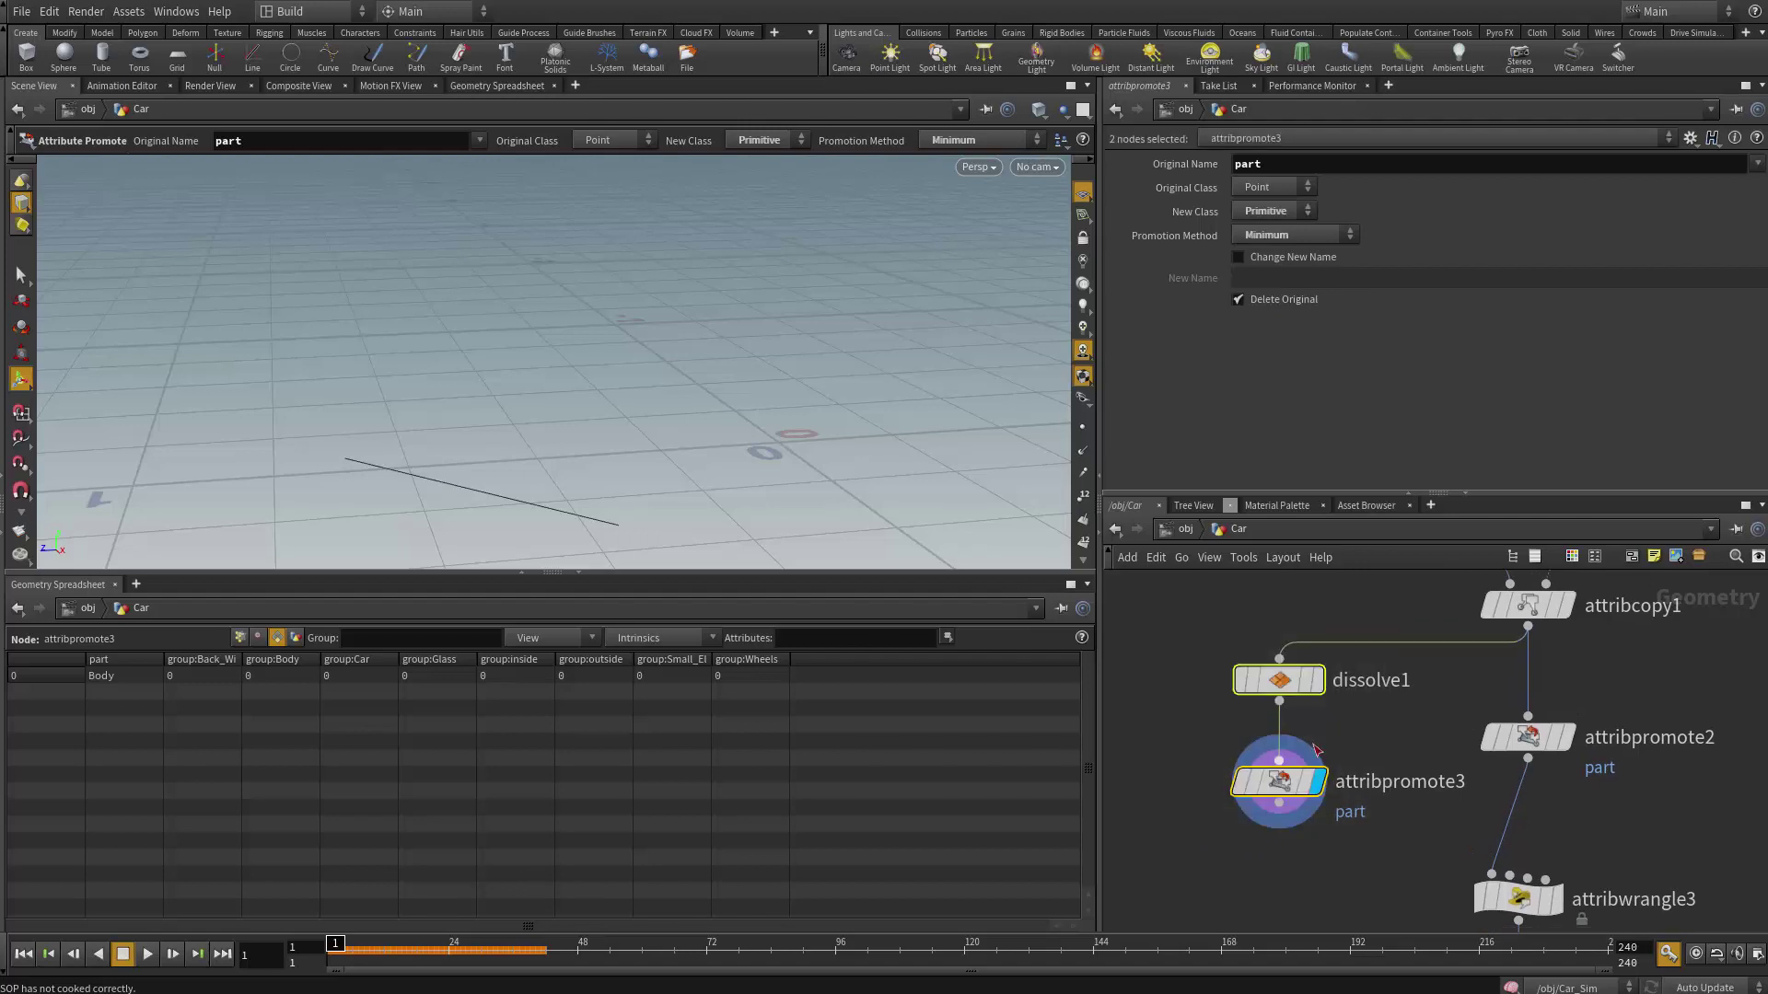
mouse_move(1270, 681)
mouse_down()
mouse_move(1233, 683)
mouse_move(1634, 695)
mouse_move(1146, 695)
mouse_move(1320, 686)
mouse_move(1247, 679)
mouse_up()
click(1176, 671)
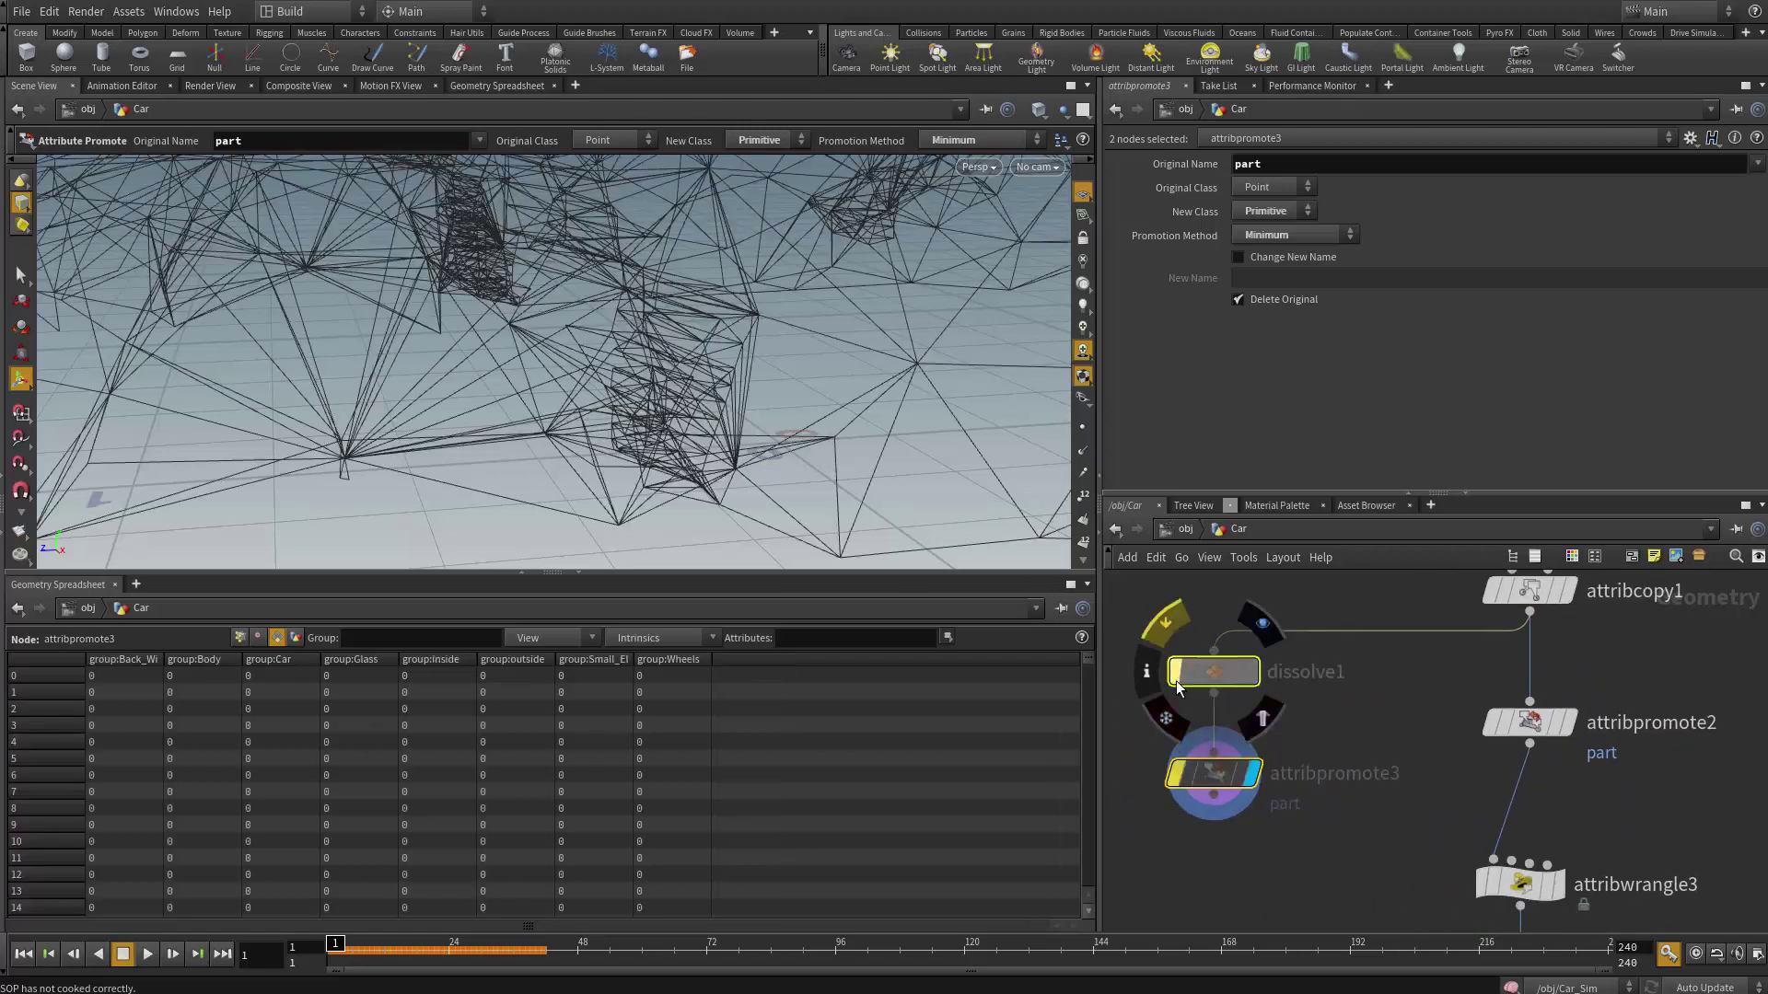
- Display attribpromote2 and attribwrangle3 in turn, and examine the connection lines around the car's wheels
middle_drag(1332, 747, 1136, 784)
click(1363, 763)
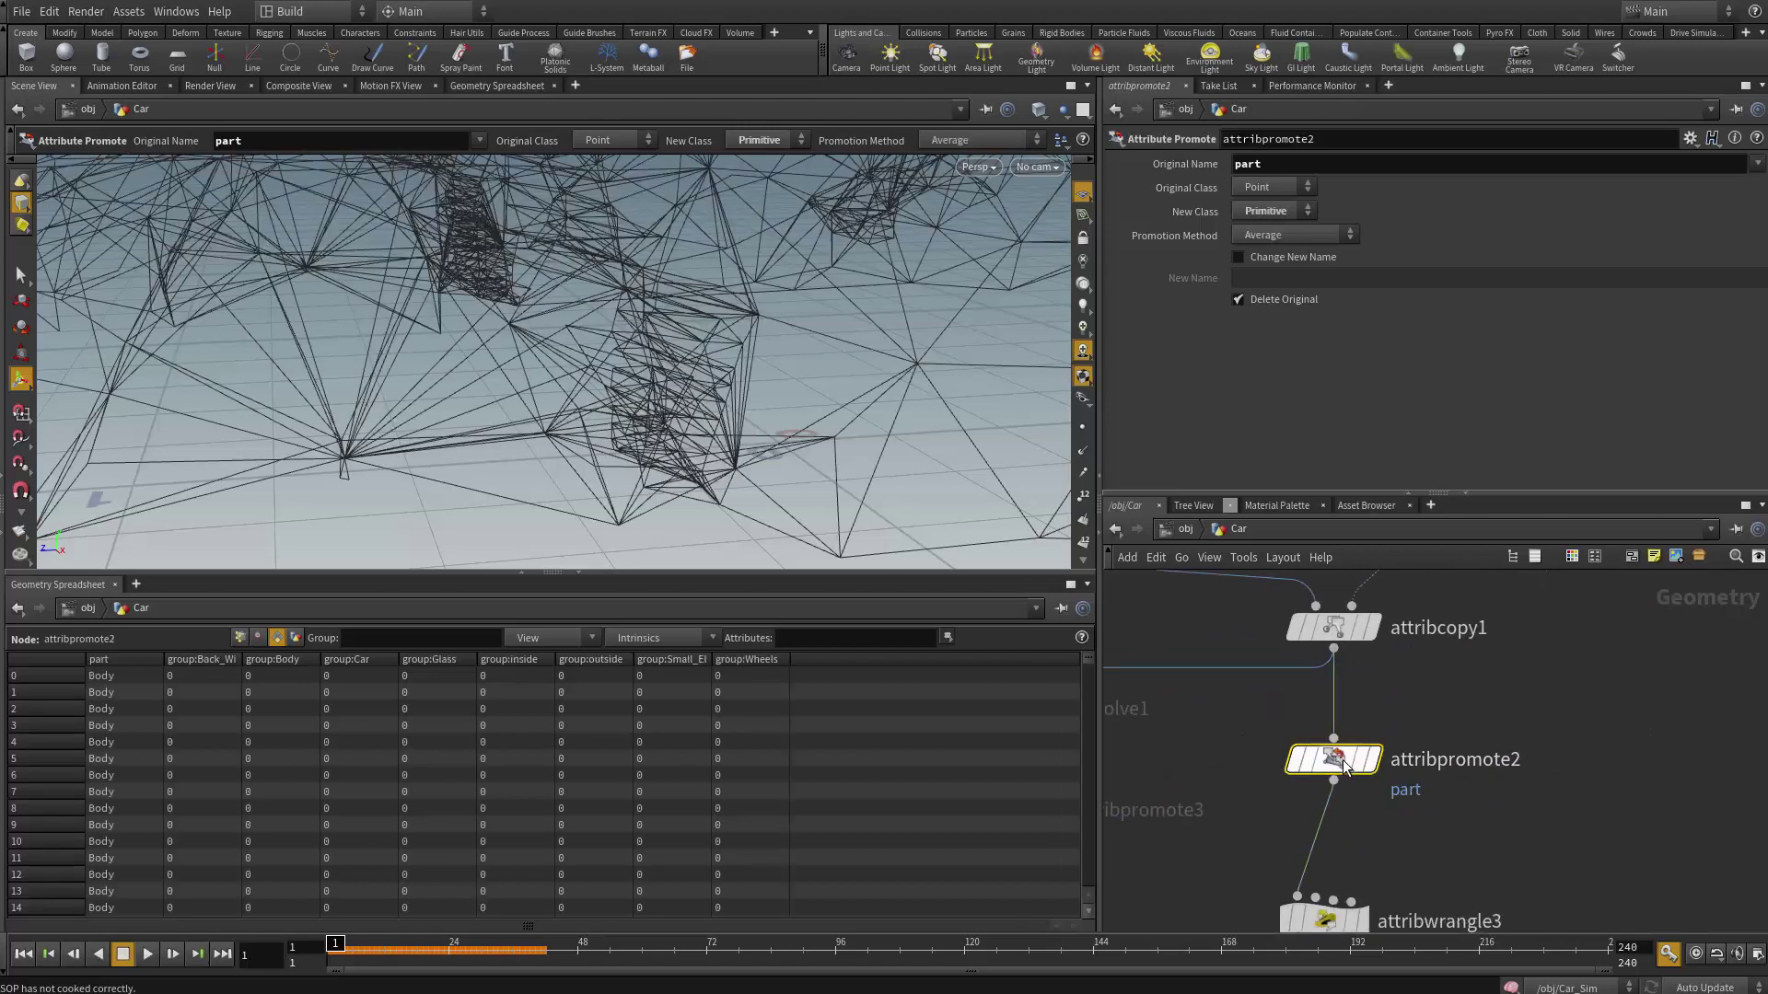
click(1372, 758)
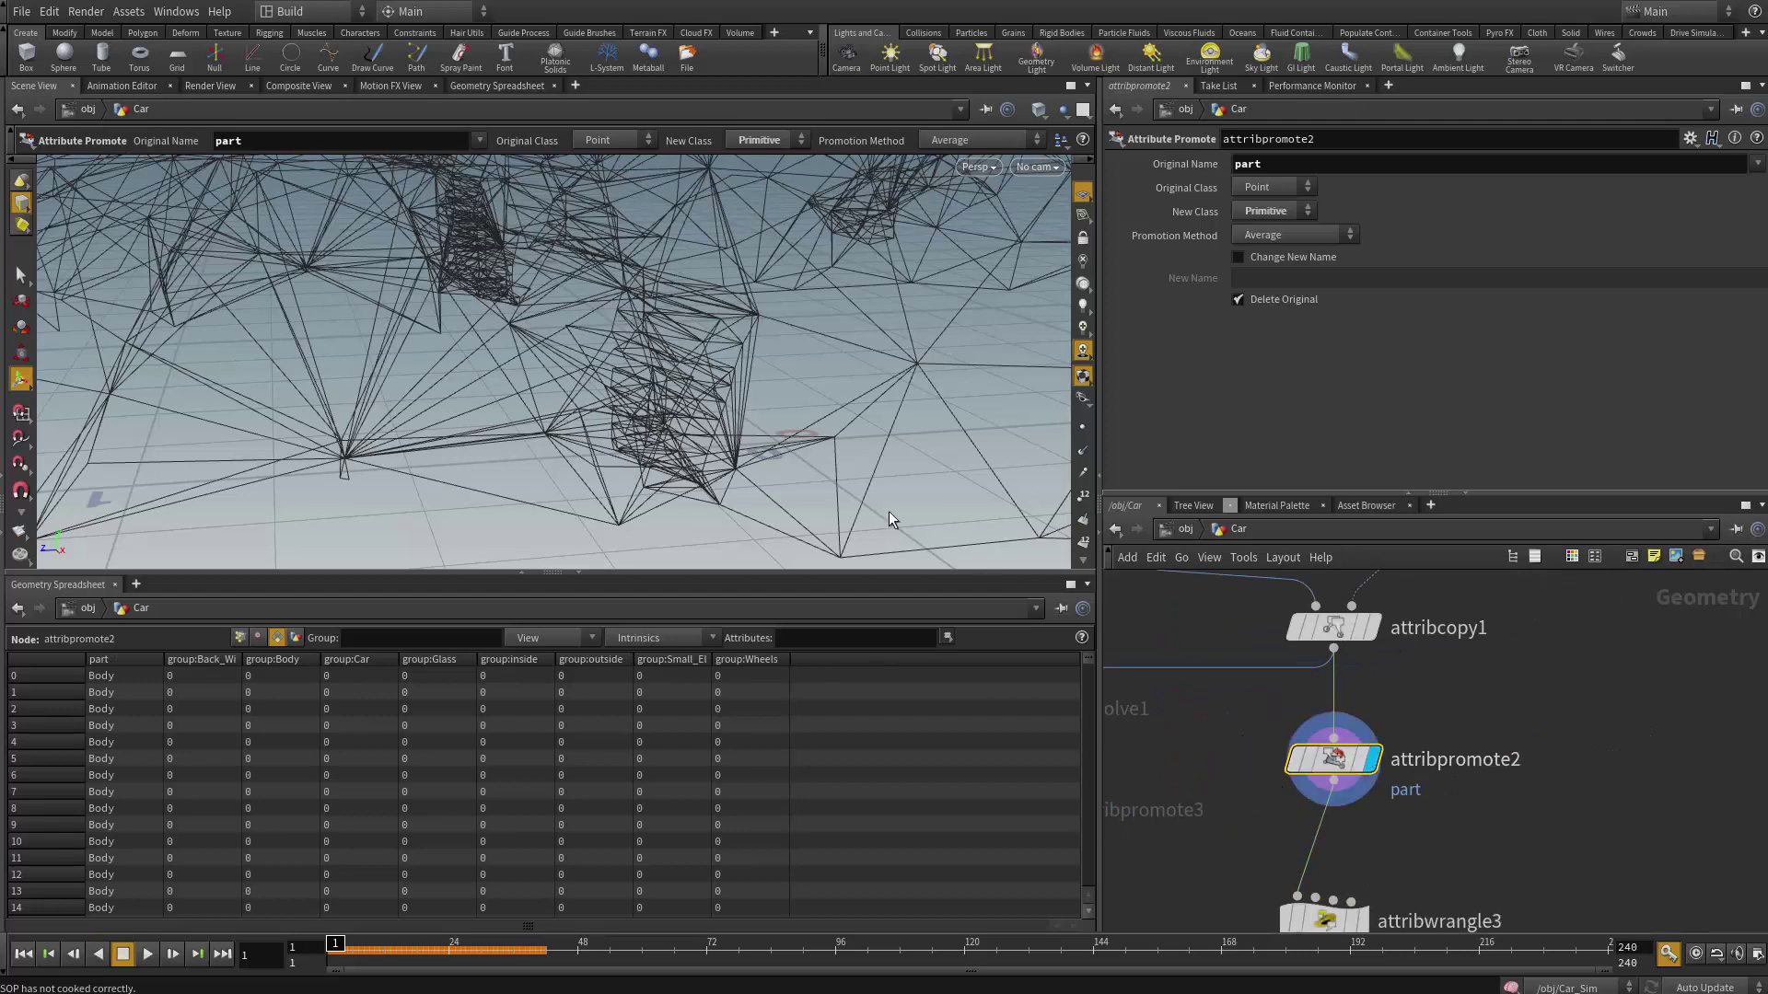
middle_drag(1411, 881, 1423, 793)
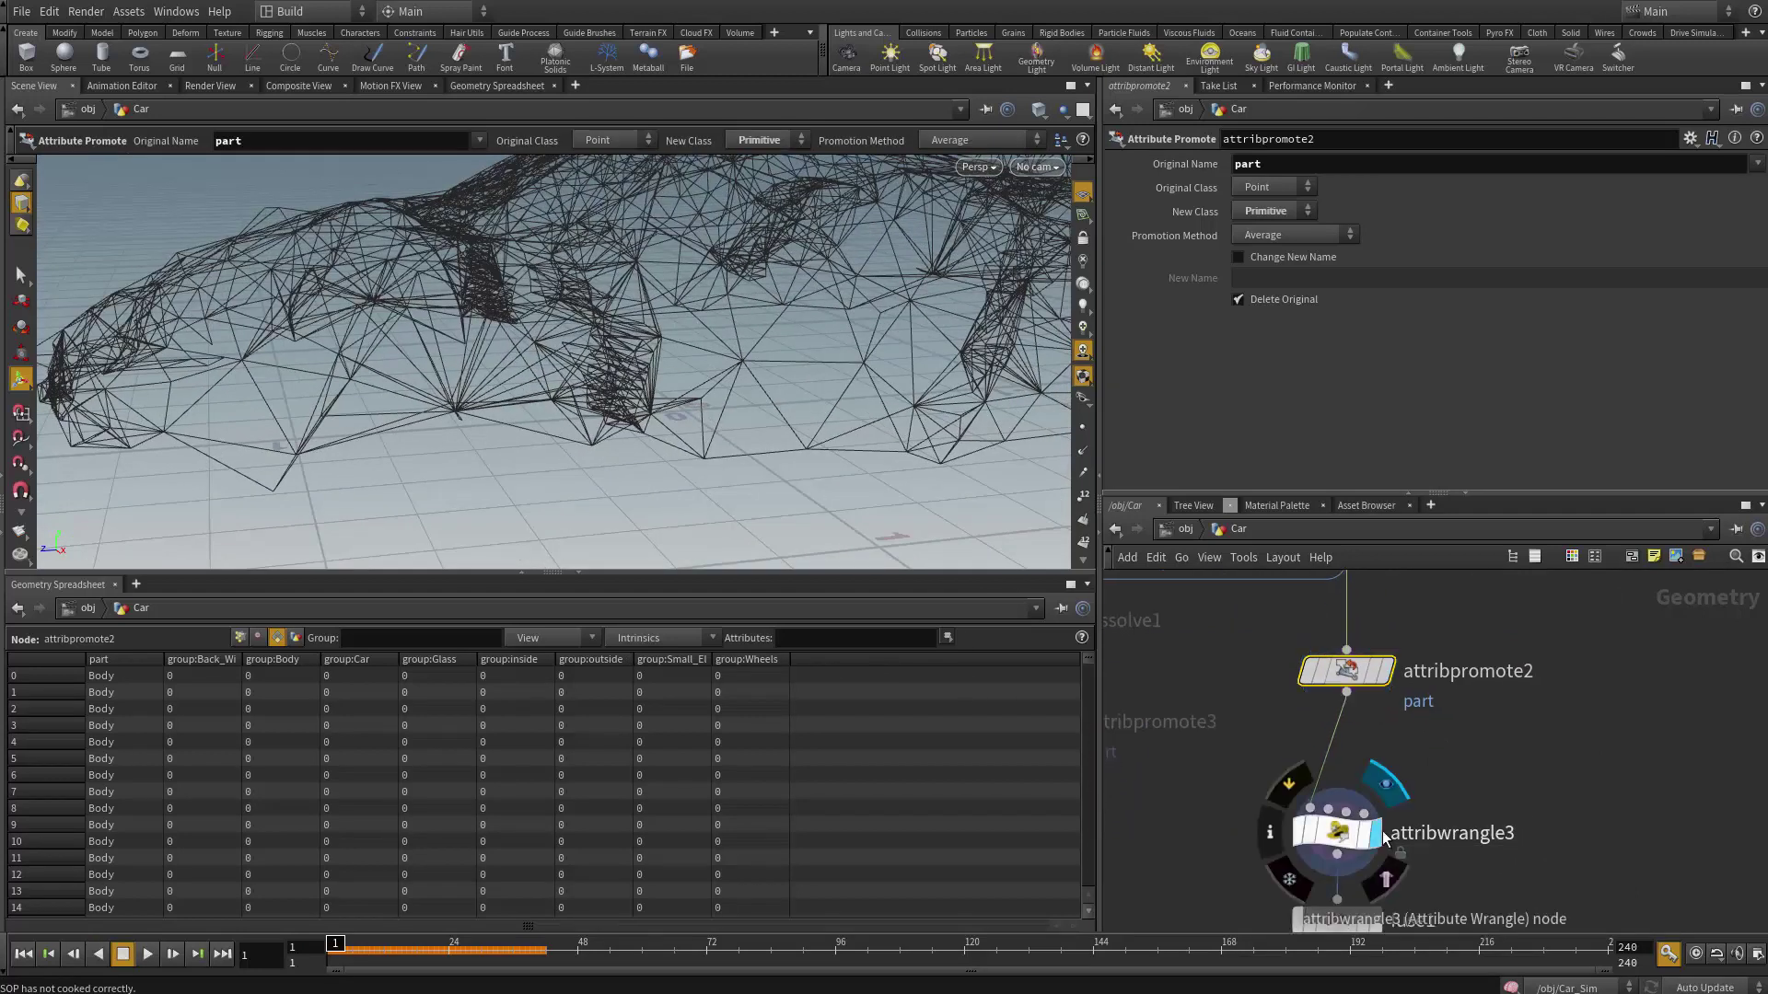
click(1346, 838)
drag(635, 359, 586, 387)
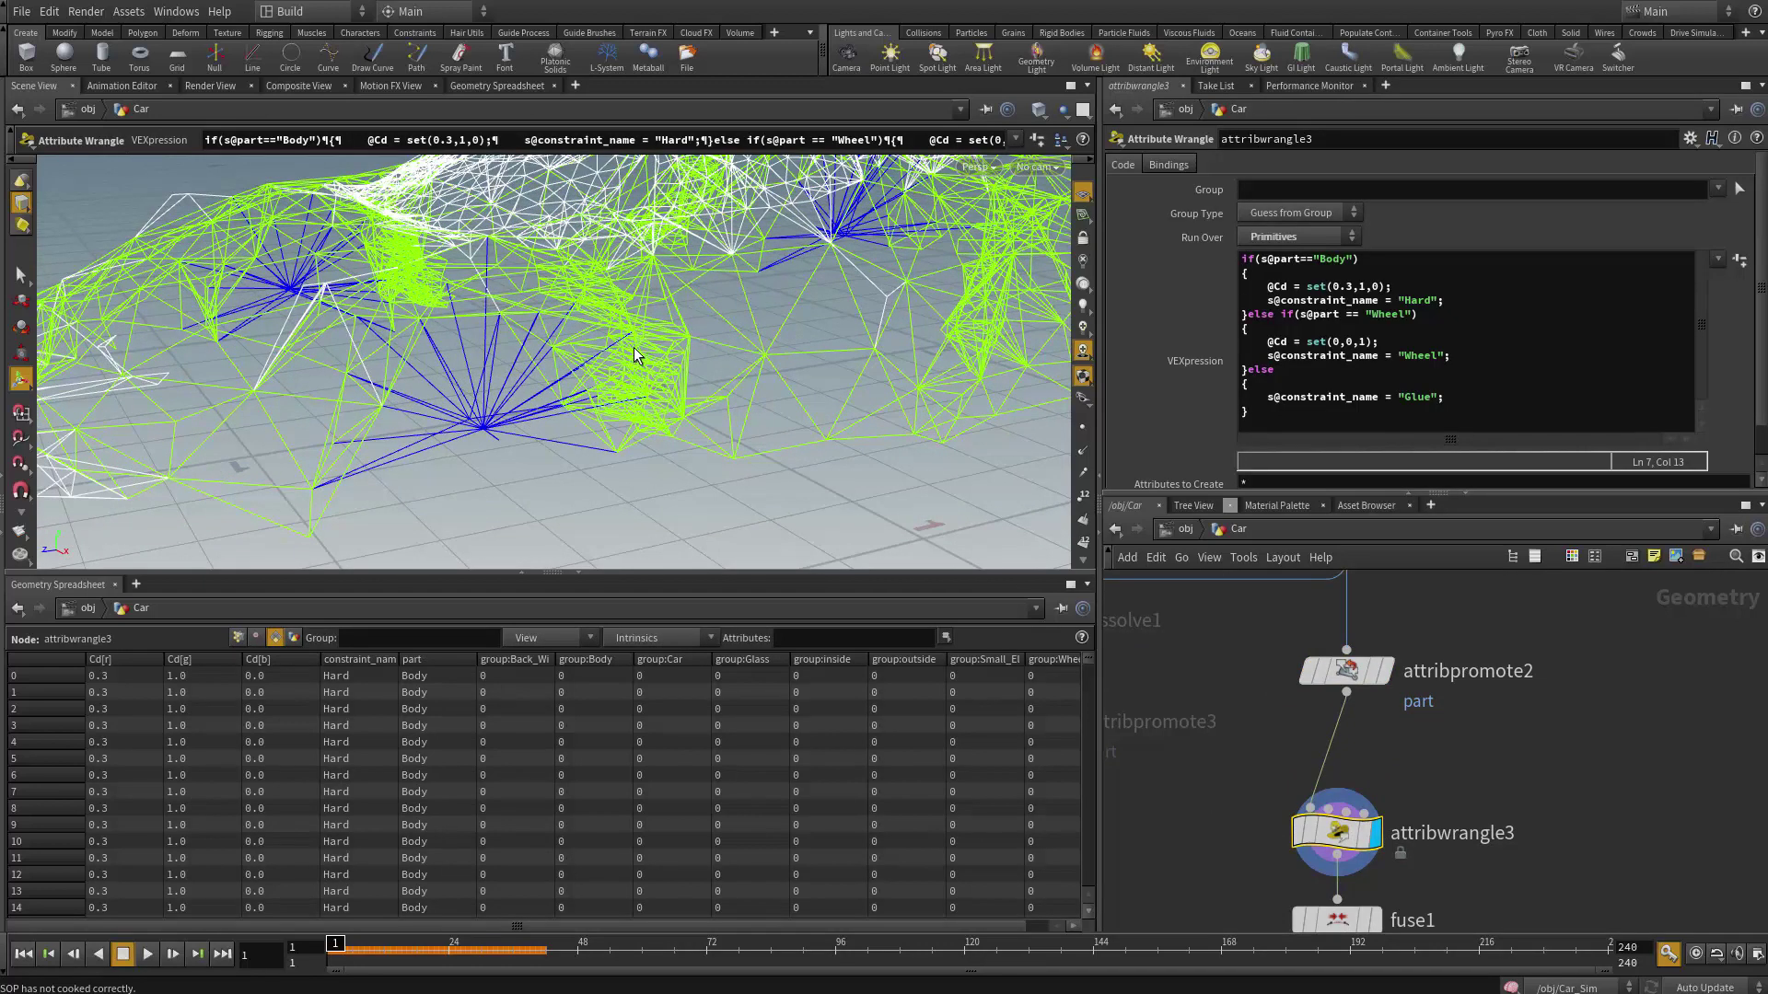
- Set attribpromote2's promotion method to Minimum and check the coloured connection lines at attribwrangle3
click(1346, 671)
click(1300, 235)
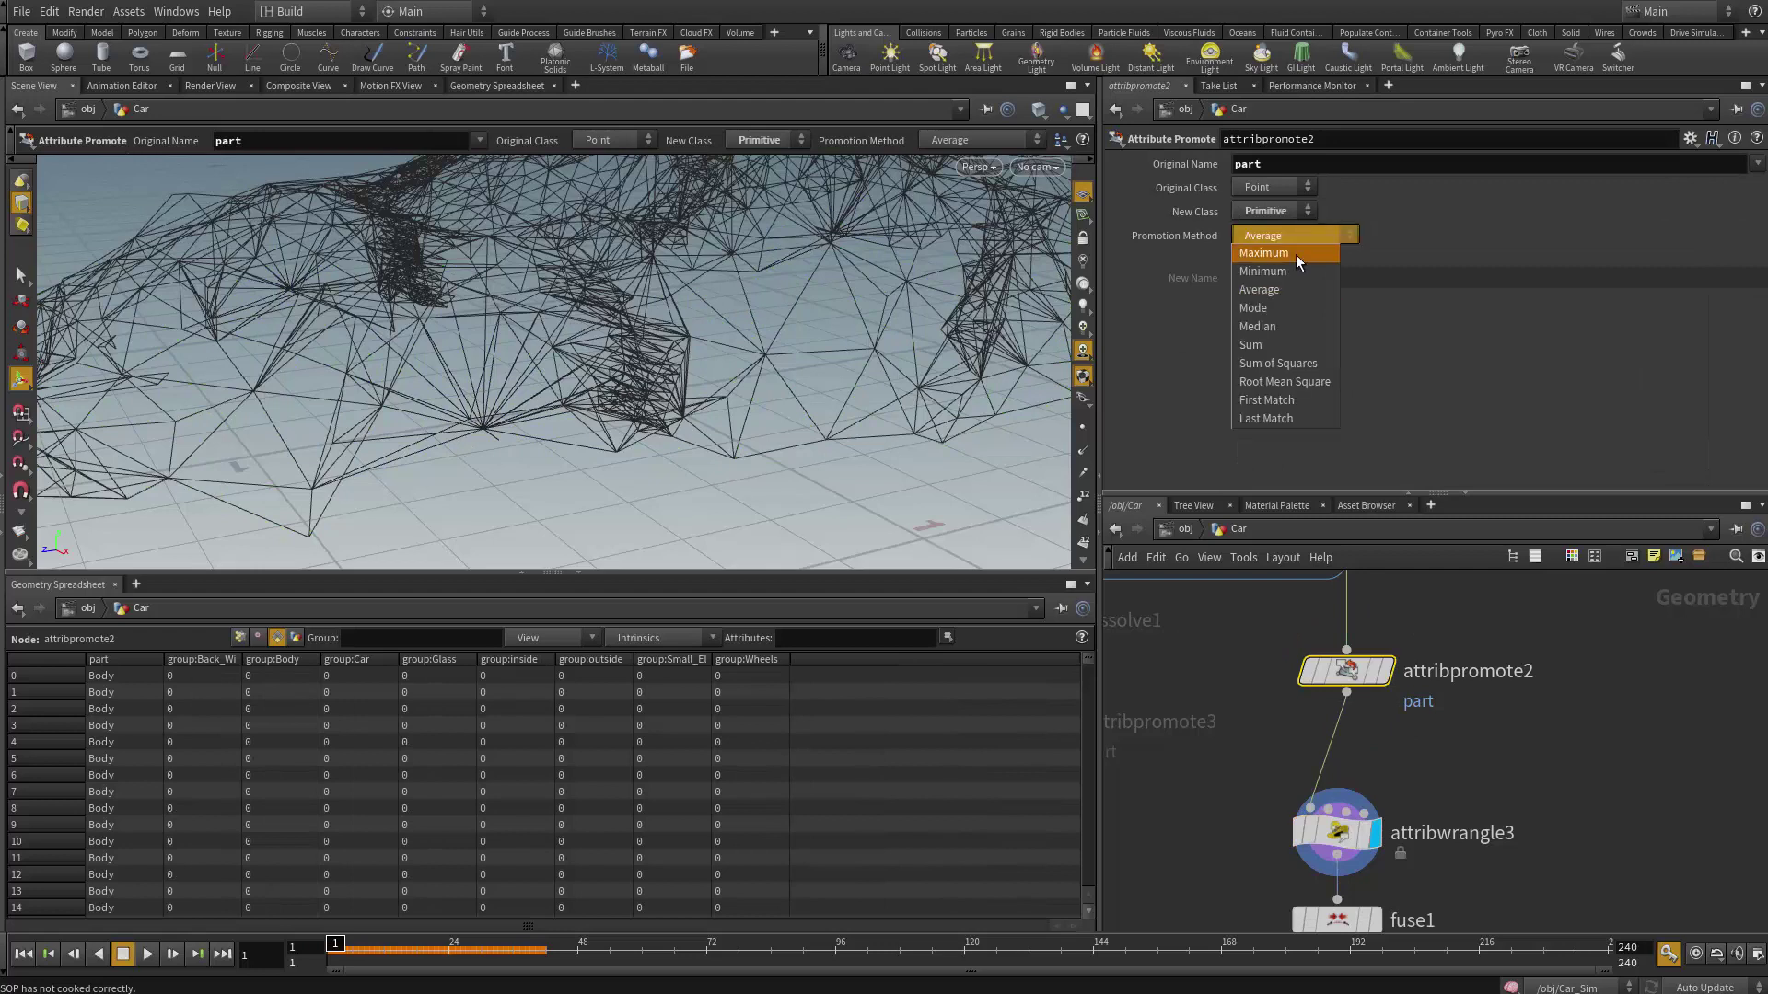
click(1294, 274)
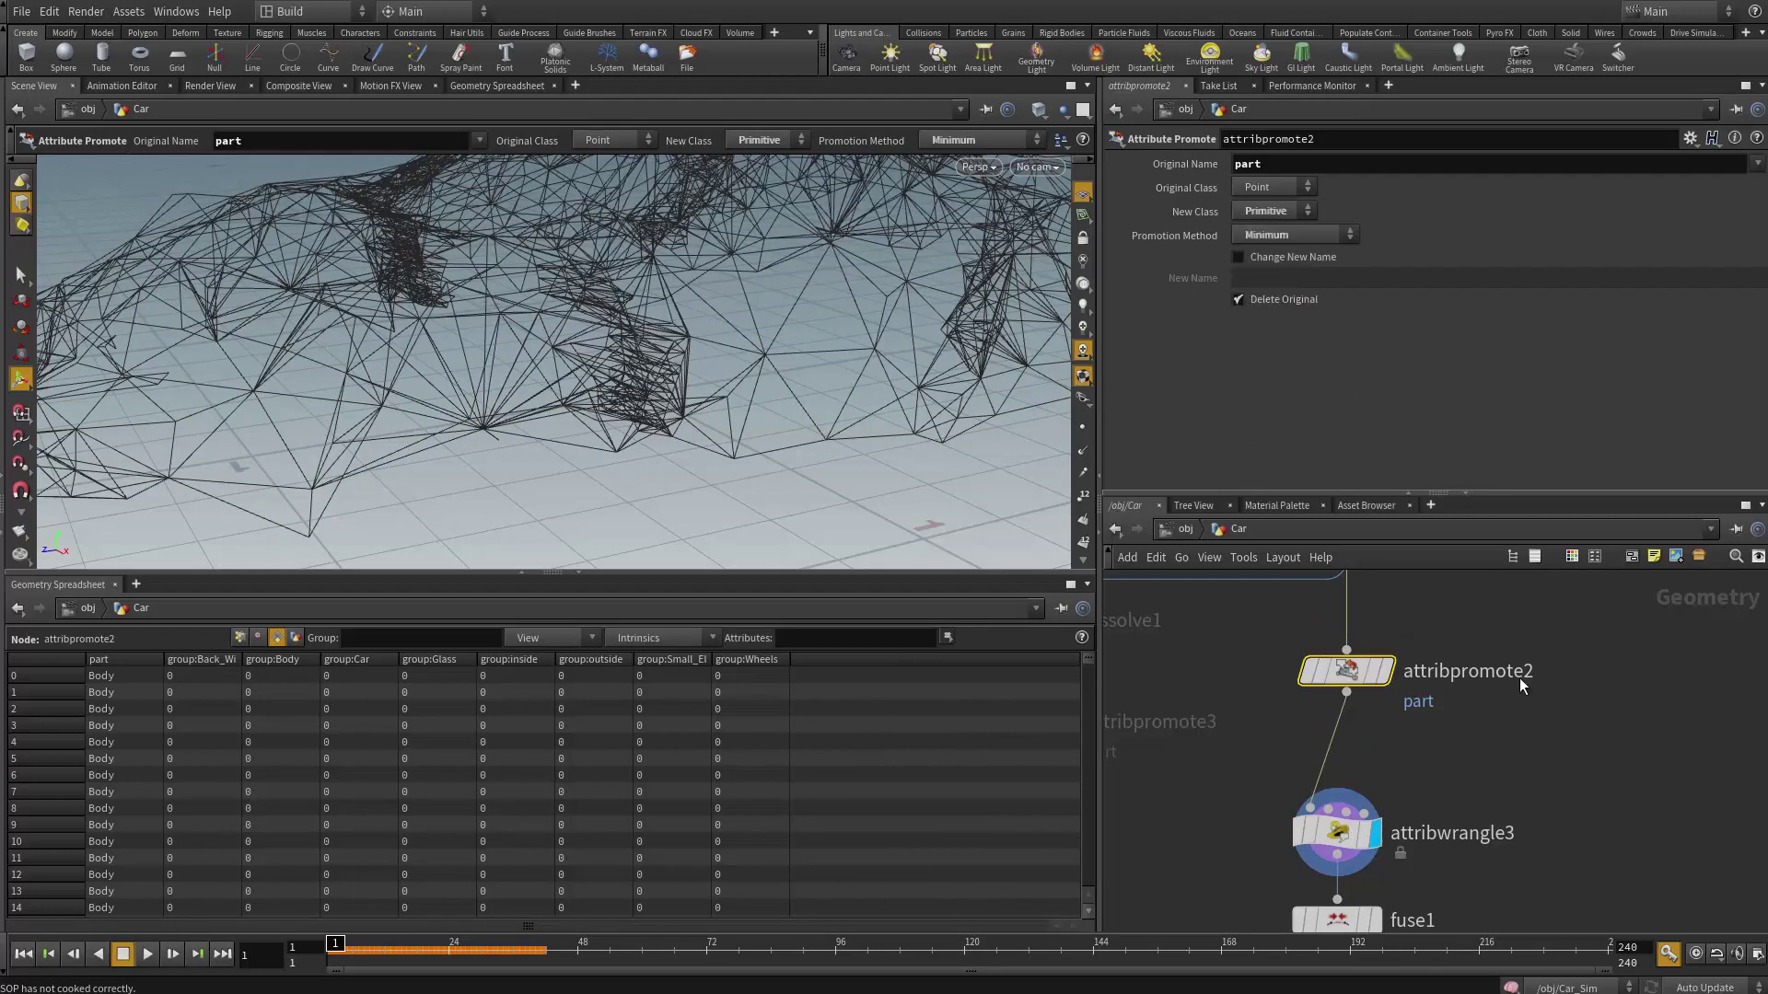
click(1337, 832)
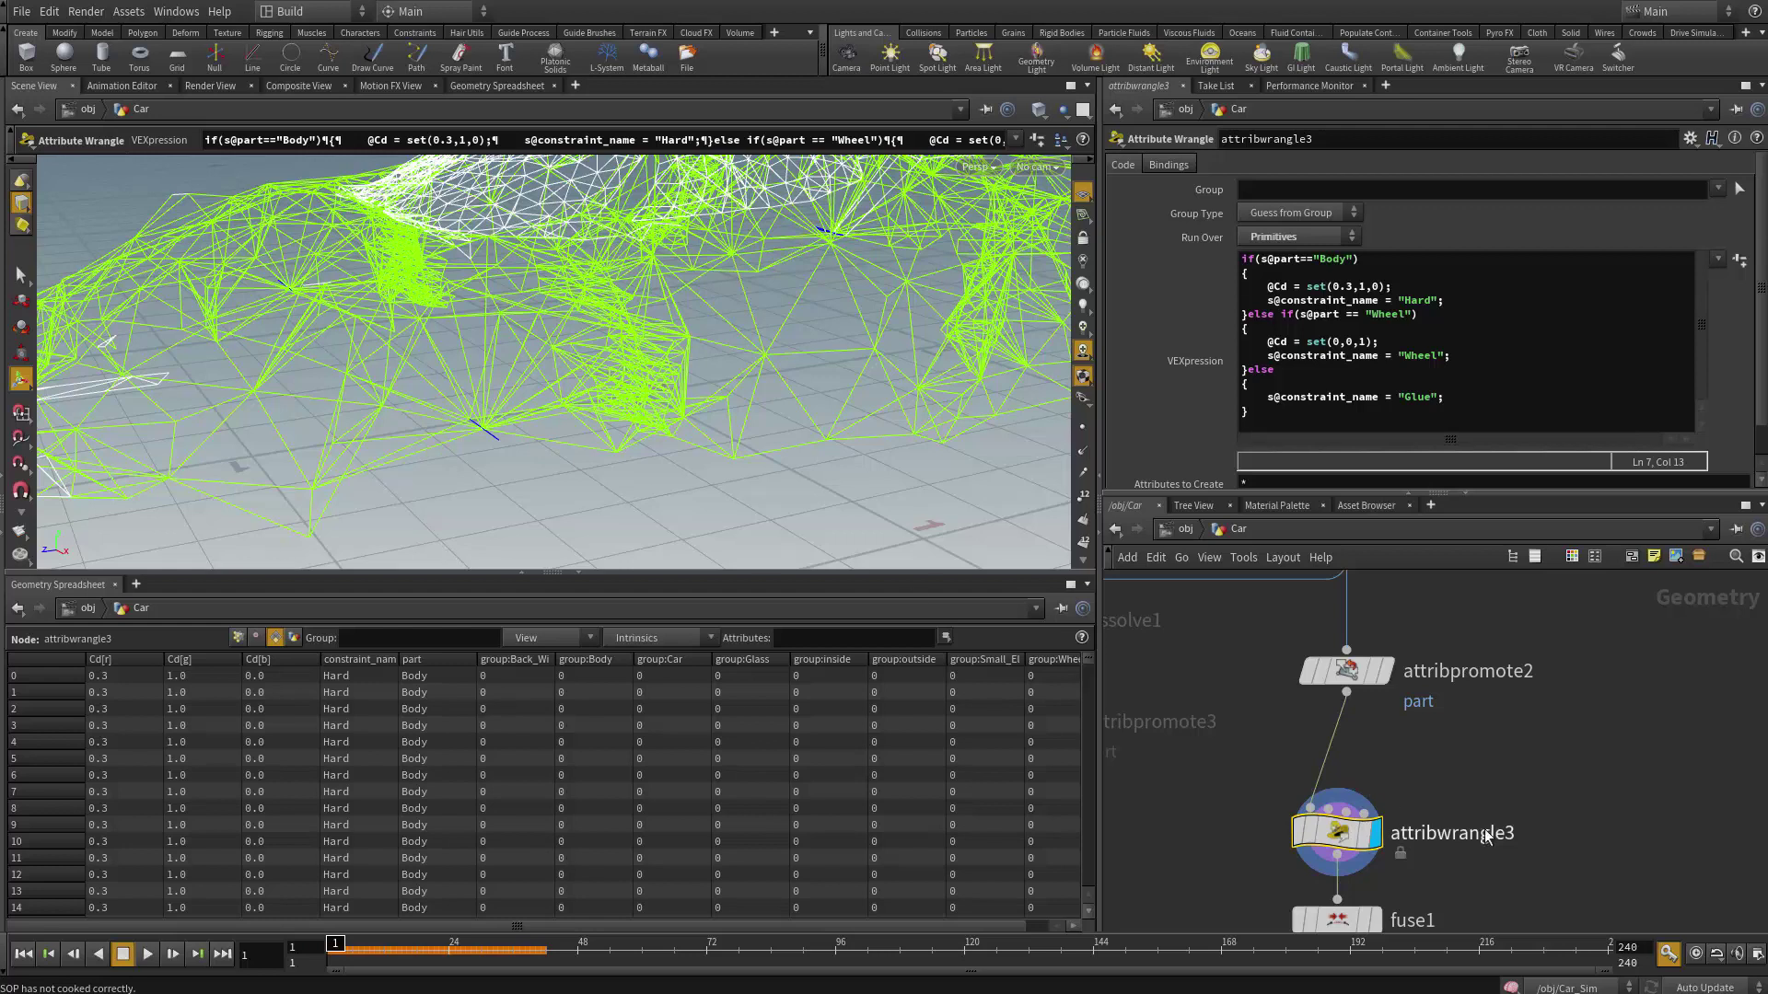
middle_drag(1514, 829, 1517, 779)
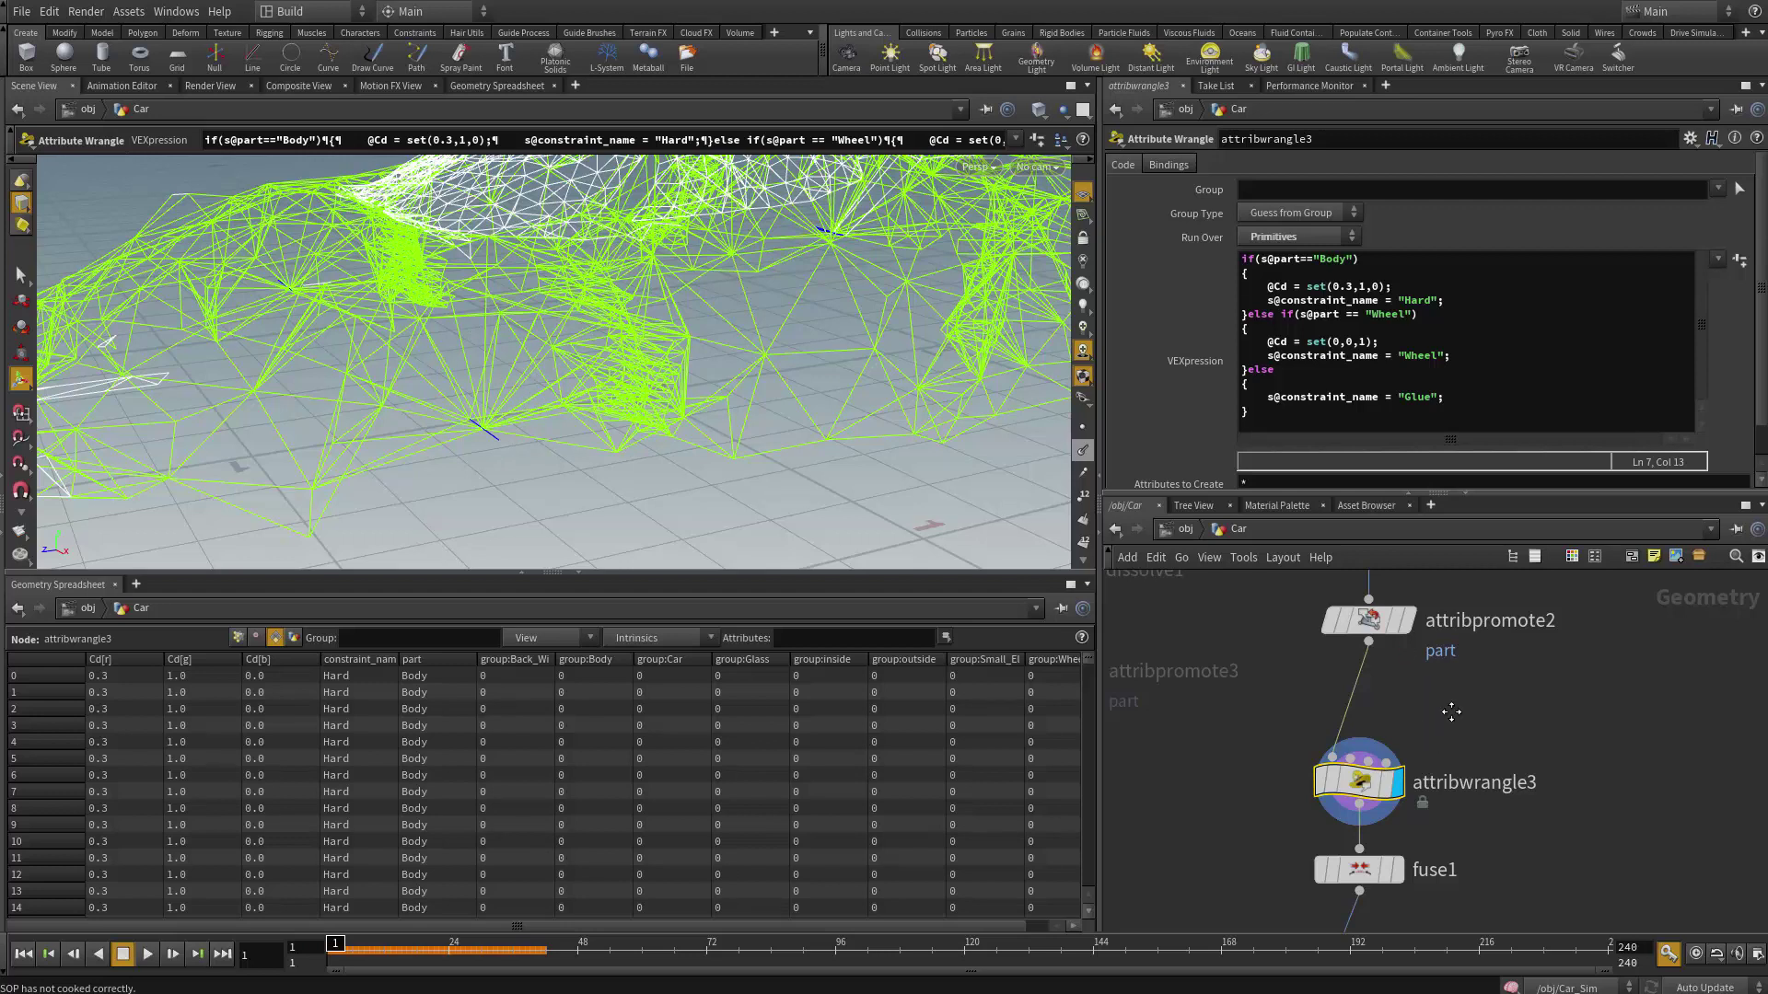
- Turn off Delete Original on attribpromote2 so the part attribute is also kept on the points
middle_drag(1359, 792, 1392, 784)
mouse_move(1393, 784)
drag(1392, 784, 1392, 770)
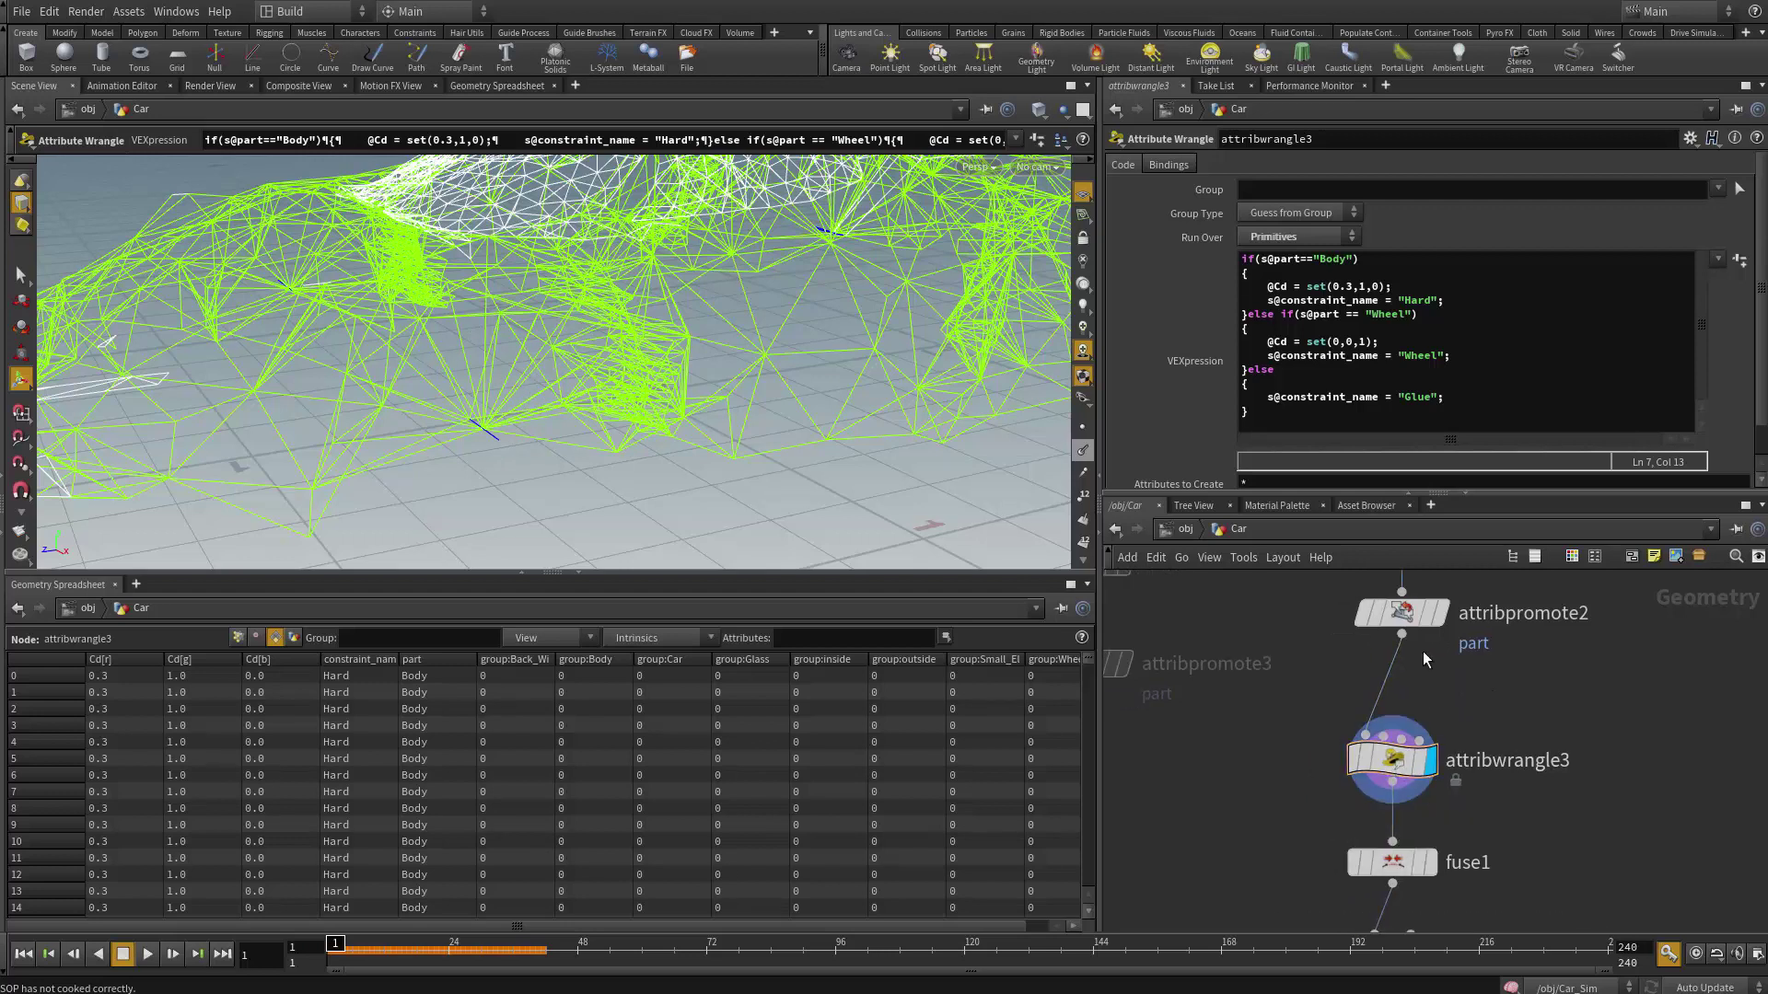
click(1405, 619)
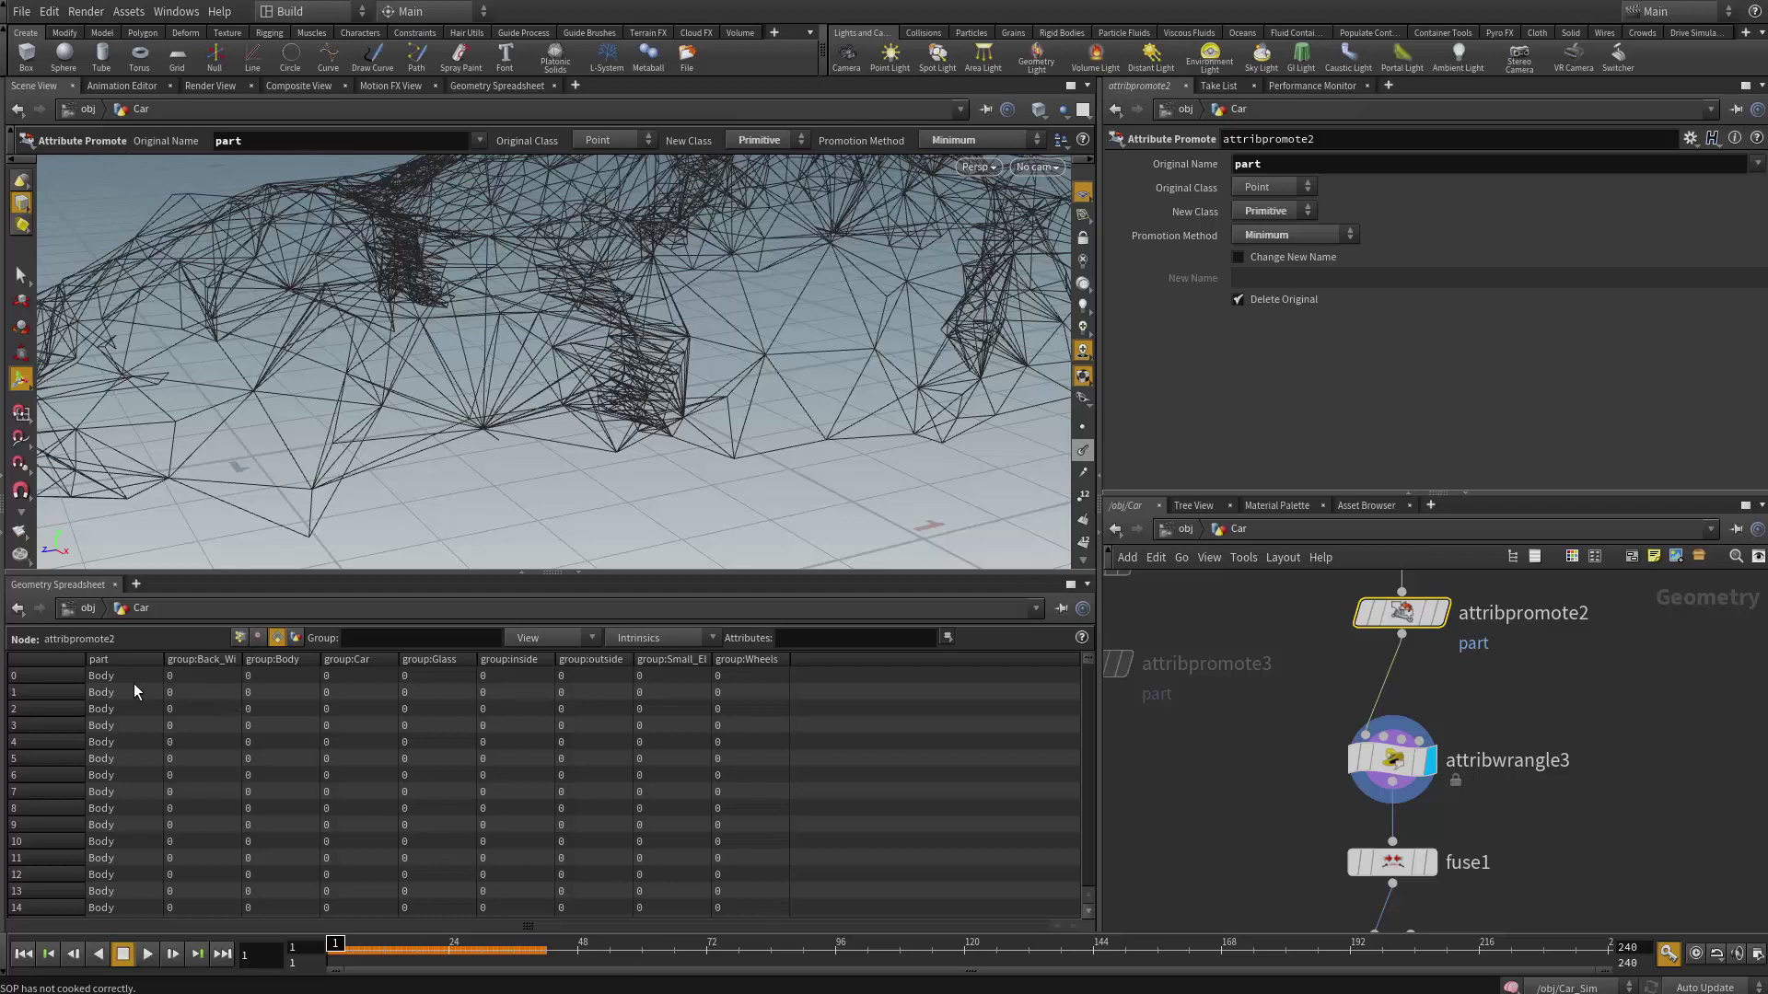
click(240, 637)
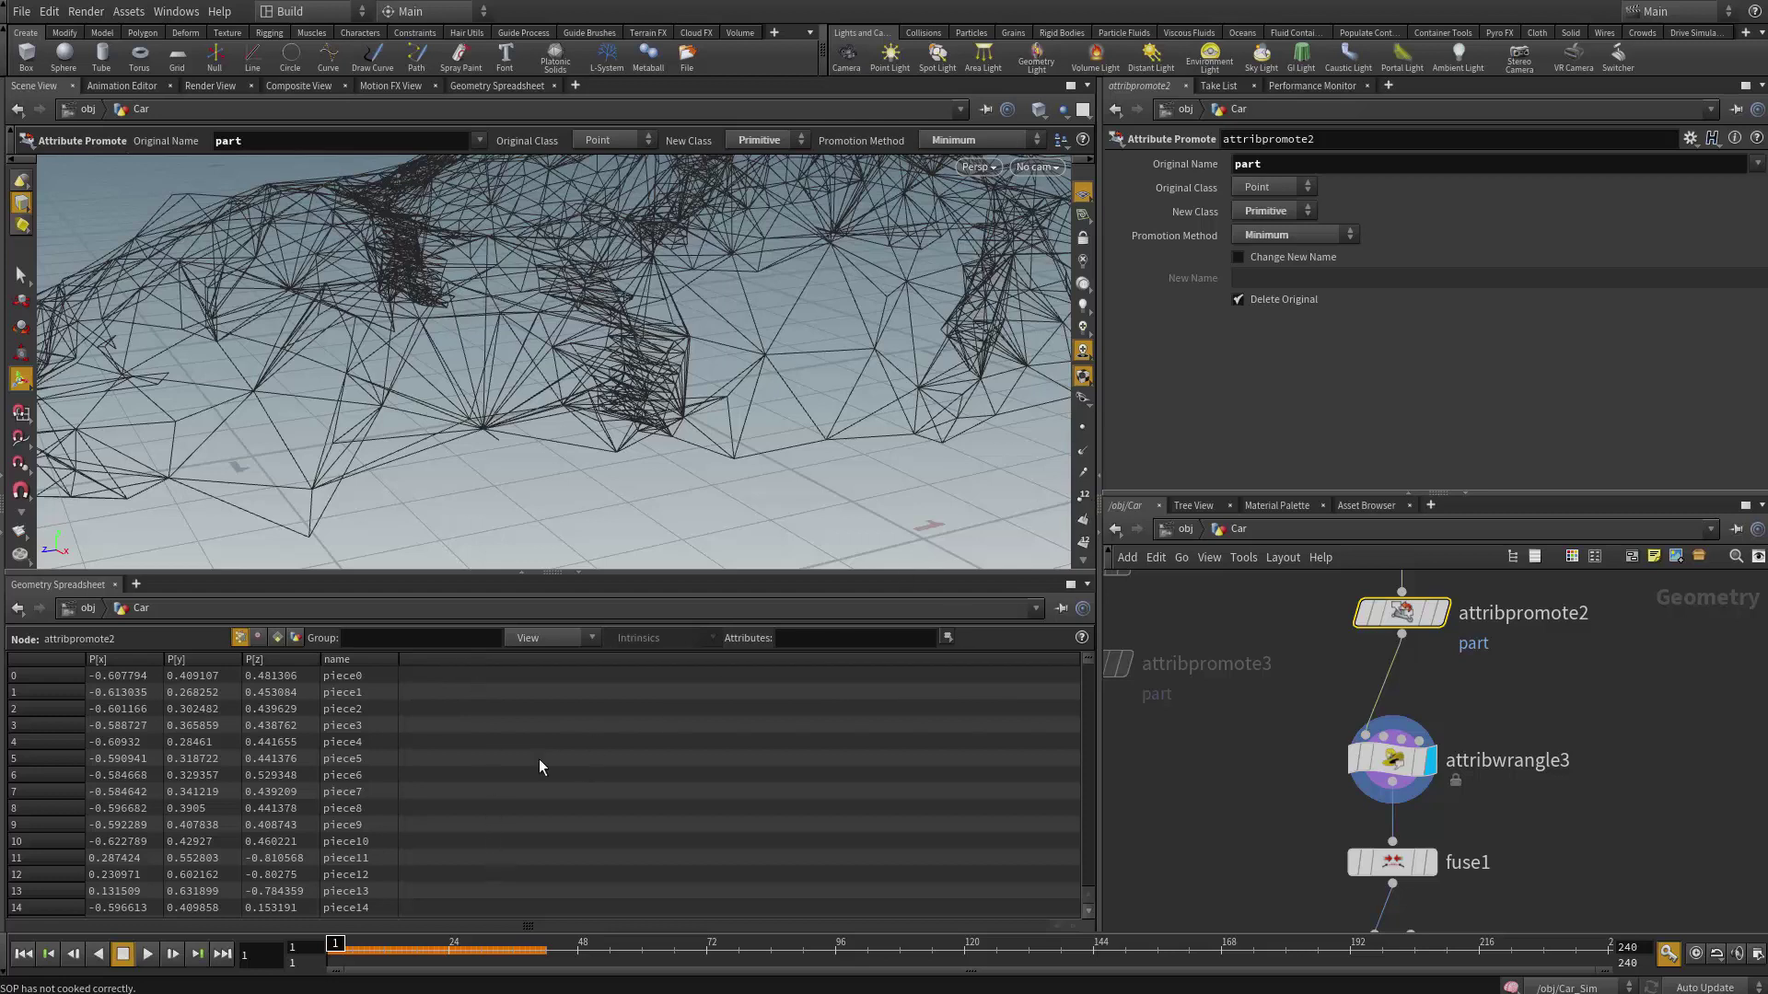
click(1239, 298)
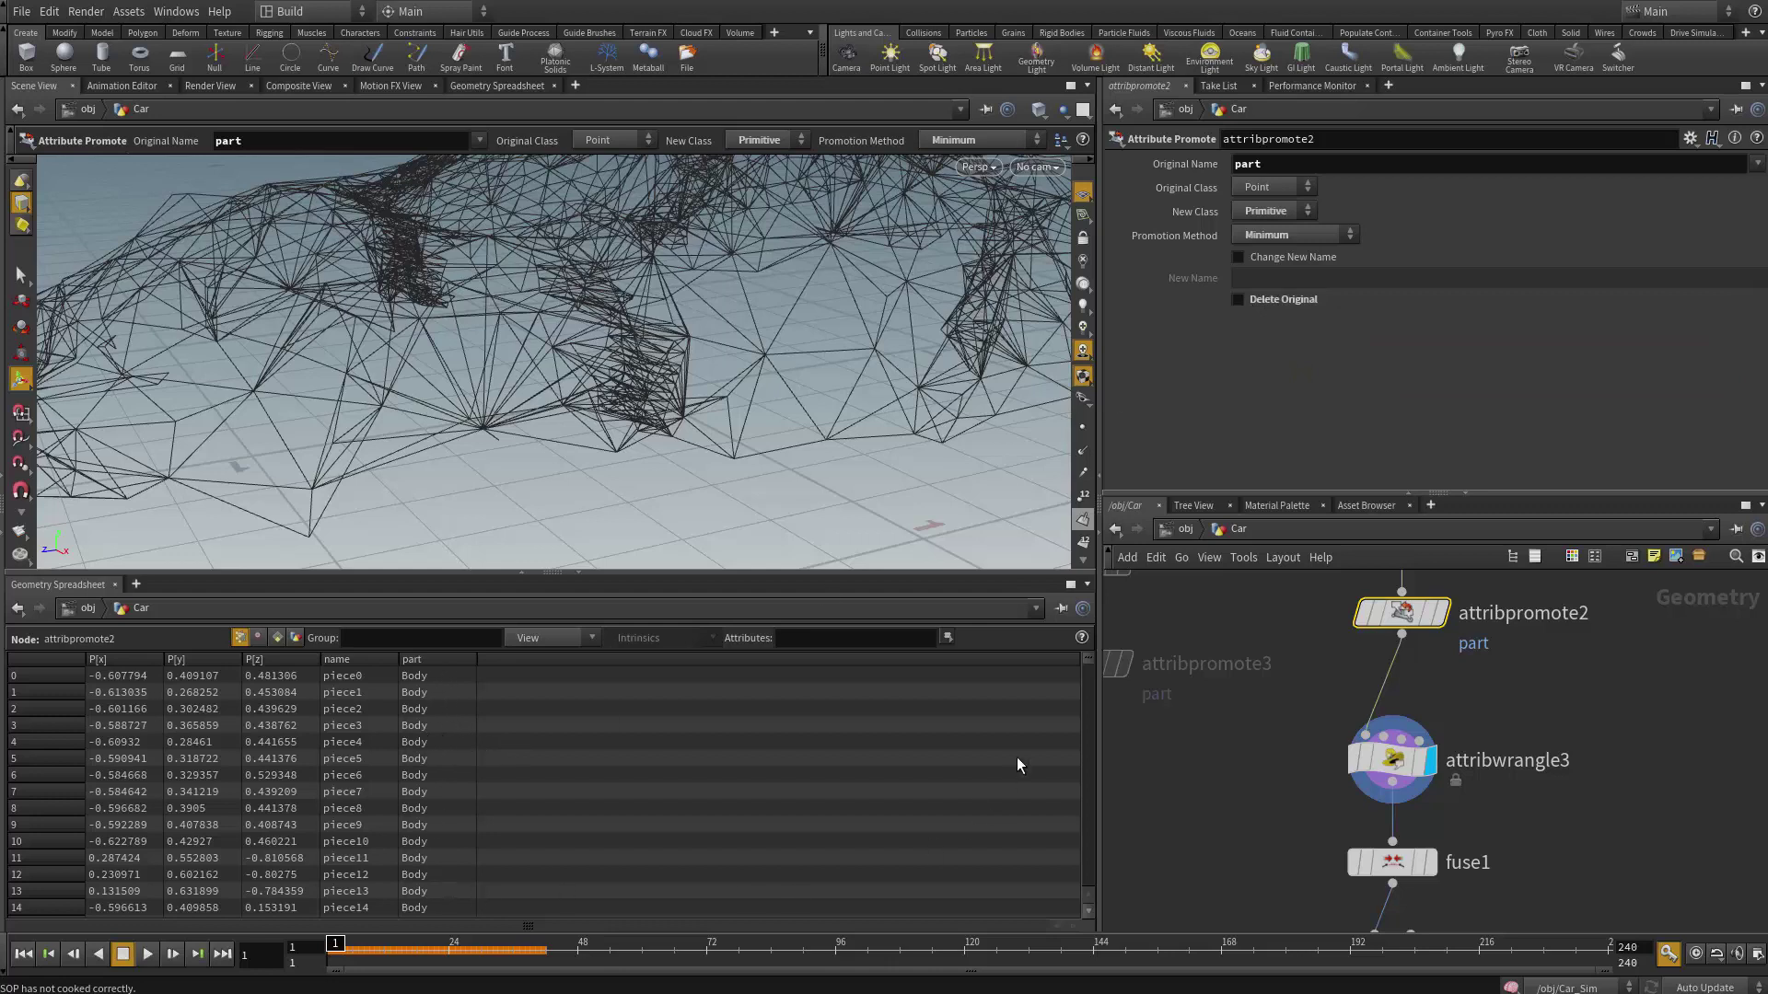
- Compare attribpromote2's part values on points and primitives in the spreadsheet, and examine a single connection line near the wheel
drag(1087, 663, 1078, 616)
middle_drag(1504, 823, 1486, 864)
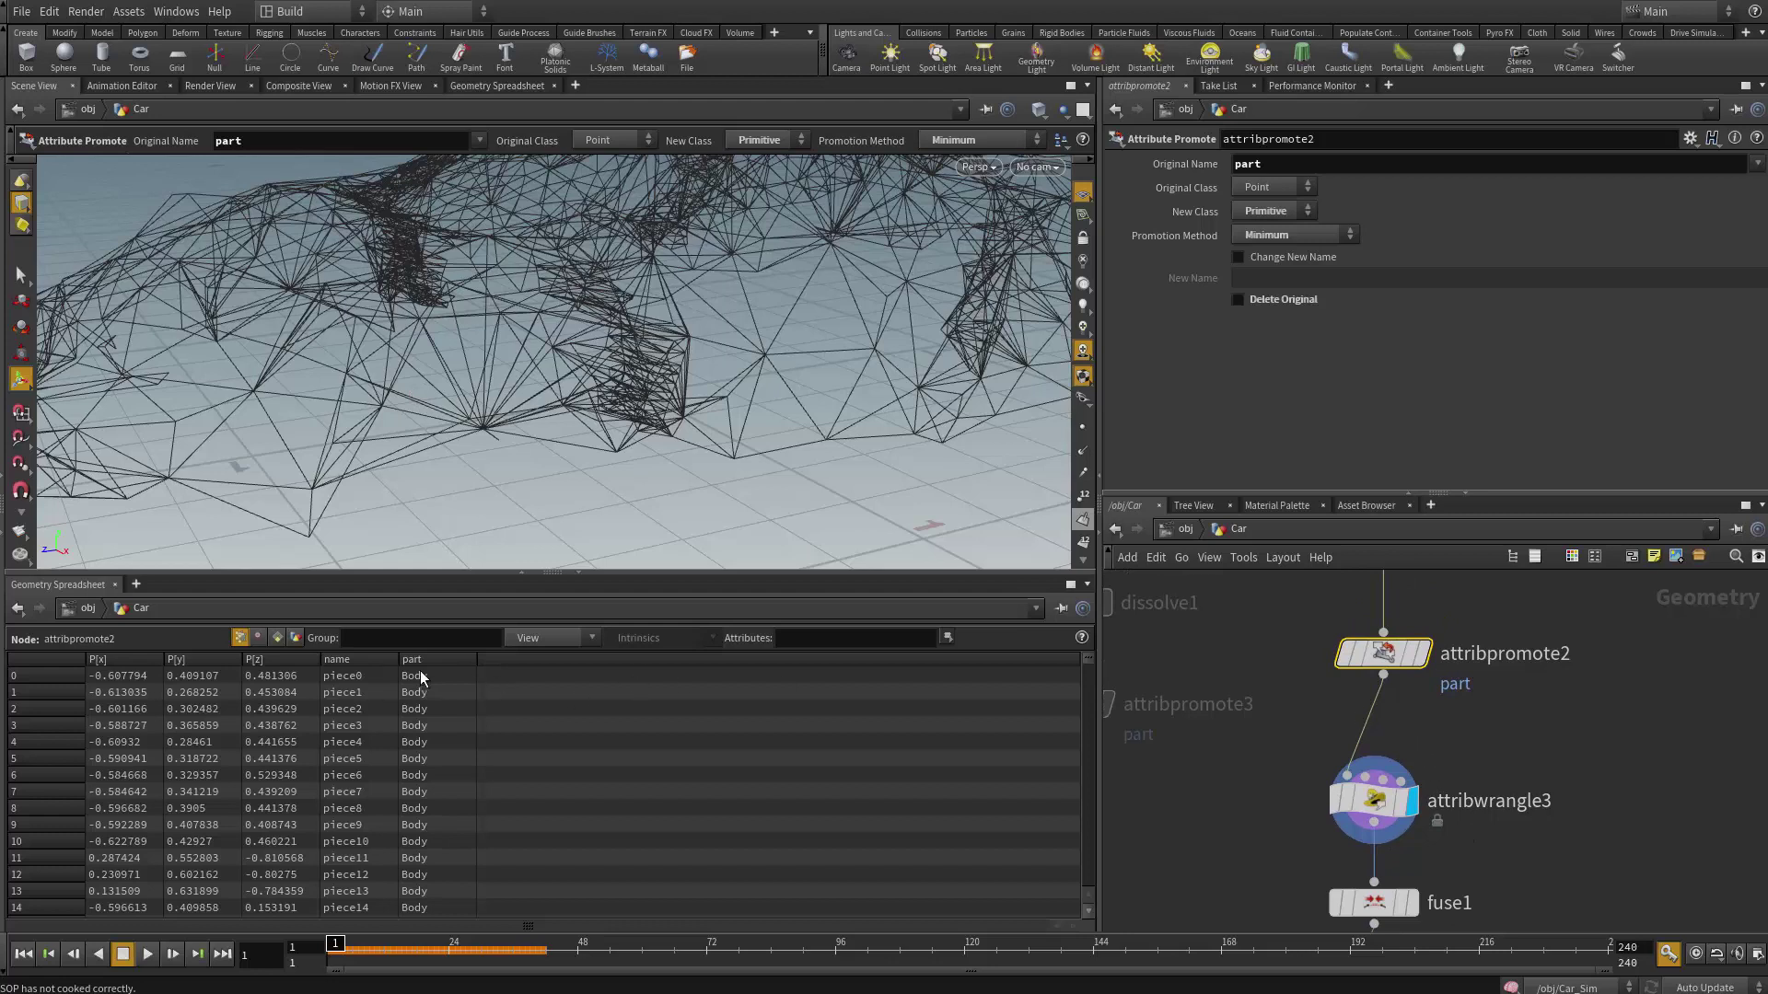
click(276, 637)
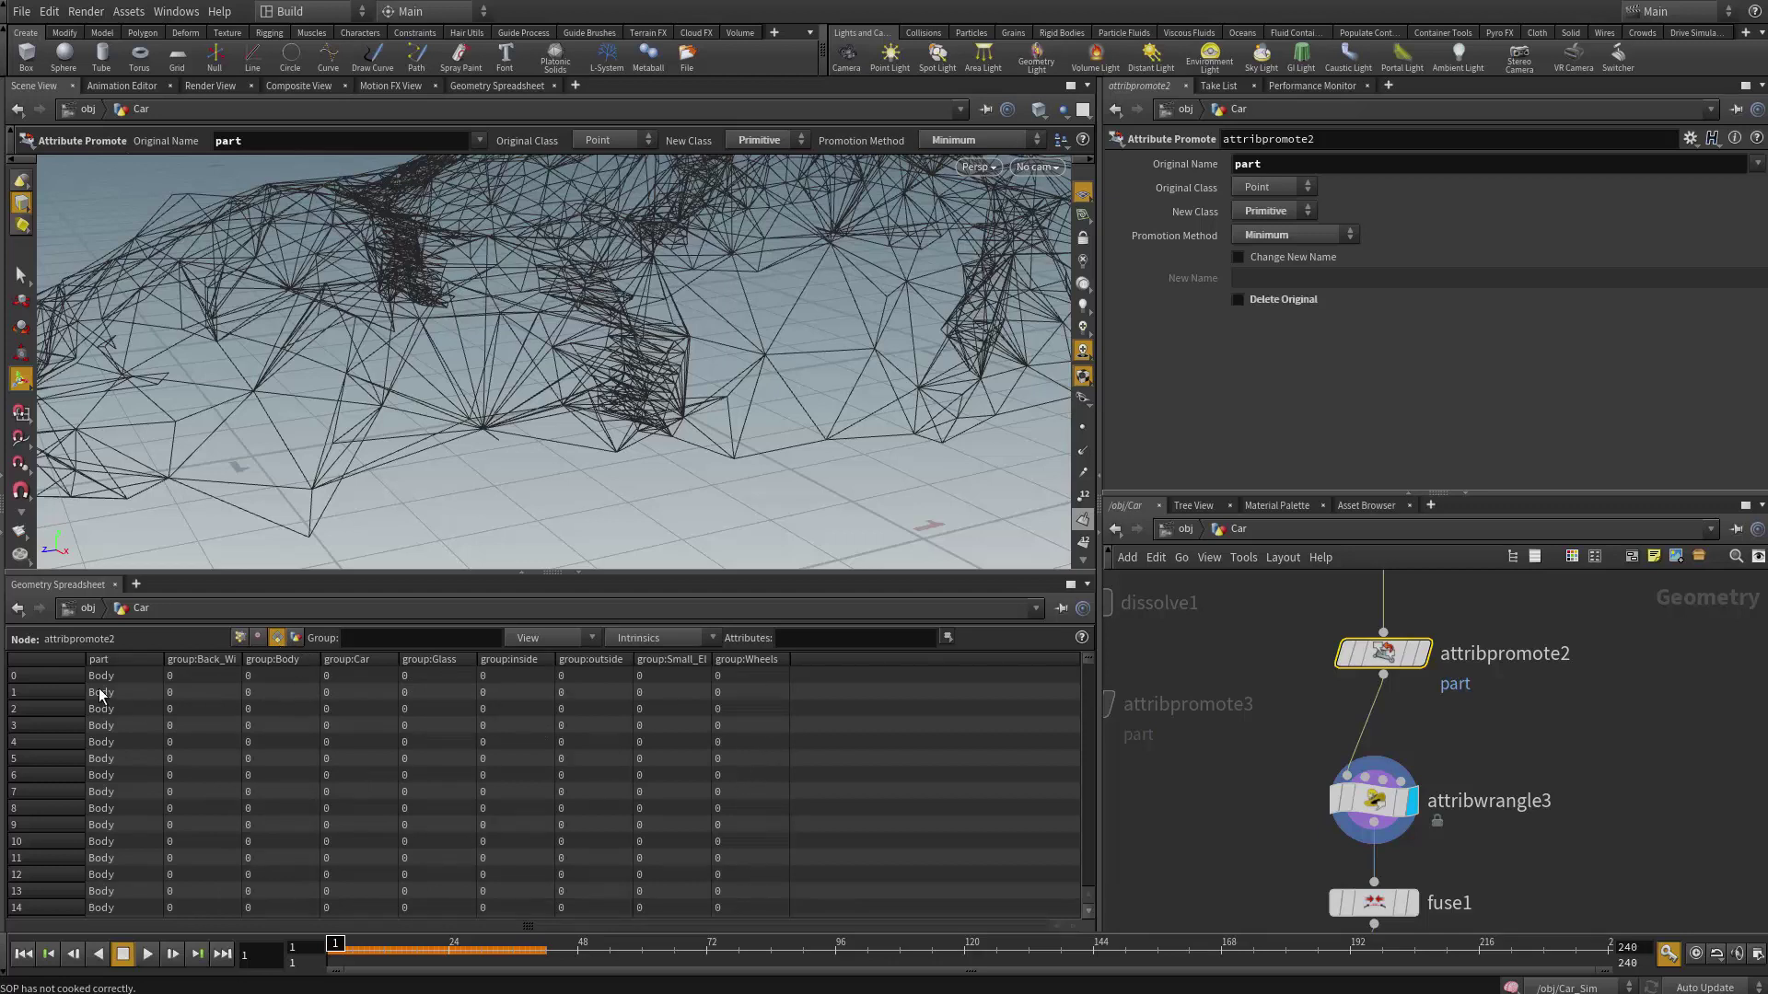
click(238, 637)
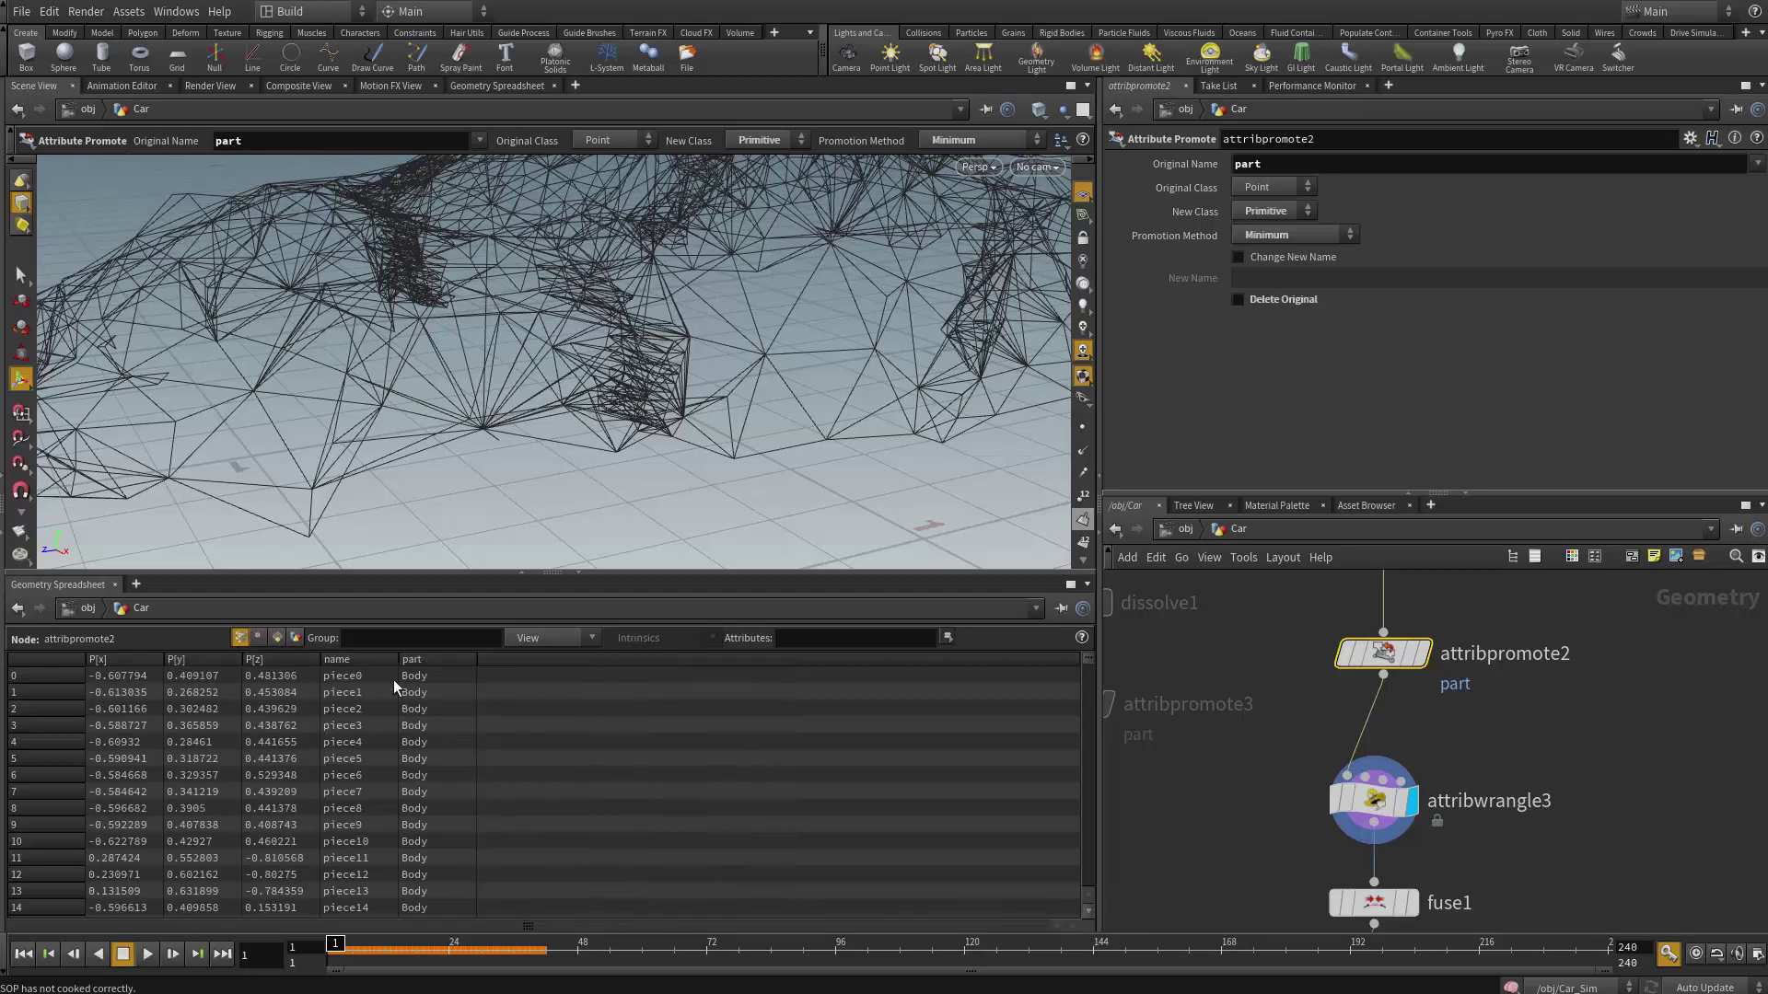
click(277, 638)
click(238, 637)
click(277, 638)
click(238, 638)
click(277, 638)
click(239, 637)
click(278, 638)
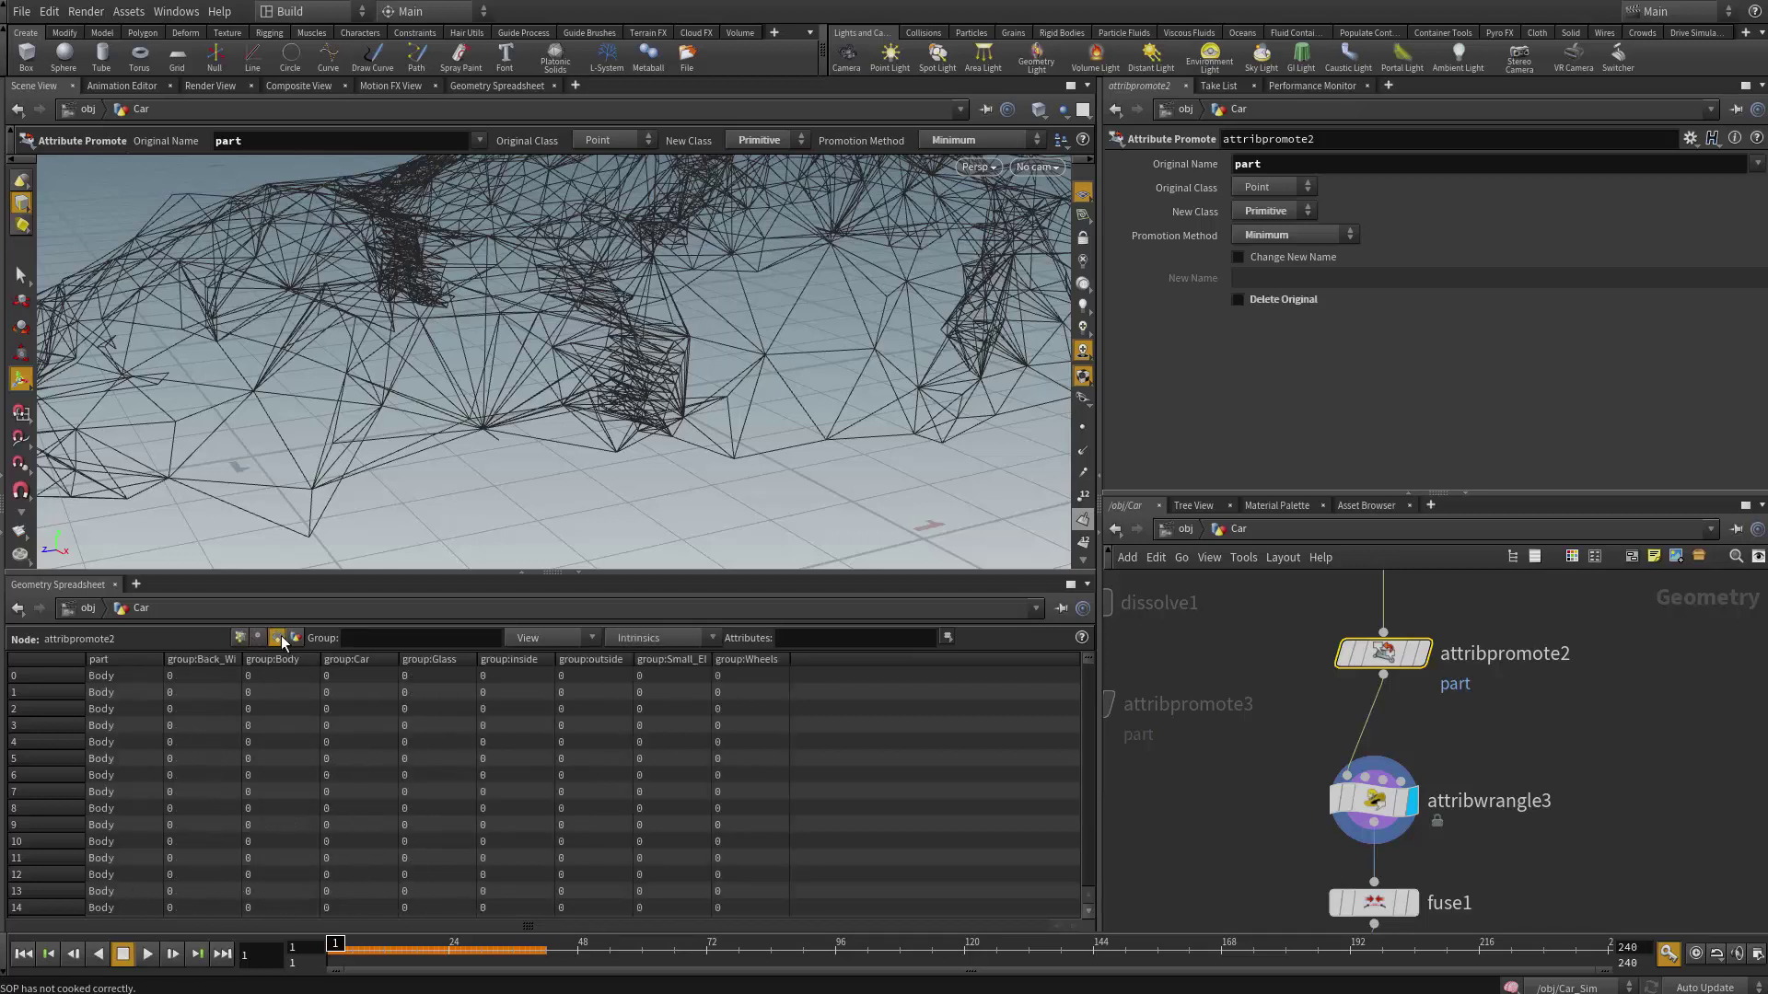
click(240, 637)
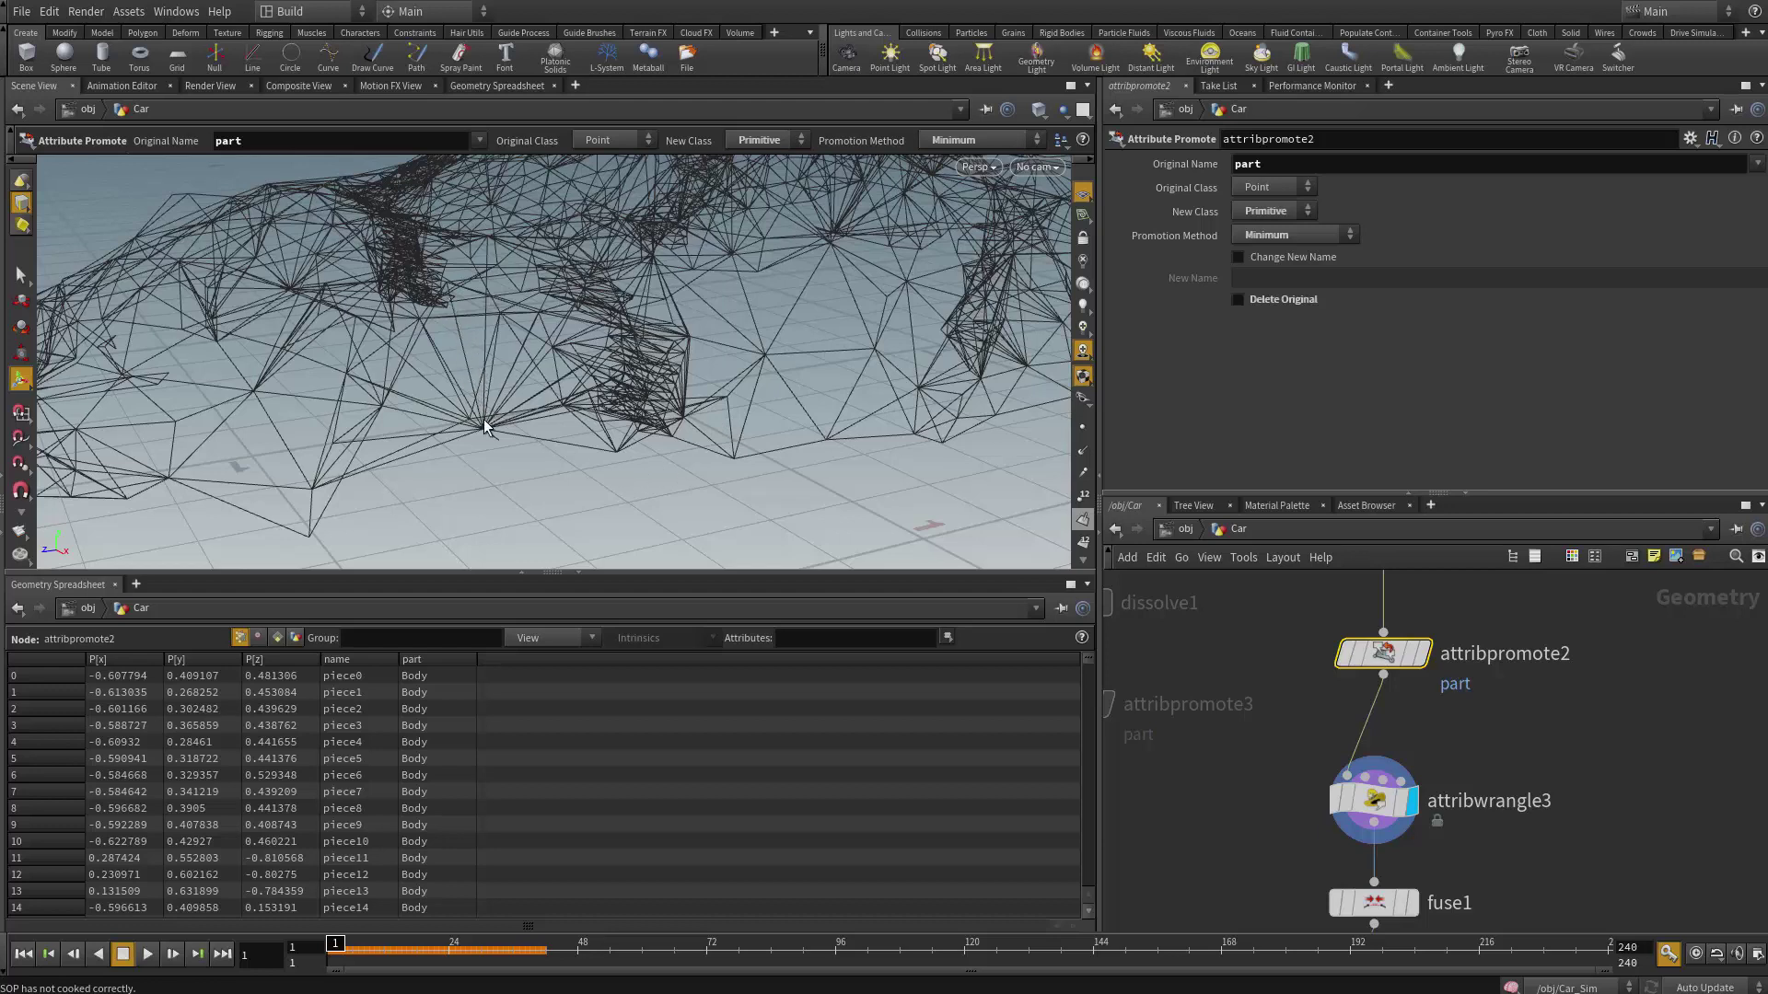
key(s)
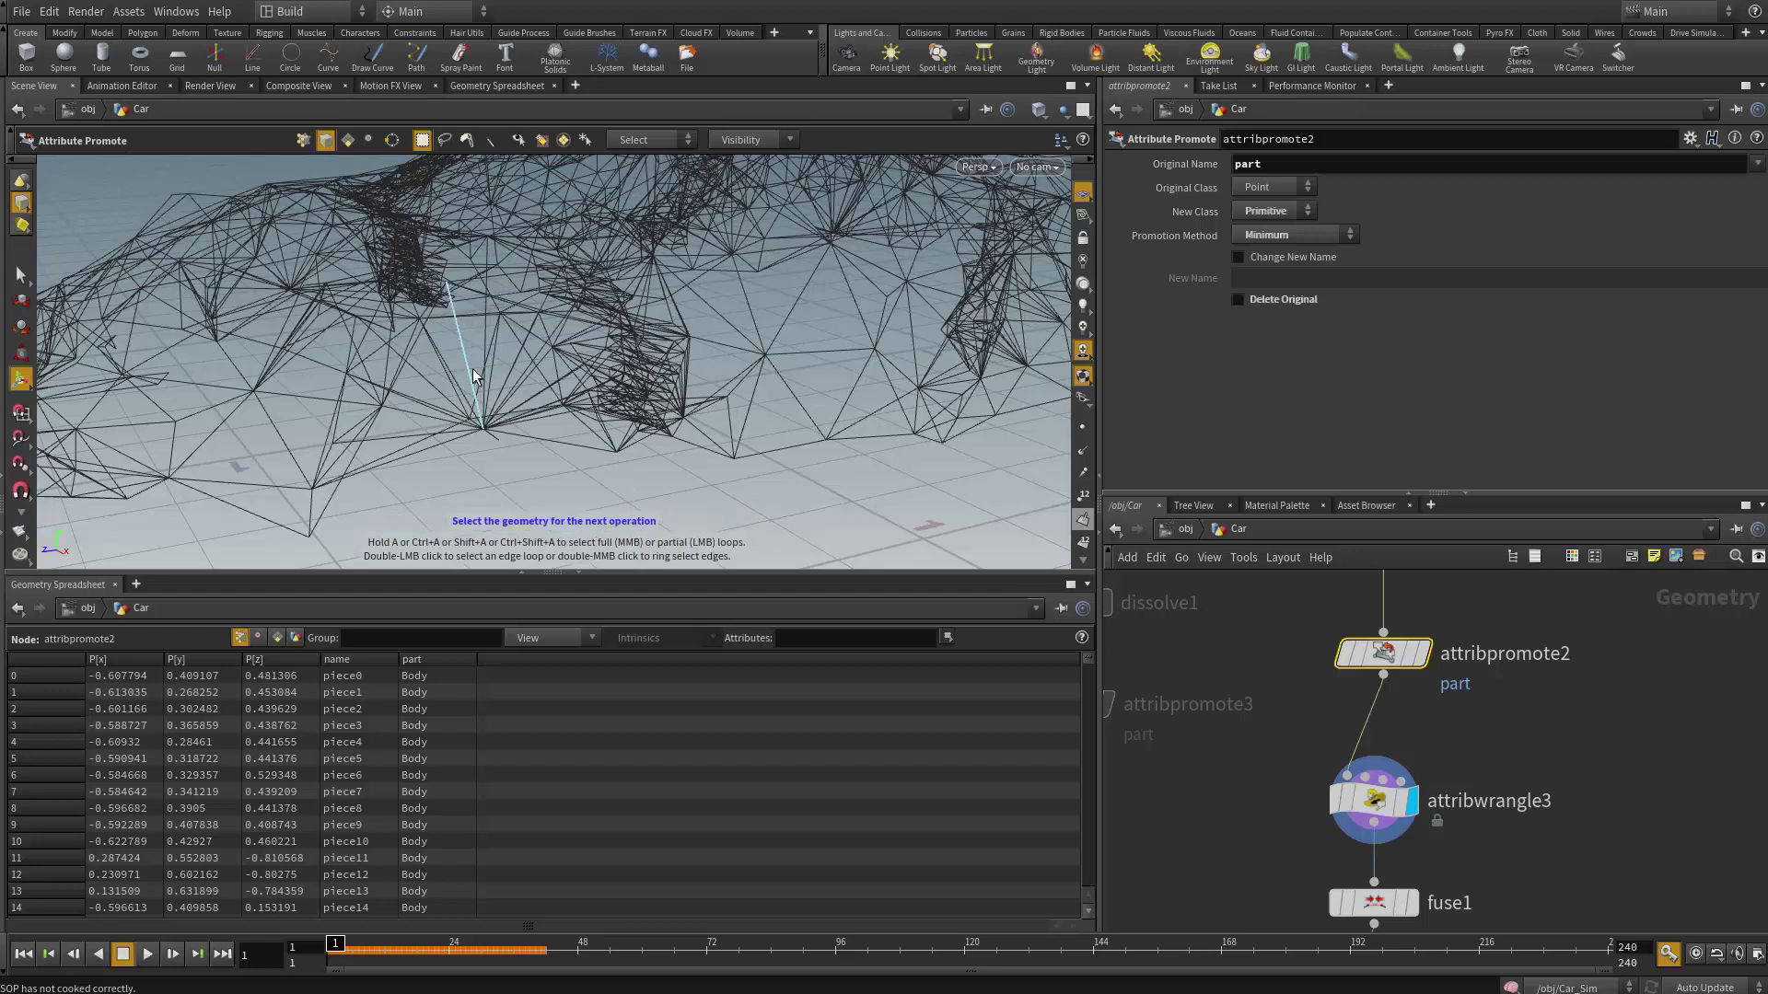
- Below attribwrangle3's existing if/else code, start declaring the integer pntNumOne with the vertexpoint function
middle_drag(1528, 870, 1513, 777)
click(1358, 703)
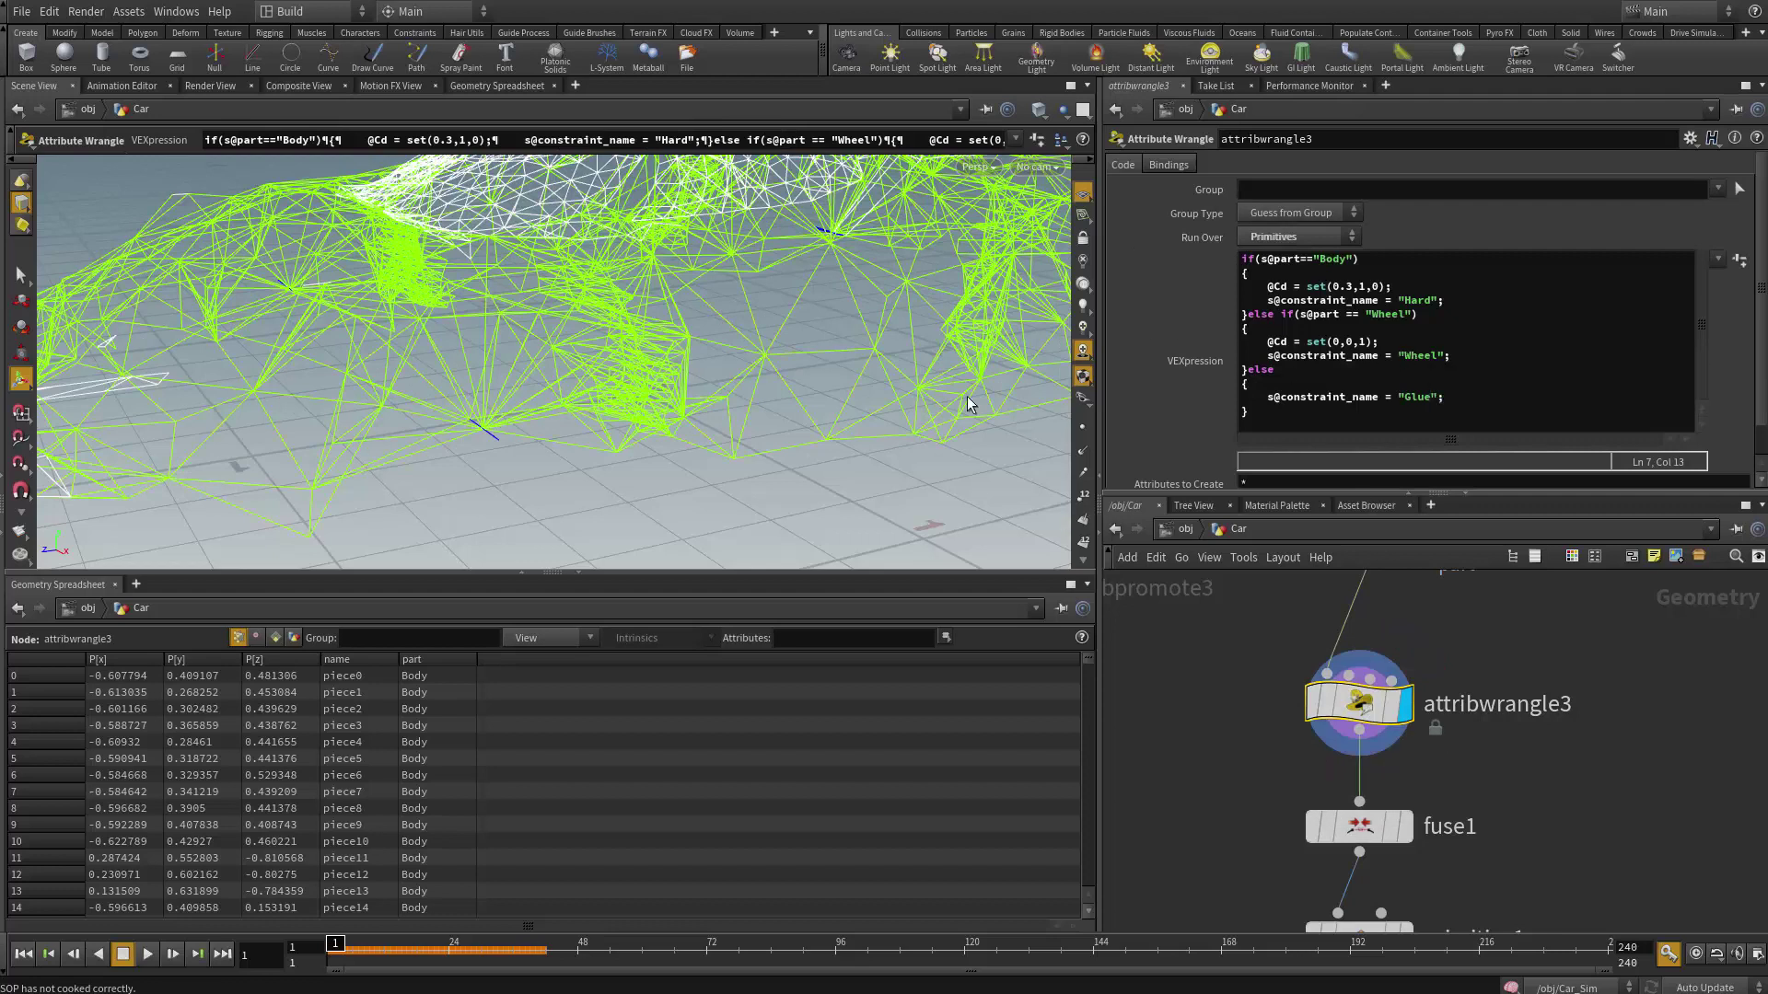
click(1287, 411)
key(Return)
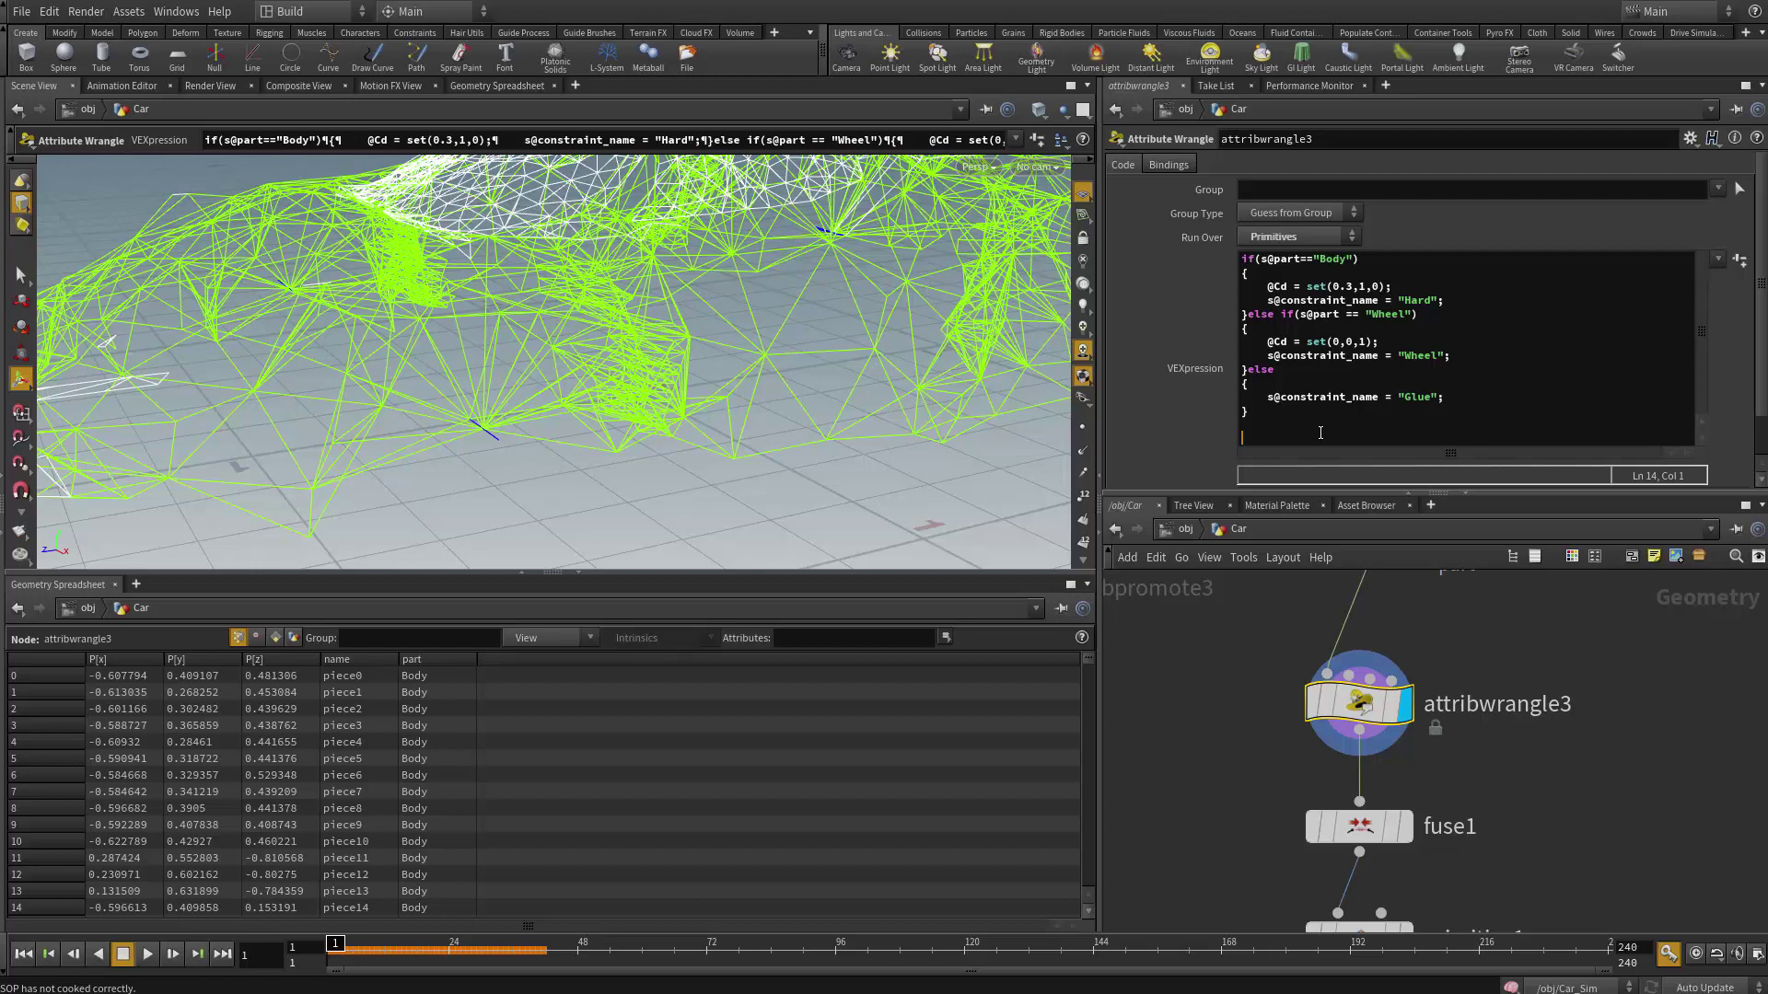
text(int p)
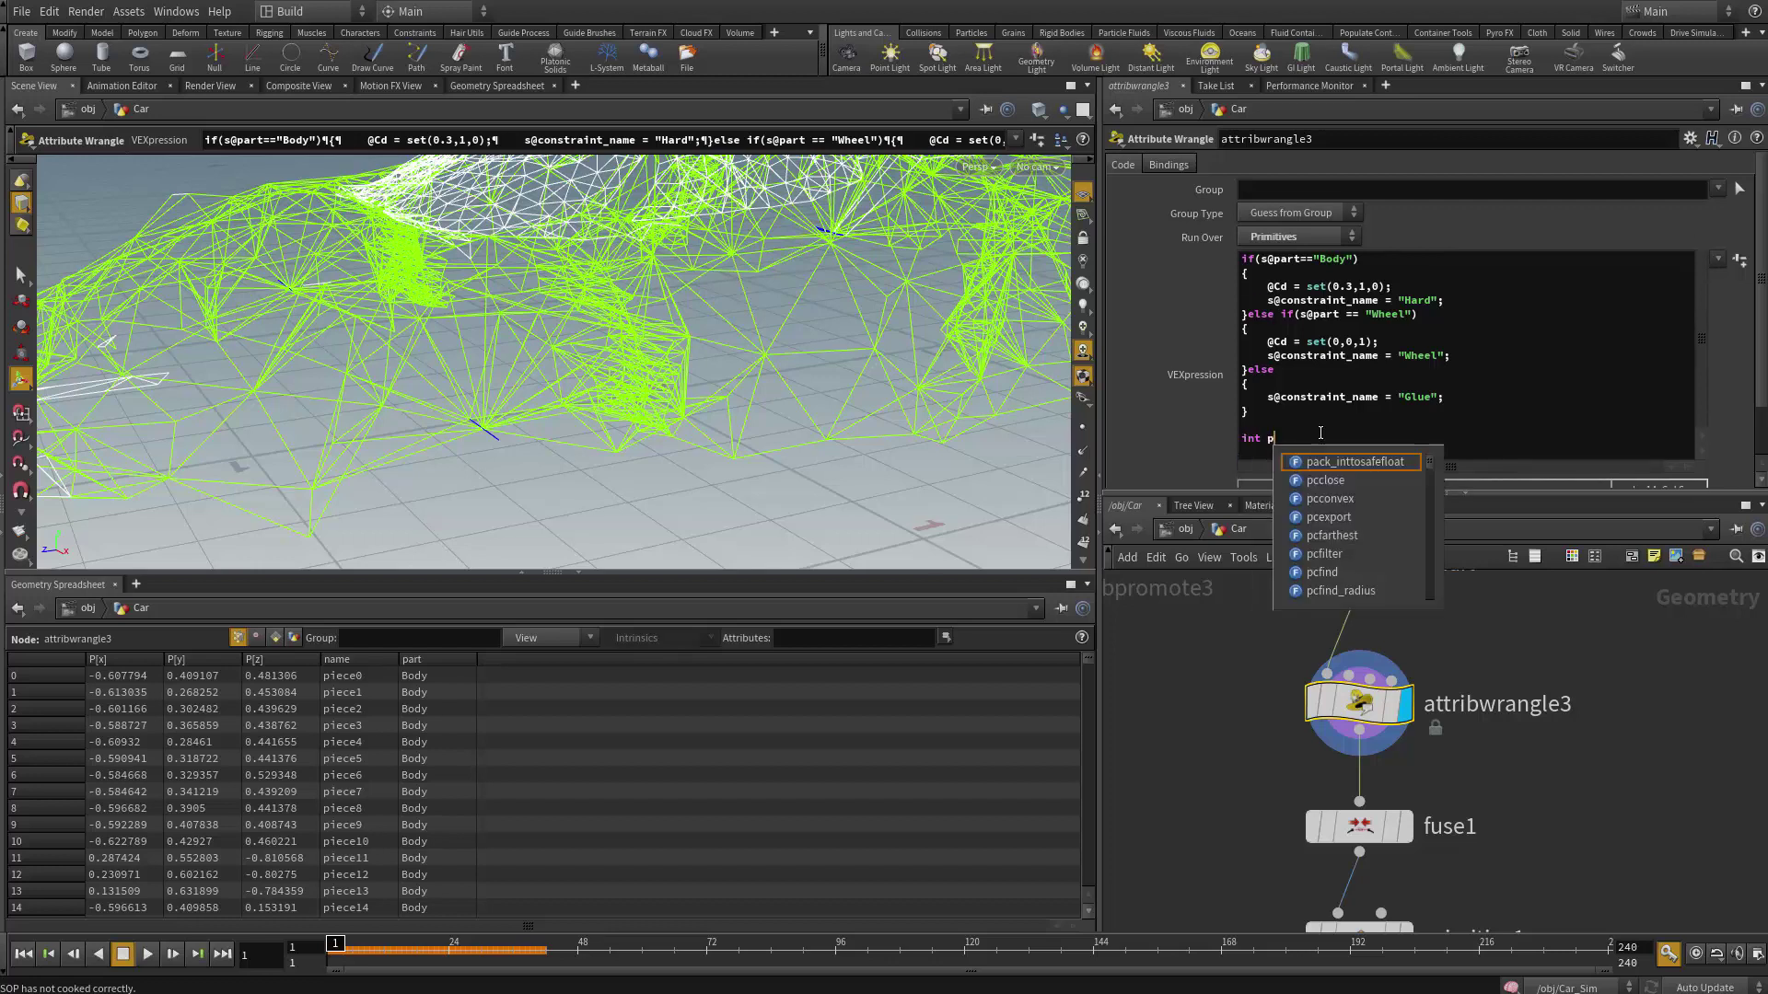
text(ntNum)
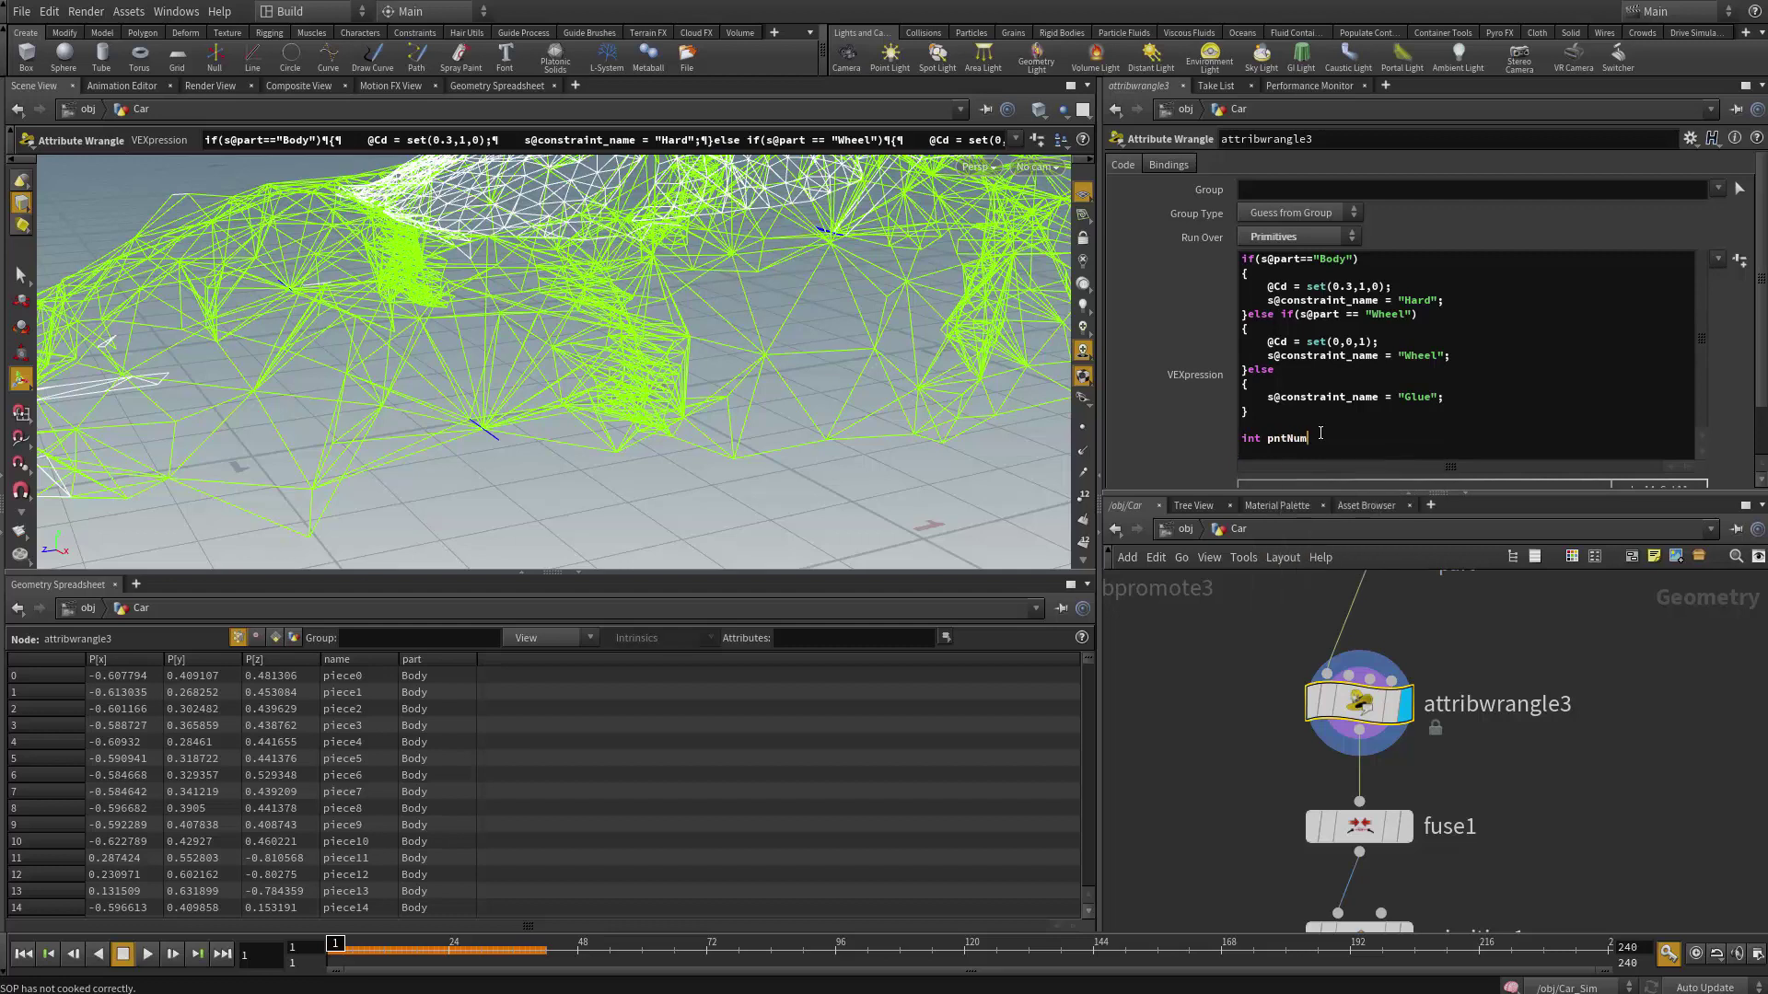
text(One = vertex)
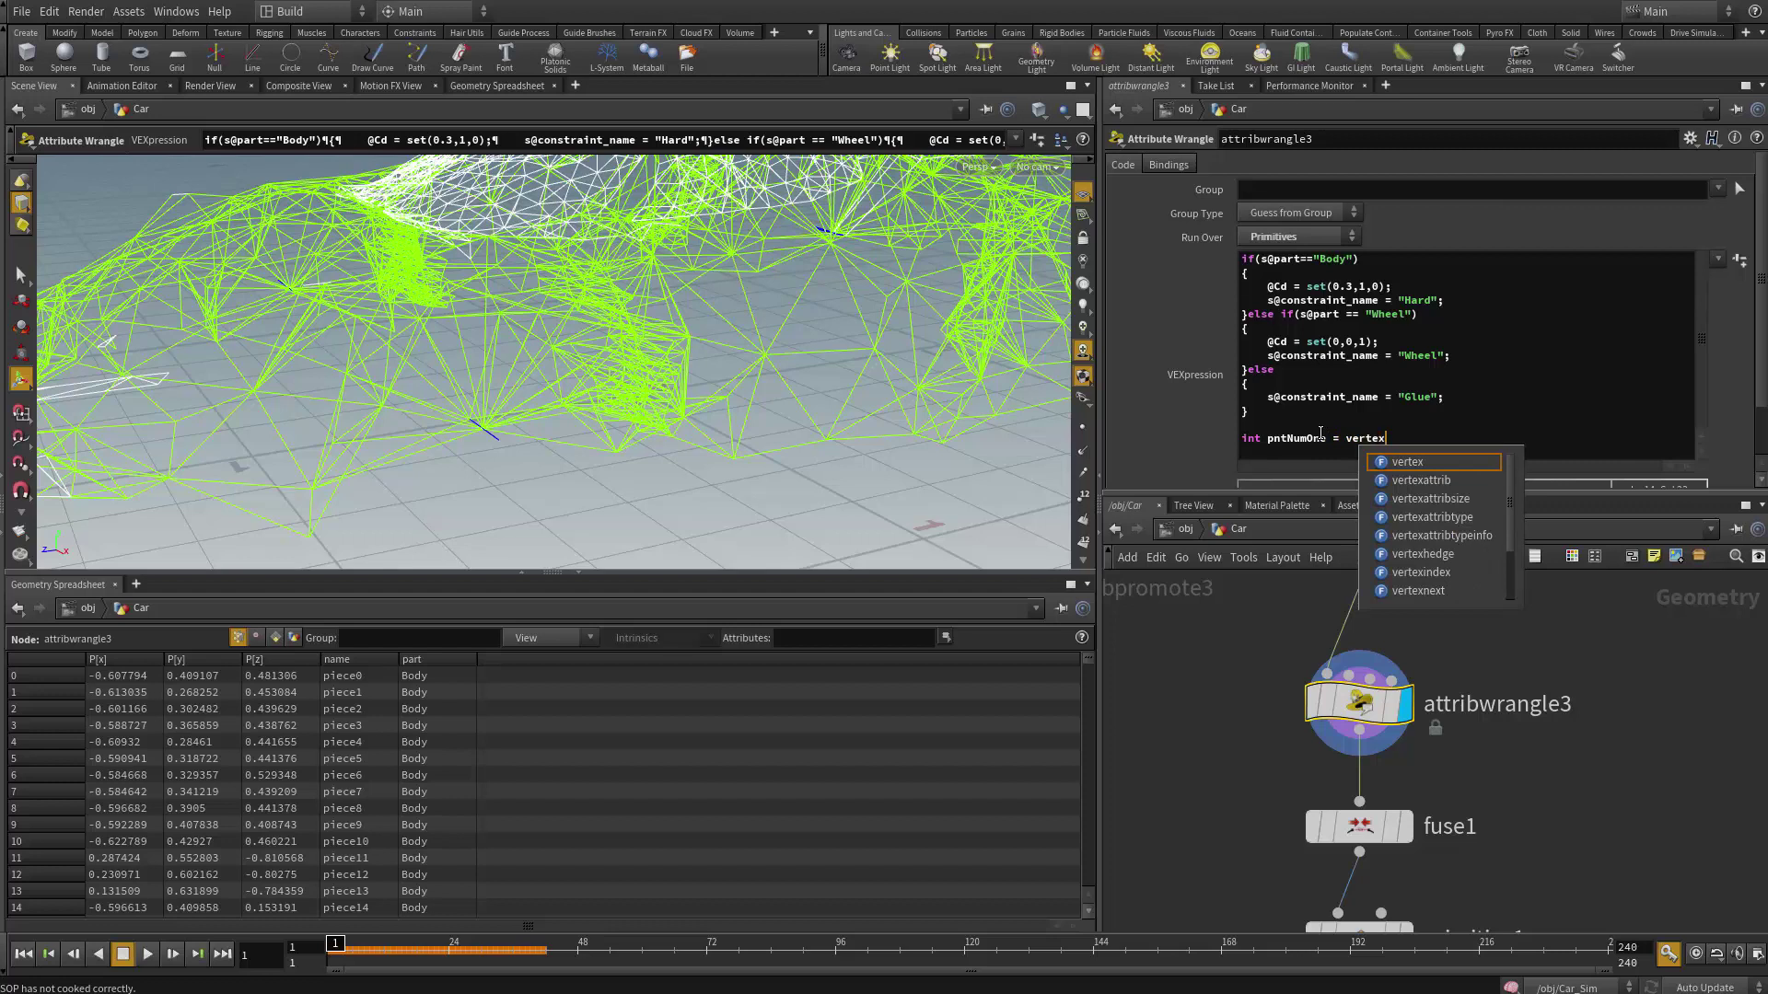
text(p)
key(Return)
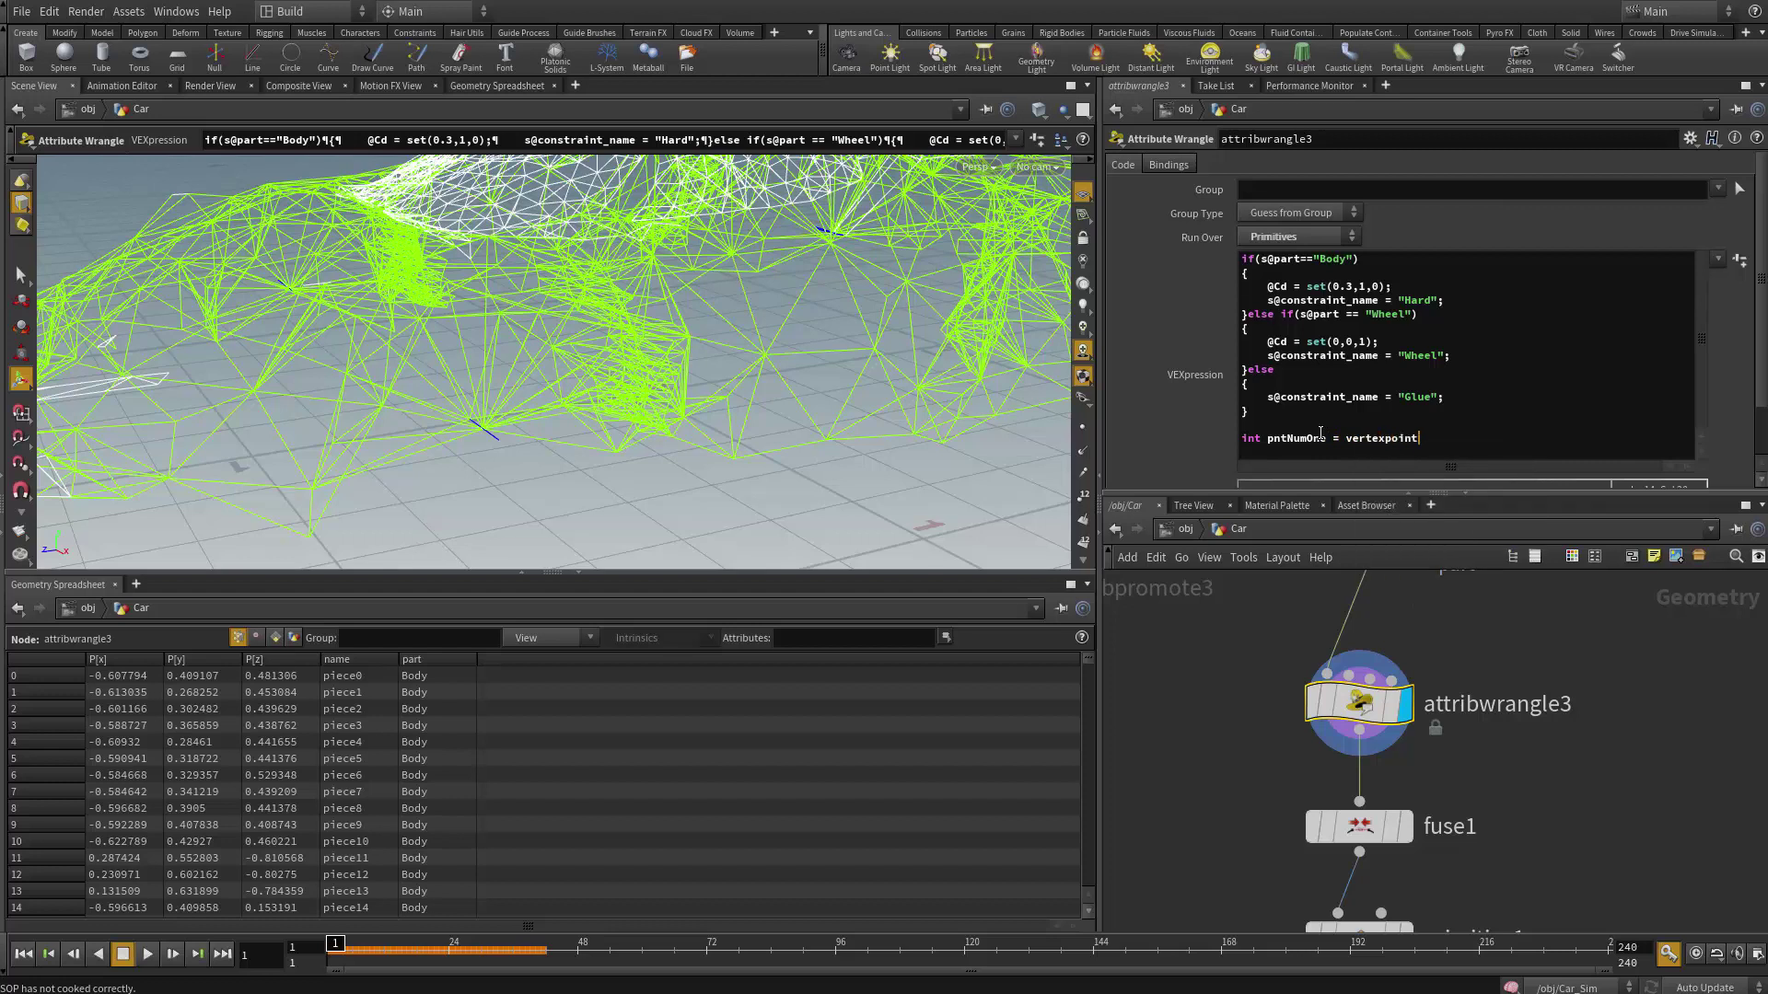
text((0)
text(, prit)
key(BackSpace)
key(BackSpace)
text(imv)
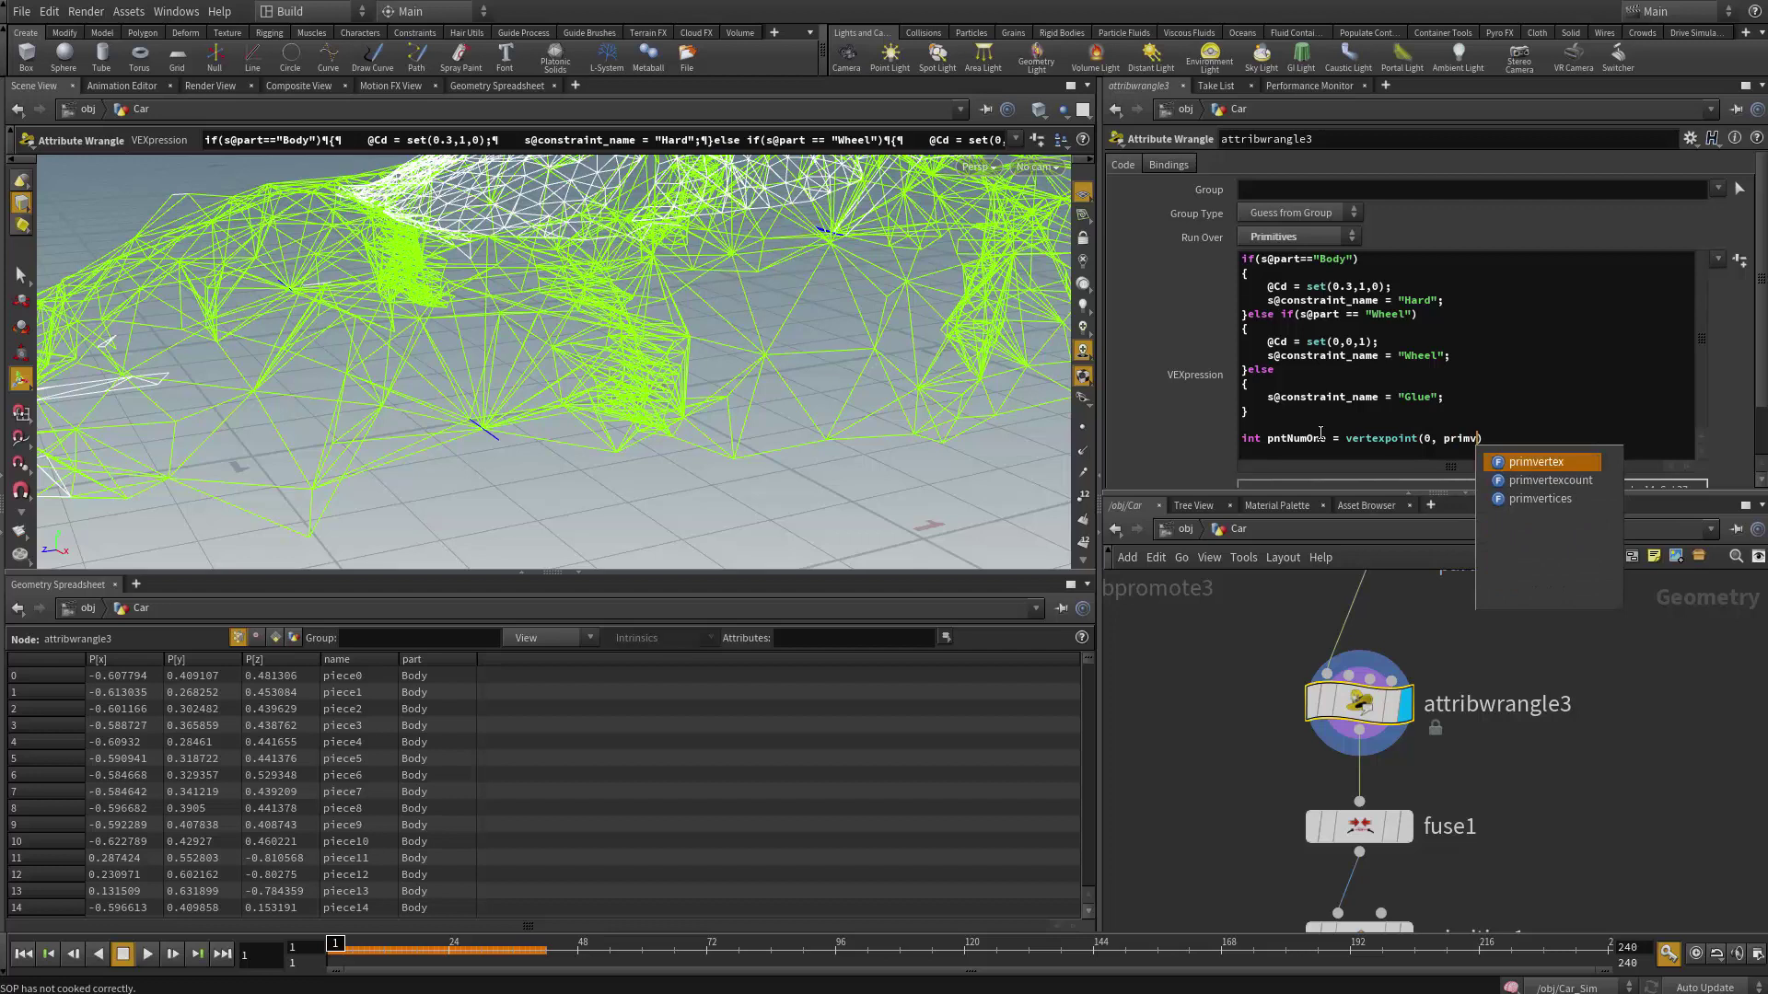
key(Return)
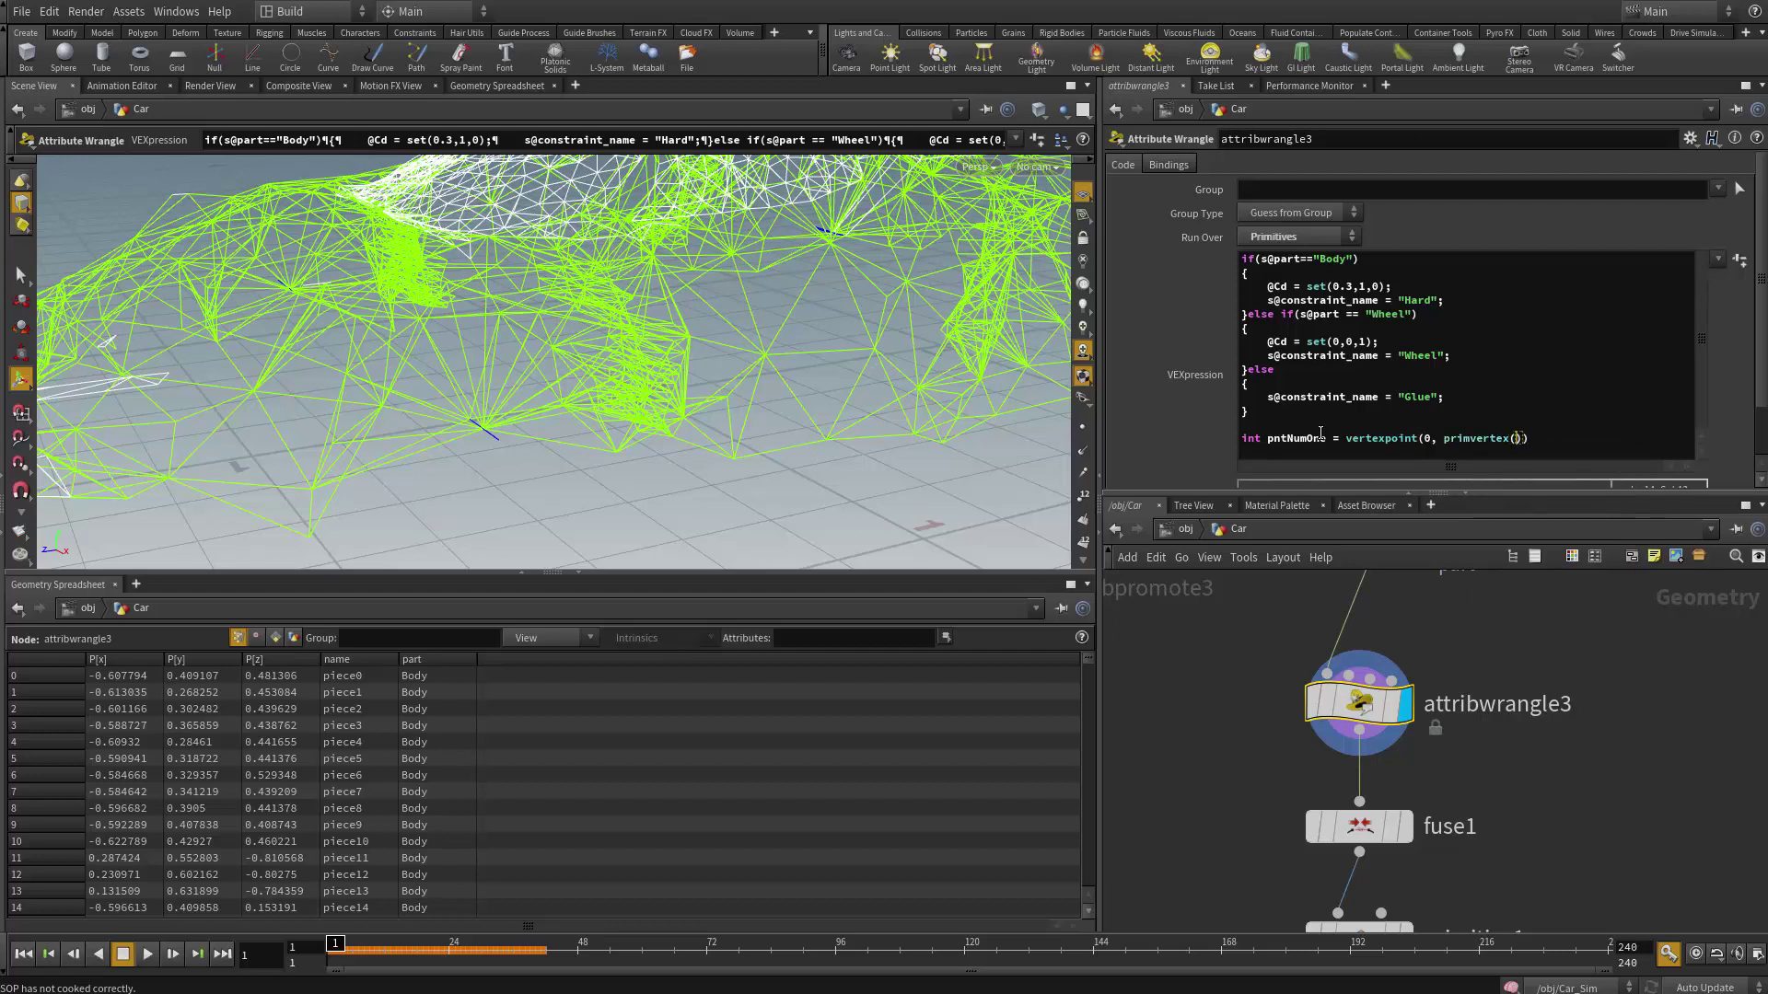
text(")
key(BackSpace)
text((0, @primu)
key(BackSpace)
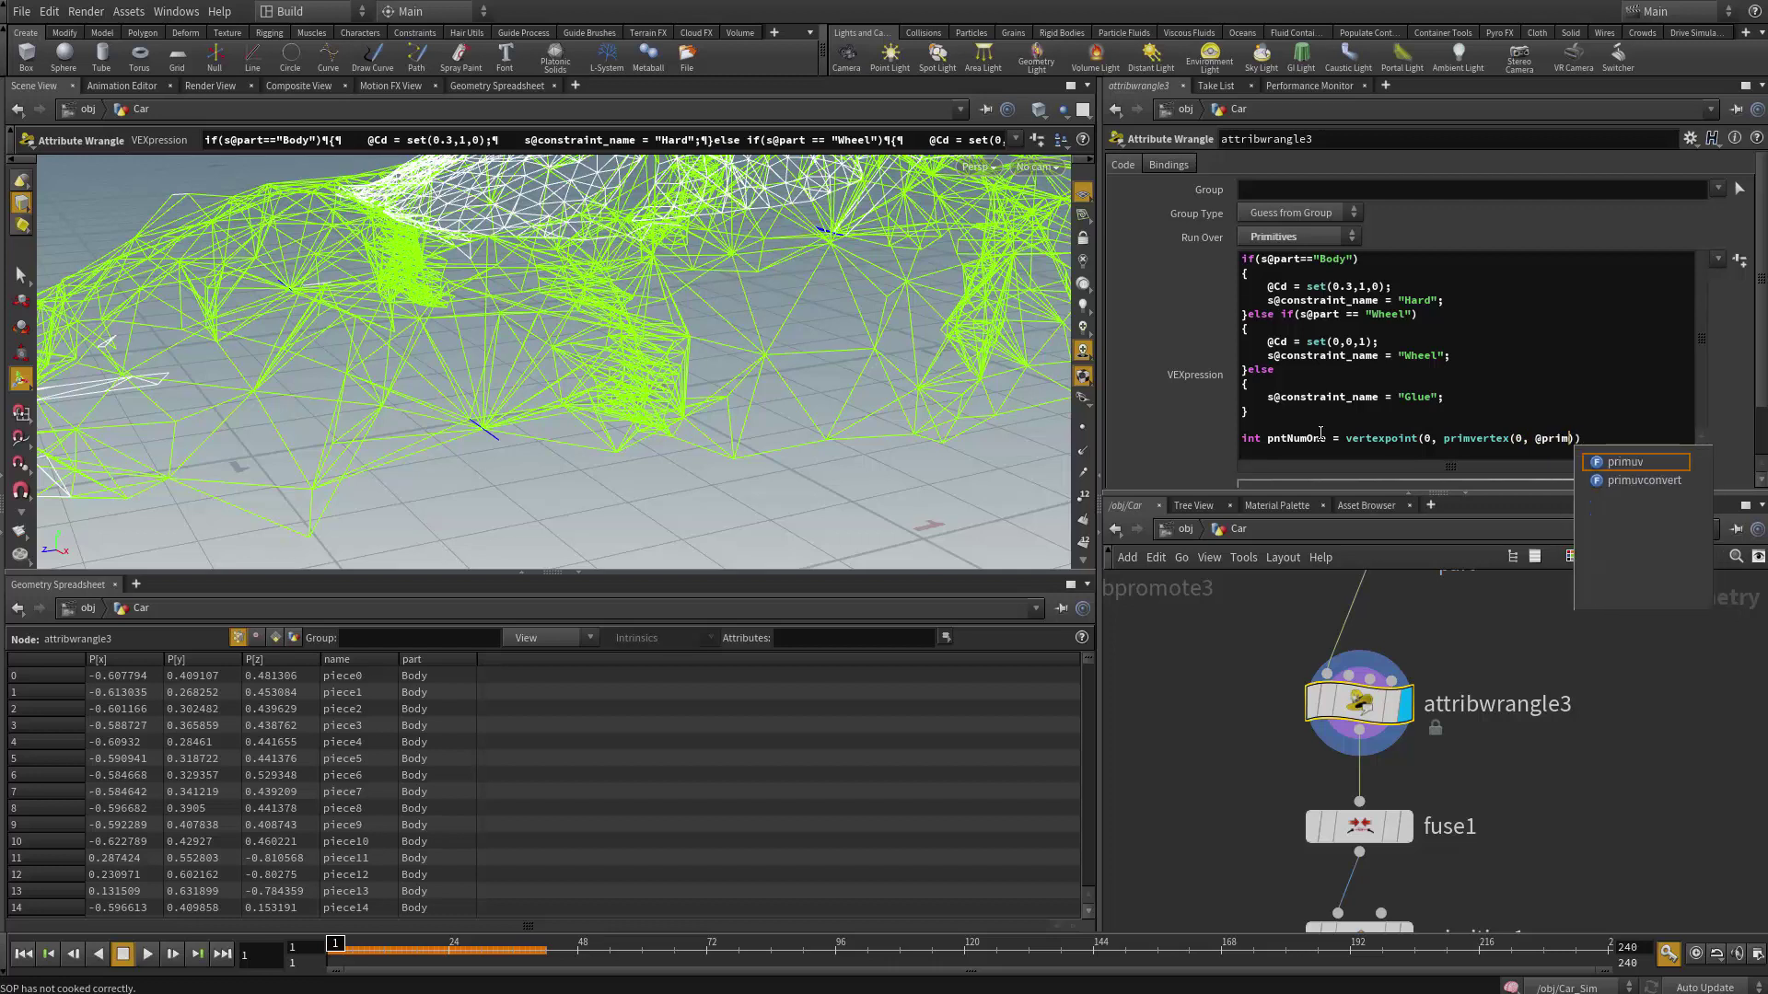
text(num)
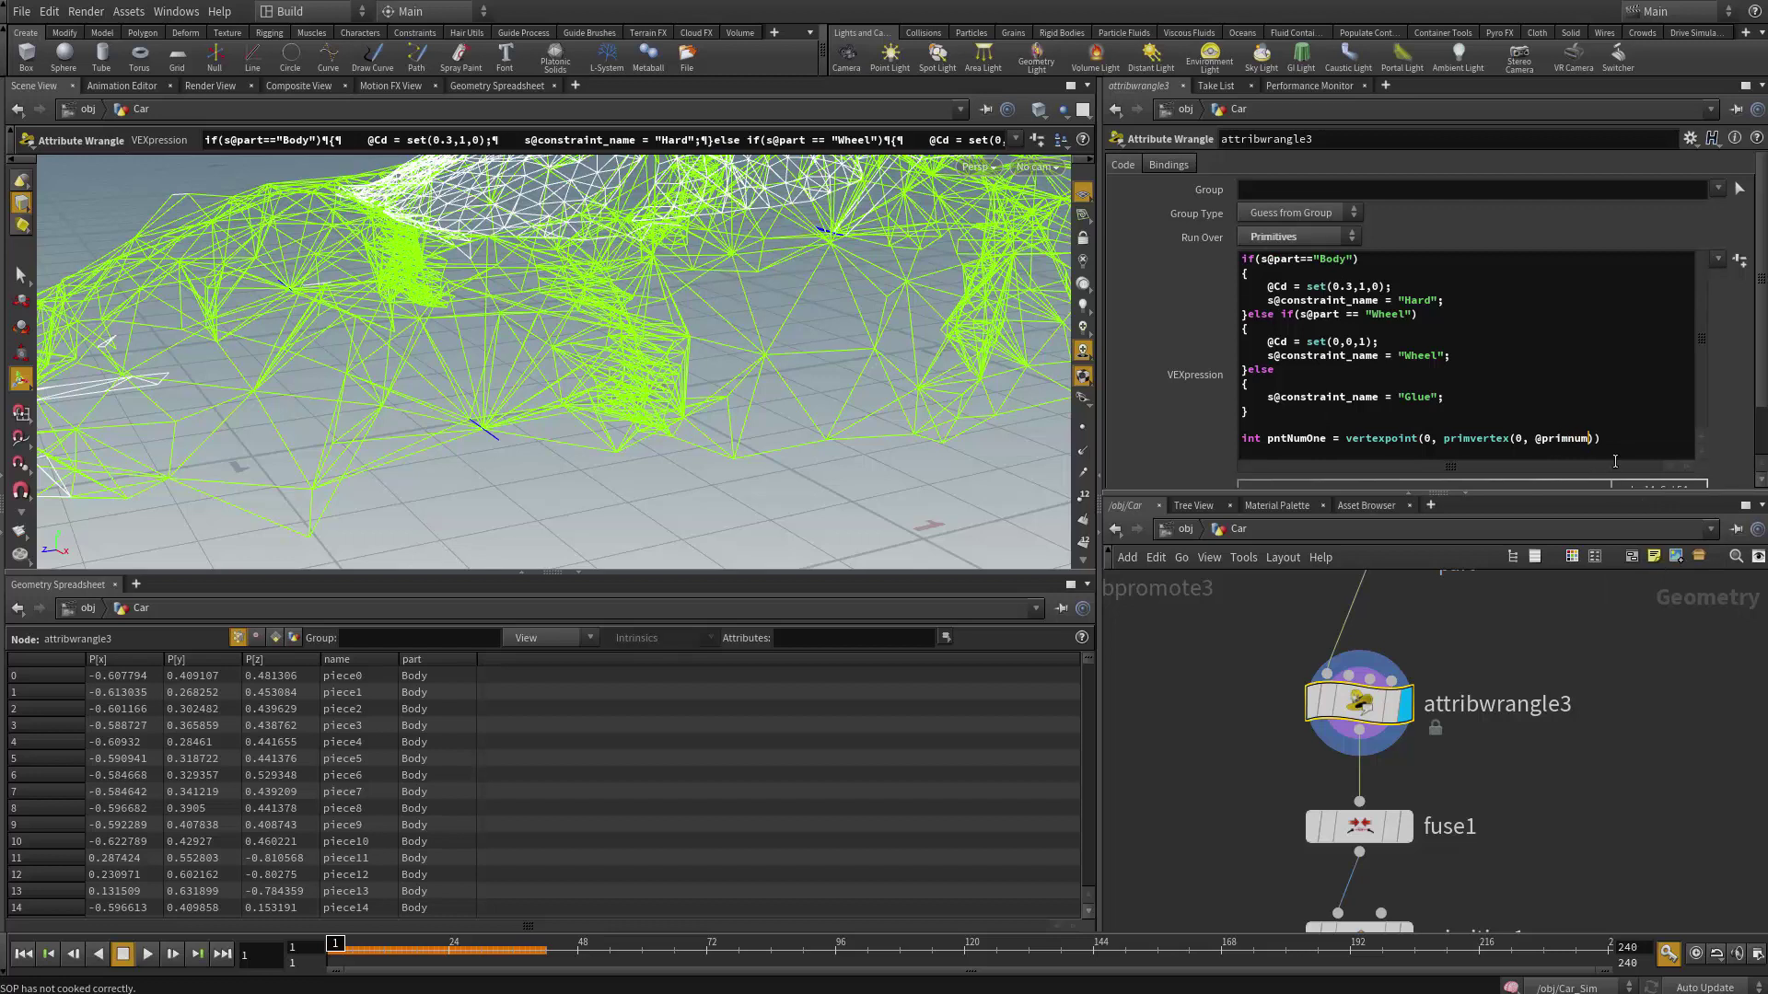
text(, 0)
key(ctrl+a)
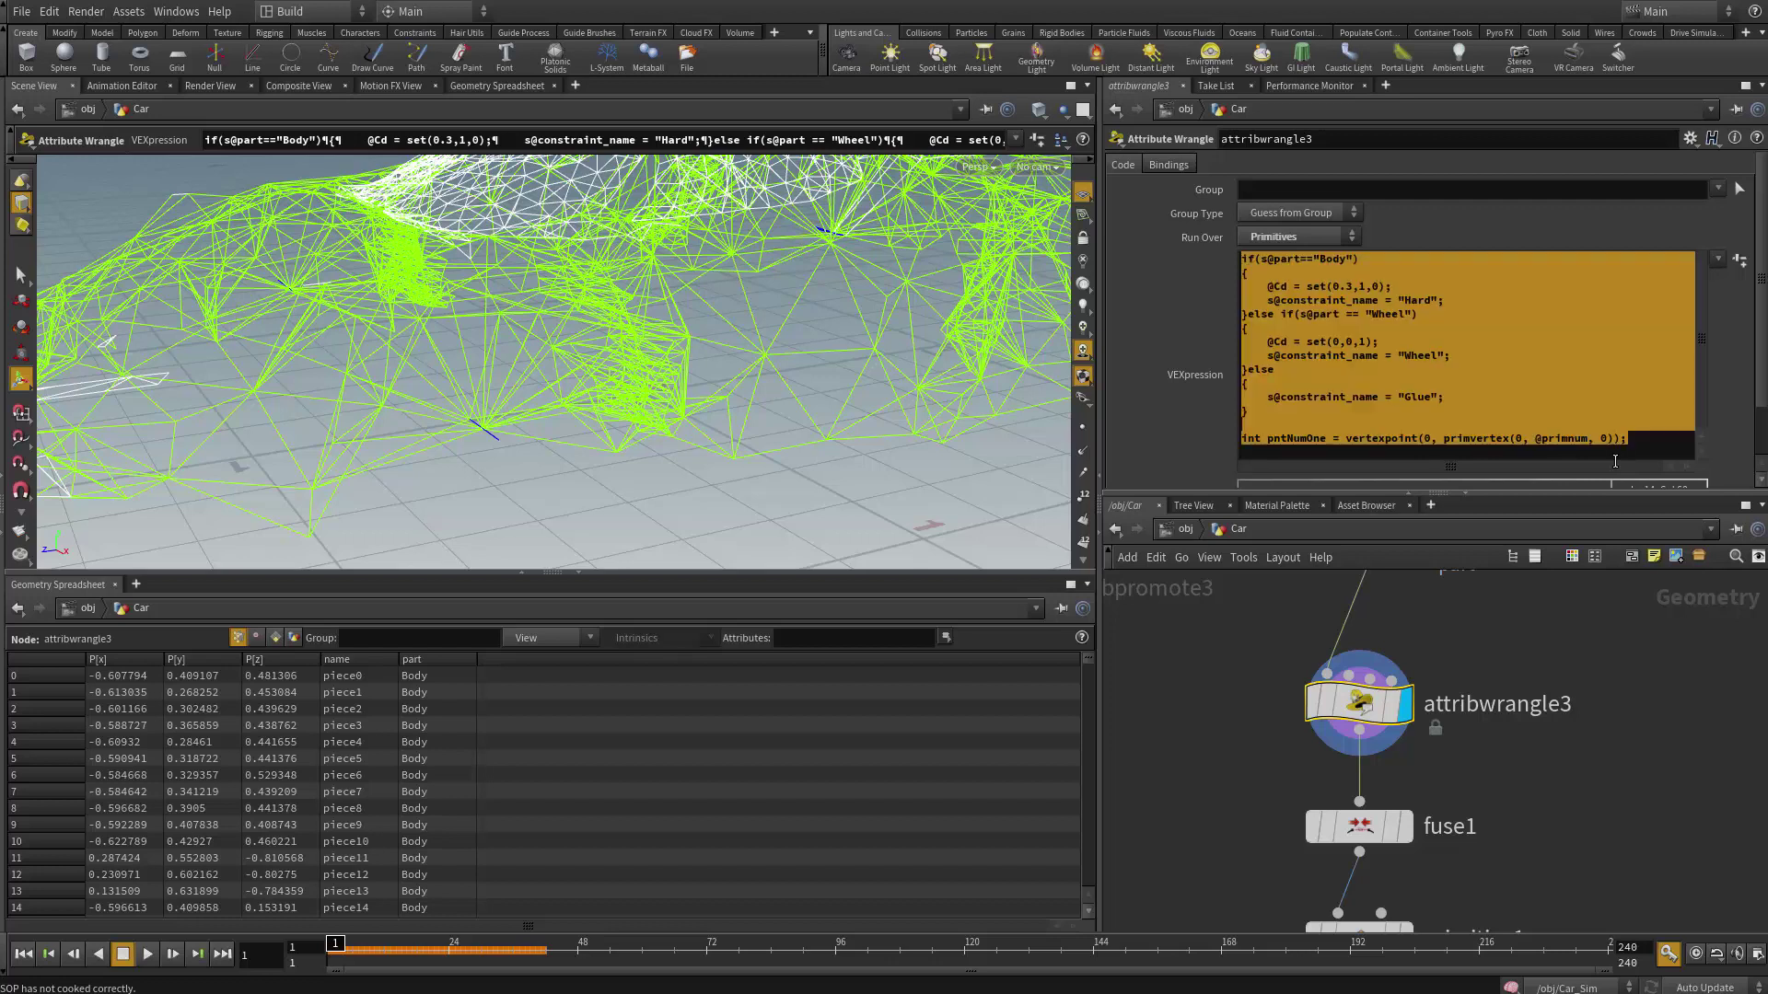
- Duplicate the pntNumOne line, renaming the copy's variable to pntNumTwo and setting its primvertex index to 1
click(1644, 443)
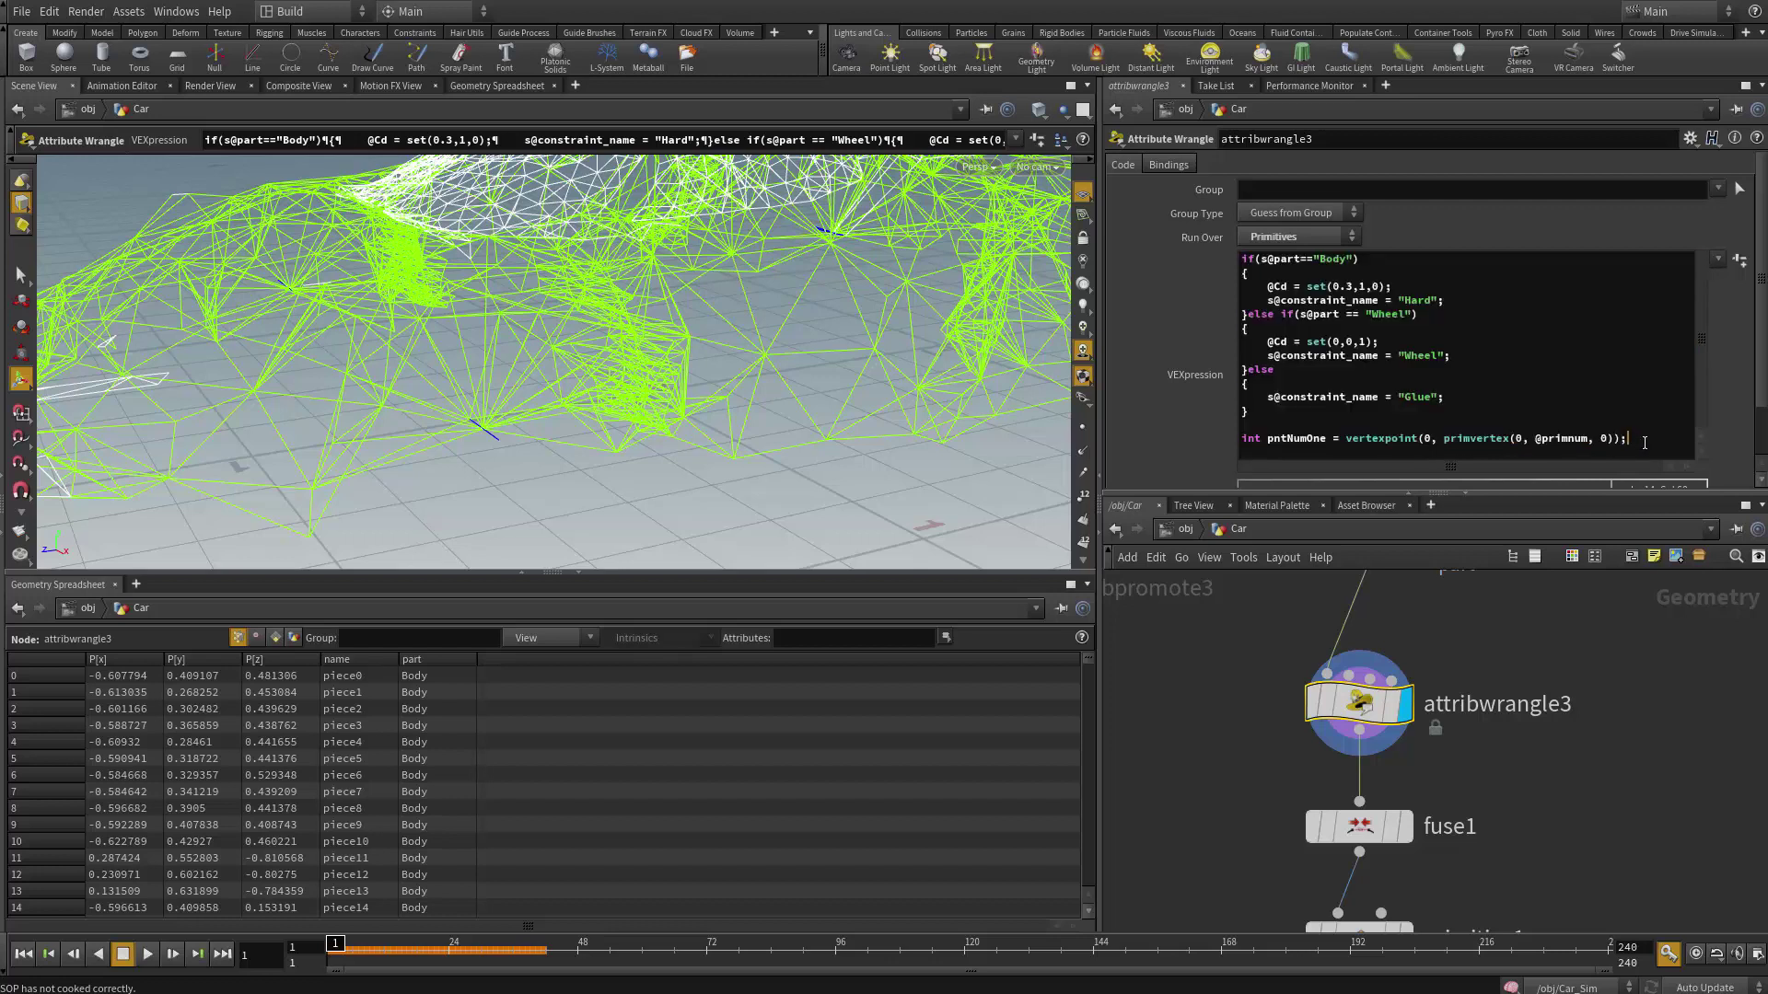
key(shift+Down)
key(ctrl+c)
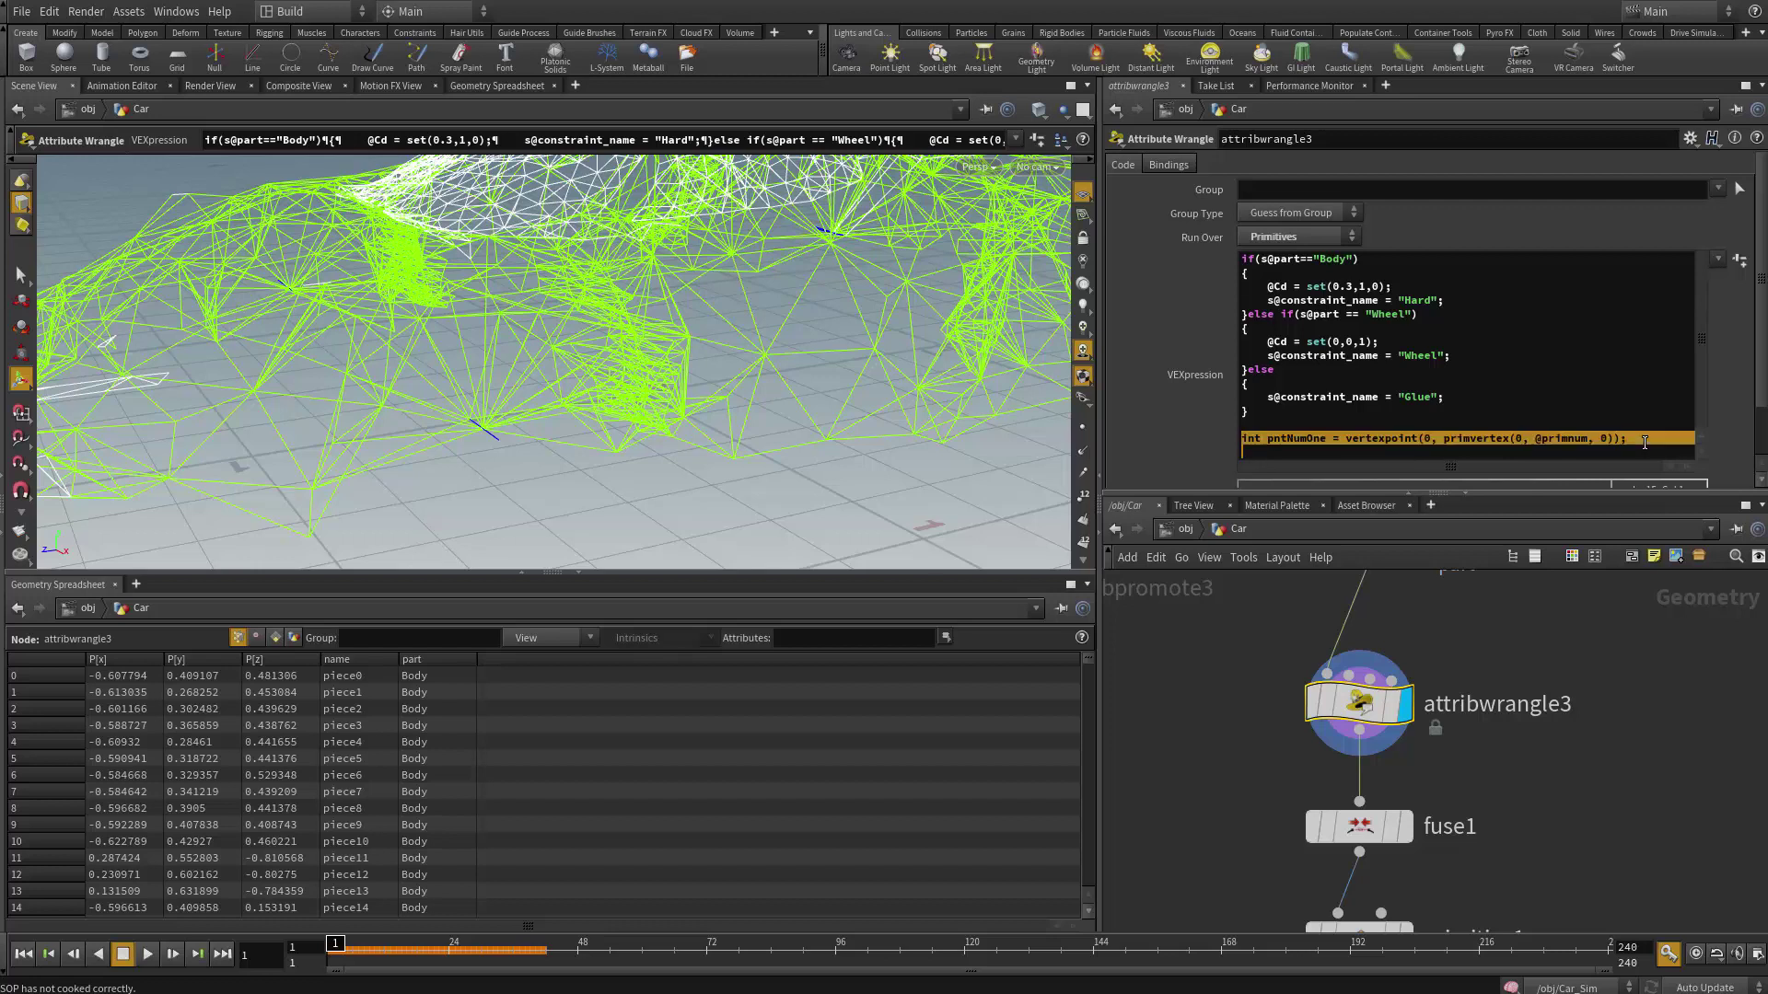
key(Right)
key(ctrl+v)
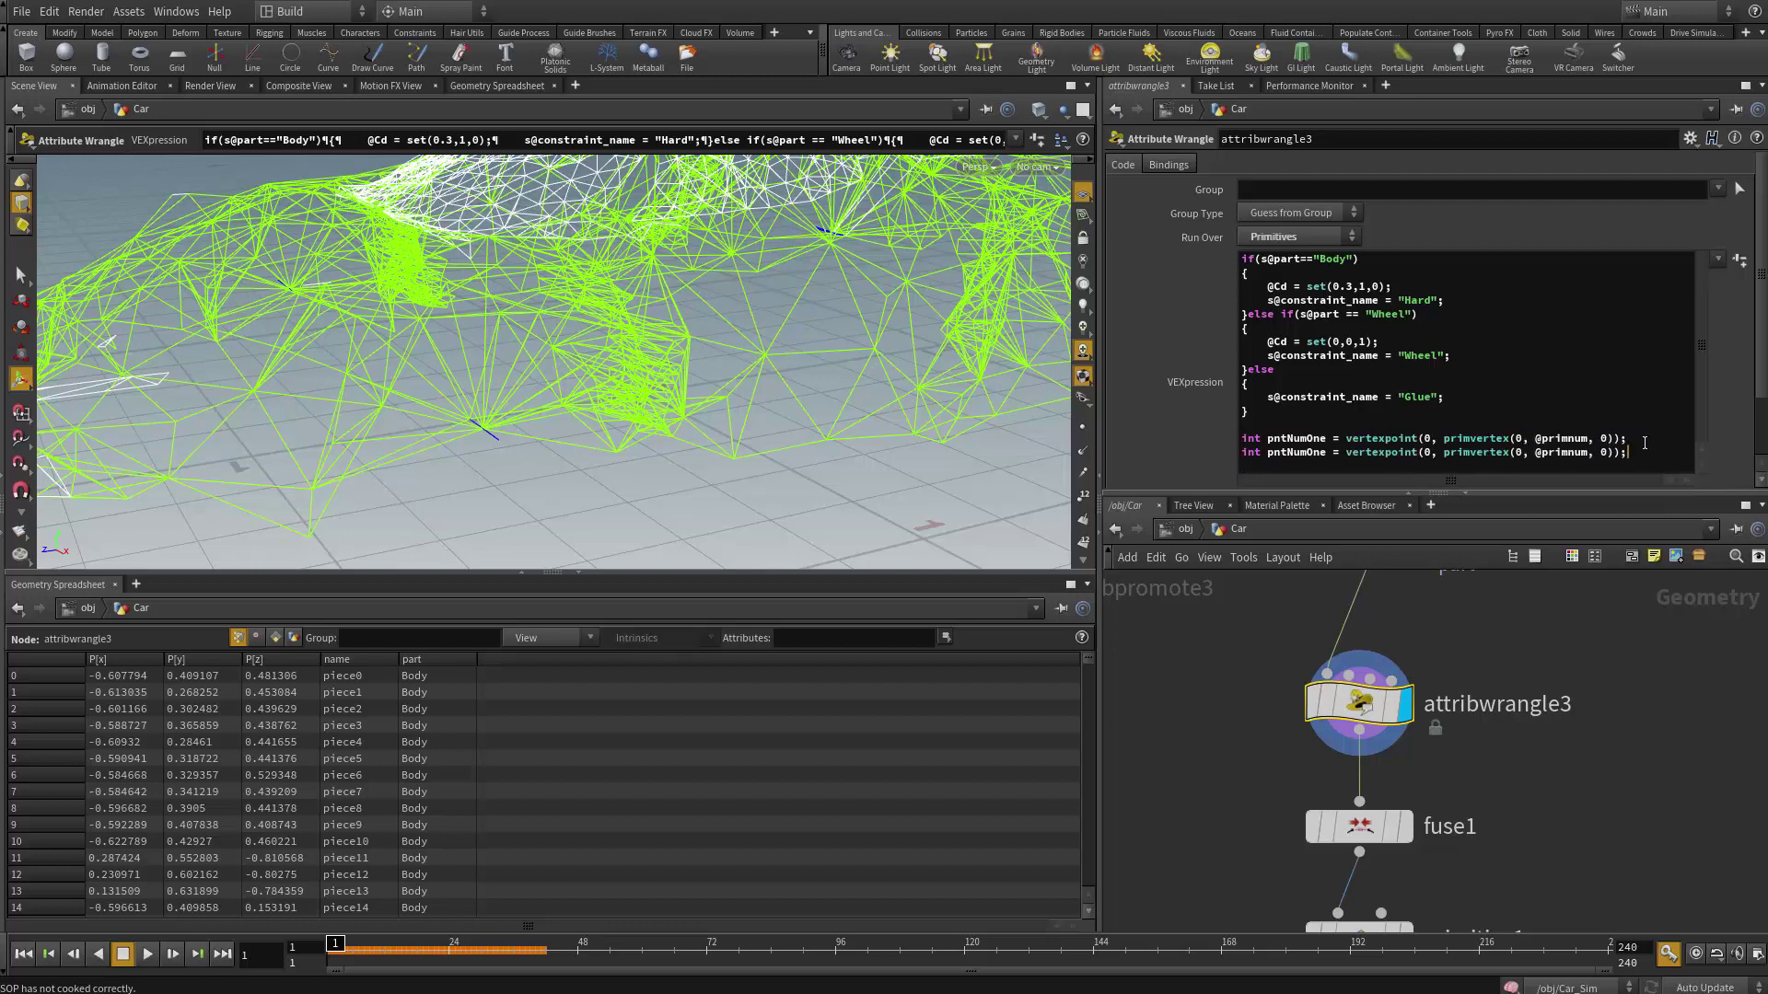
key(BackSpace)
text(1)
key(BackSpace)
key(BackSpace)
key(BackSpace)
text(Two)
double_click(1305, 438)
click(1301, 454)
double_click(1301, 452)
double_click(1313, 453)
- Add the line string partOne = point(0, "part", pntNumOne); below the two point number declarations
click(1676, 453)
key(Return)
key(Return)
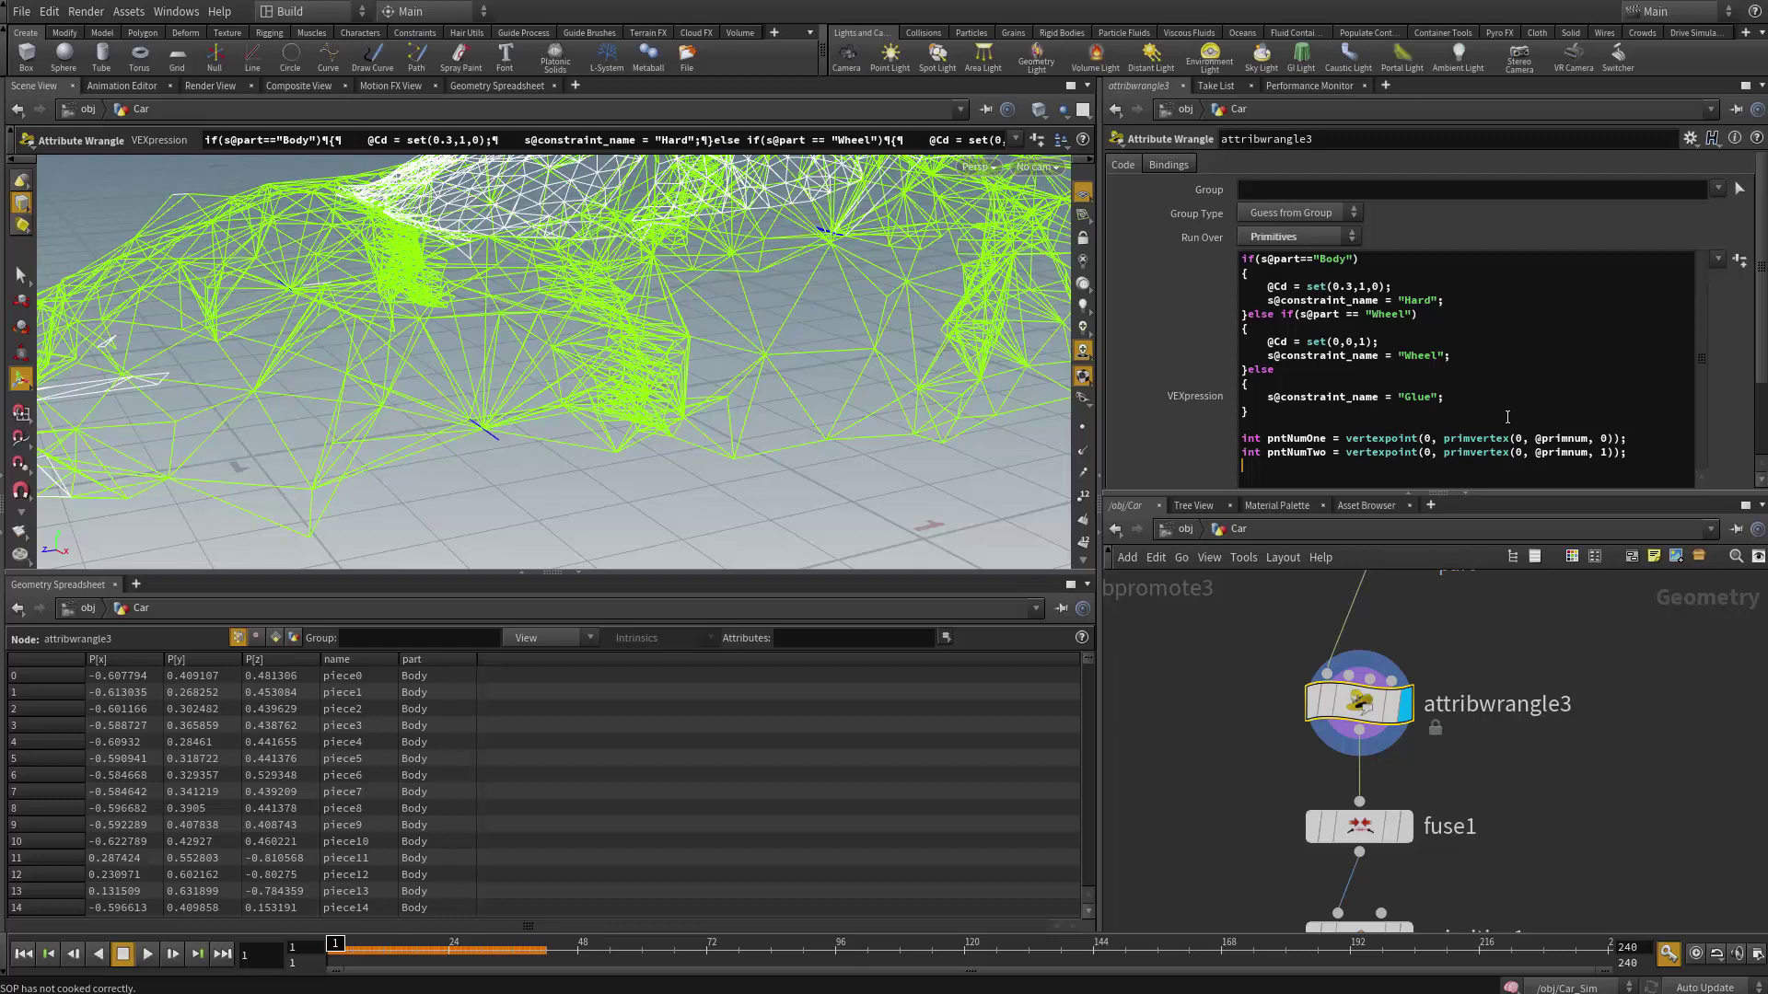
text(string partoNE)
key(BackSpace)
key(BackSpace)
key(BackSpace)
key(BackSpace)
text(One = point)
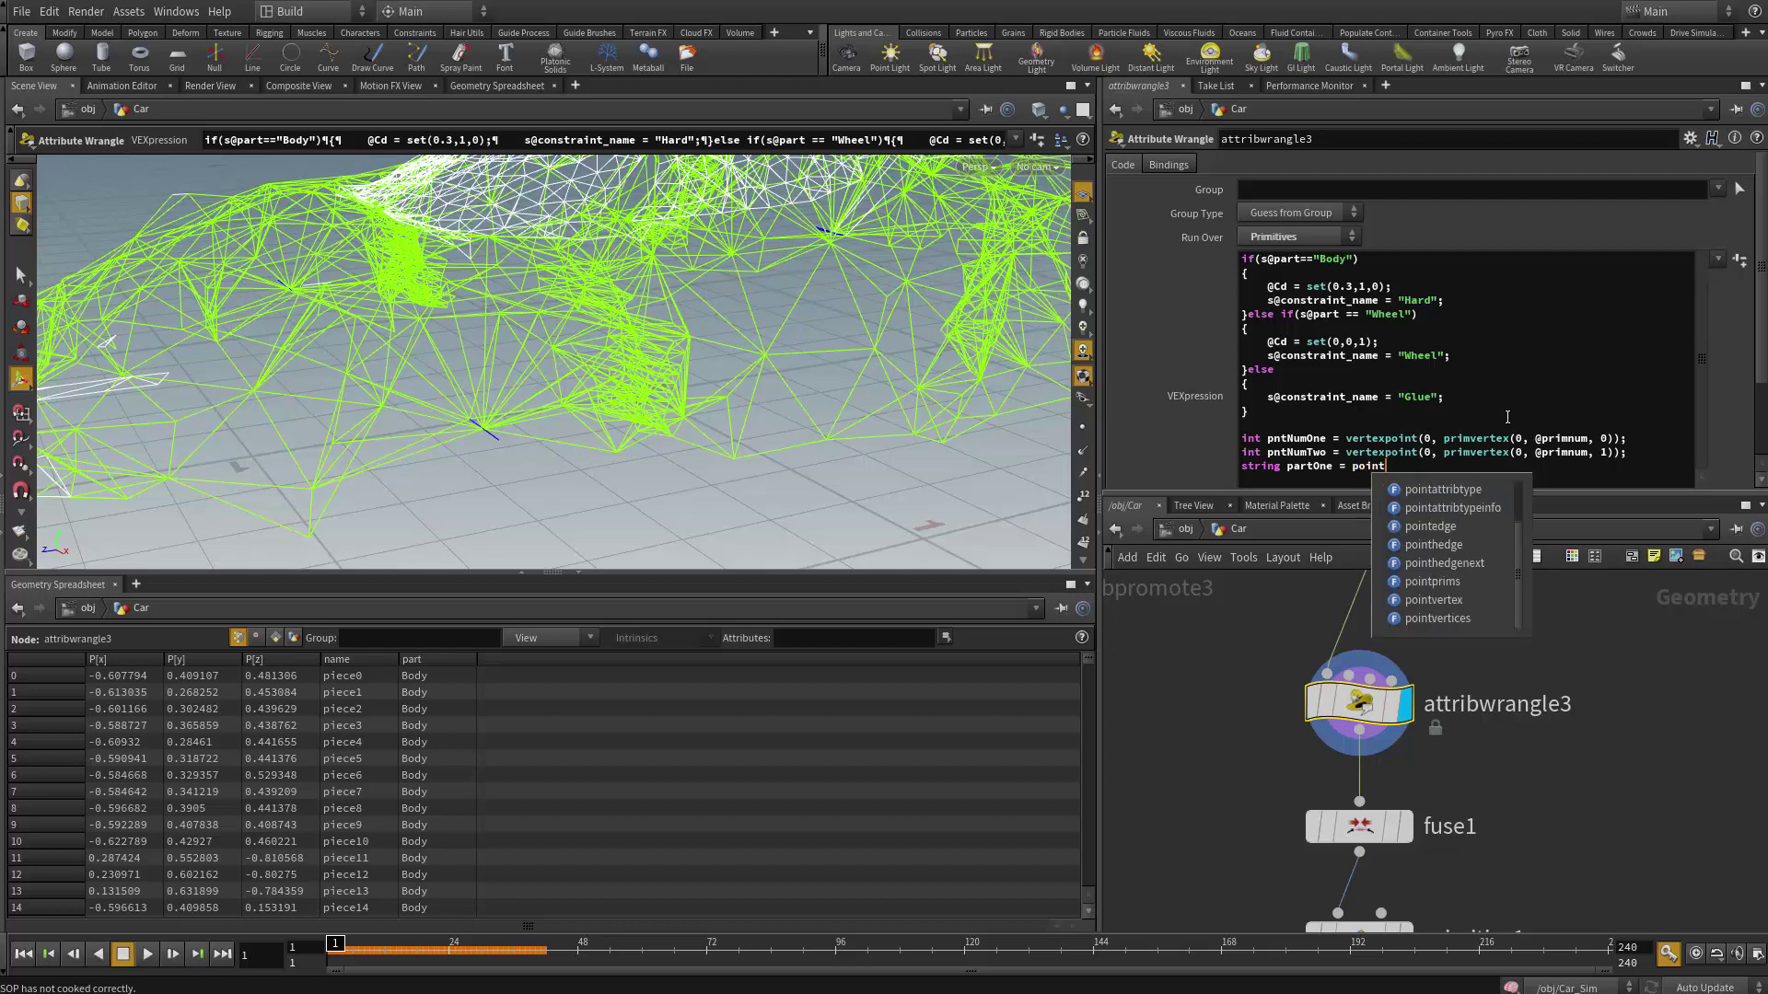
text((0,)
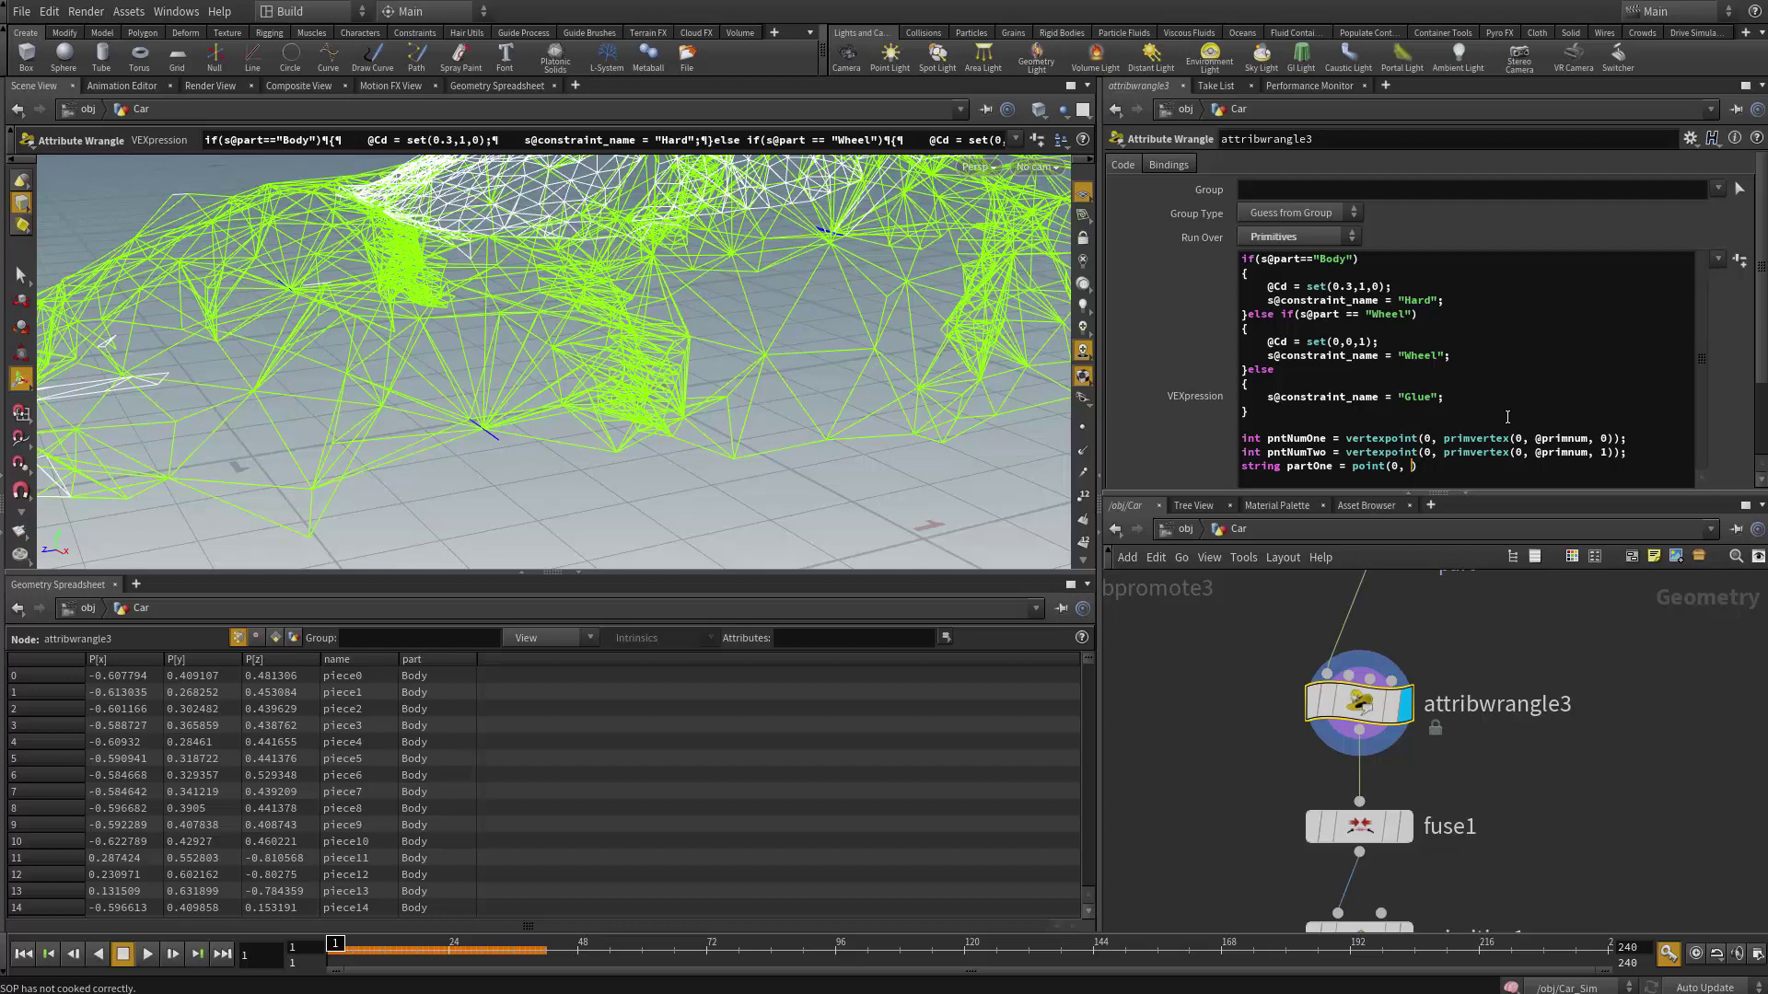
double_click(1285, 442)
click(1410, 467)
text("part", pntNumOne);)
key(Return)
- Add the line string partTwo = point(0, "part", pntNumTwo); below the partOne declaration
text(stri)
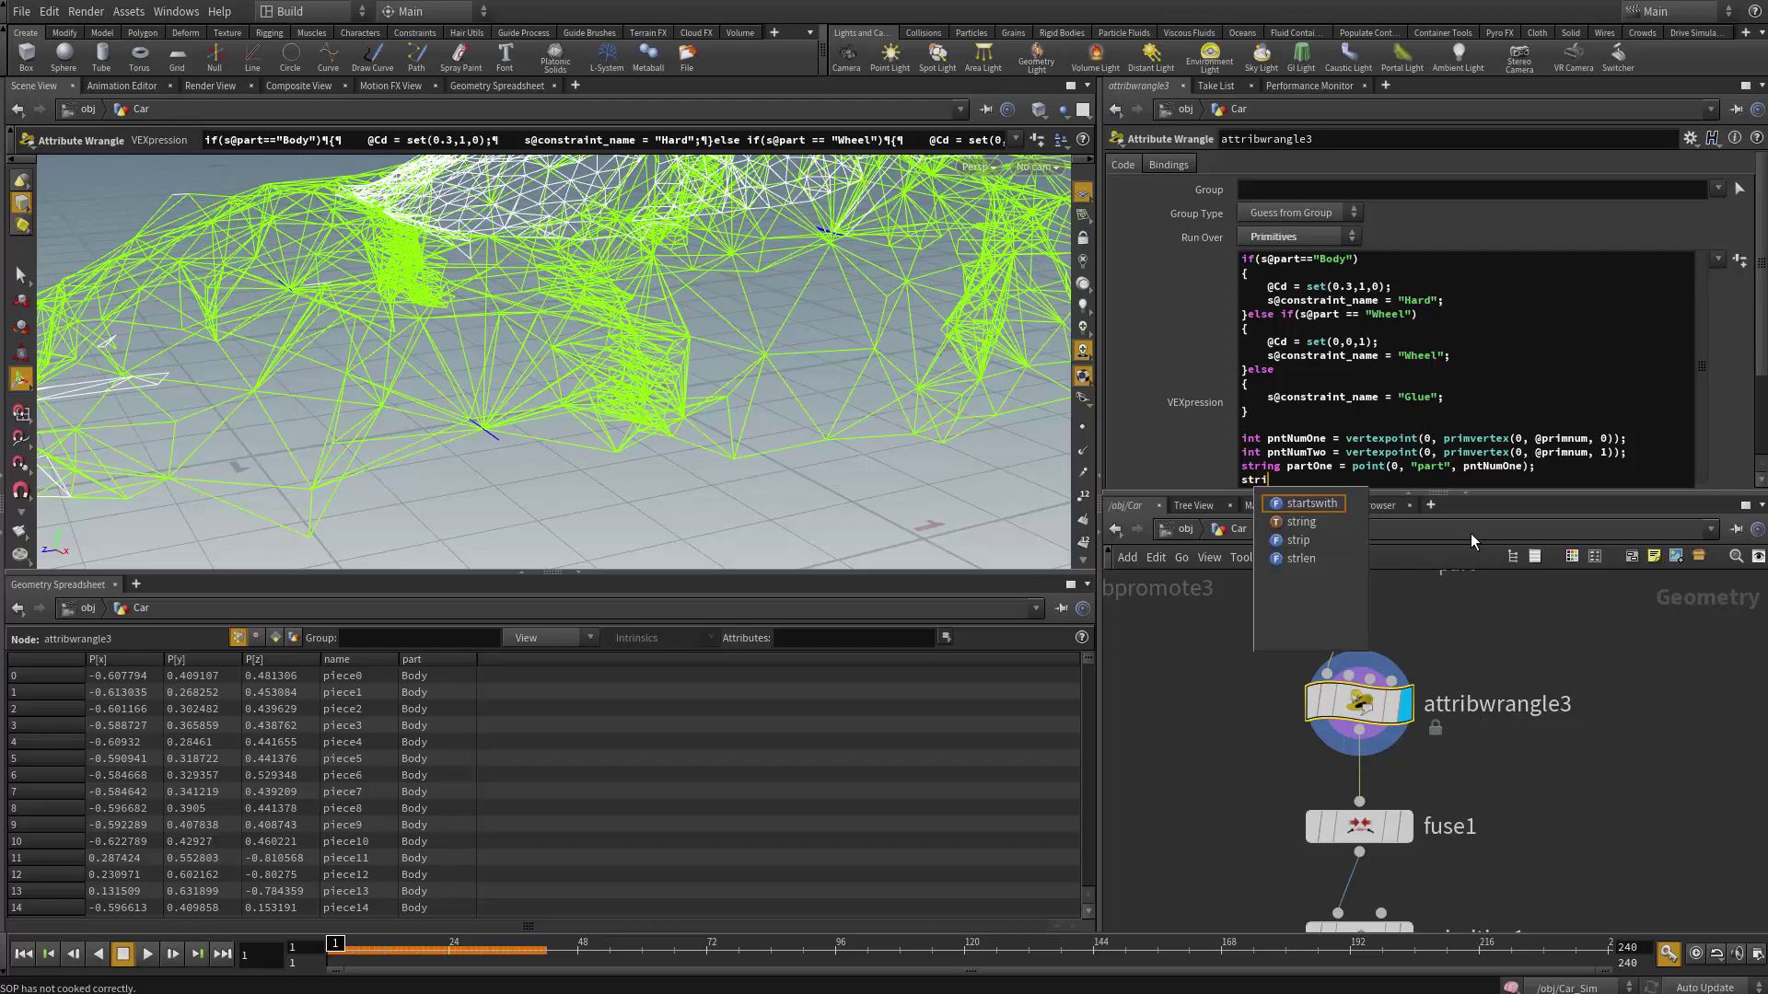
text(ng partTwo)
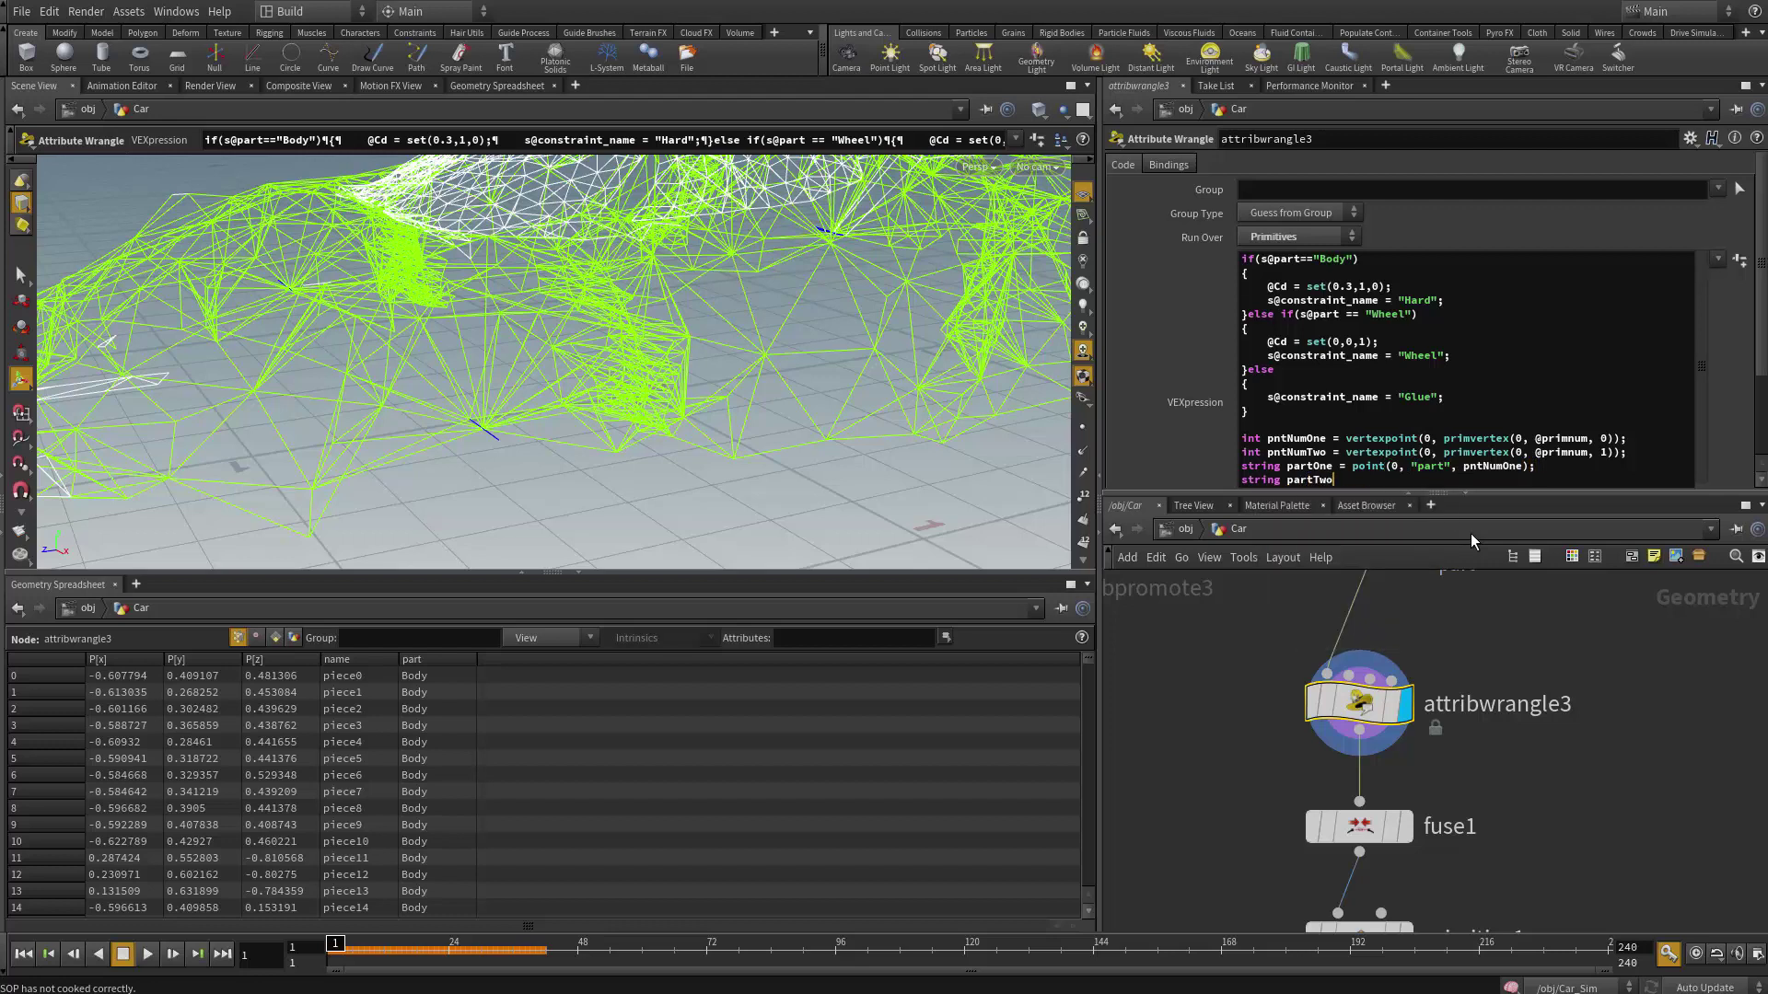
text( = point)
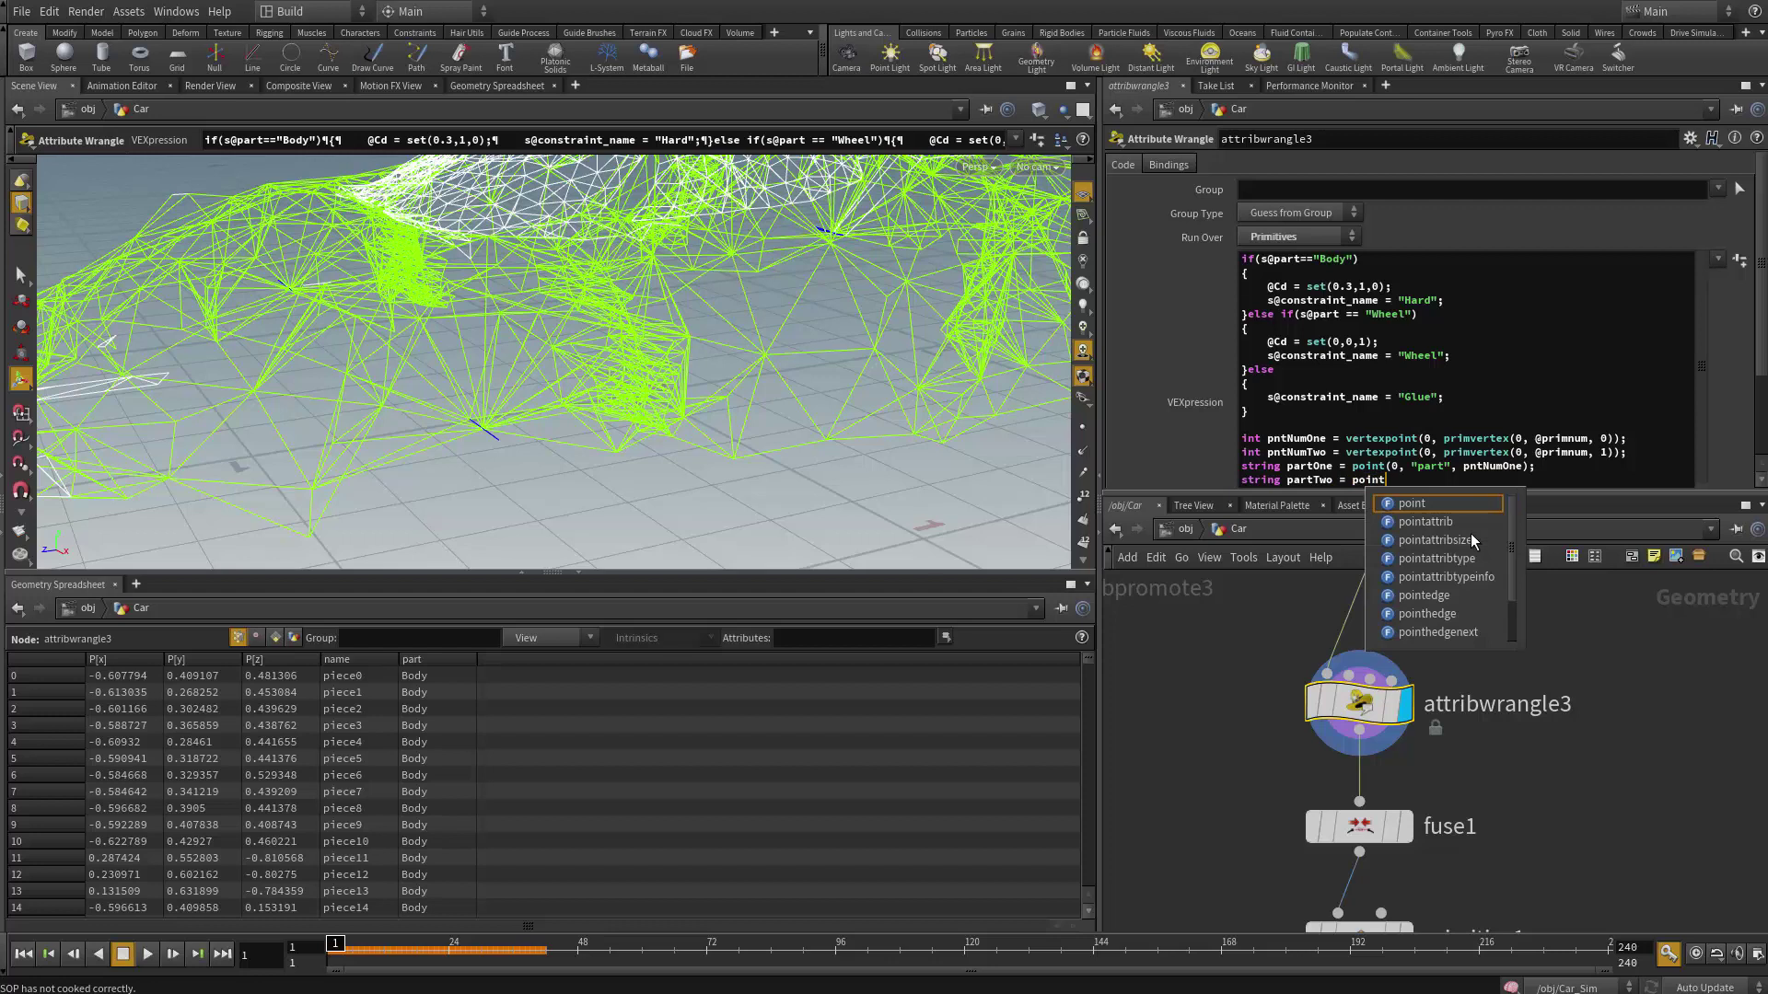
text(();)
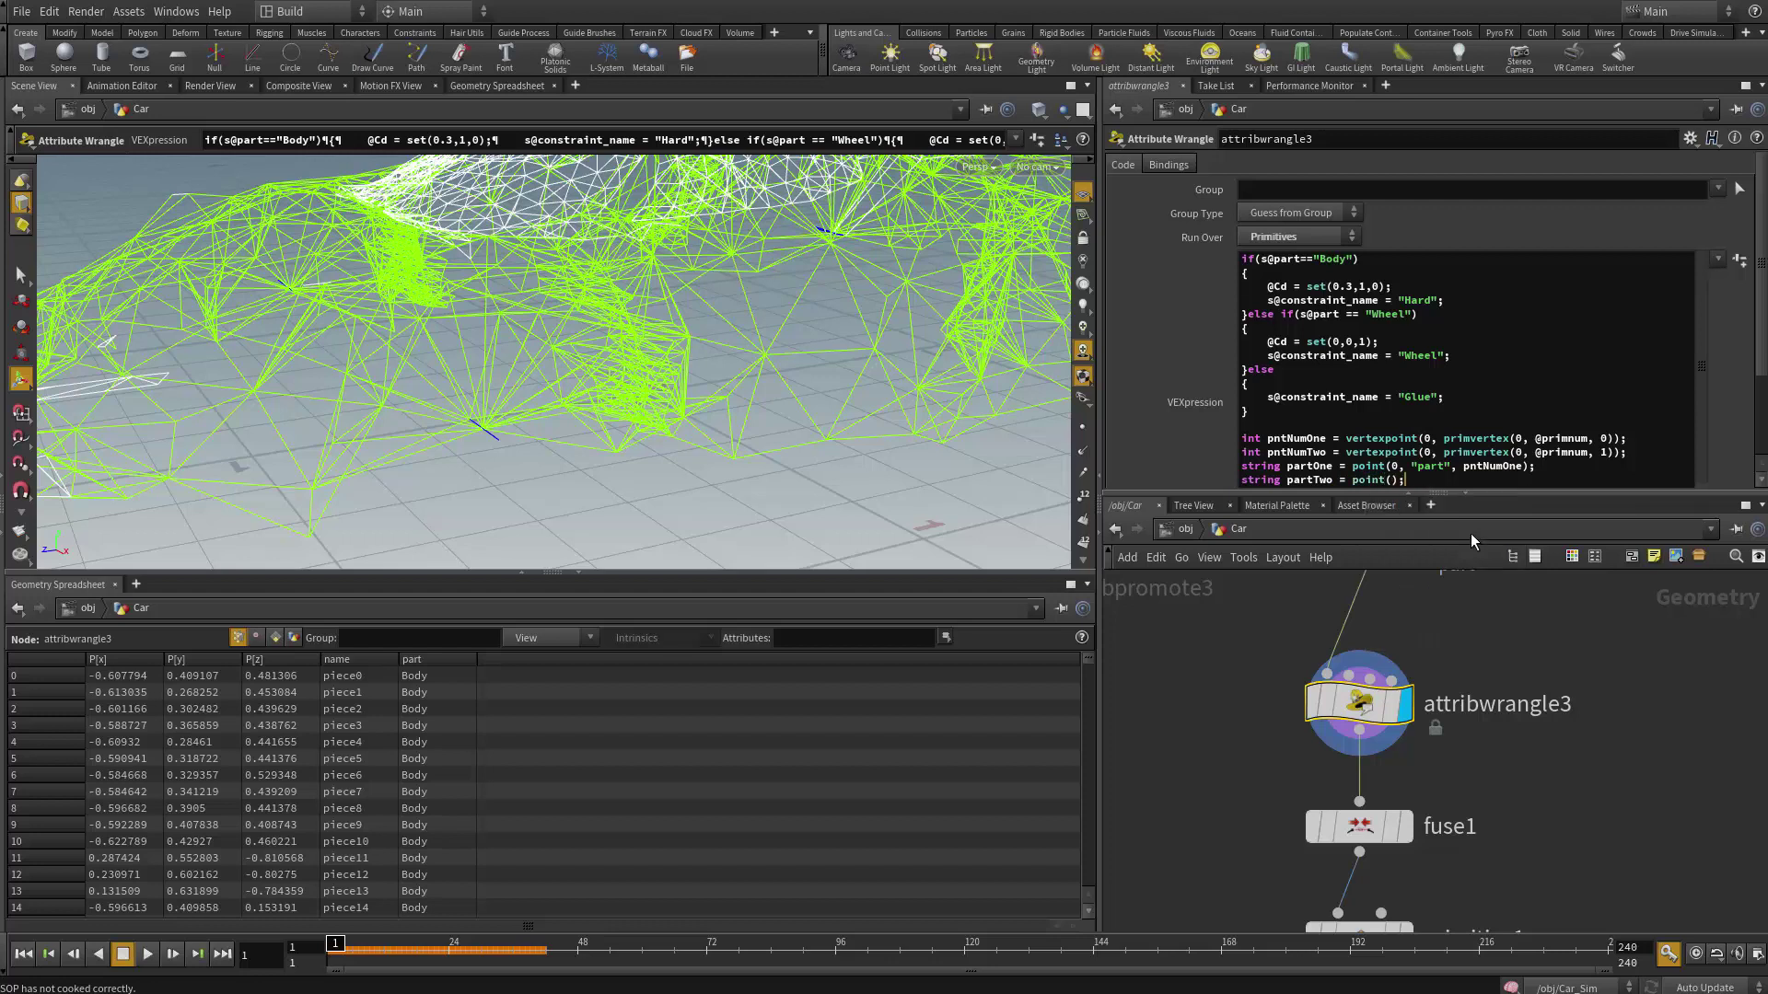
key(Left)
key(Left)
text(0, )
text("")
text(part)
double_click(1309, 452)
key(ctrl+c)
click(1458, 481)
key(ctrl+v)
key(Return)
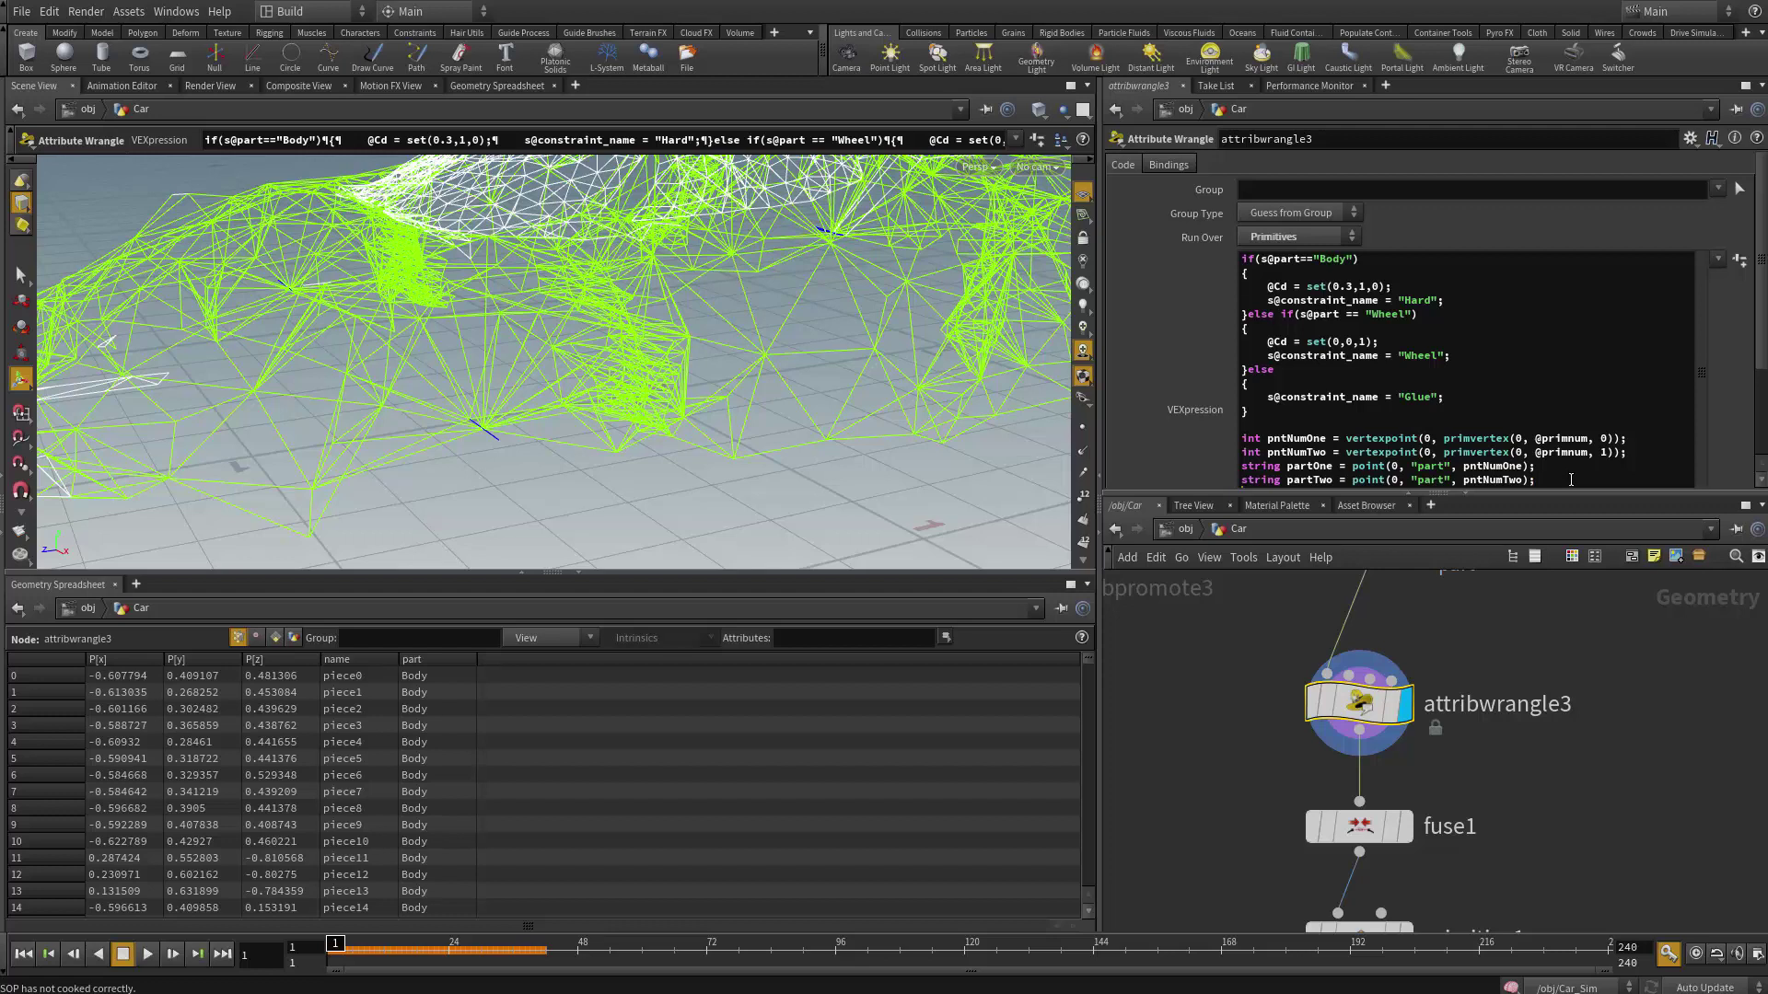
- Add the condition if(partOne != partTwo) at the end of attribwrangle3's code
scroll(1718, 412, down, 2)
scroll(1718, 413, down, 1)
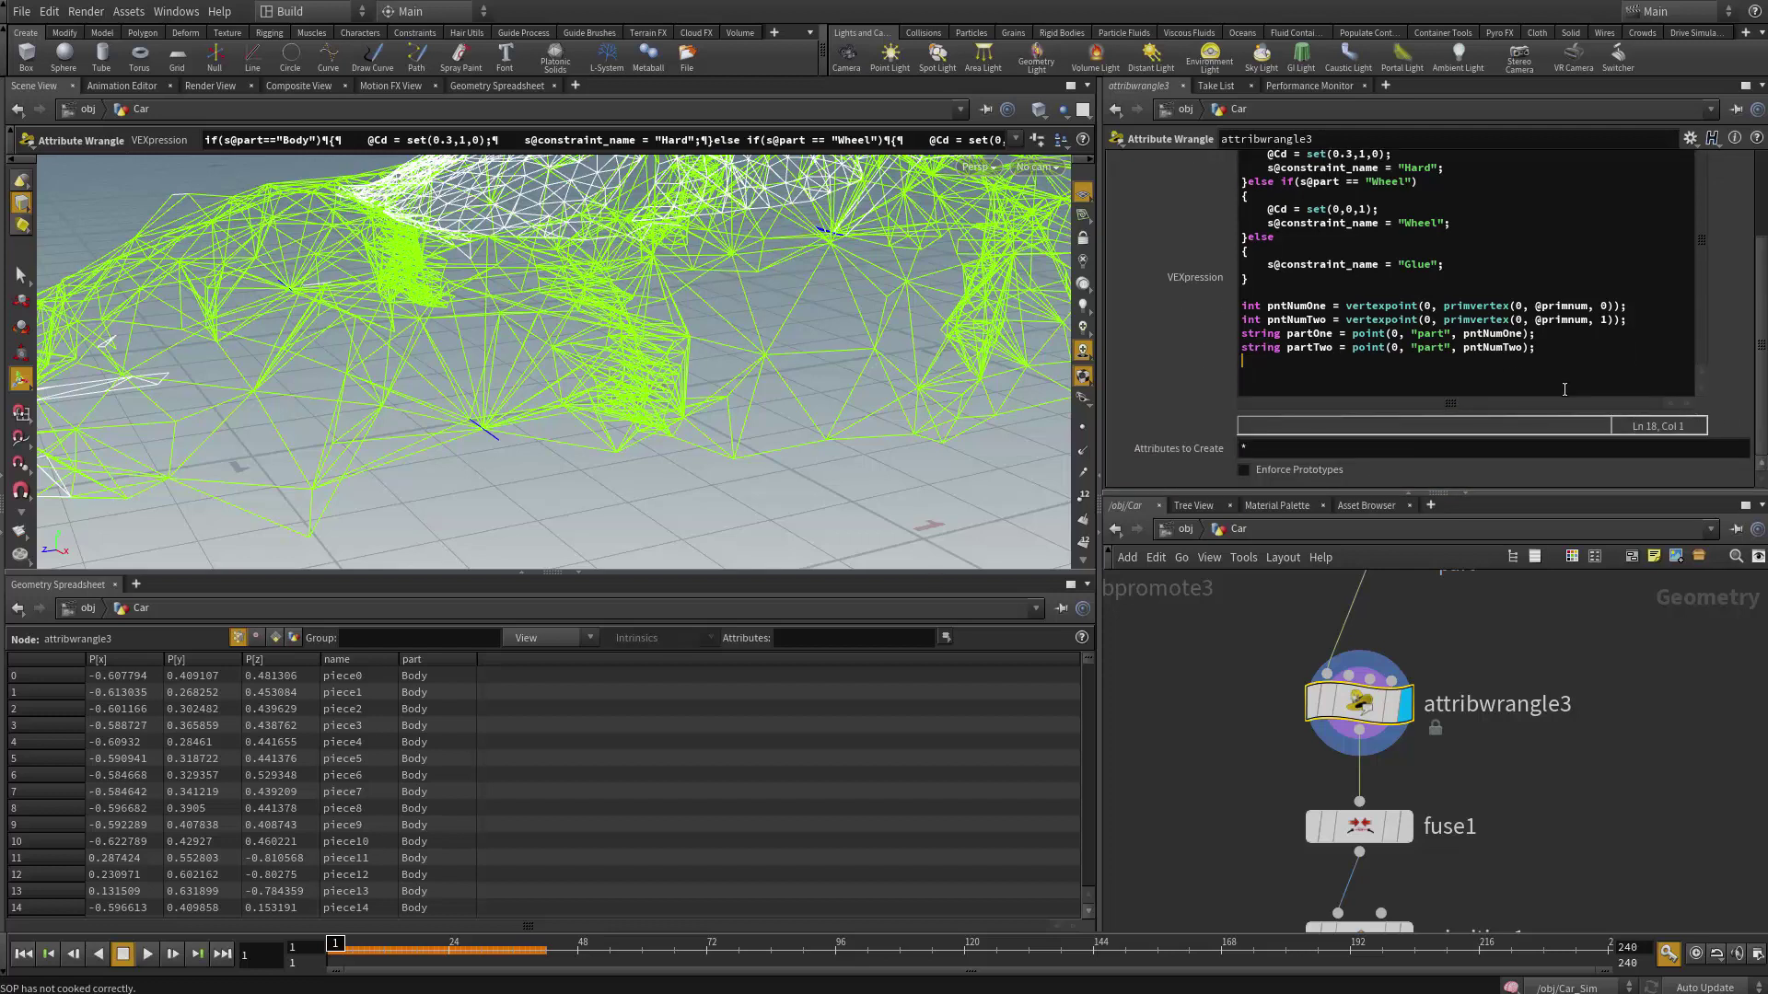
text(if()
double_click(1310, 333)
key(ctrl+c)
click(1260, 361)
key(ctrl+v)
text(== )
text(partTwo)
key(BackSpace)
text(!)
key(Right)
- Add an empty braced block under the if(partOne != partTwo) condition
key(Return)
text({)
key(Return)
key(Return)
text(})
key(Left)
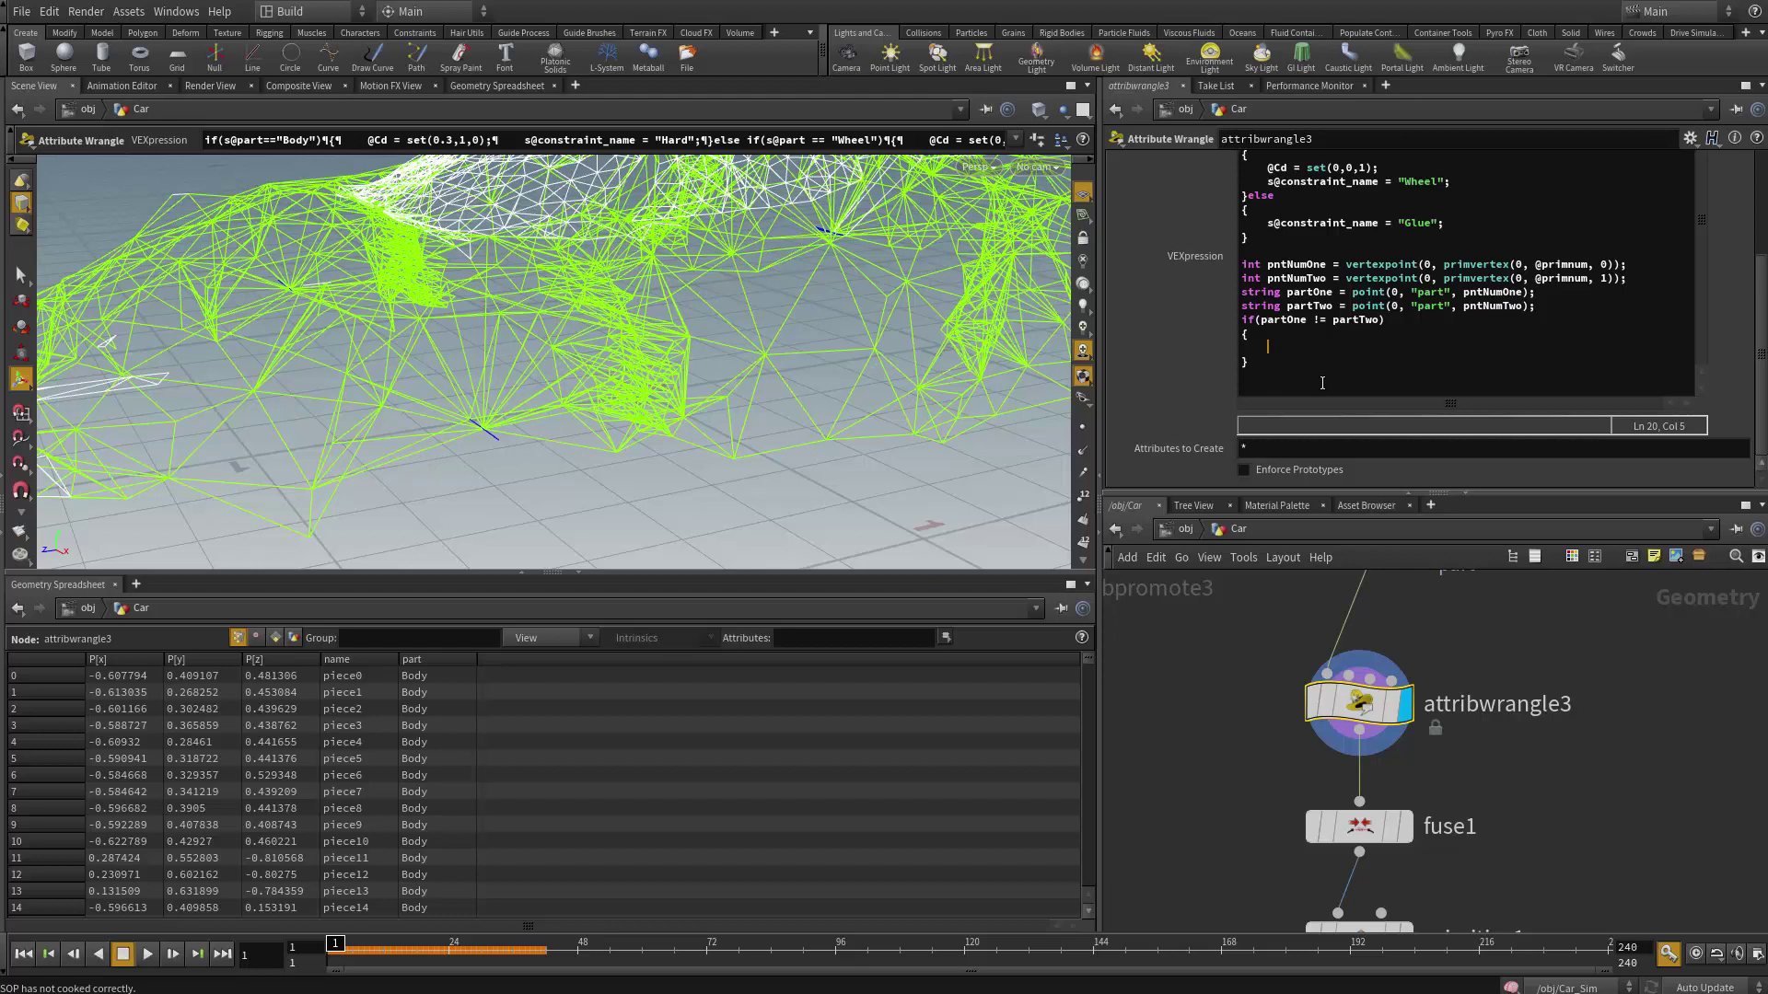
- Nest the condition if(partOne == "Wheel") with its own empty braced block inside the part comparison, and apply the code
text(if()
text(partOne == "Wheel)
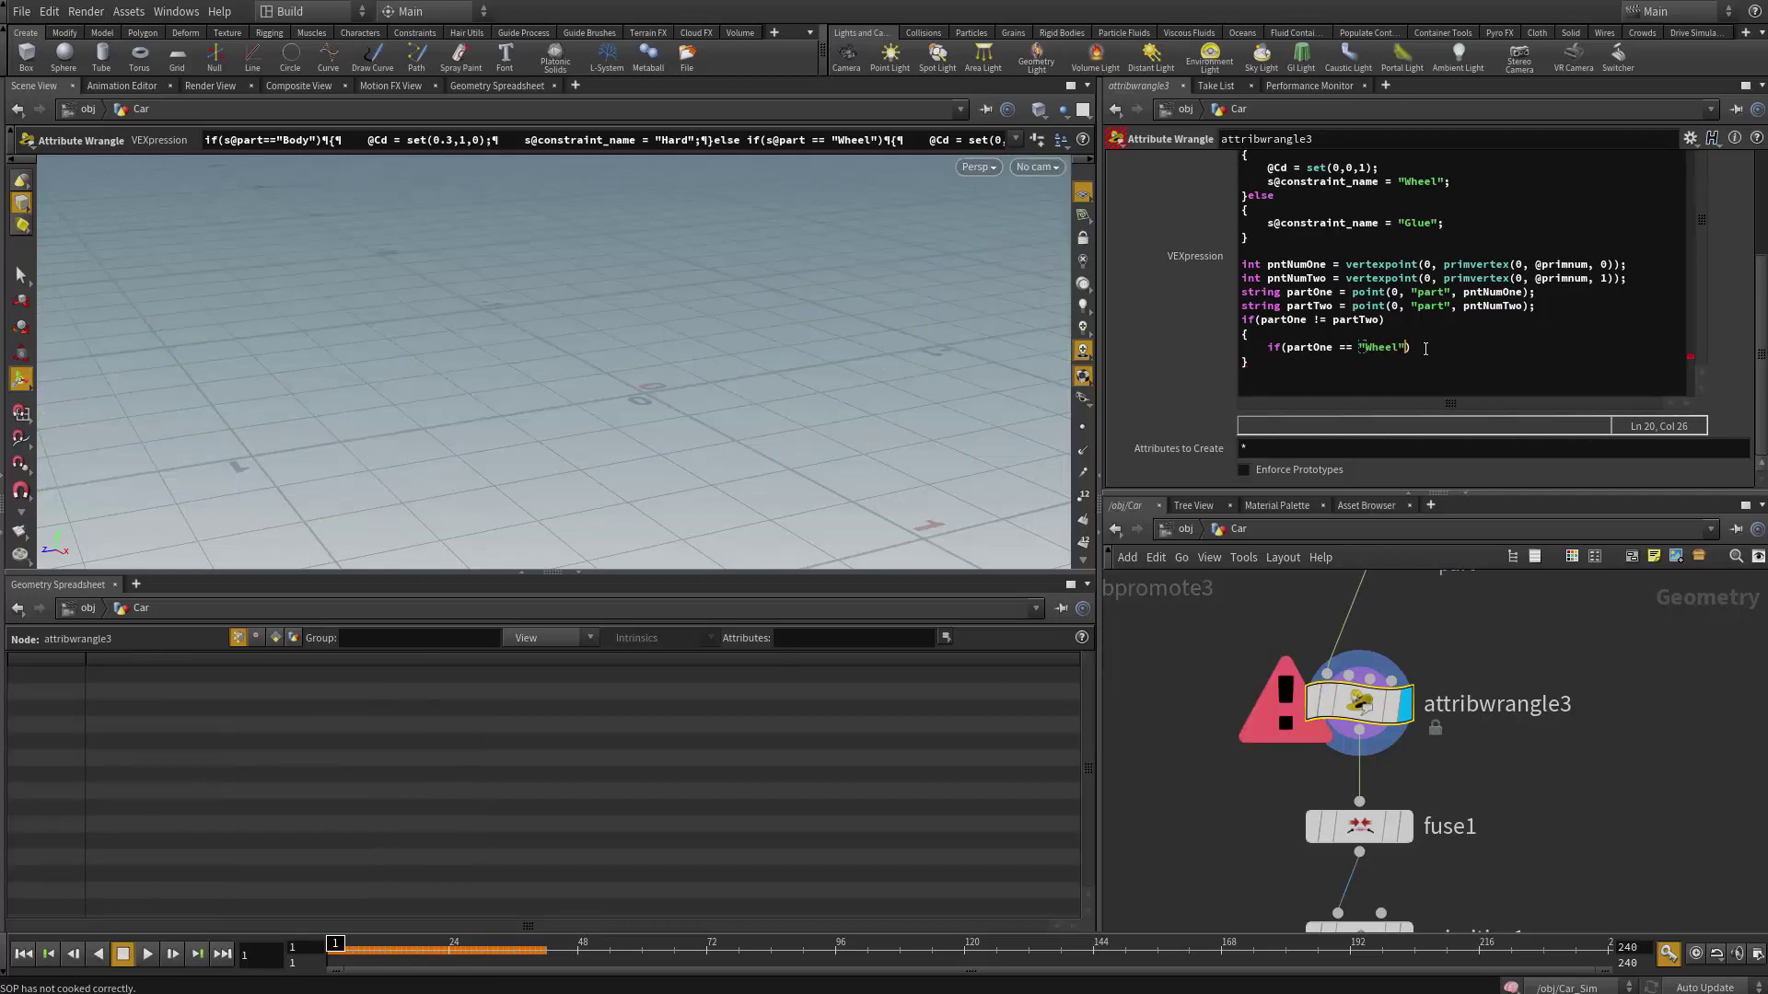
key(End)
key(Return)
text({)
key(Return)
key(Return)
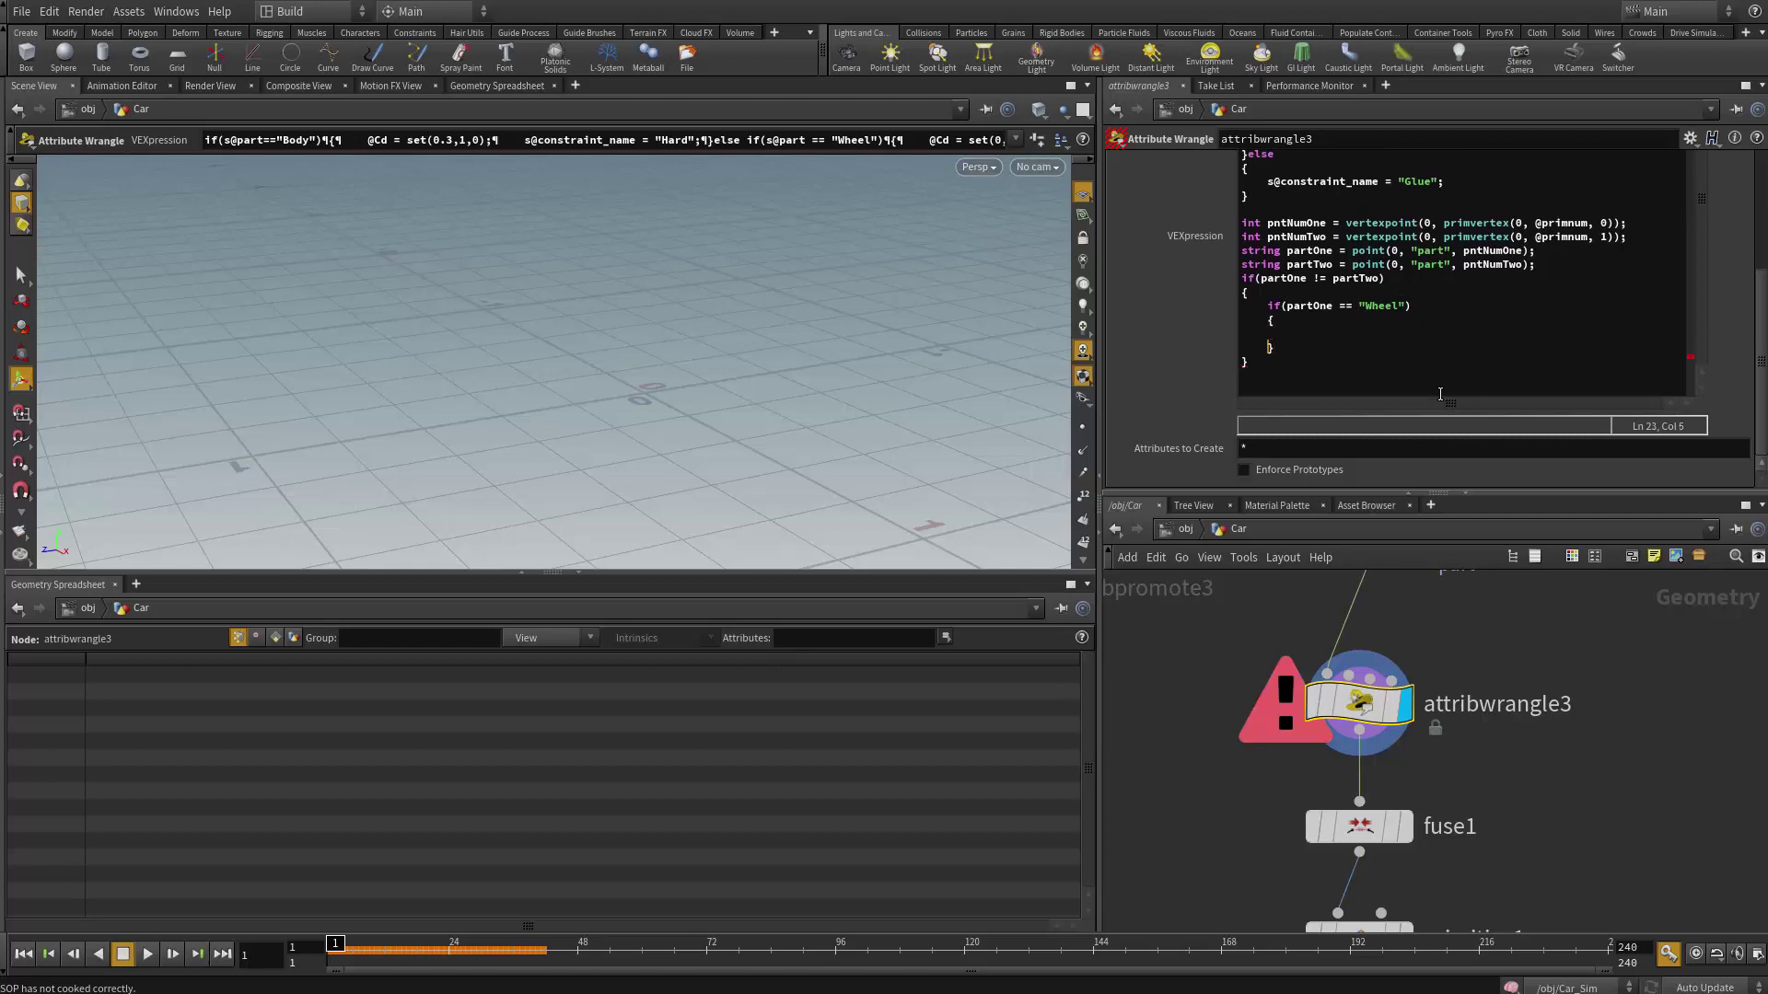
key(ctrl+Return)
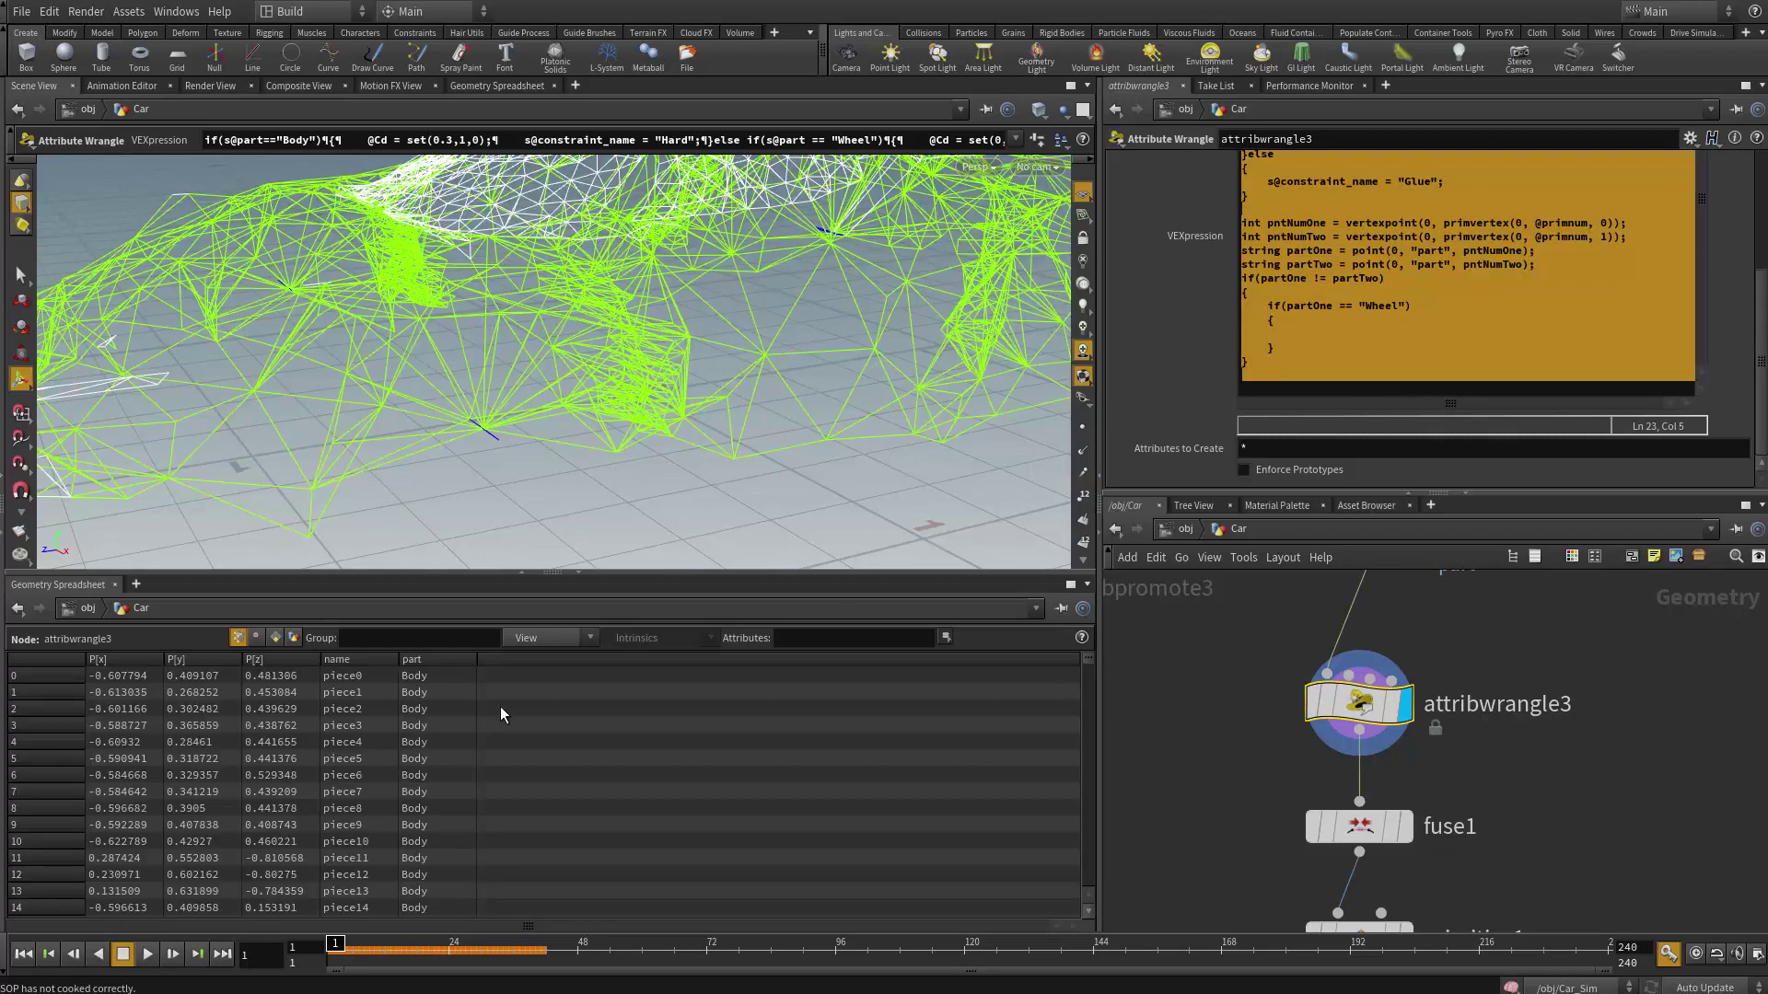
mouse_move(1087, 677)
mouse_down()
mouse_move(1085, 898)
mouse_move(1100, 661)
mouse_up()
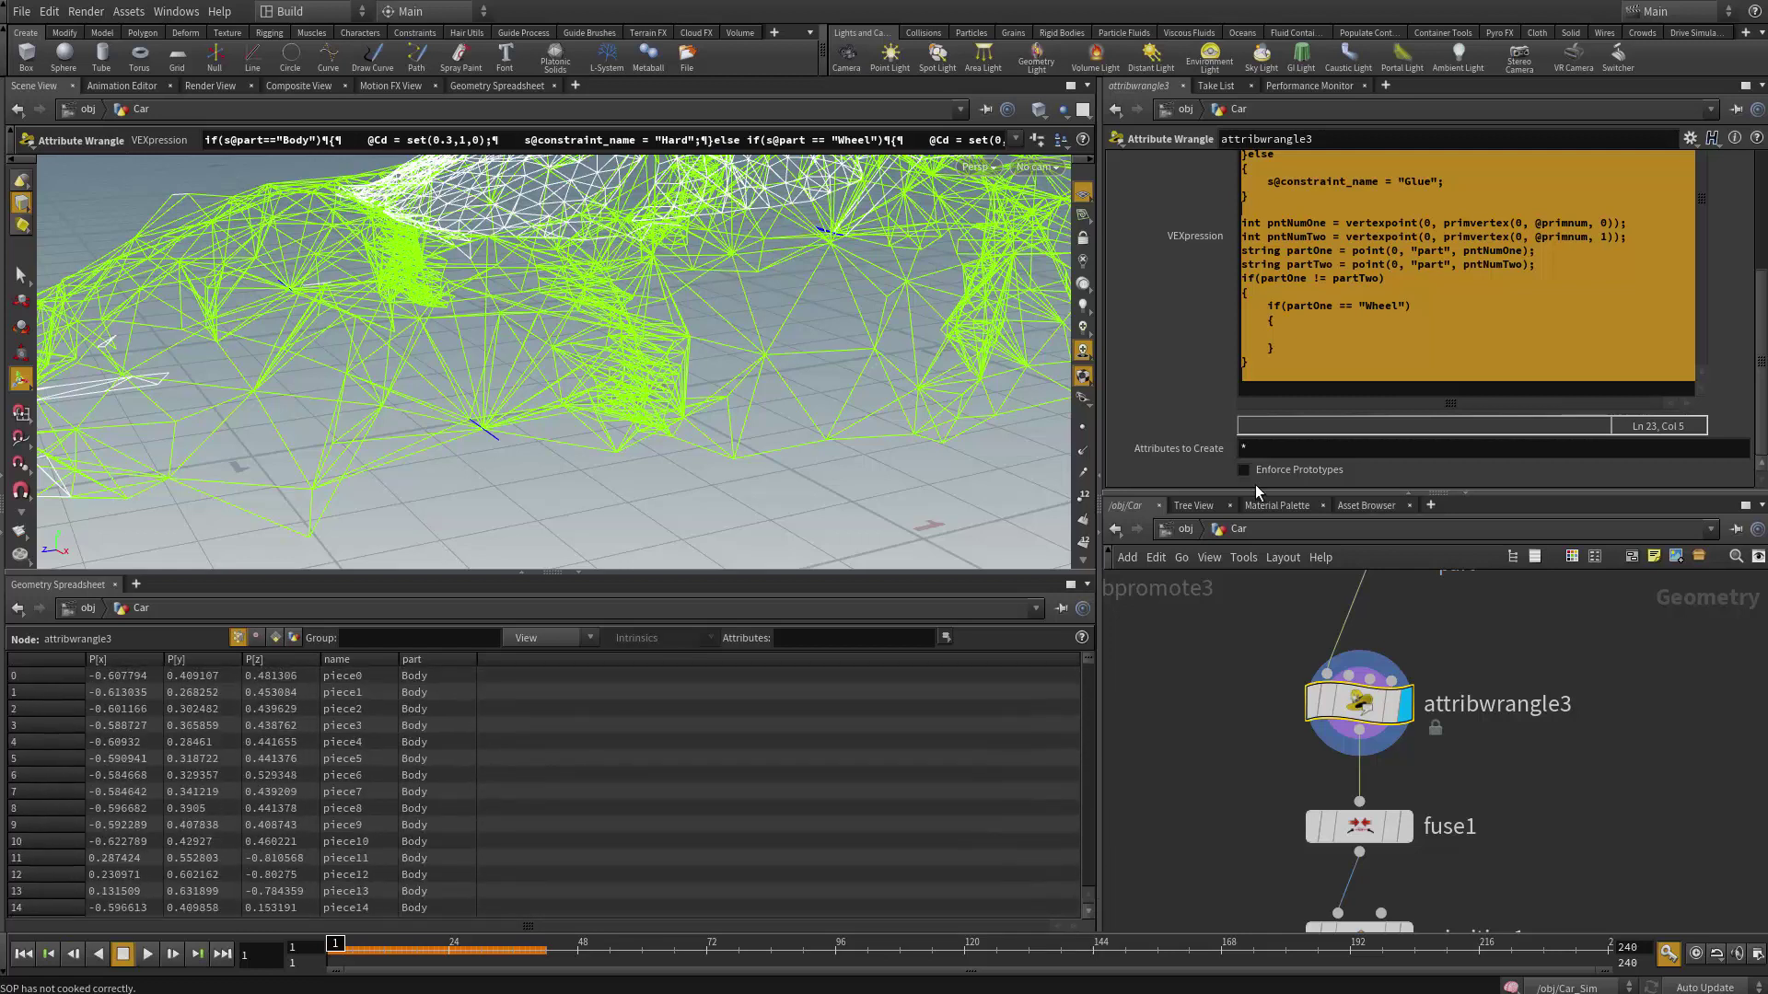
- Extend the nested wheel condition with || partTwo == "Wheel"
click(1409, 306)
key(Left)
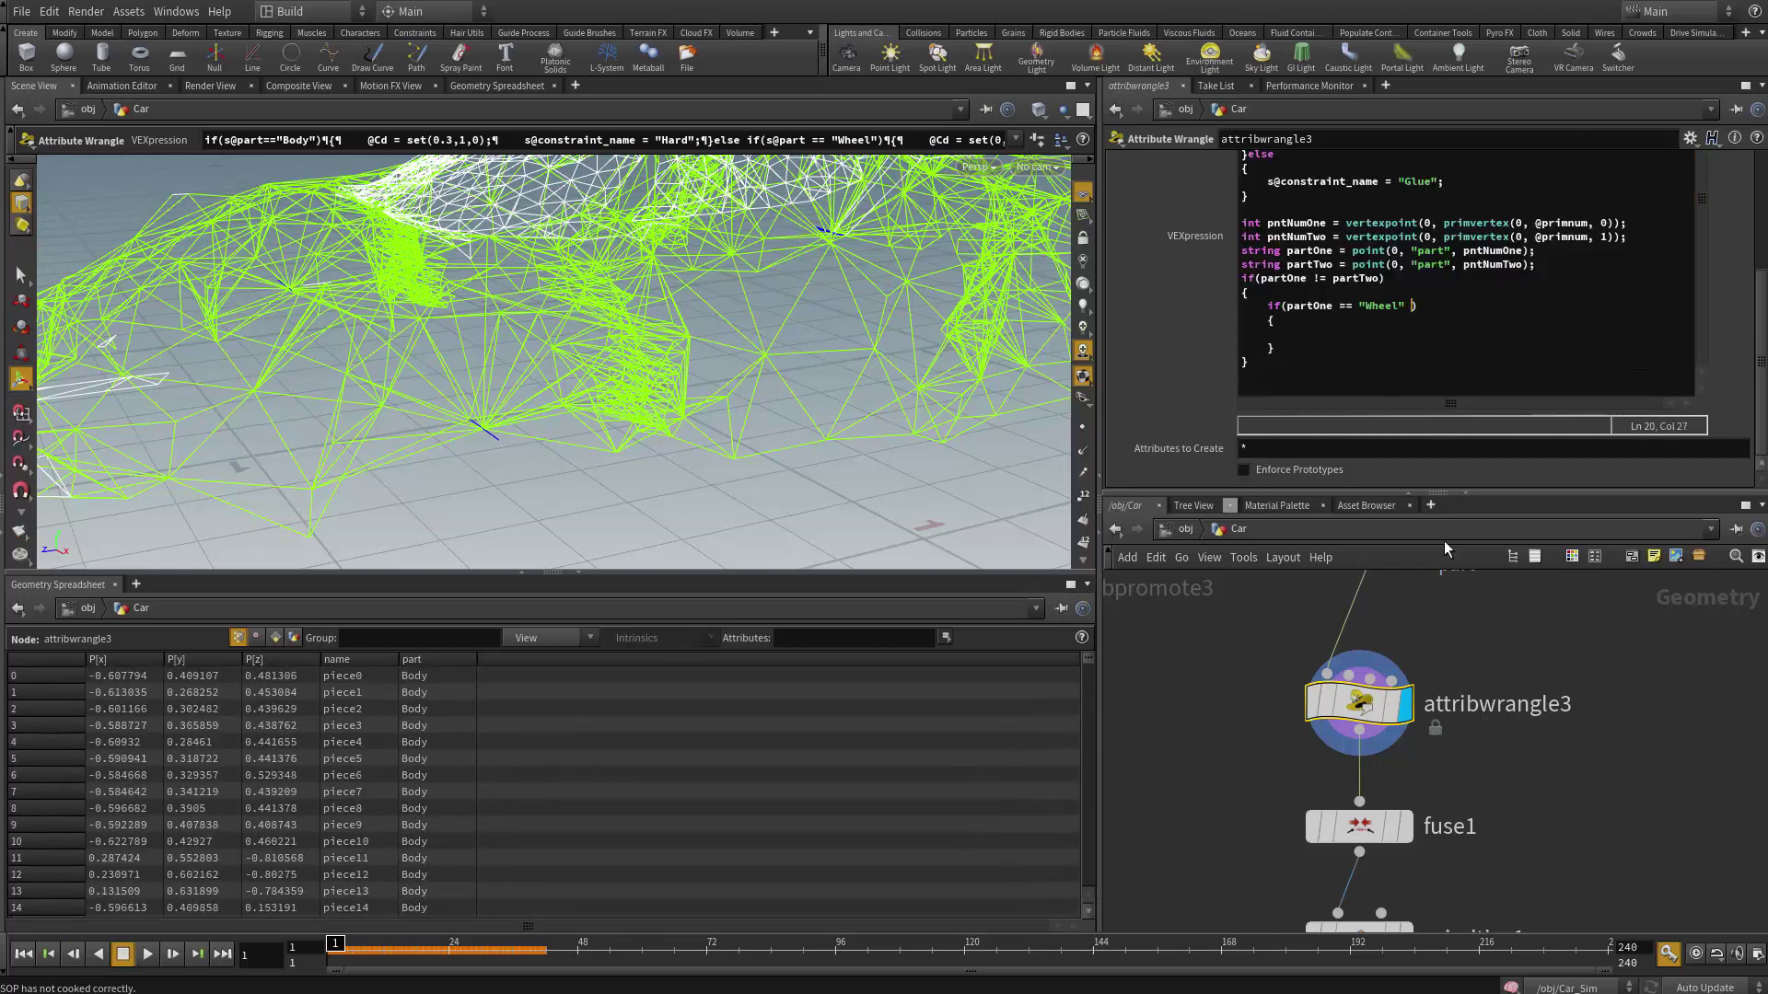
text(||)
drag(1379, 277, 1267, 277)
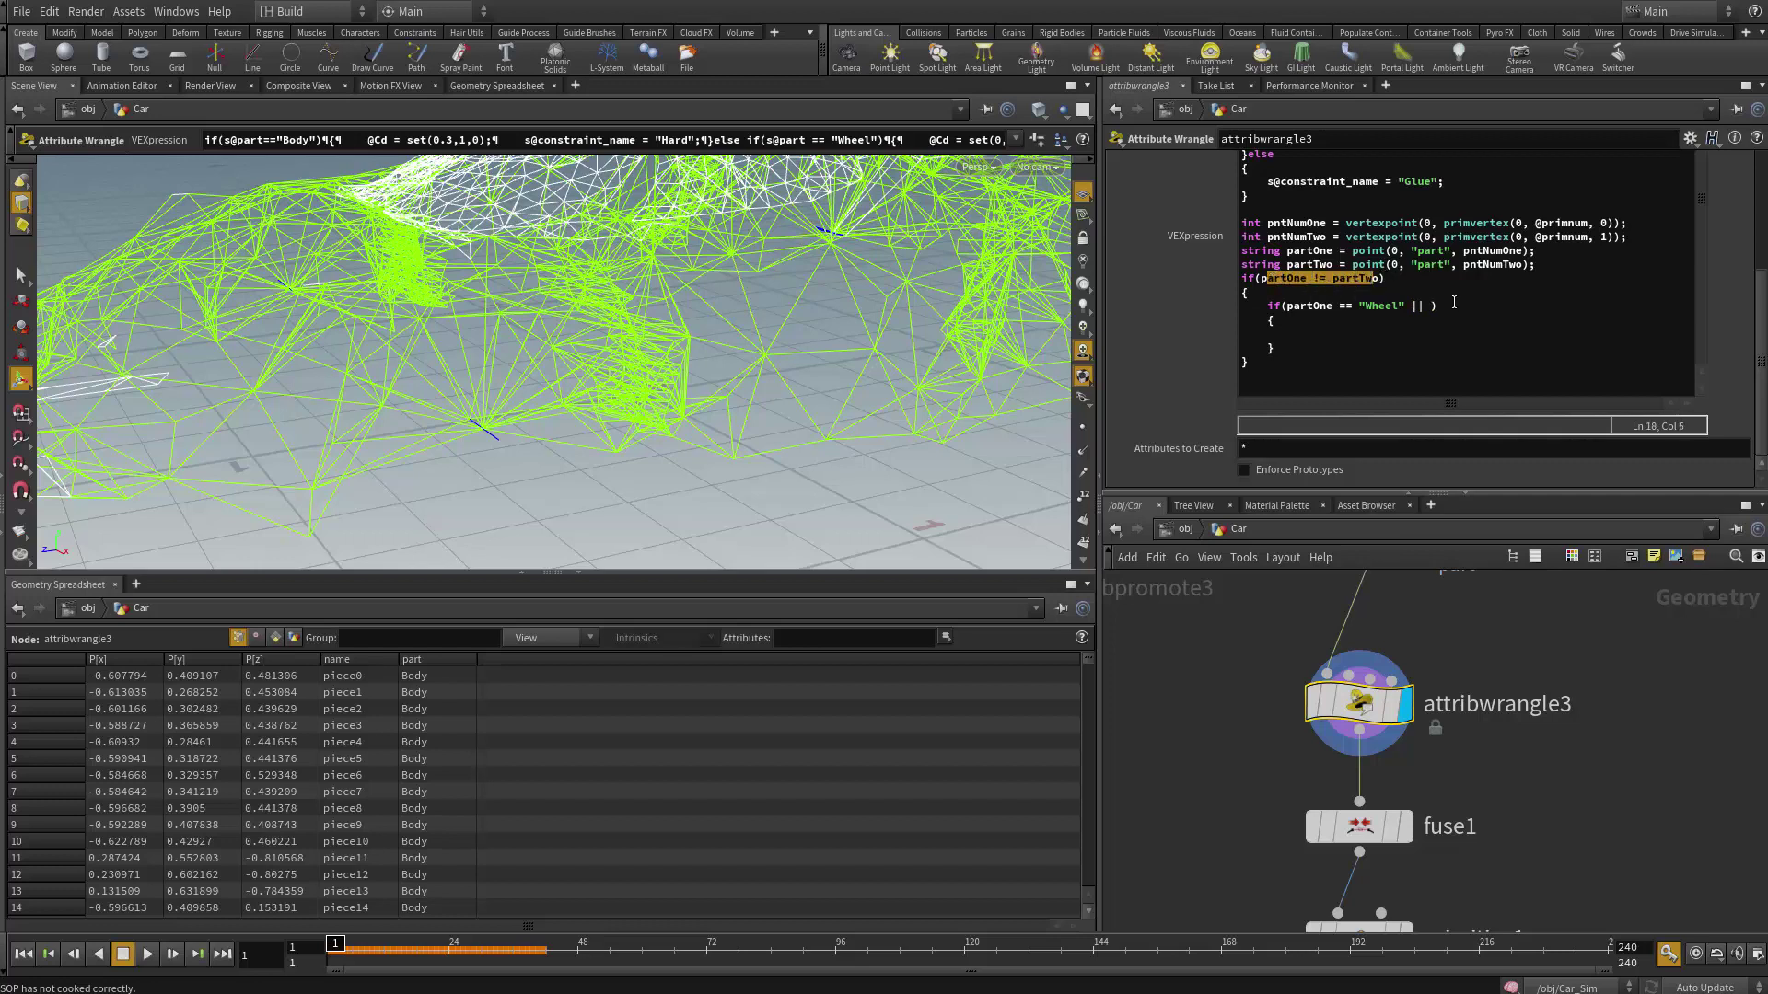
click(1431, 306)
text(part)
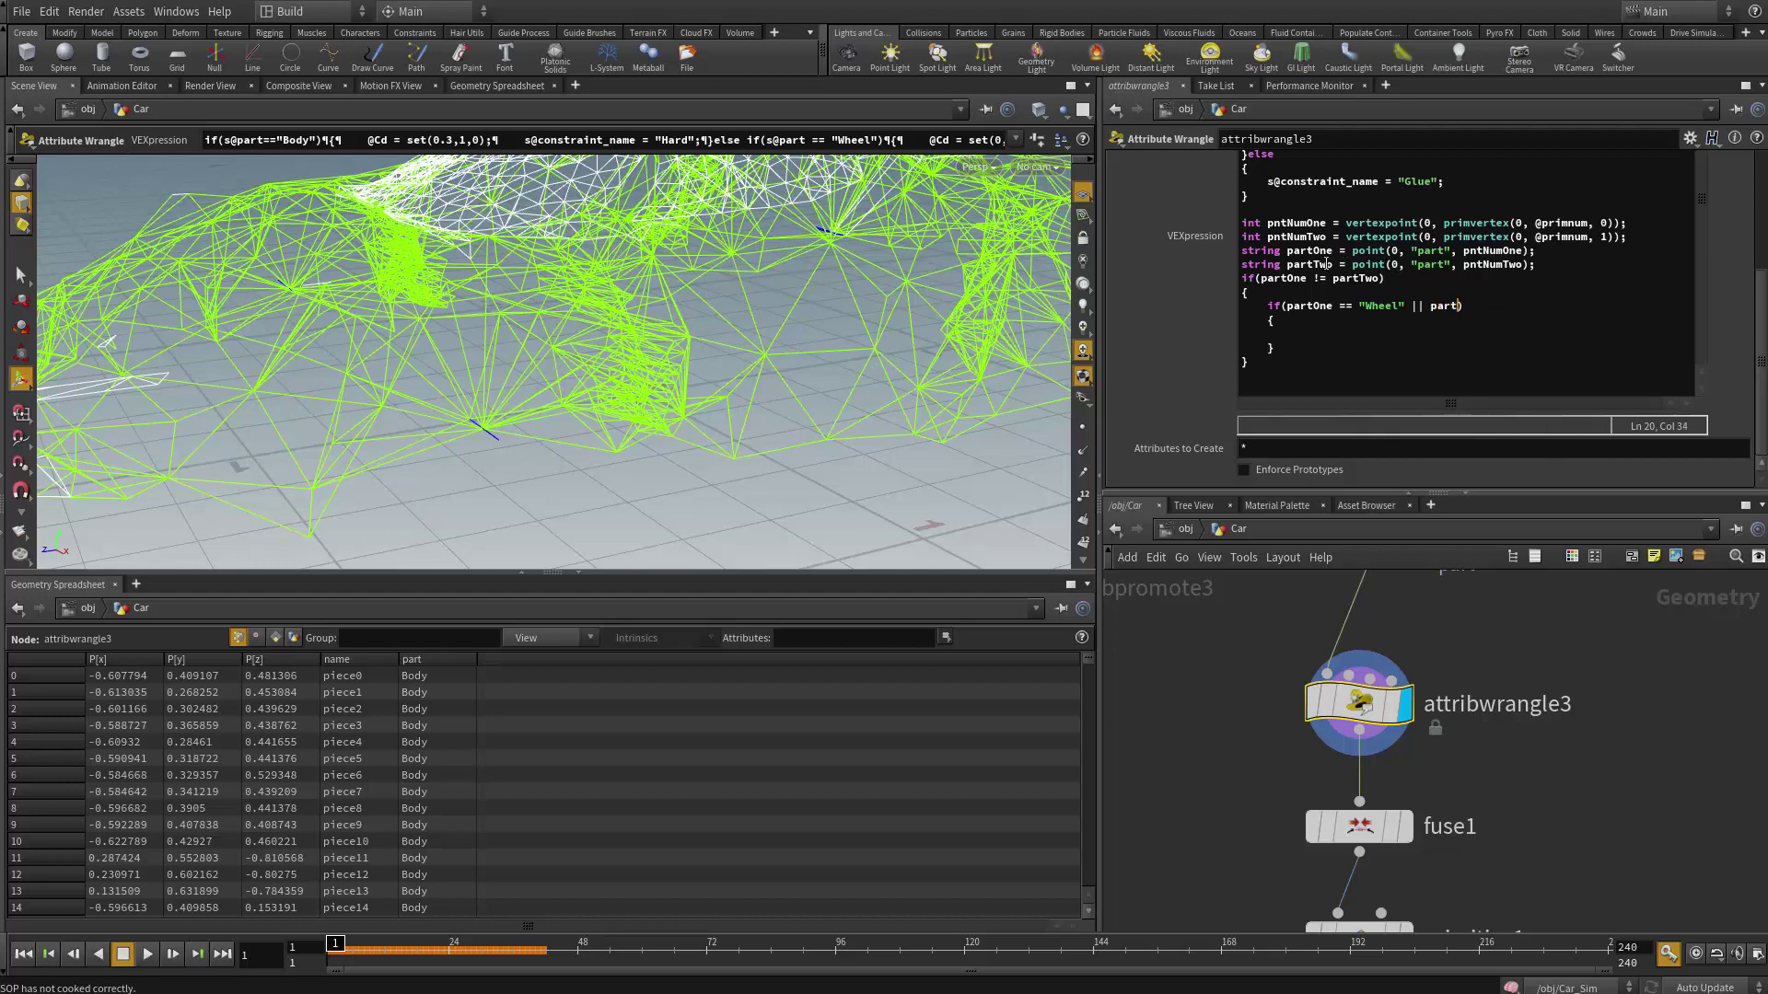
double_click(1325, 264)
key(ctrl+c)
double_click(1444, 306)
key(ctrl+v)
text(== ")
text(Wheel)
key(Down)
key(Down)
drag(1266, 278, 1563, 306)
click(1345, 336)
text(Cd.)
key(BackSpace)
text(=)
key(Home)
text(@Cd = set(1,0,1);)
key(ctrl+Return)
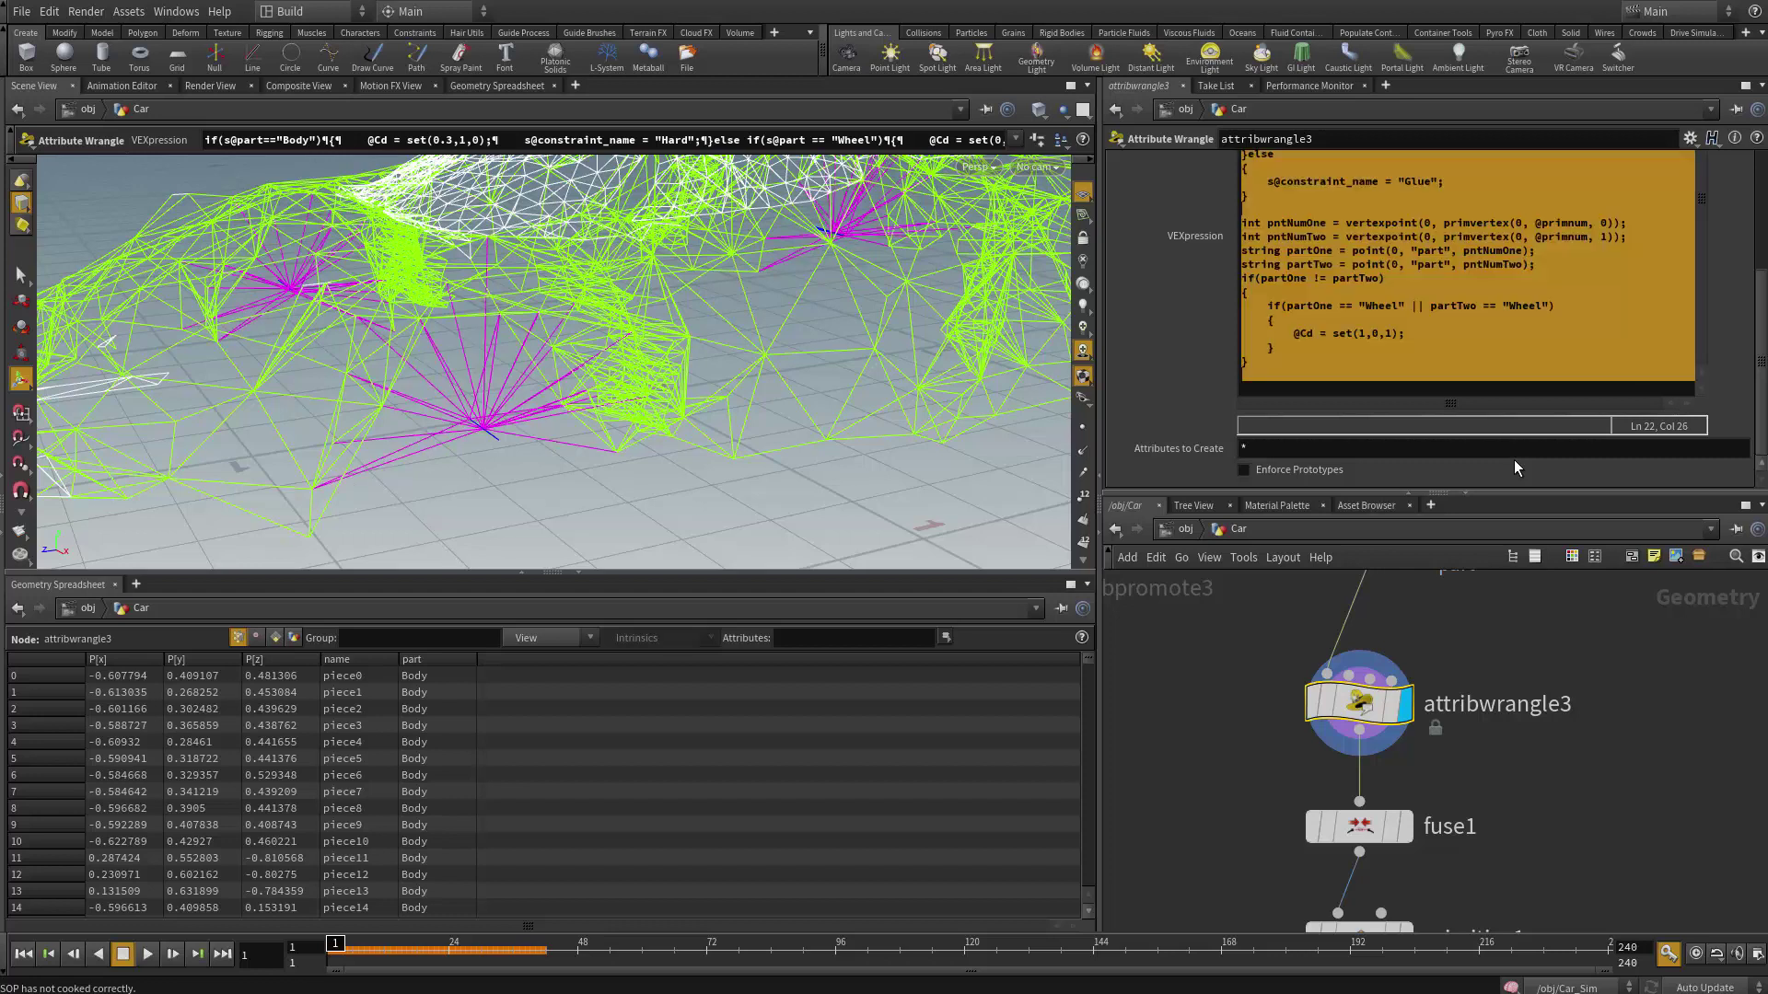
key(ctrl+End)
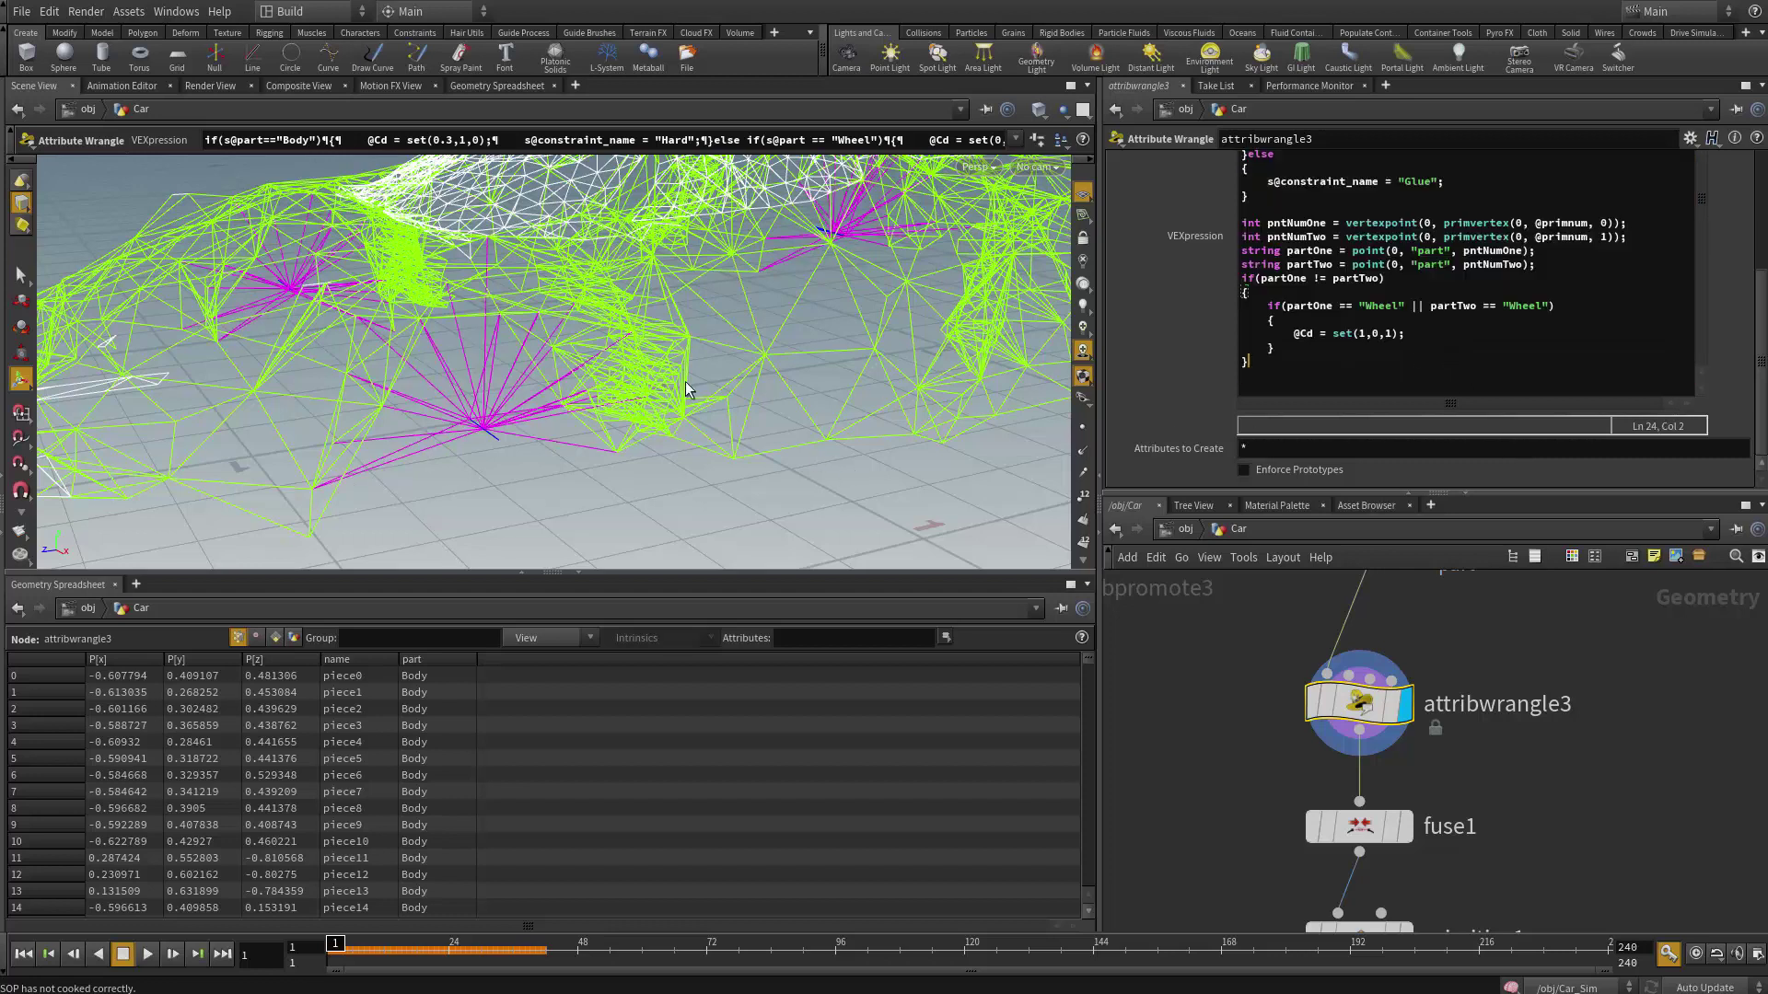
- Examine the recoloured connection lines around the wheels and compare them with the part conditions in the code
key(Escape)
drag(635, 486, 515, 433)
scroll(516, 433, down, 3)
scroll(536, 434, up, 5)
key(Return)
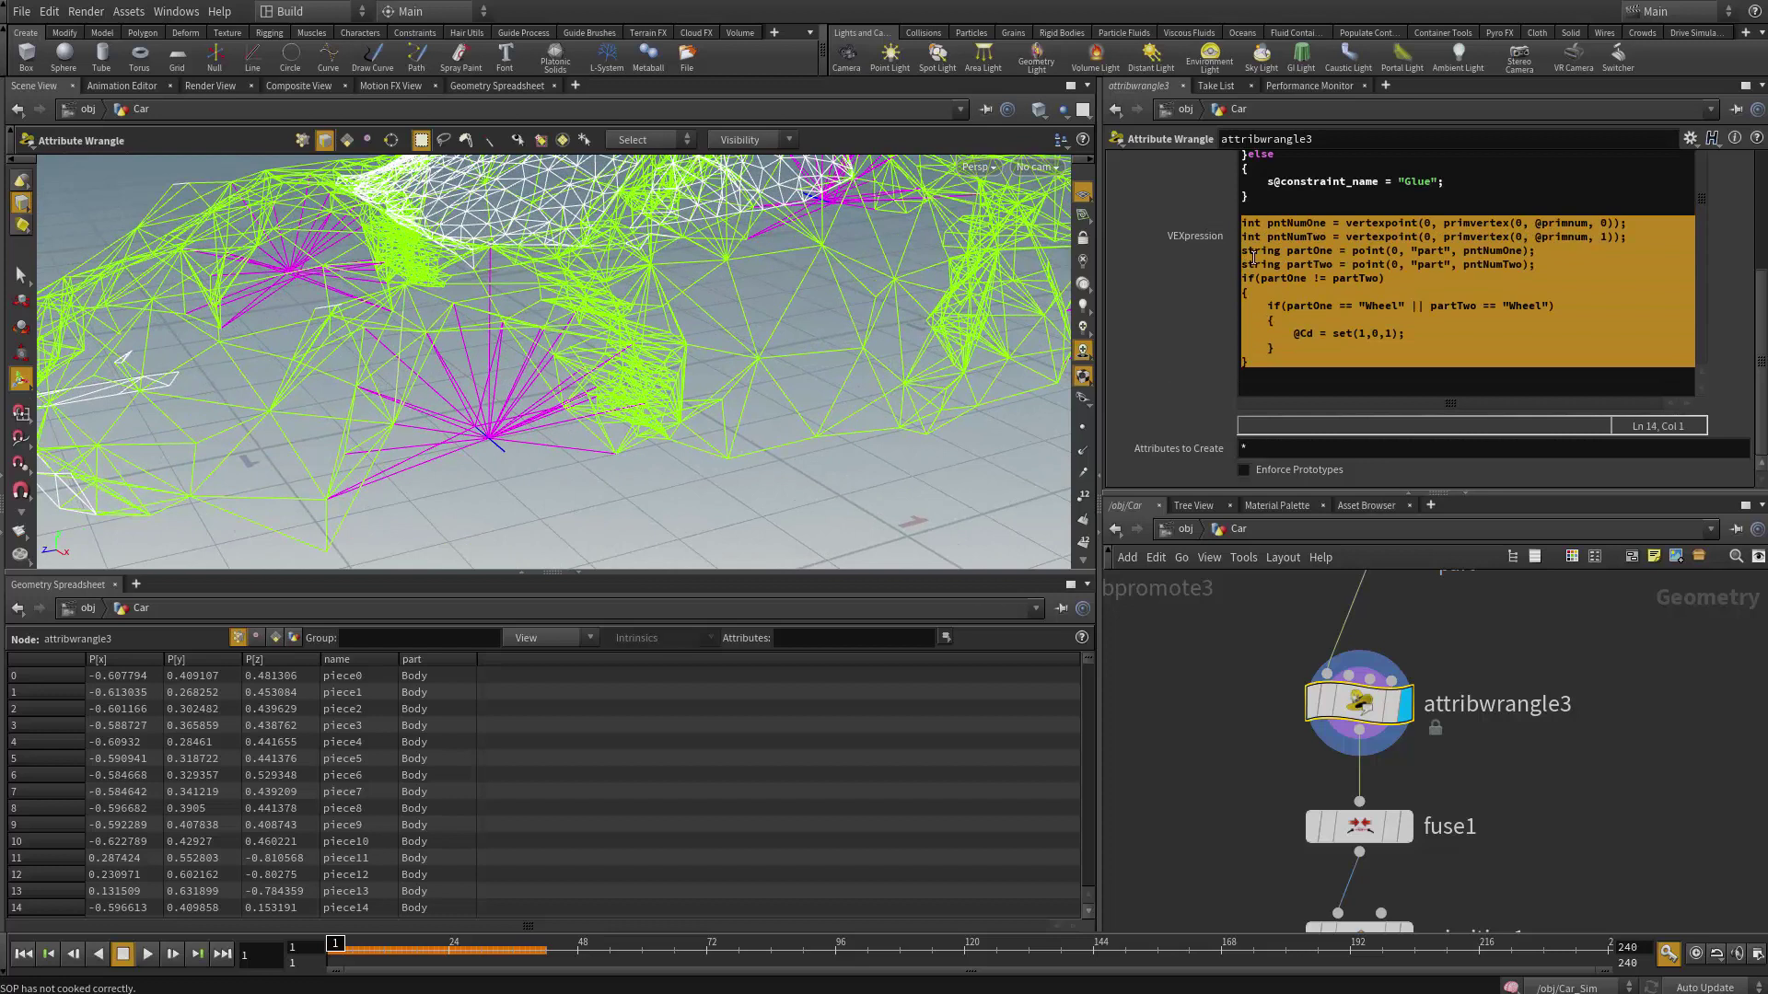
click(1413, 320)
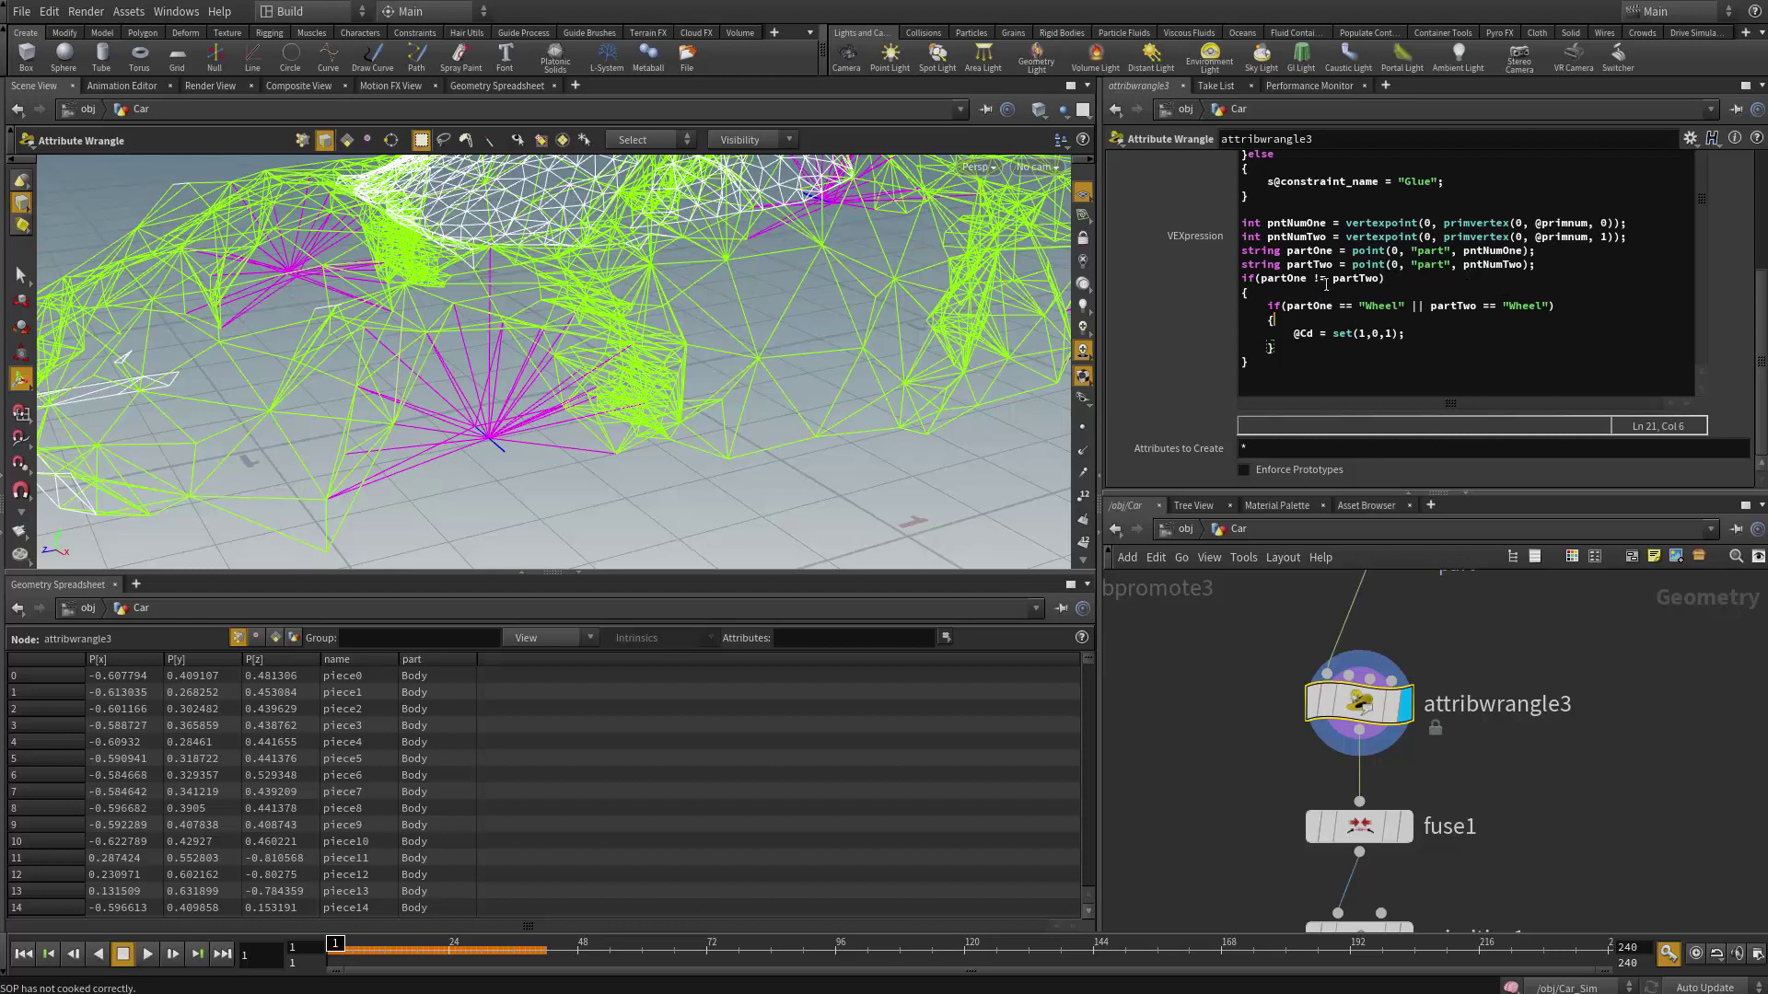
drag(1381, 278, 1552, 305)
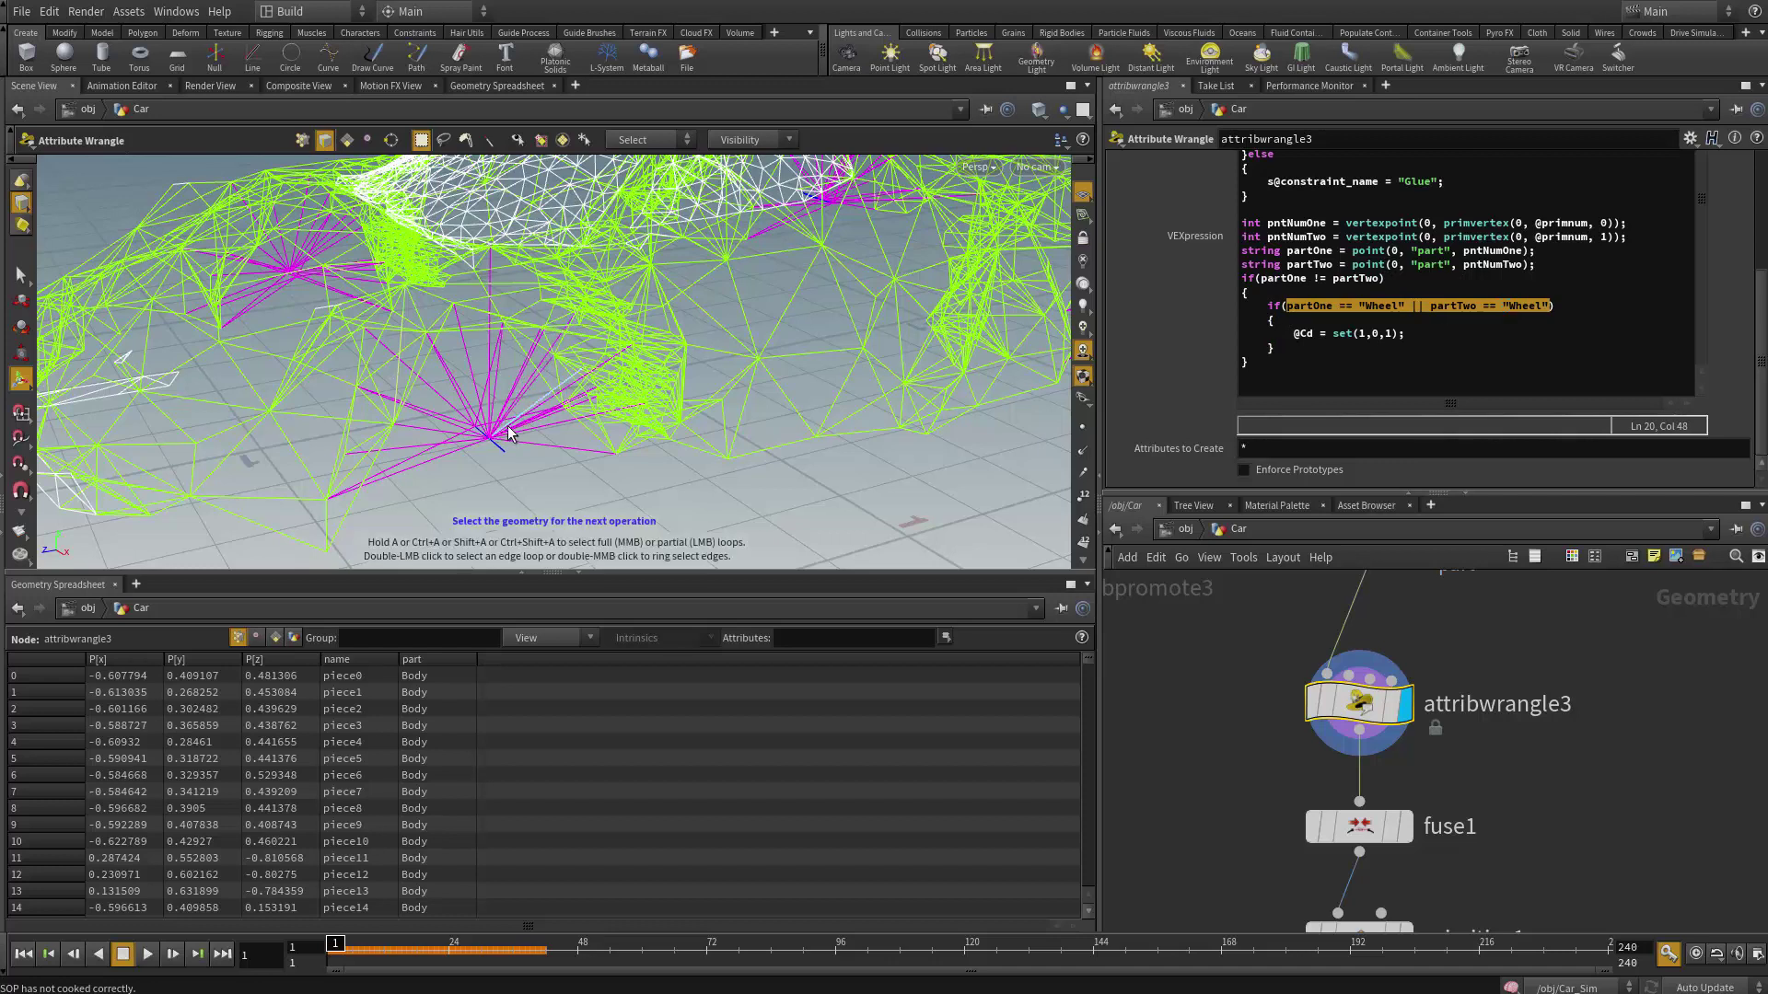
click(1388, 305)
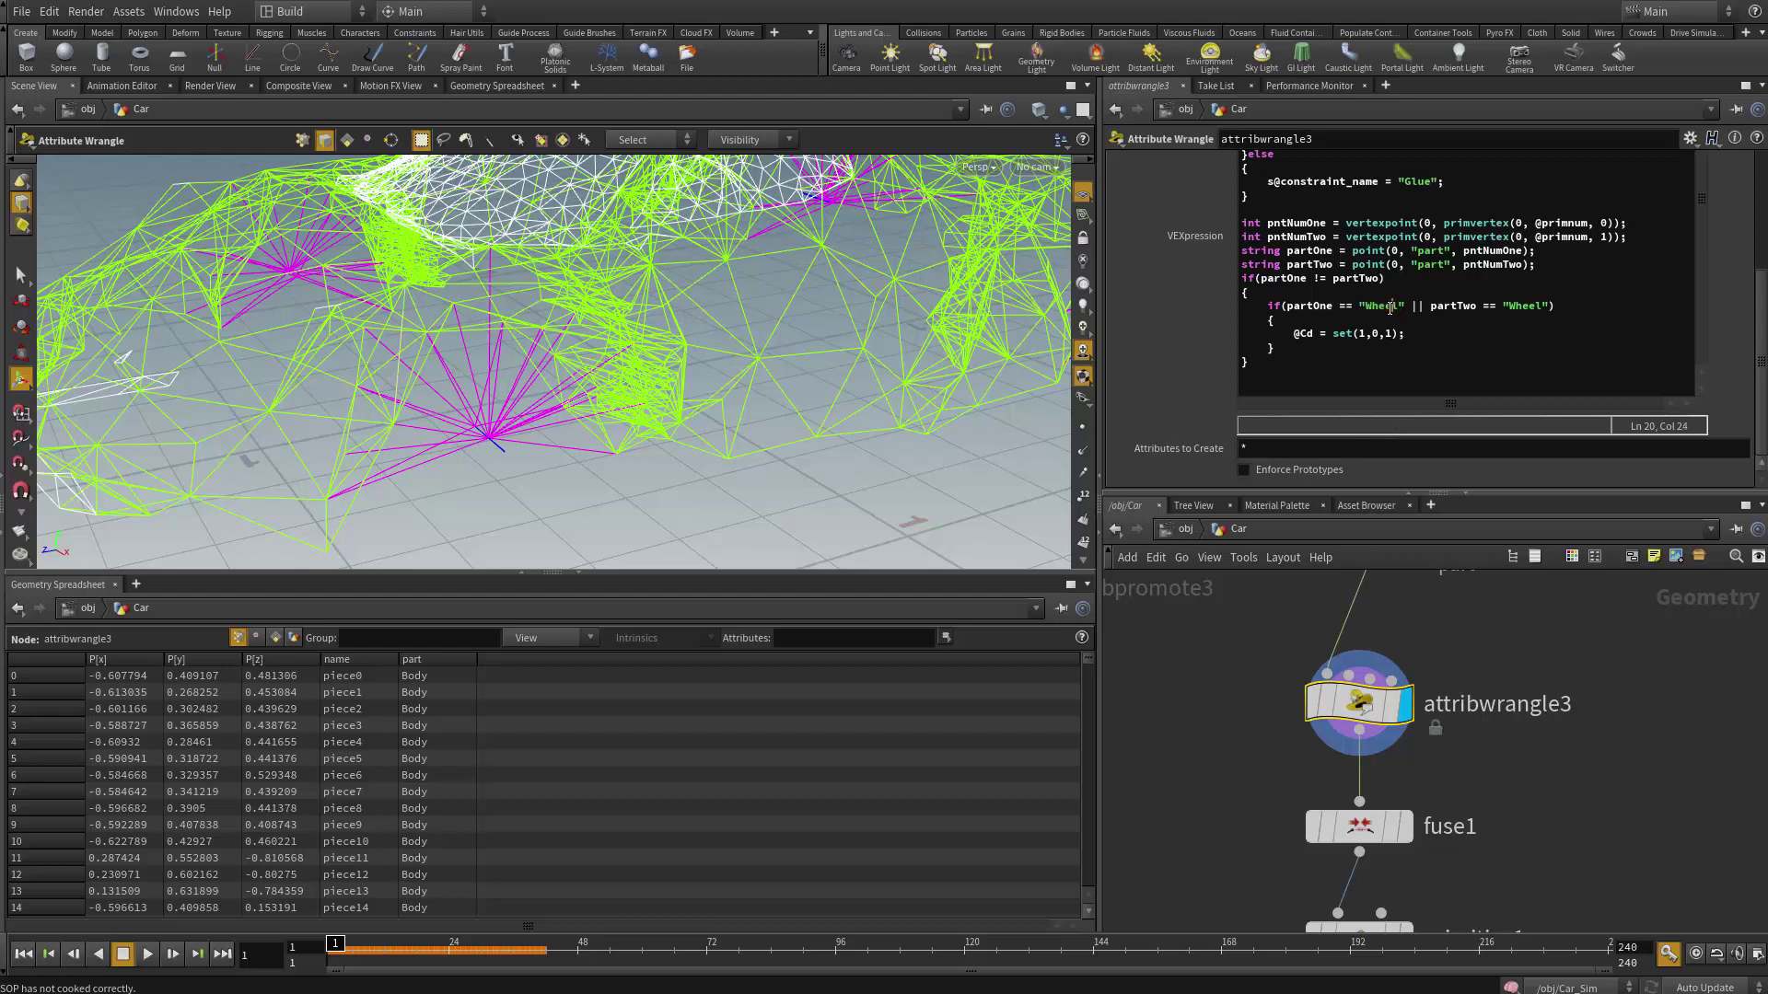
drag(1286, 311, 1268, 306)
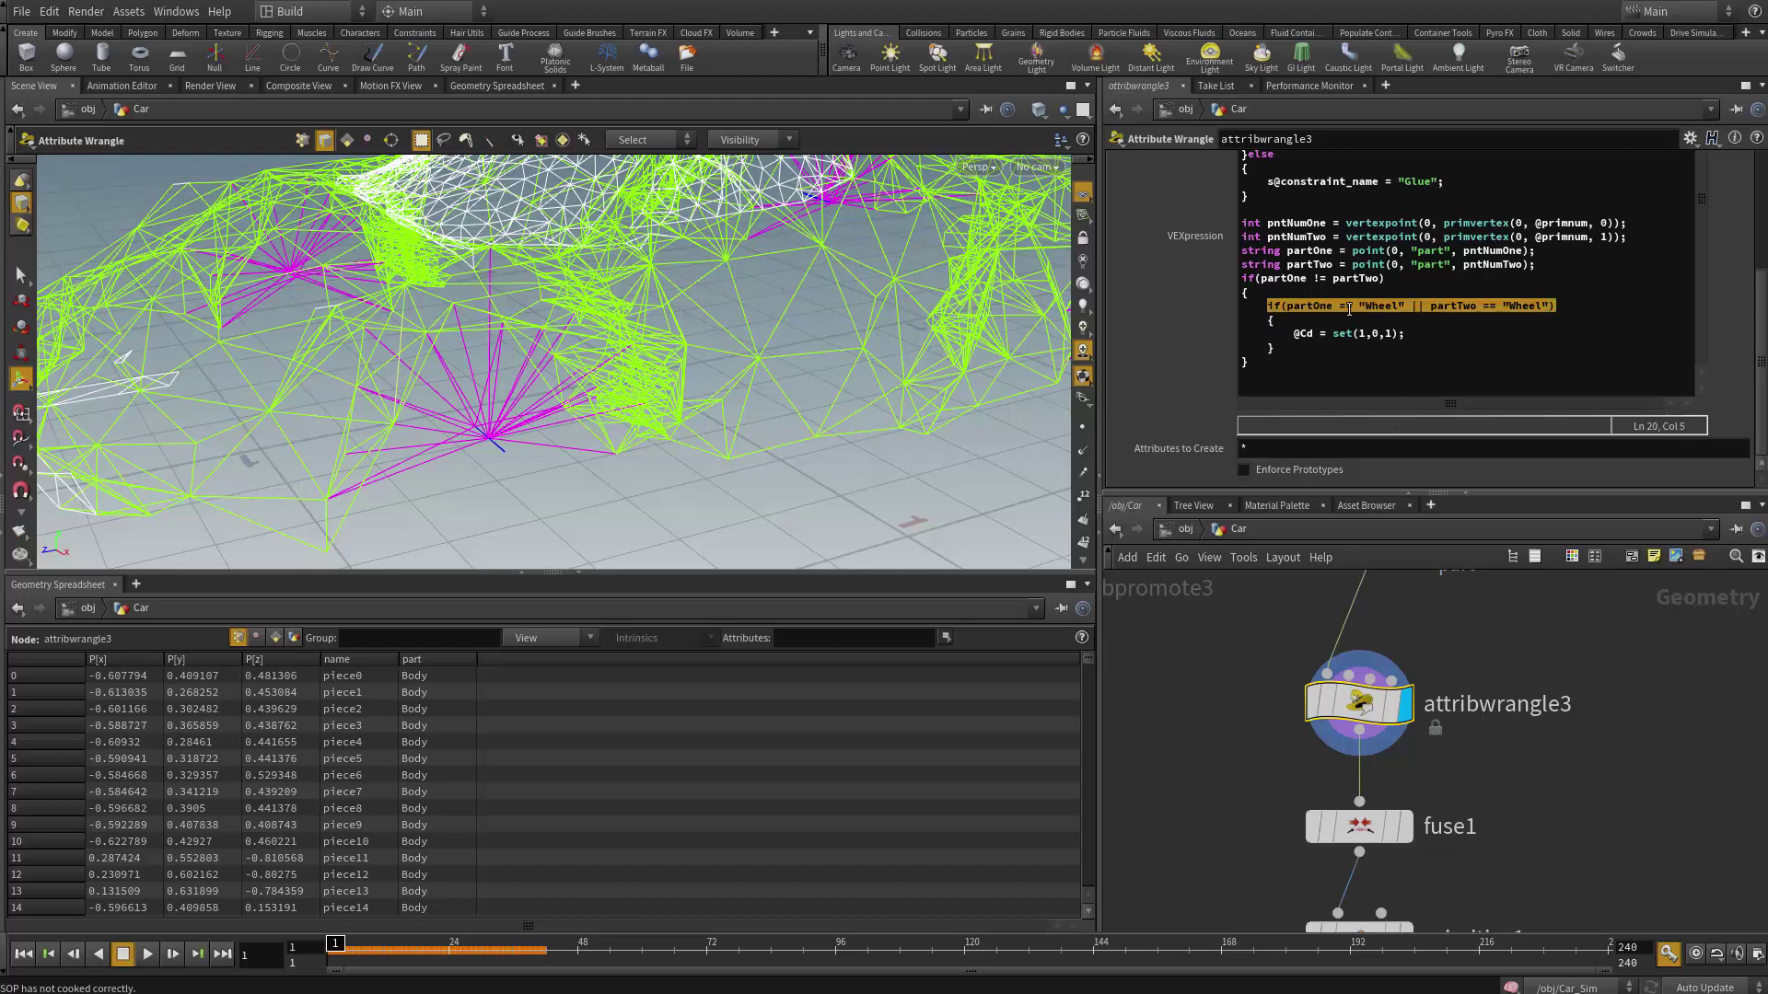
- Add s@constraint_name = "WheelOther"; below the colour line in the nested wheel block and apply the code
click(1475, 305)
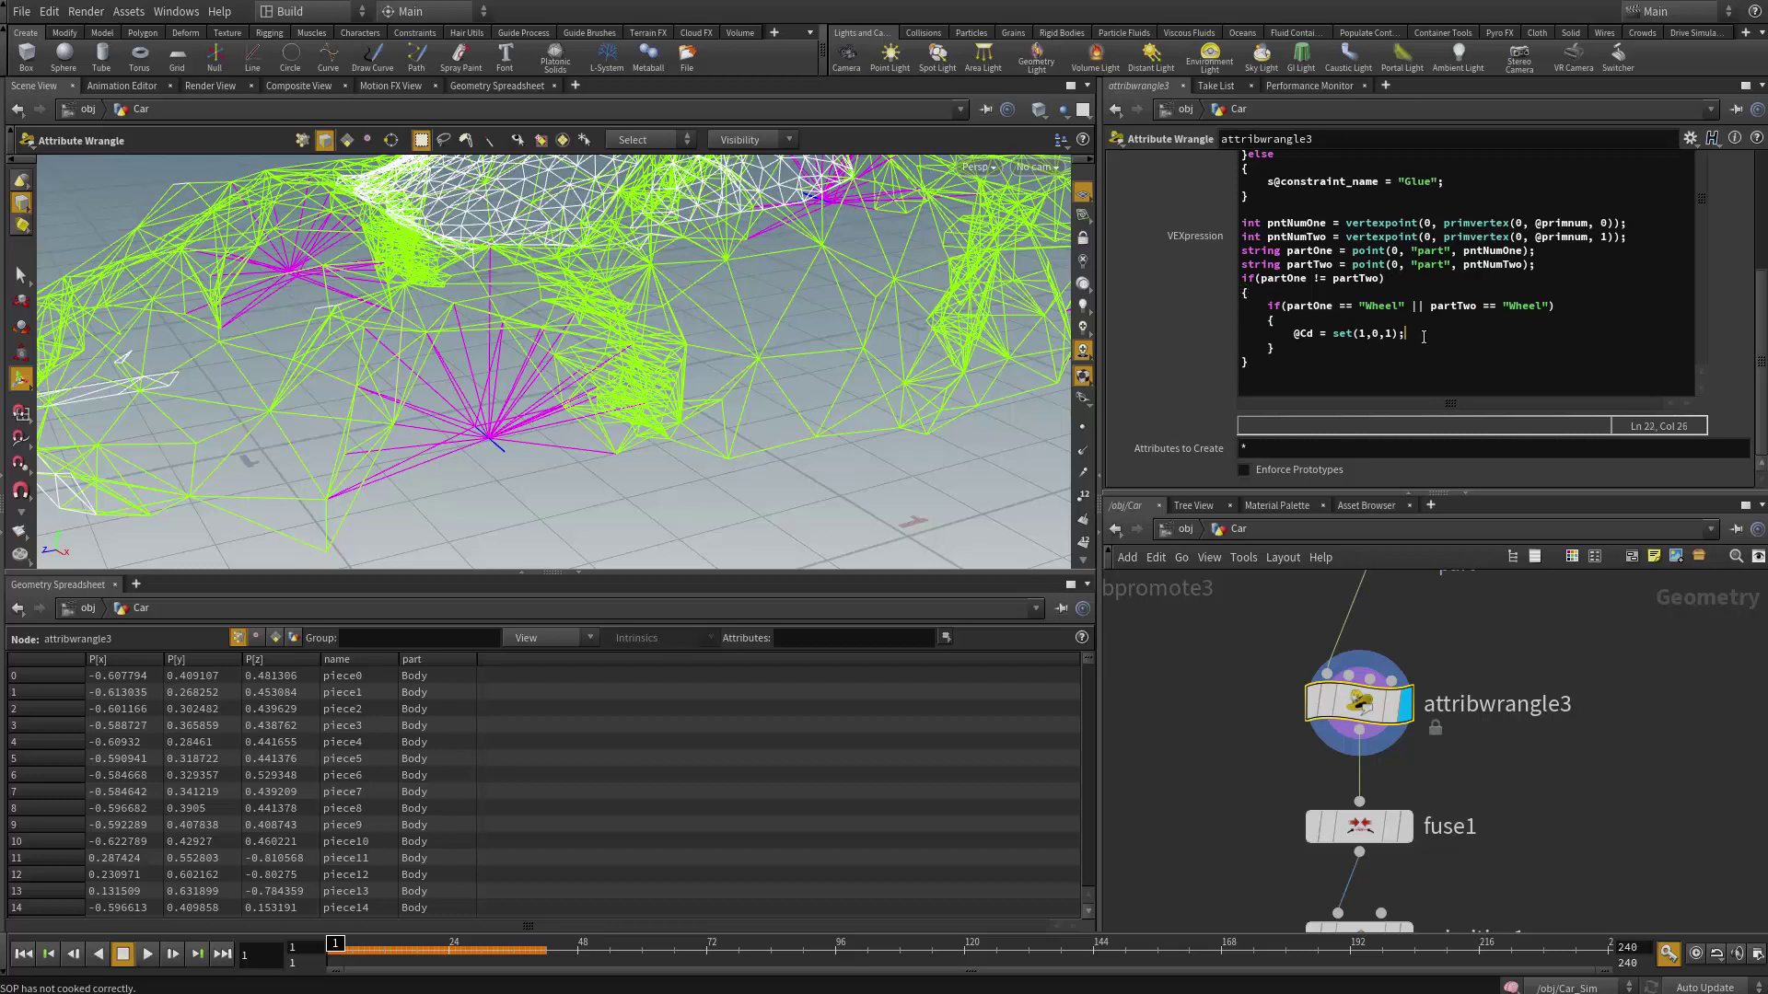
key(Return)
text(s@)
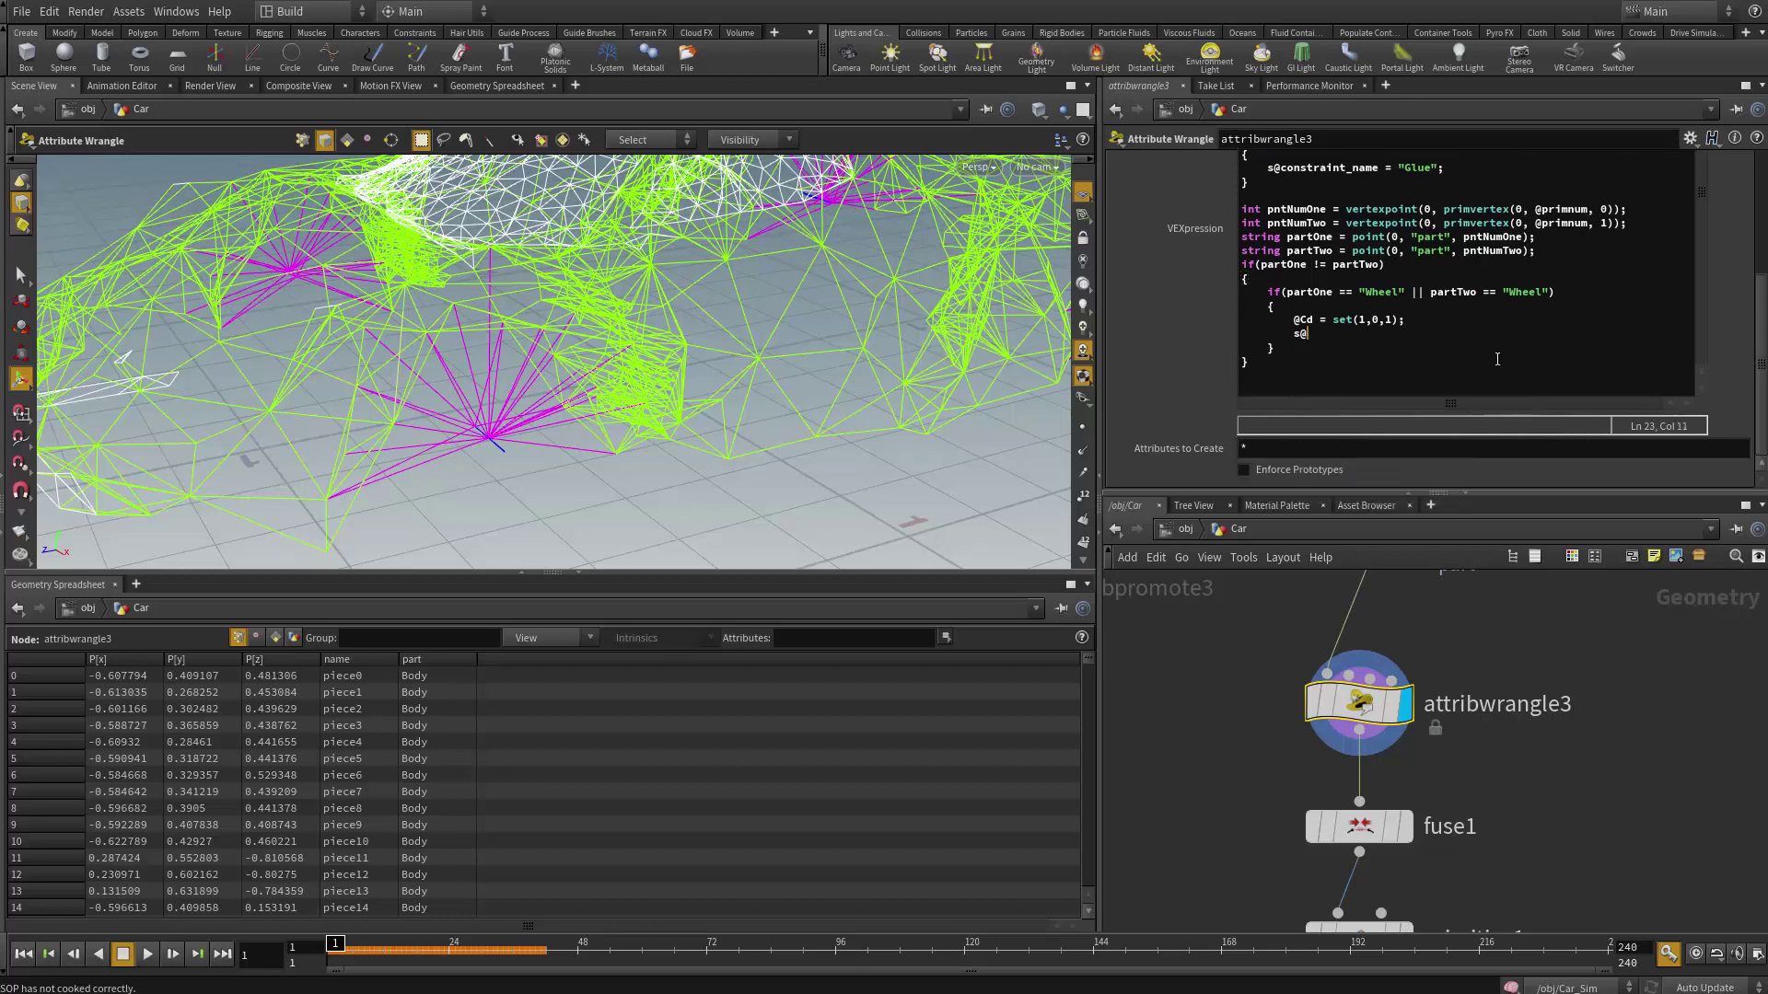
text(constraint_name = "WheelOther";)
key(ctrl+a)
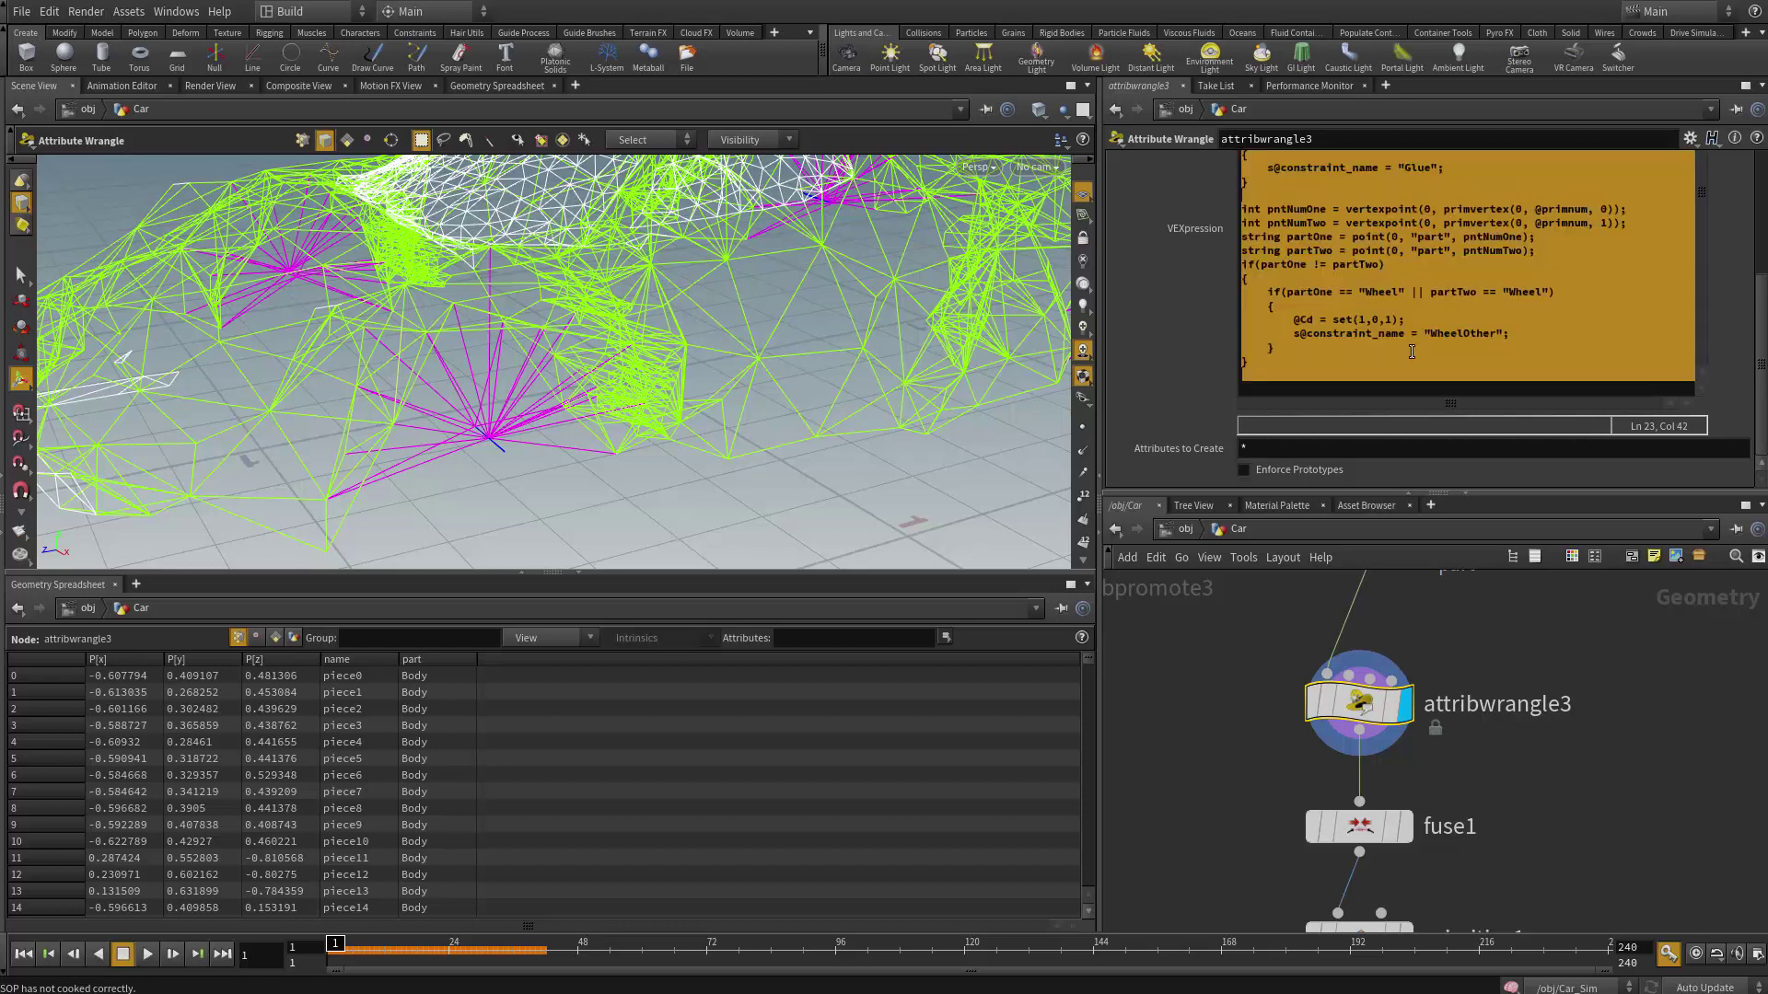
- Review the complete attribwrangle3 code and the nodes below it down to Constraint_Network
click(1410, 349)
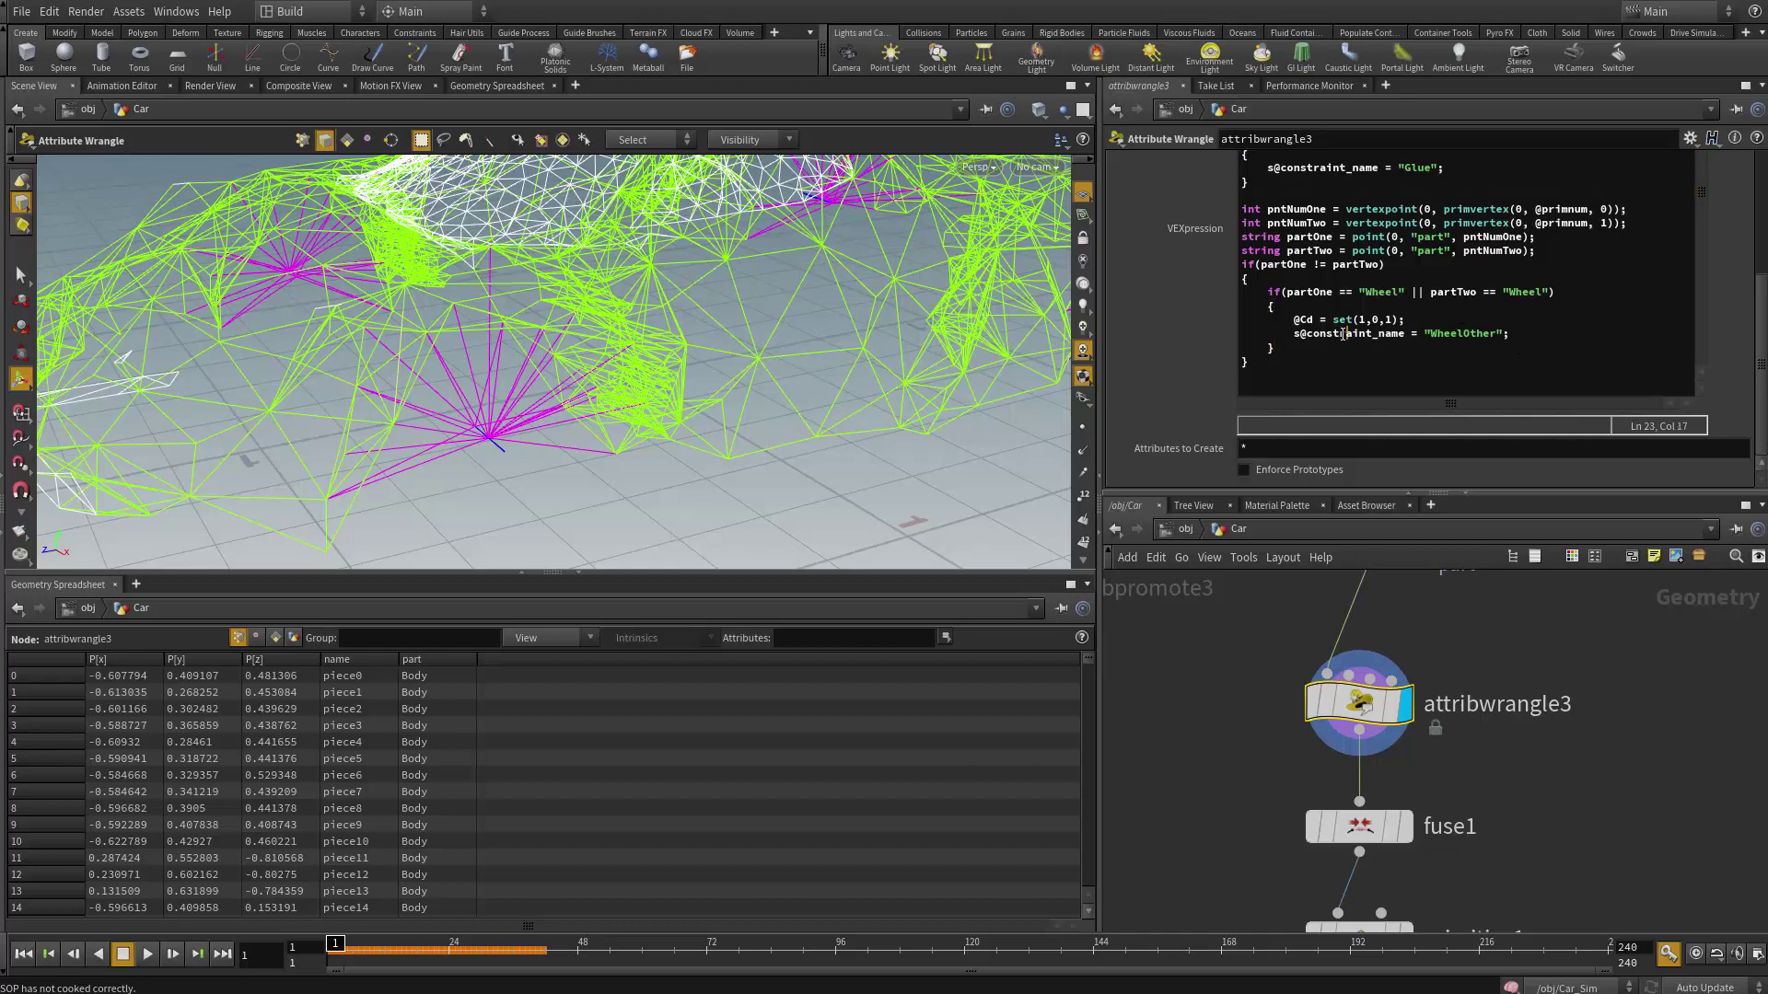
drag(1293, 319, 1406, 319)
click(1408, 319)
key(Down)
key(Down)
scroll(1754, 355, up, 6)
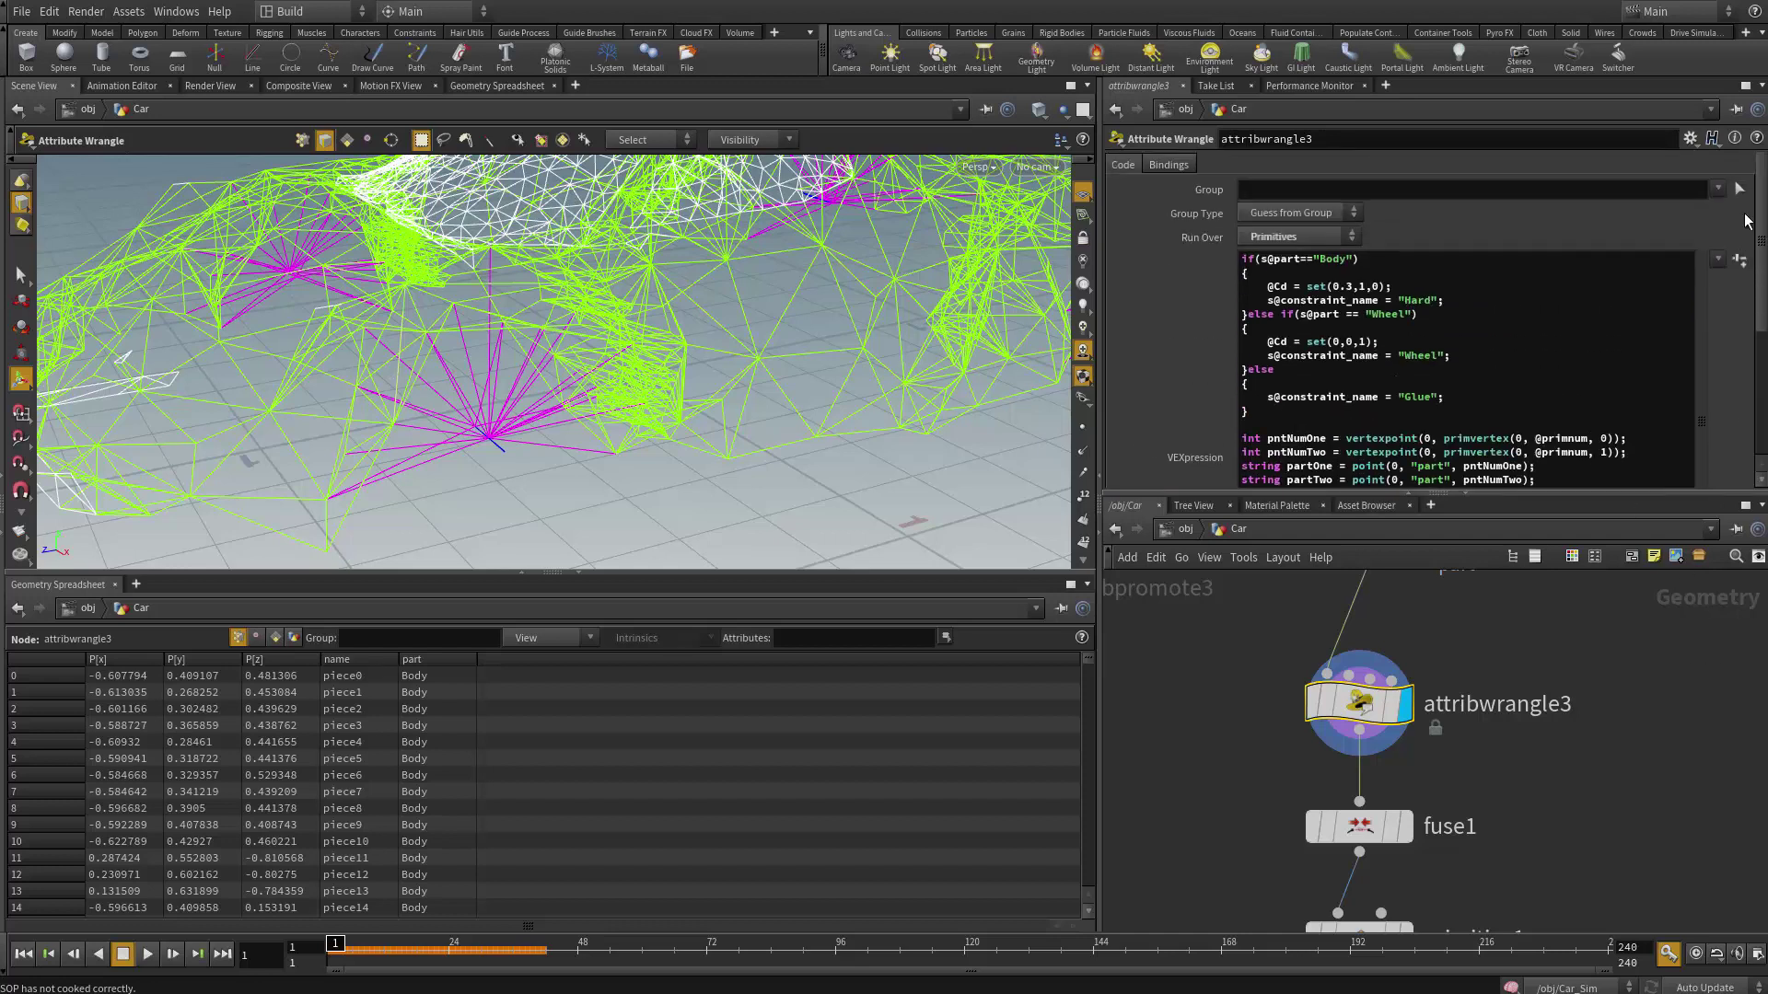
scroll(1714, 274, down, 3)
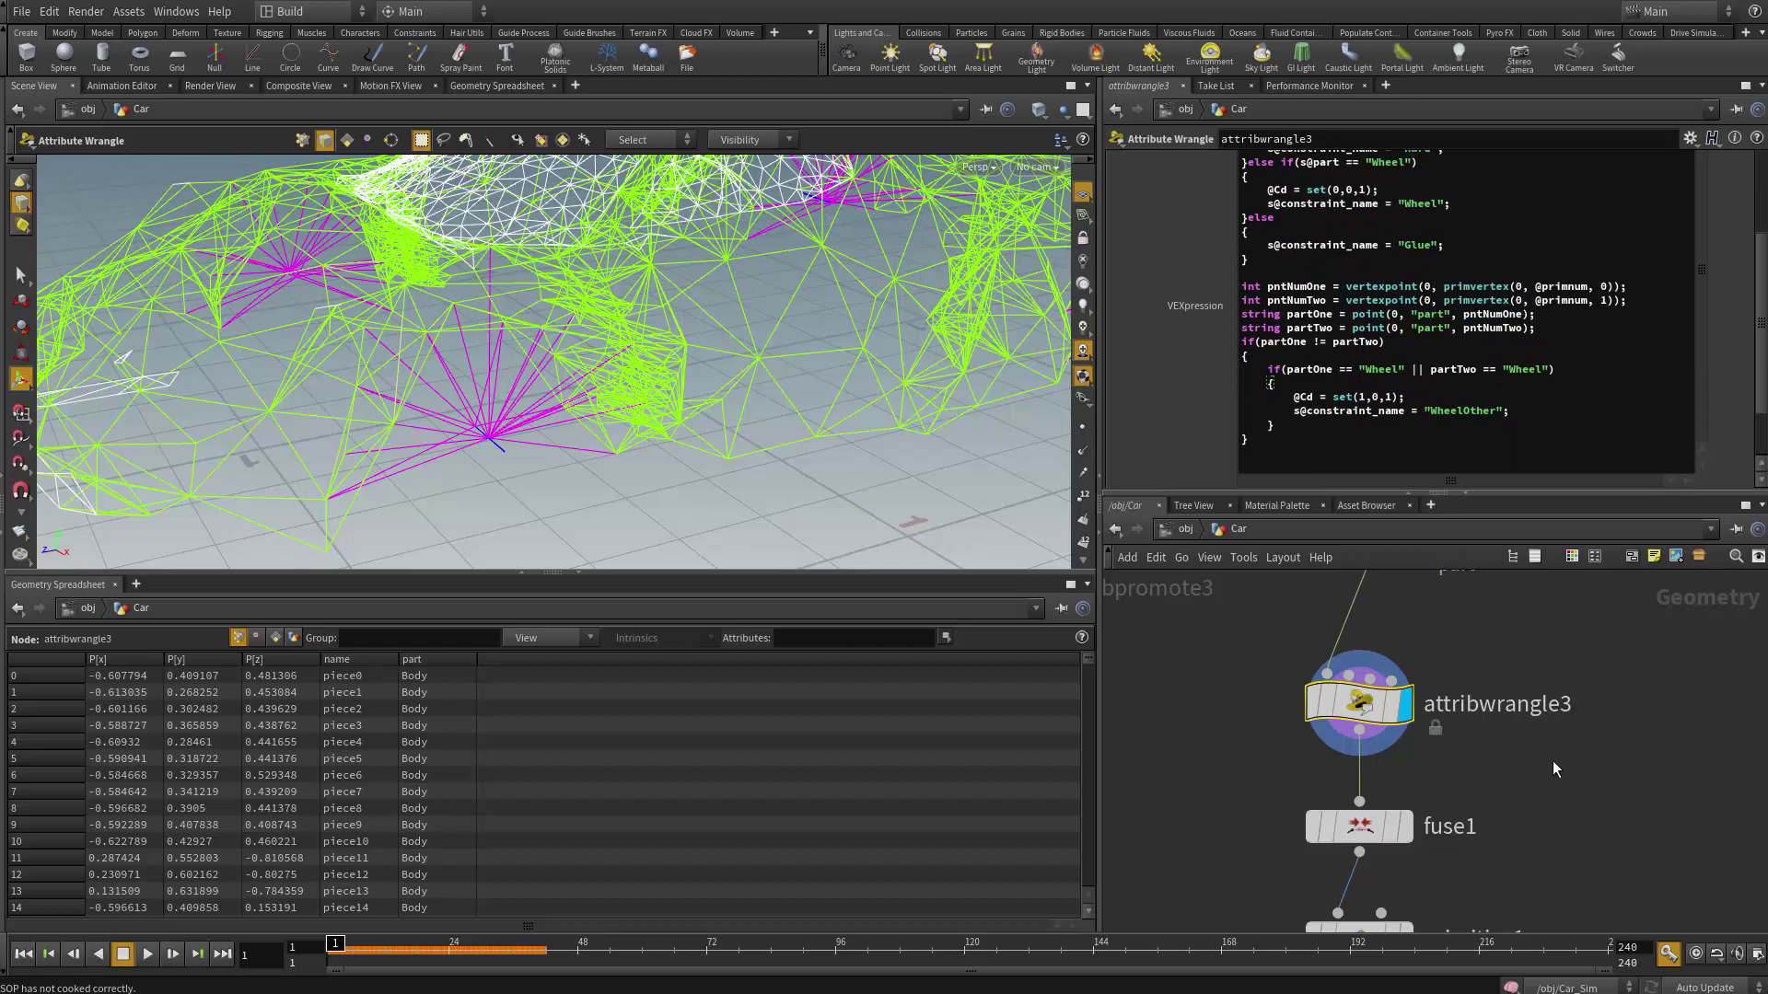
scroll(1552, 761, down, 5)
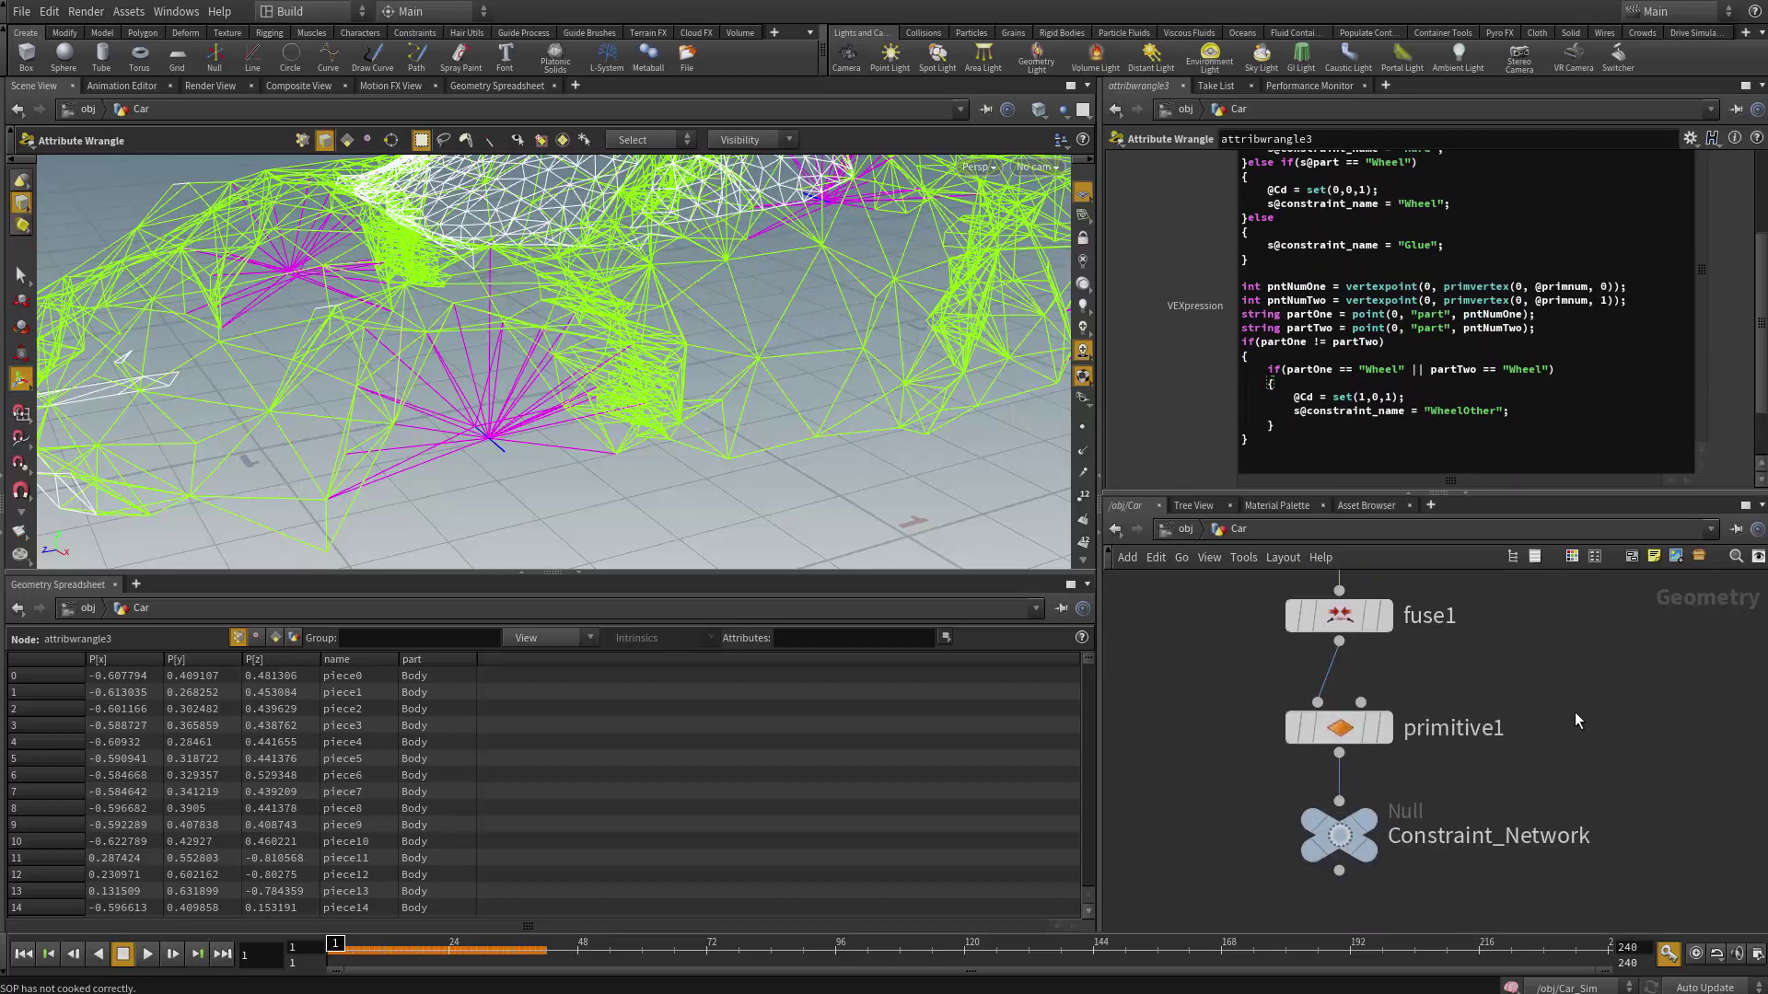
scroll(1575, 719, up, 4)
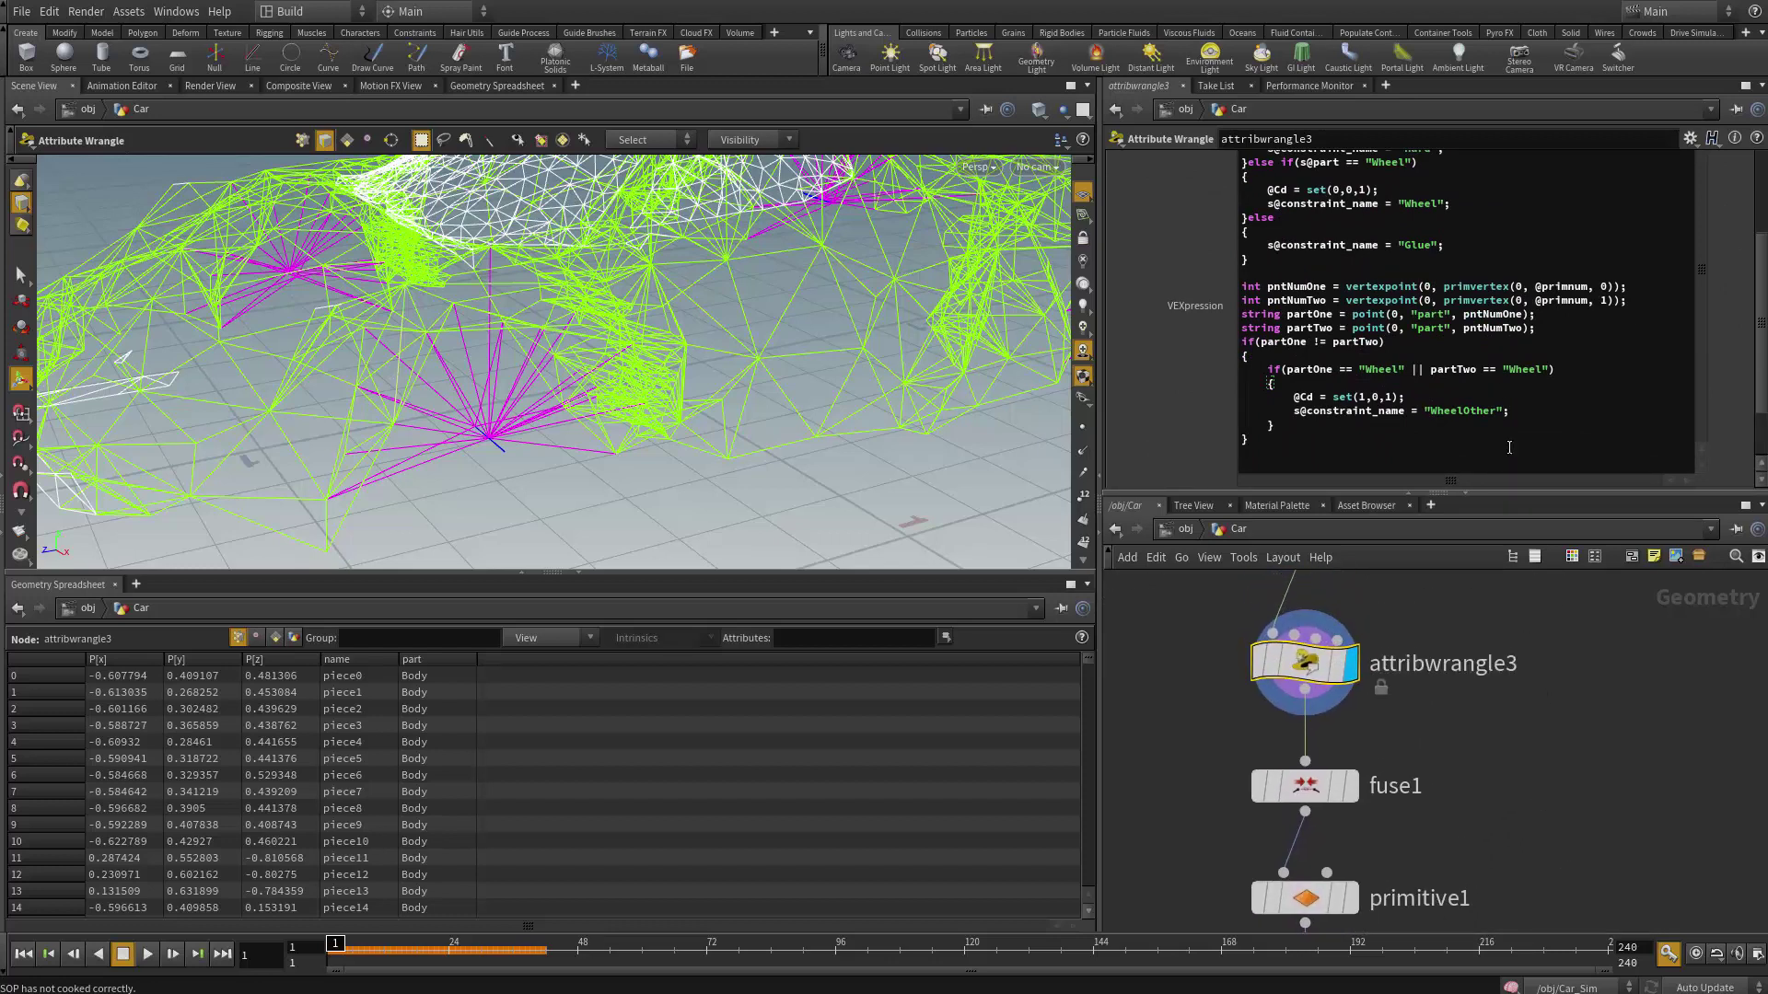
scroll(1566, 741, down, 3)
- Open the Car_Sim network and space out the glue, hard and glue_wheel constraint nodes above merge3
key(u)
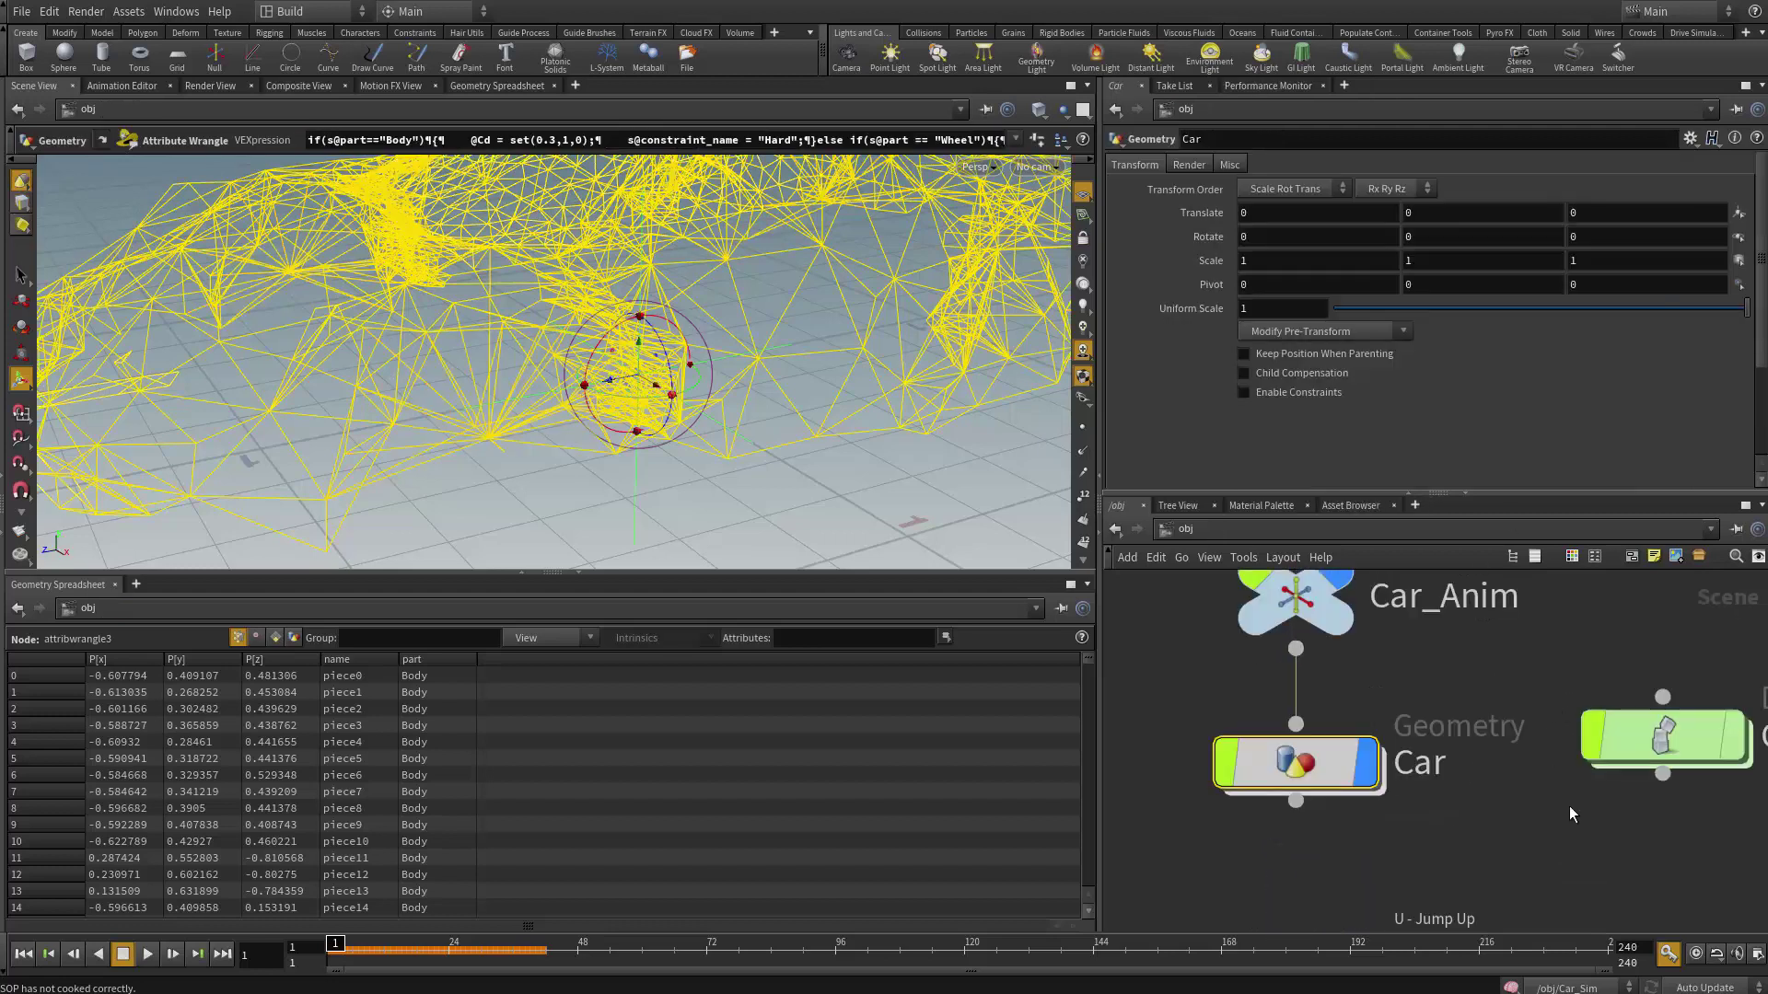
click(1501, 716)
double_click(1501, 715)
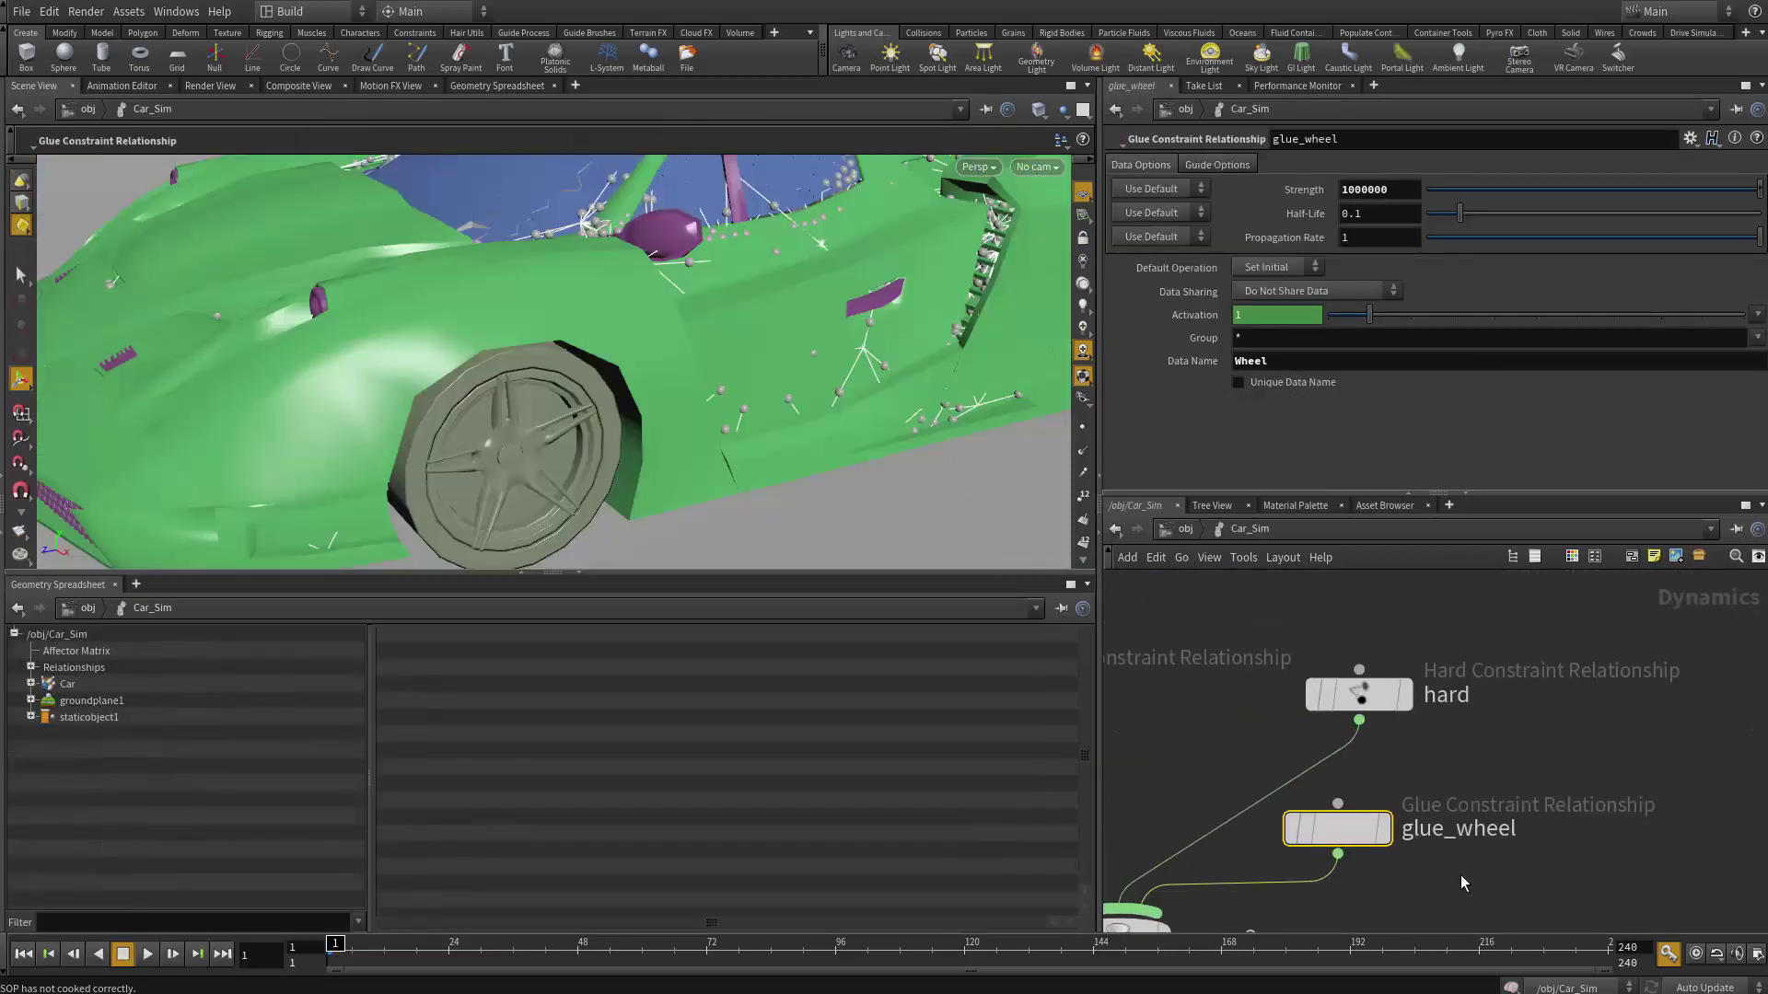
drag(1254, 672, 1175, 731)
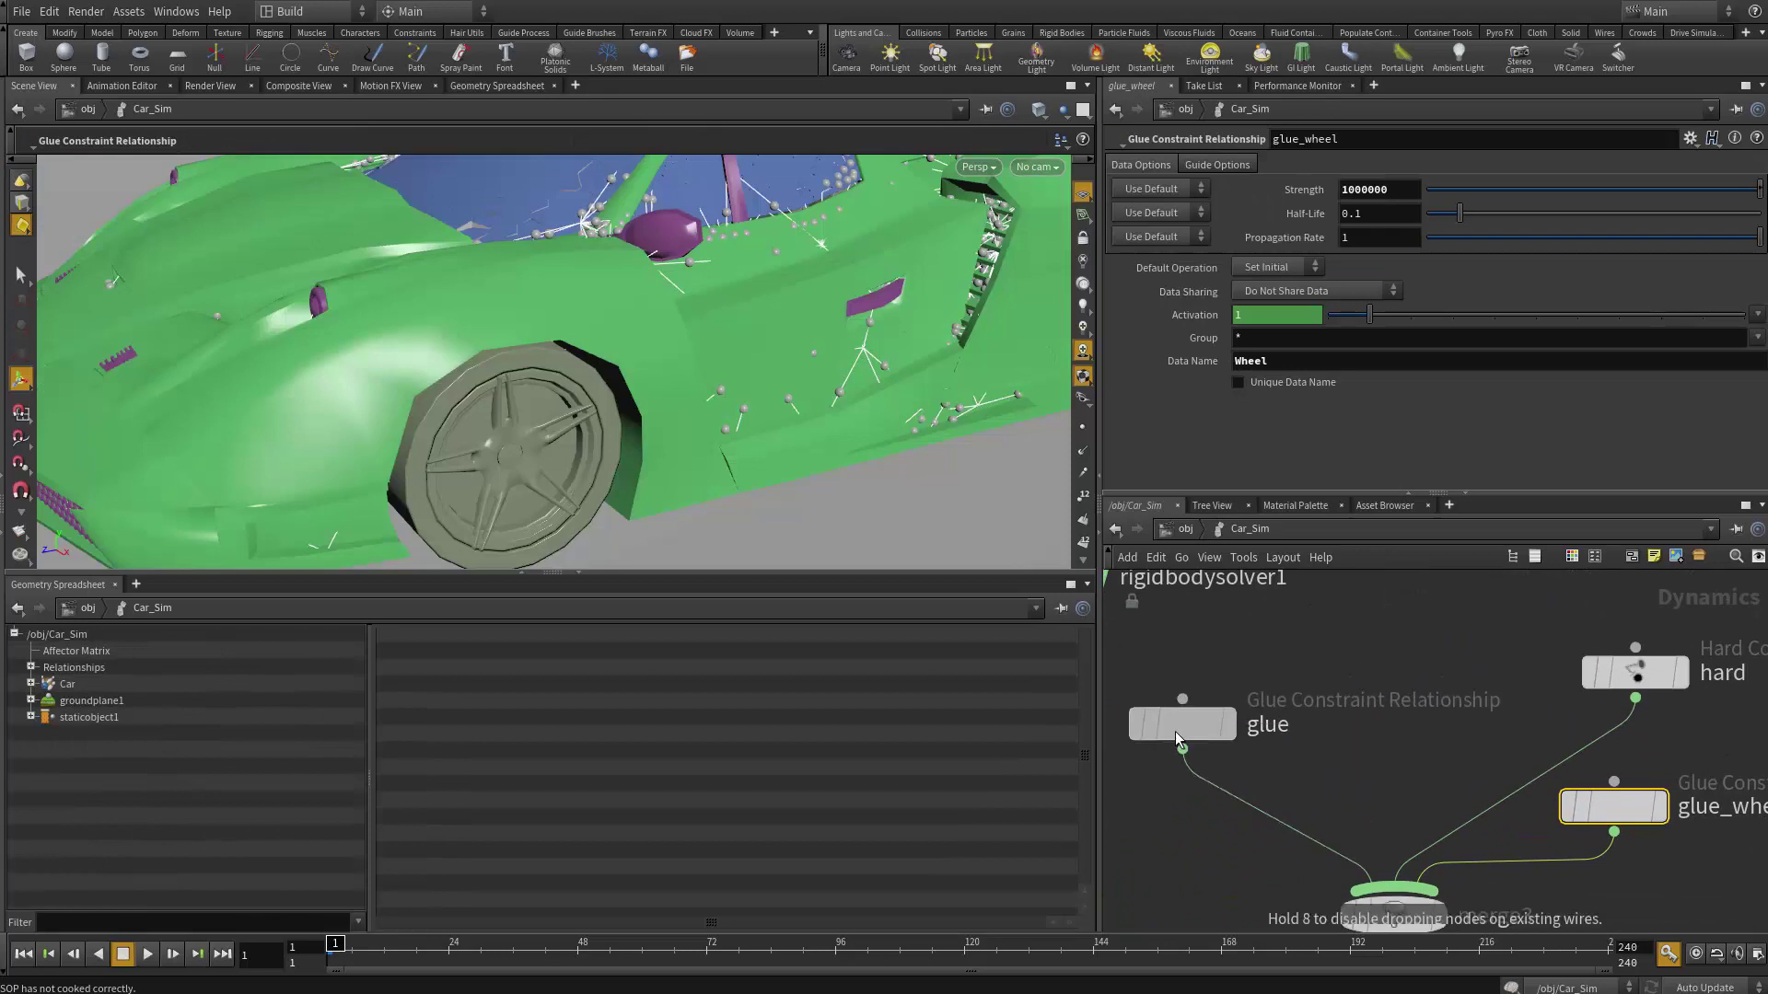
drag(1429, 645, 1271, 668)
drag(1510, 784, 1510, 671)
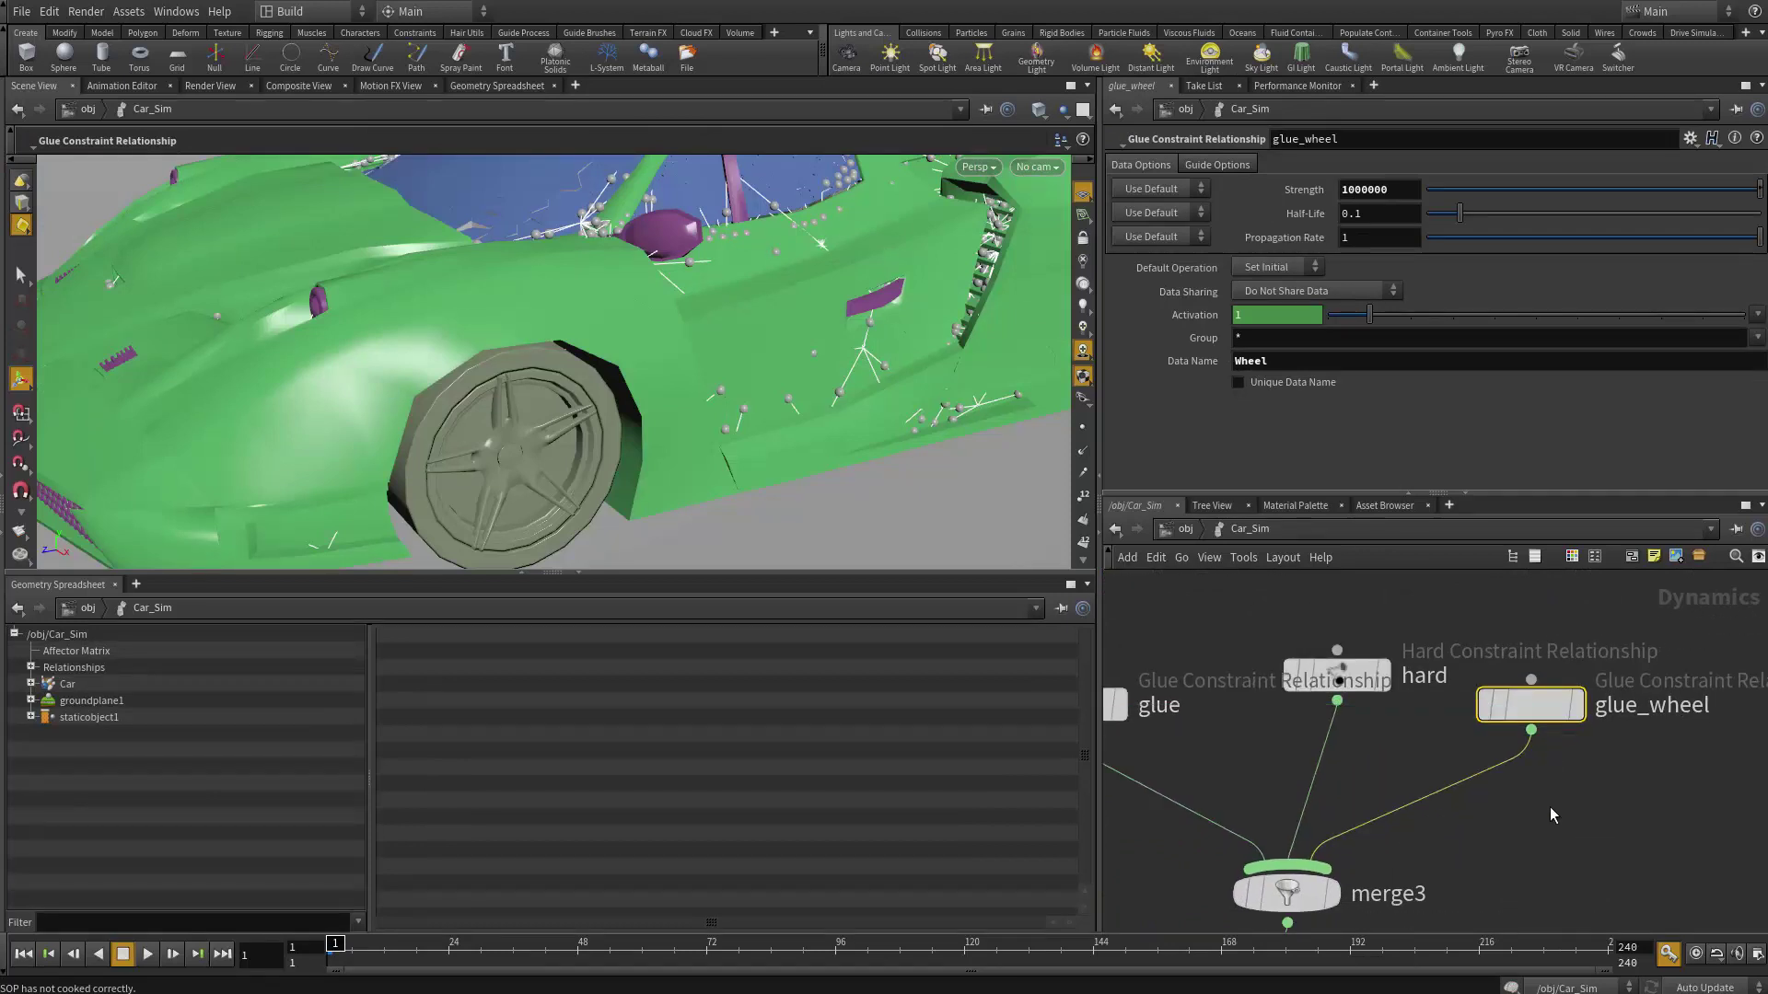
- Add a Glue Constraint Relationship node wired into merge3 beside glue_wheel
middle_drag(1549, 806, 1476, 781)
drag(1234, 835, 1624, 827)
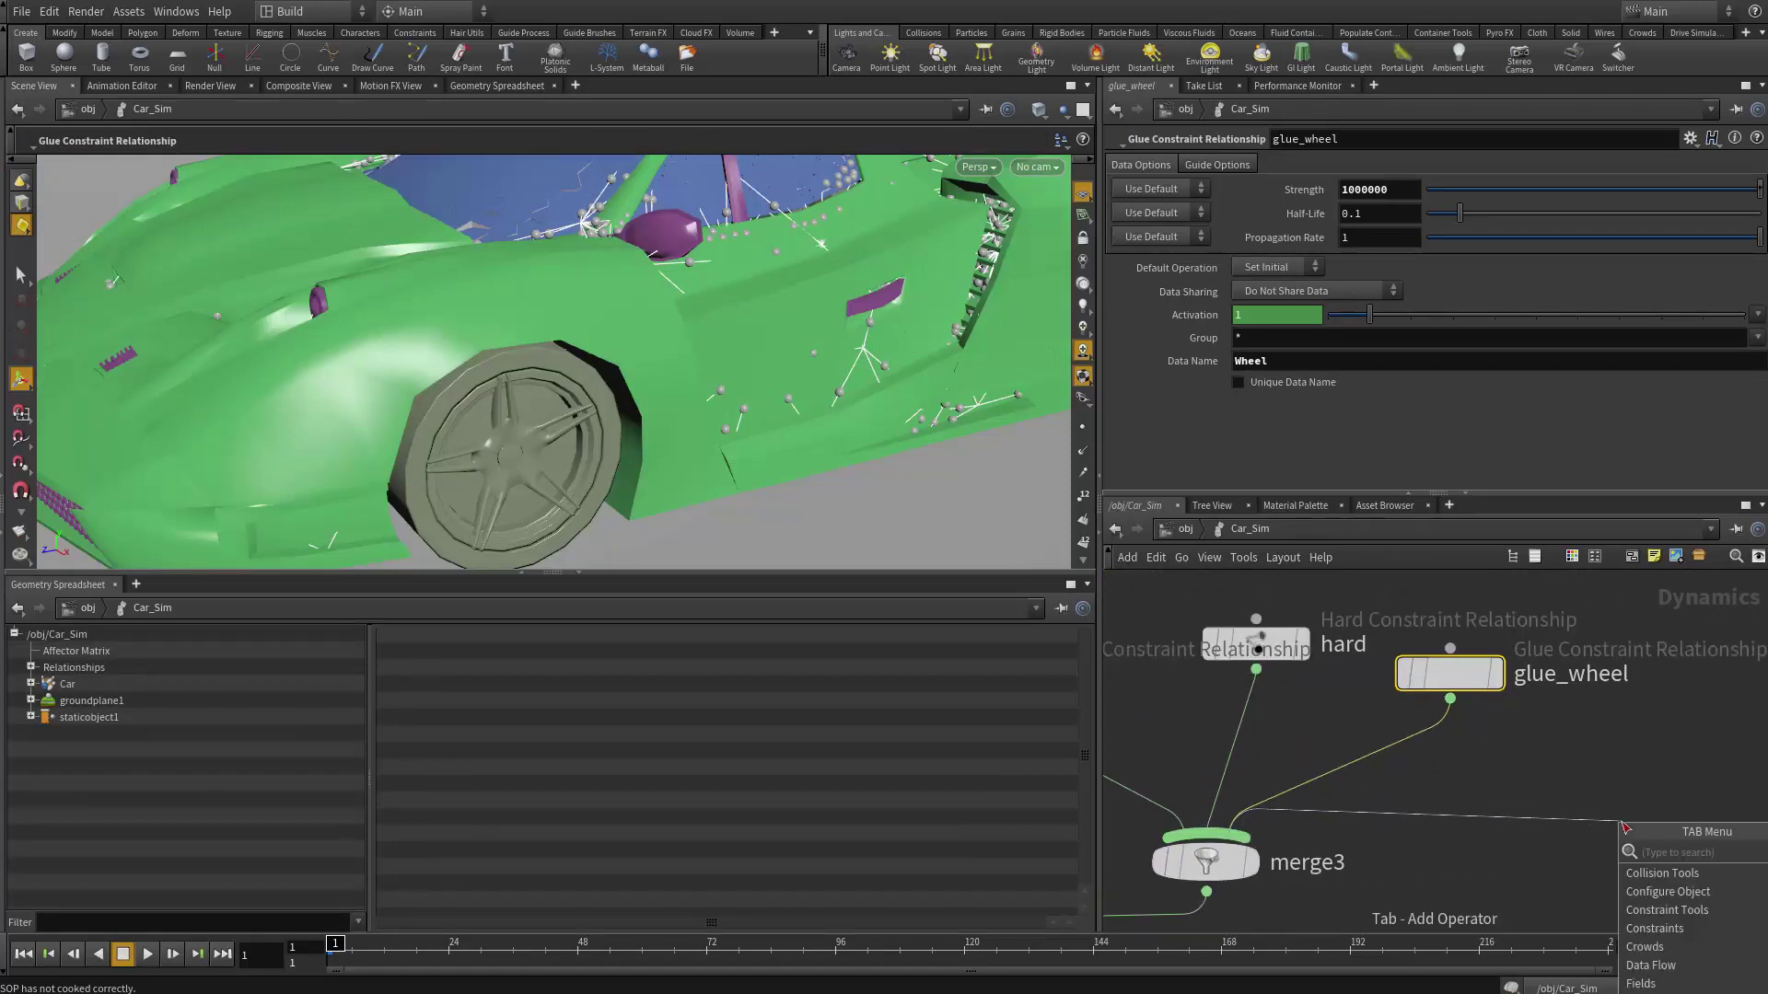
text(glu)
key(Return)
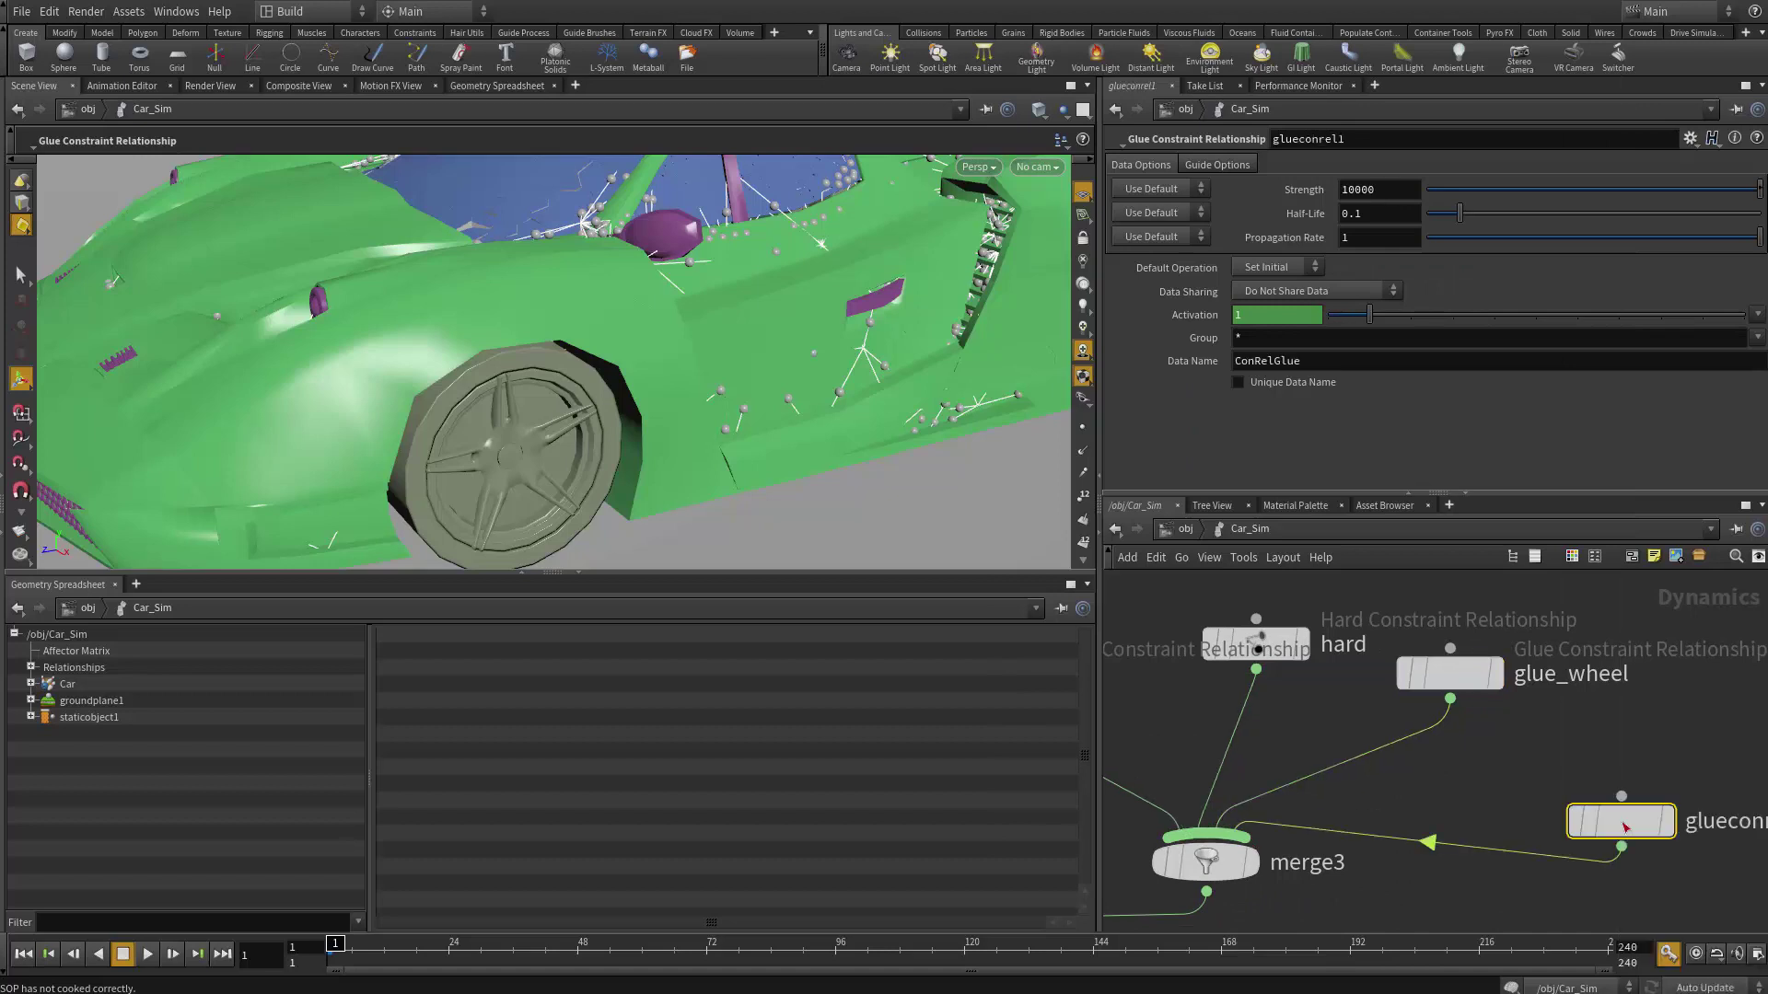
middle_drag(1625, 824, 1427, 823)
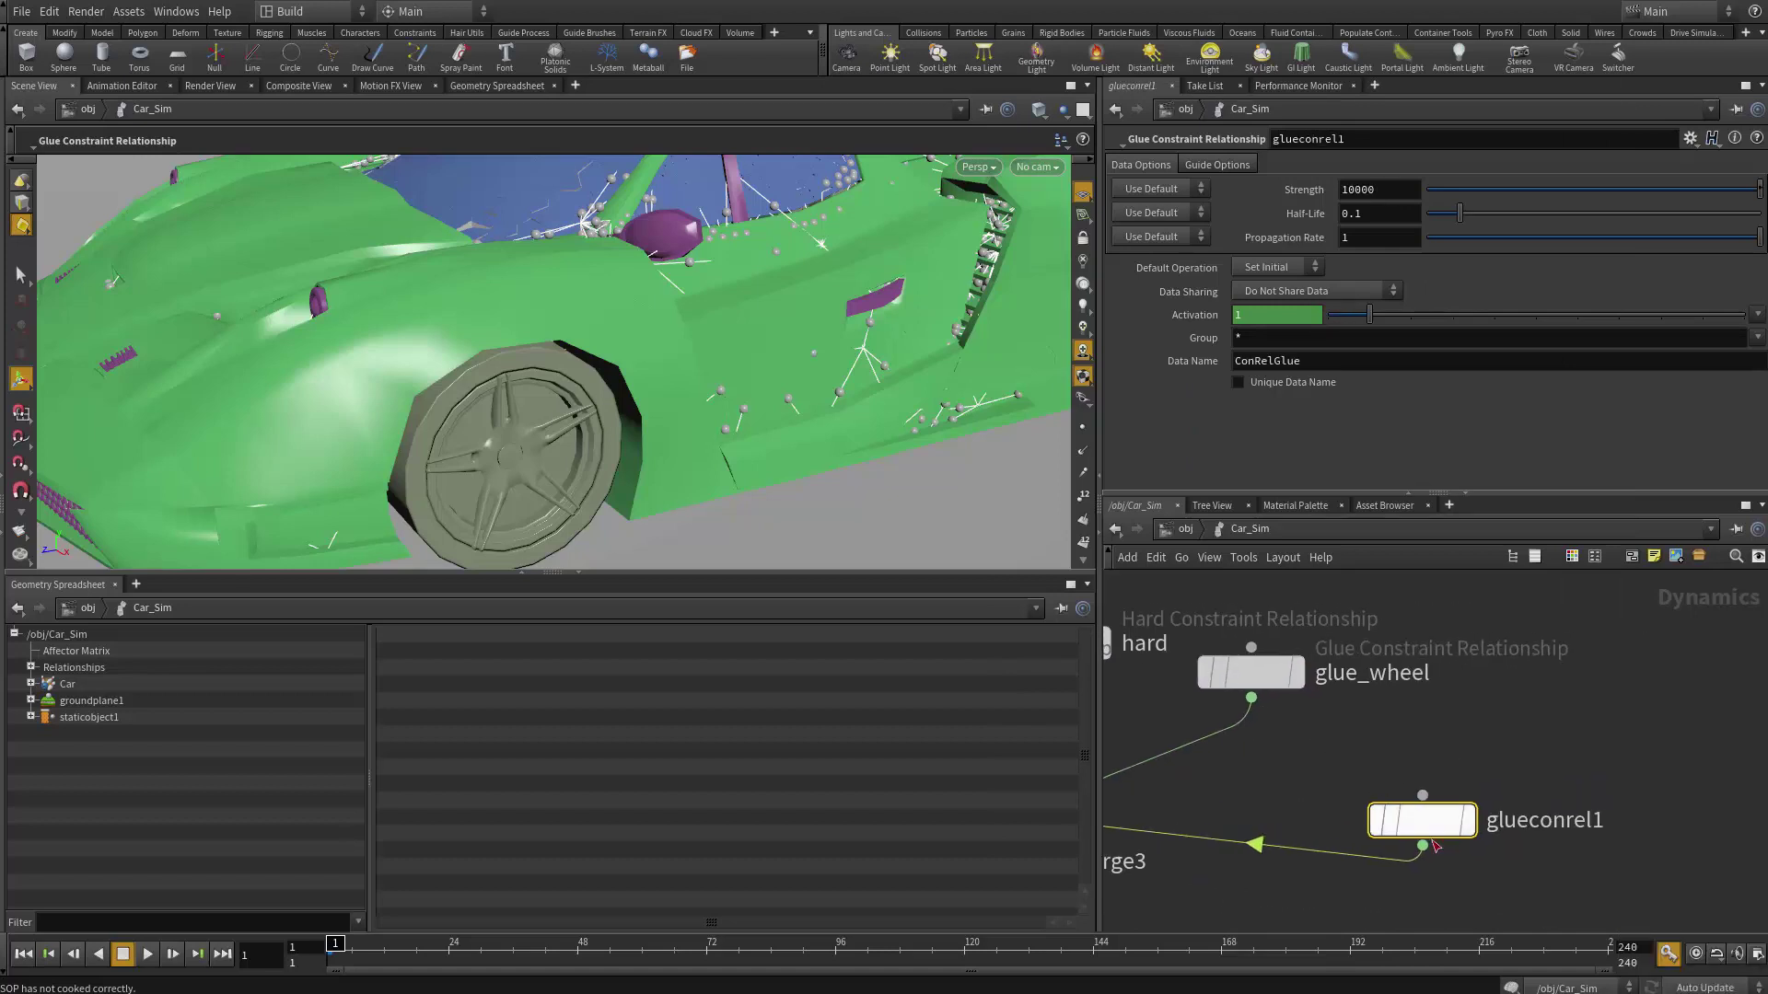
drag(1423, 845, 1731, 818)
key(Escape)
- Rename the new glue constraint node glue_Wheel_Other and set its data name to WheelOther
double_click(1544, 820)
key(BackSpace)
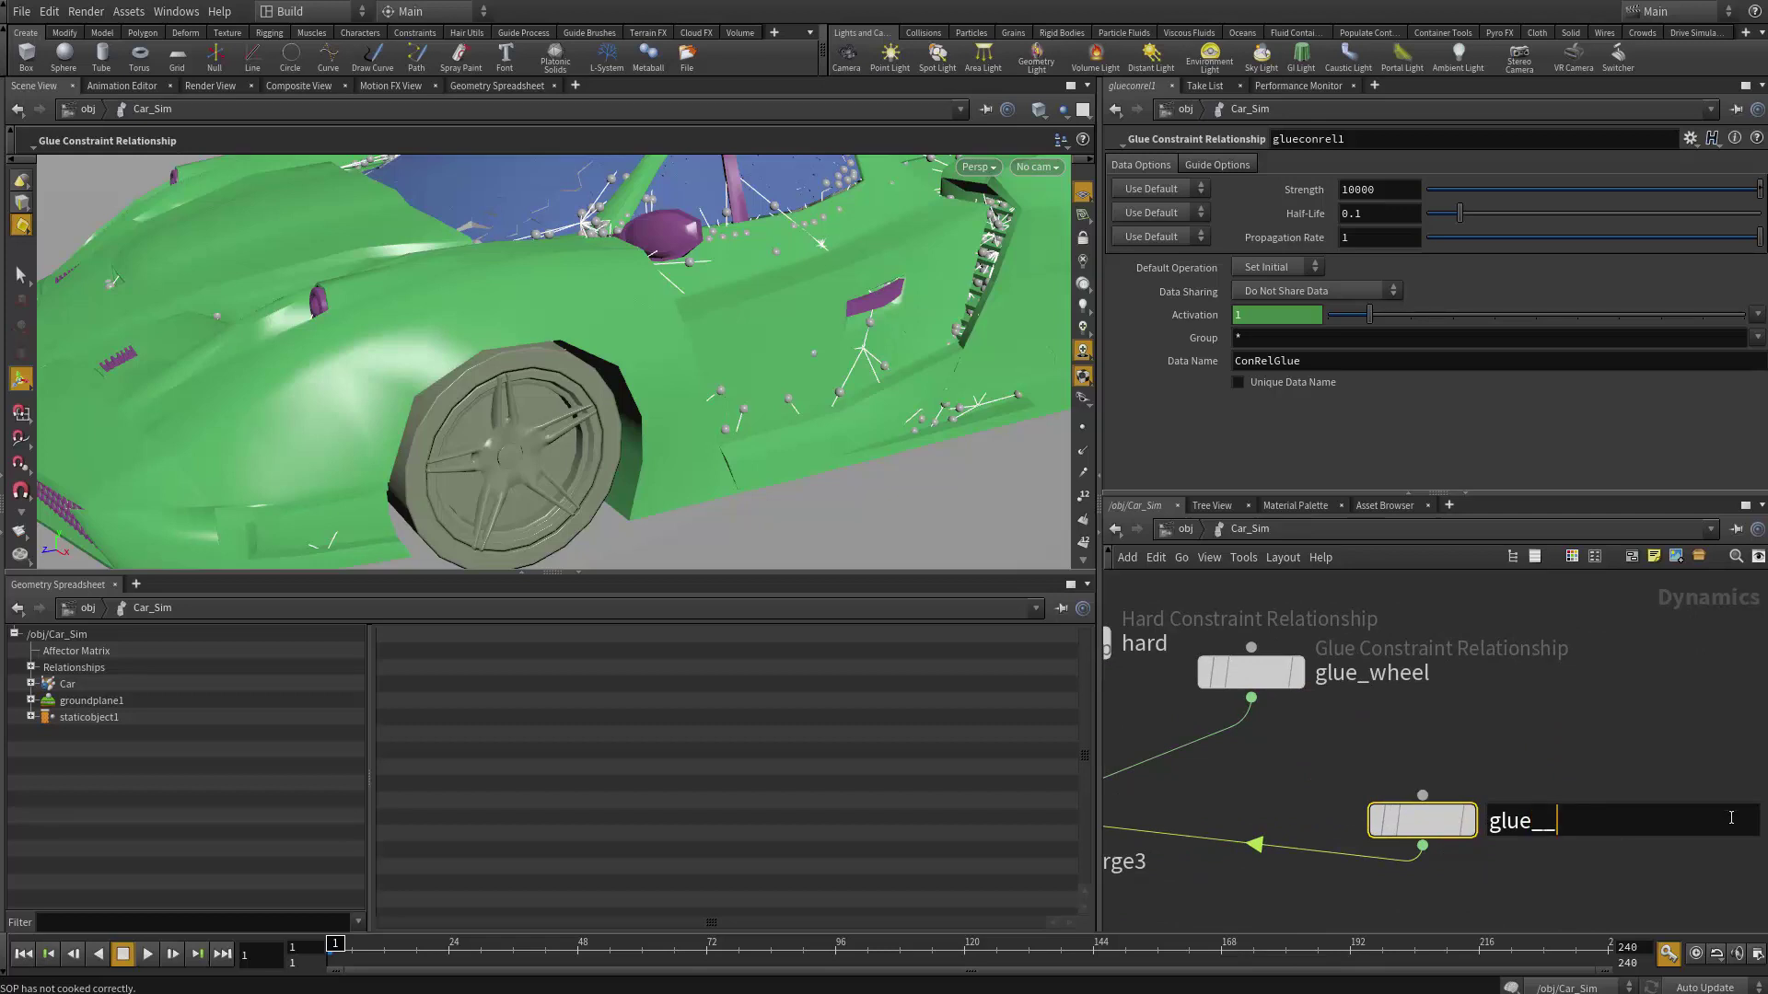
text(_Wheel_Other)
key(Return)
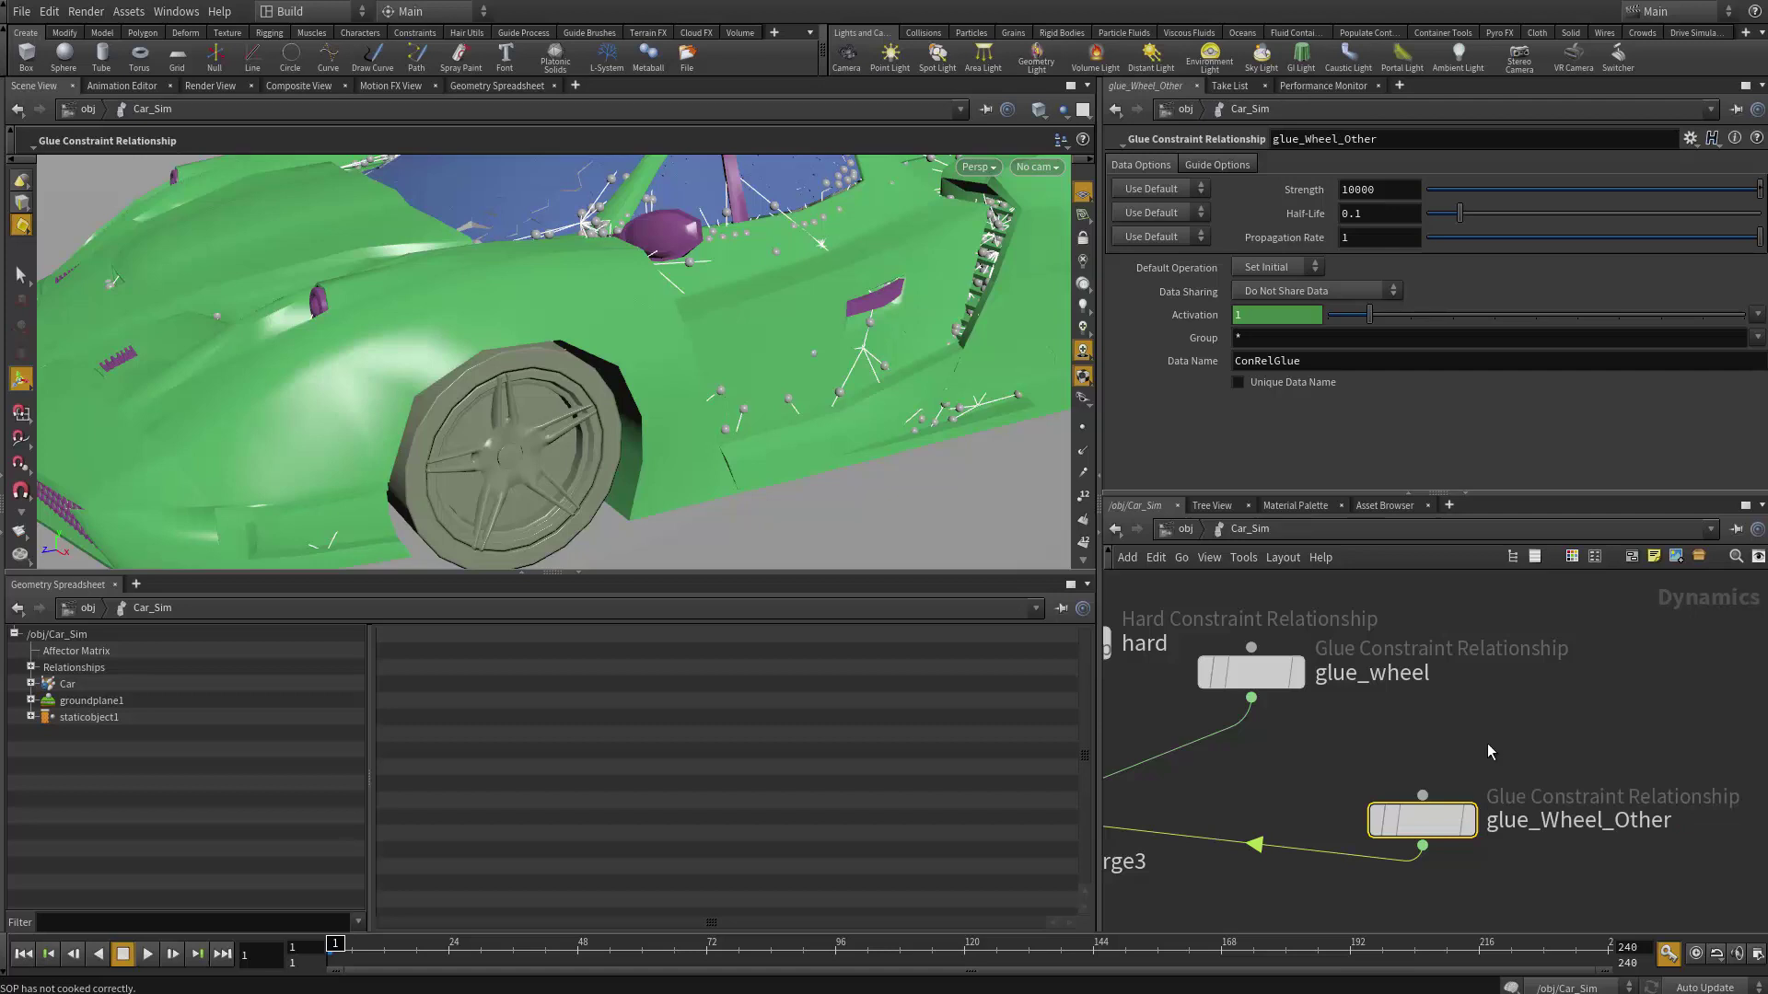
double_click(1333, 359)
text(WheelOther)
key(Return)
key(l)
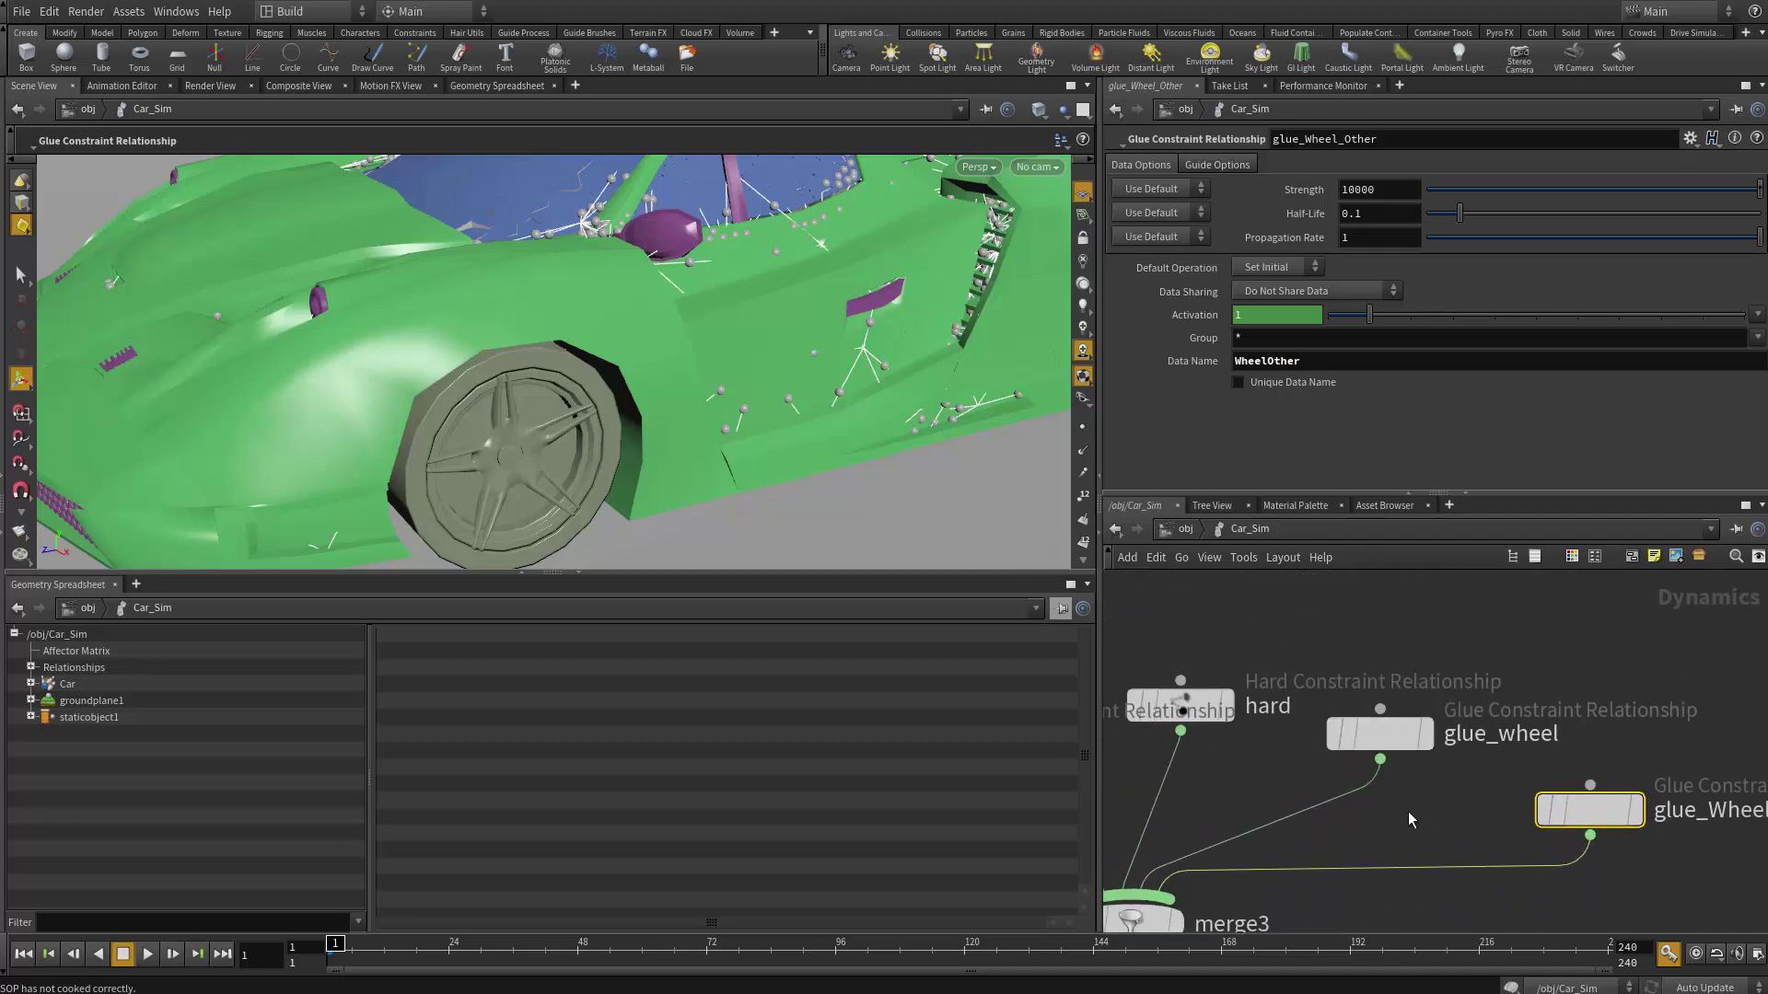
- Return to the Car geometry network
middle_drag(1585, 684, 1423, 677)
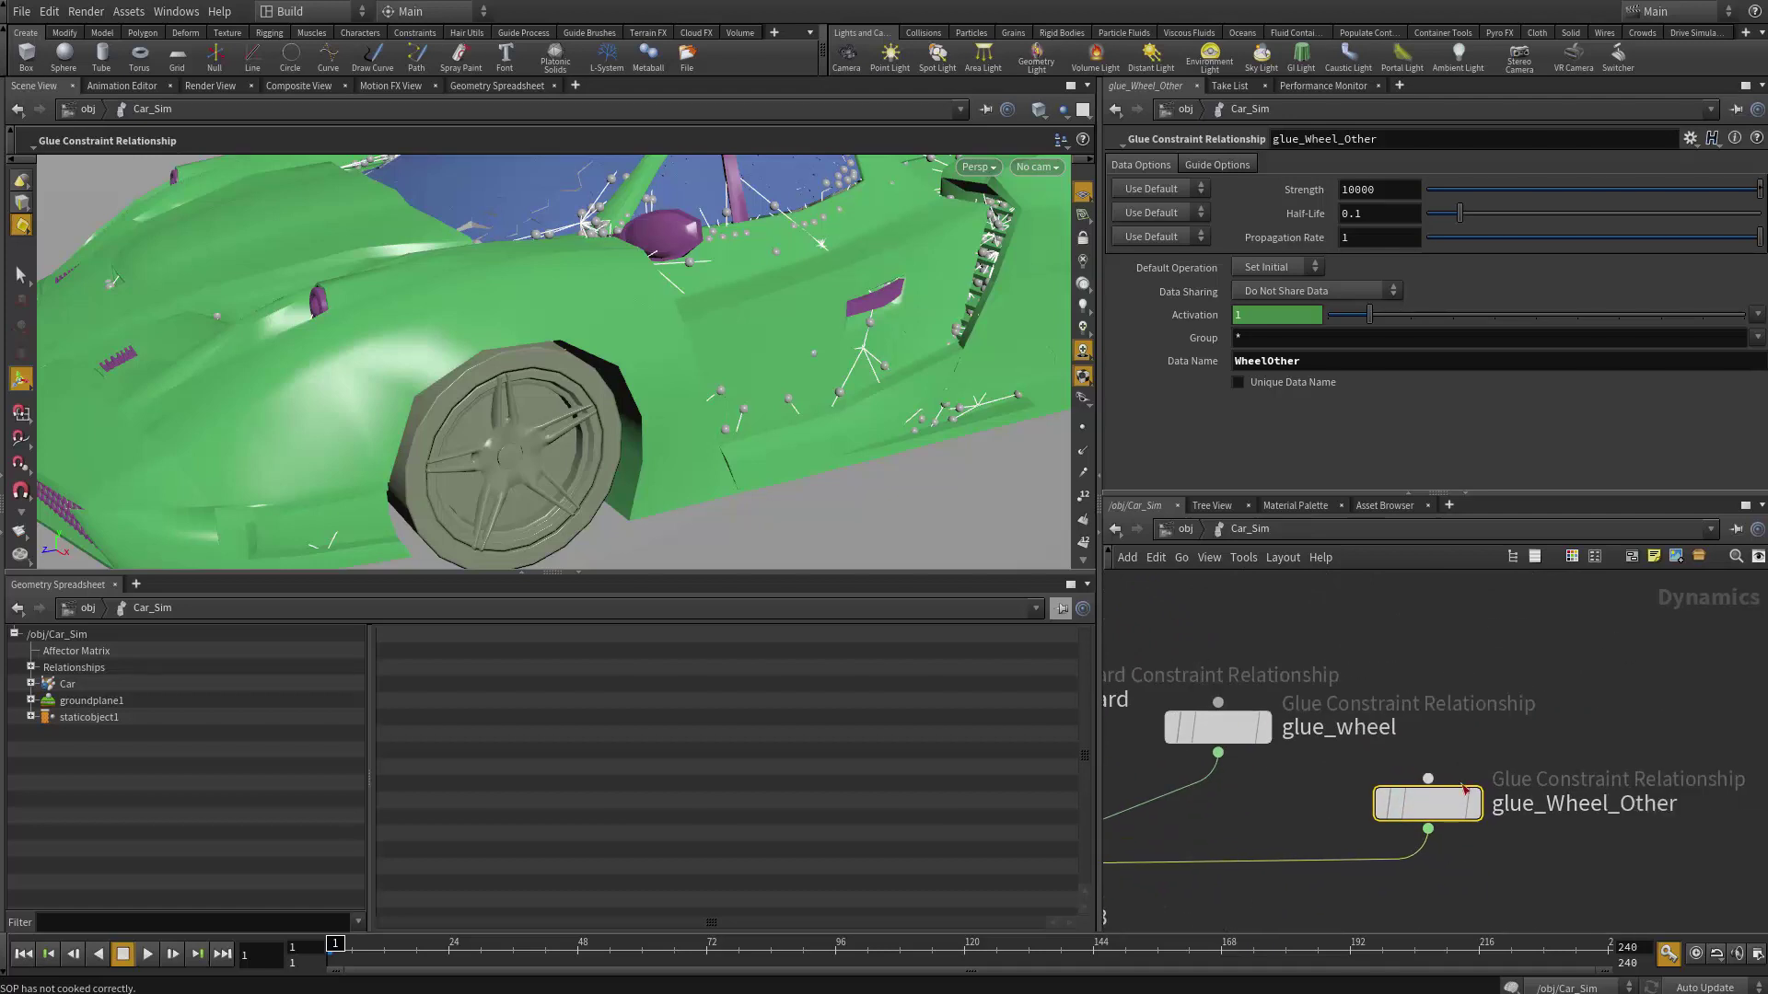
key(u)
double_click(1280, 716)
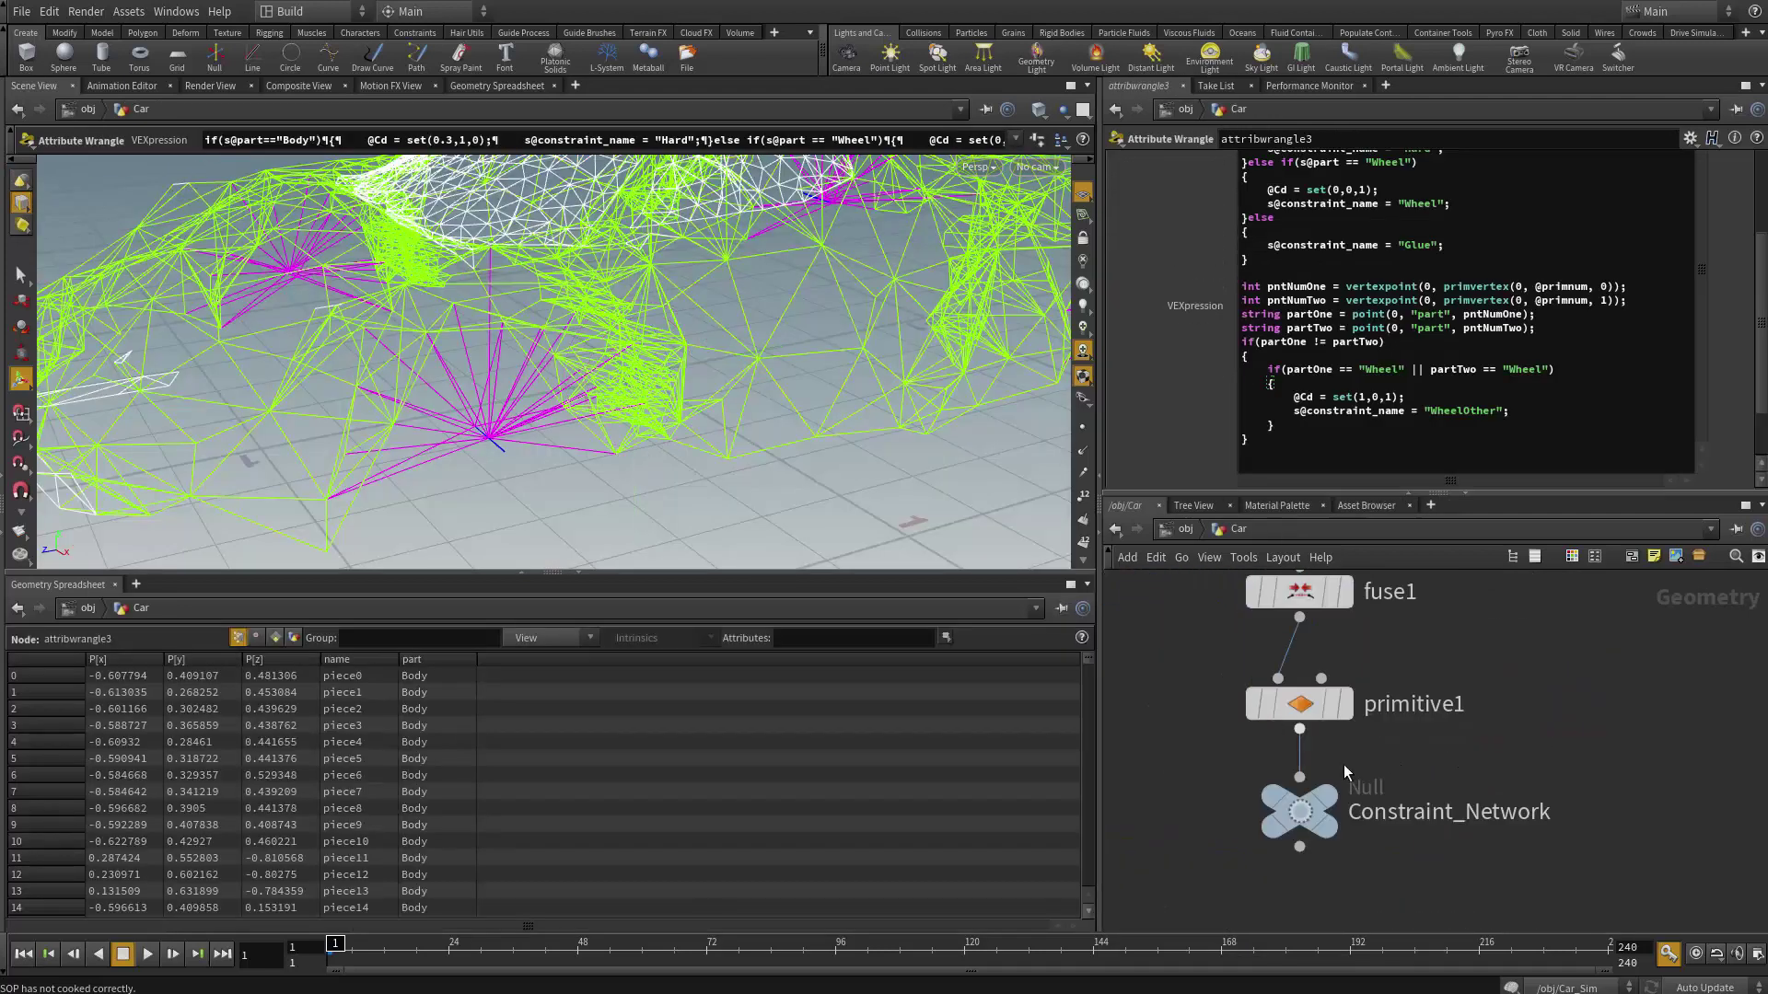
- Inspect the coloured constraint lines around the car's wheels from several angles and at different distances
scroll(607, 380, up, 5)
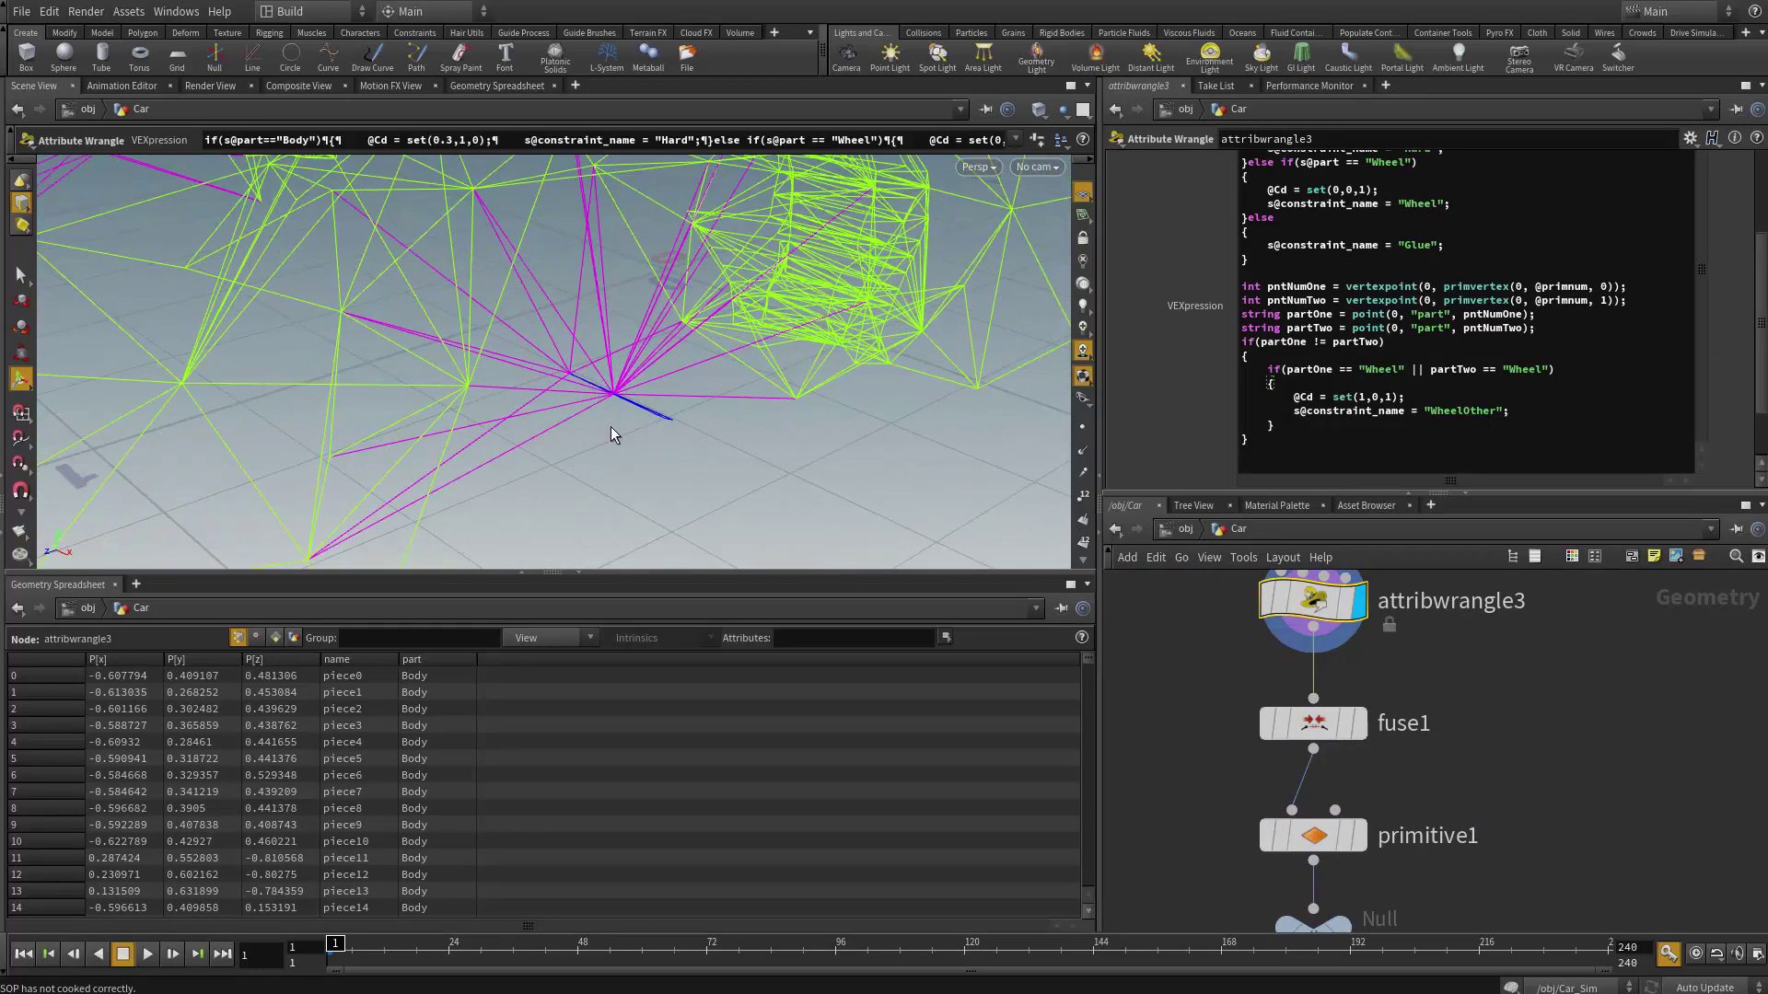
alt+drag(613, 427, 403, 396)
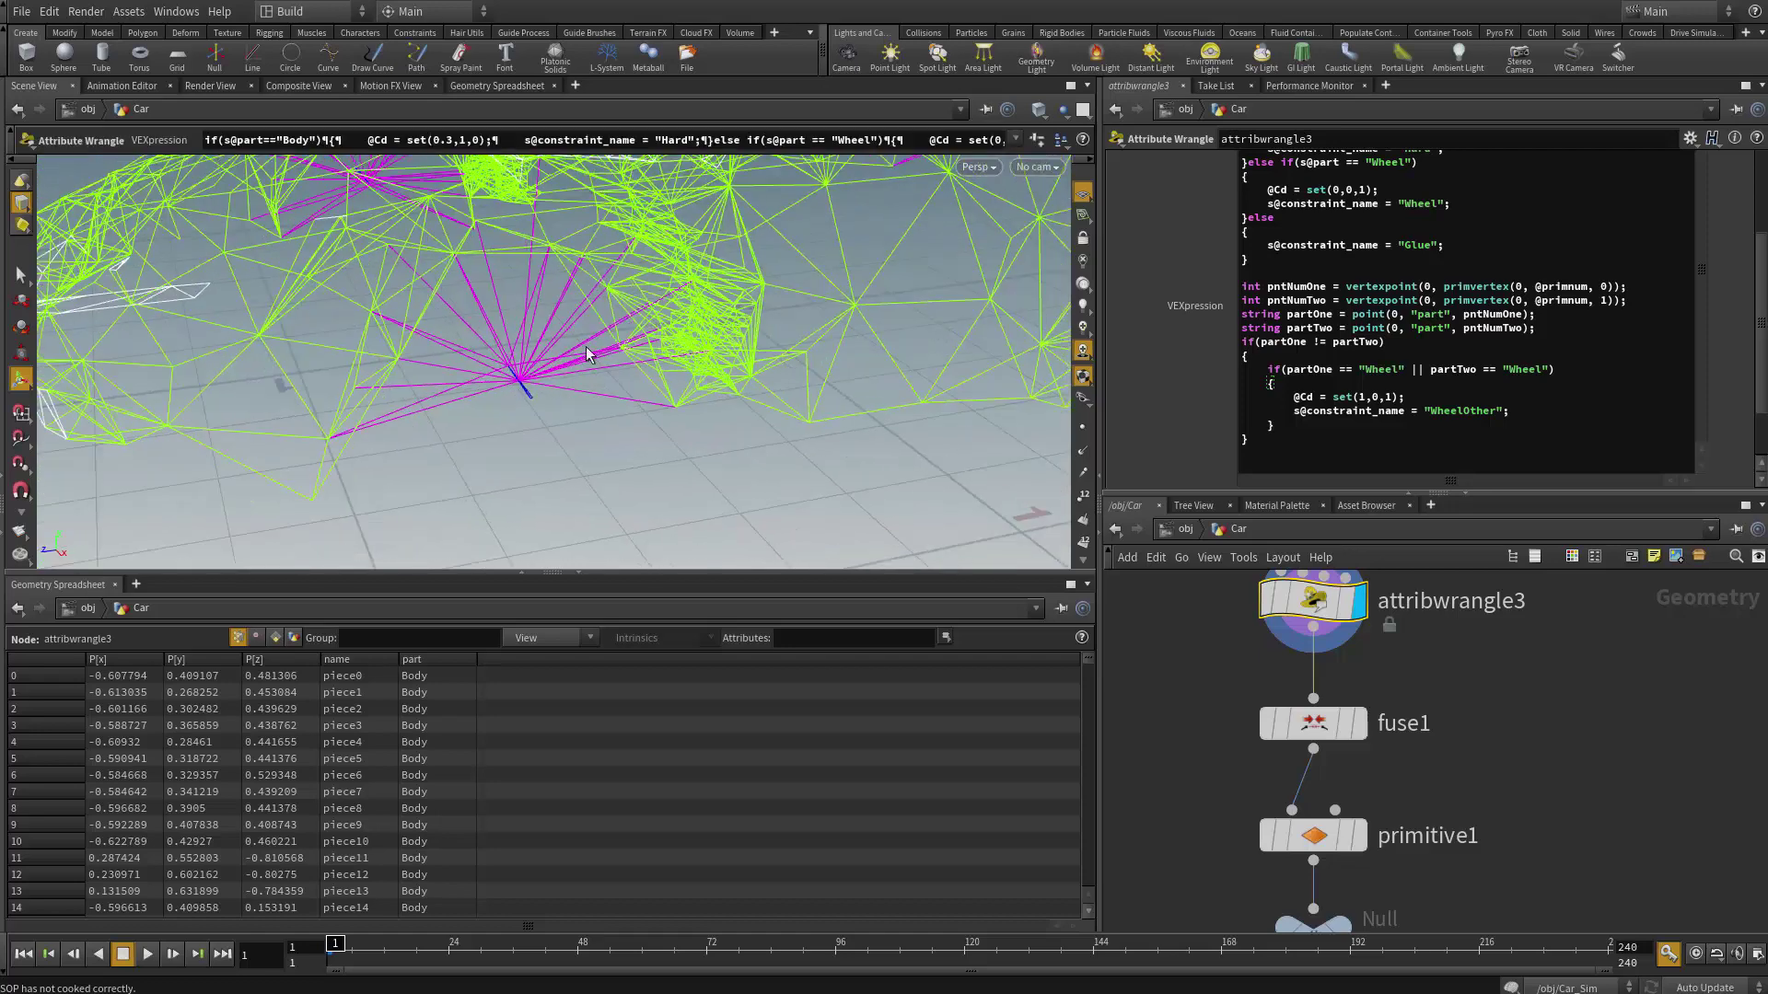
scroll(502, 440, down, 10)
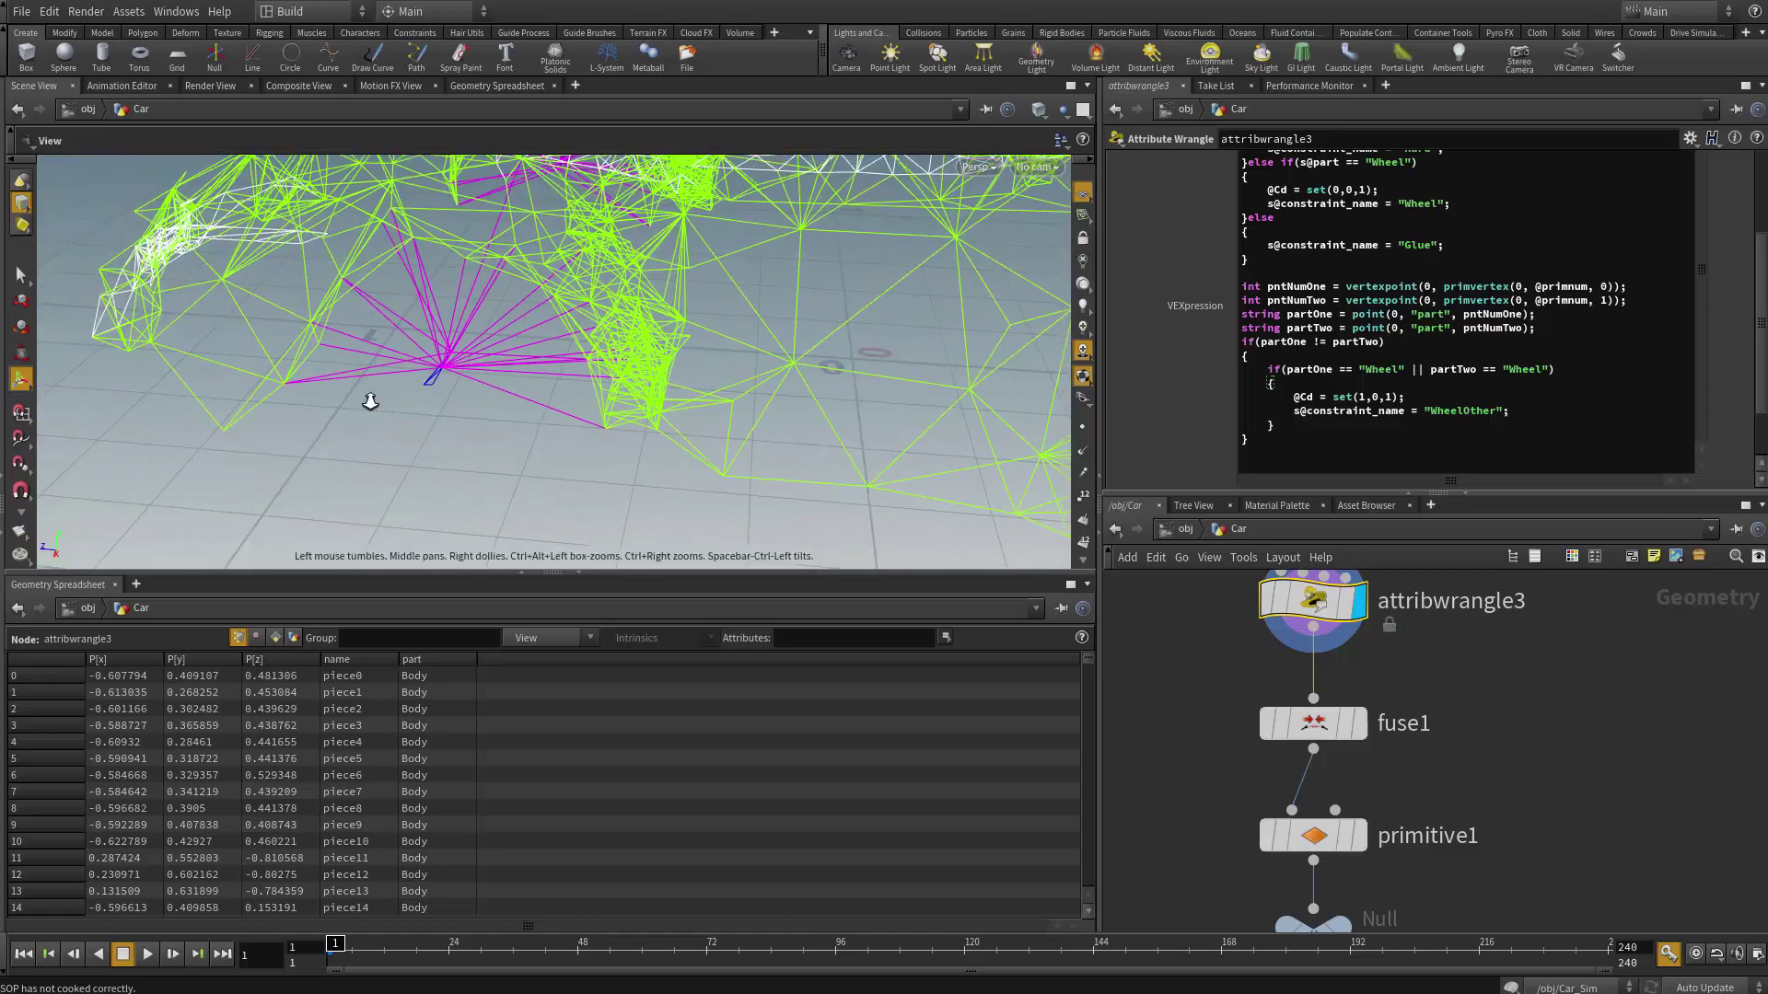
drag(620, 377, 850, 458)
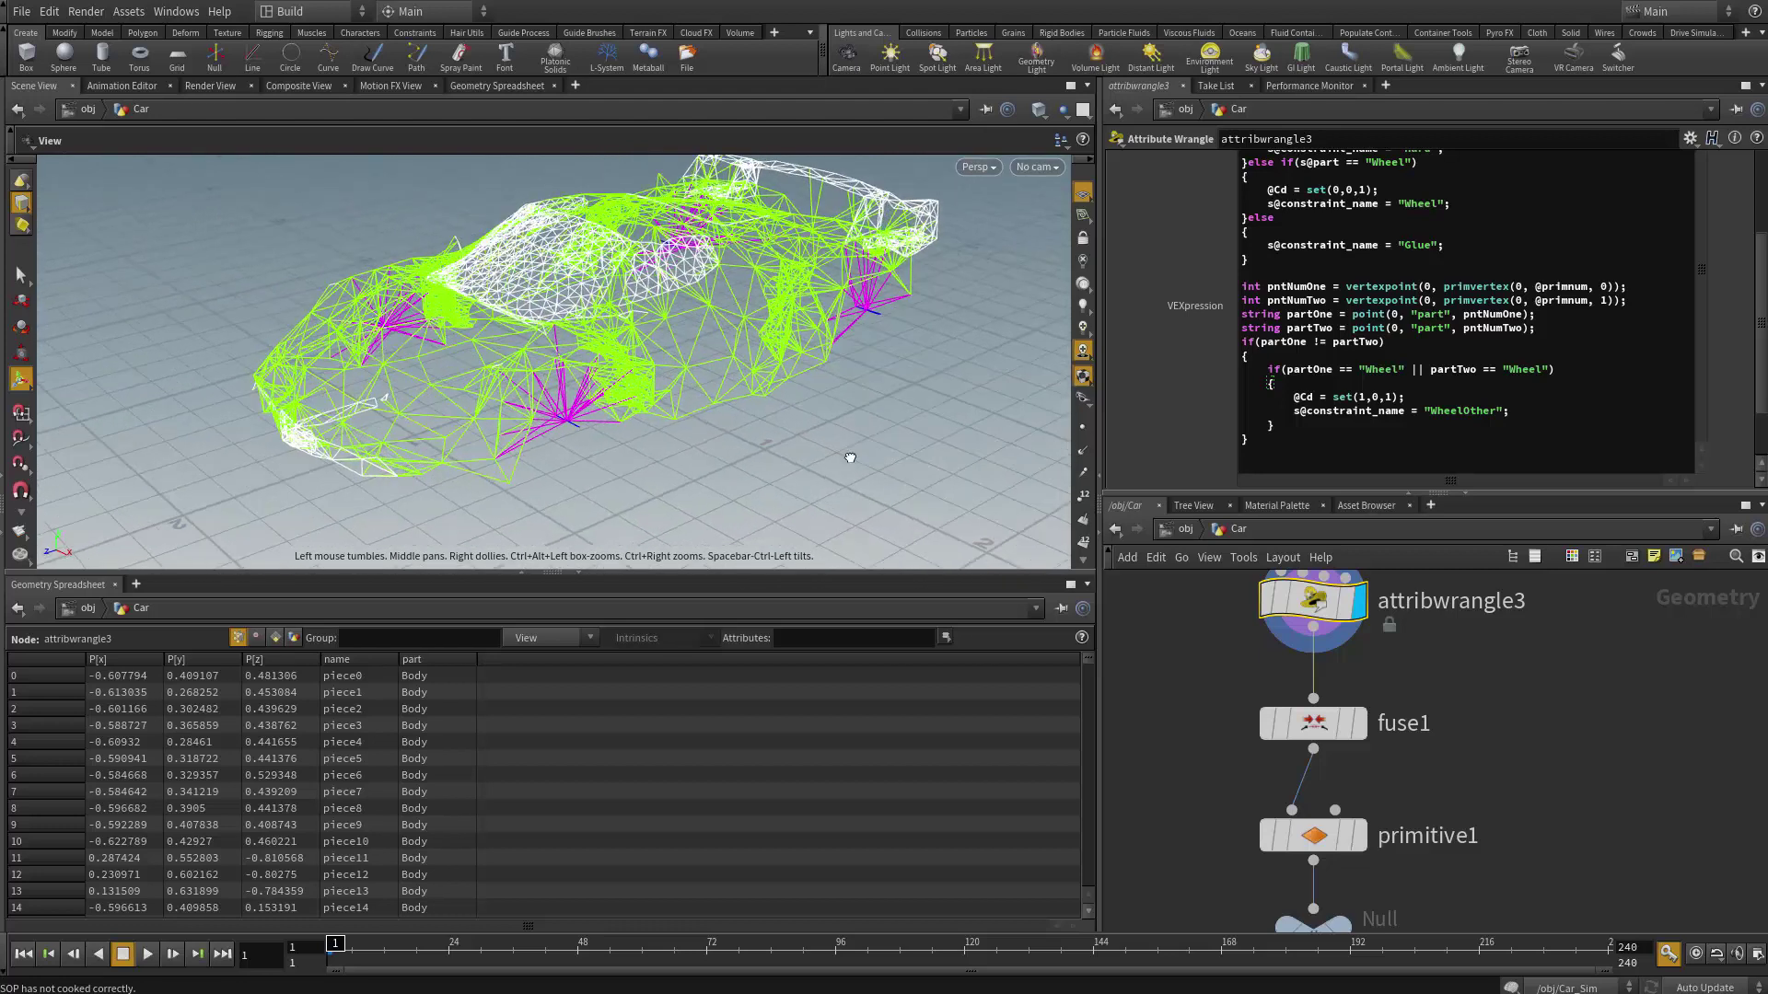
drag(644, 397, 620, 462)
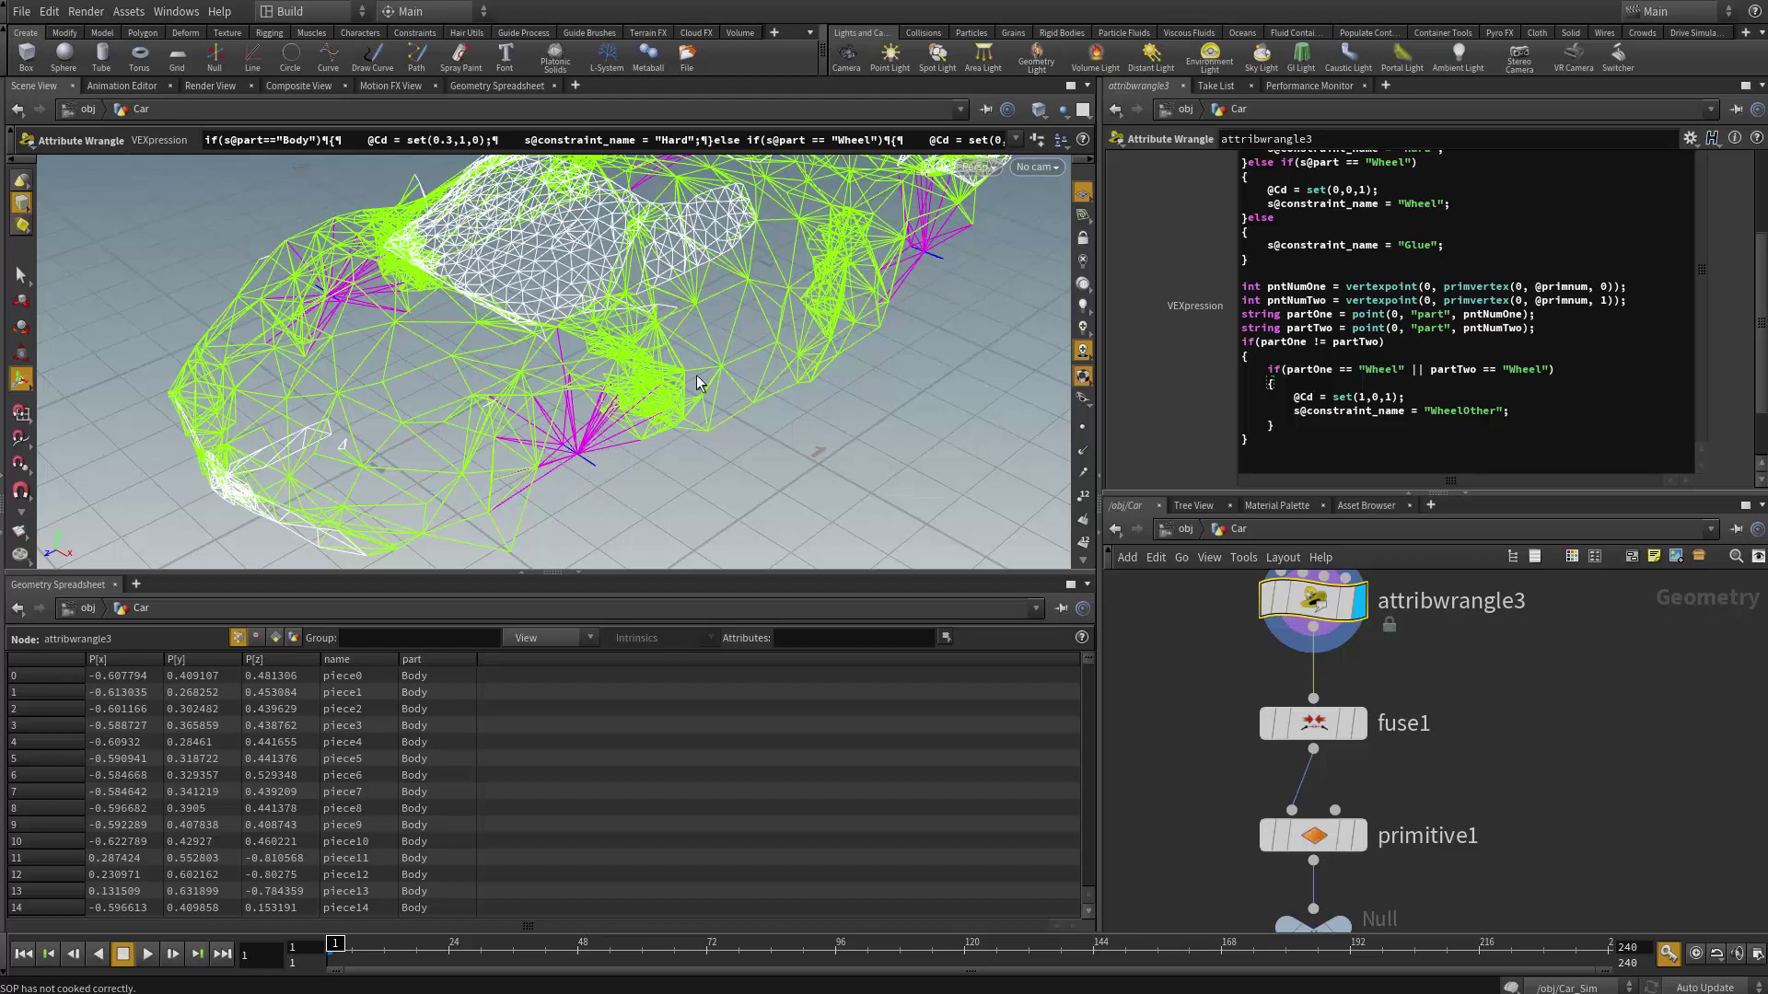
key(Escape)
drag(700, 384, 798, 420)
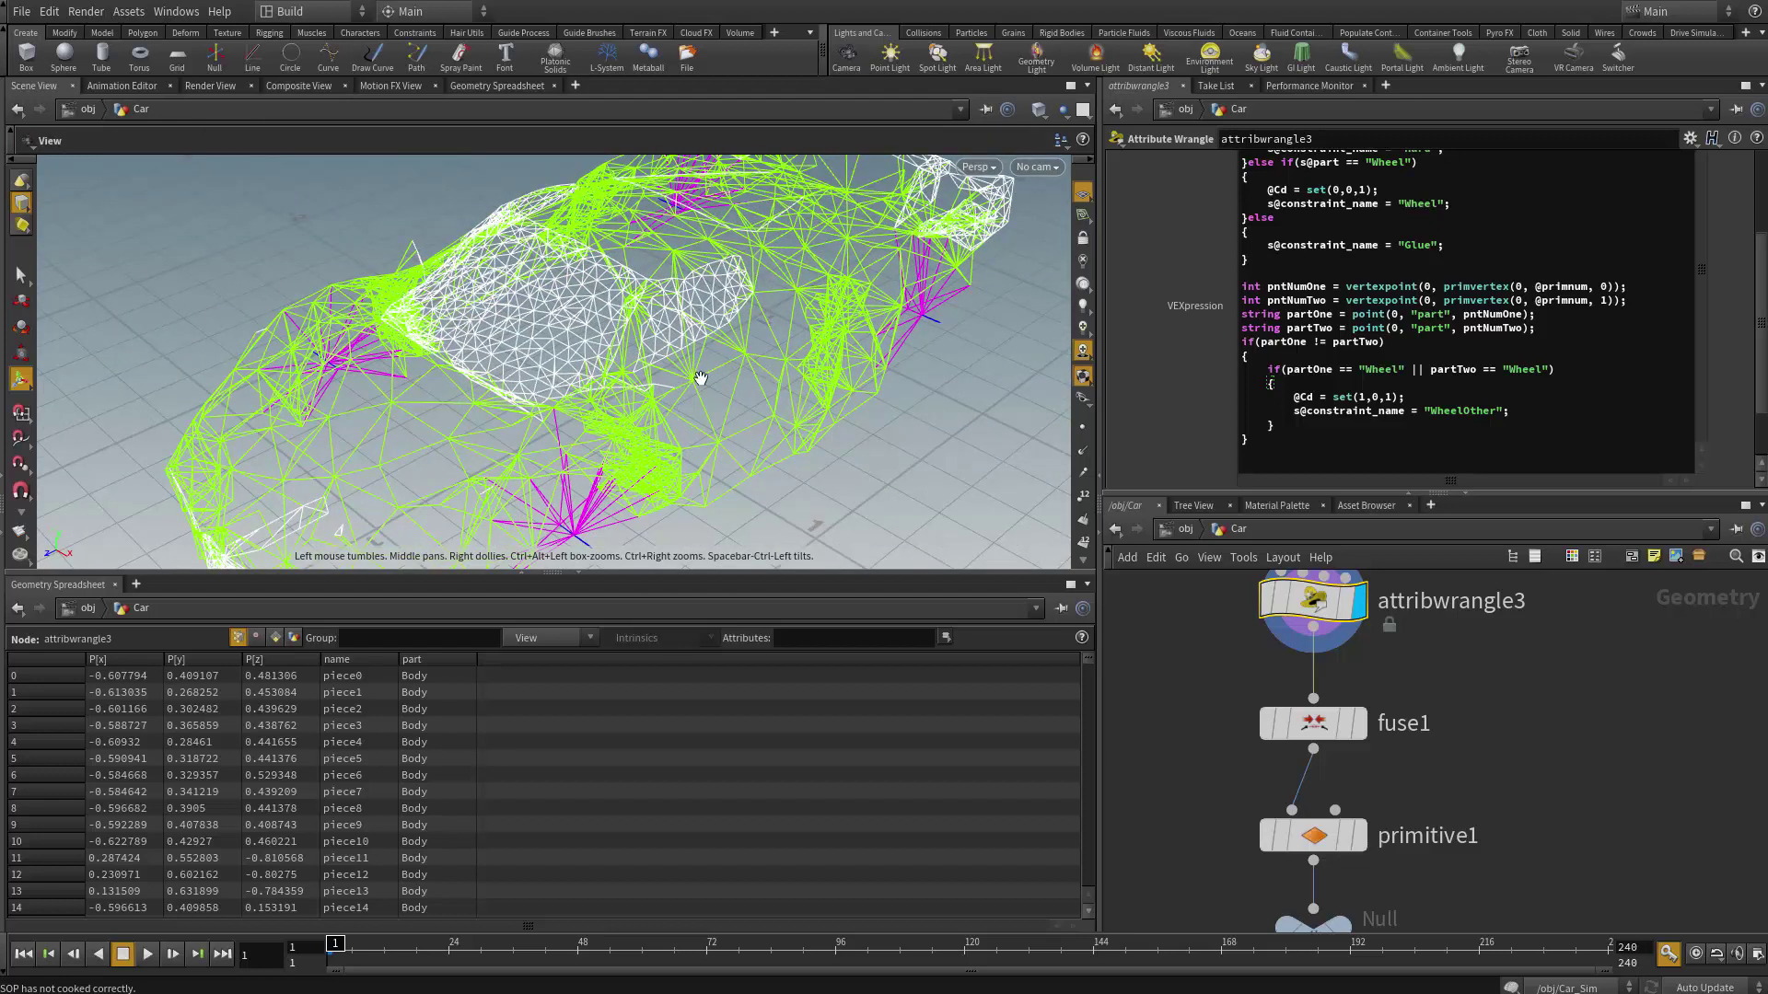
scroll(700, 423, up, 5)
drag(566, 277, 822, 292)
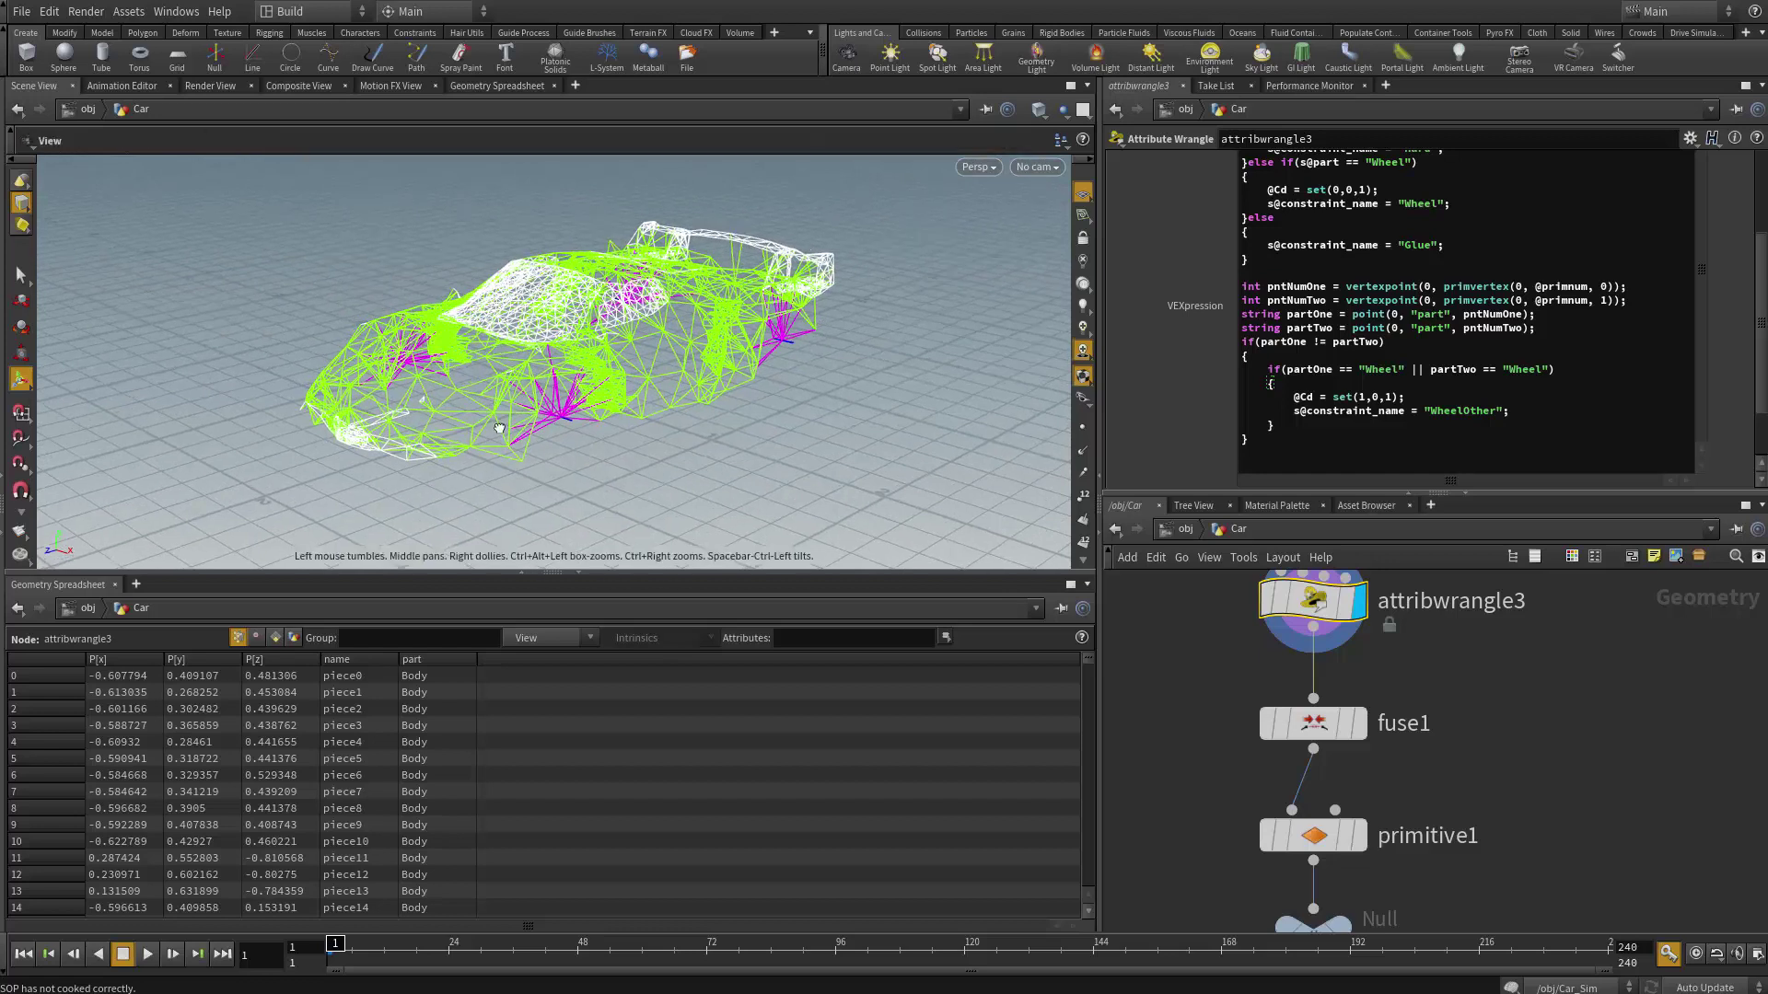
scroll(856, 396, up, 5)
scroll(861, 403, down, 2)
key(Return)
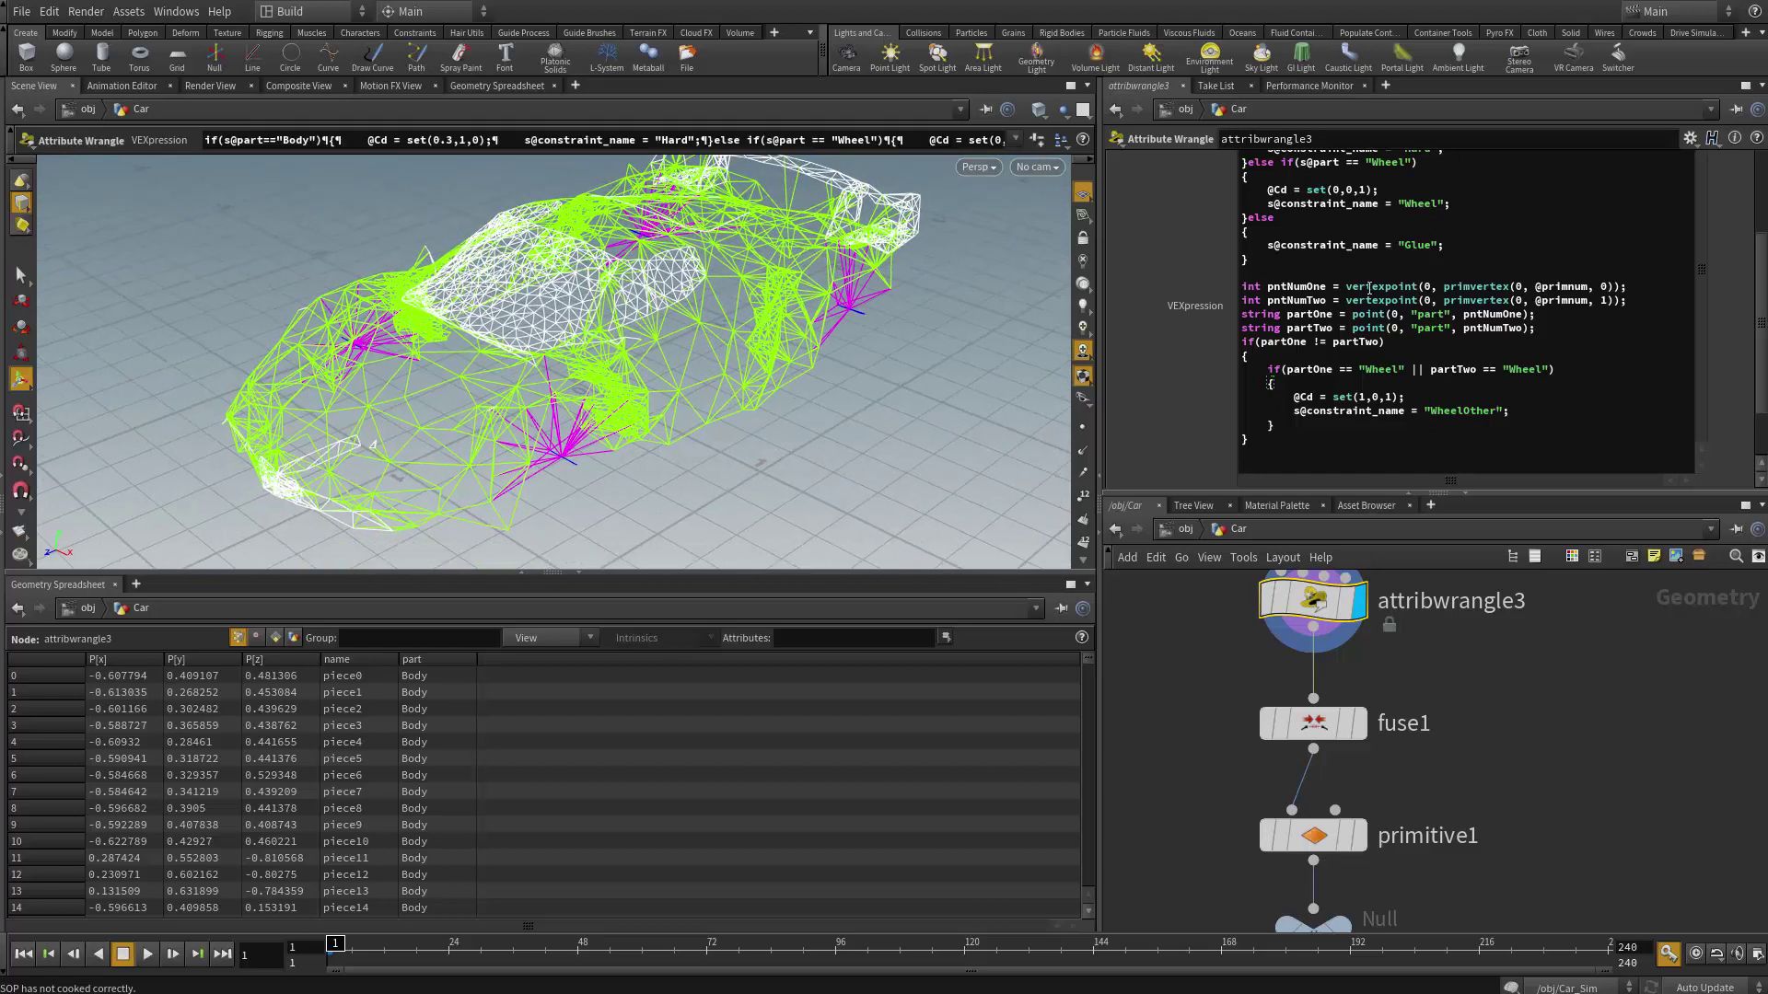
- Review the attribwrangle3 code, from the Hard, Wheel and Glue conditions to the WheelOther block comparing the part names of connected points
drag(1763, 327, 1760, 286)
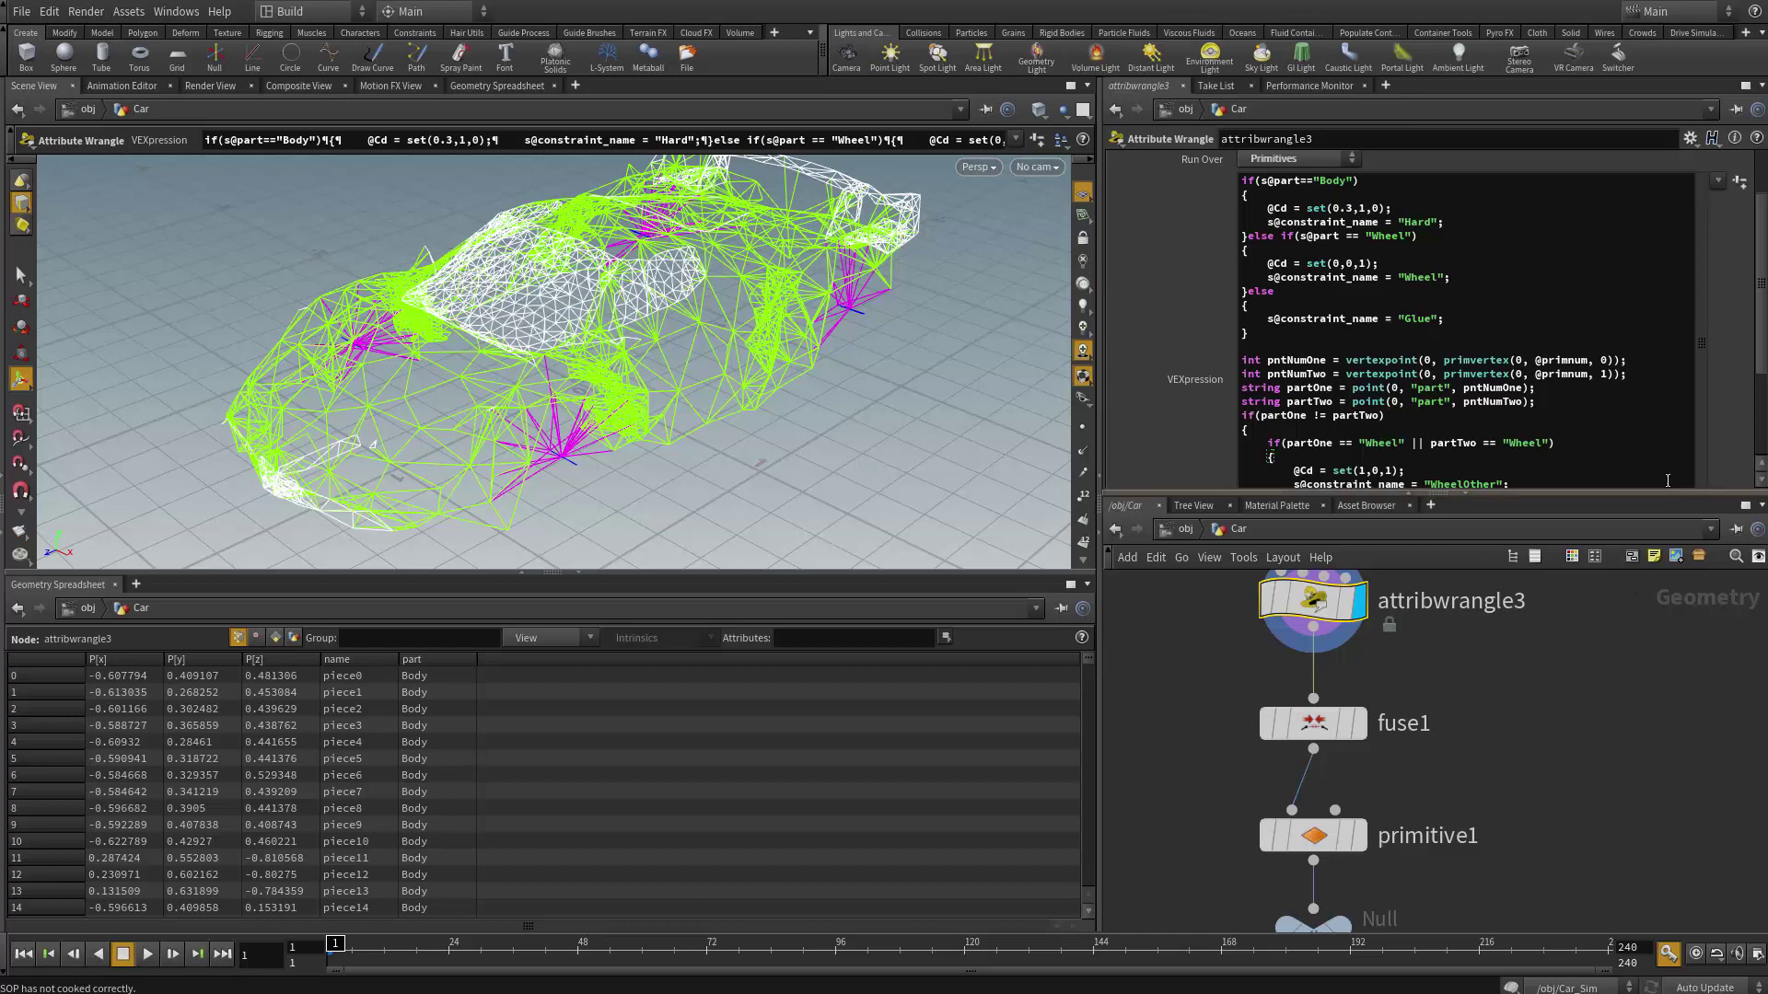
drag(1761, 337, 1762, 372)
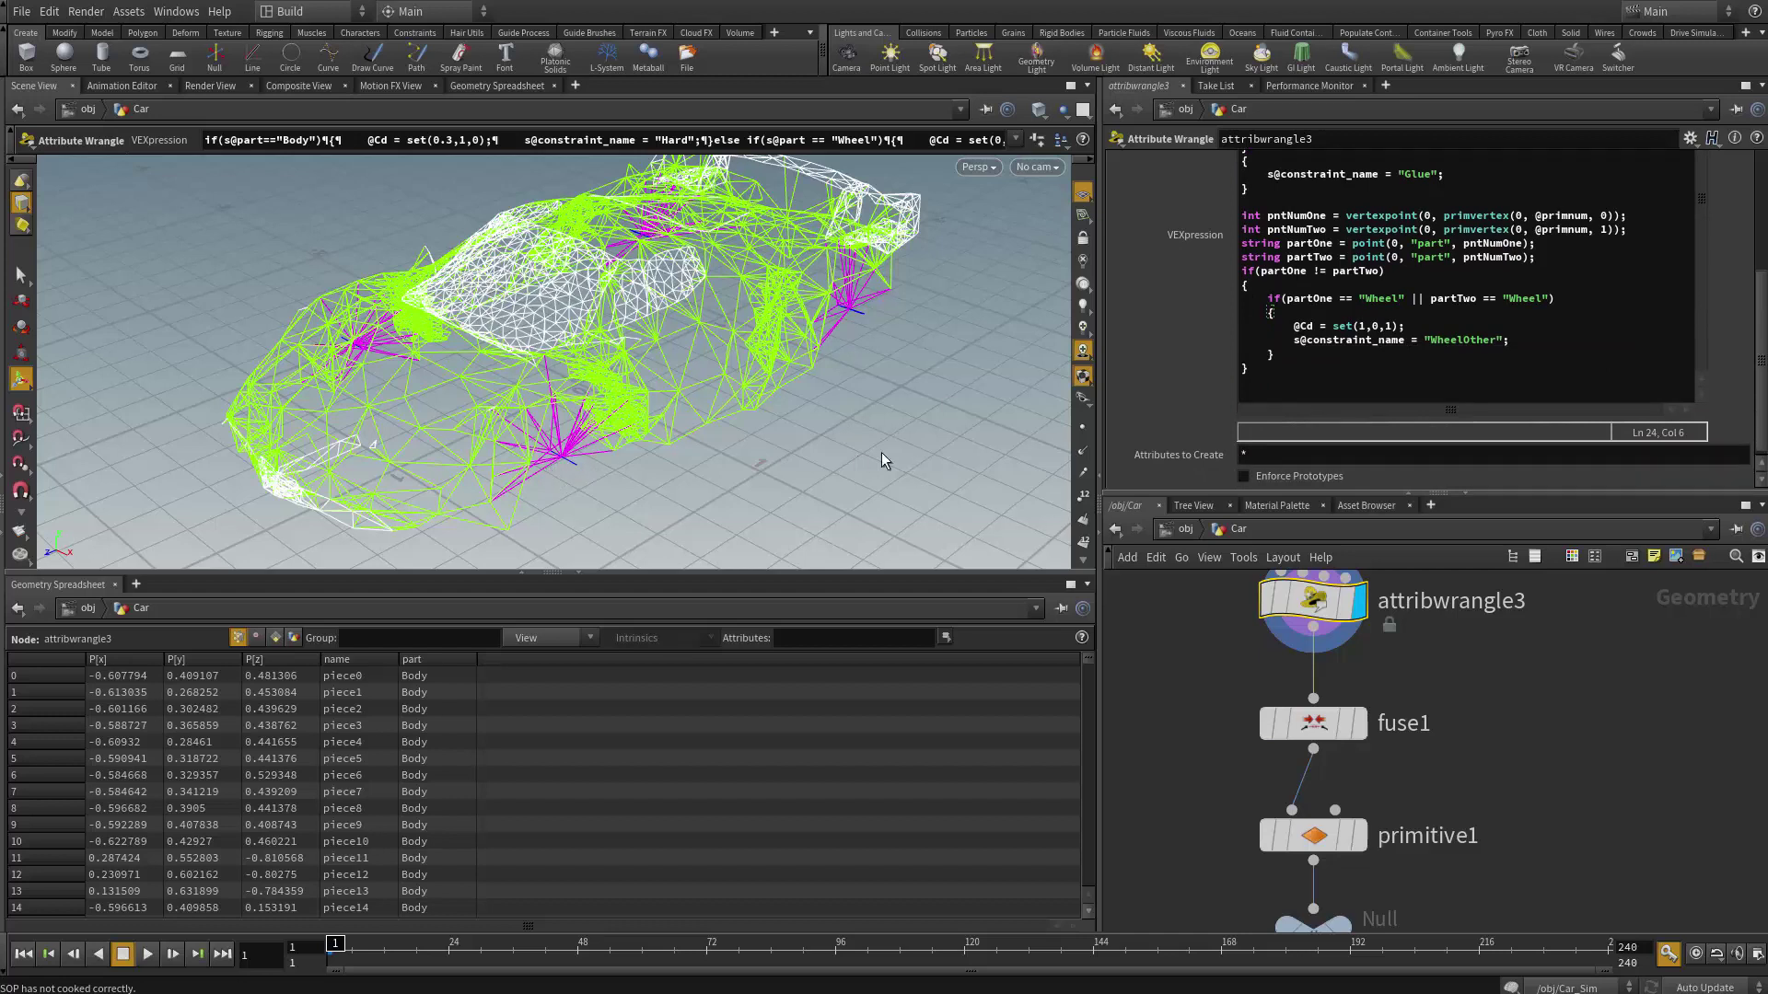
key(s)
drag(1341, 369, 1180, 210)
drag(1319, 383, 1170, 215)
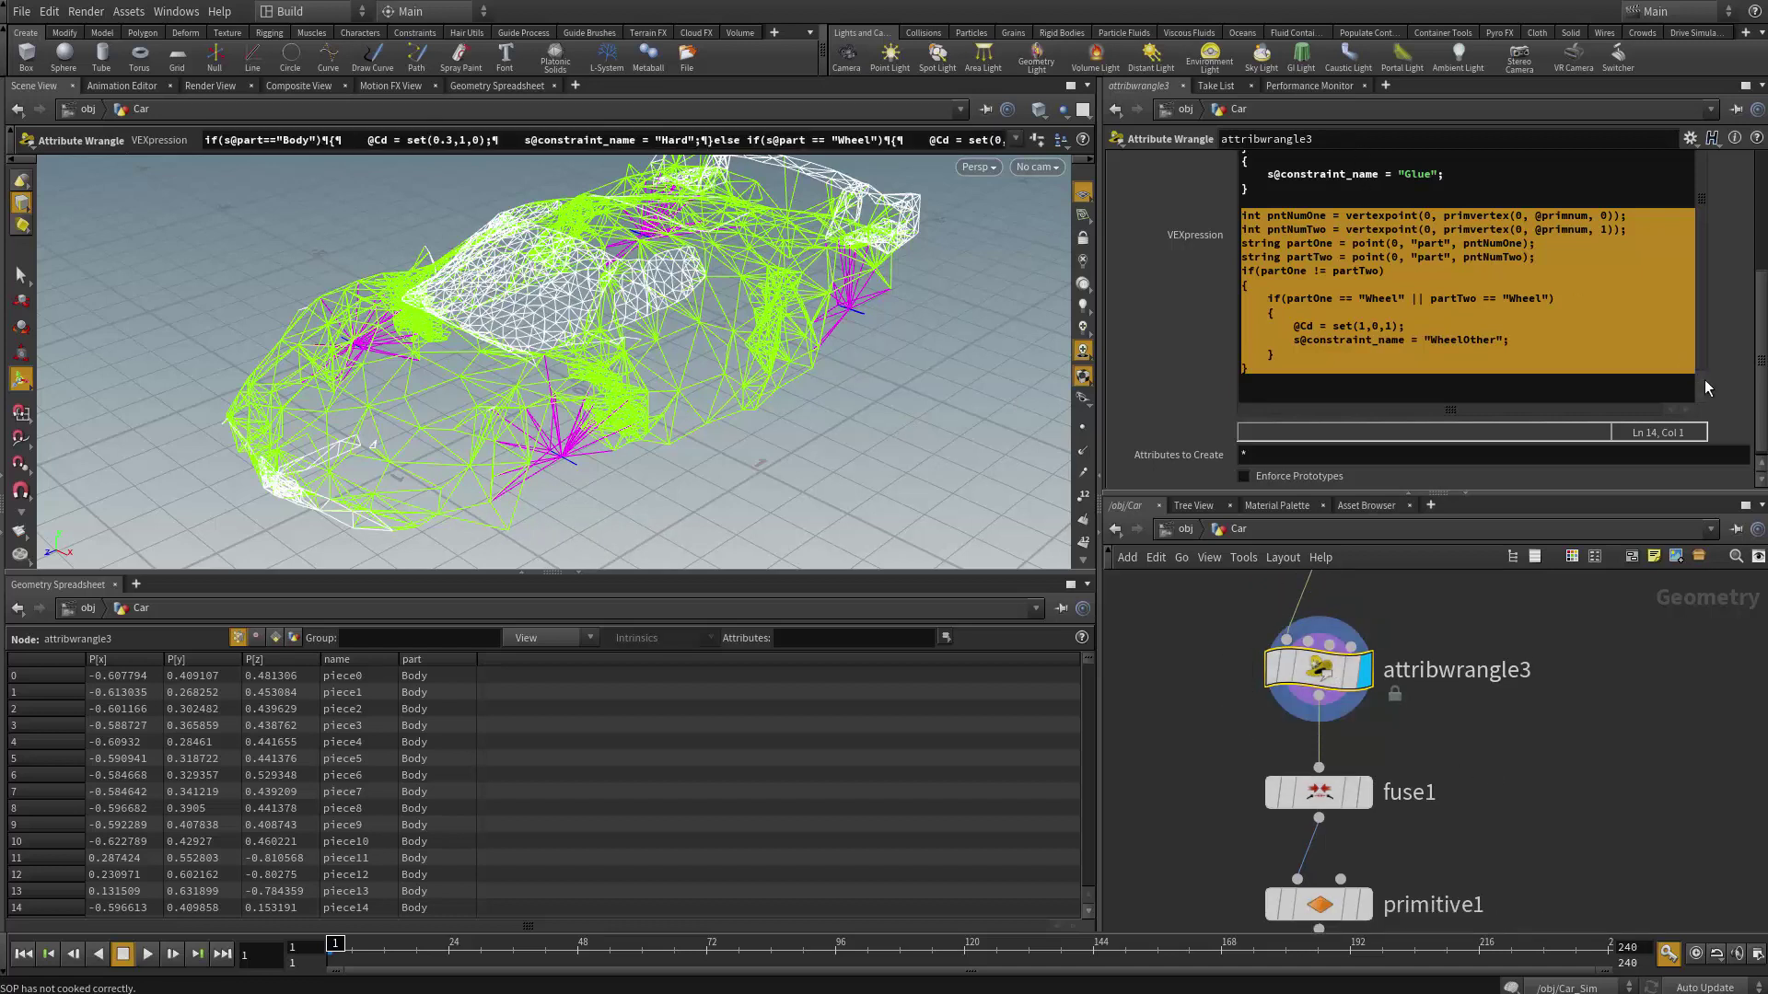
scroll(1400, 195, up, 5)
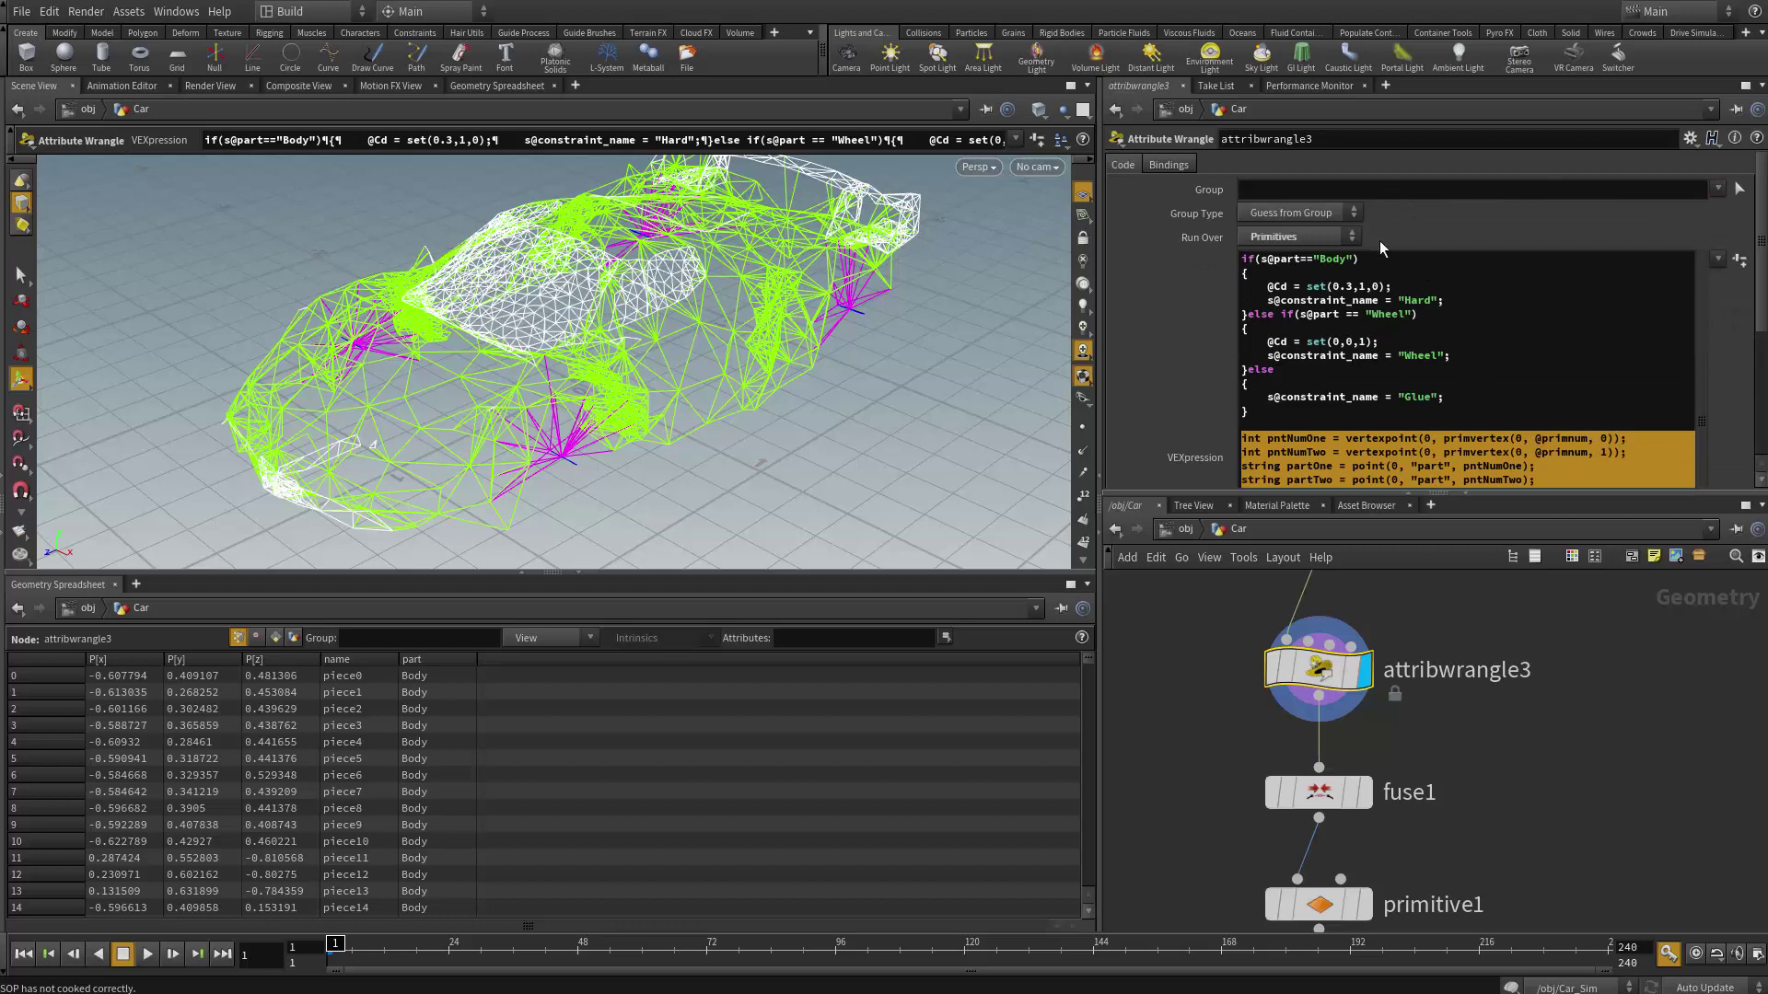
click(1604, 842)
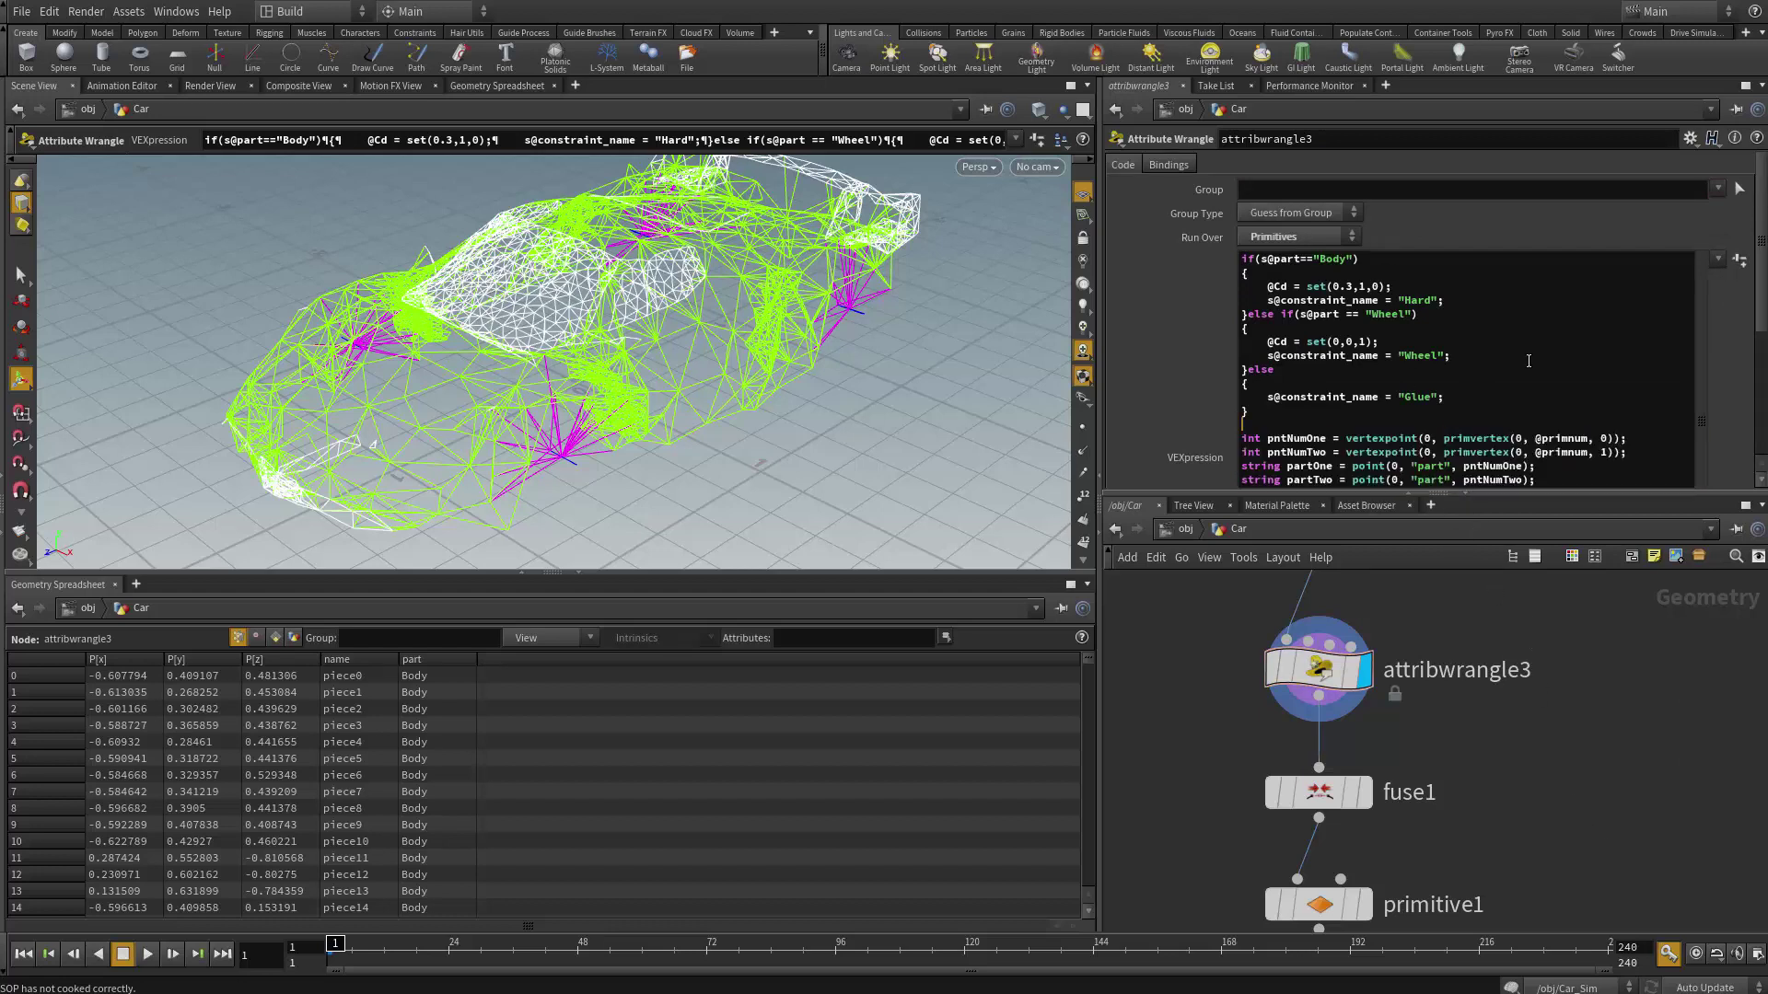
drag(1758, 339, 1757, 410)
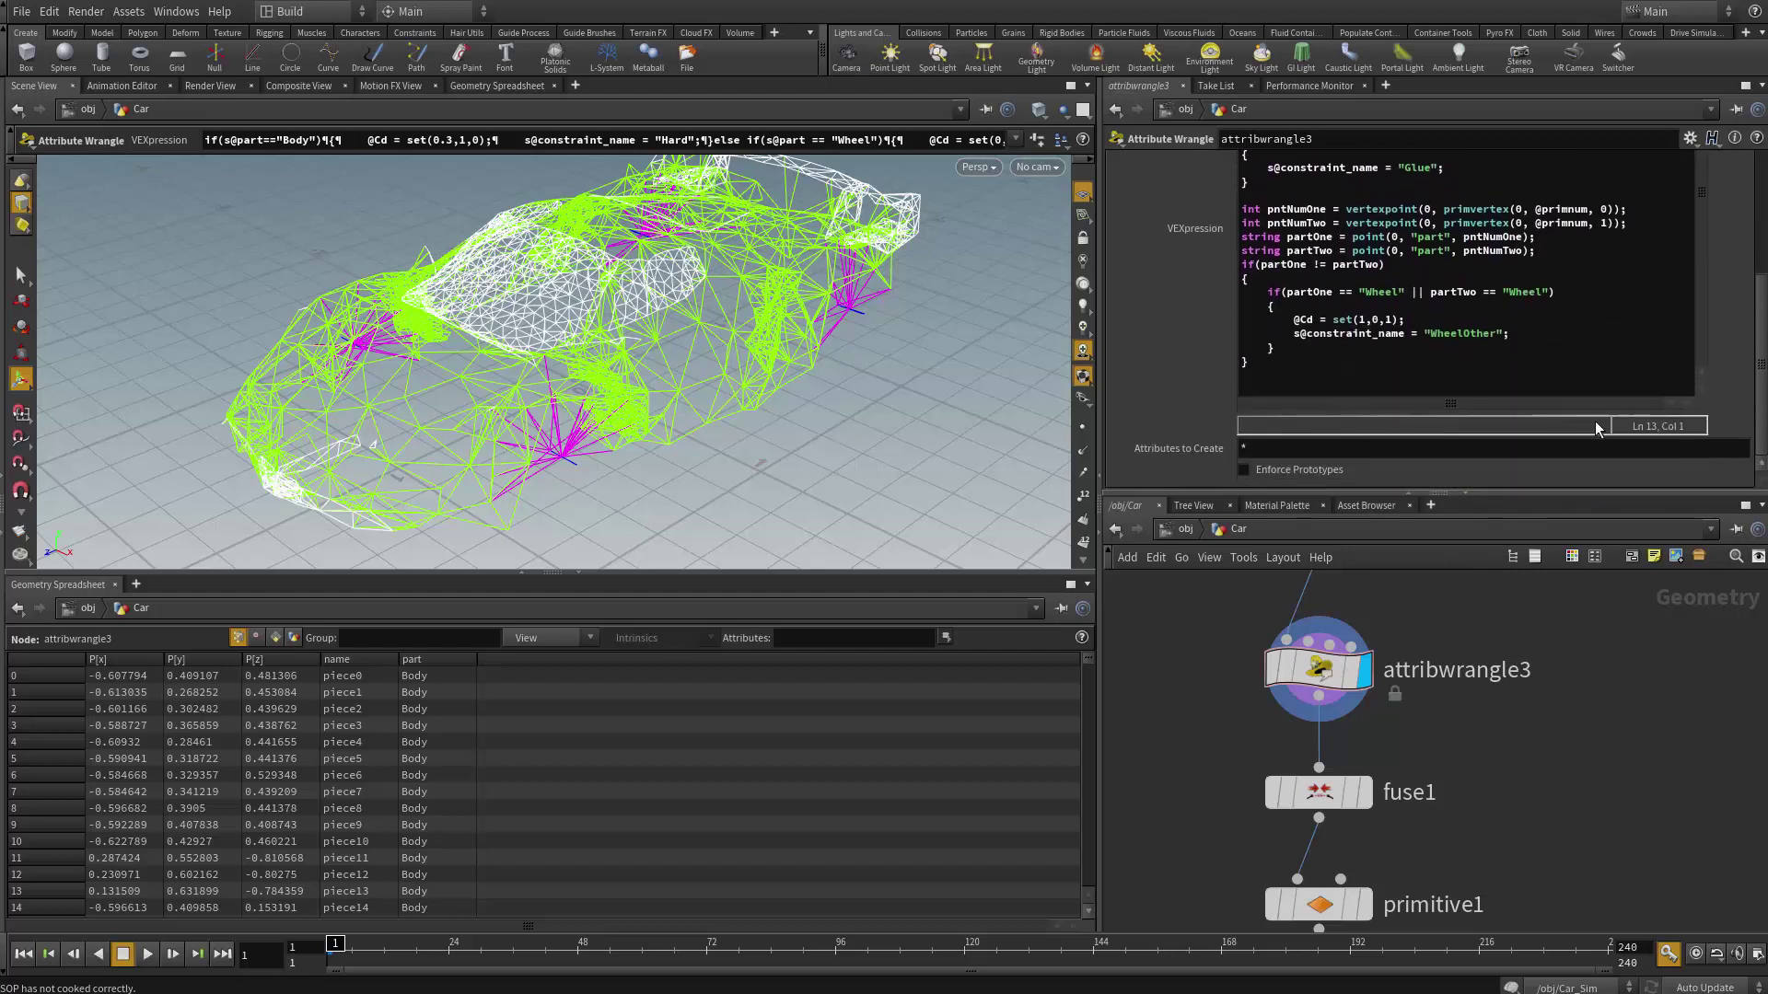
scroll(1621, 783, down, 1)
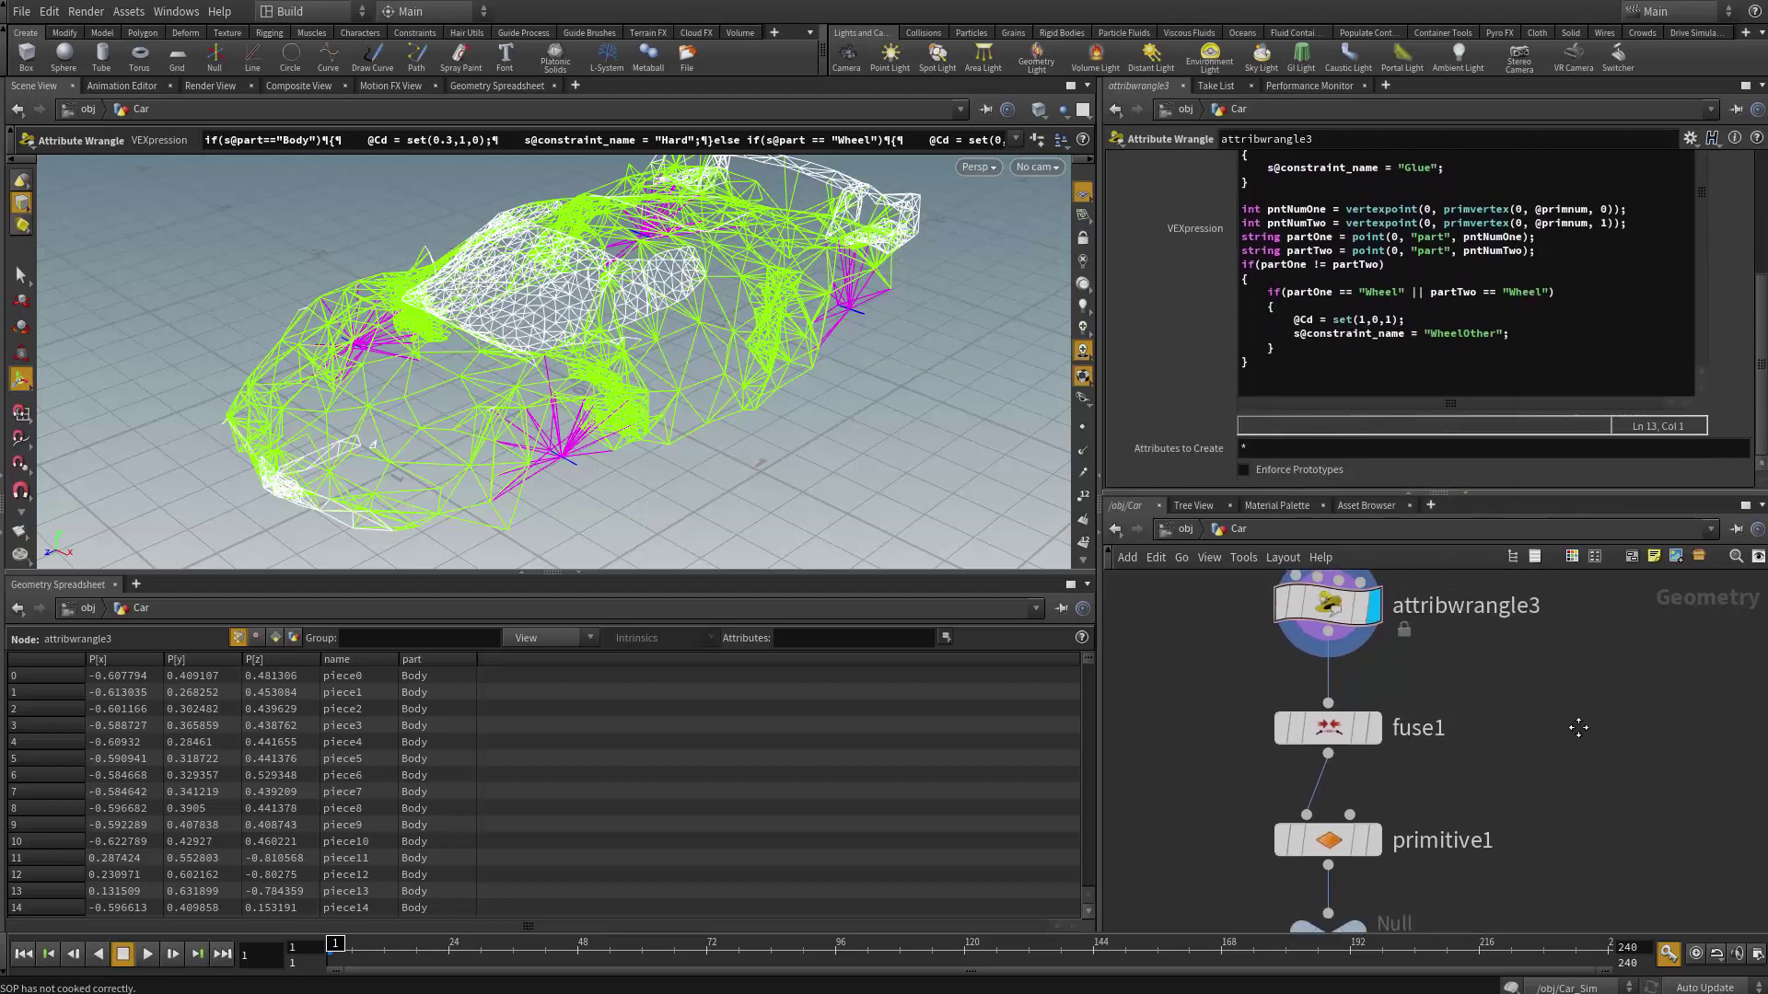
scroll(1751, 268, up, 3)
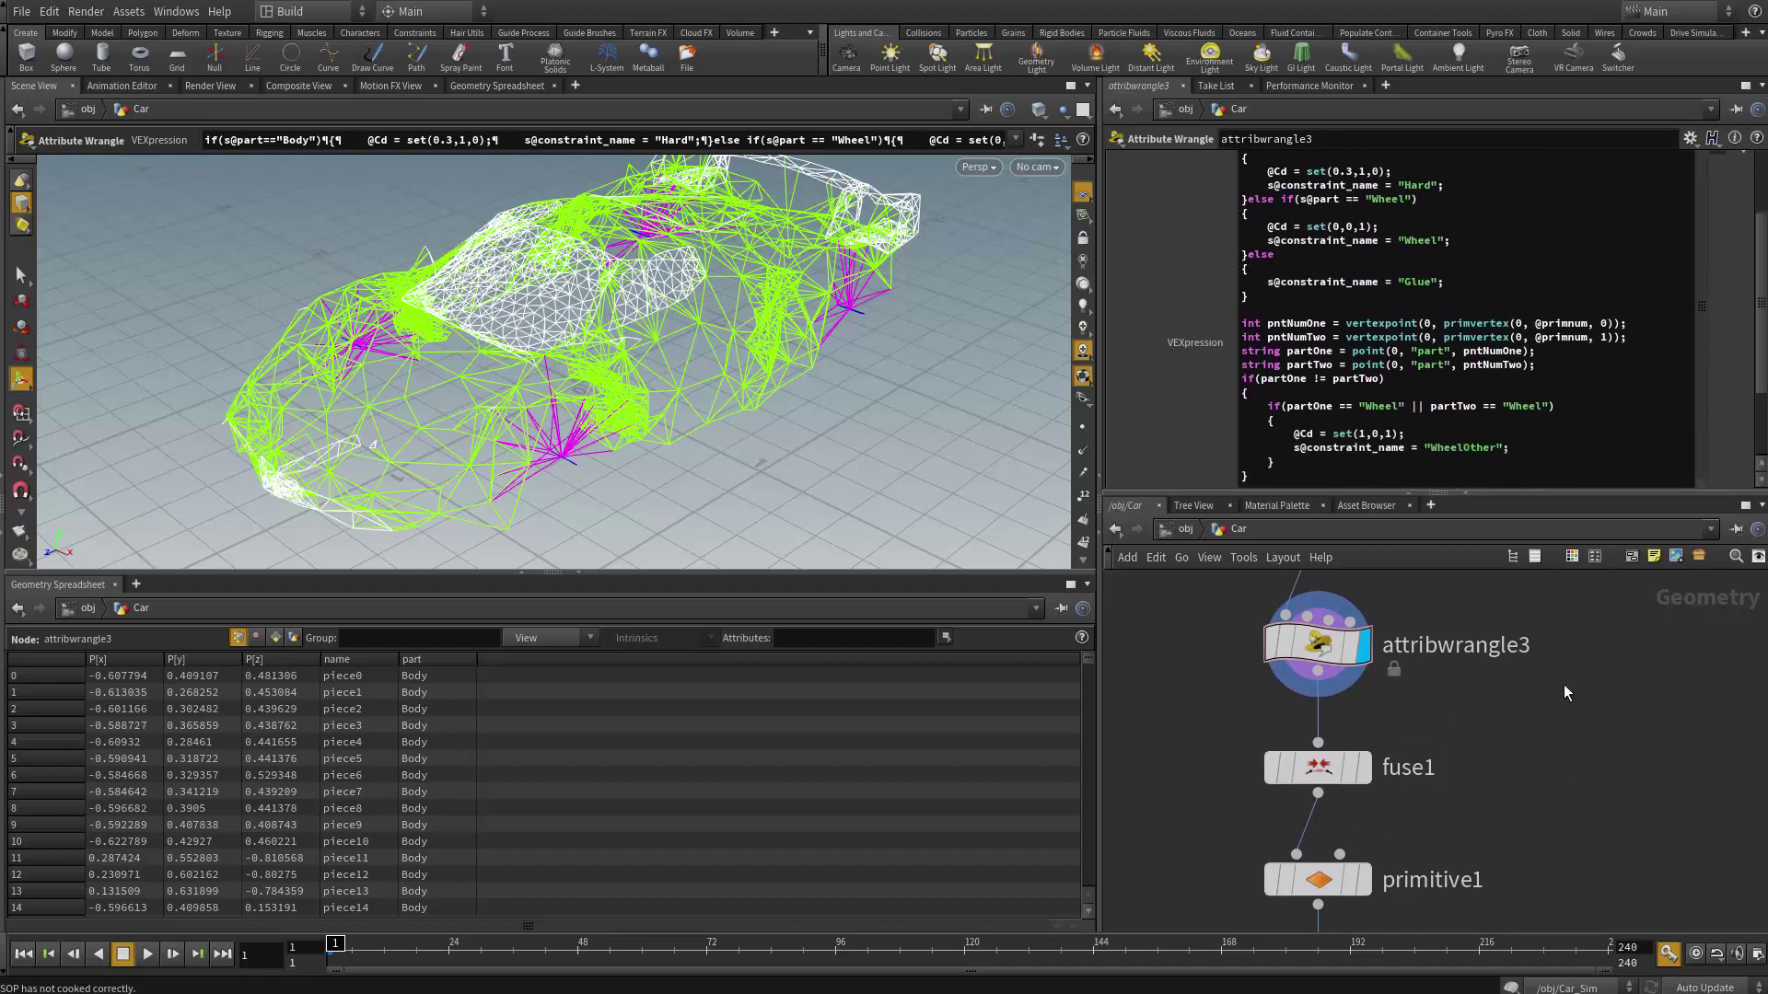
scroll(1563, 692, down, 5)
- Open the Car_Sim network and rearrange the glue, hard and glue_wheel constraint nodes above merge3
key(u)
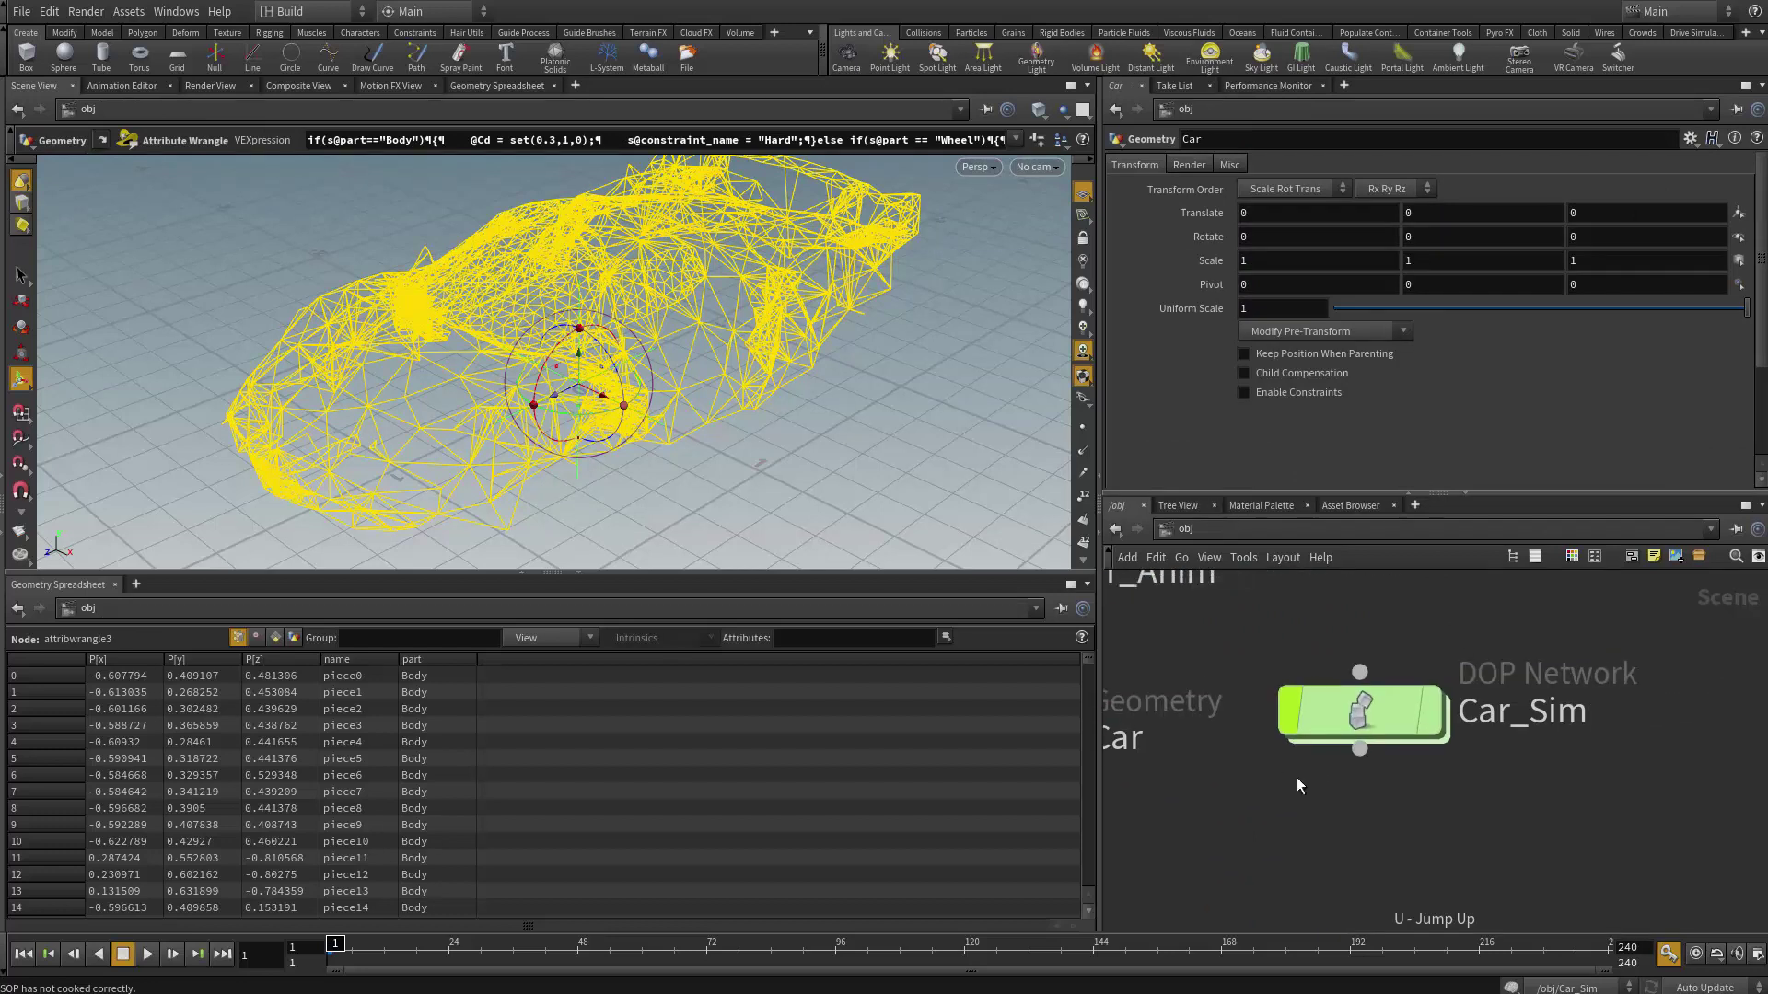
double_click(1353, 711)
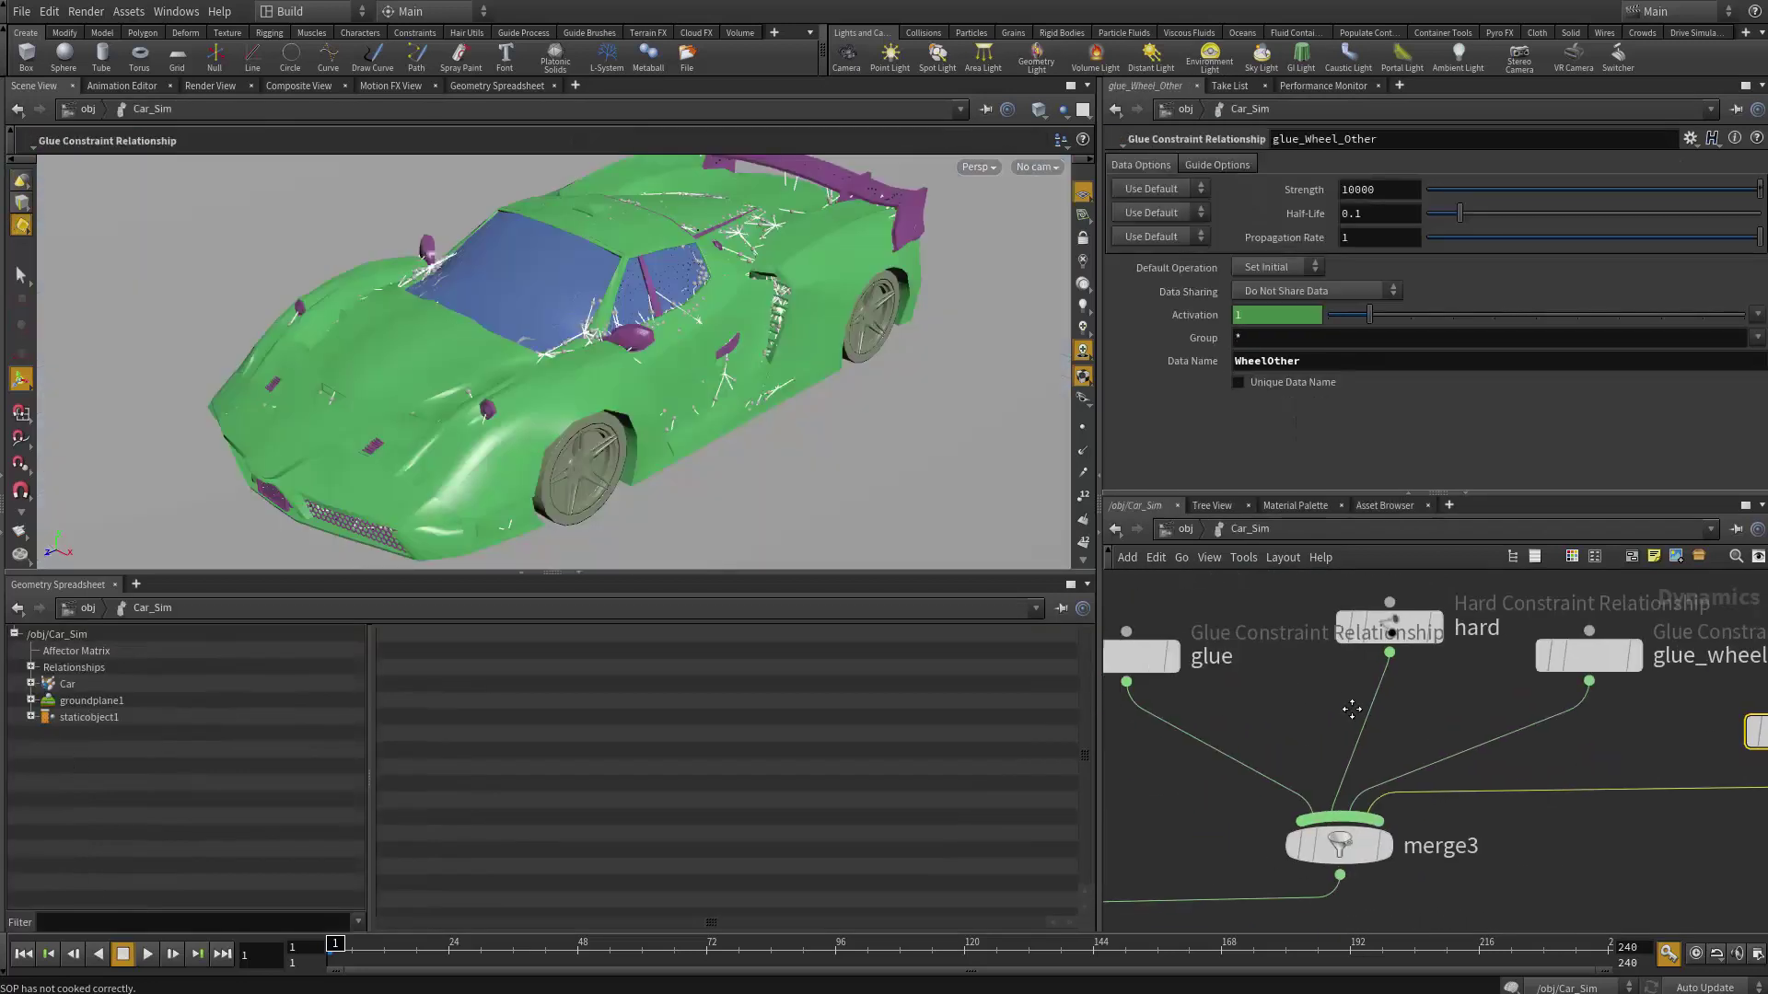
drag(1172, 709, 1148, 725)
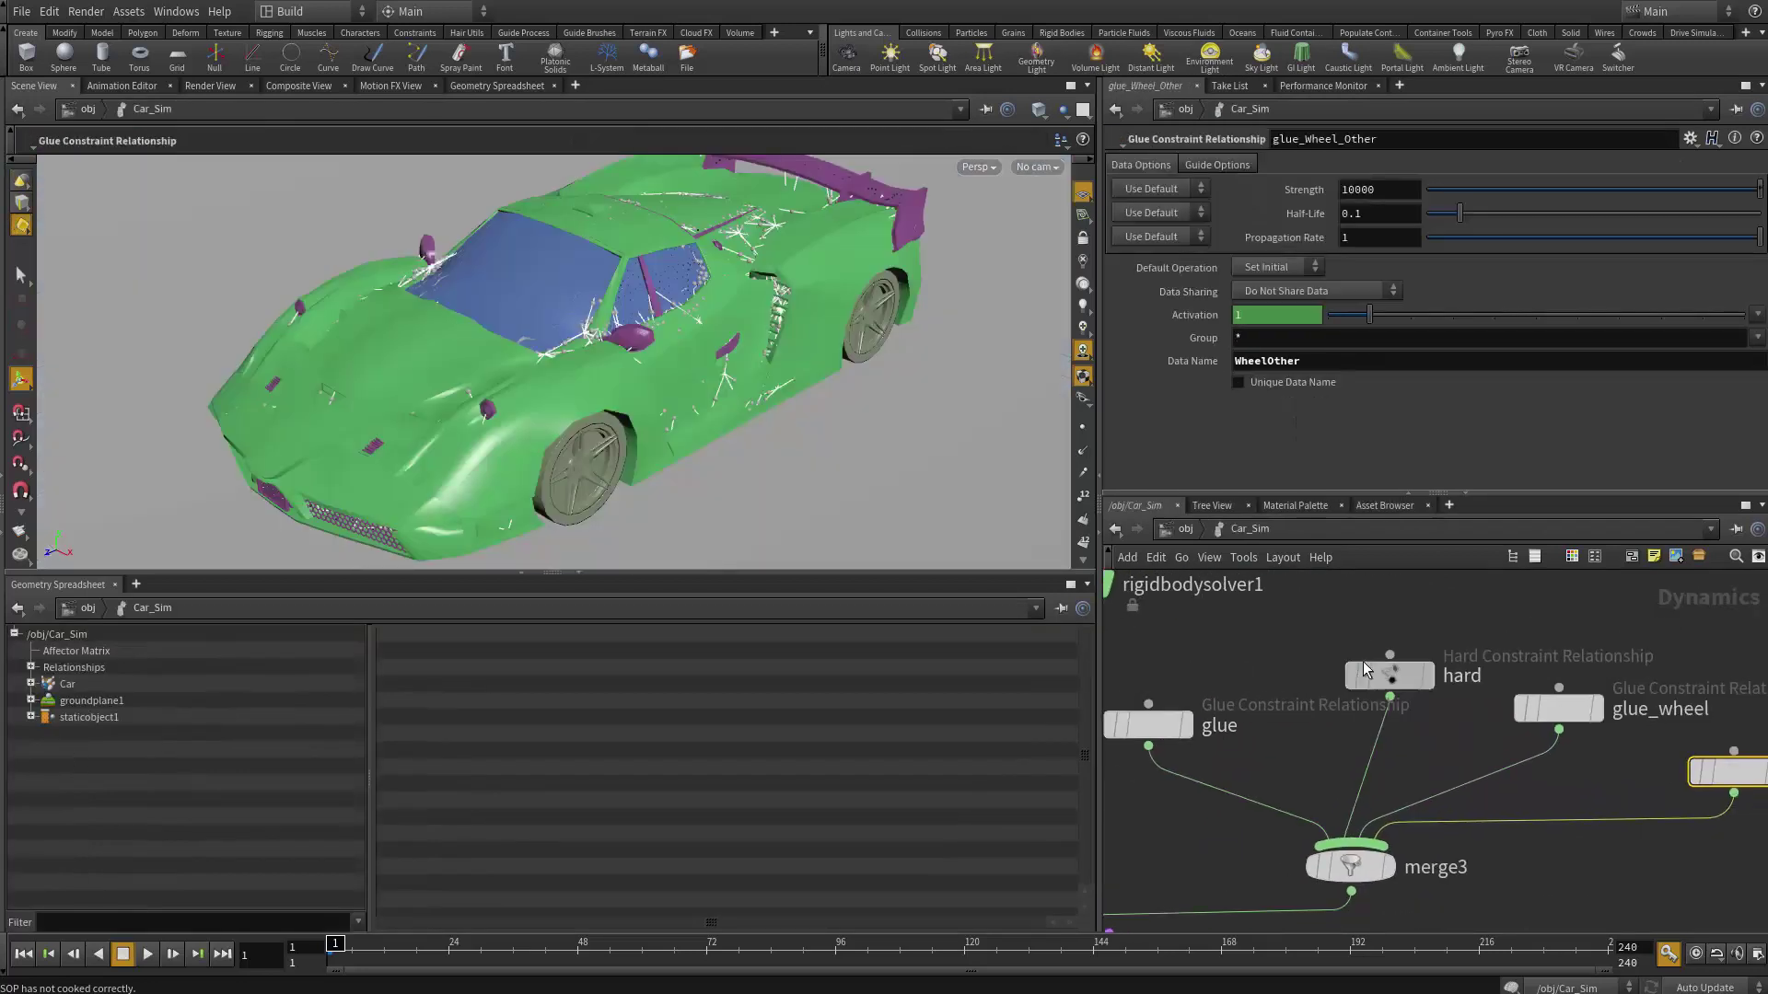
drag(1365, 670, 1310, 657)
drag(1556, 708, 1528, 707)
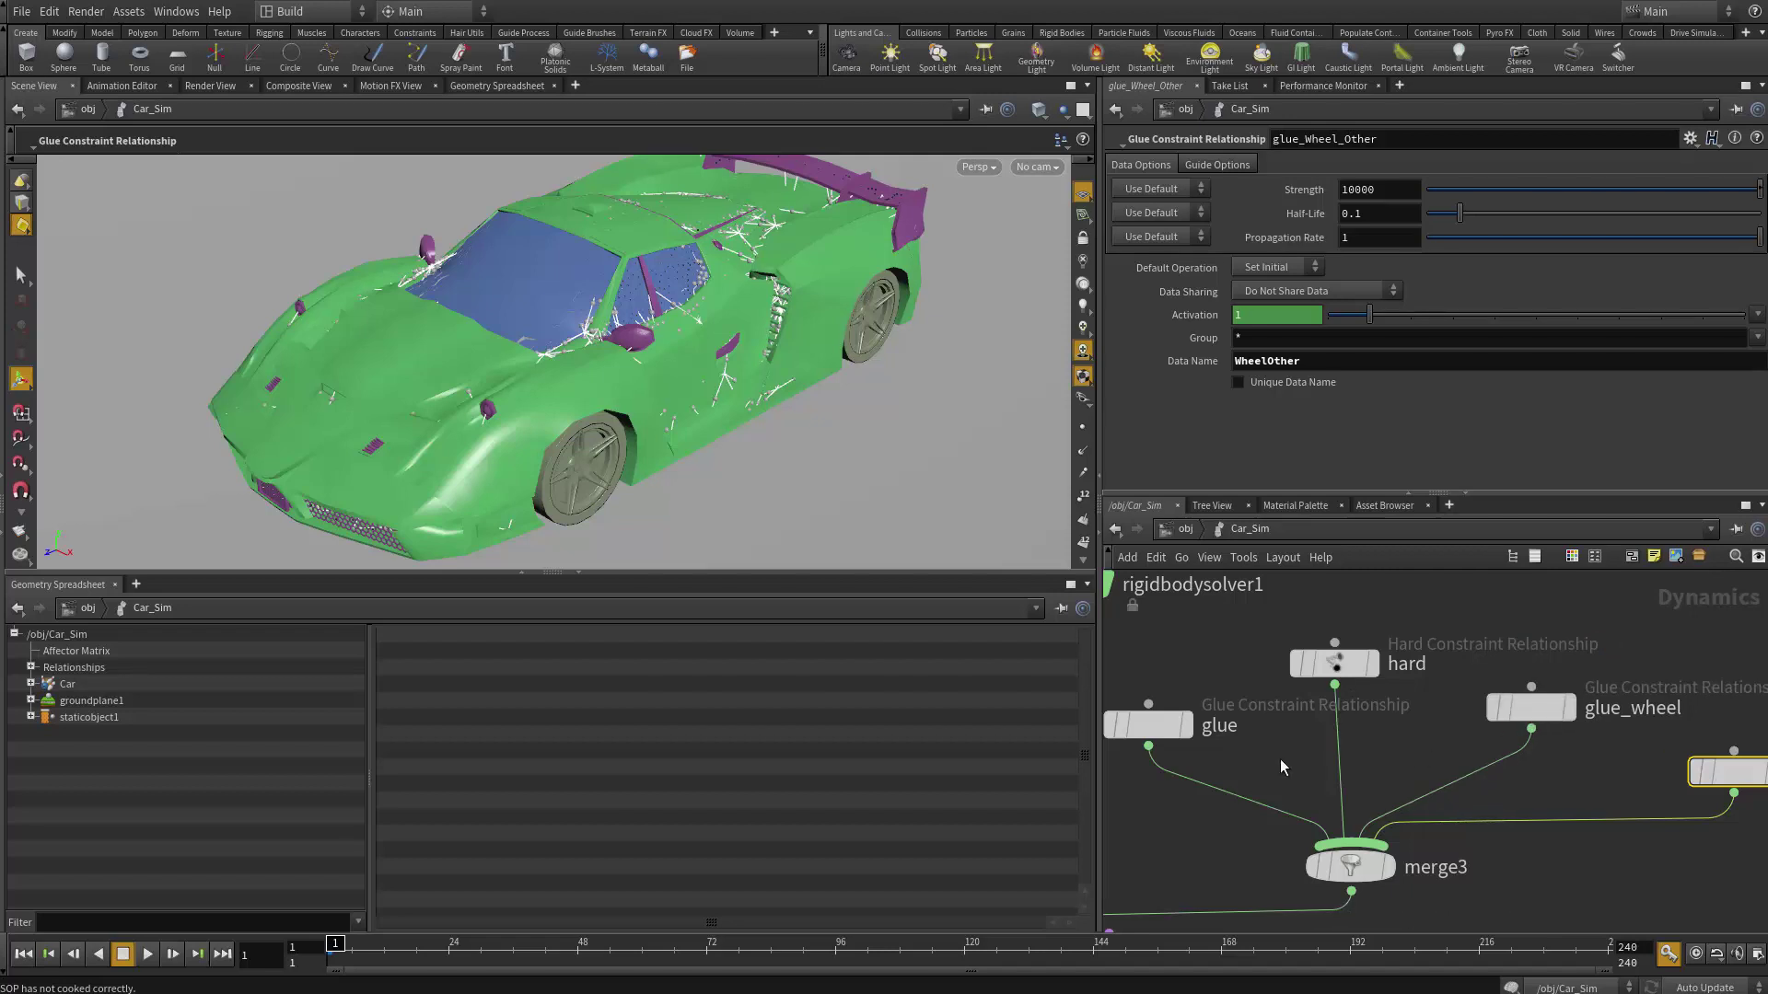
- Check the constraint relationship nodes' settings and set the strength of the glue node to 1
click(1167, 730)
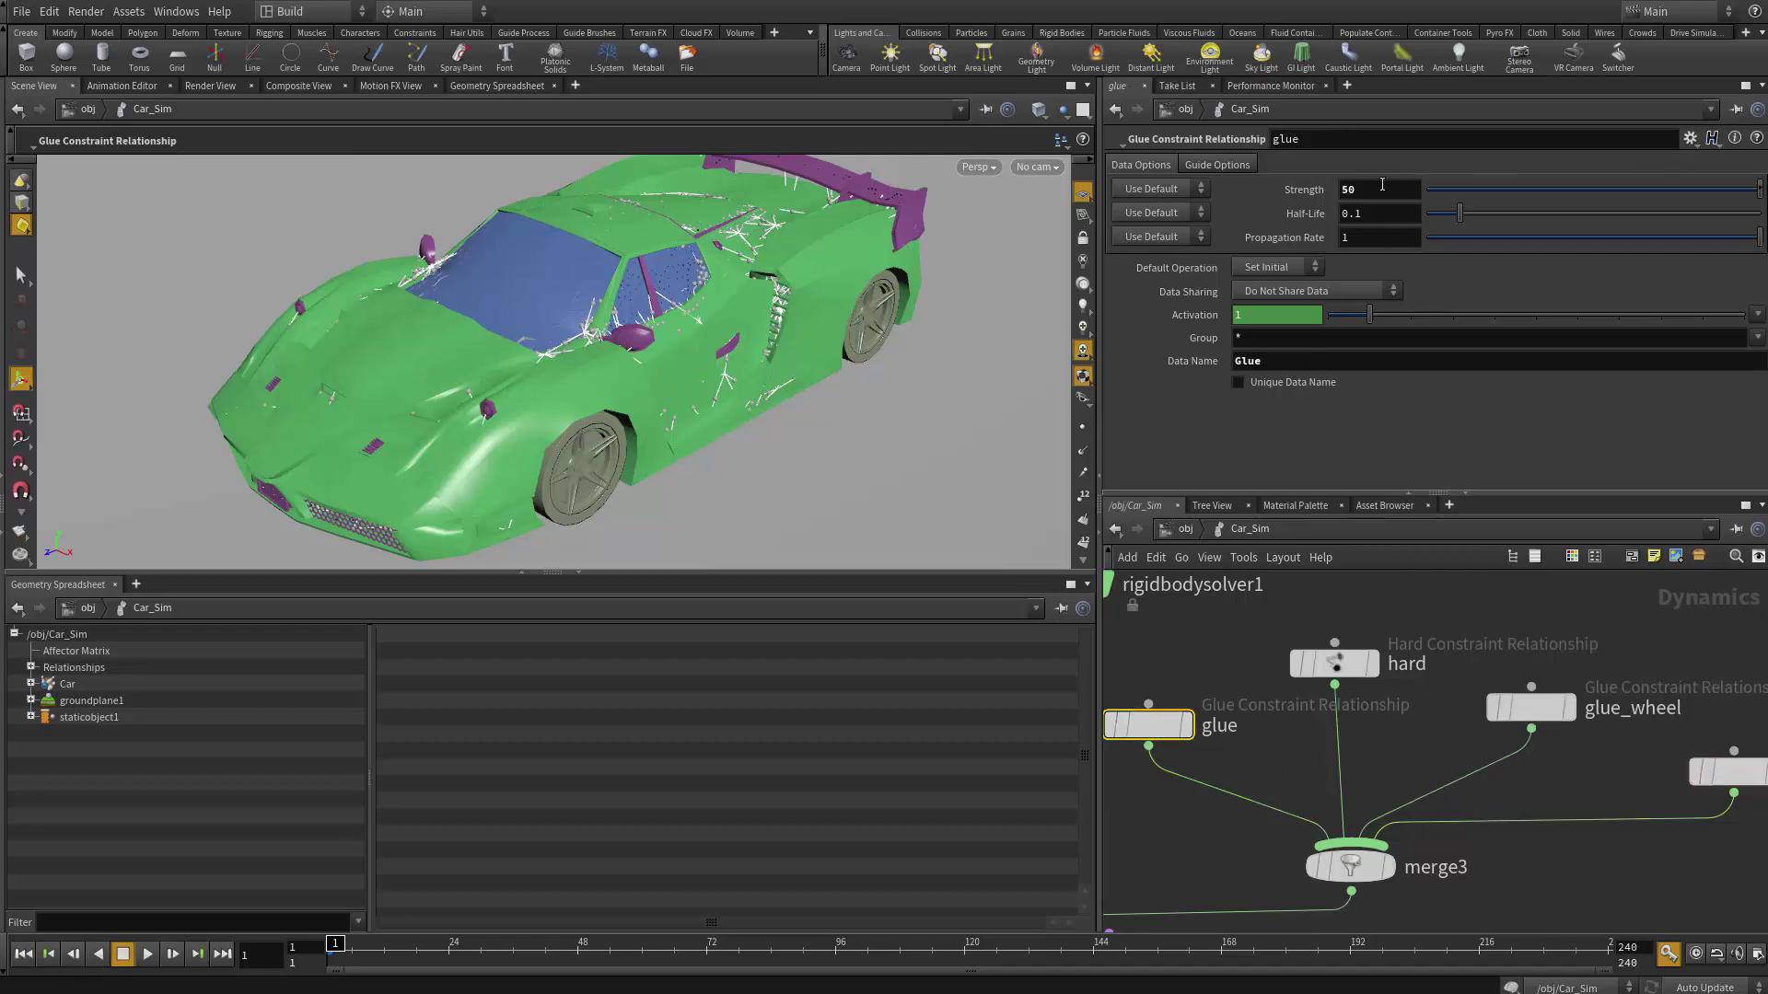
click(1334, 663)
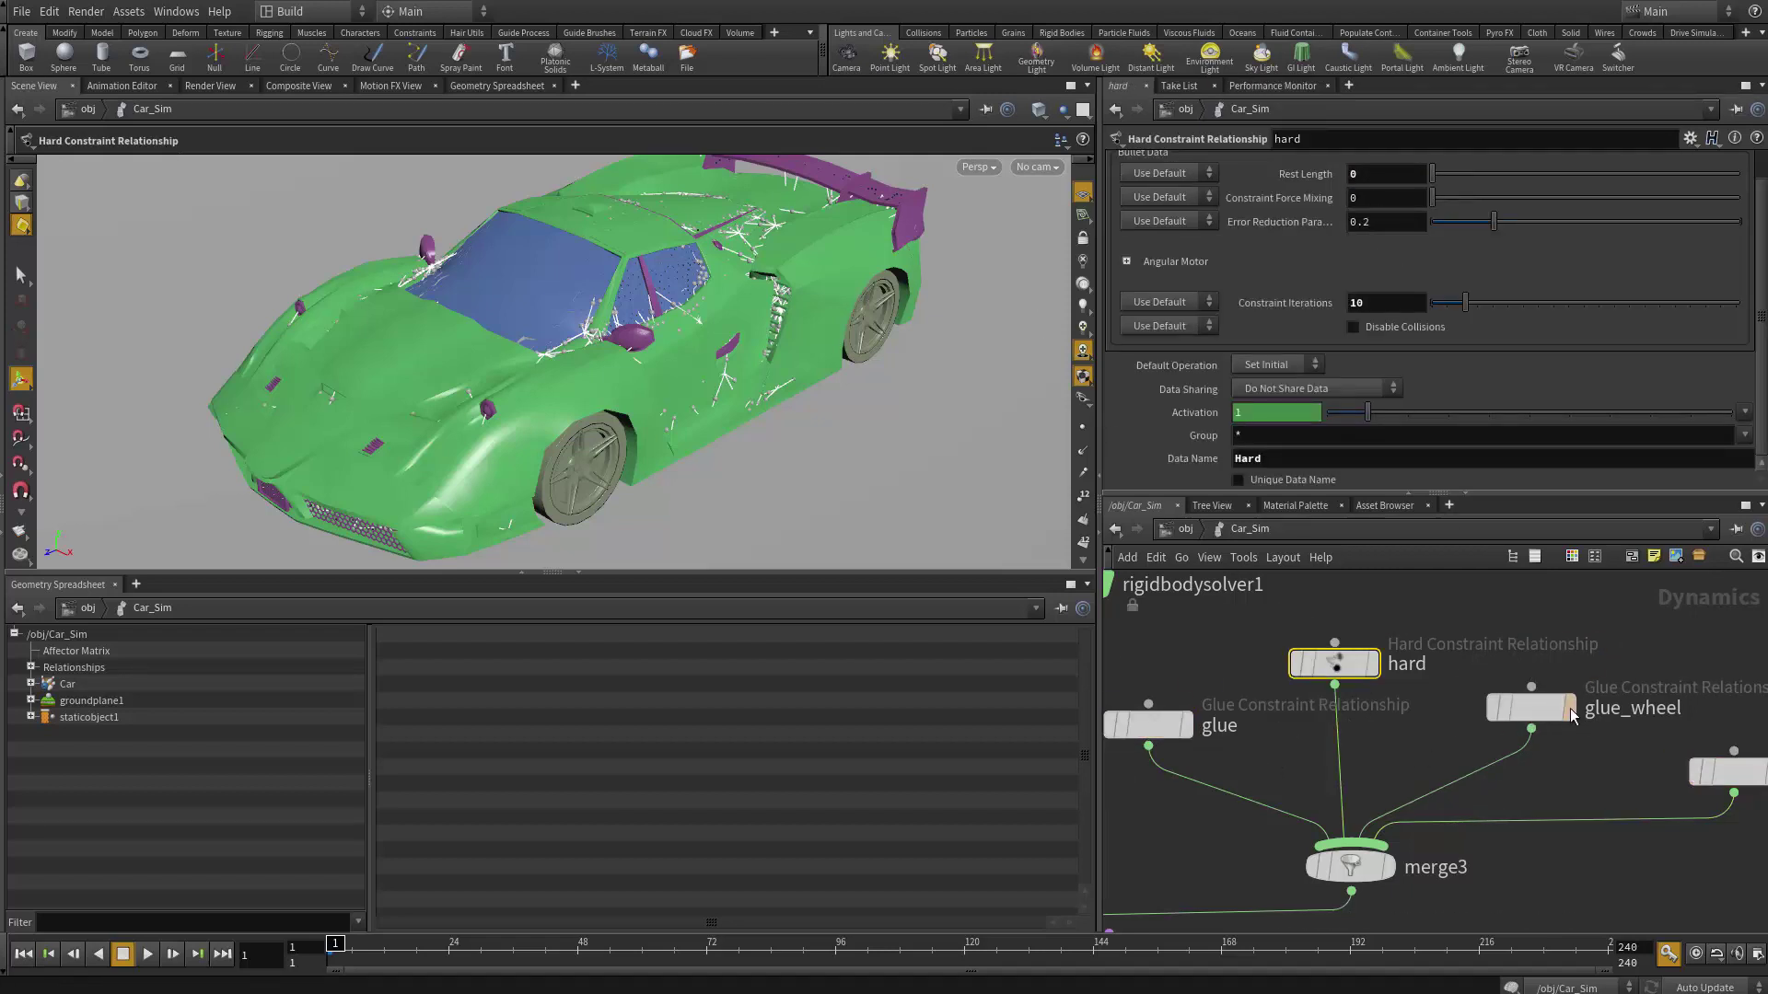
click(1731, 773)
middle_drag(1731, 775, 1611, 780)
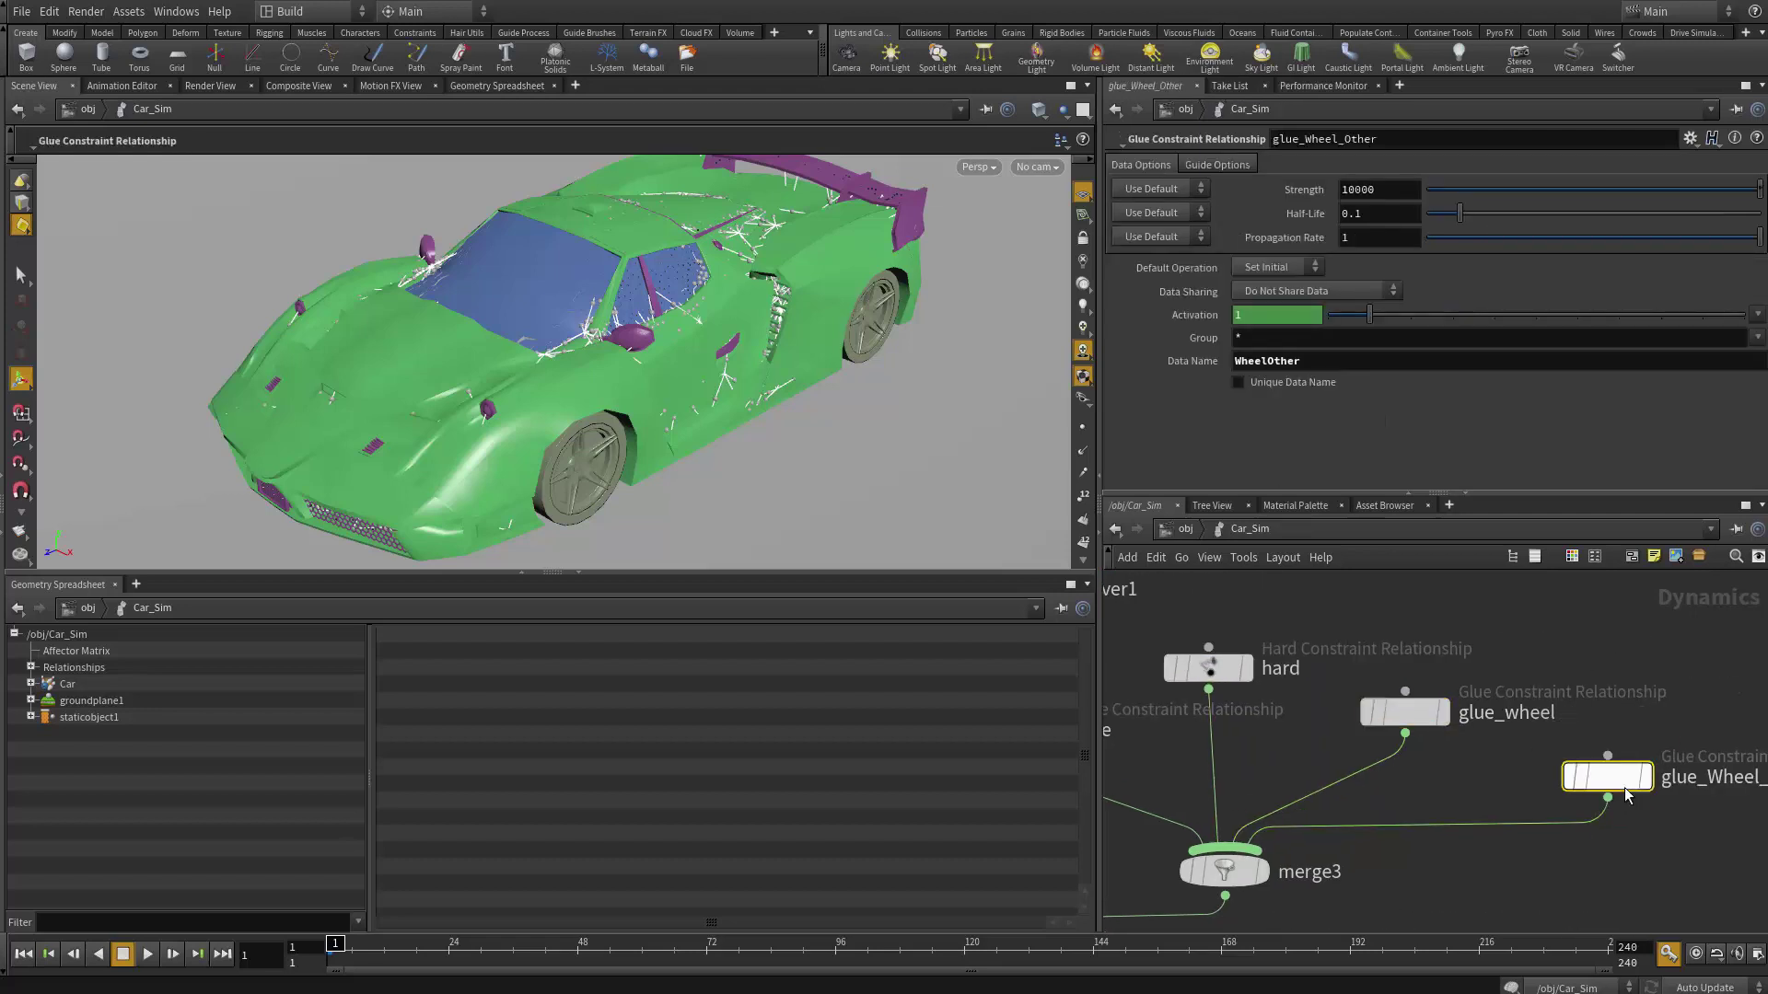
mouse_move(1602, 644)
middle_down()
mouse_move(1369, 651)
mouse_move(1591, 656)
middle_up()
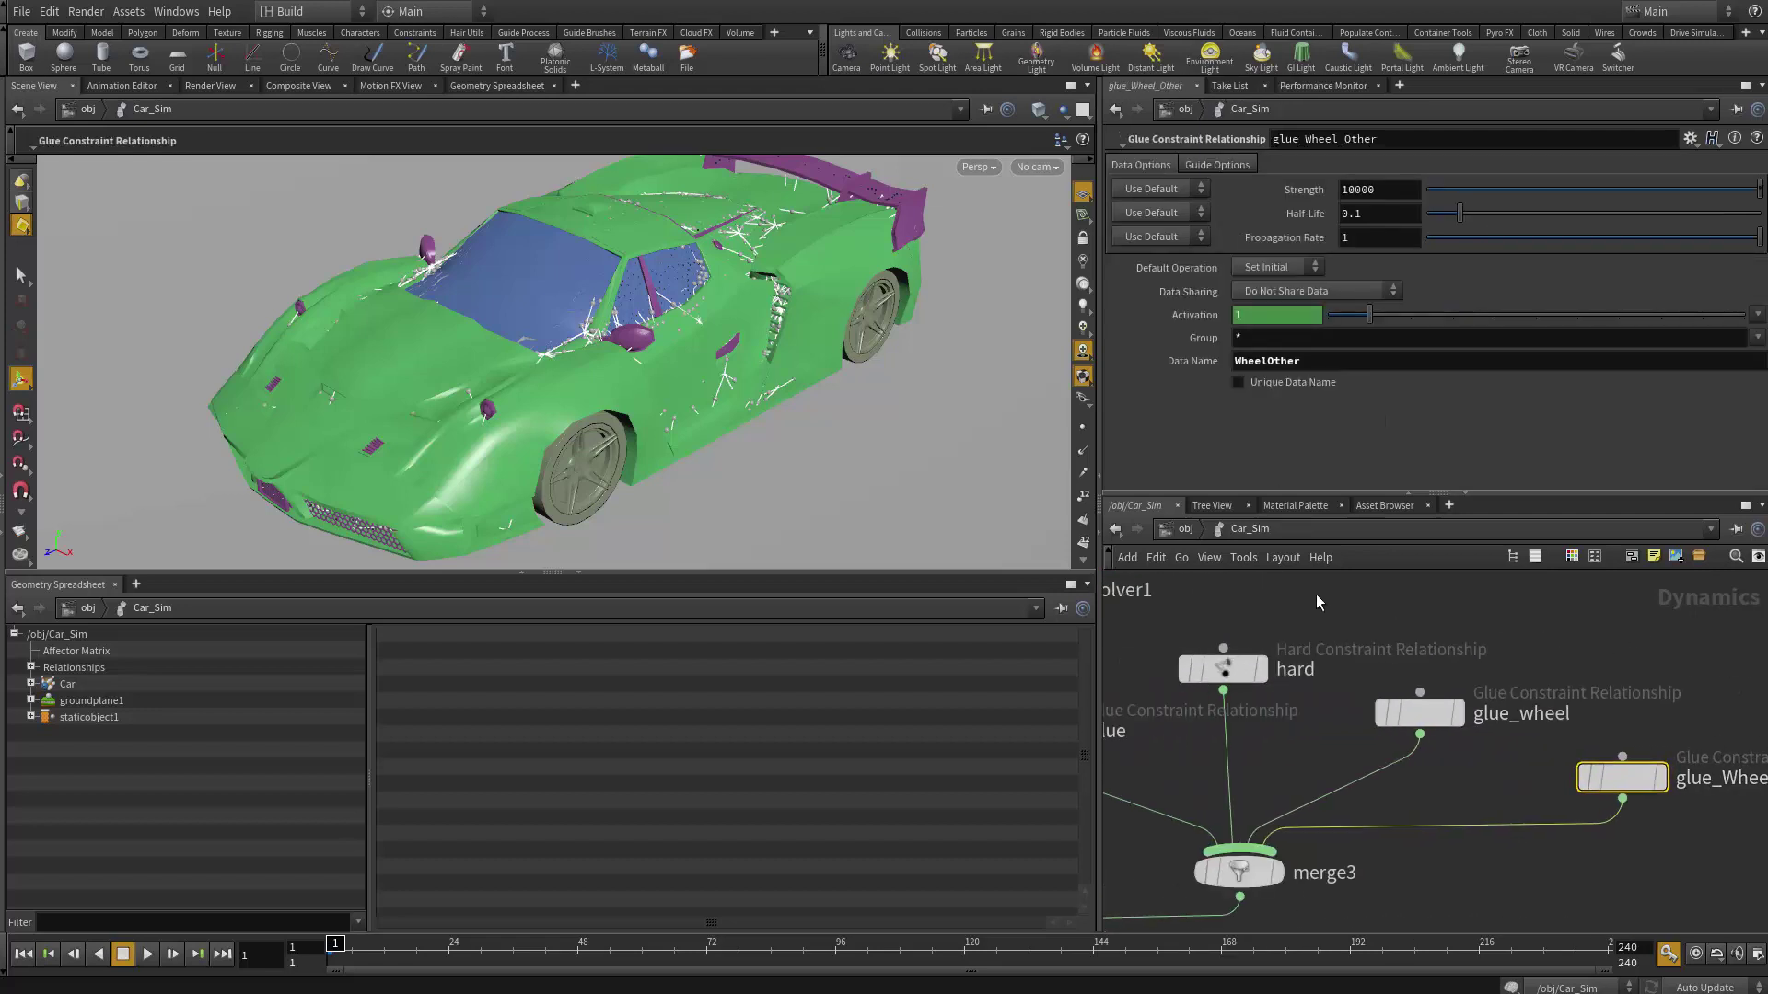
middle_drag(1316, 602, 1533, 636)
click(1252, 765)
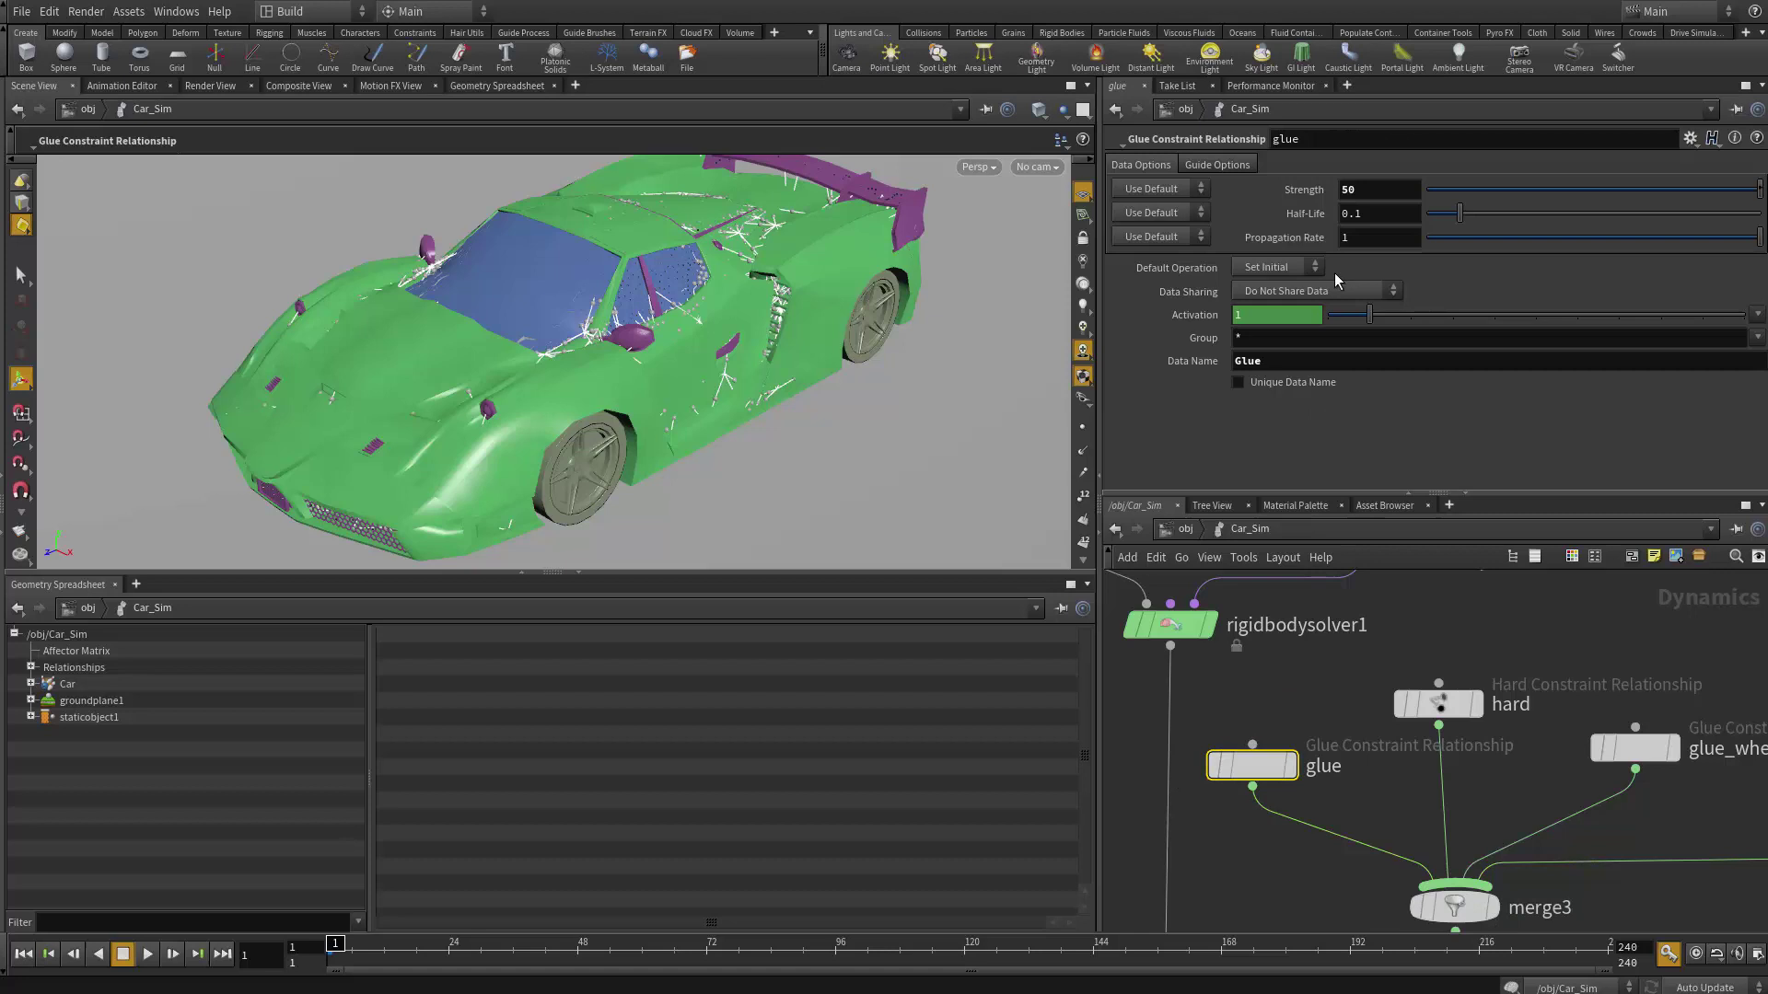
click(1371, 196)
text(1)
- Set the strength of the glue_wheel constraint to 1
middle_drag(1446, 681, 1124, 709)
click(1328, 708)
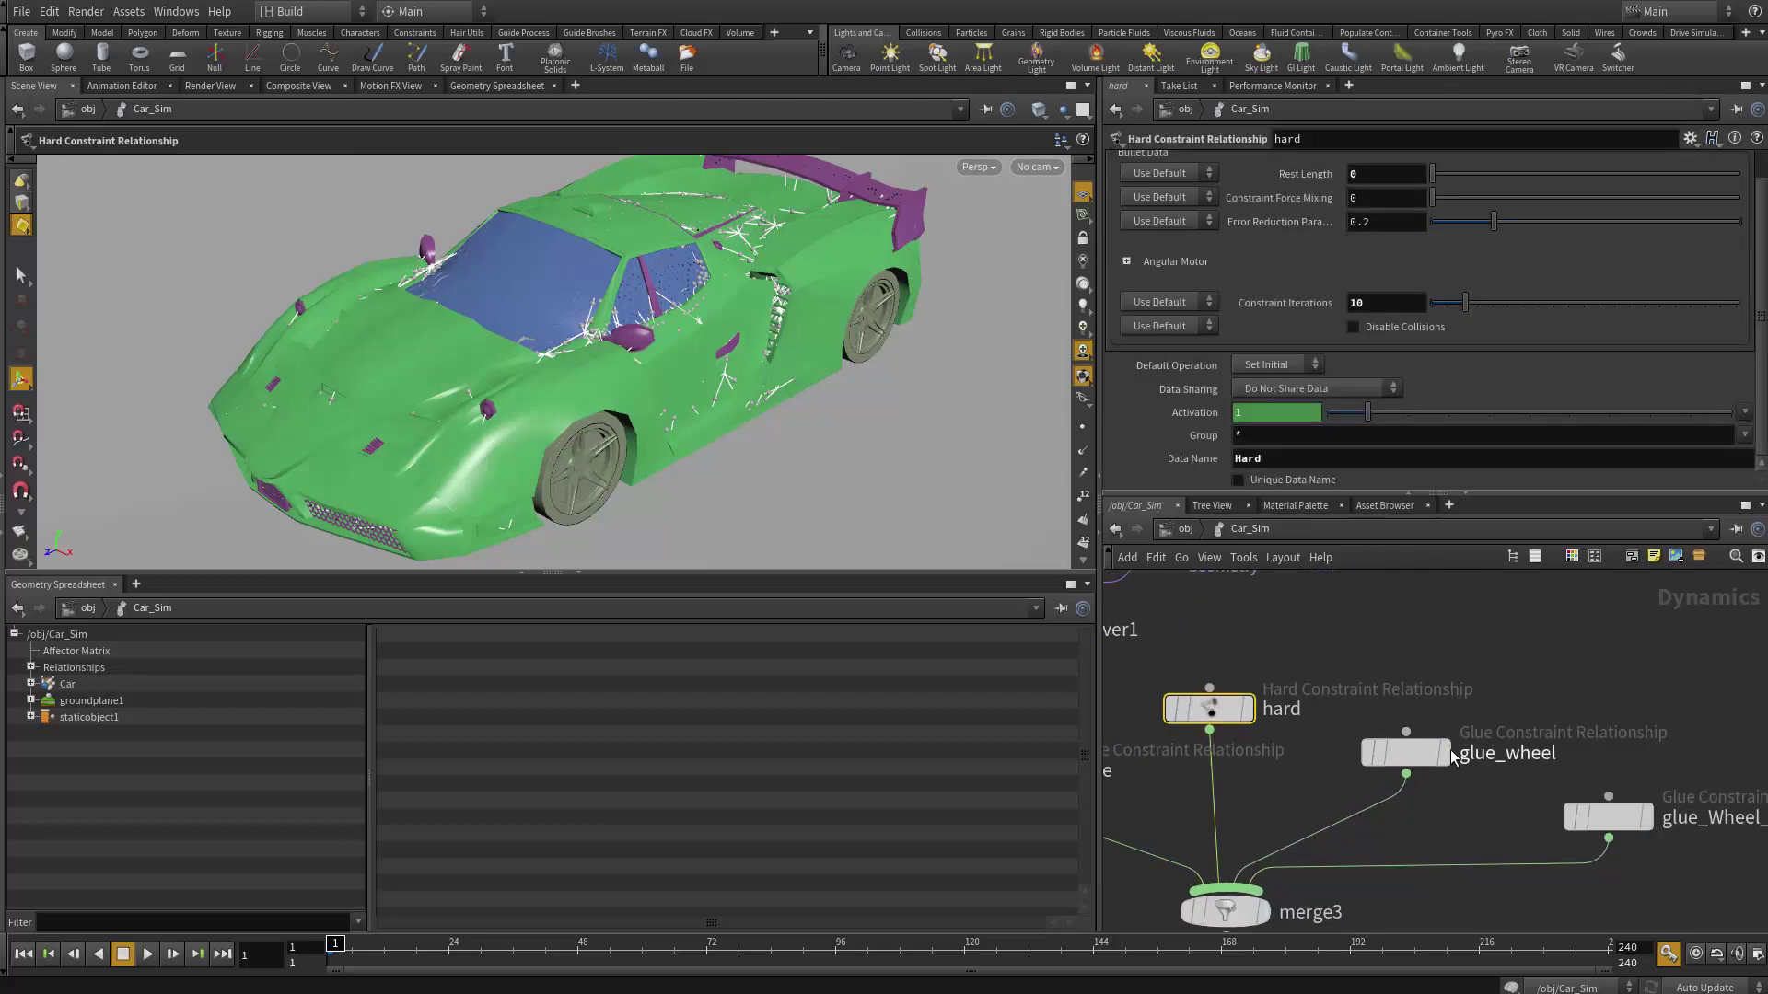
click(1406, 752)
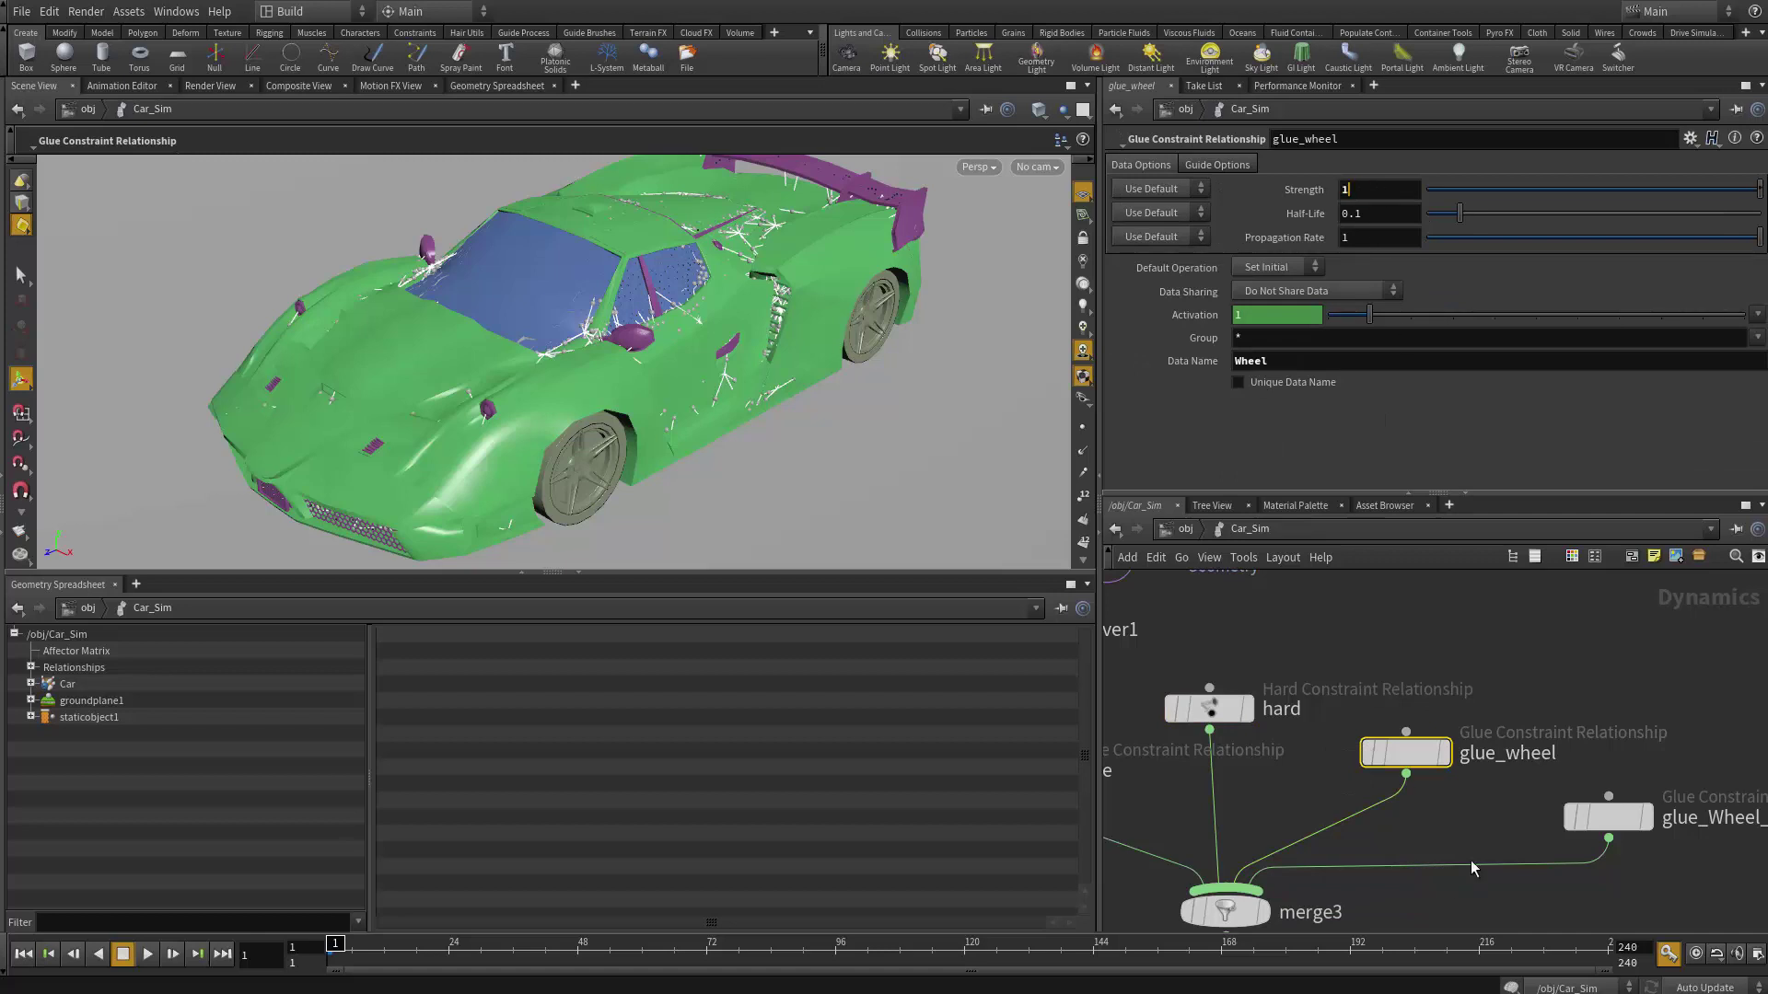
- Set the strength of the glue_Wheel_Other constraint to 1, keeping the network's output node displayed
middle_drag(1515, 866, 1480, 779)
click(1506, 811)
scroll(1489, 824, down, 5)
click(1342, 774)
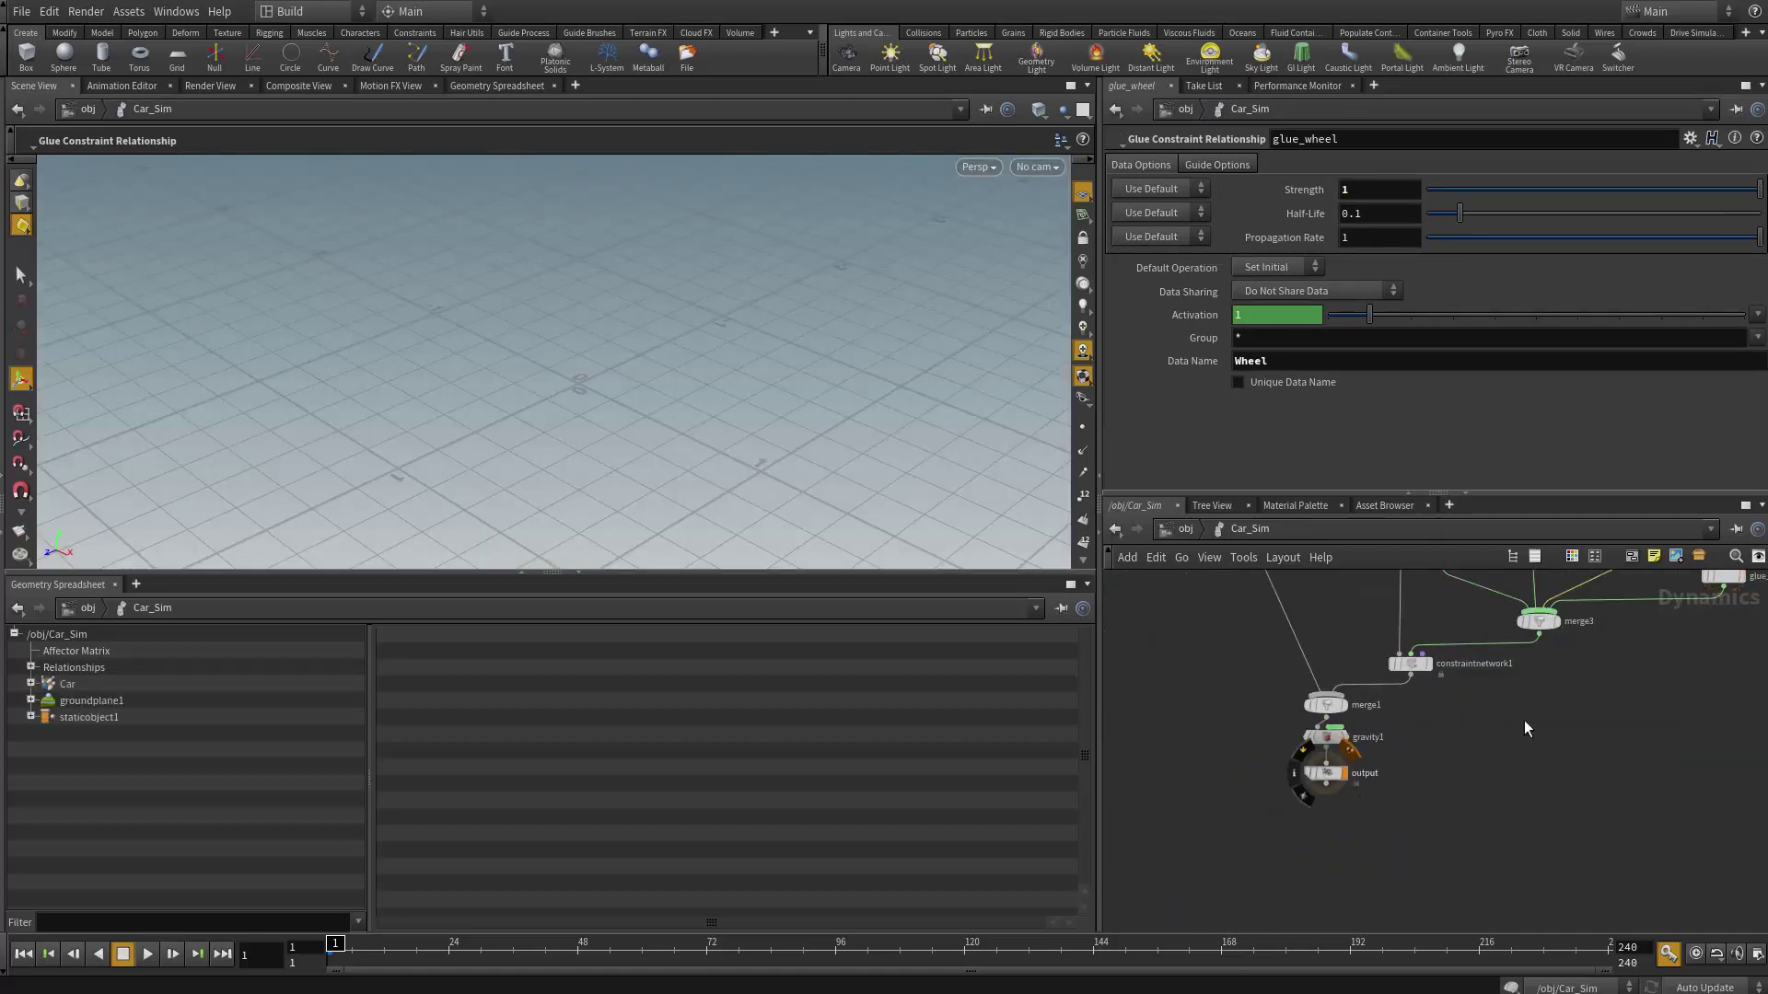
scroll(1434, 826, up, 5)
click(1434, 827)
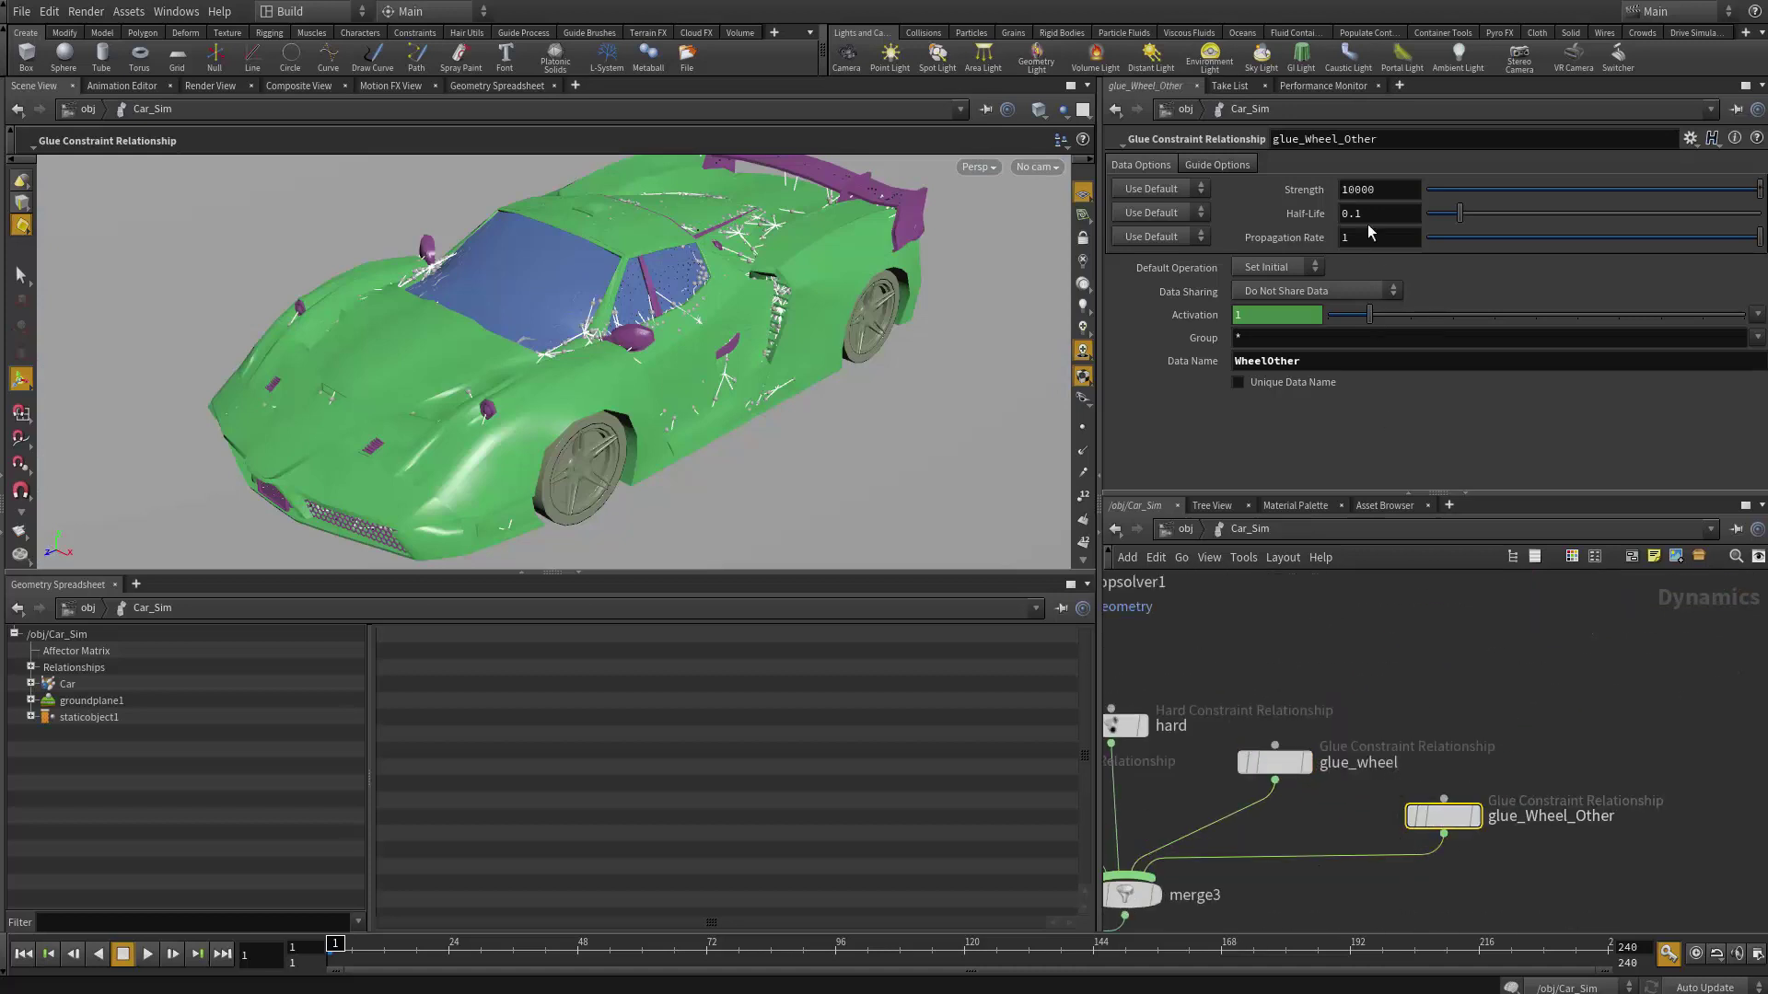
middle_drag(1415, 653, 1684, 617)
middle_drag(1487, 650, 1373, 647)
scroll(1372, 646, down, 2)
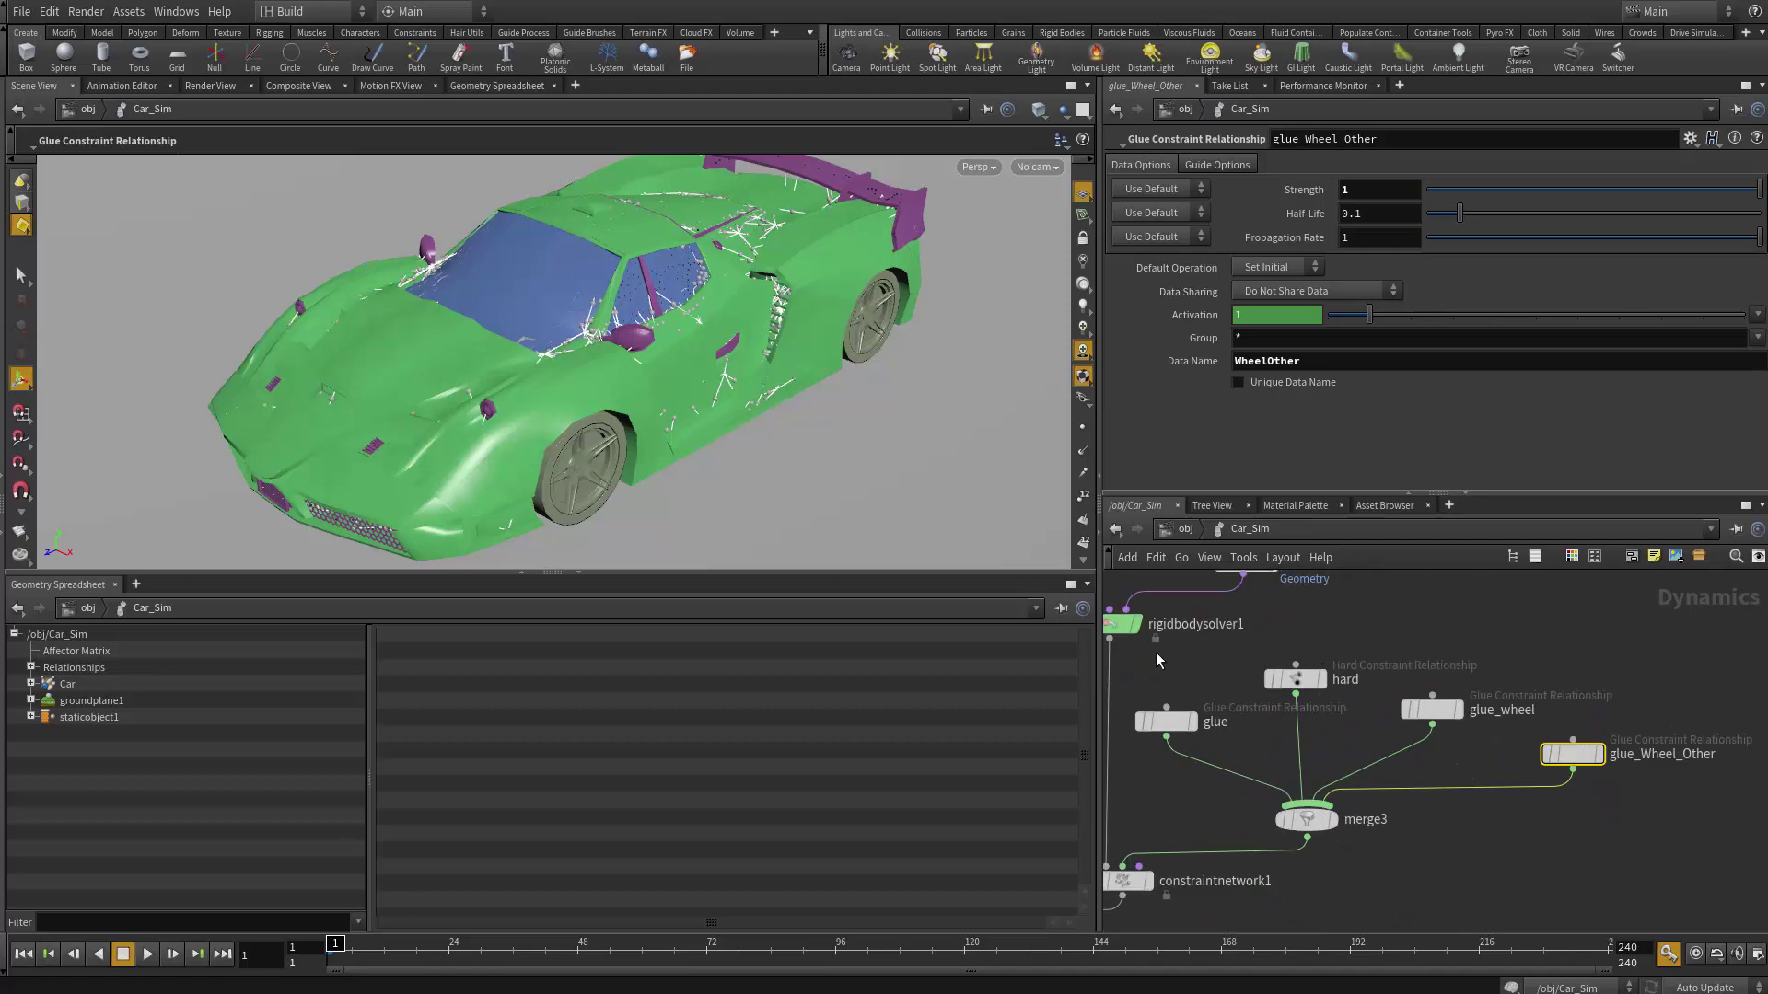
- Select the four constraint relationship nodes together and check the strengths of glue and glue_wheel individually
drag(1135, 652, 1607, 783)
middle_drag(1428, 597, 1475, 600)
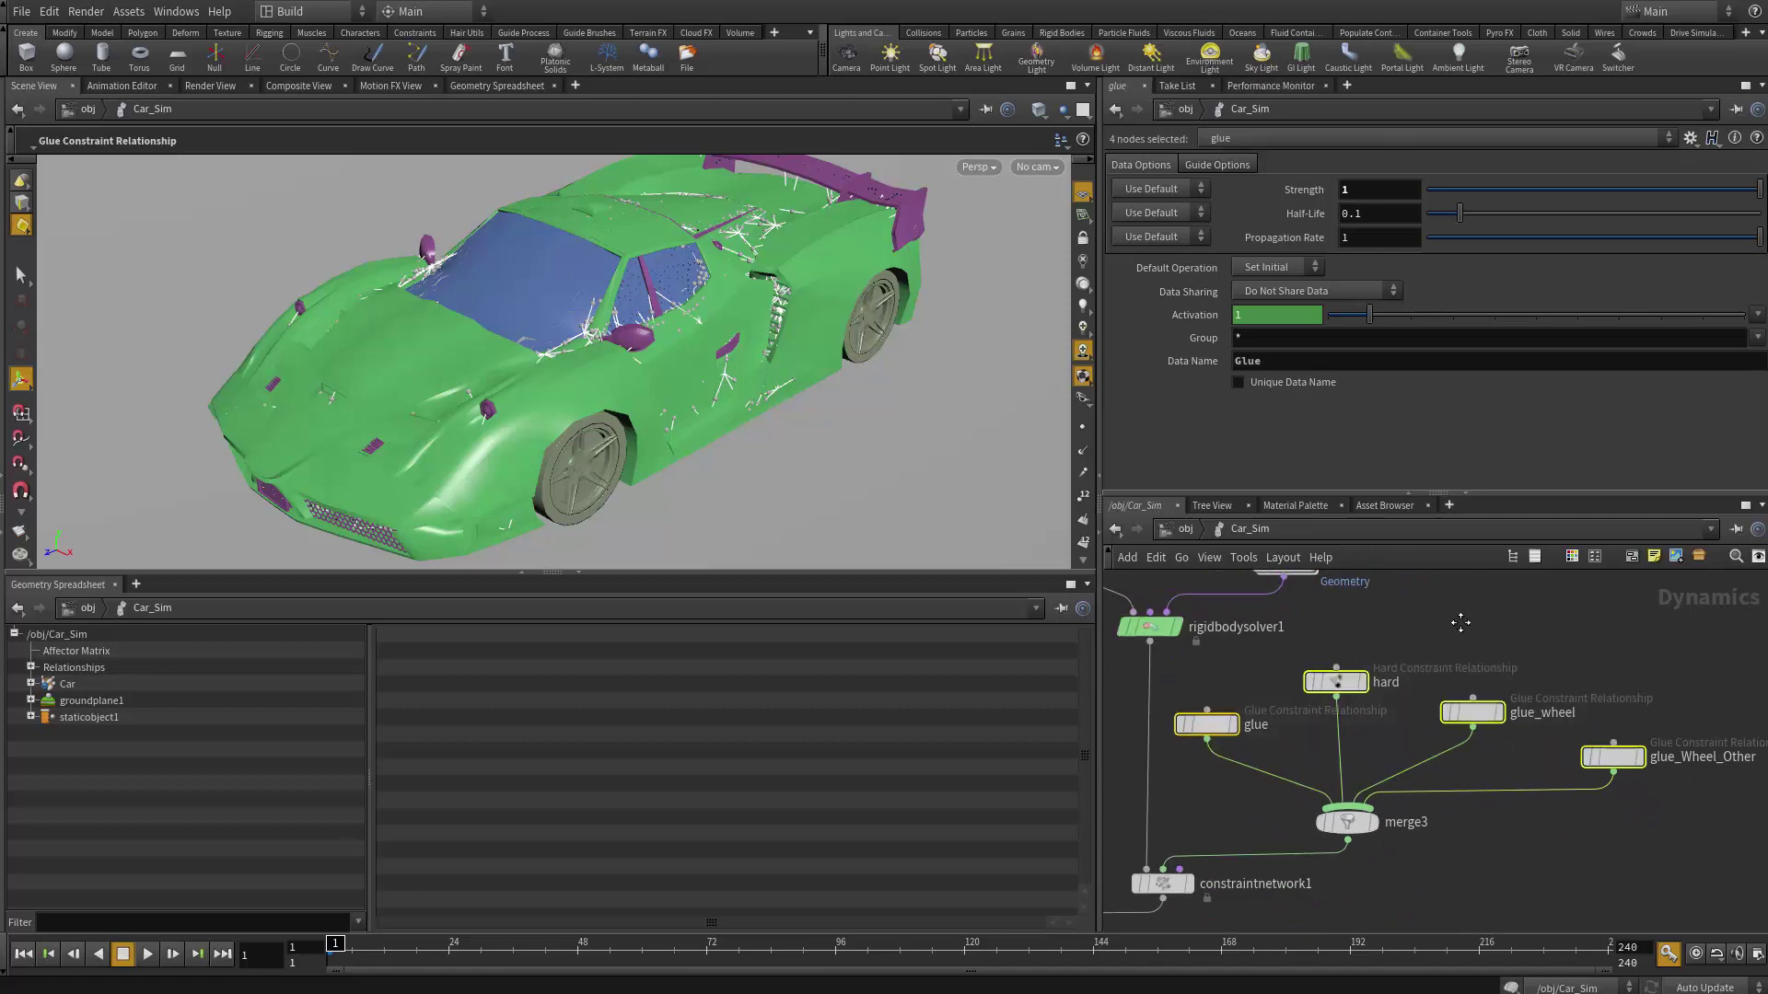
click(1211, 725)
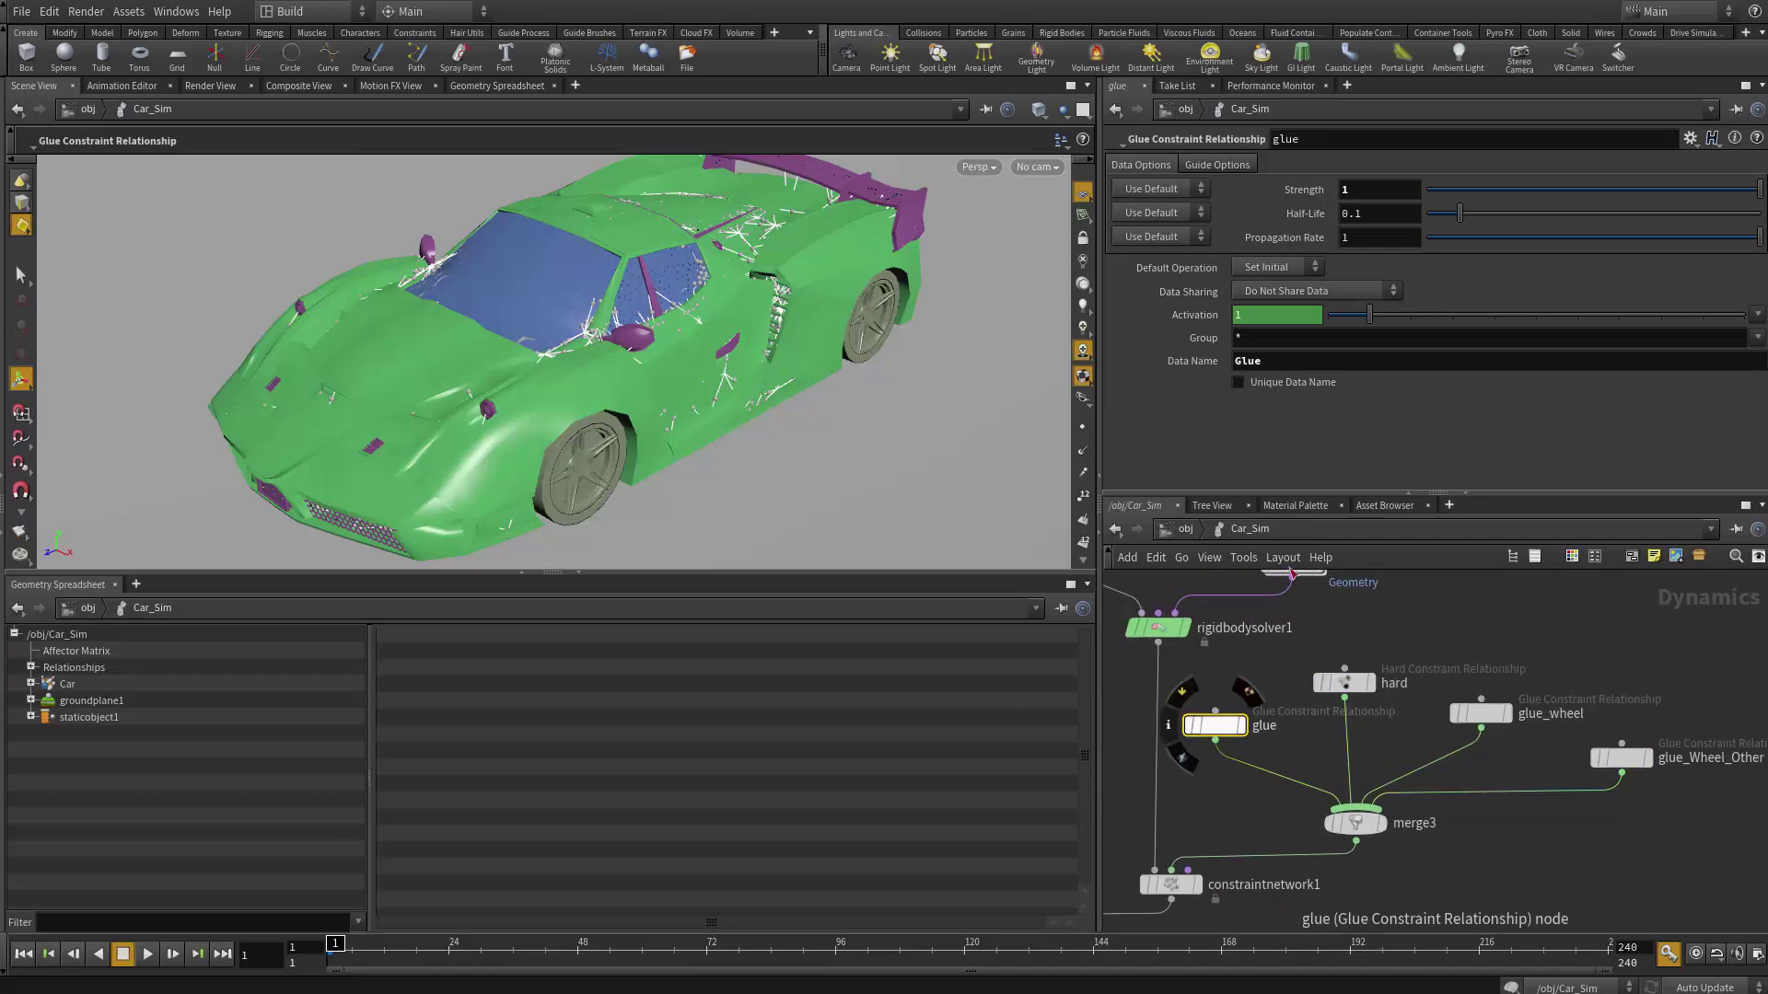
click(1483, 714)
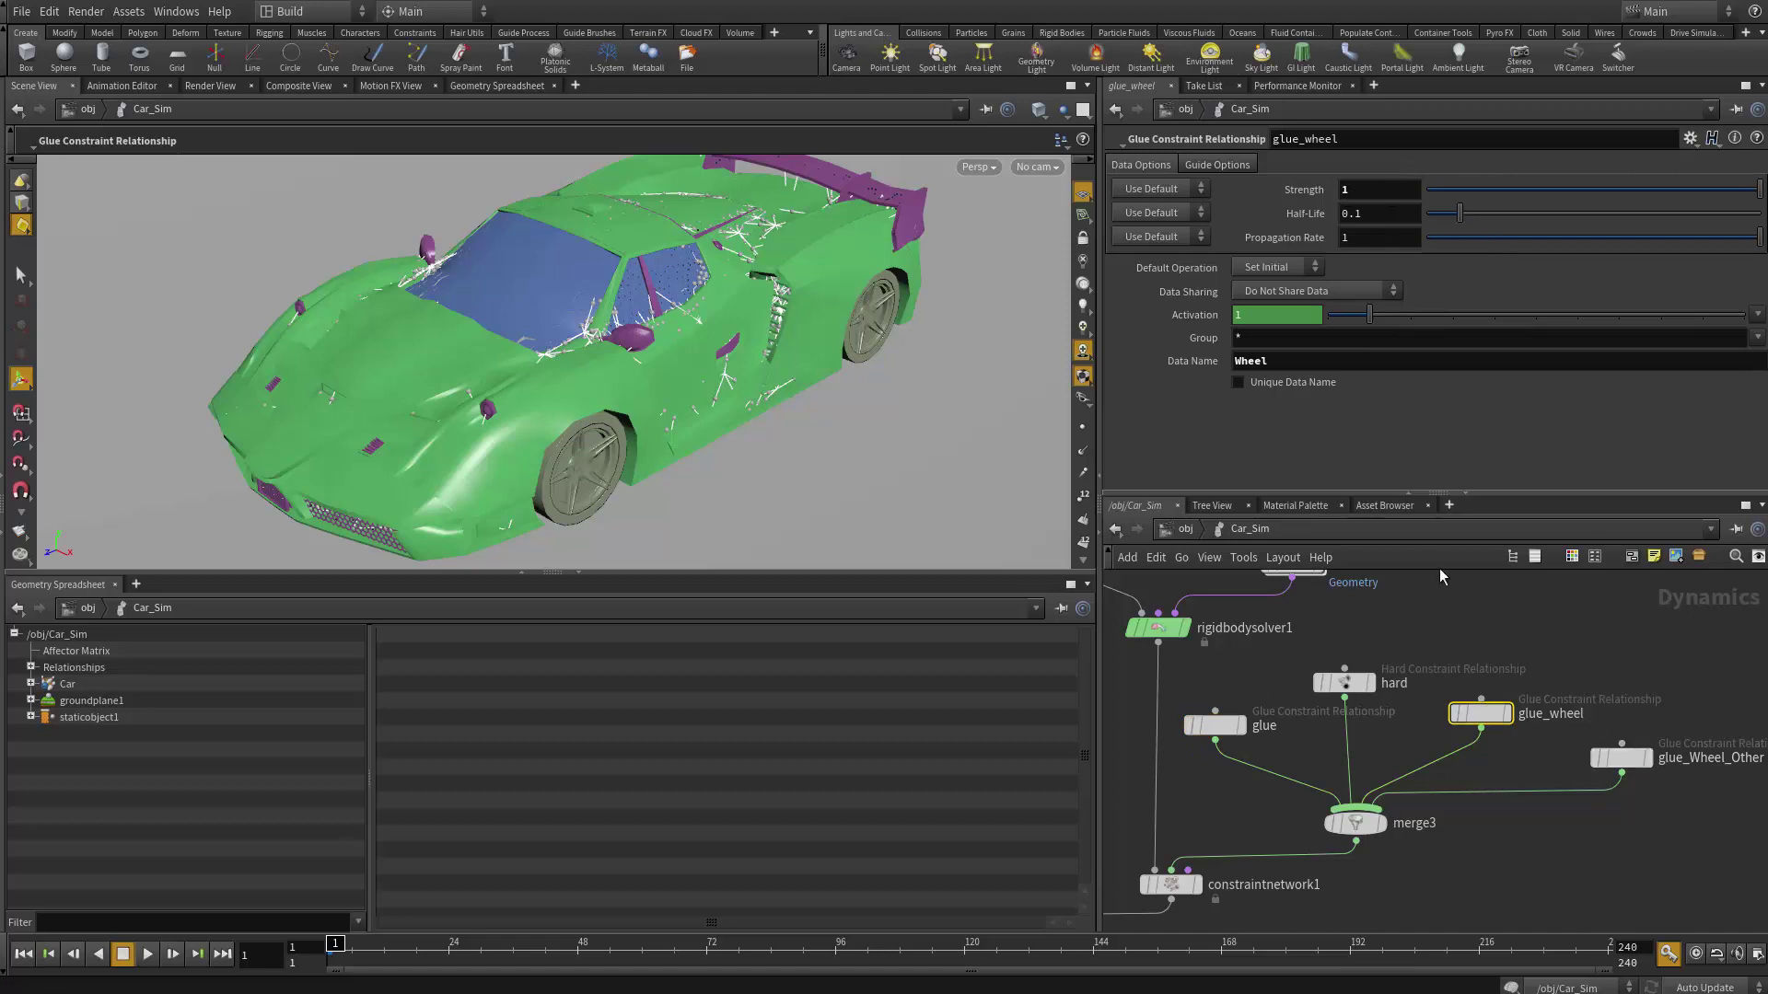
scroll(1496, 779, up, 2)
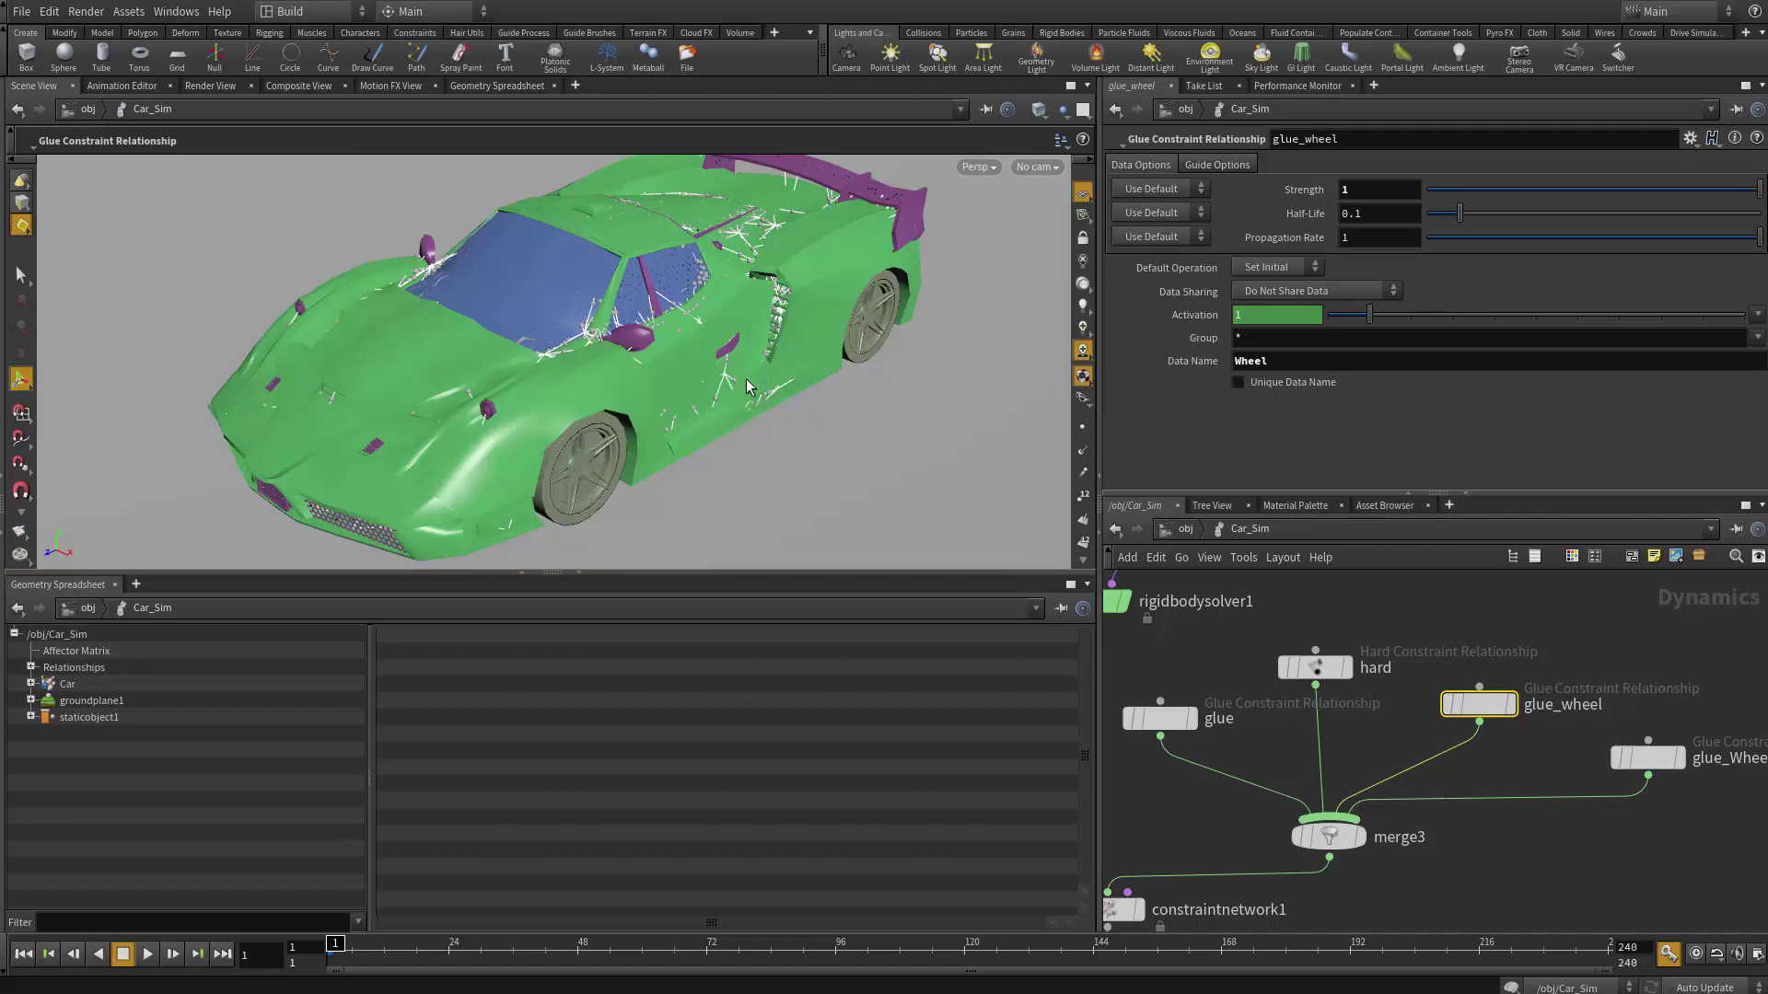
scroll(1234, 644, up, 1)
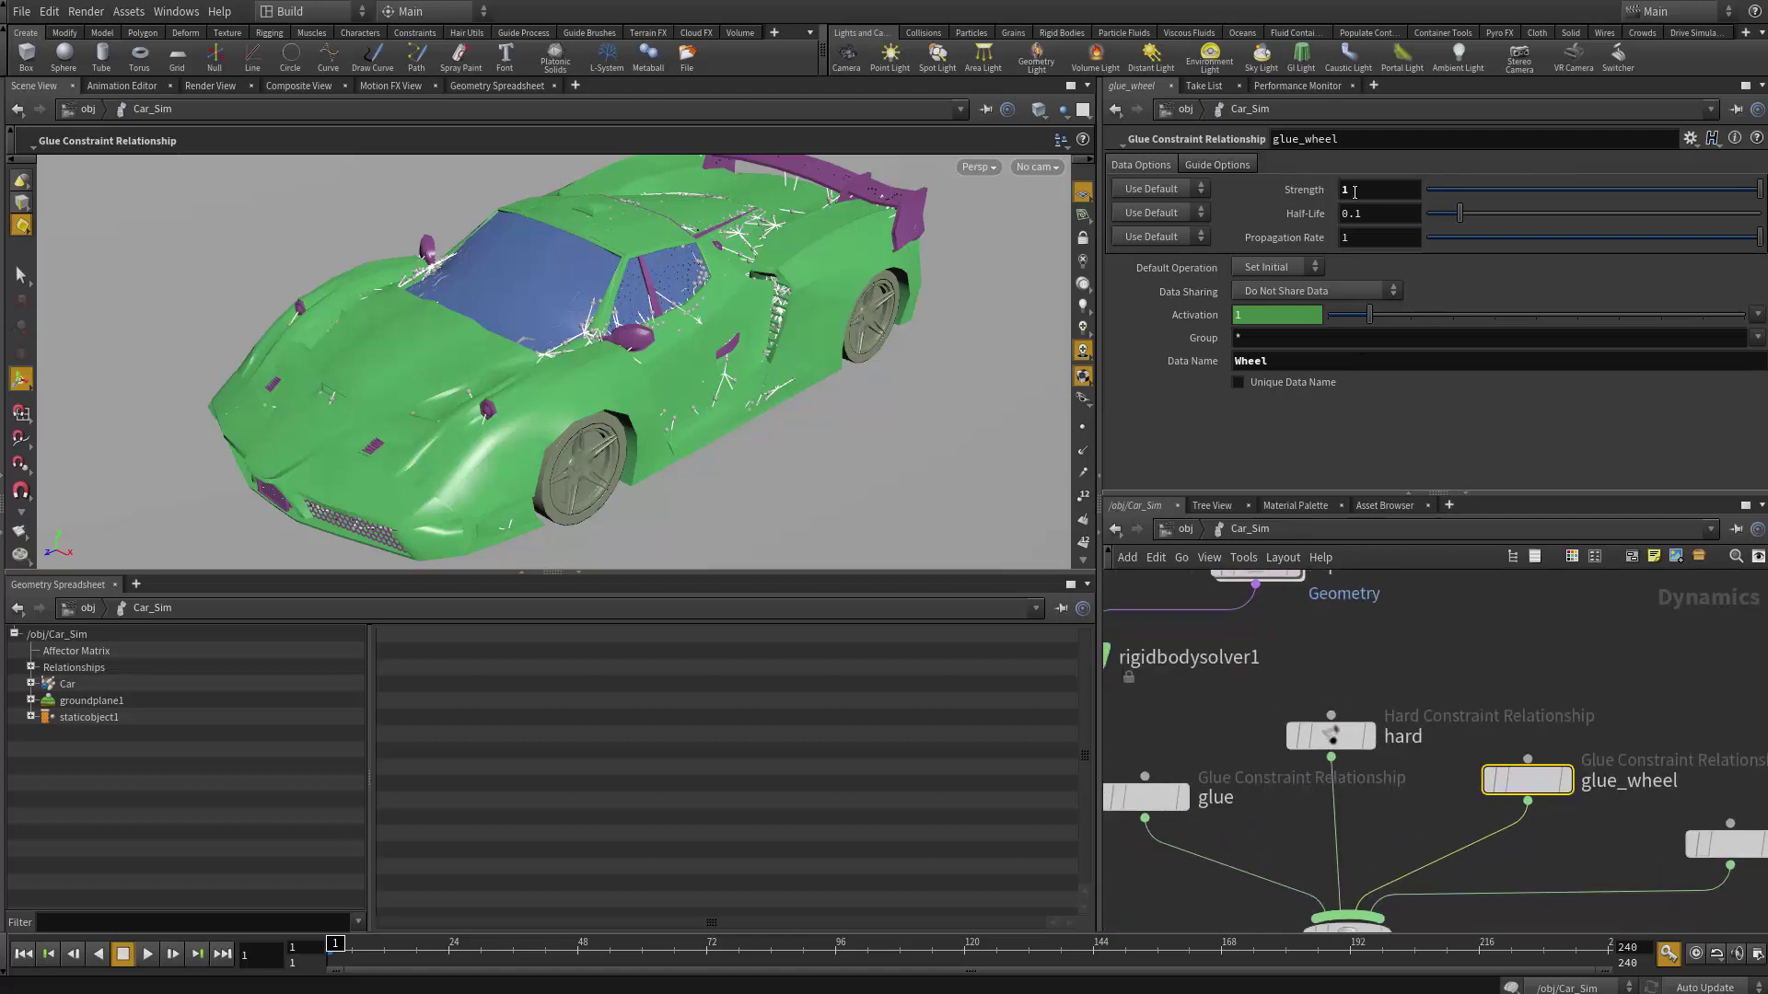
- Go to the Car geometry network and enlarge the parameter area to show the full code of the attribwrangle3 constraint wrangle
middle_drag(1315, 190, 1314, 196)
middle_drag(1473, 653, 1507, 631)
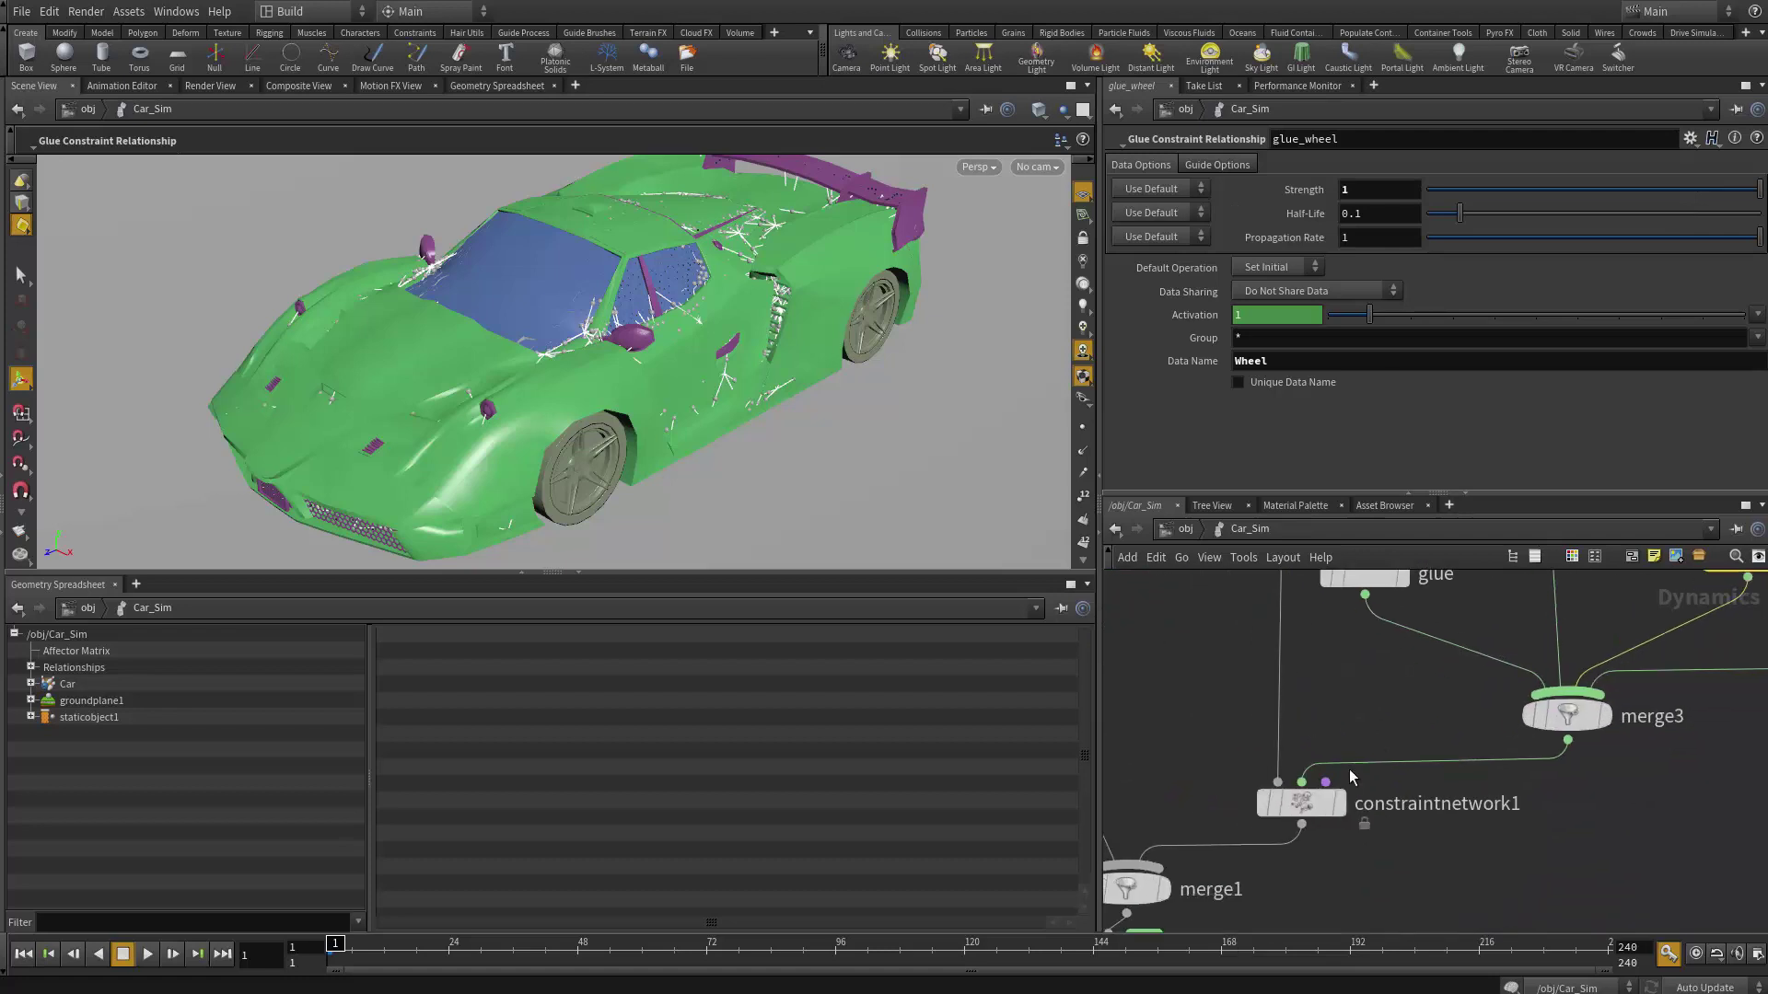
key(u)
middle_drag(1346, 742, 1558, 777)
double_click(1379, 732)
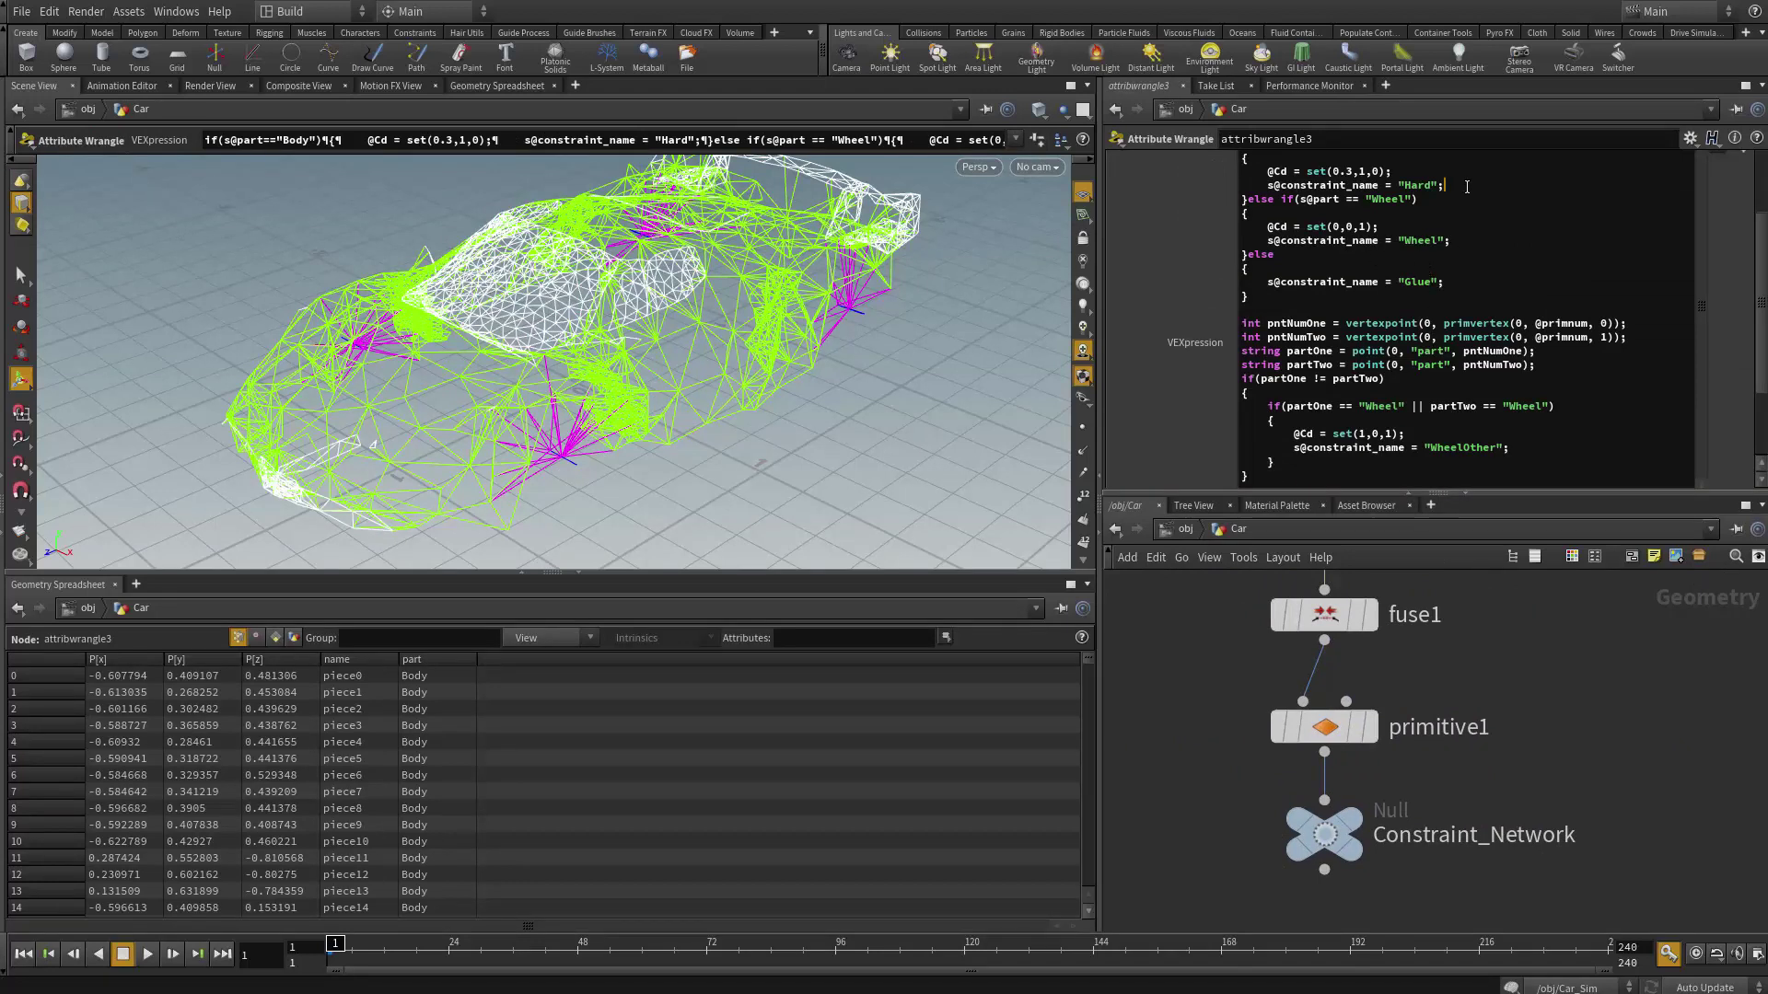
scroll(1764, 315, up, 2)
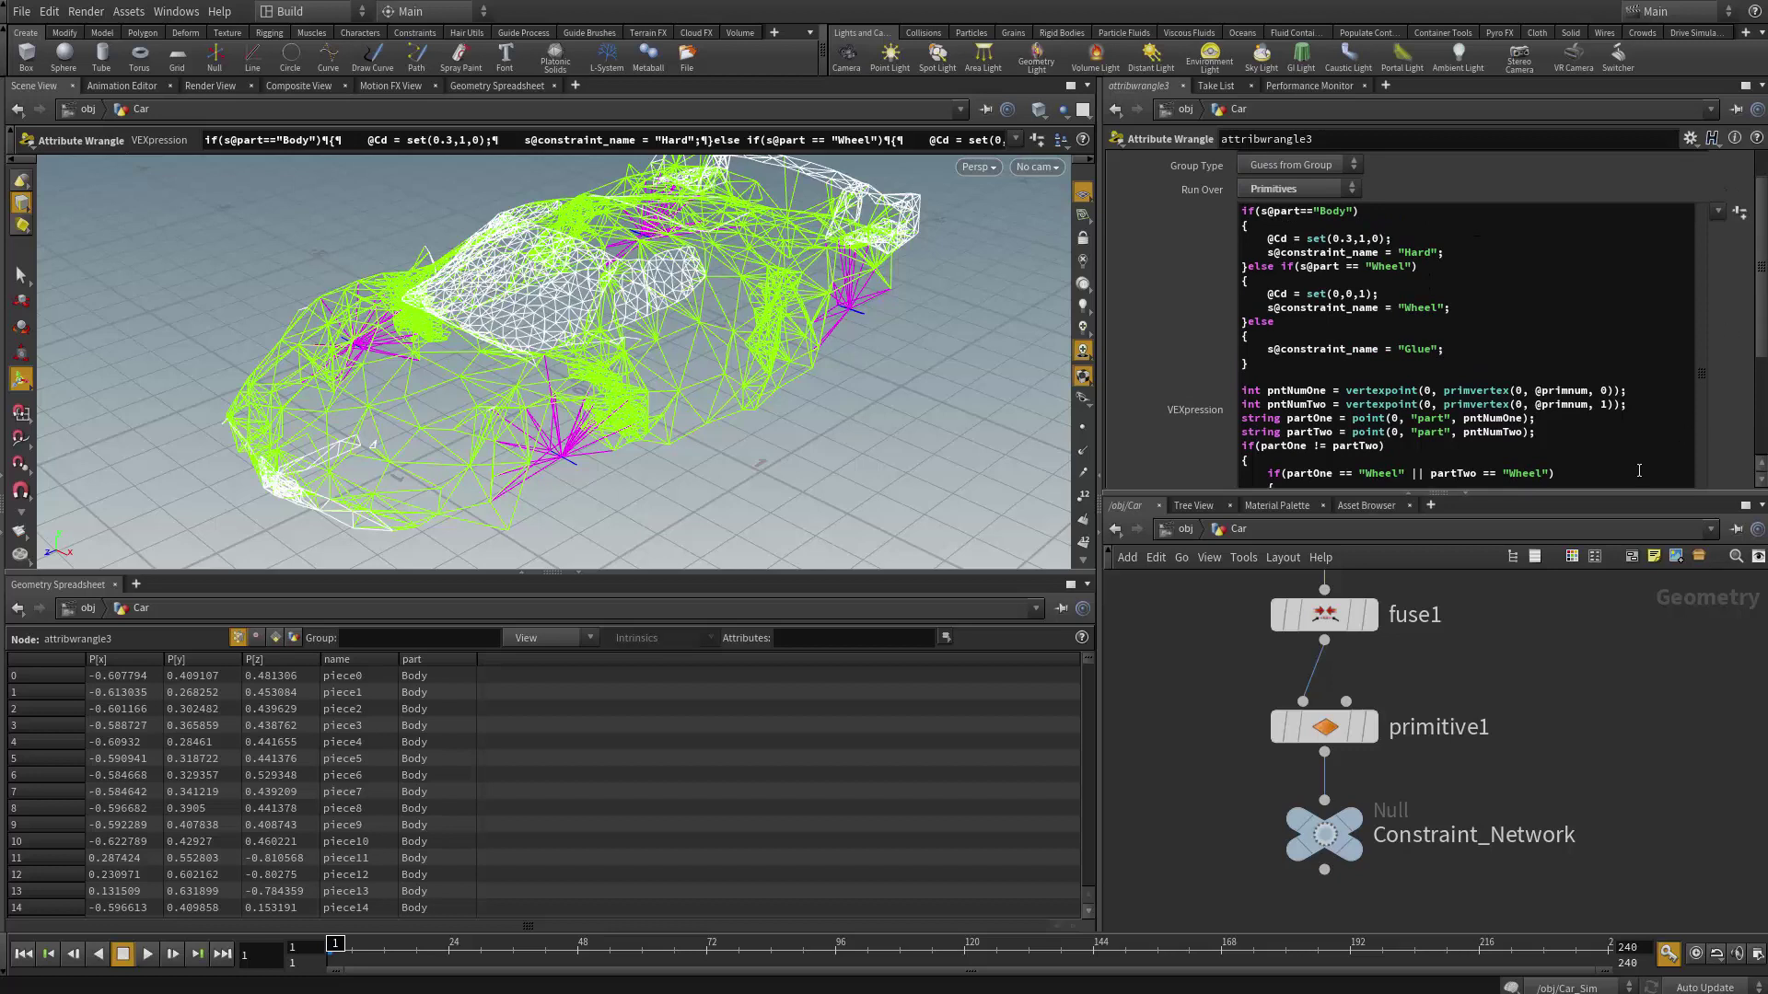
drag(1536, 495, 1484, 773)
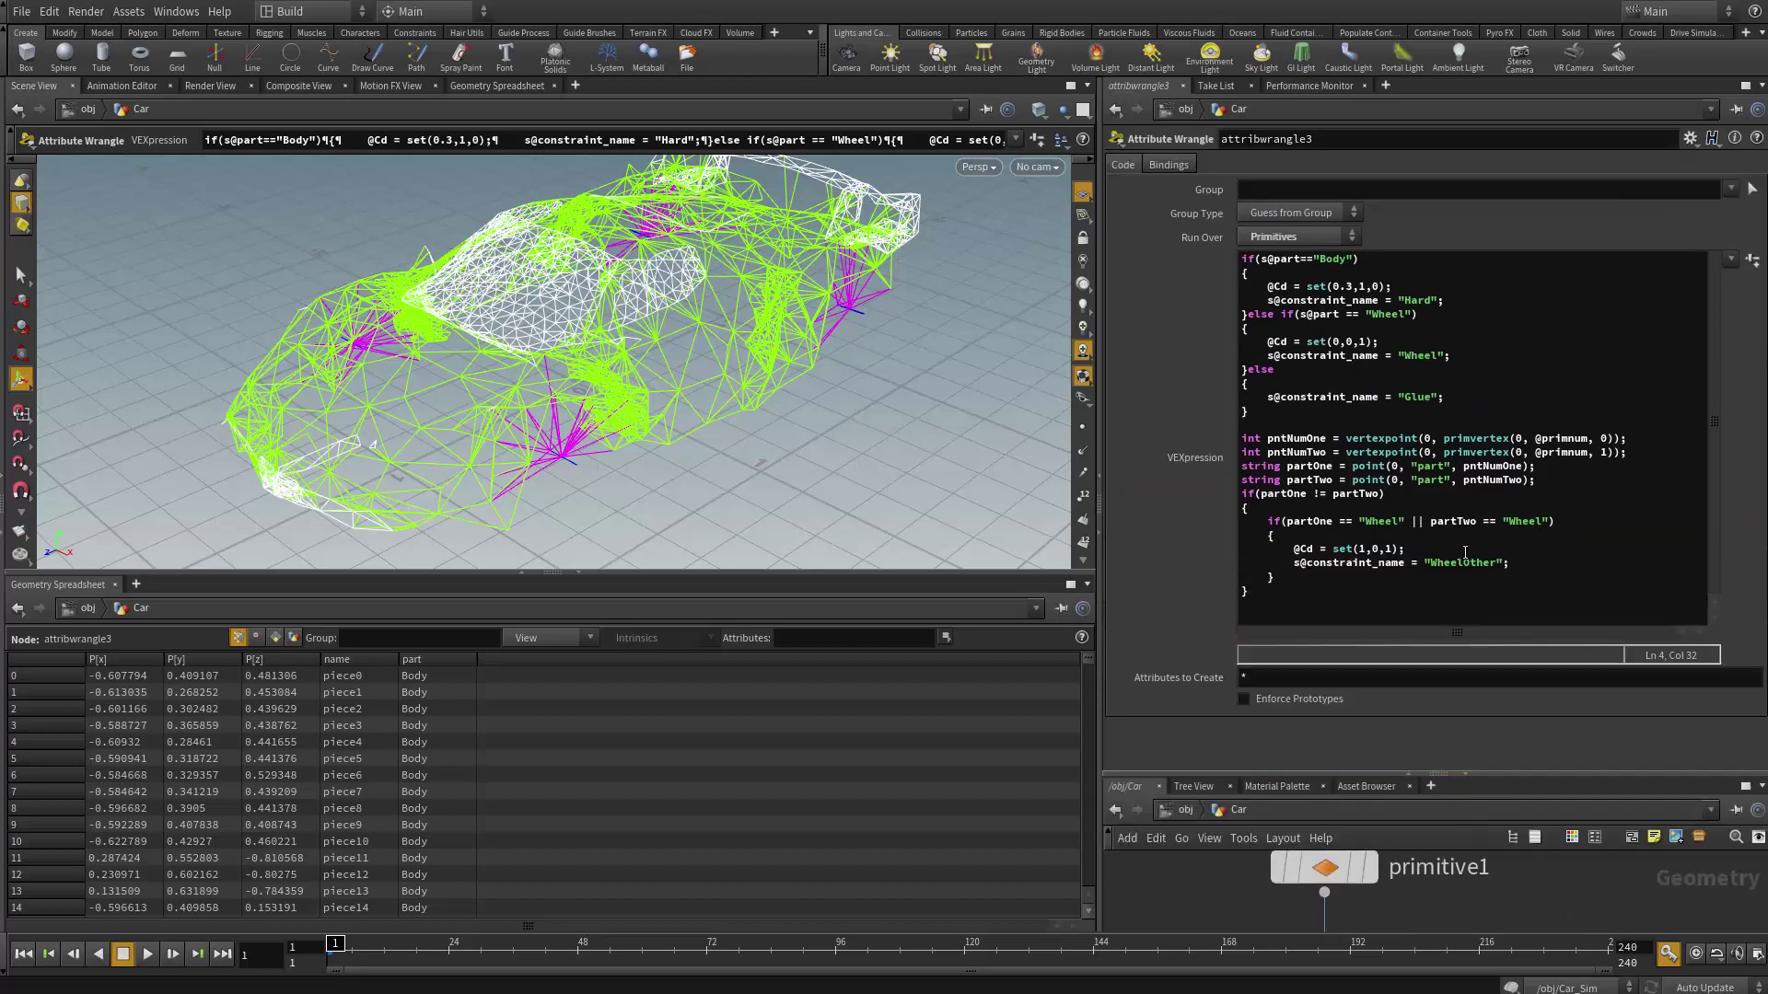
key(ctrl+b)
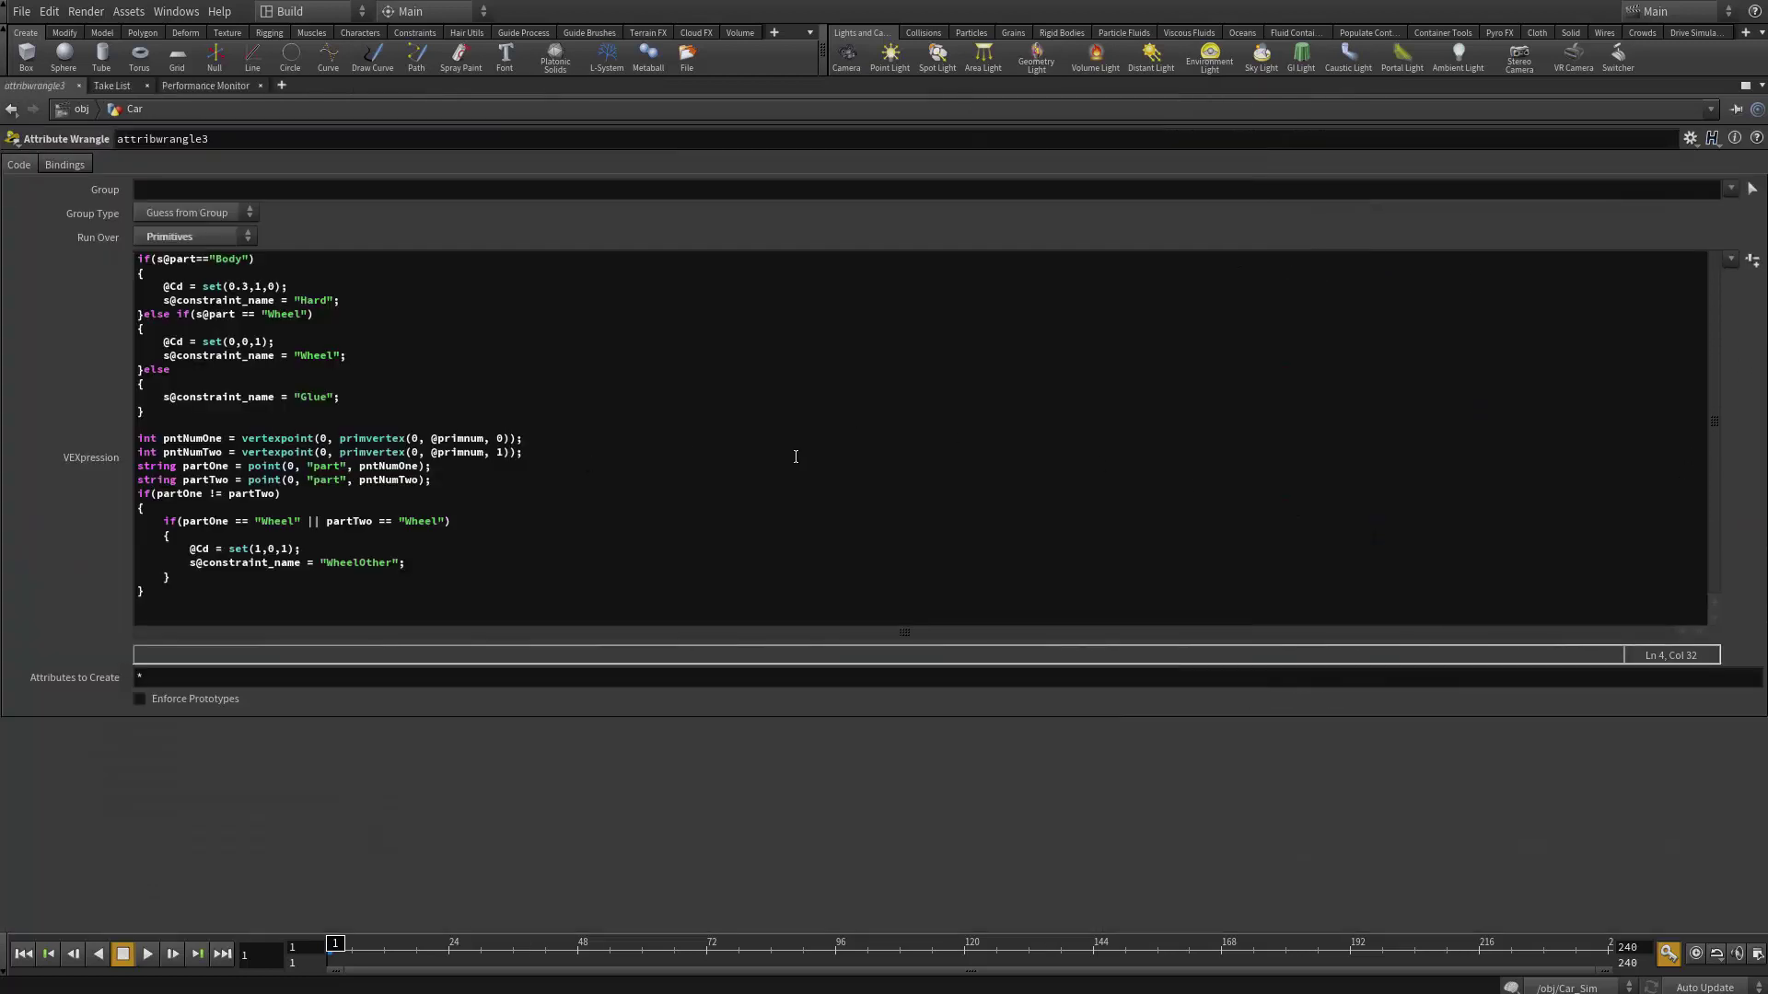
key(ctrl+b)
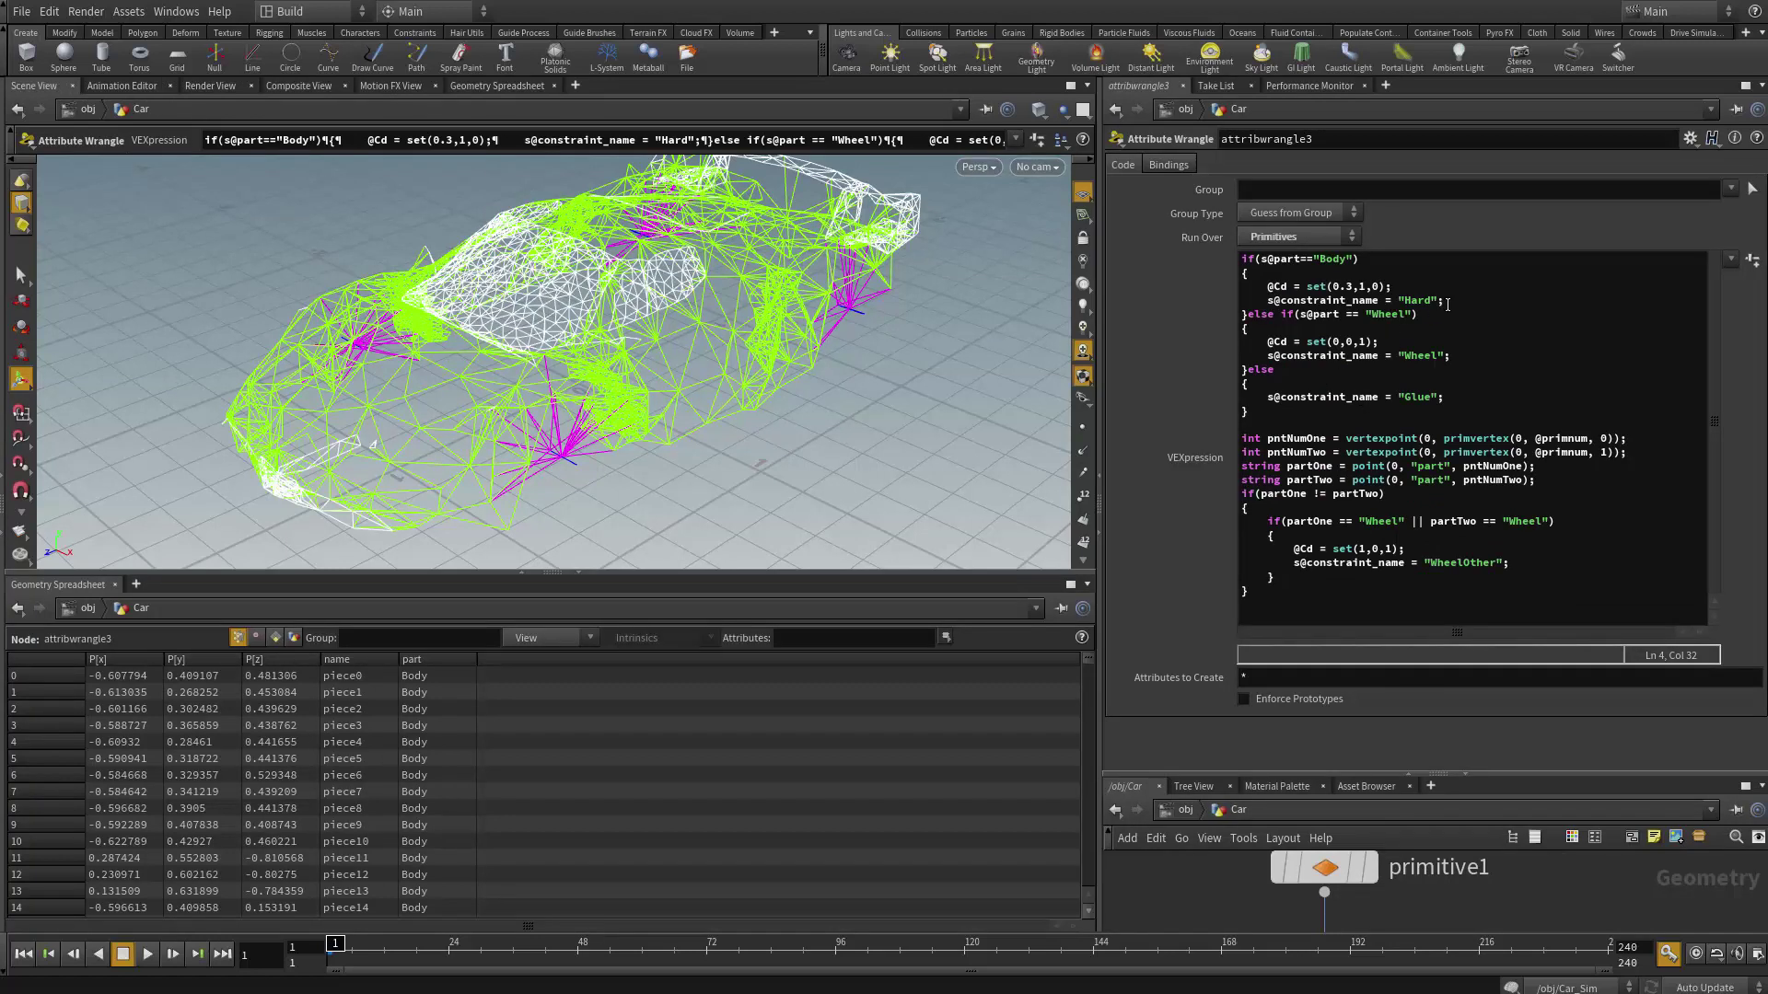
- Add the line f@strength = ch("Body_Glue_Strength"); to the Body branch of the wrangle code
key(Return)
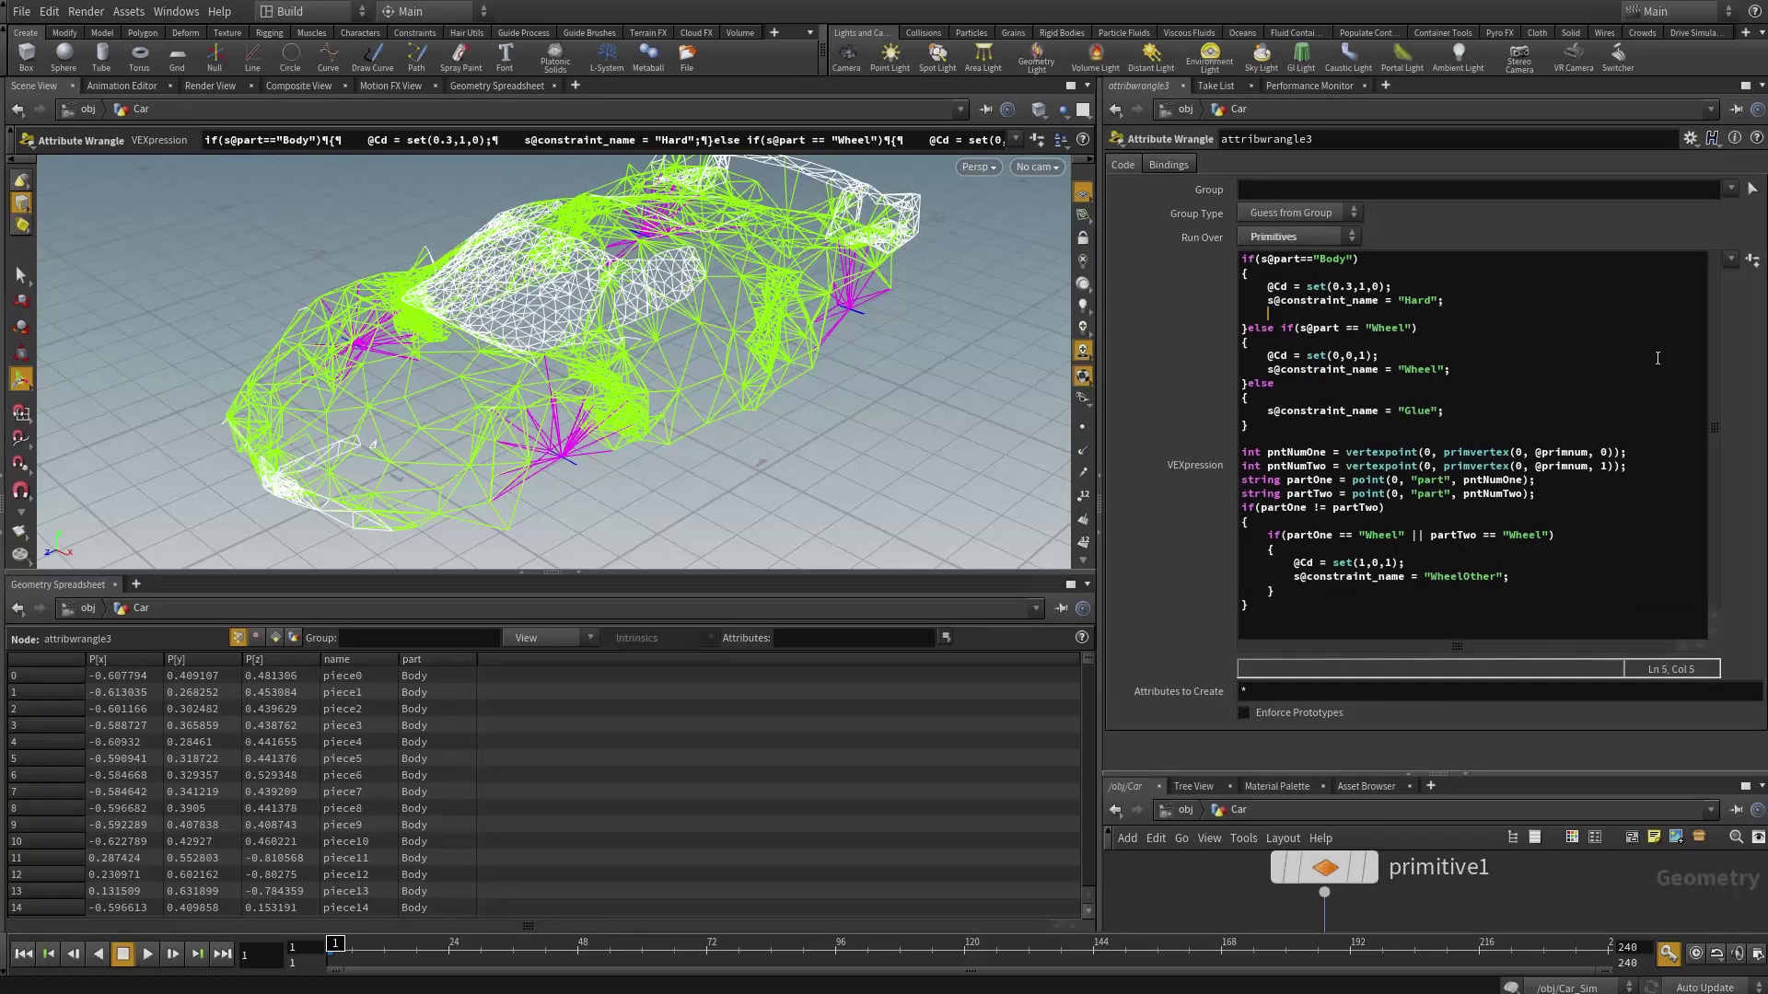
text(f@)
text(stren)
text(gth = ch)
text(();)
text(")
text(Body_Glue_)
text(St)
text(rength"))
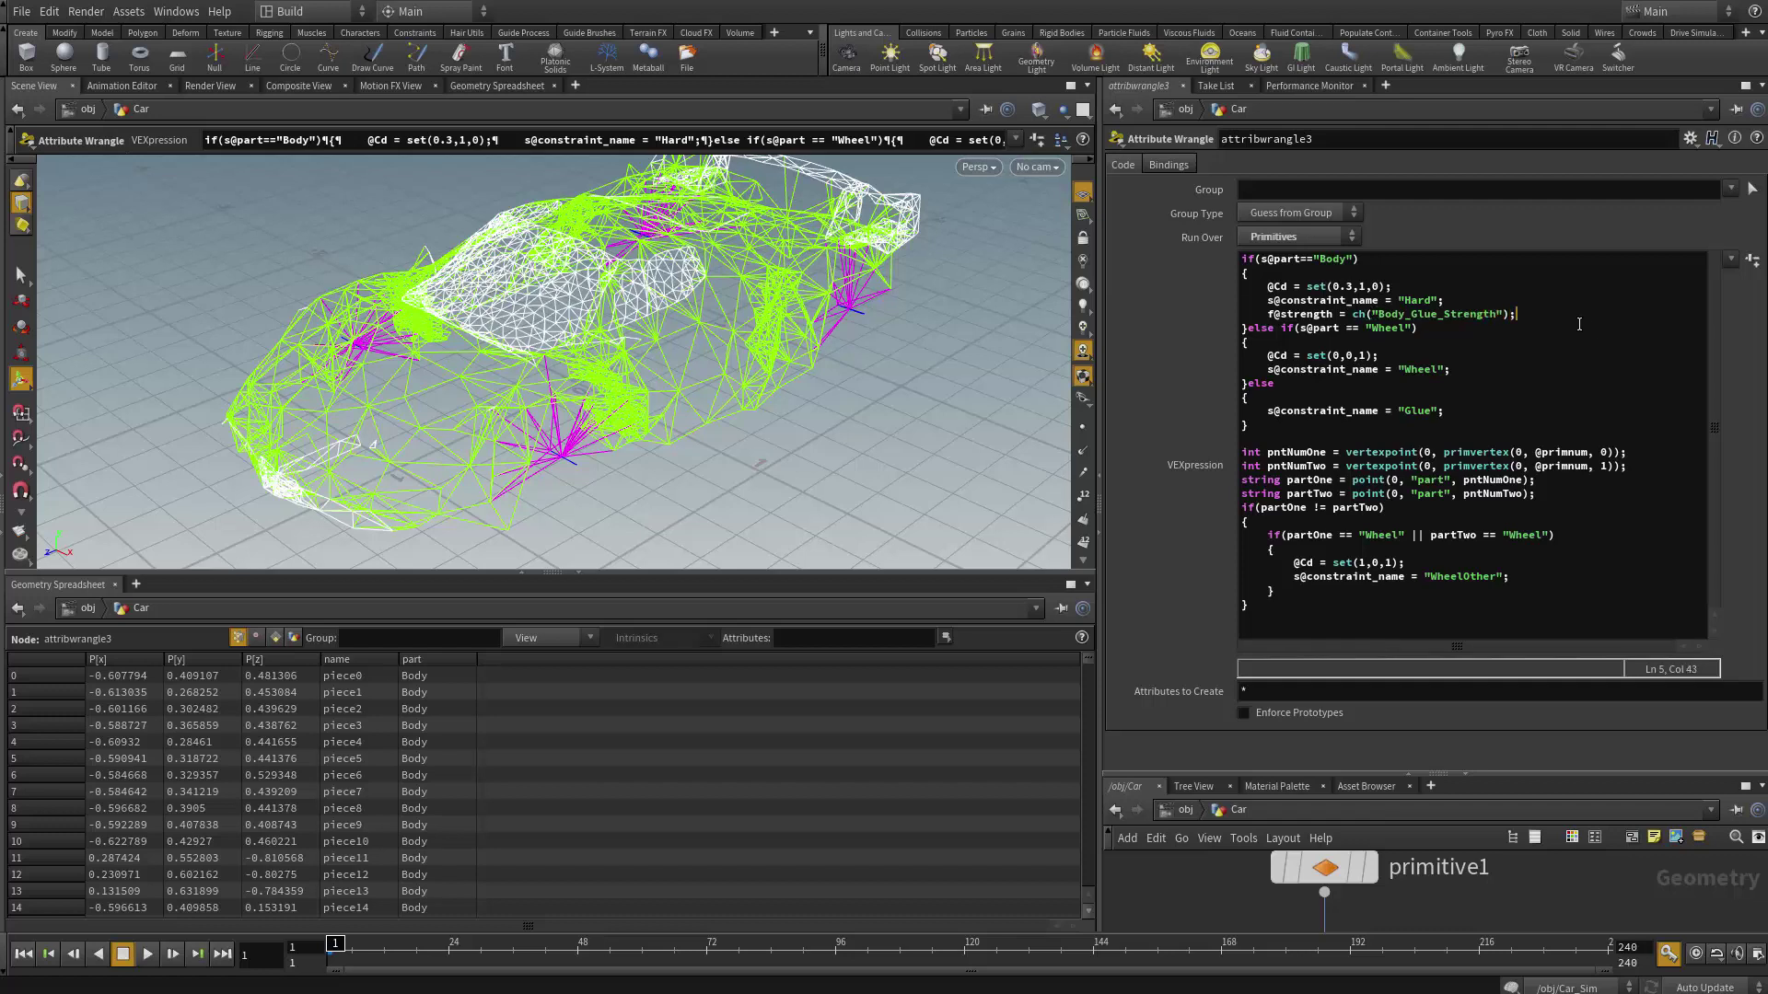
text(;)
- Copy the strength line into the Wheel branch, rename its channel Wheel_Glue_Strength and align its indentation
drag(1565, 315, 1221, 315)
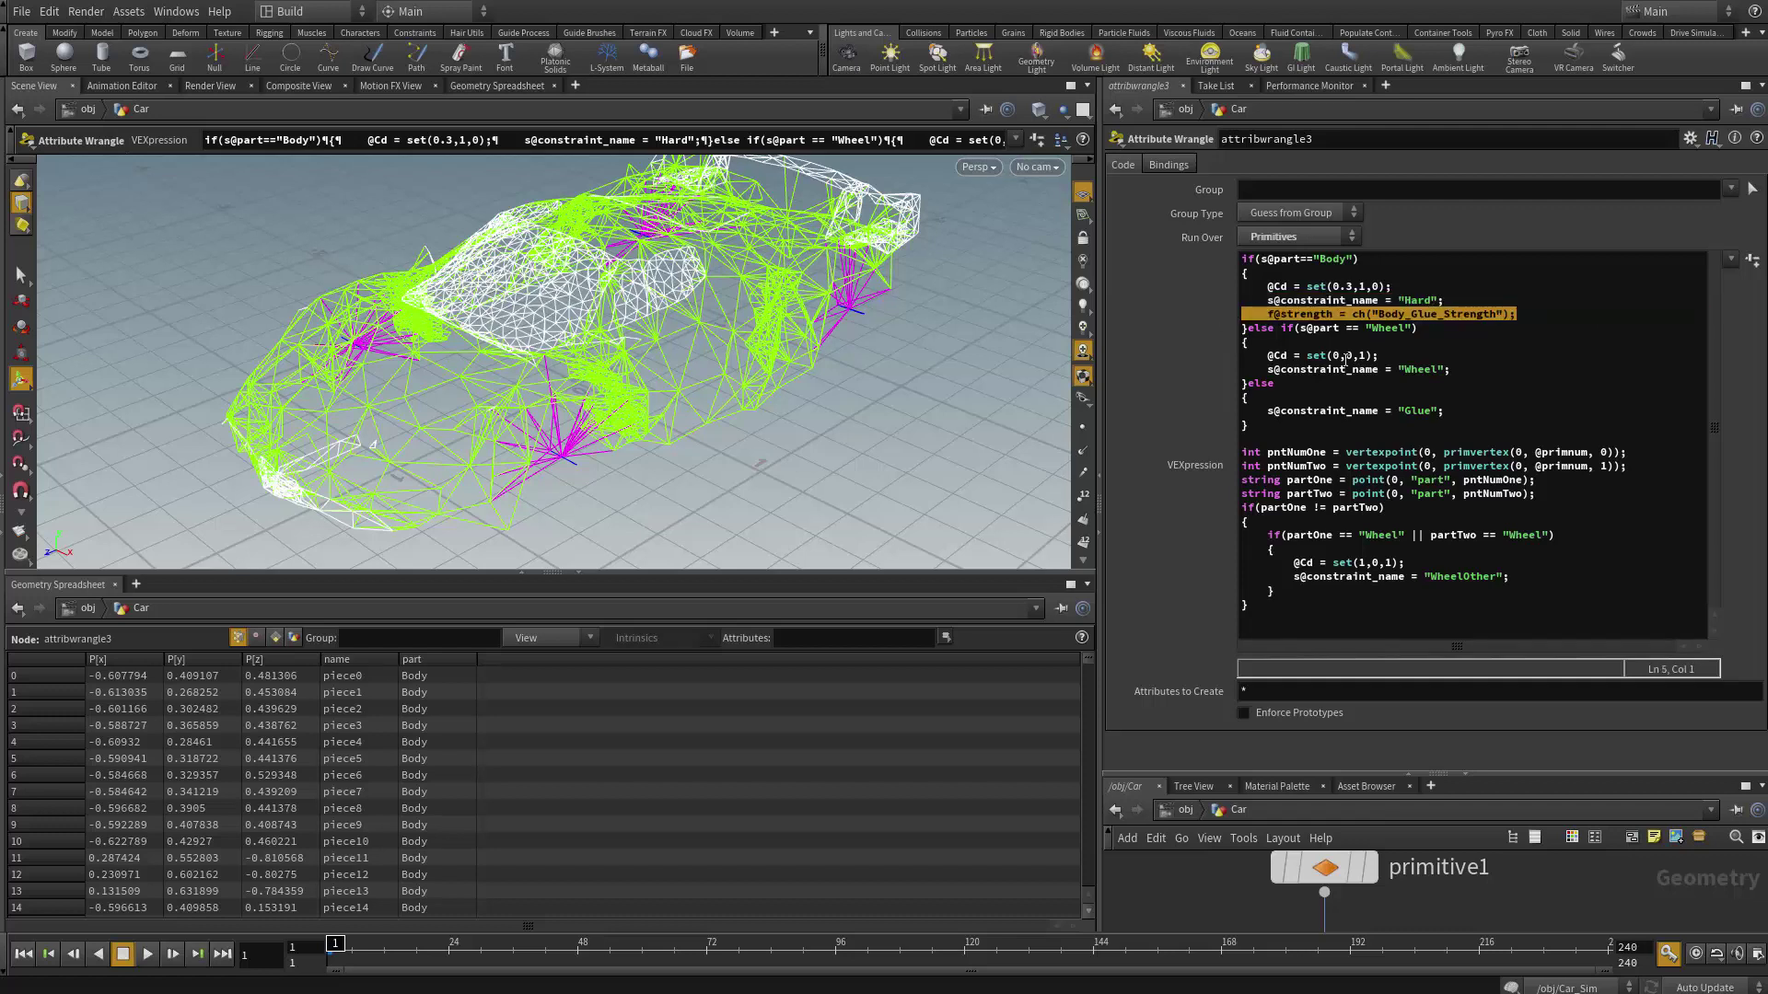
click(1492, 369)
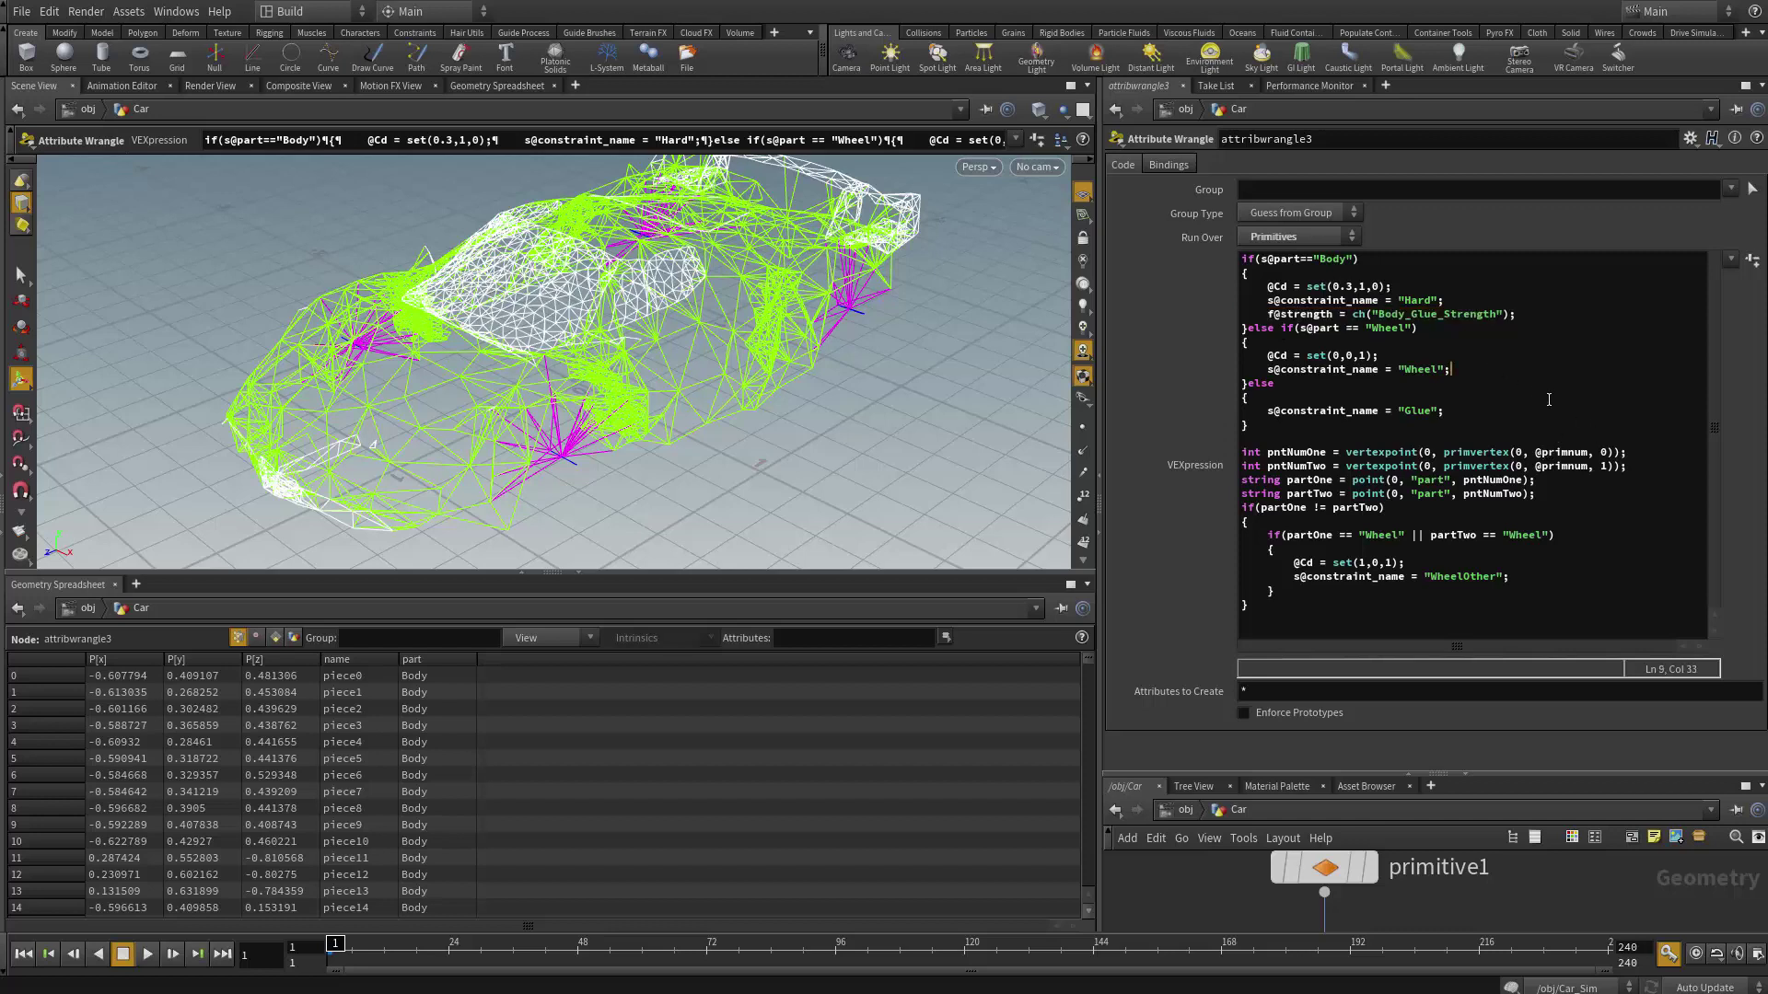
key(Return)
text(f@strength = ch("Body_Glue_Strength");)
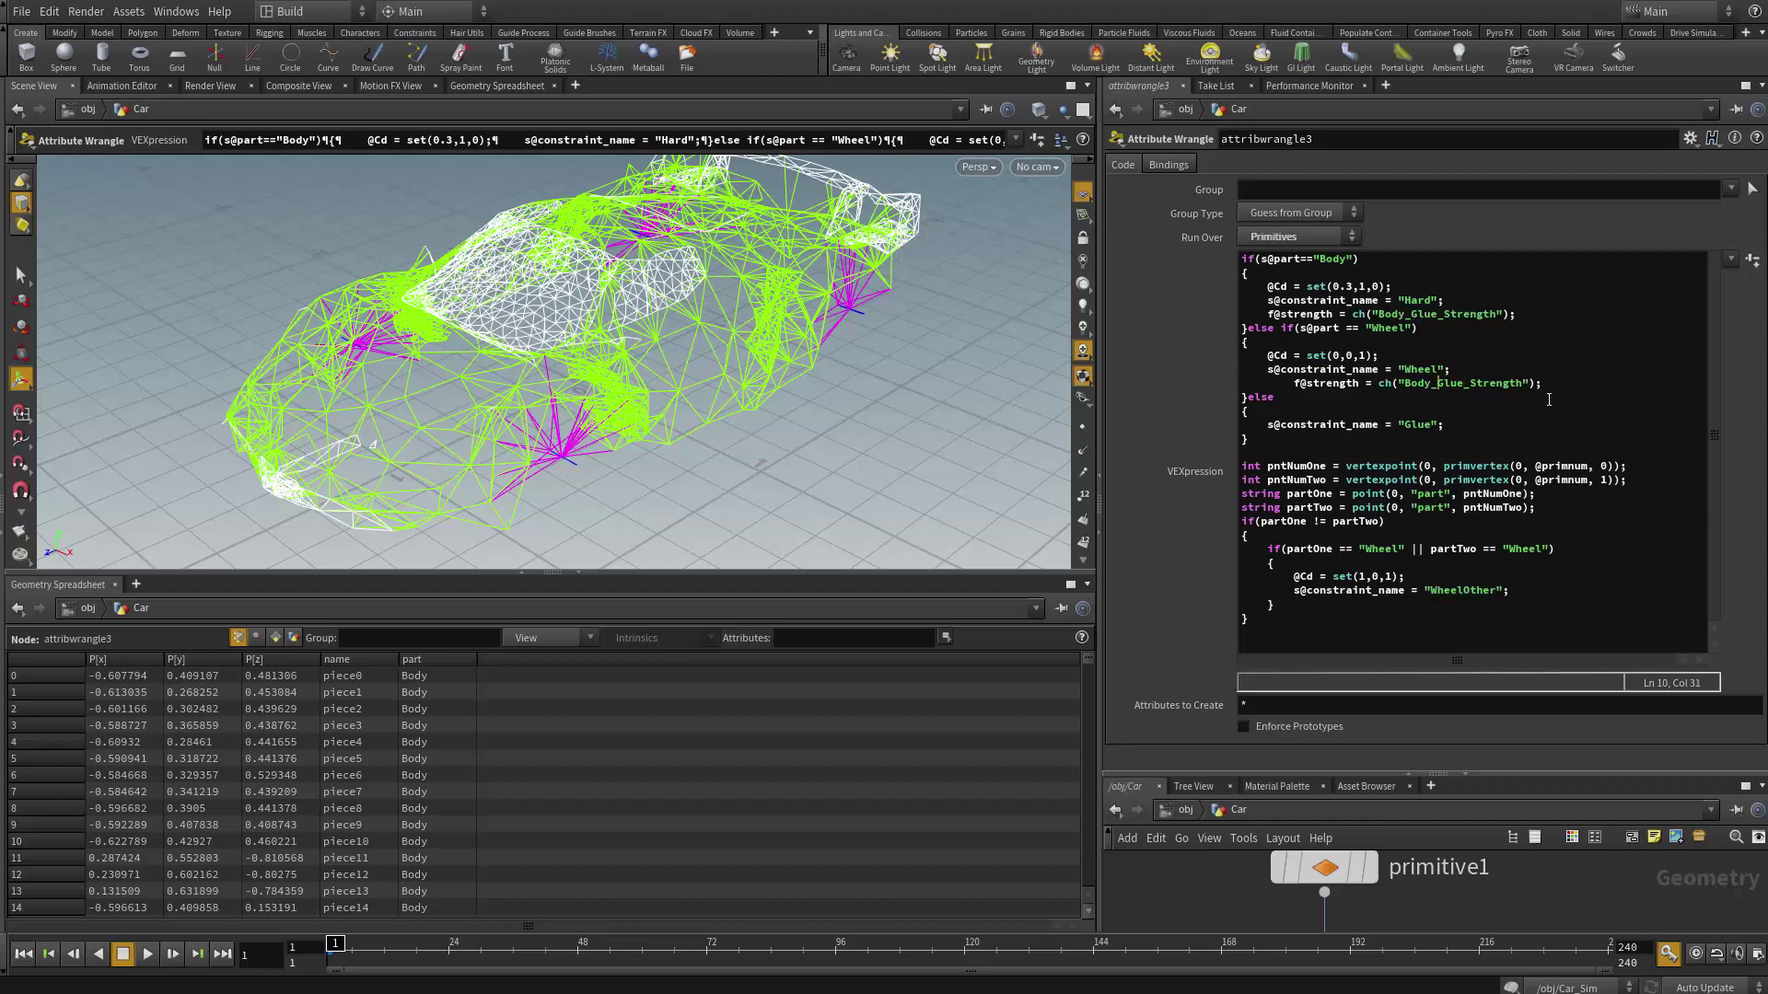
key(BackSpace)
key(BackSpace)
key(BackSpace)
key(BackSpace)
text(Wheel)
click(1291, 383)
key(BackSpace)
key(BackSpace)
key(BackSpace)
key(BackSpace)
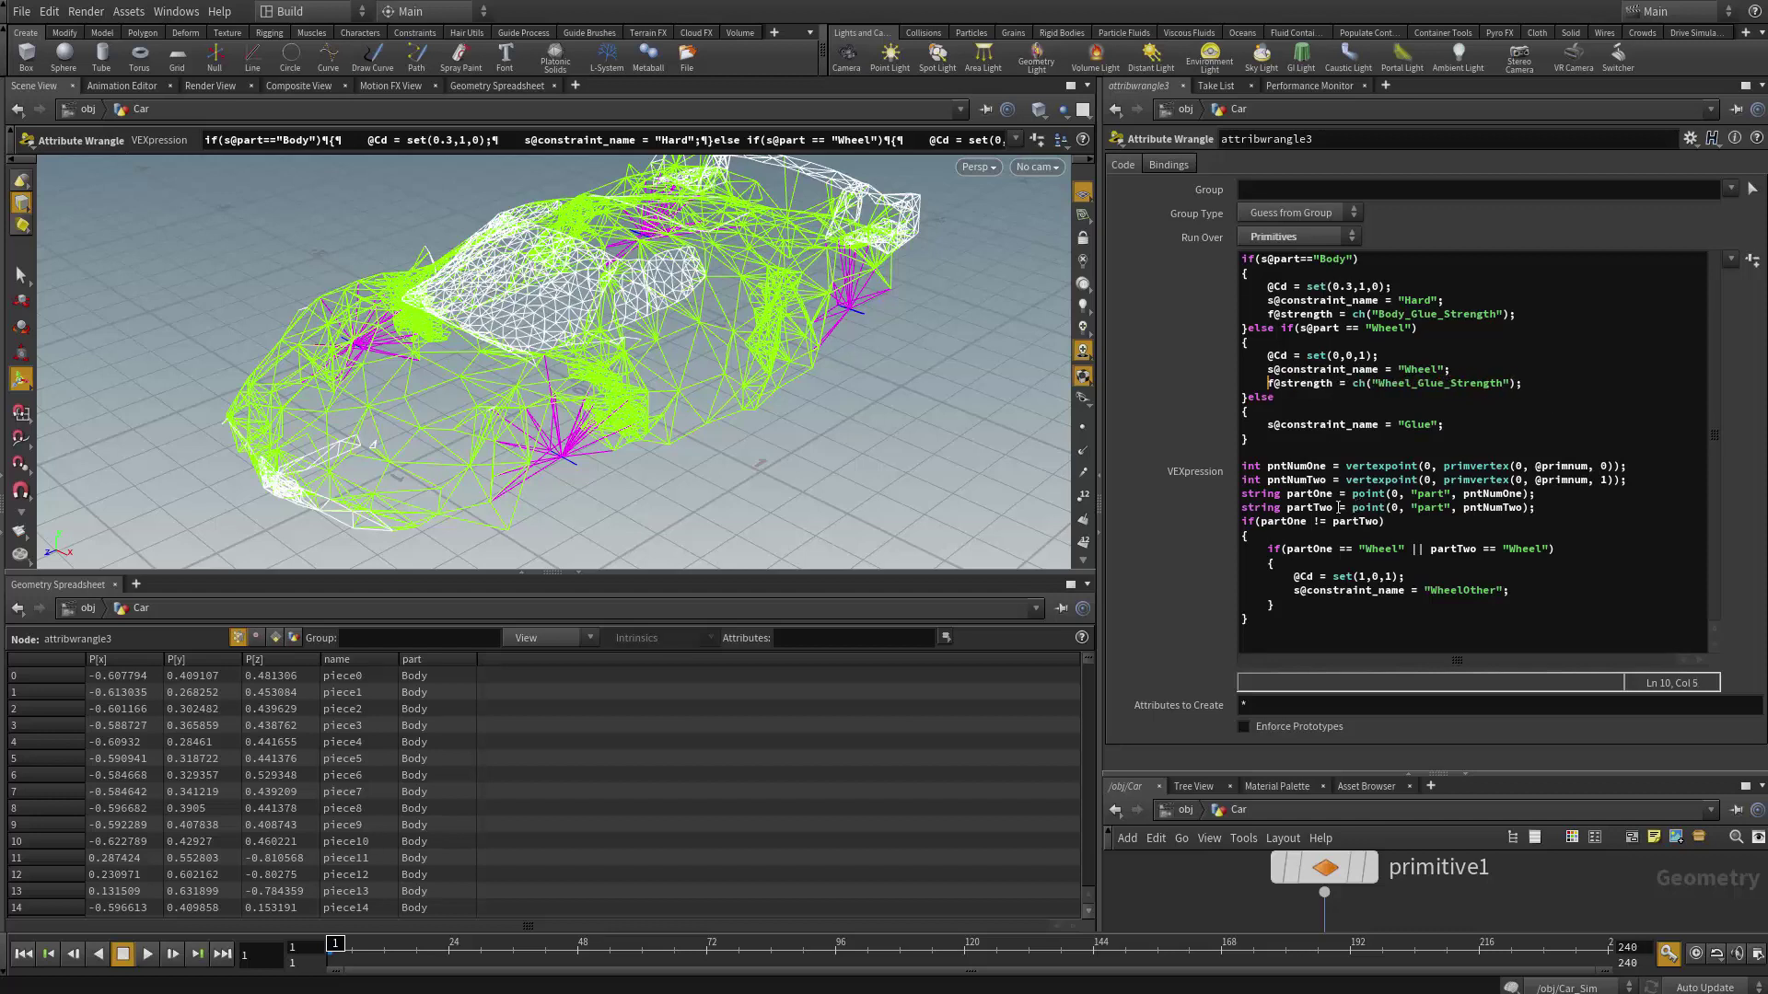
- Paste the strength line into the else branch under the Glue constraint name, with its channel renamed Other_Glue_Strength
click(1459, 428)
key(Return)
text(f@strength = ch("Body_Glue_Strength");)
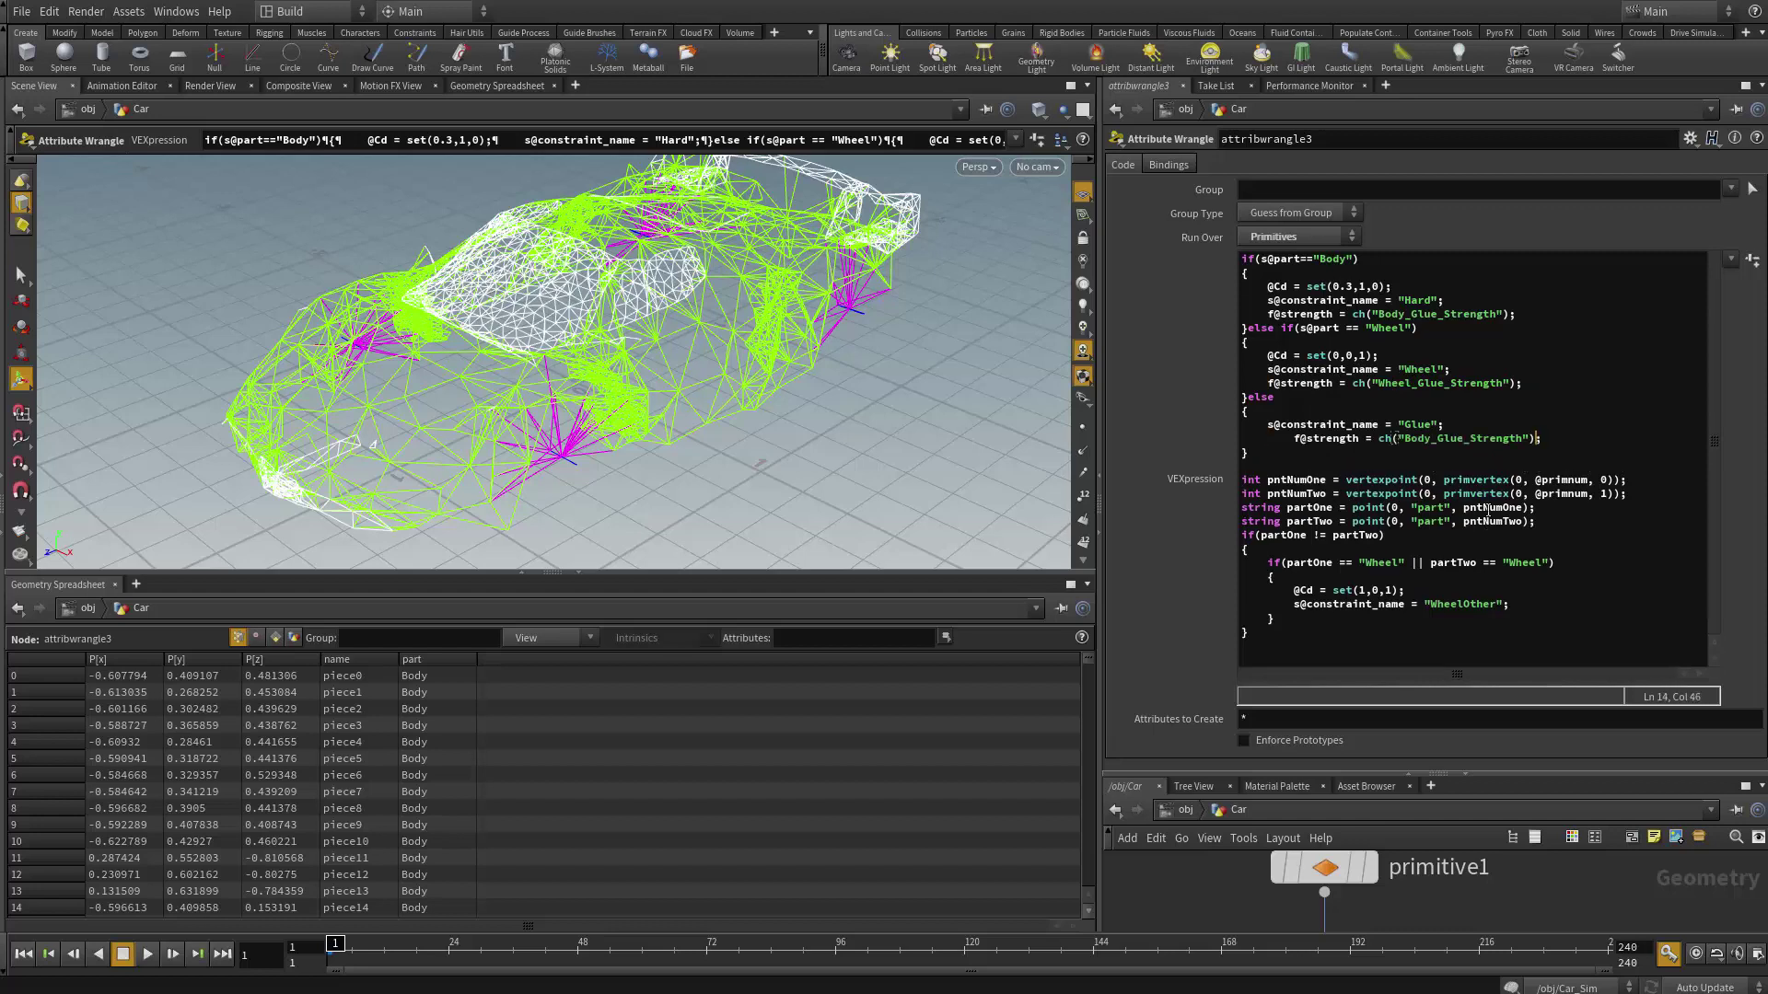
key(Home)
key(BackSpace)
key(BackSpace)
key(BackSpace)
key(BackSpace)
key(ctrl+Right)
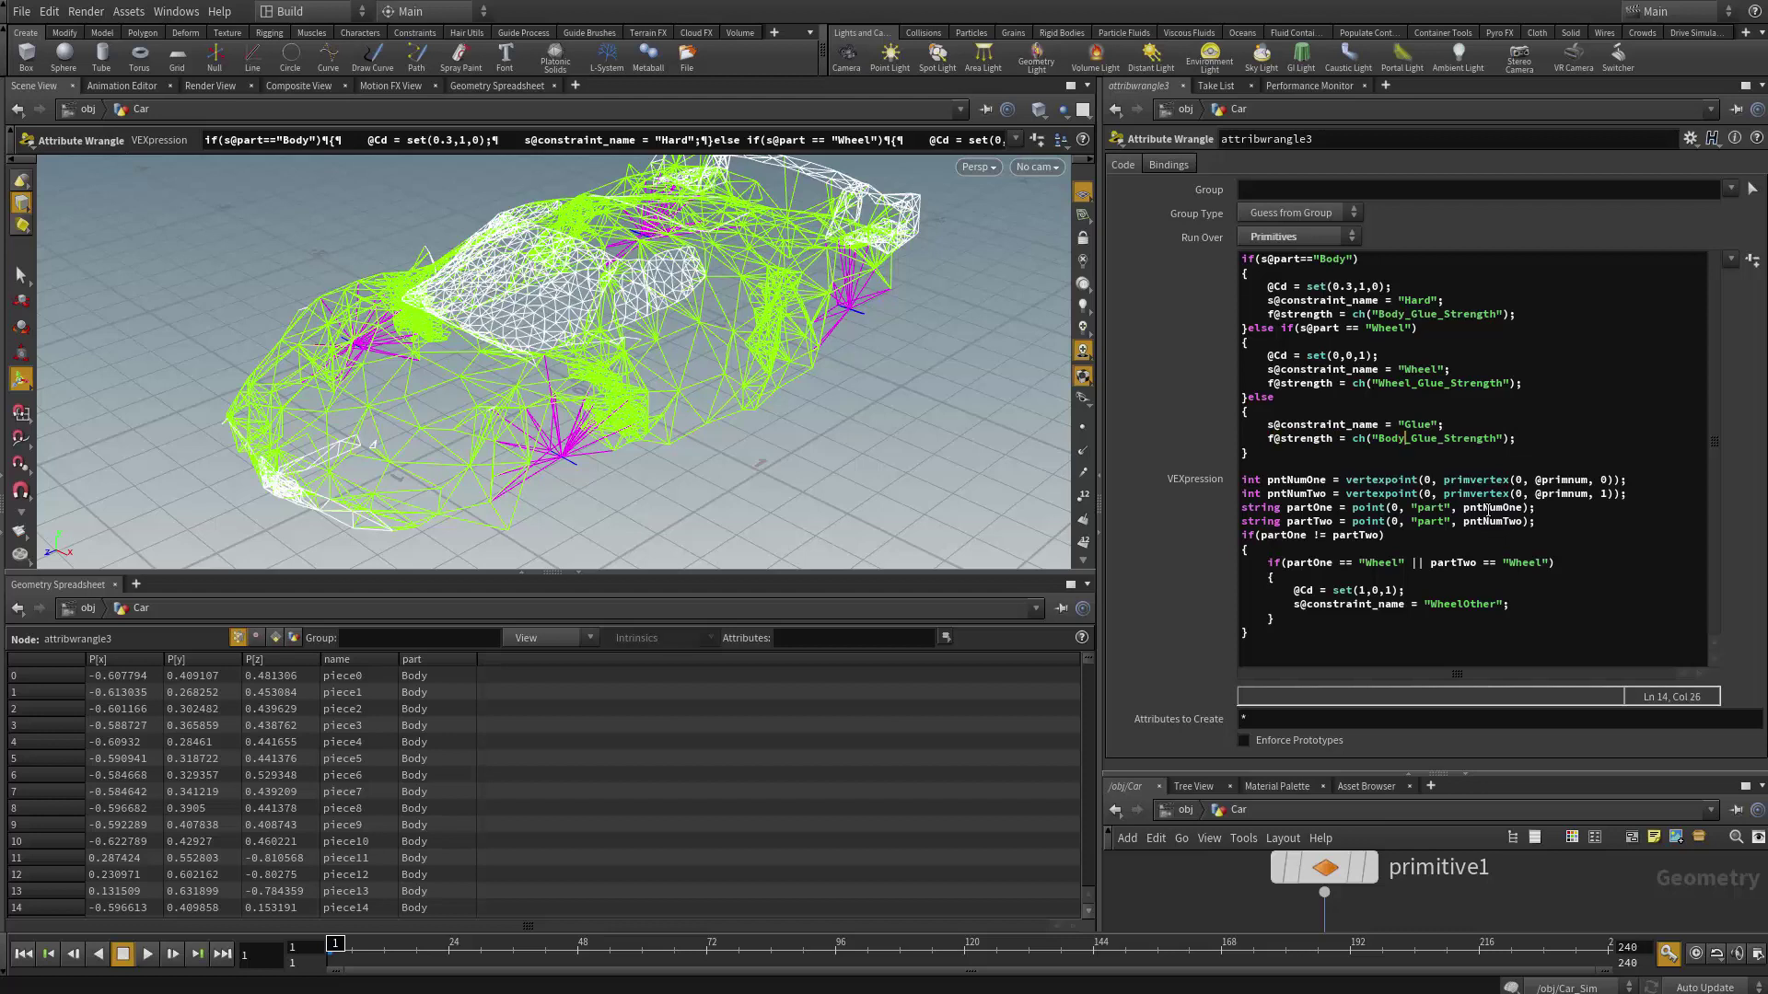
key(BackSpace)
key(BackSpace)
key(BackSpace)
key(BackSpace)
text(O)
text(gher)
key(BackSpace)
key(BackSpace)
key(BackSpace)
key(BackSpace)
text(ther)
- Add the strength line to the WheelOther block with the channel Wheel_Other_Glue_Strength and apply the code
click(1512, 608)
key(Return)
text(f@strength = ch("Body_Glue_Strength");)
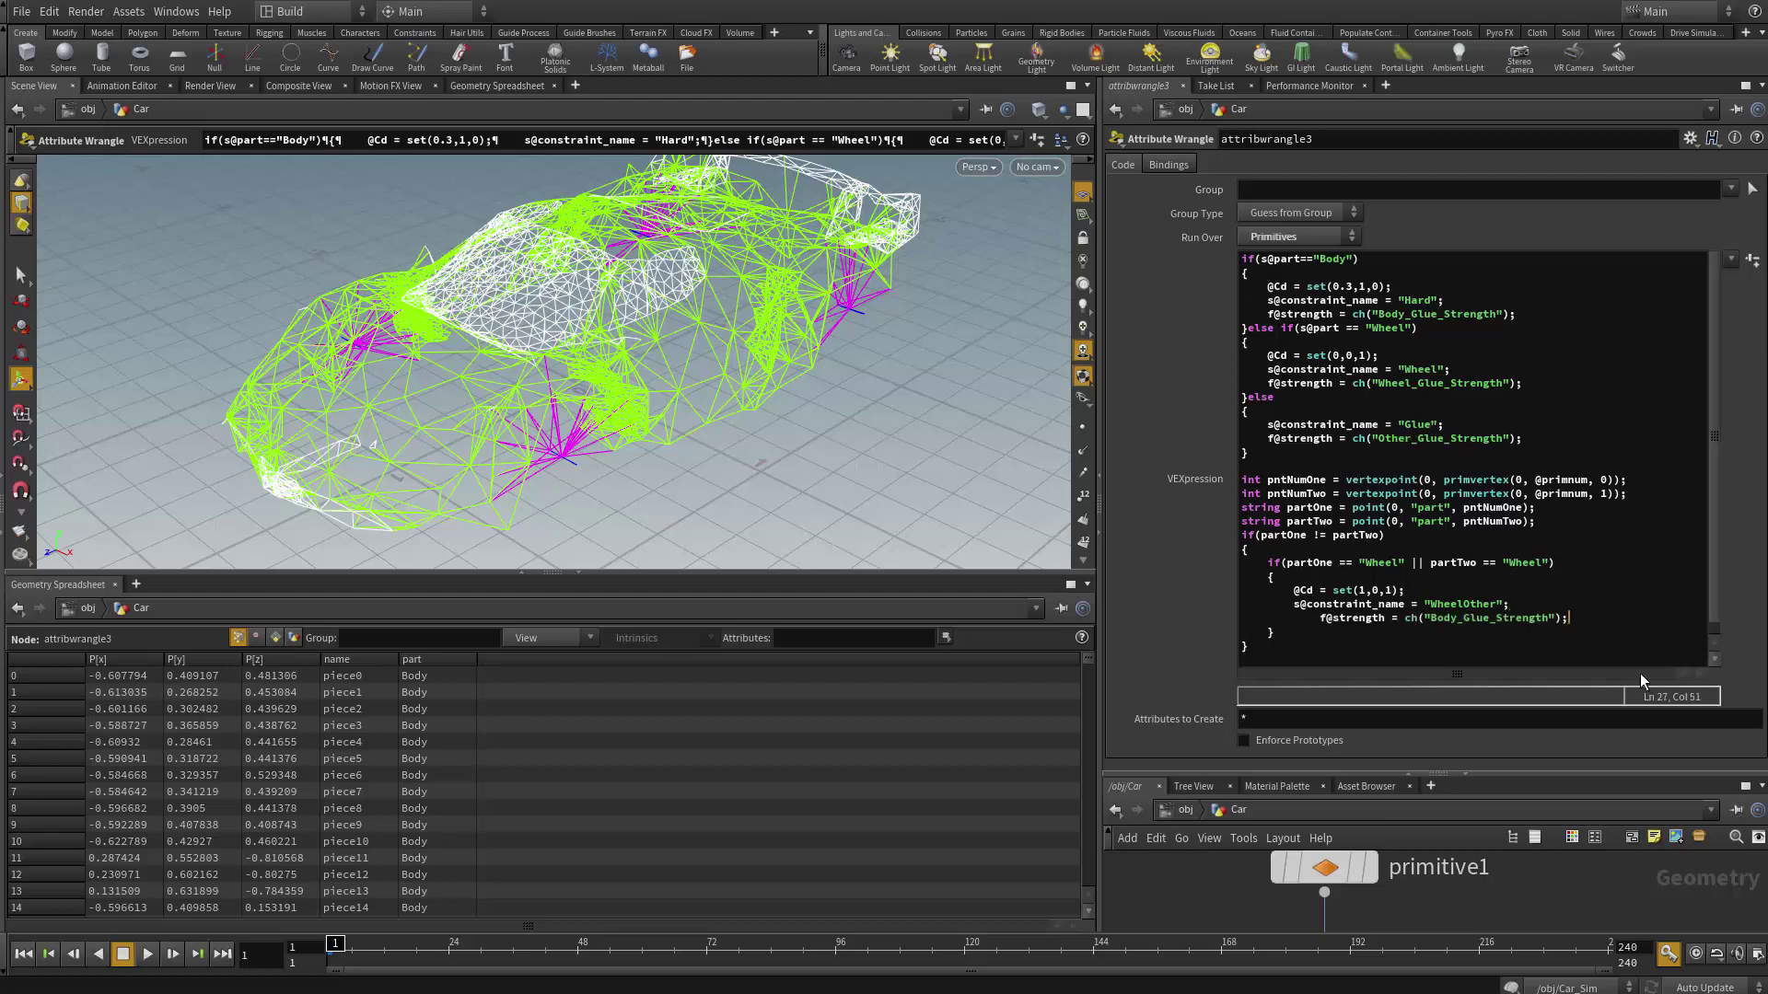
key(Left)
key(Home)
key(BackSpace)
key(BackSpace)
key(BackSpace)
key(BackSpace)
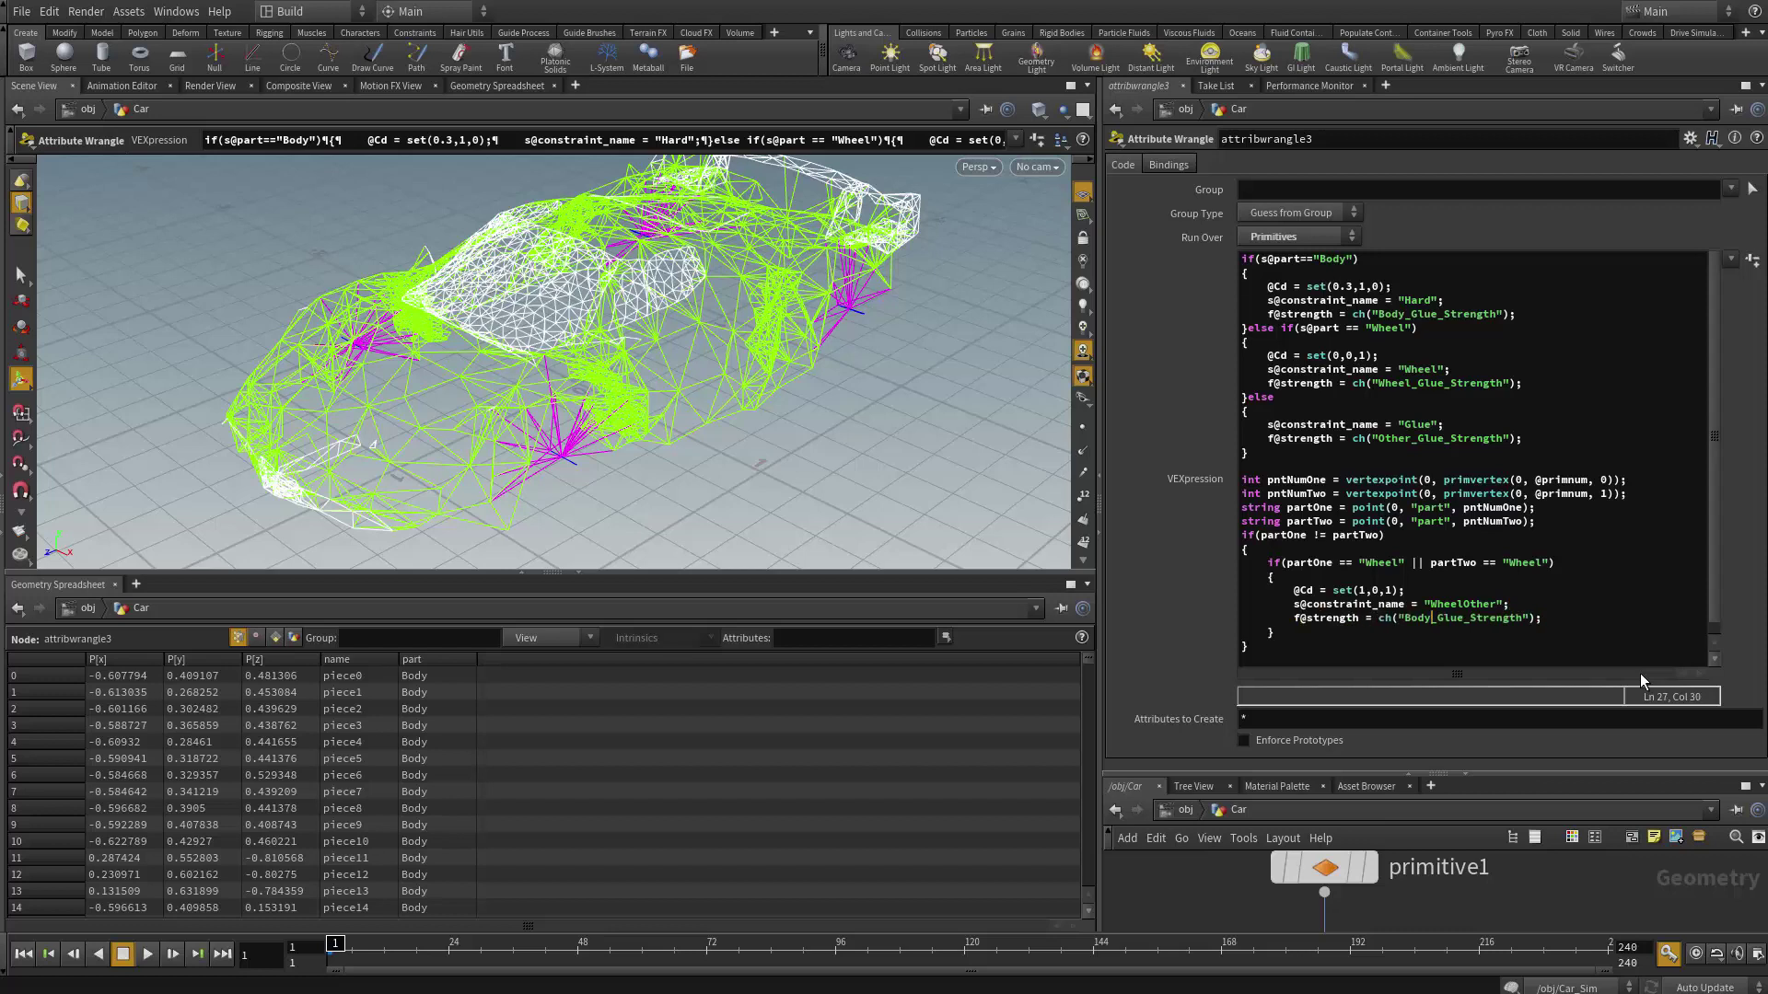
key(BackSpace)
key(BackSpace)
key(BackSpace)
key(BackSpace)
text(Whel)
key(BackSpace)
text(el_Oterh)
key(BackSpace)
key(BackSpace)
key(BackSpace)
text(her)
key(ctrl+Return)
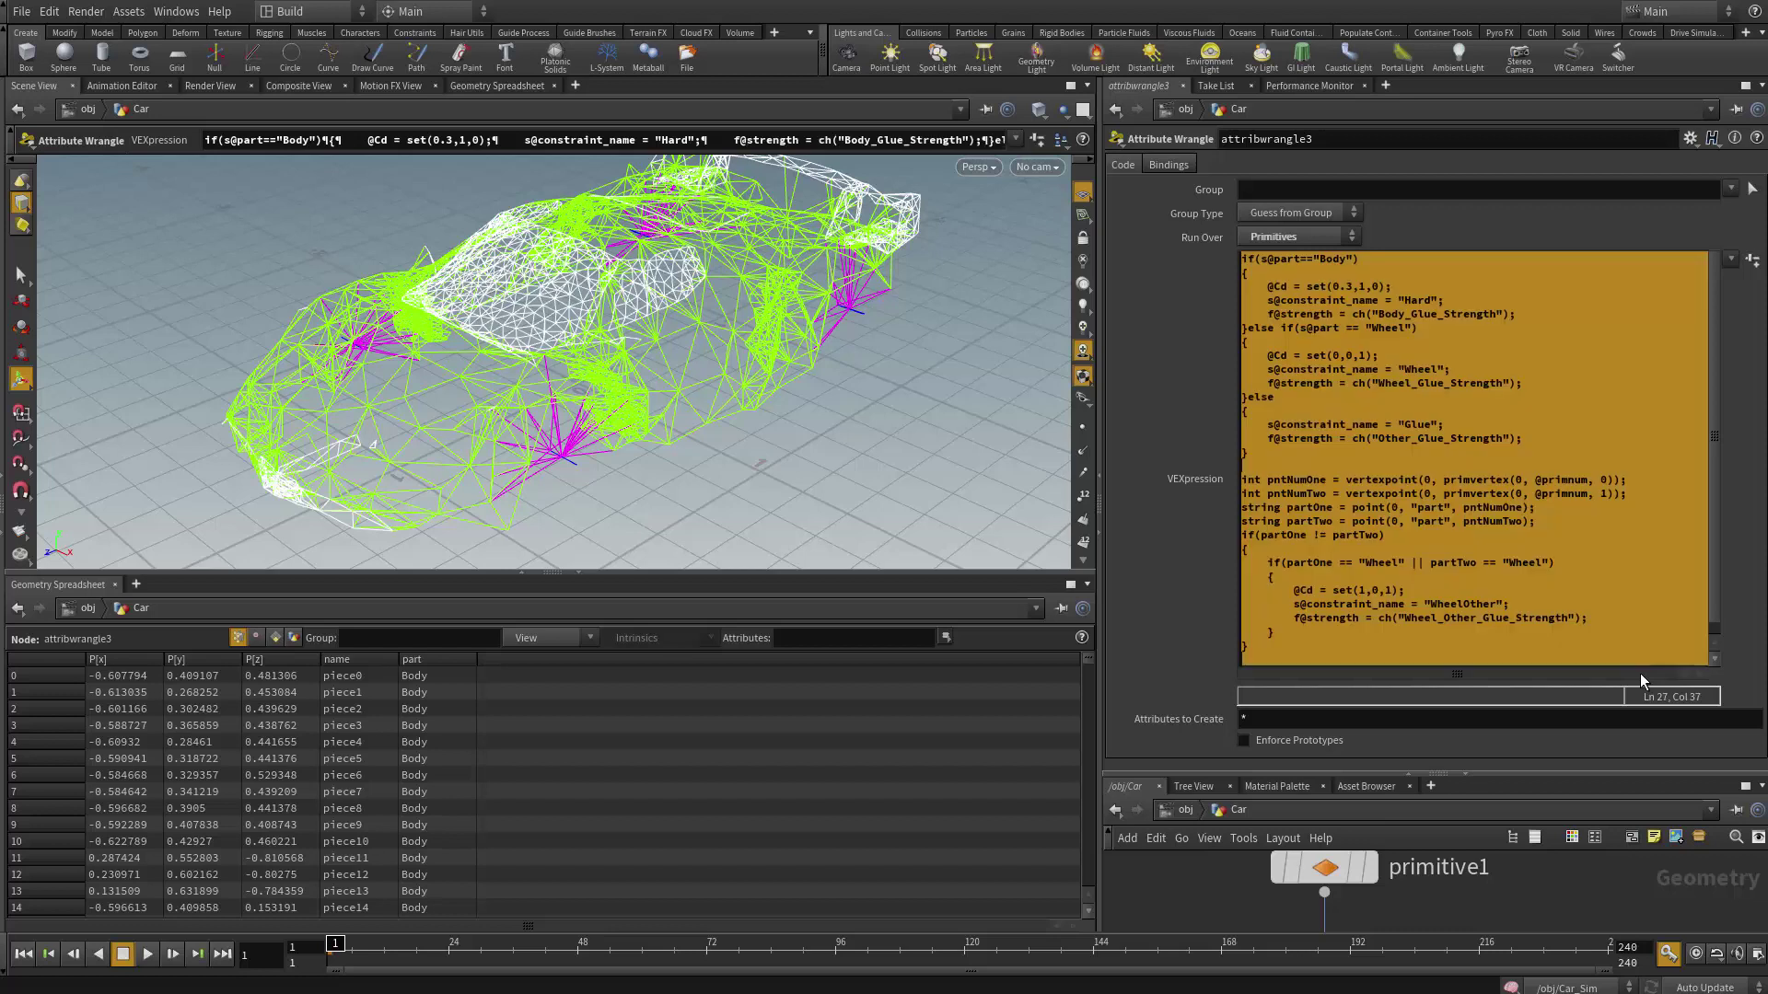
- Create the spare parameters for the channel references used in the wrangle code
click(1753, 262)
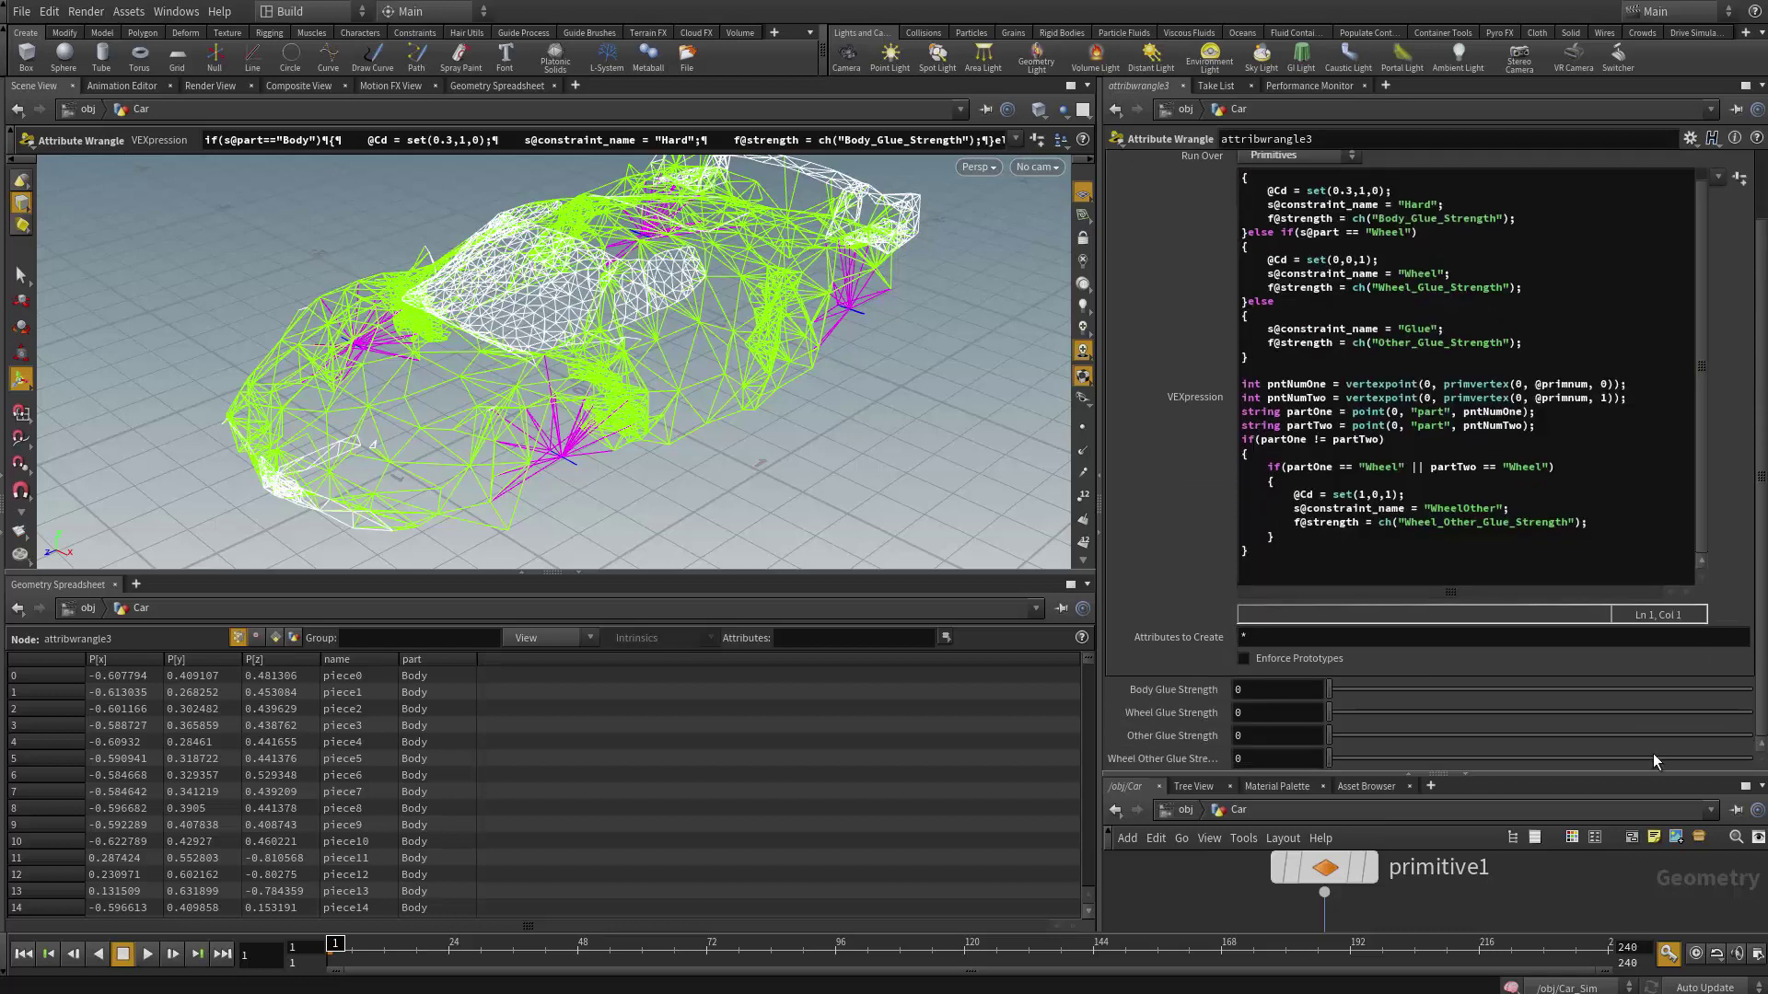
key(Escape)
drag(553, 369, 1070, 580)
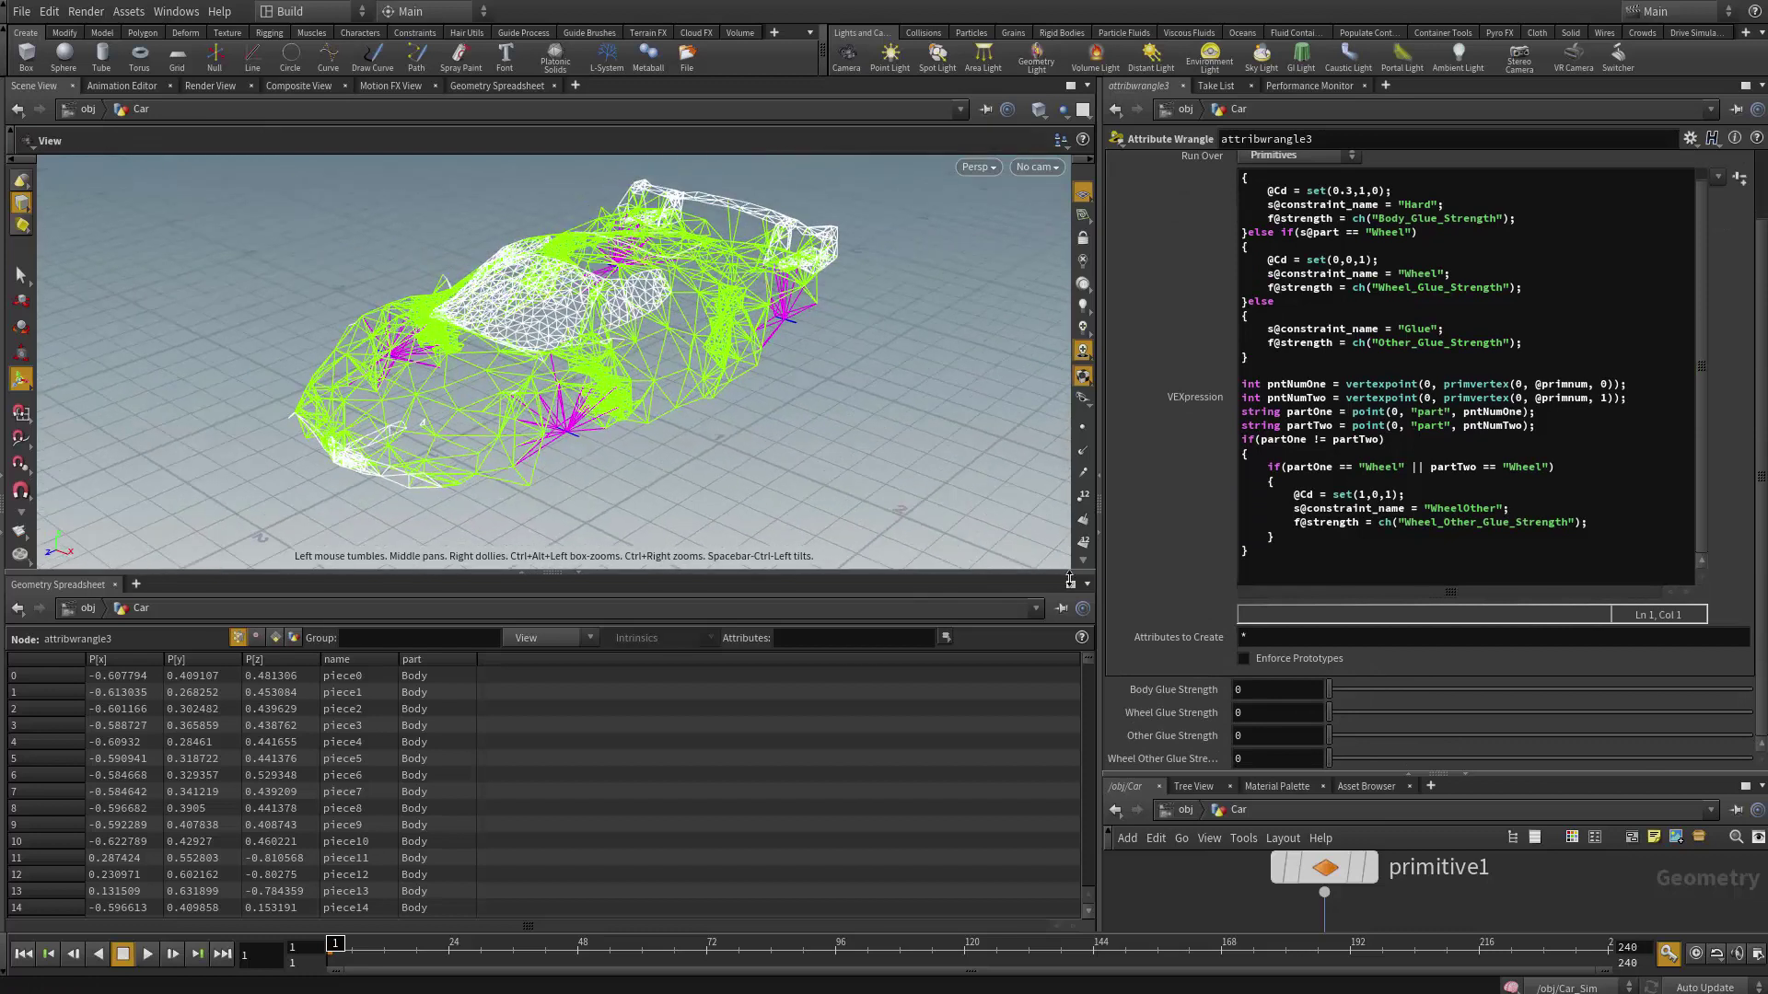
key(Return)
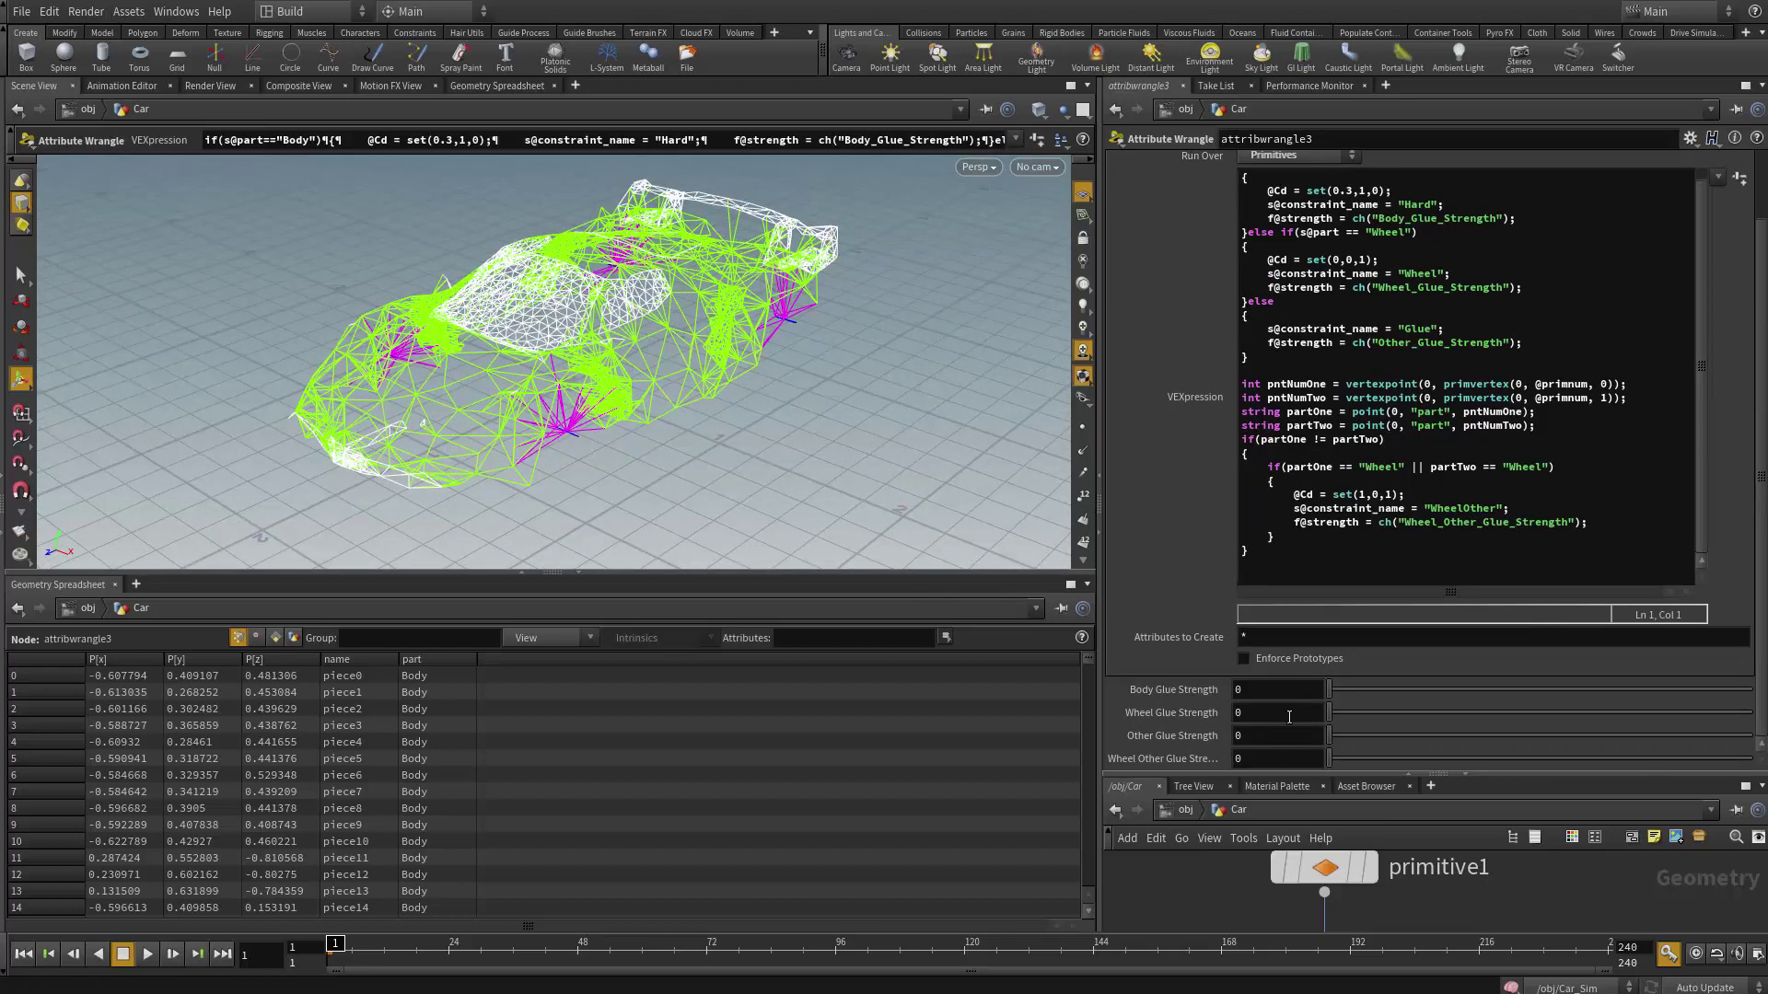
- Set Body Glue Strength to 50, Wheel Glue Strength to 1000000 and Other Glue Strength to 50
click(1275, 690)
text(50)
key(Tab)
text(1000000)
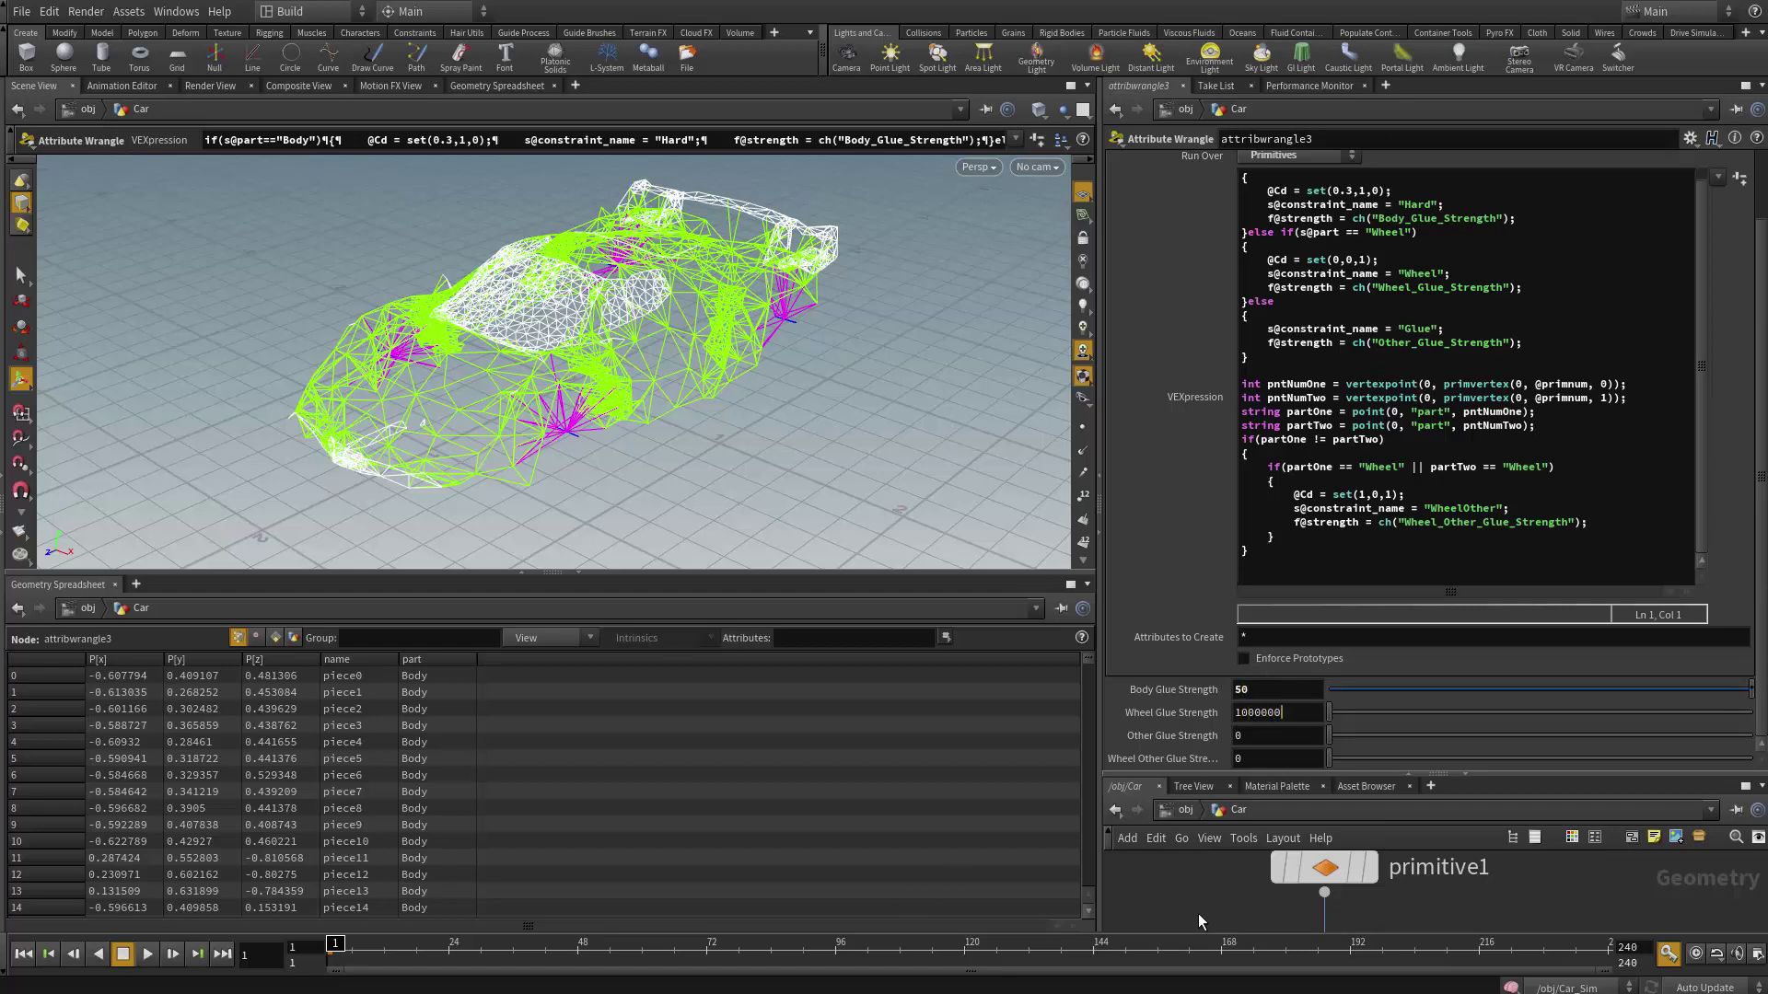
key(Tab)
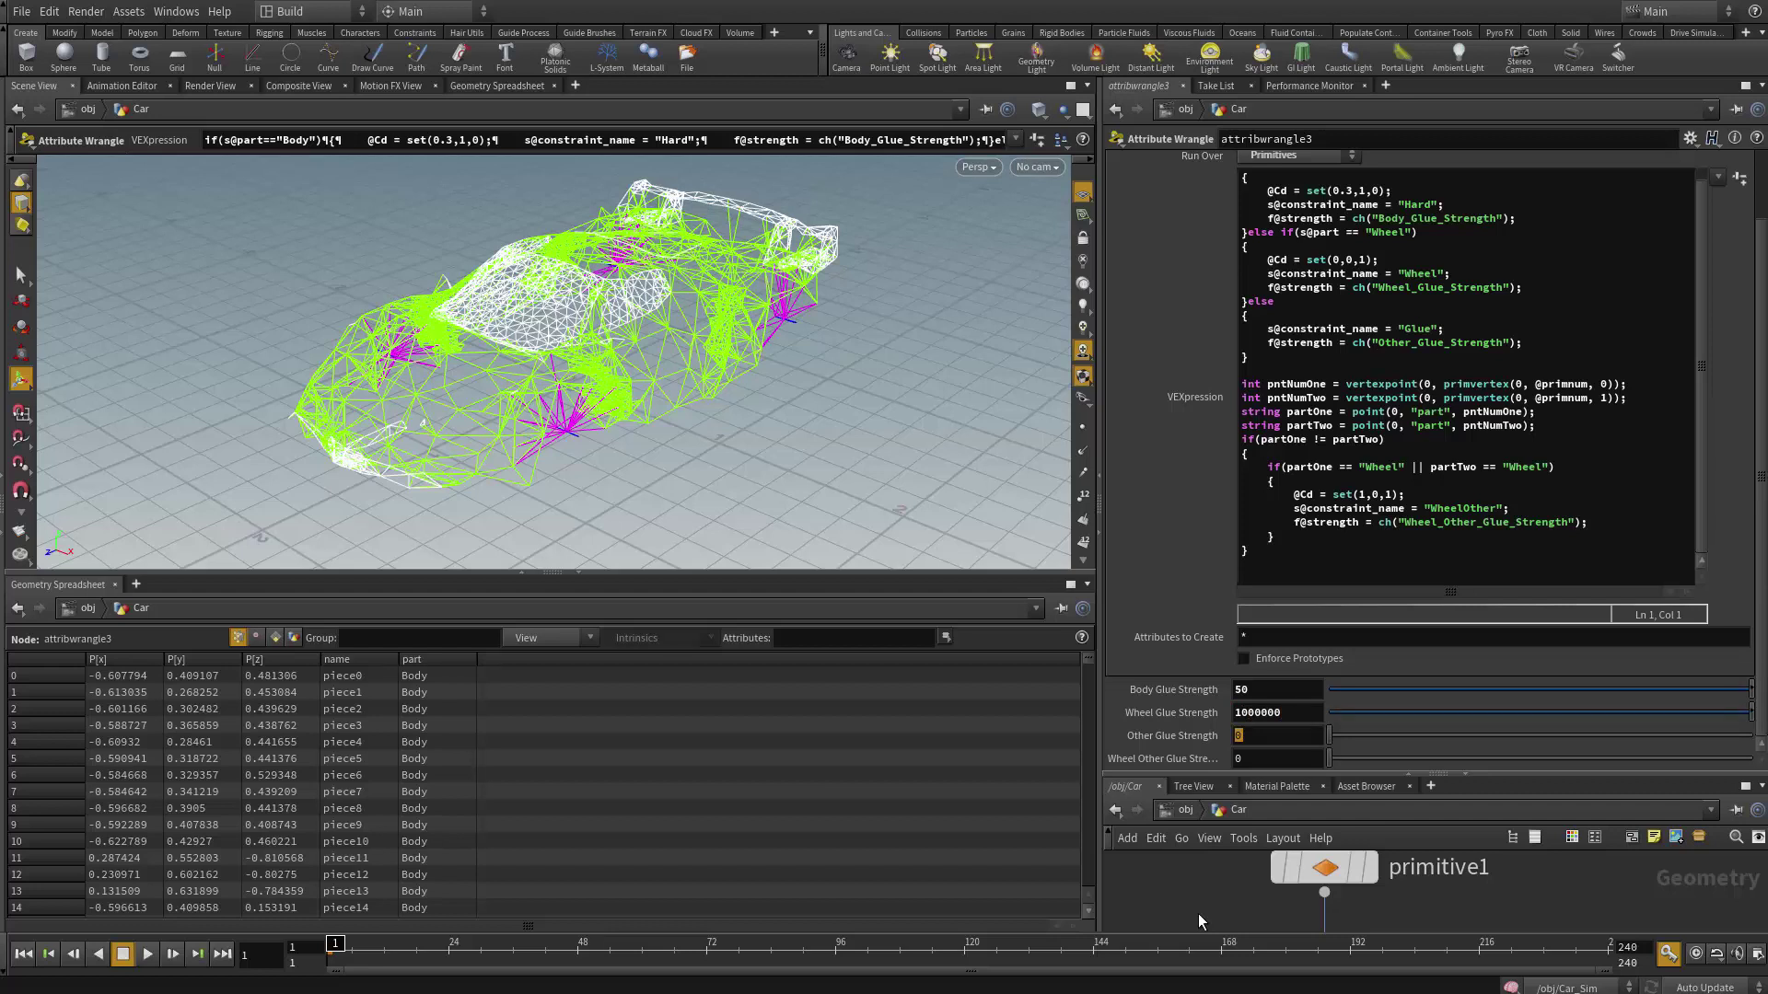
scroll(1396, 392, up, 1)
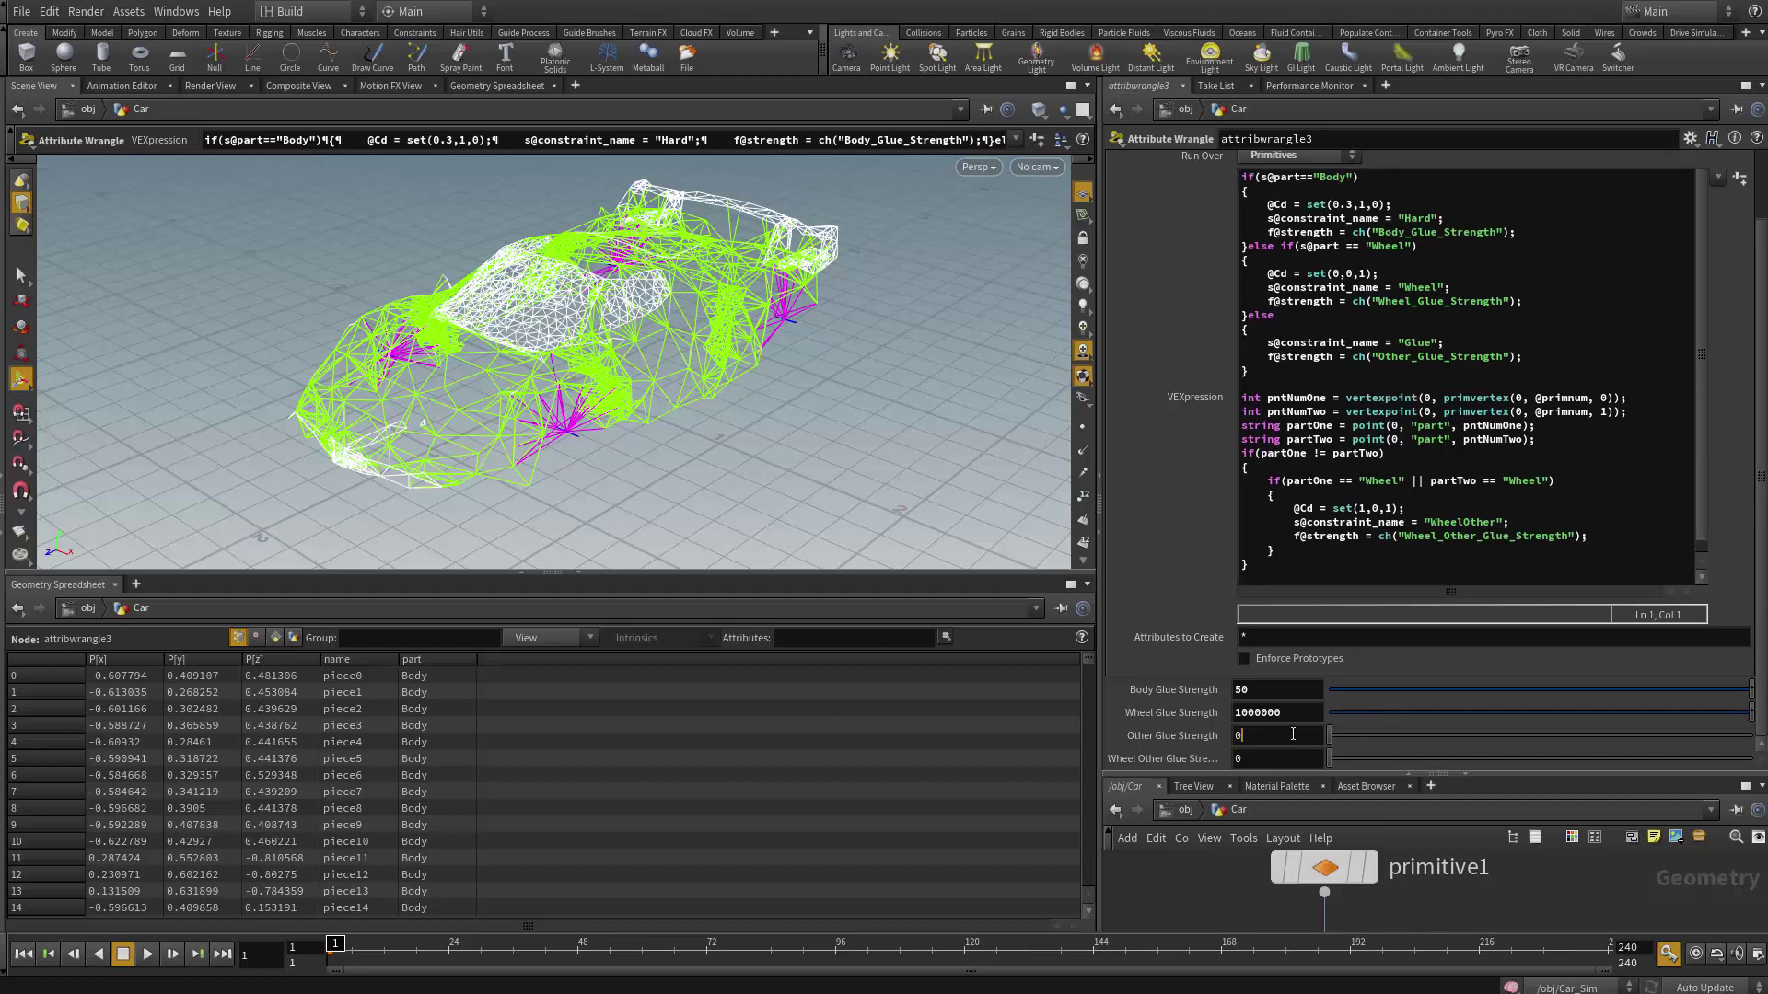
key(Return)
text(50)
key(Tab)
- Return to the Car_Sim network and play the crash simulation, stopping it after the car hits the wall
scroll(1228, 899, down, 2)
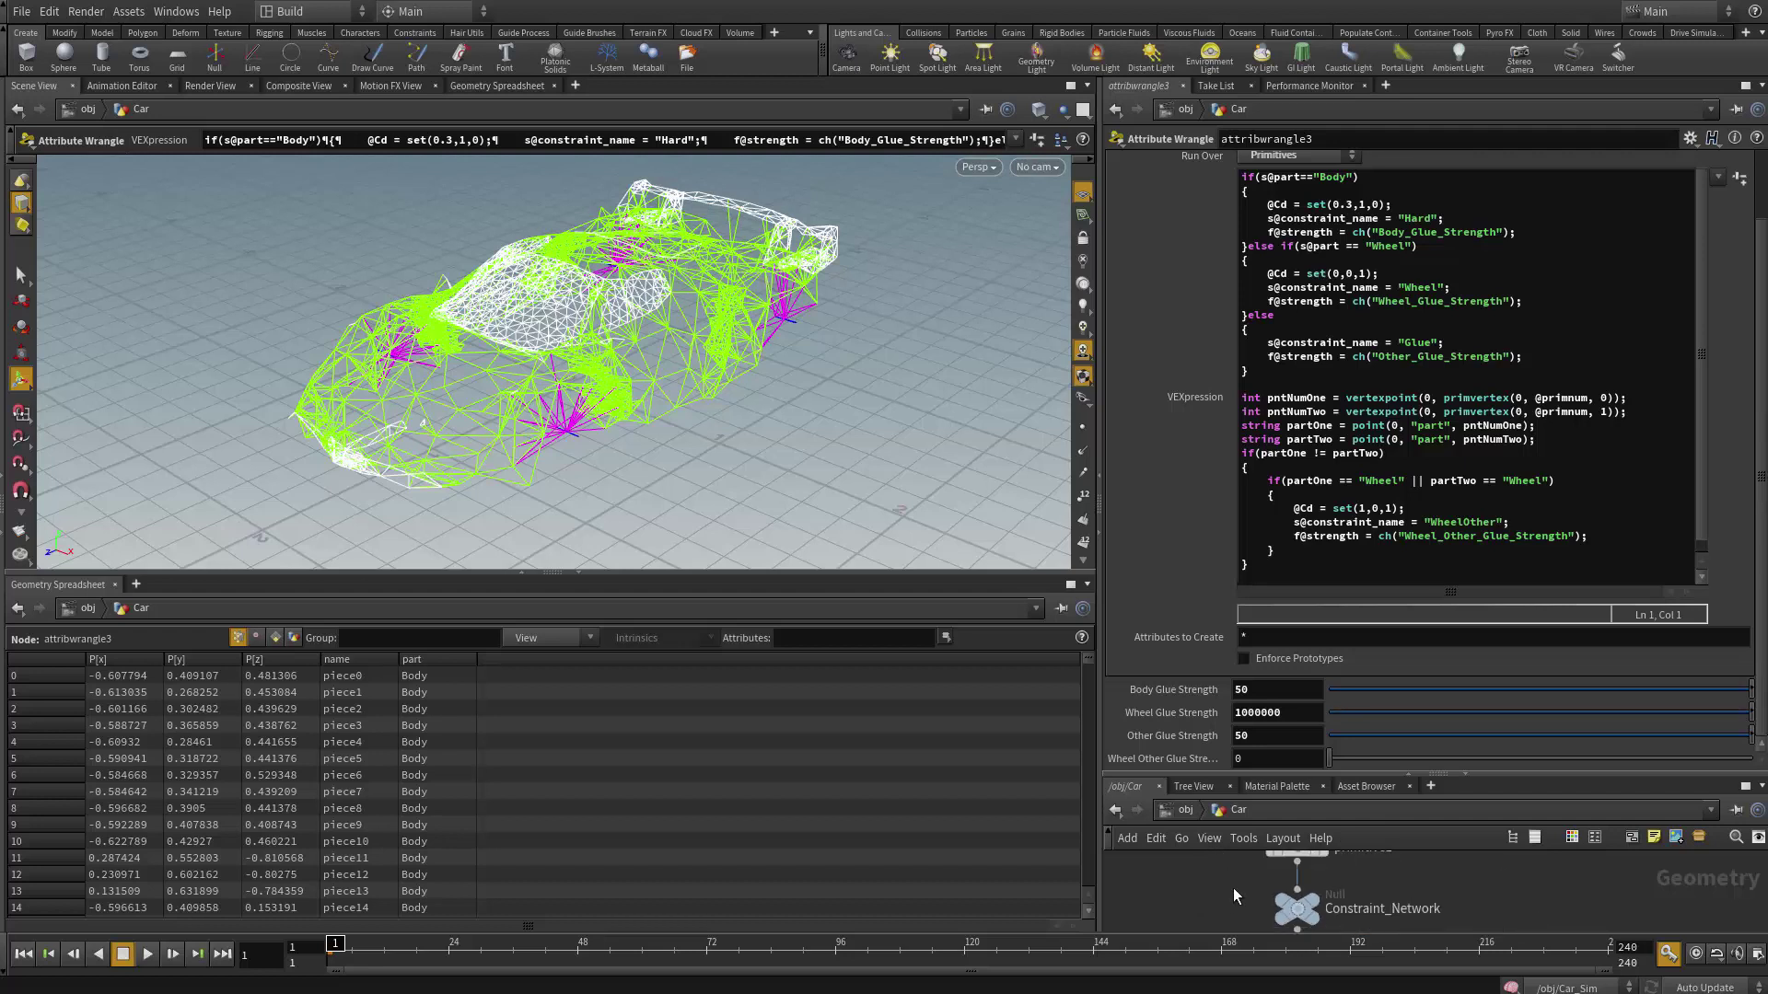
key(u)
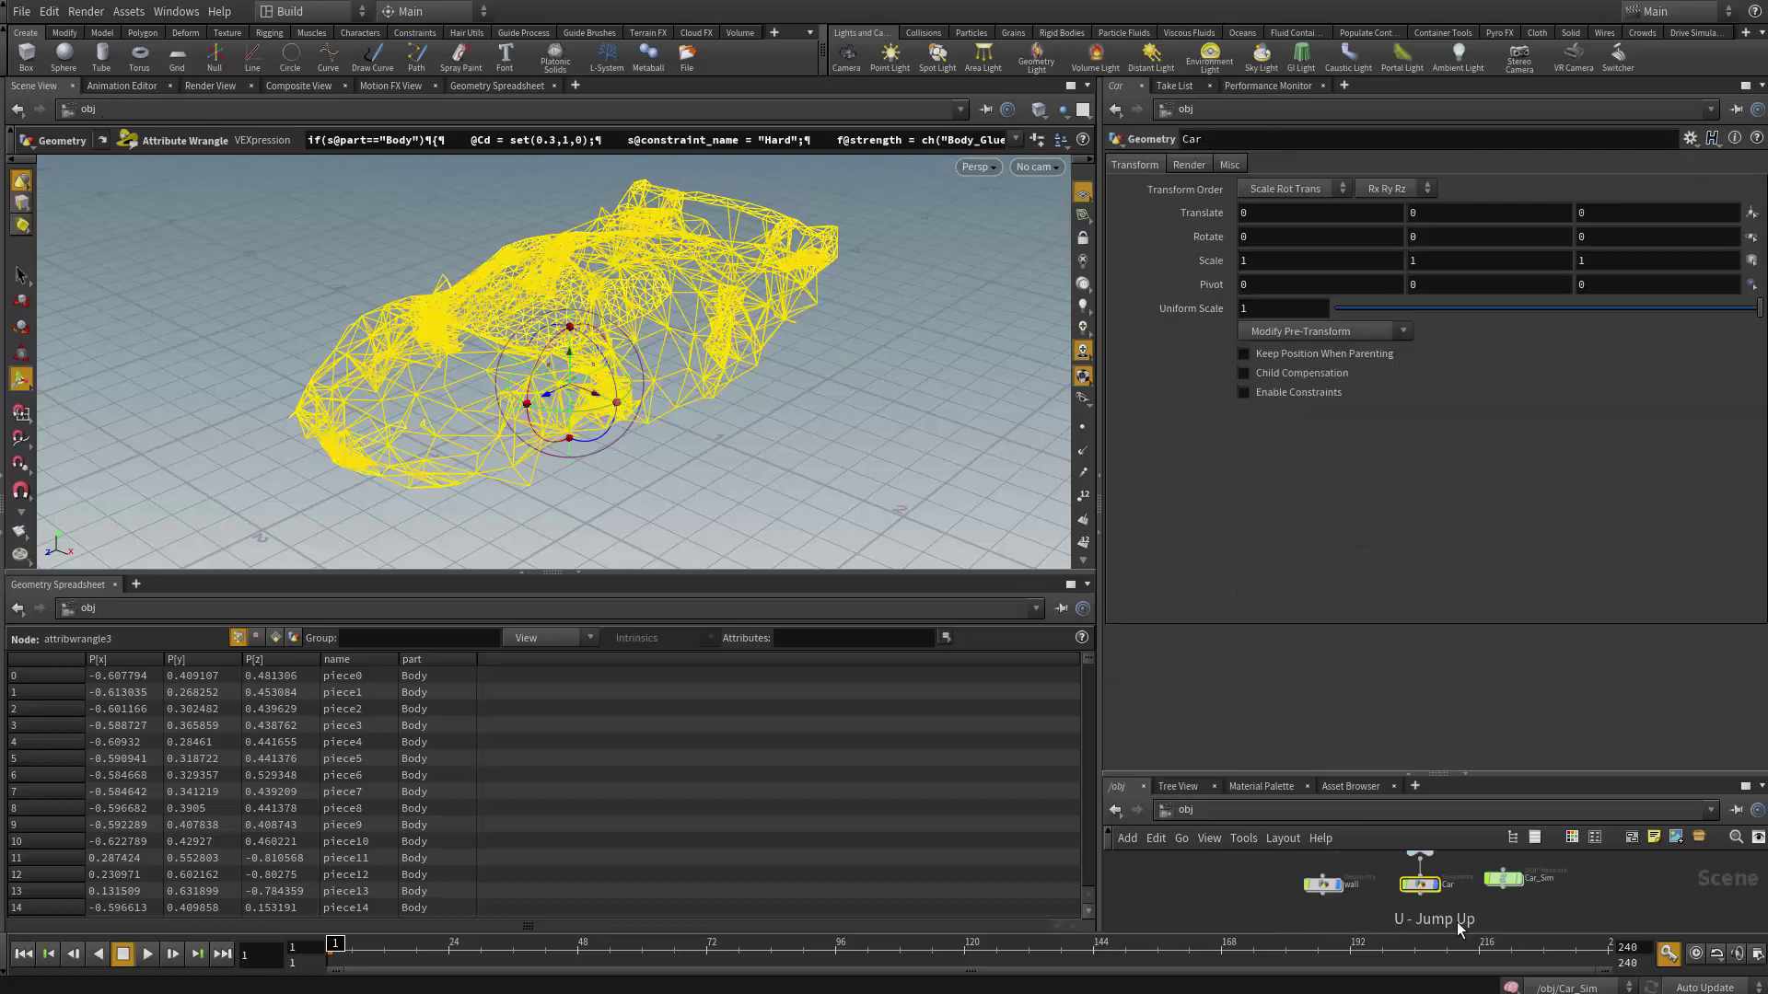
double_click(1508, 880)
drag(742, 441, 597, 369)
right_drag(597, 368, 699, 288)
middle_drag(699, 288, 408, 371)
drag(408, 371, 541, 387)
click(148, 954)
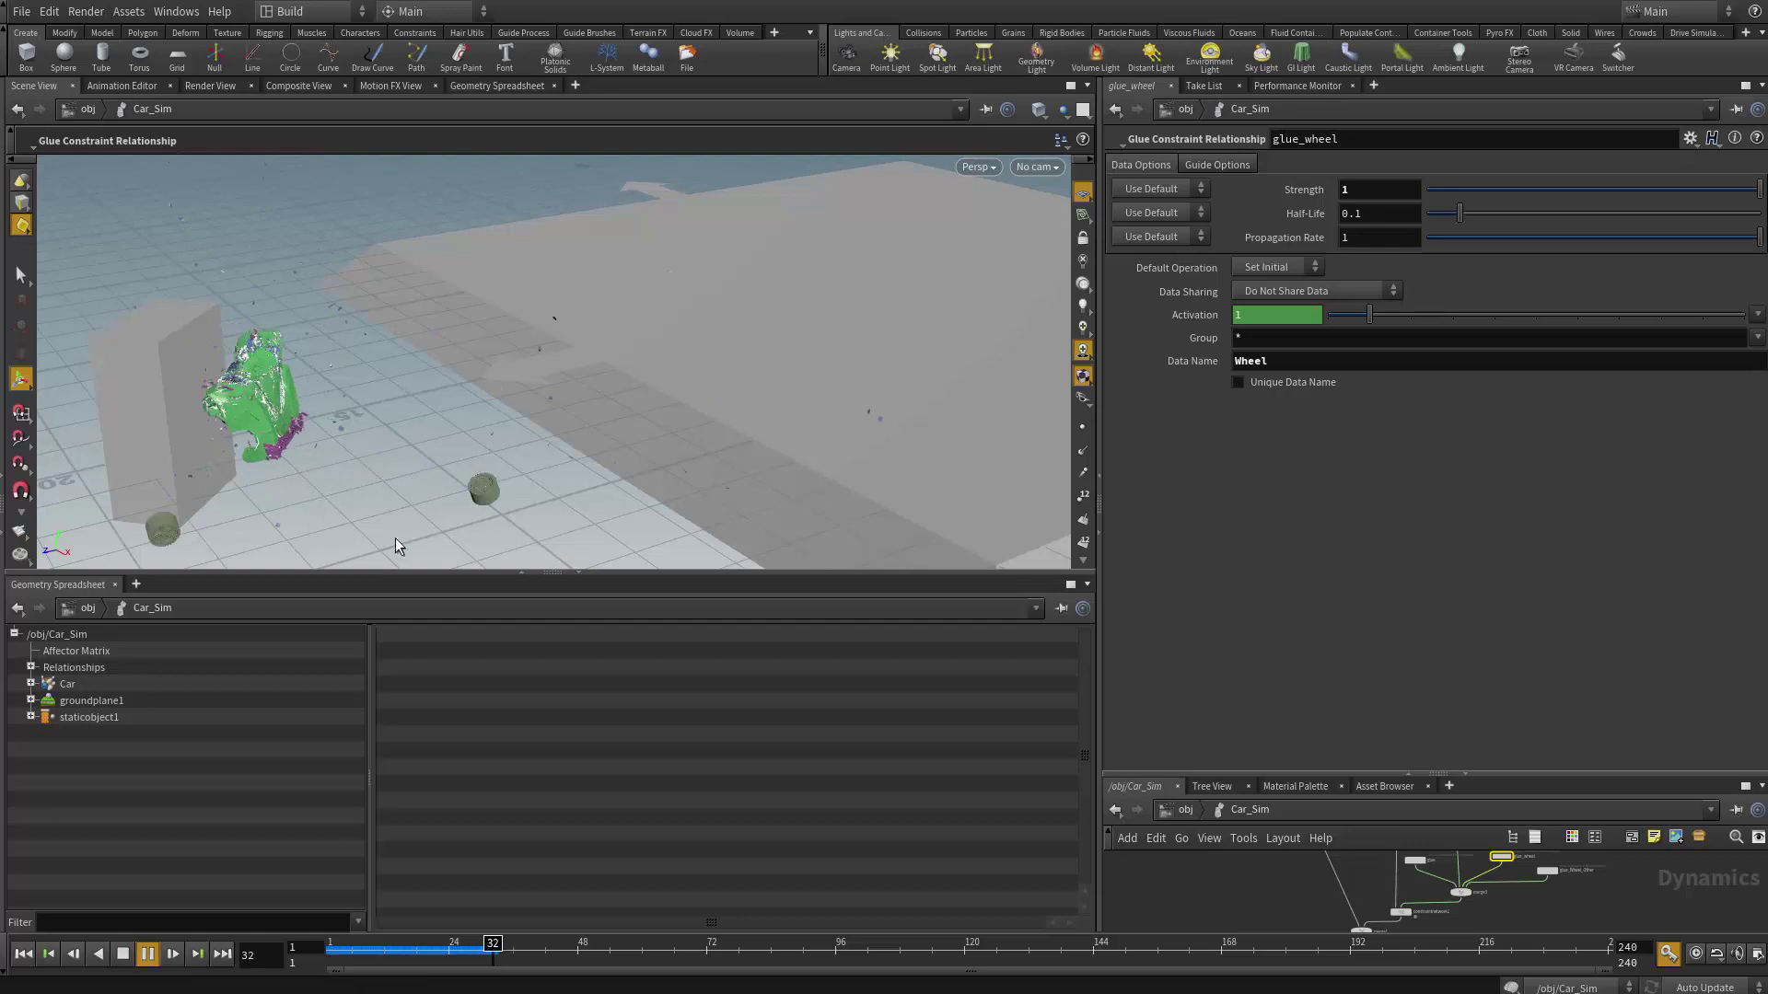
click(124, 958)
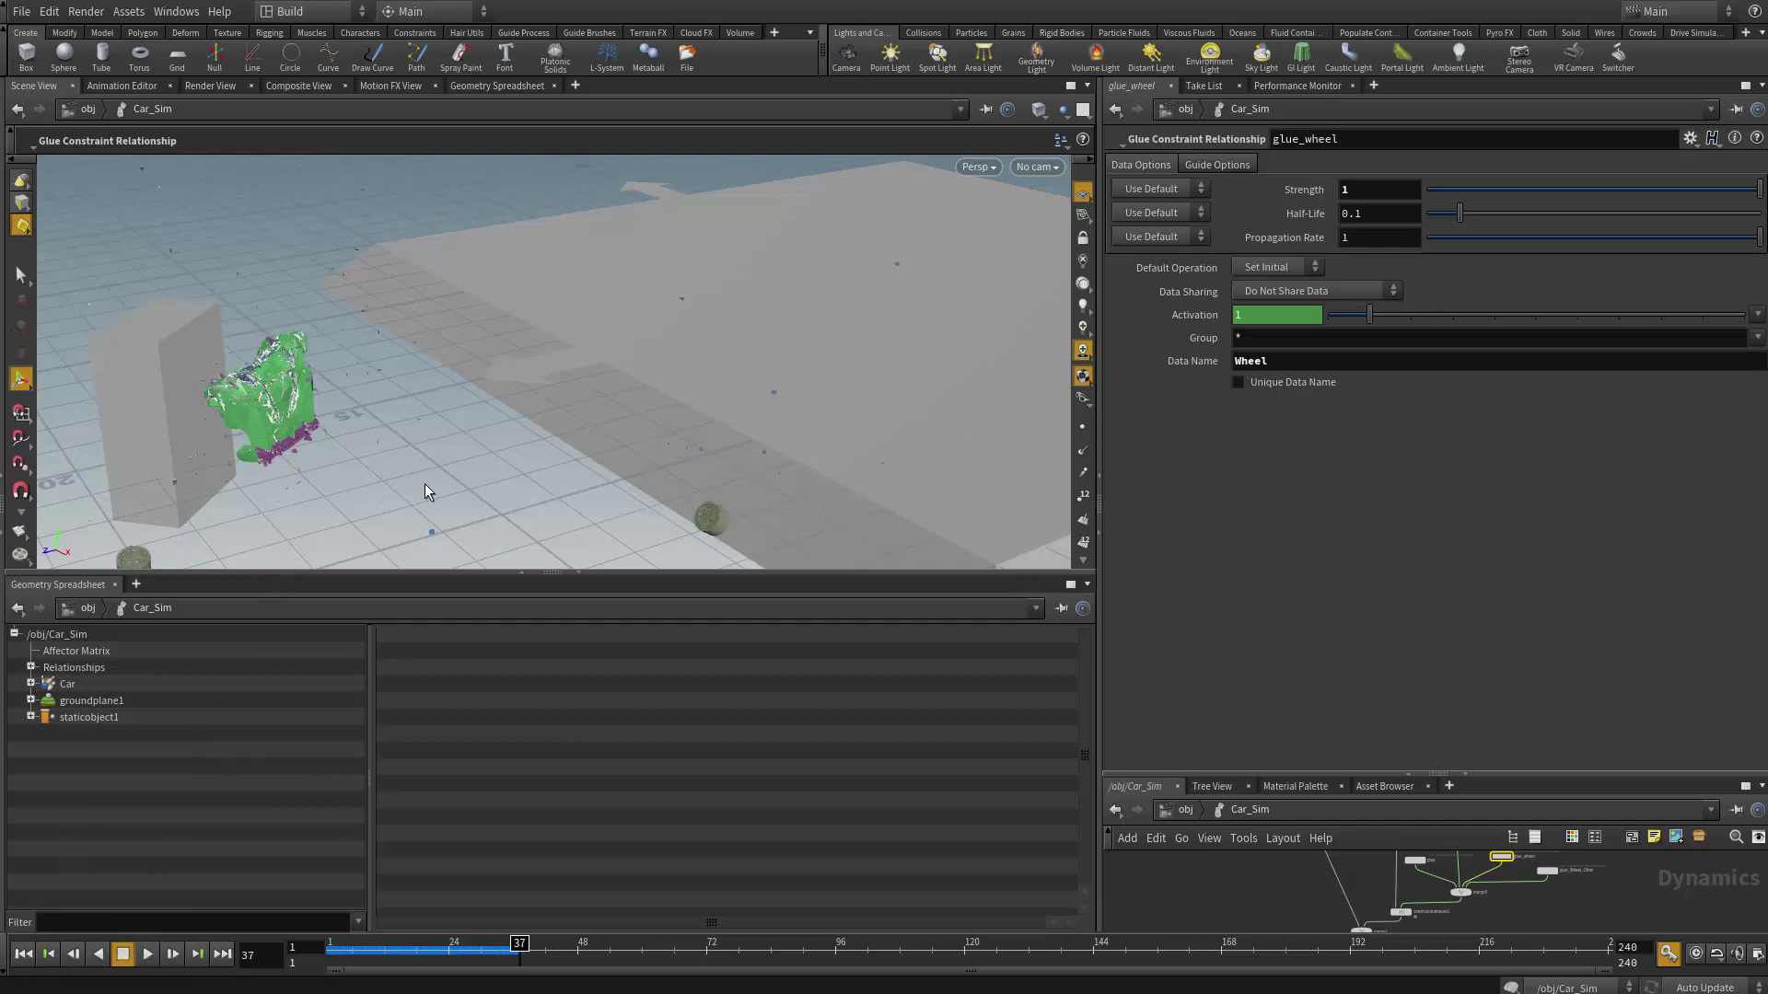
- Rewind the timeline to the first frame and reopen the Car geometry network
drag(508, 480, 580, 410)
key(u)
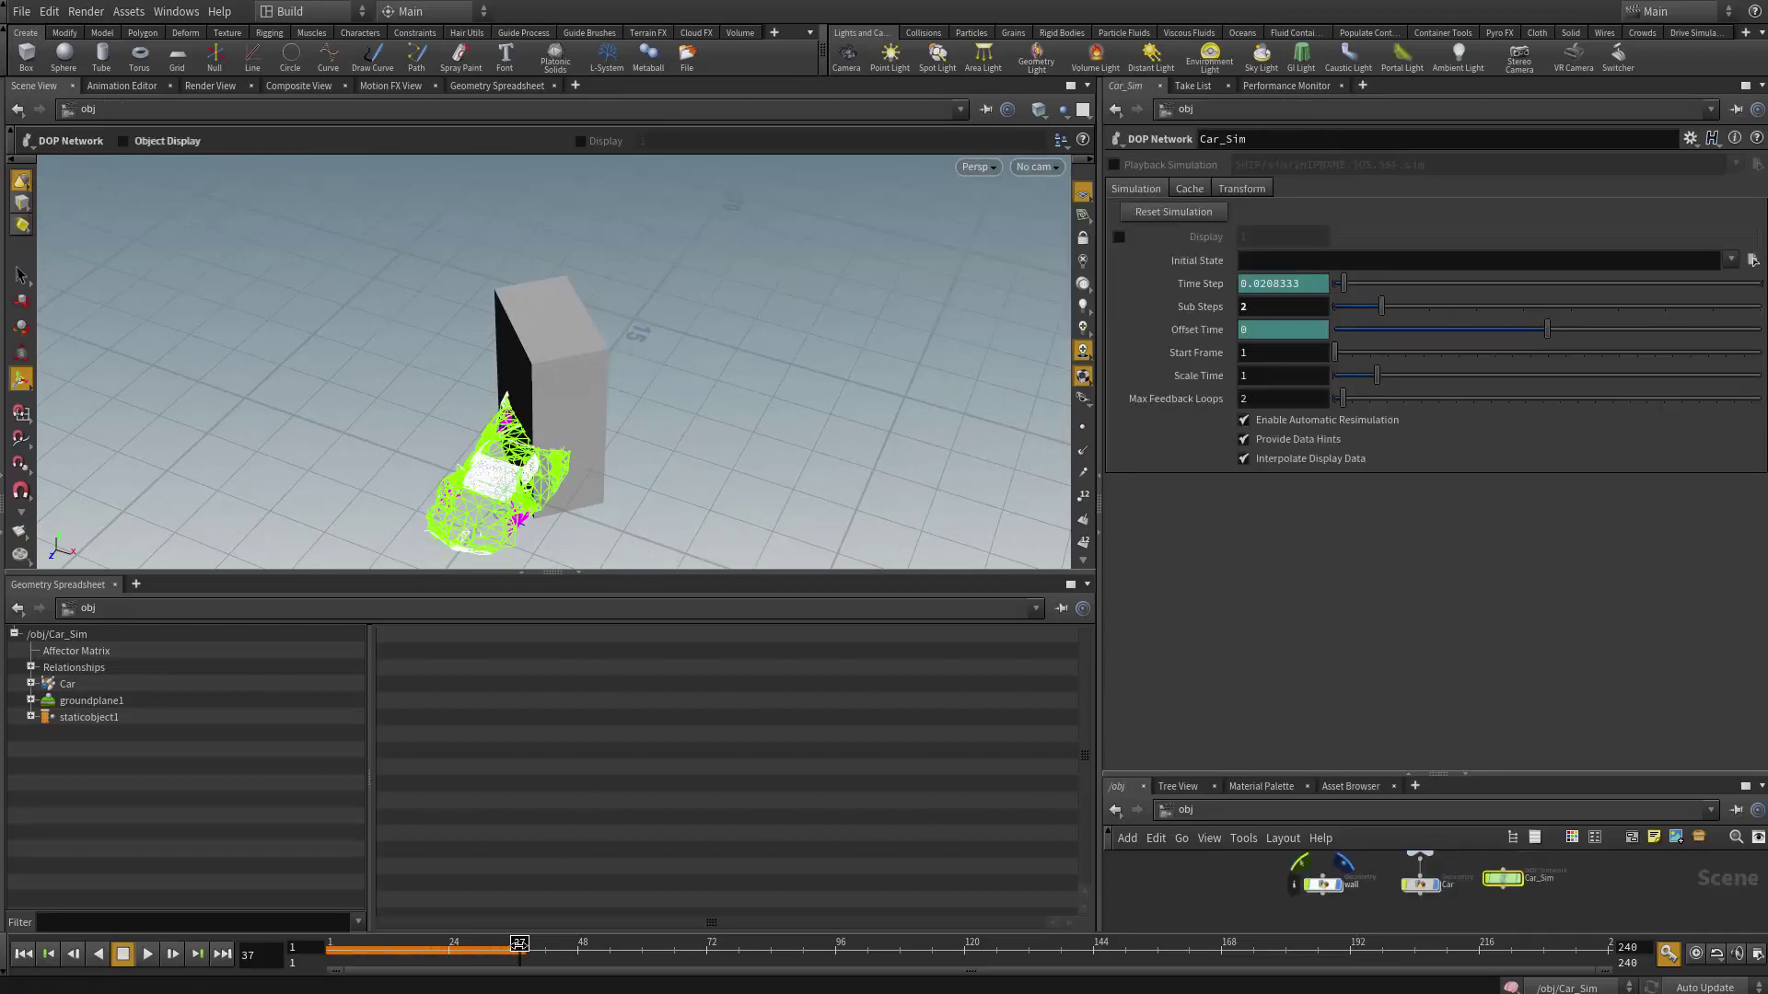
click(23, 954)
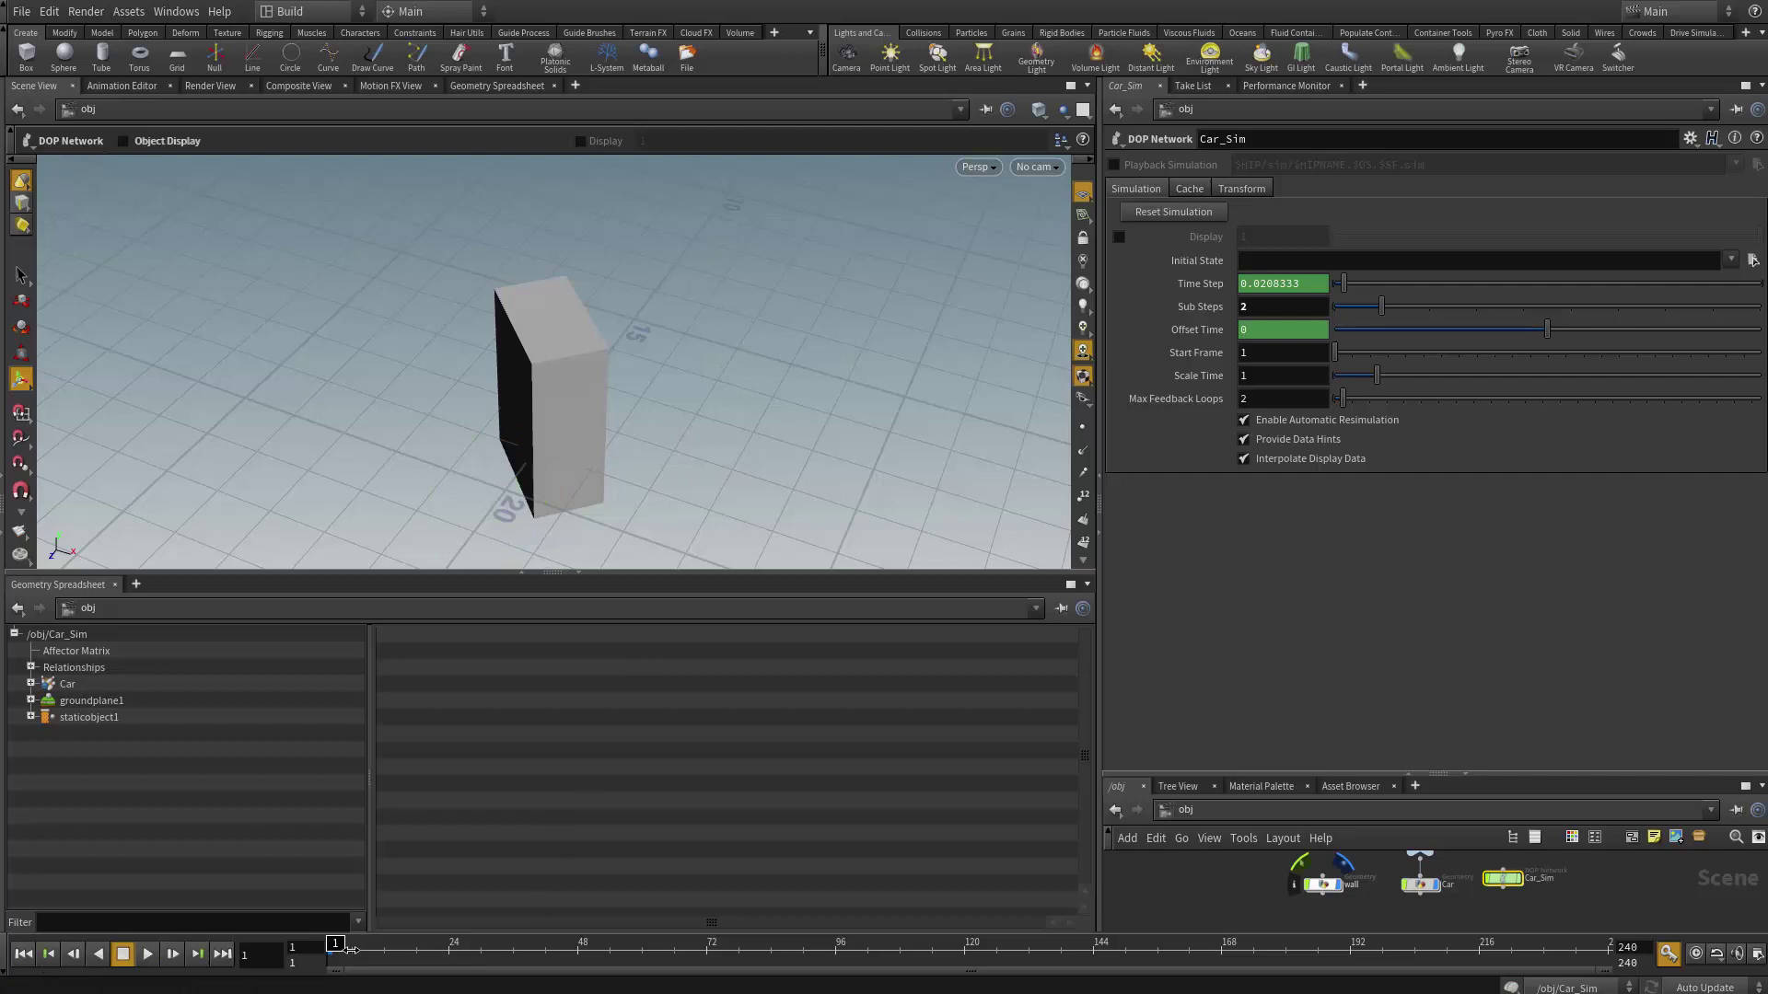
double_click(1400, 920)
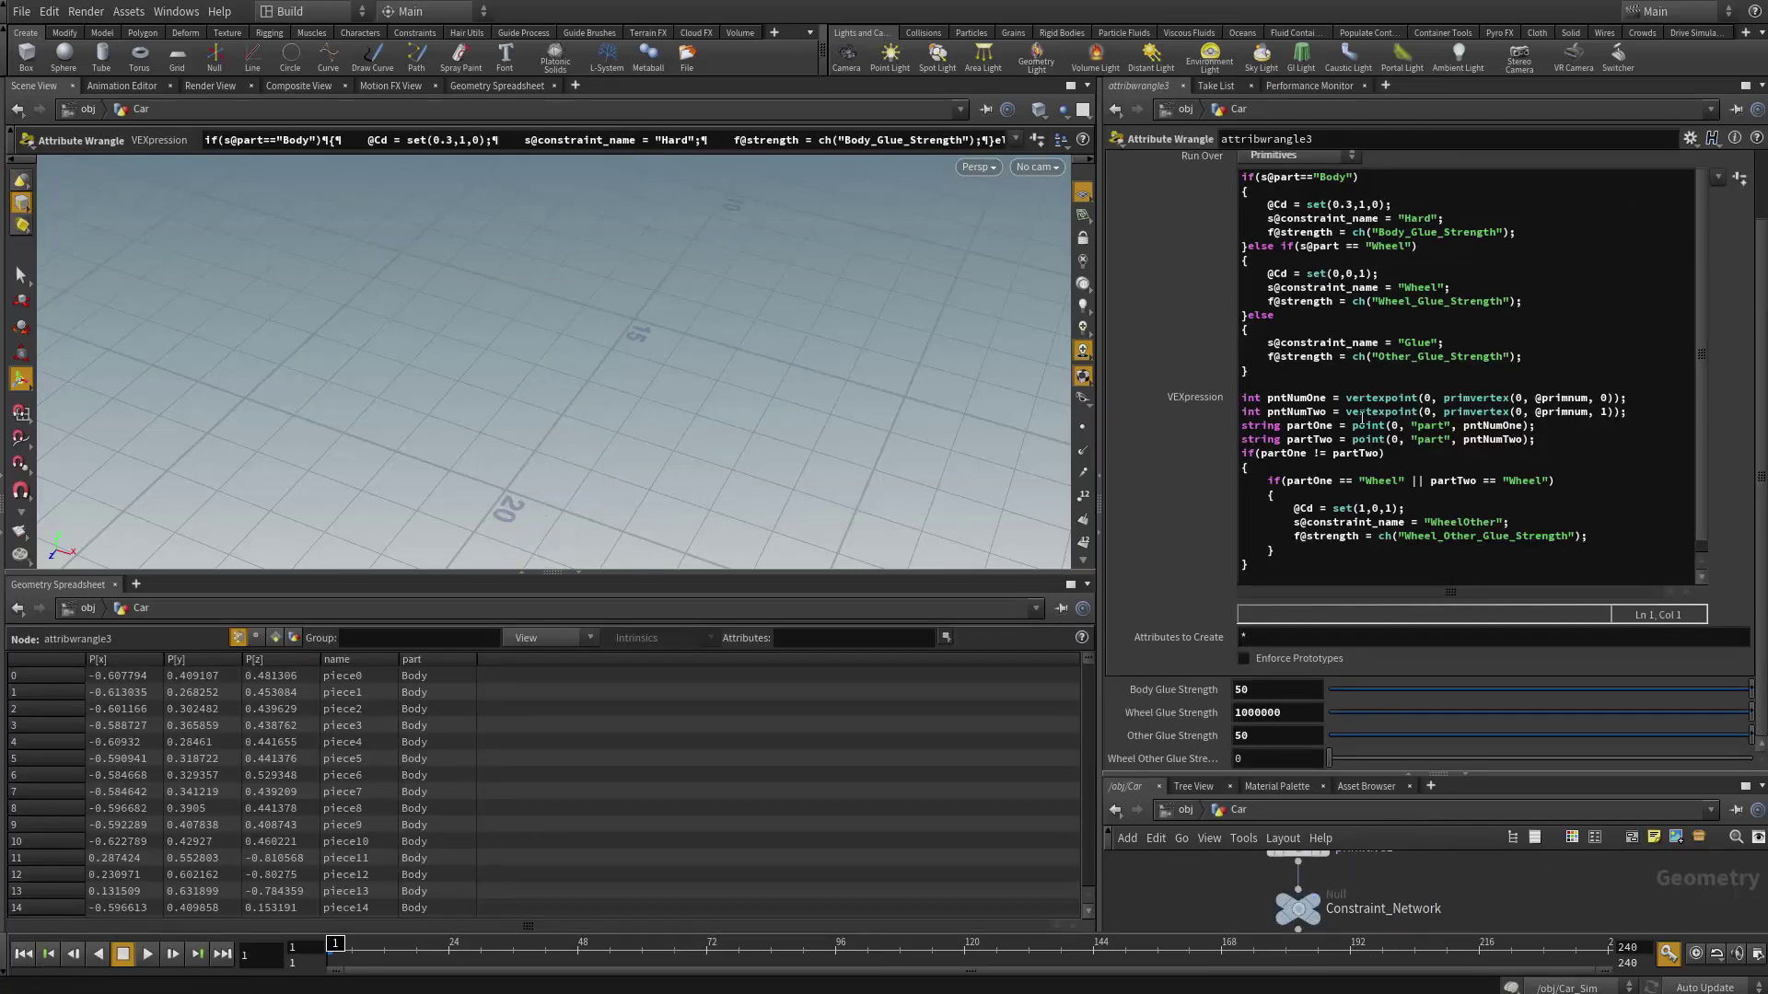
- Examine the wrangle's glue strength parameters and the car's constraint lines around the wheels, enlarging the network area to reach Constraint_Network
scroll(1365, 486, down, 1)
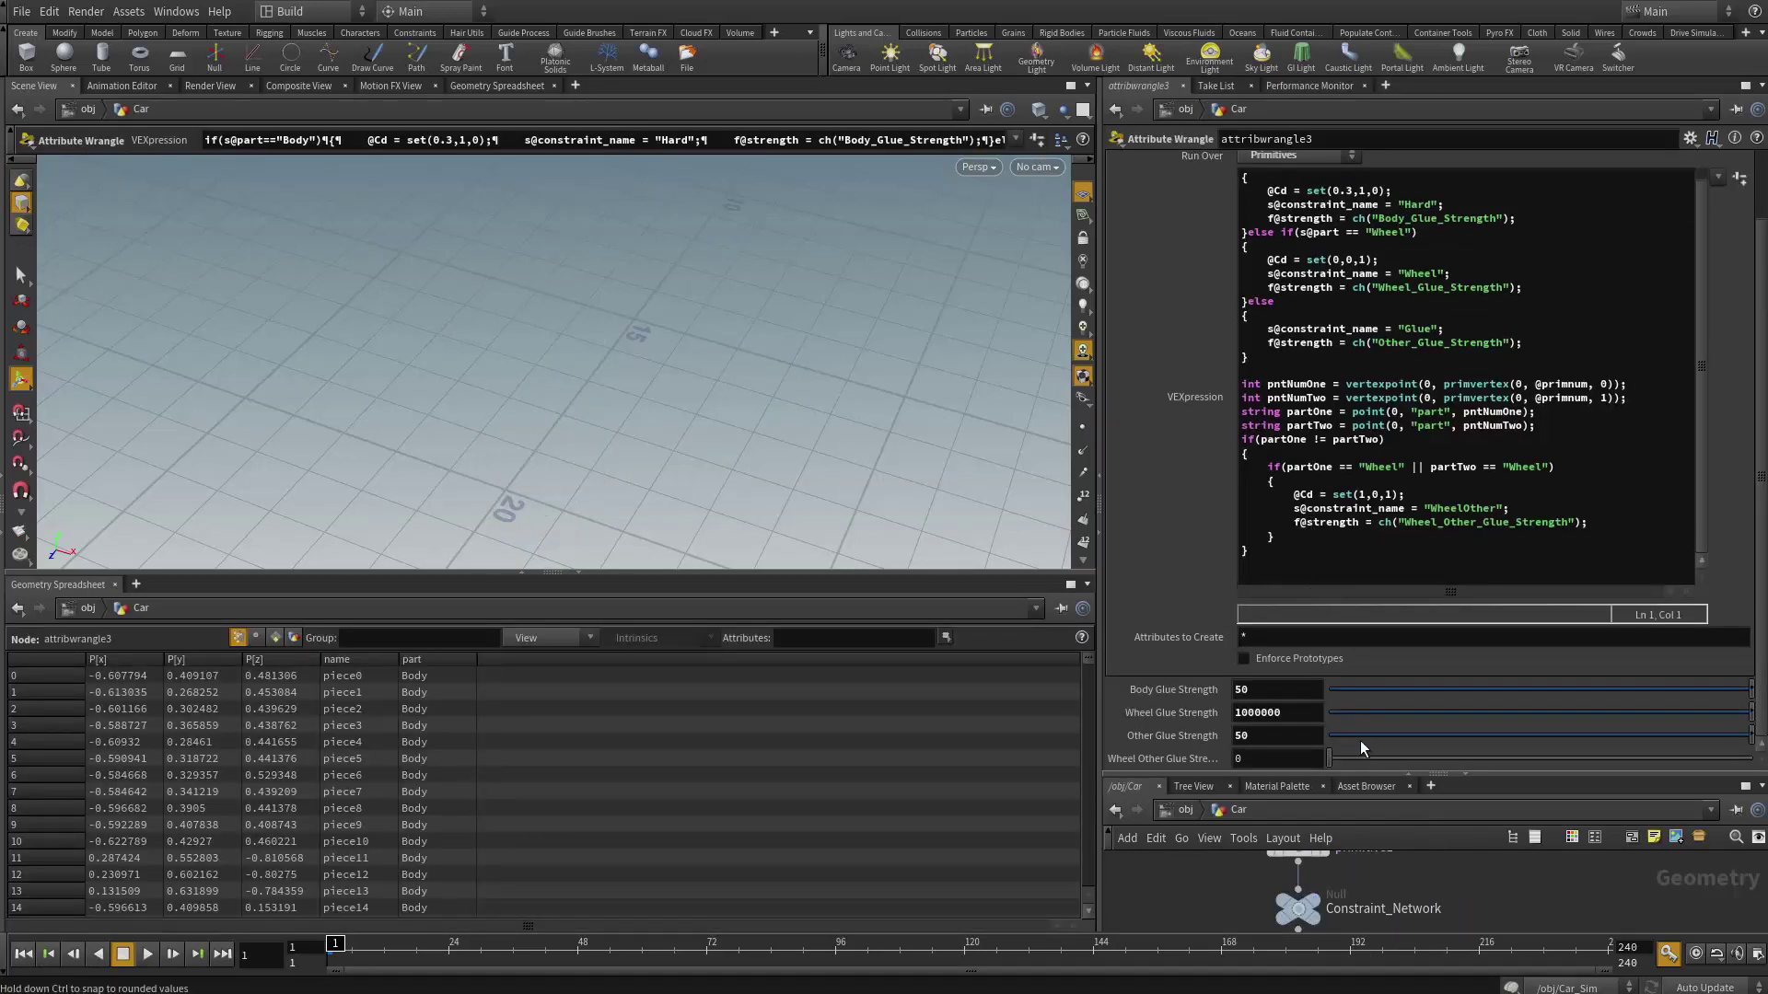
scroll(1366, 486, up, 1)
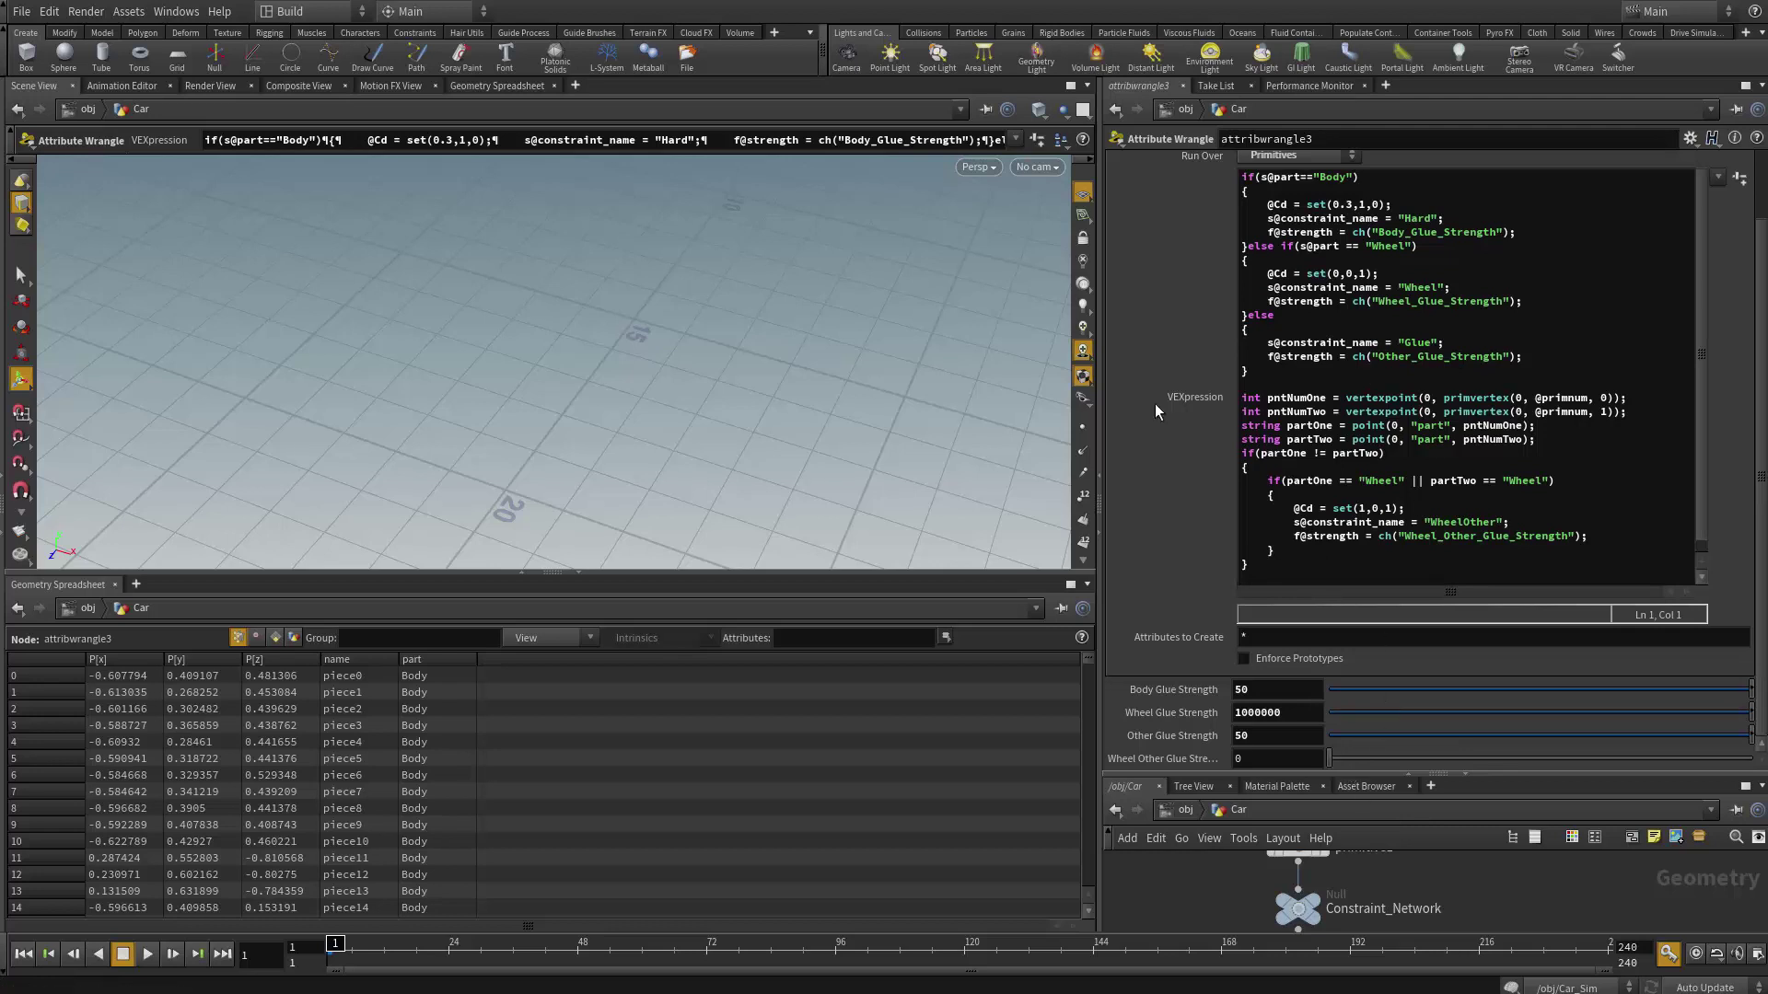
key(Escape)
drag(423, 375, 497, 221)
key(Return)
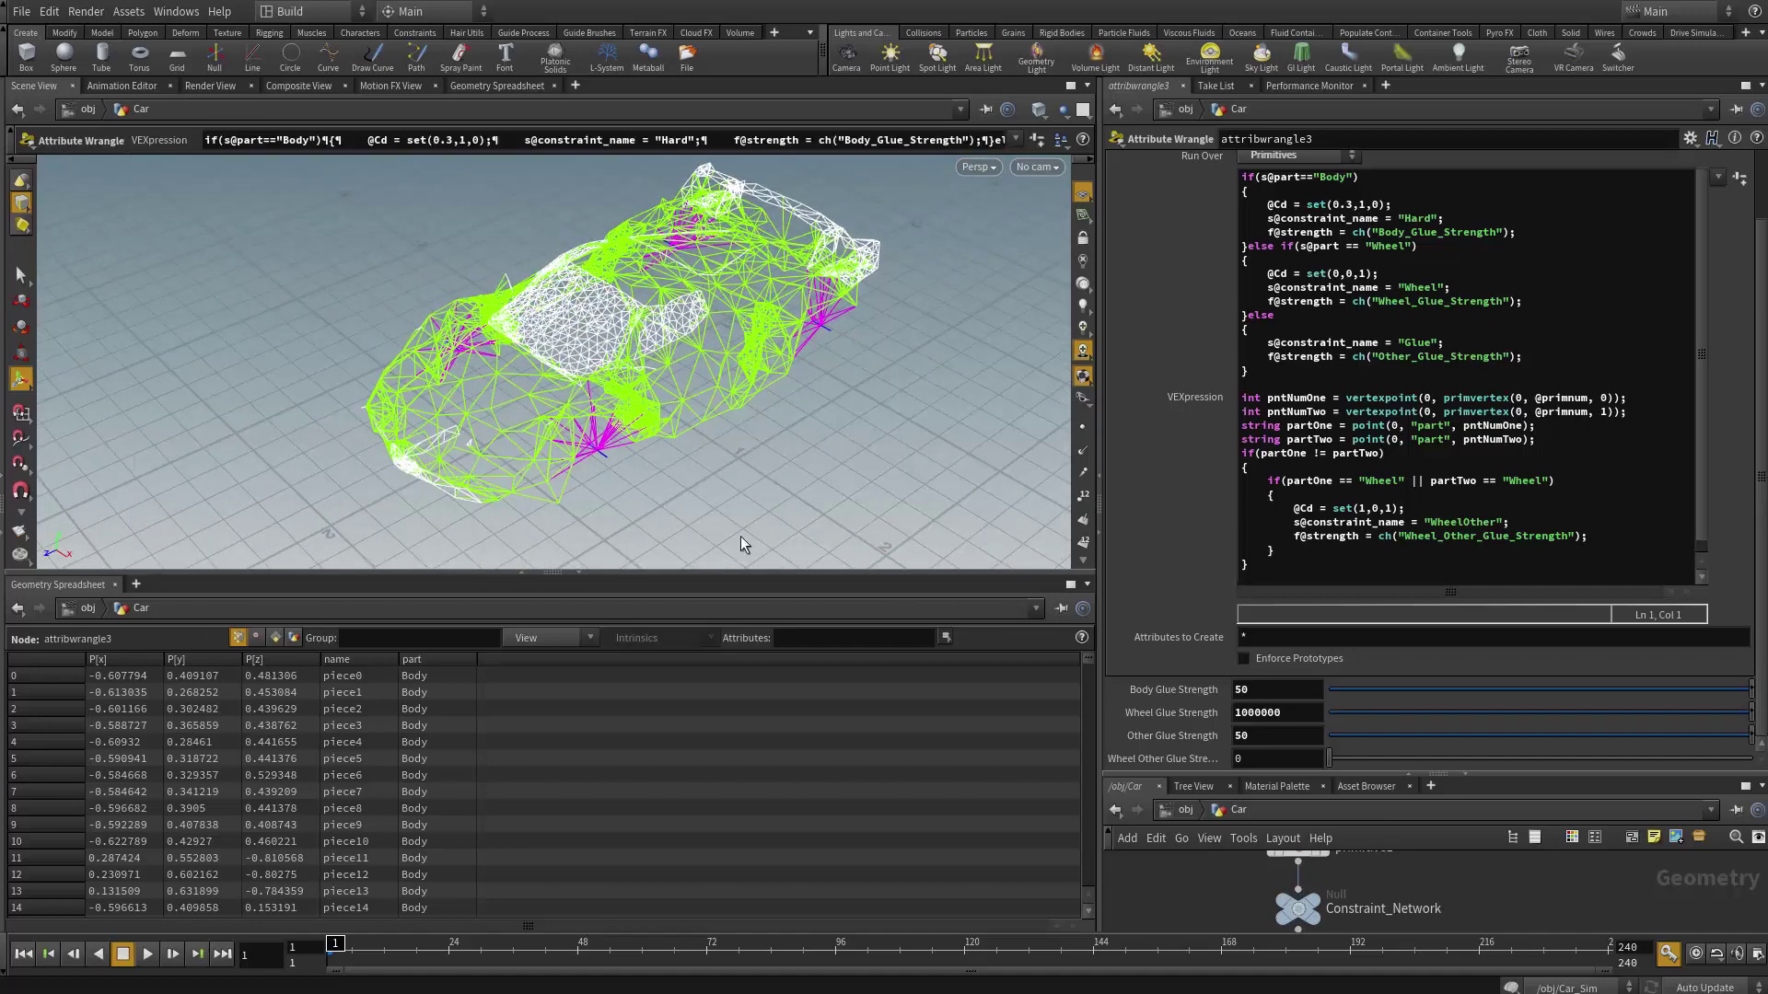
key(Escape)
drag(790, 295, 645, 387)
key(Return)
scroll(1700, 442, down, 1)
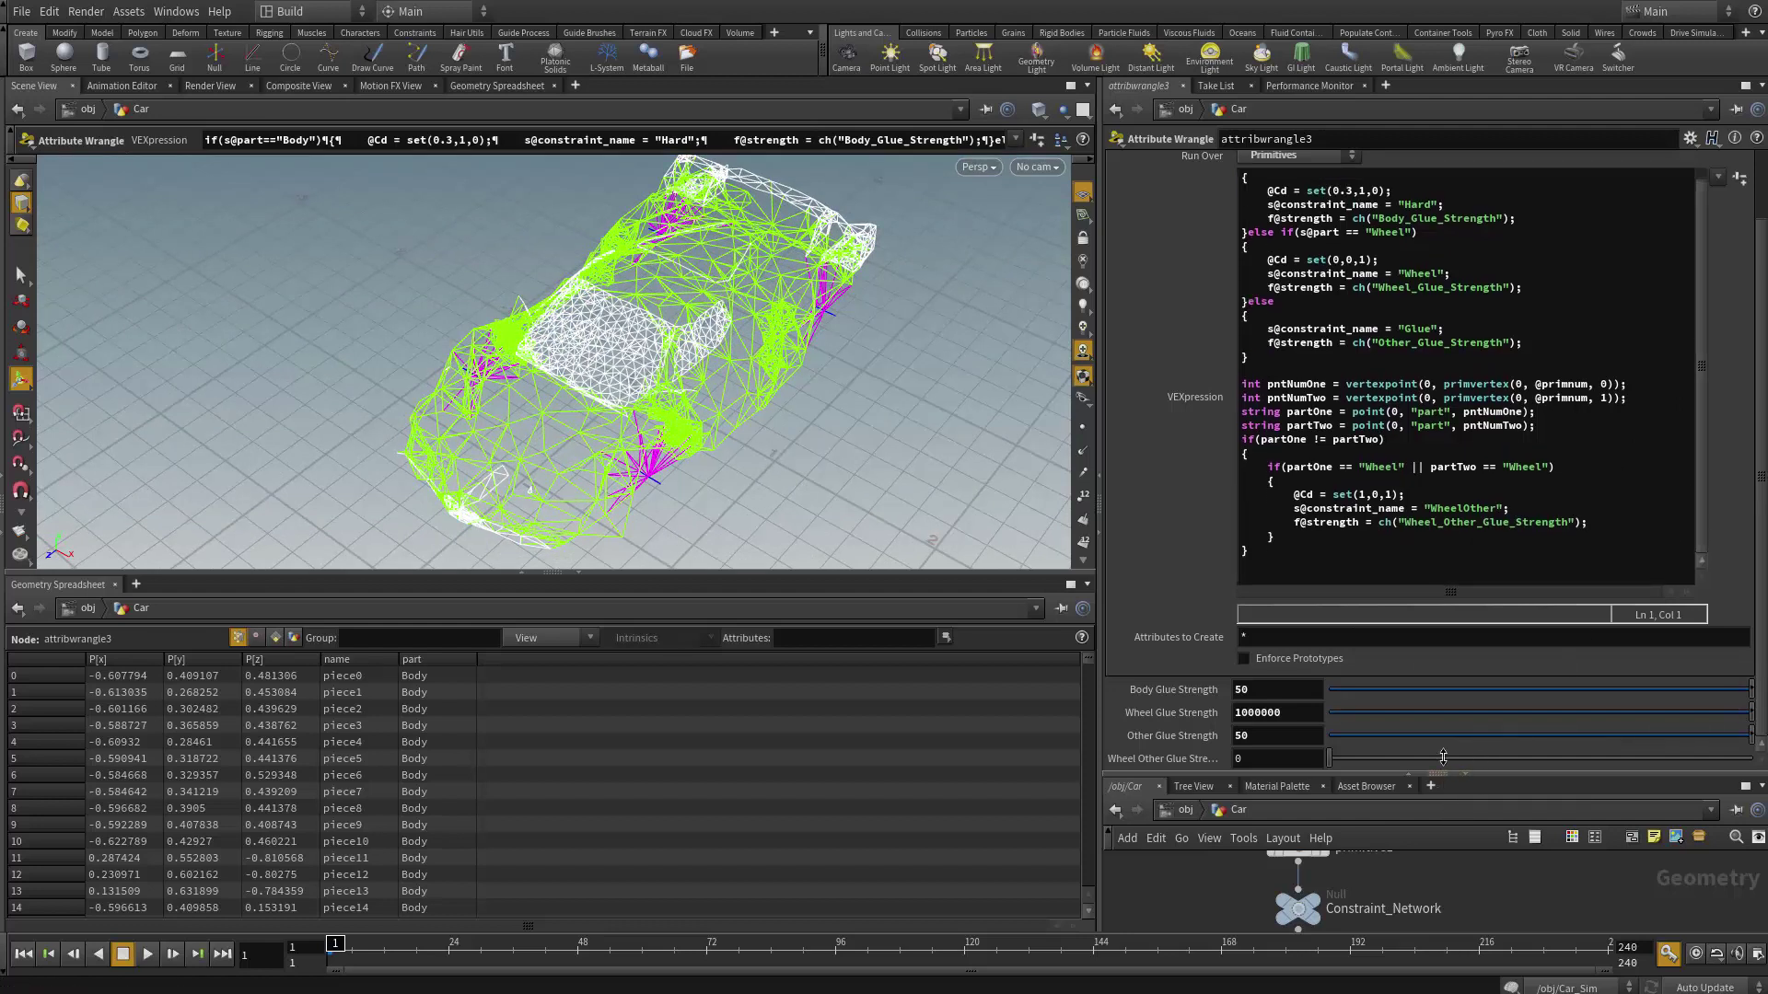
drag(1443, 778, 1449, 534)
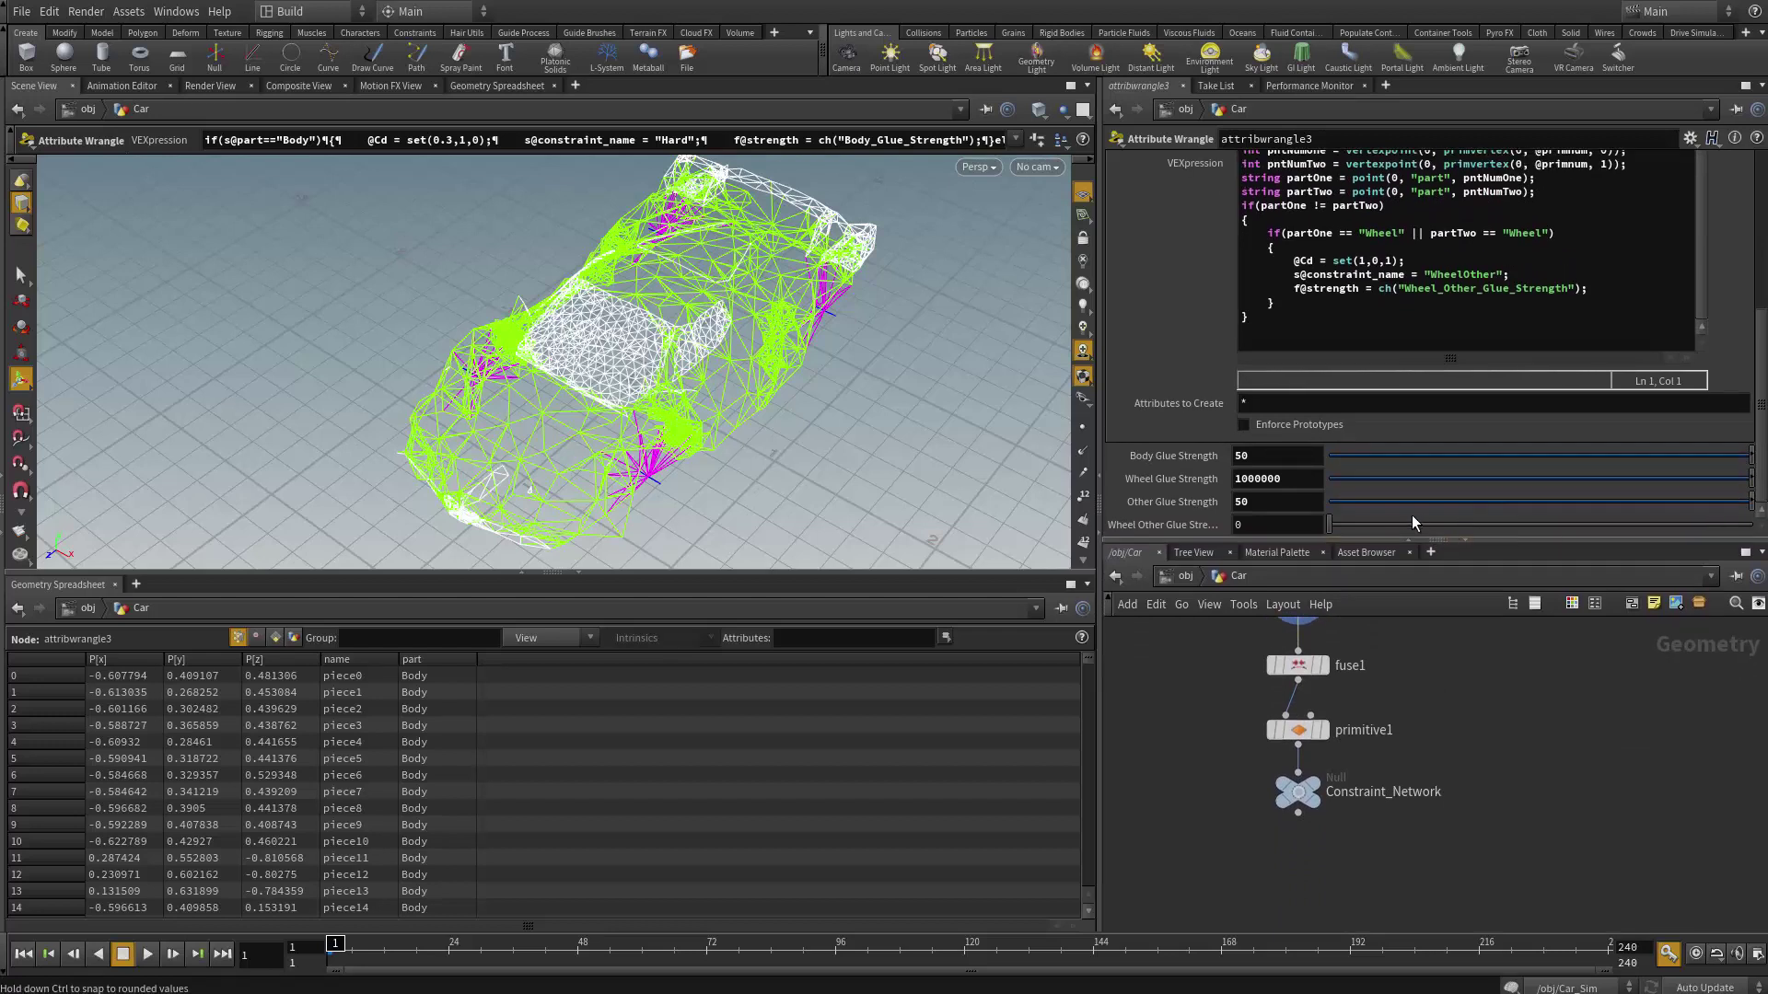
drag(918, 418, 878, 436)
key(Return)
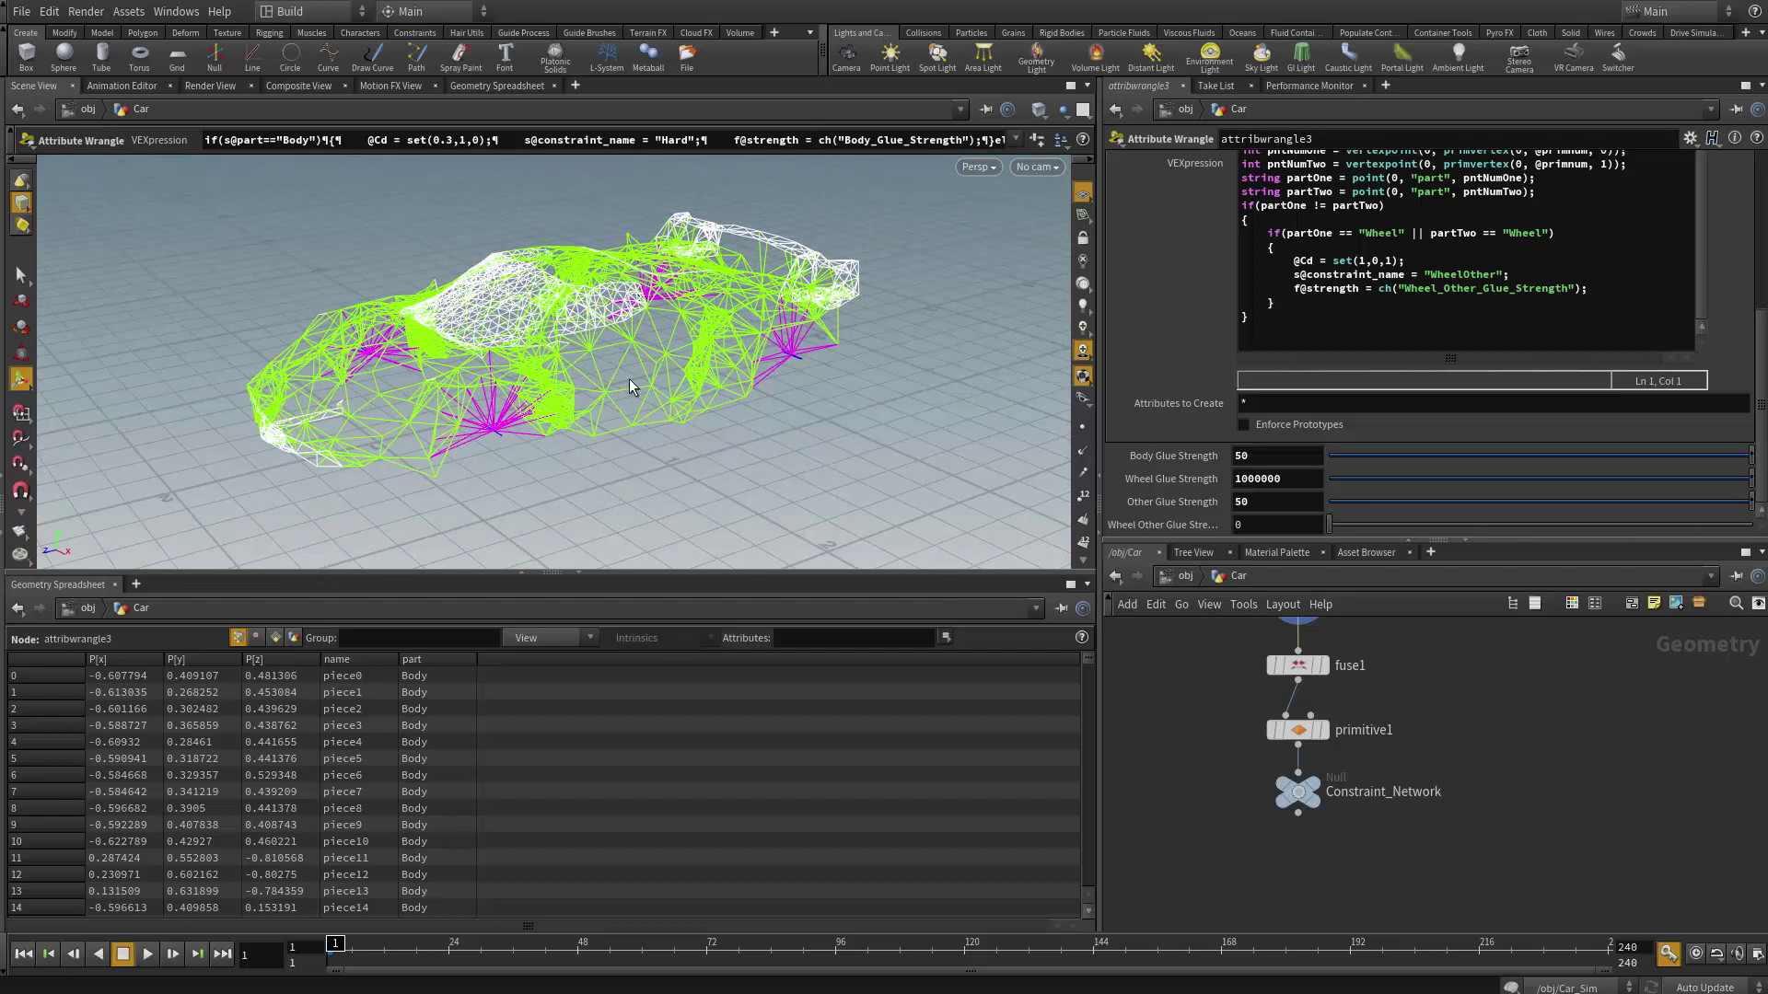
click(1314, 792)
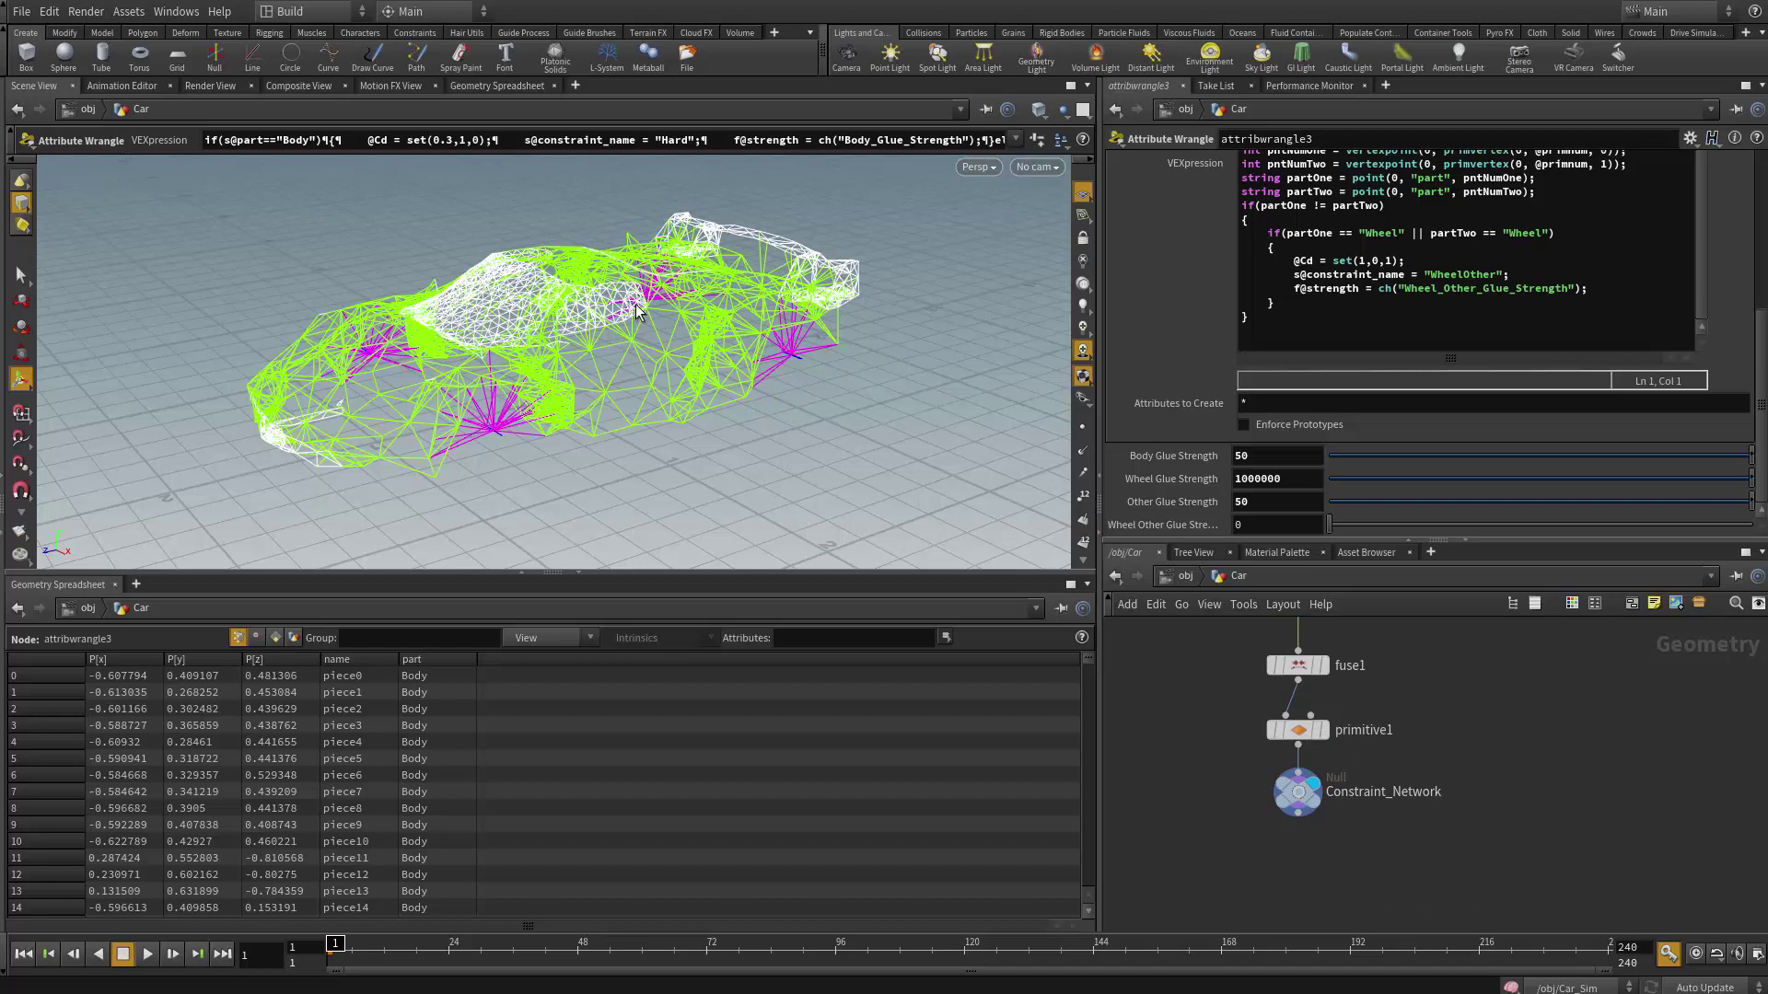